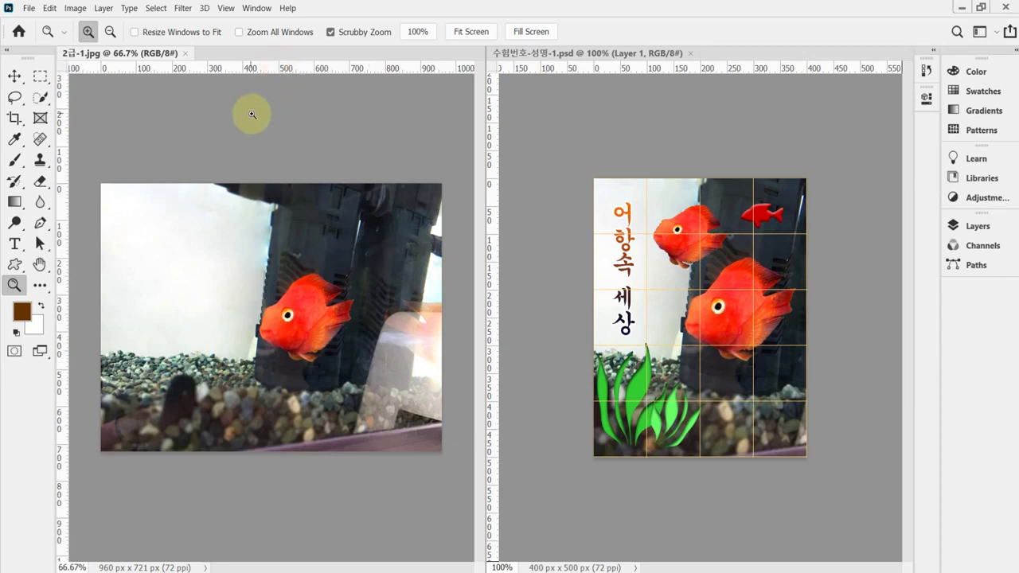
# - Create a 400 × 500 pixel, 72 ppi, 8-bit RGB document with a white background and show its grid
pyautogui.hotkey('ctrl', 'n')
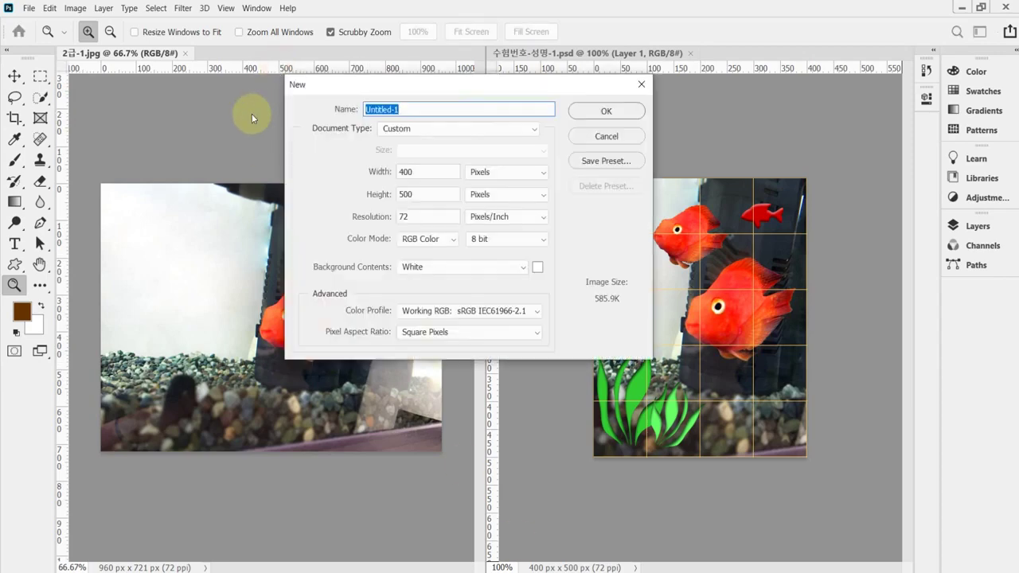
pyautogui.press('Tab')
pyautogui.press('Tab')
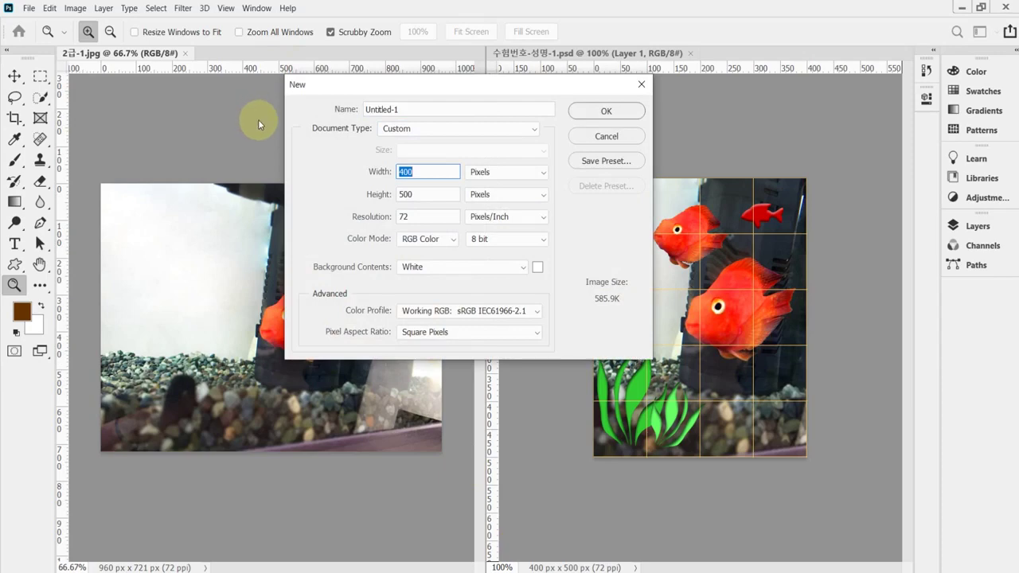
pyautogui.press('Tab')
pyautogui.press('Tab')
pyautogui.press('Tab')
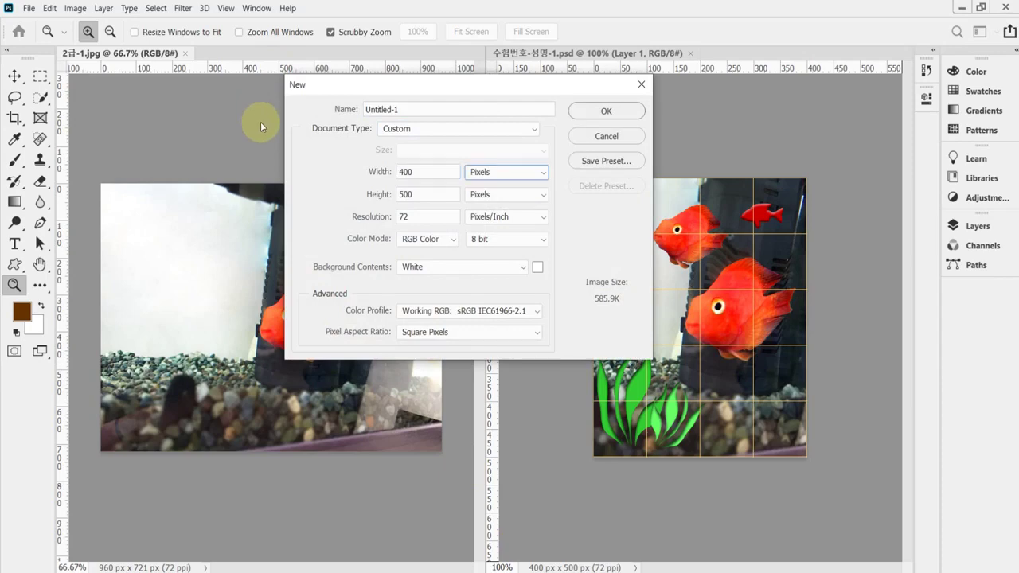
pyautogui.press('Tab')
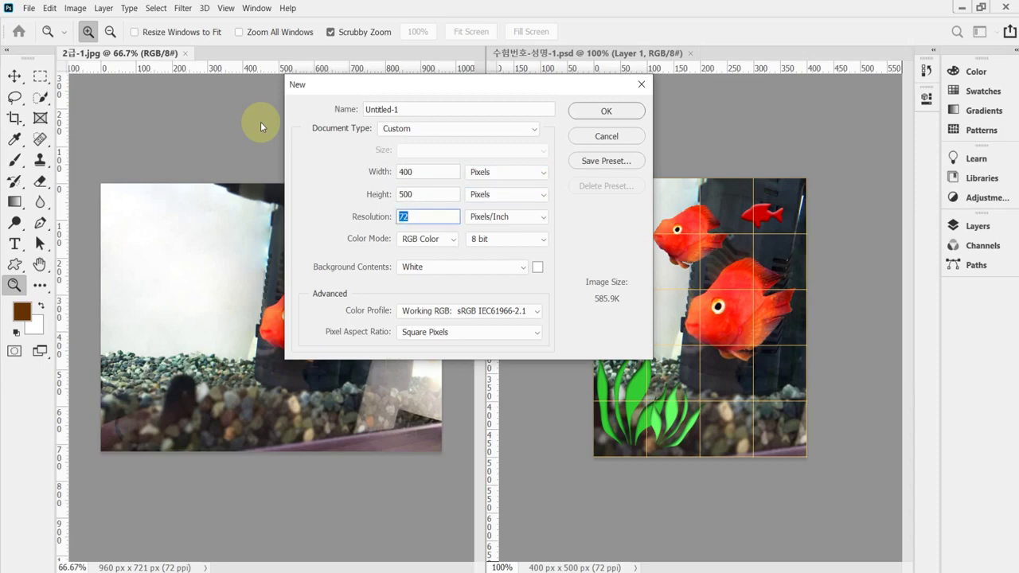
pyautogui.press('Tab')
pyautogui.press('Tab')
pyautogui.press('Tab')
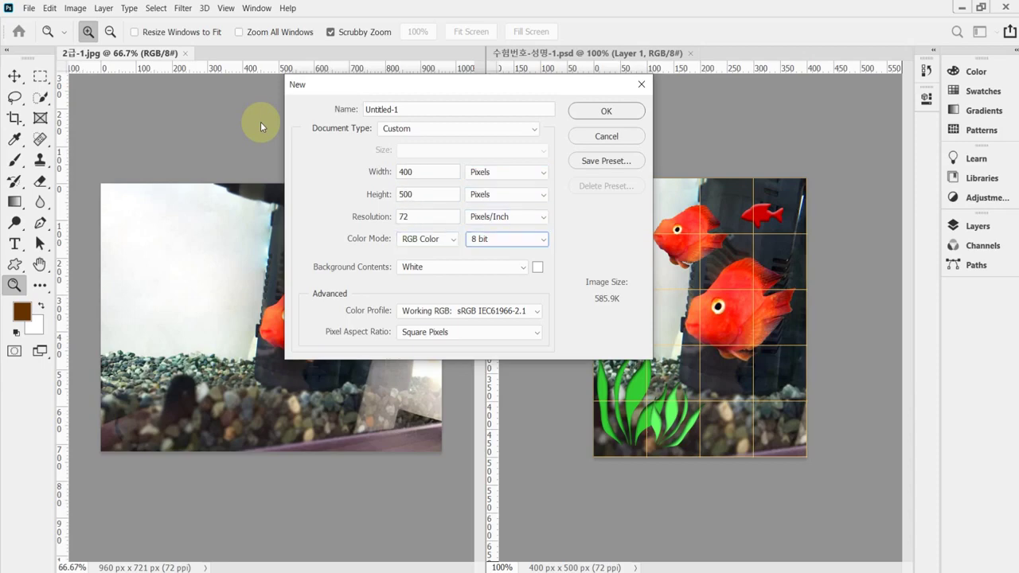
pyautogui.press('Tab')
pyautogui.press('Return')
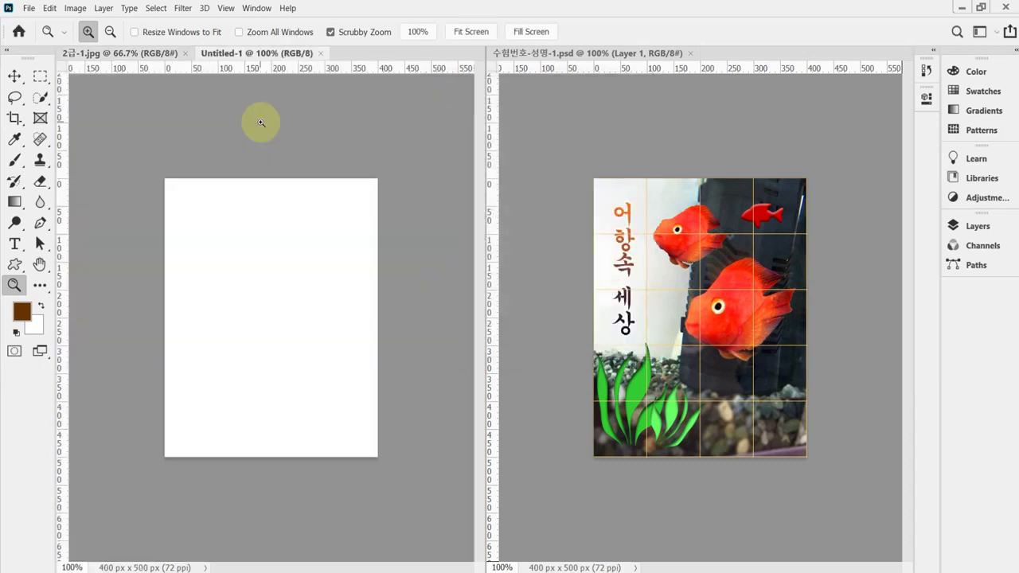
pyautogui.hotkey('ctrl', "'")
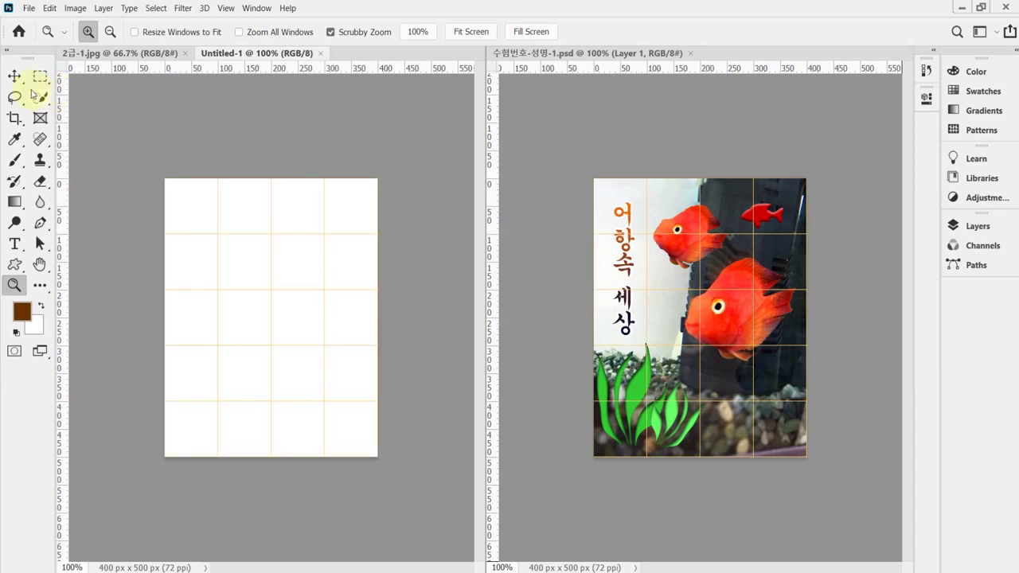
# - Copy the entire 2급-1.jpg image and paste it into the new blank document
pyautogui.click(111, 54)
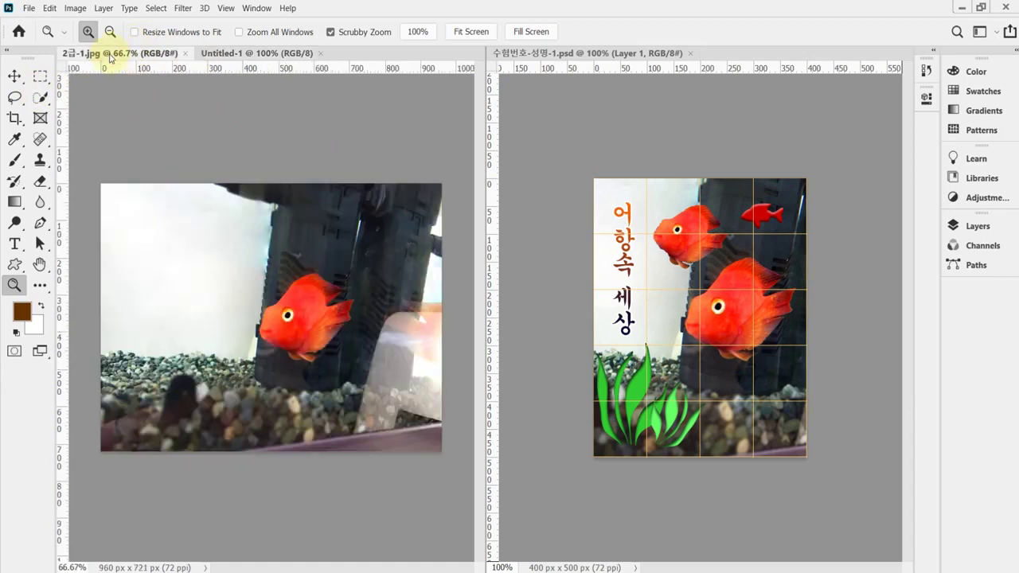
pyautogui.hotkey('ctrl', 'a')
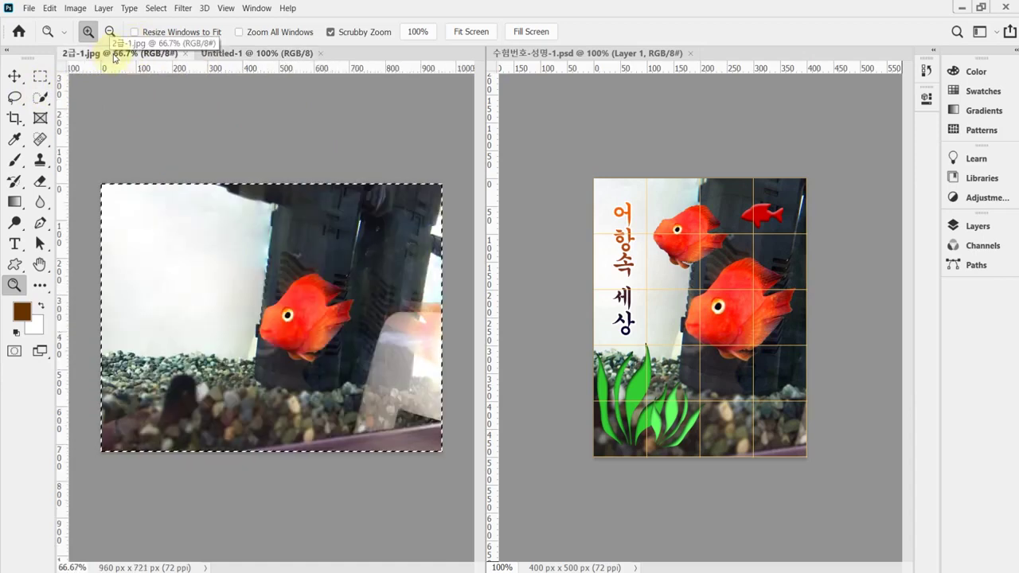
pyautogui.click(247, 54)
pyautogui.hotkey('ctrl', 'v')
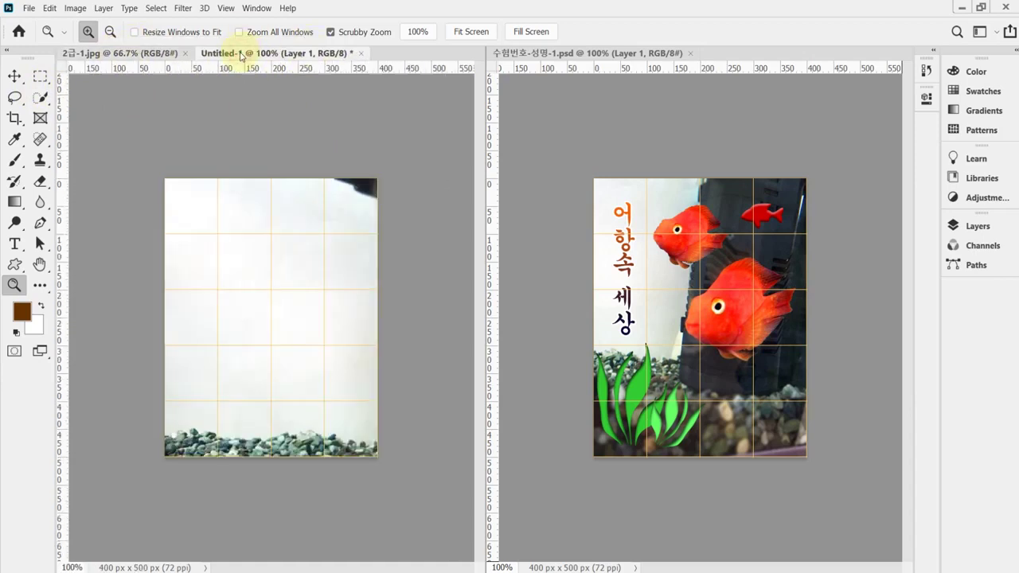
# - Scale the pasted aquarium photo proportionally to 78% and position it around X 200 px, Y 236 px to match the reference image
pyautogui.hotkey('ctrl', 't')
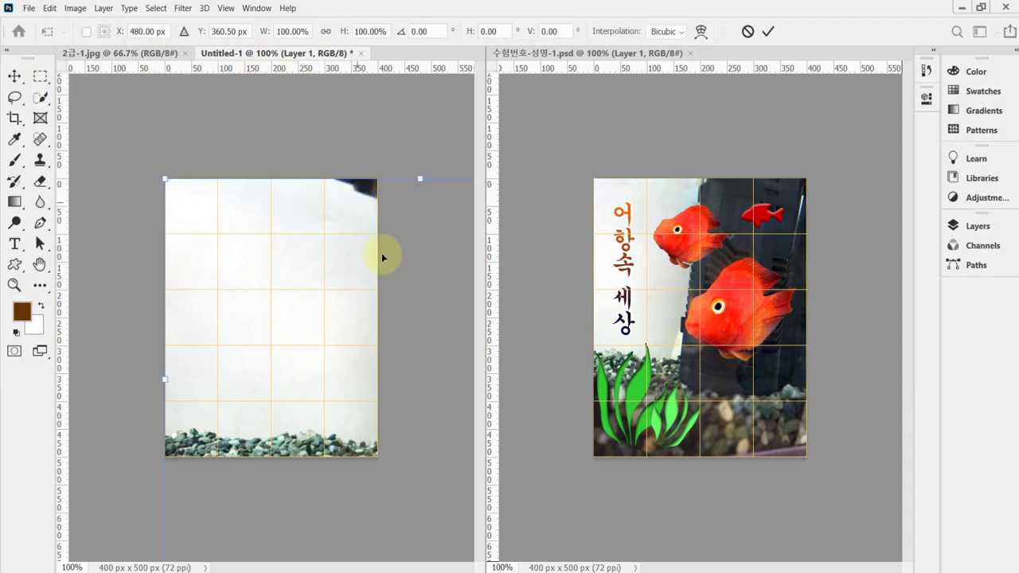
pyautogui.moveTo(381, 253); pyautogui.dragTo(182, 285)
pyautogui.click(325, 31)
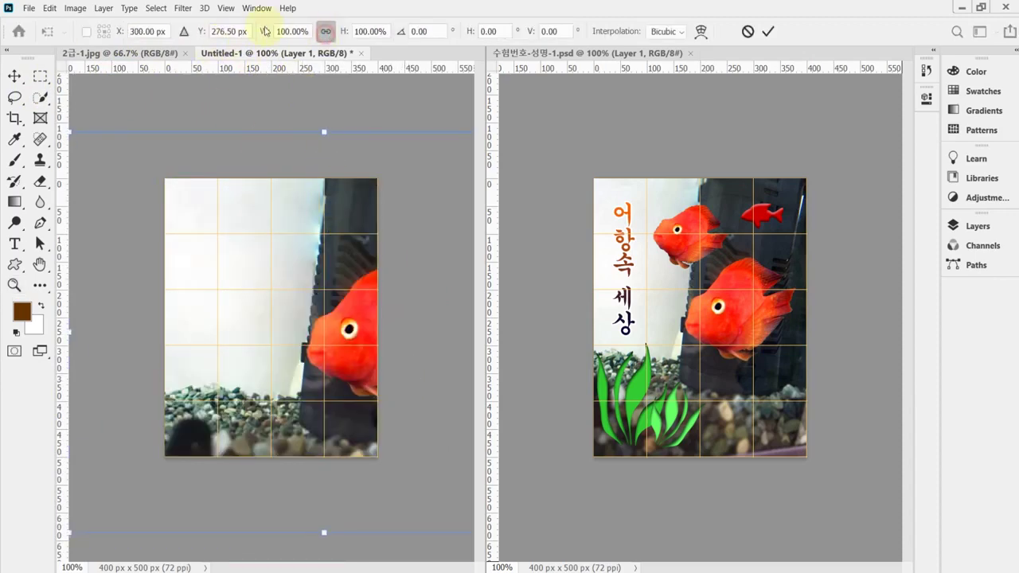
pyautogui.moveTo(256, 31); pyautogui.dragTo(242, 31)
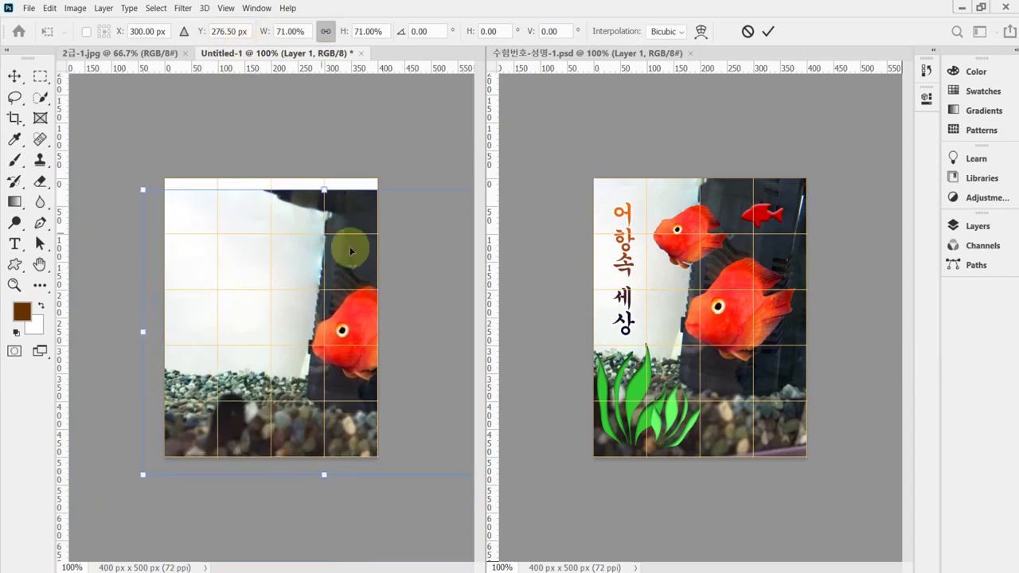
pyautogui.moveTo(351, 252); pyautogui.dragTo(324, 245)
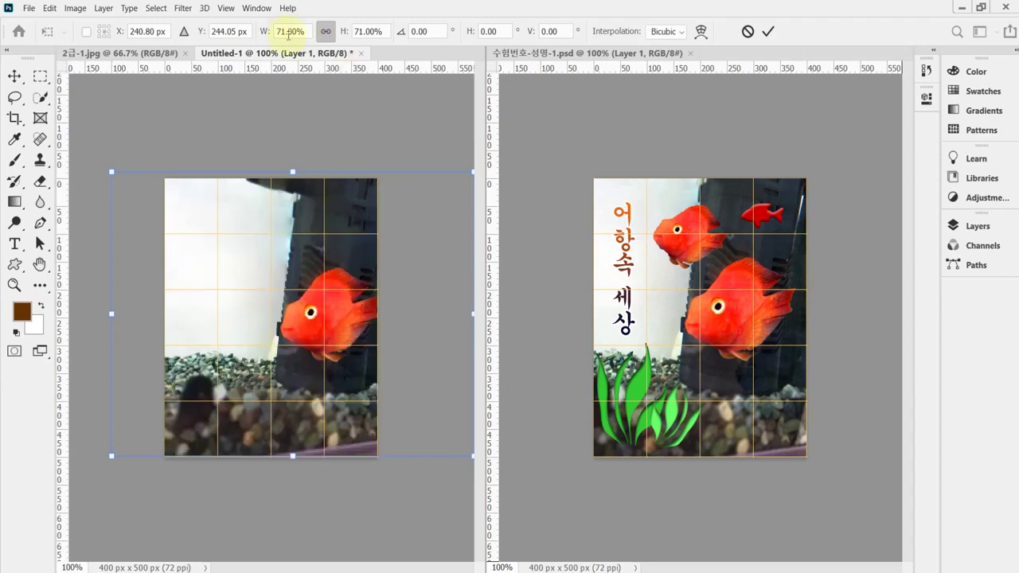
pyautogui.moveTo(265, 32); pyautogui.dragTo(268, 36)
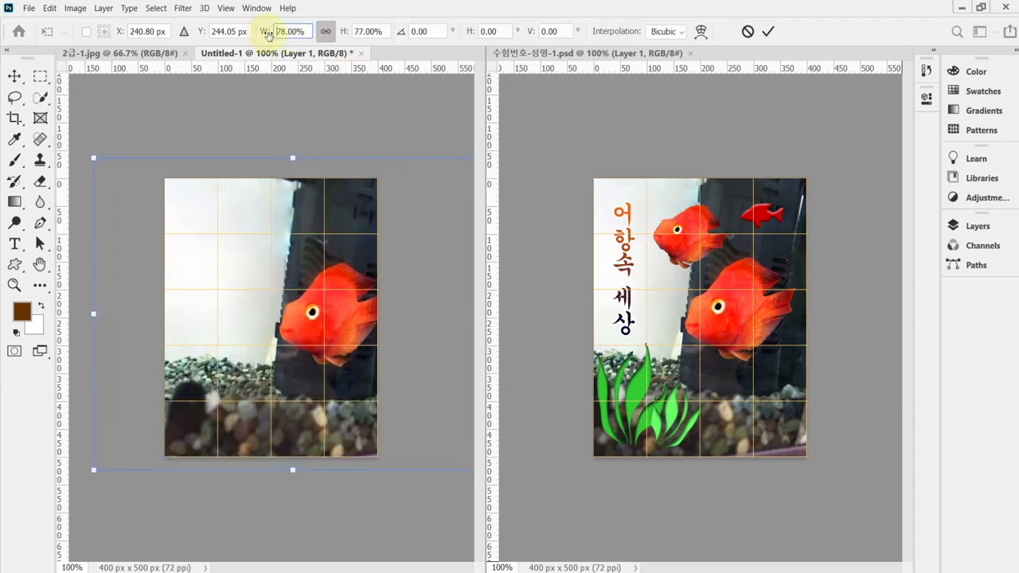
pyautogui.moveTo(402, 325); pyautogui.dragTo(376, 326)
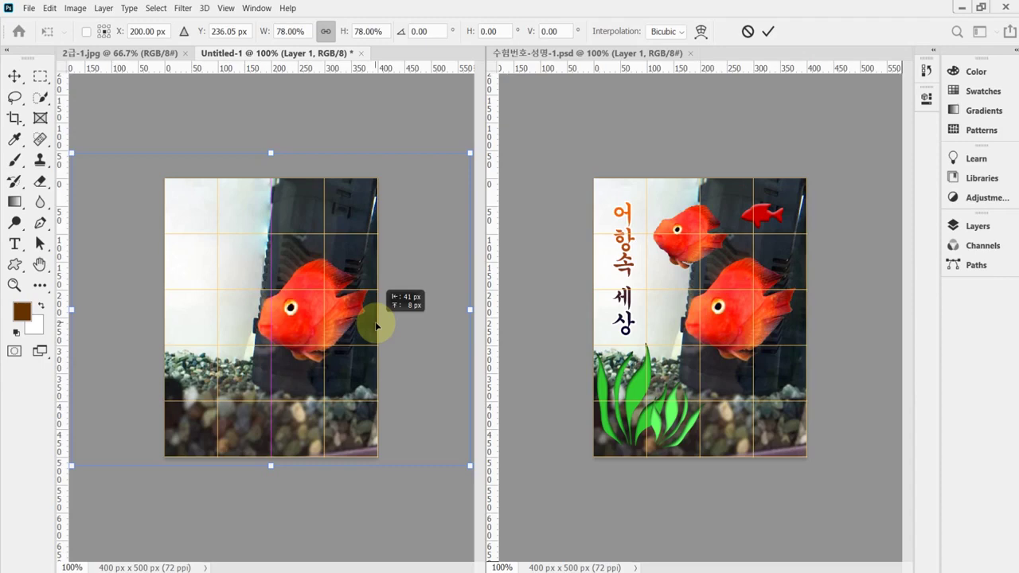
pyautogui.moveTo(376, 325); pyautogui.dragTo(376, 323)
pyautogui.press('z')
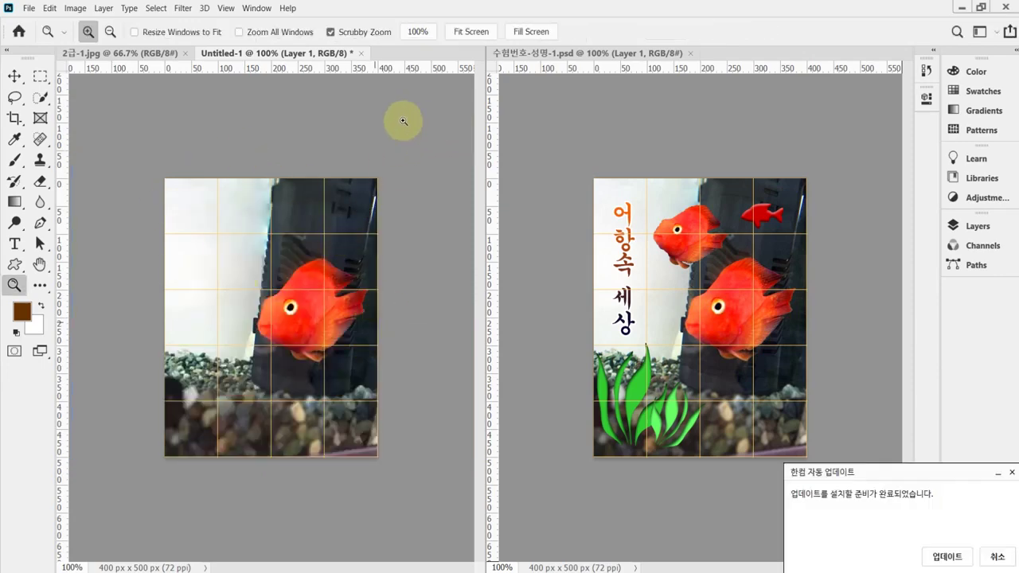
pyautogui.click(998, 557)
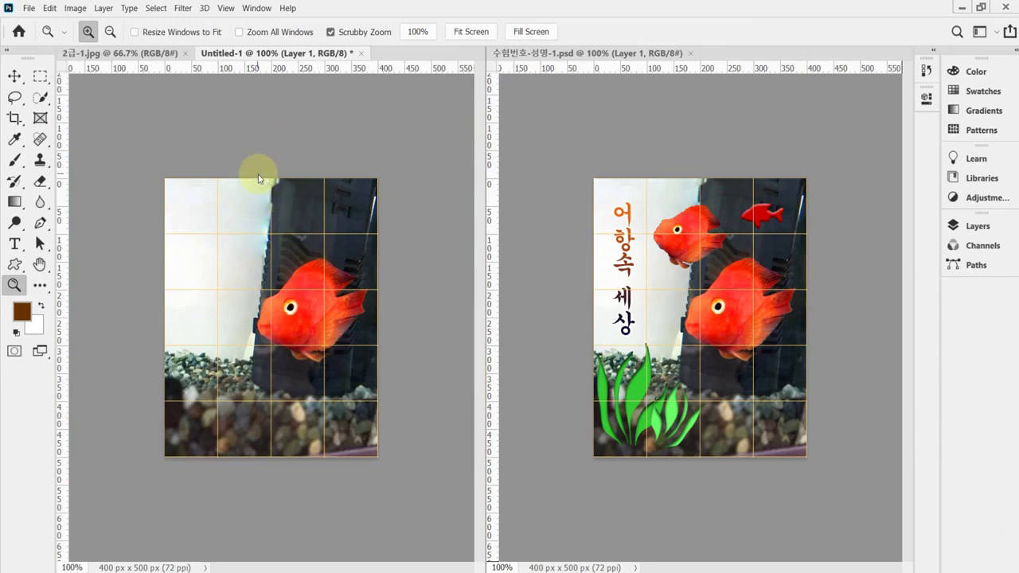
# - Start saving the document under a new name in the desktop folder 임시파일
pyautogui.hotkey('ctrl', 'shift', 's')
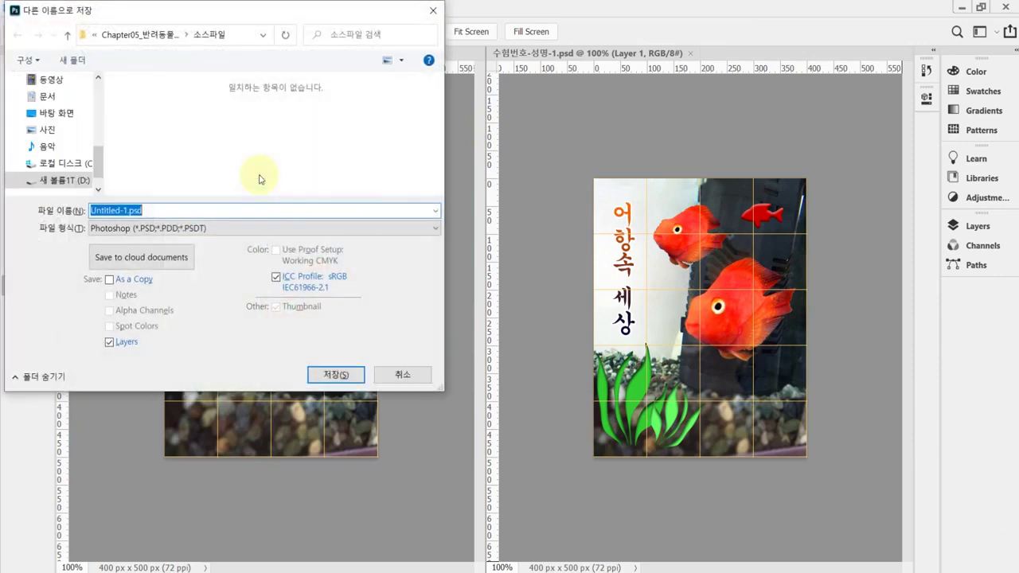
pyautogui.click(58, 119)
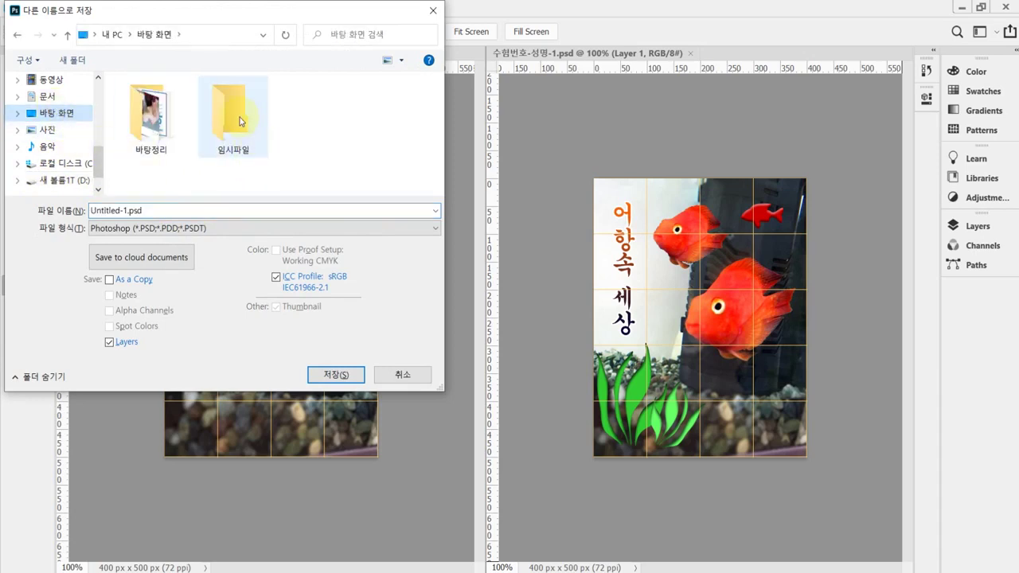
pyautogui.doubleClick(239, 121)
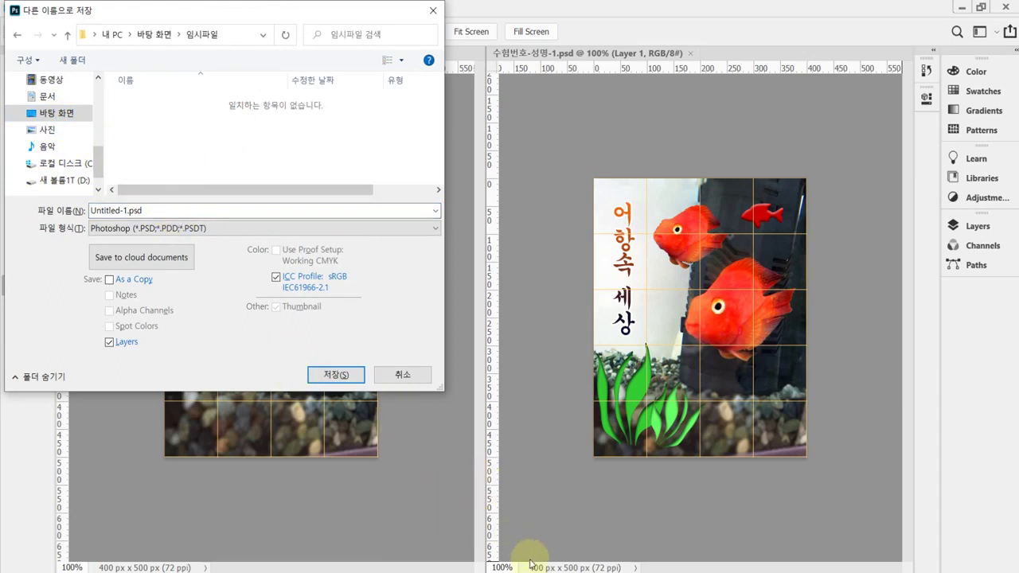
# - Switch to the exam PDF in Acrobat Reader and copy the file name 수험번호-성명-1 from the JPG save rule
pyautogui.click(528, 464)
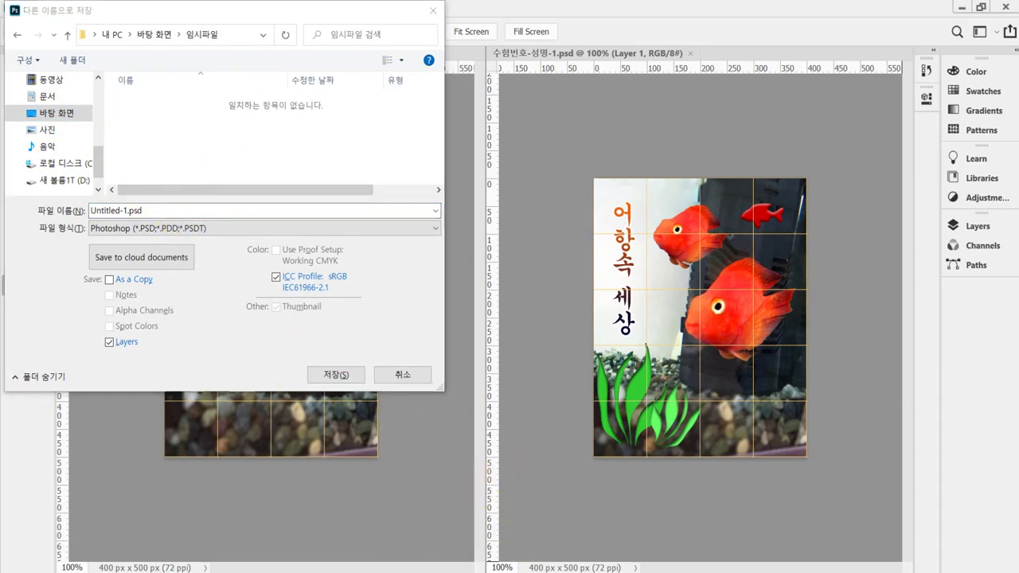
pyautogui.hotkey('alt', 'Tab')
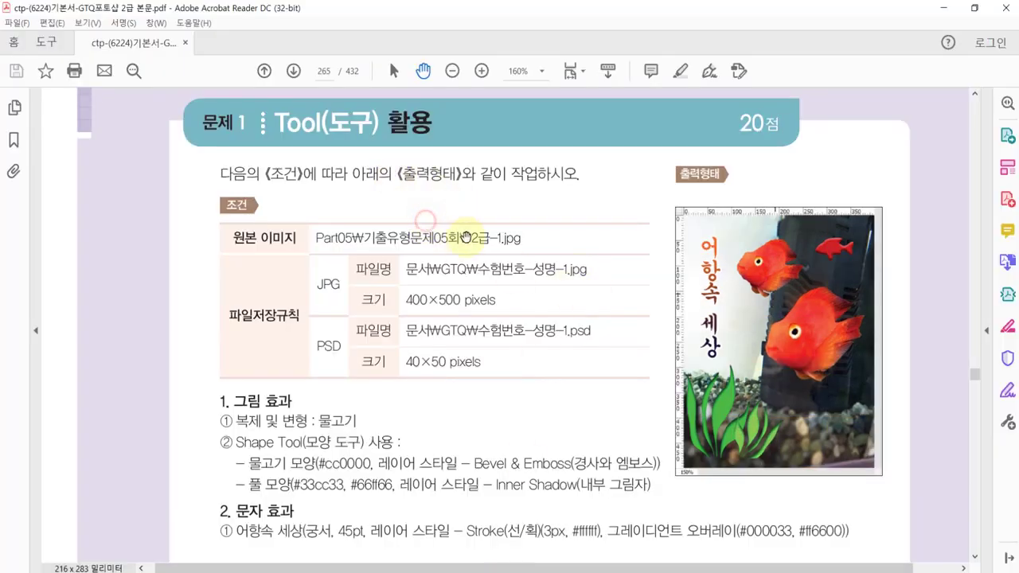
pyautogui.click(393, 71)
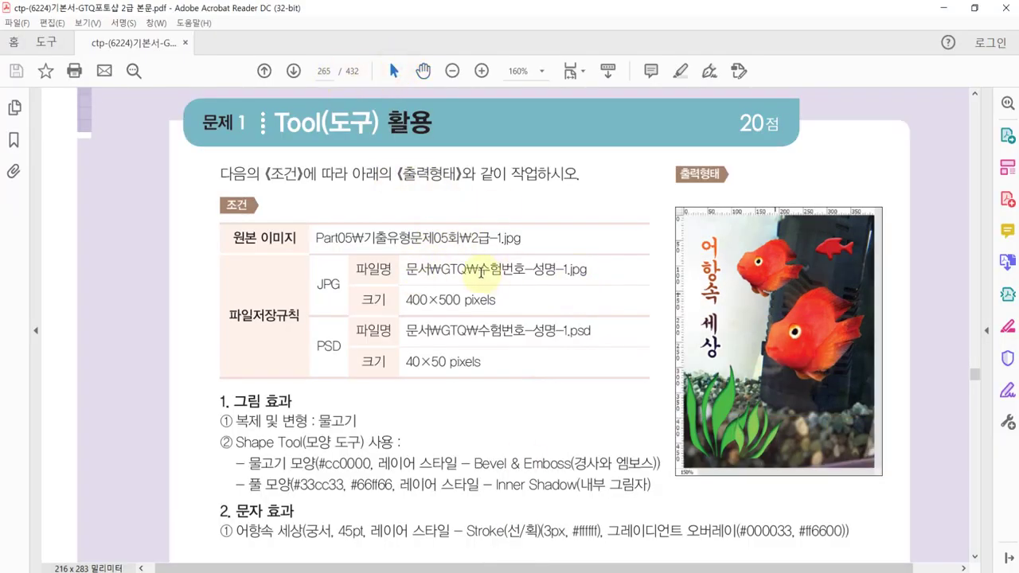
pyautogui.moveTo(477, 269); pyautogui.dragTo(569, 272)
pyautogui.hotkey('ctrl', 'c')
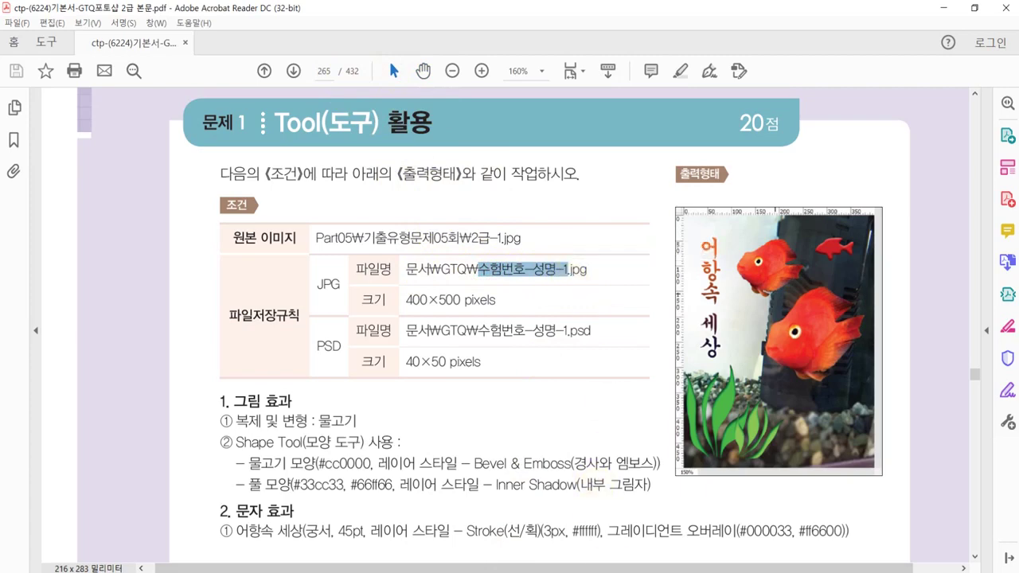
# - Return to Photoshop and save the document in PSD format with the copied name 수험번호-성명-1
pyautogui.hotkey('alt', 'Tab')
pyautogui.click(159, 211)
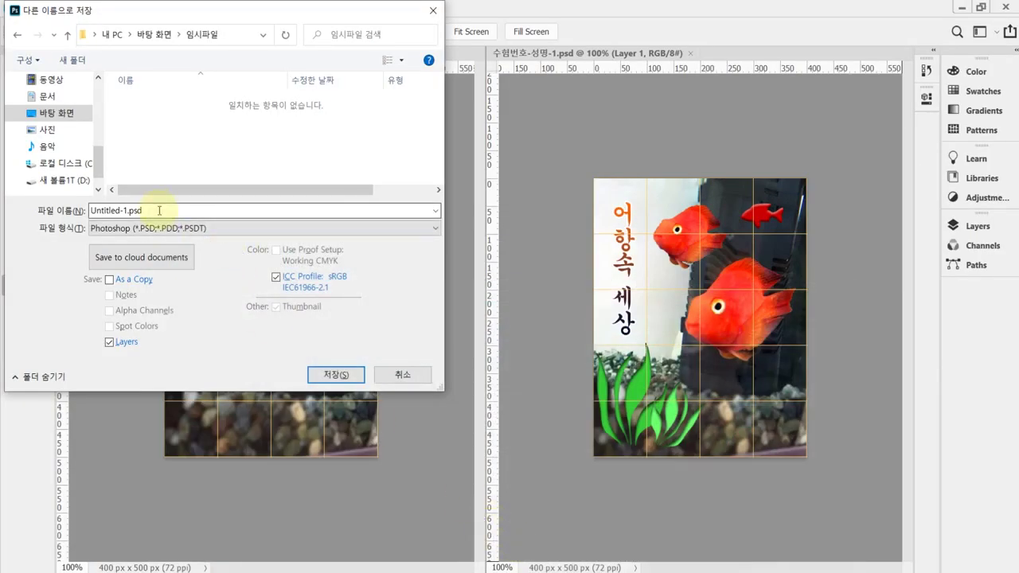
pyautogui.hotkey('ctrl', 'a')
pyautogui.hotkey('ctrl', 'v')
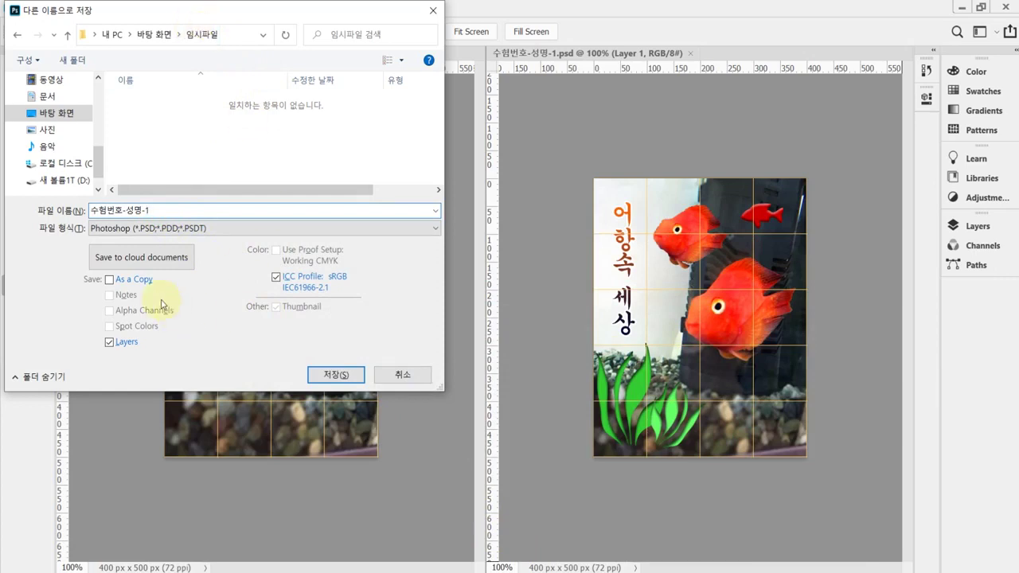
pyautogui.click(322, 363)
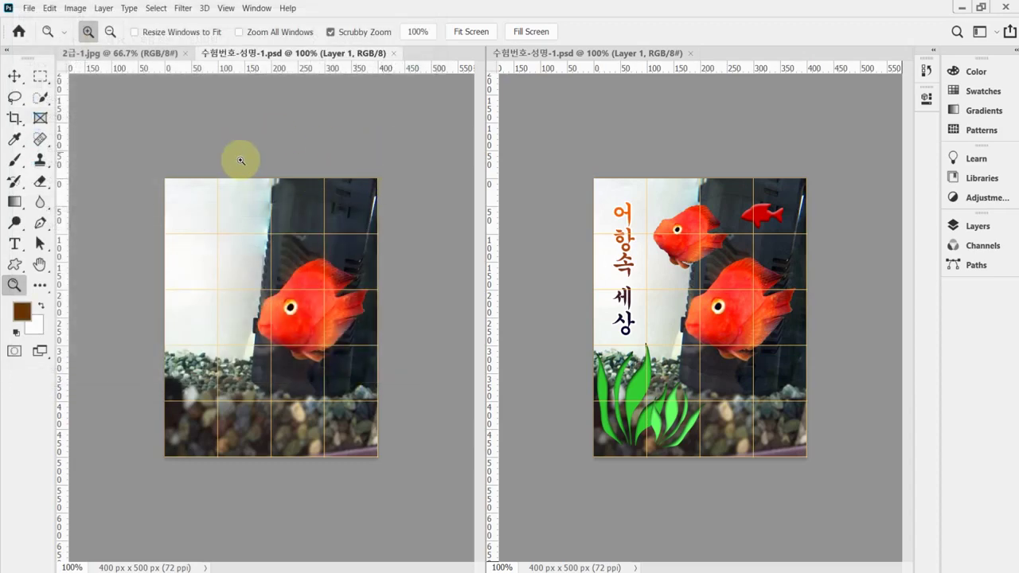
# - Select the whole red fish with the Quick Selection tool and copy it to a new layer
pyautogui.click(326, 301)
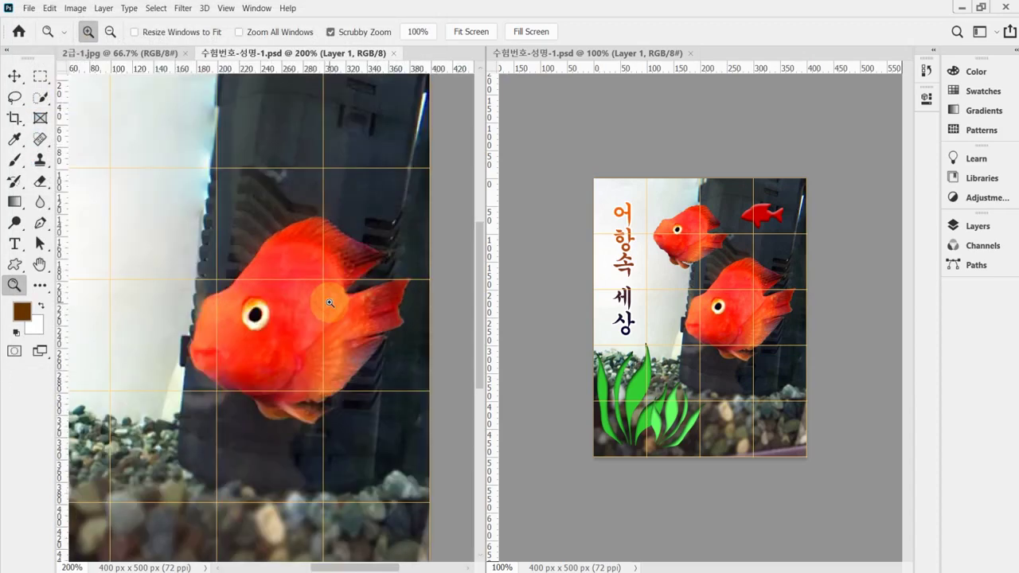
pyautogui.moveTo(356, 341); pyautogui.dragTo(316, 308)
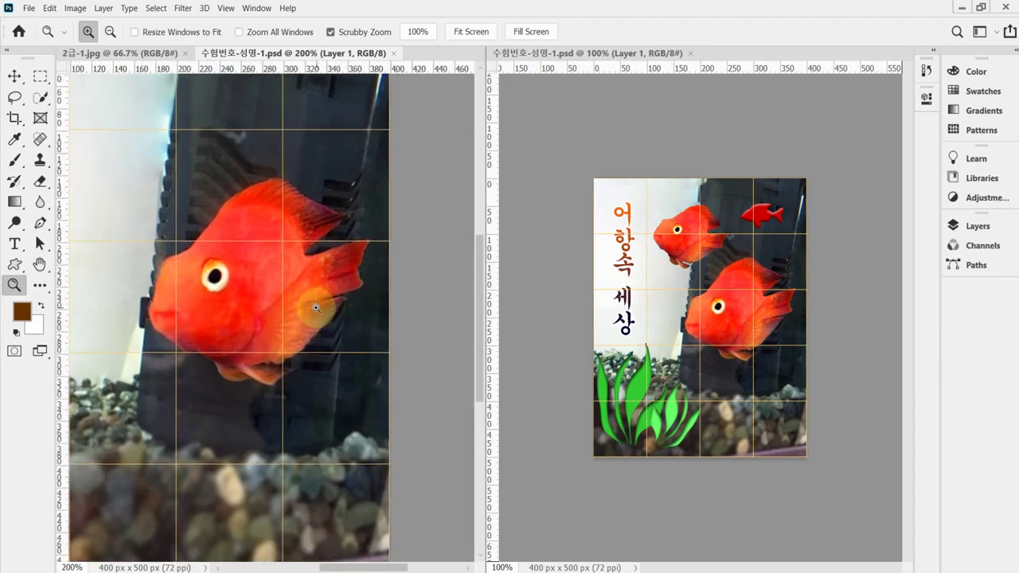
pyautogui.click(44, 98)
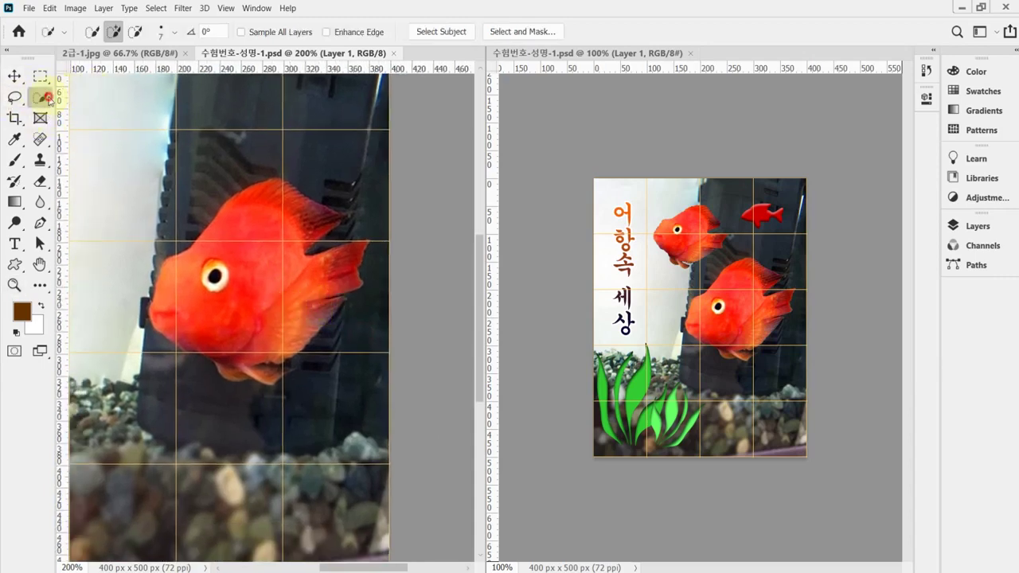
pyautogui.moveTo(48, 98)
pyautogui.mouseDown()
pyautogui.moveTo(80, 96)
pyautogui.moveTo(88, 109)
pyautogui.mouseUp()
pyautogui.moveTo(211, 276)
pyautogui.mouseDown()
pyautogui.moveTo(199, 295)
pyautogui.moveTo(228, 334)
pyautogui.moveTo(249, 337)
pyautogui.moveTo(269, 382)
pyautogui.moveTo(255, 354)
pyautogui.mouseUp()
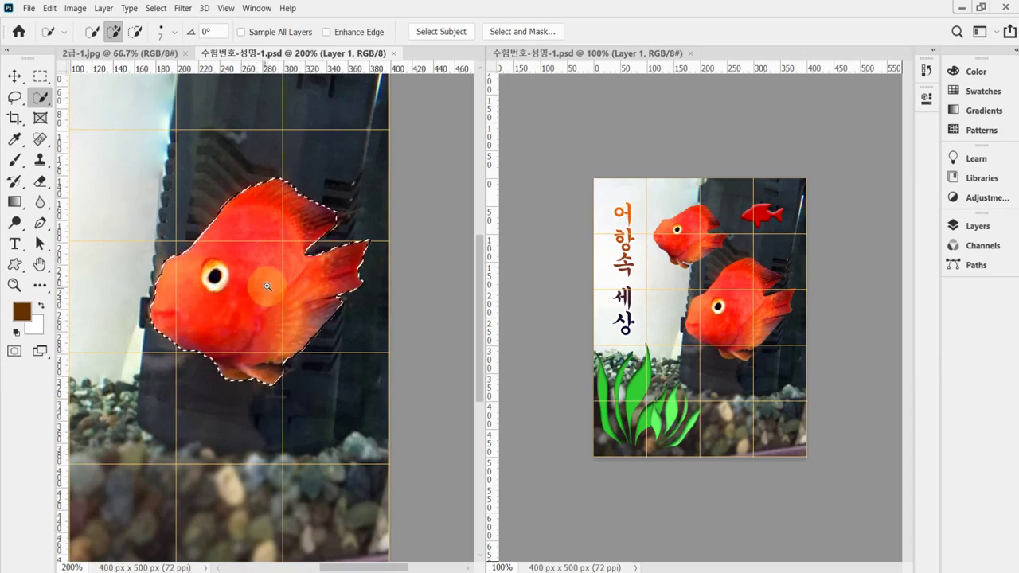
pyautogui.hotkey('ctrl', '-')
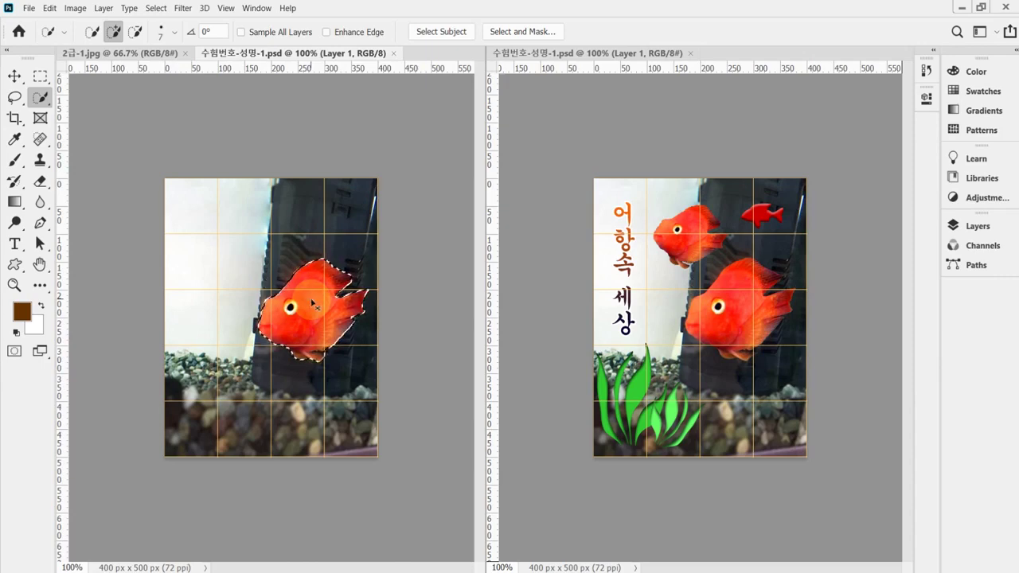
pyautogui.hotkey('ctrl', 'j')
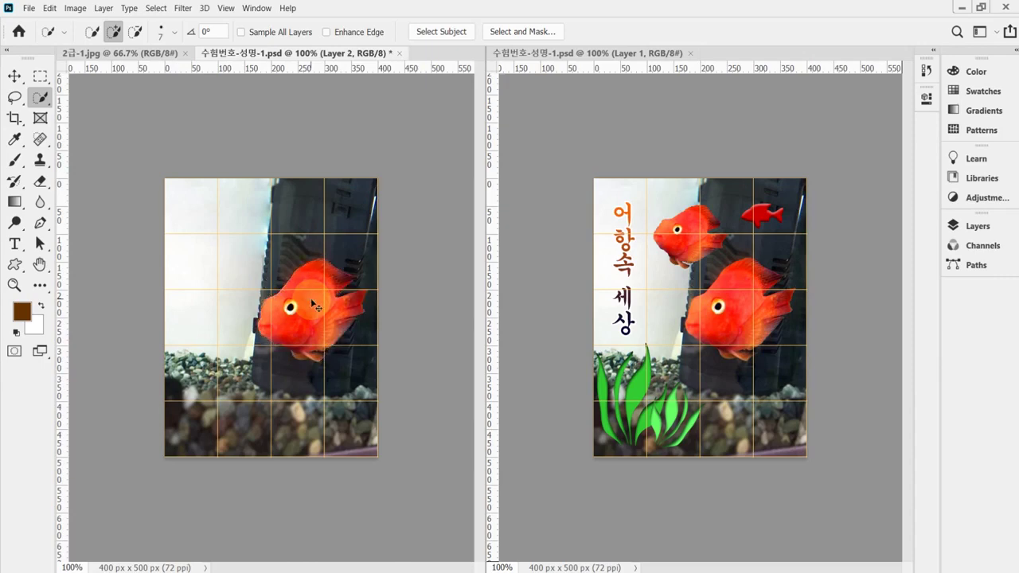
# - Scale the copied fish to about 63%, rotate it about 13° clockwise, and place it above and left of the large fish
pyautogui.hotkey('ctrl', 't')
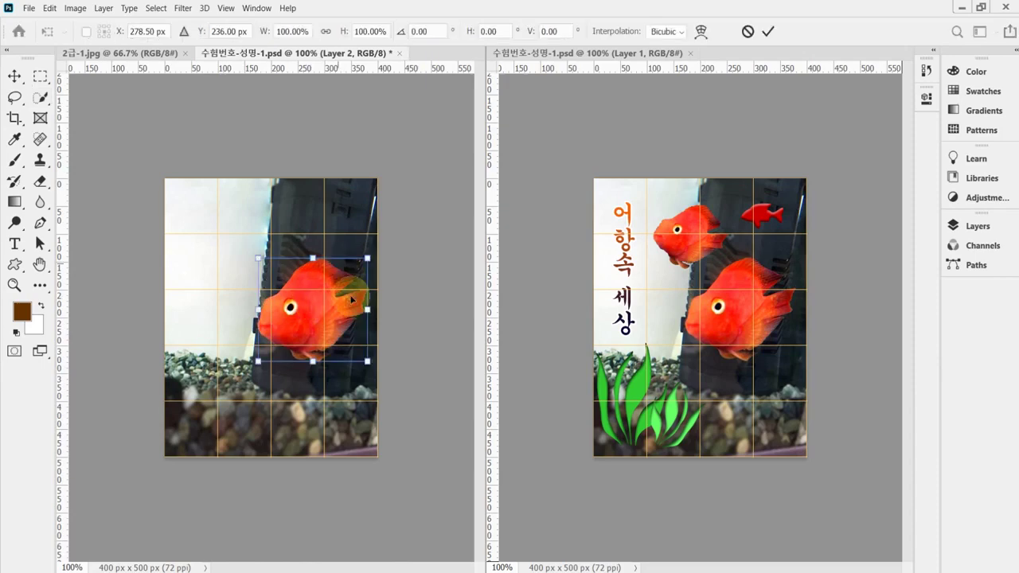
pyautogui.moveTo(367, 363); pyautogui.dragTo(340, 335)
pyautogui.moveTo(297, 303); pyautogui.dragTo(257, 243)
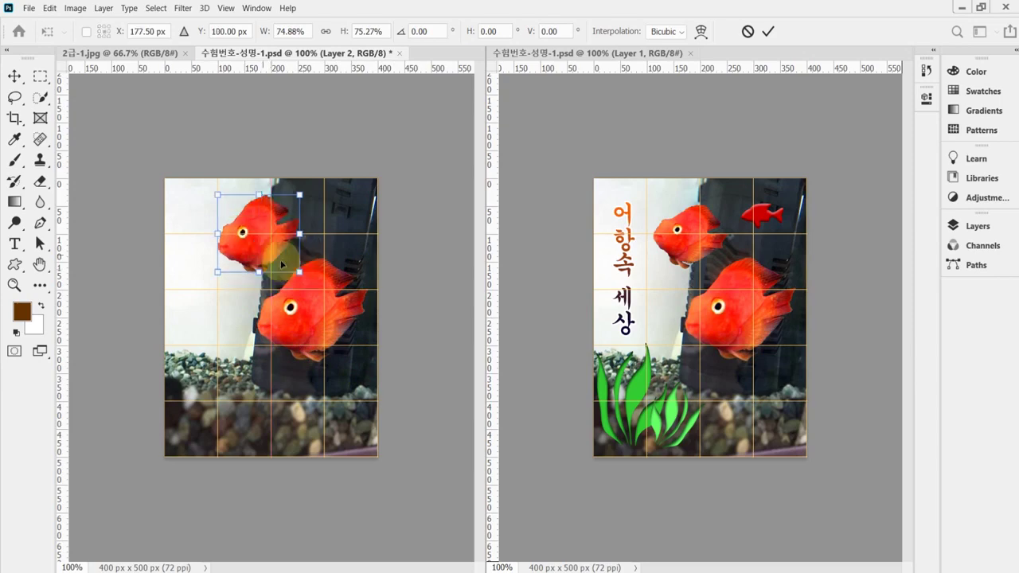
pyautogui.moveTo(299, 272); pyautogui.dragTo(285, 258)
pyautogui.moveTo(334, 216); pyautogui.dragTo(292, 225)
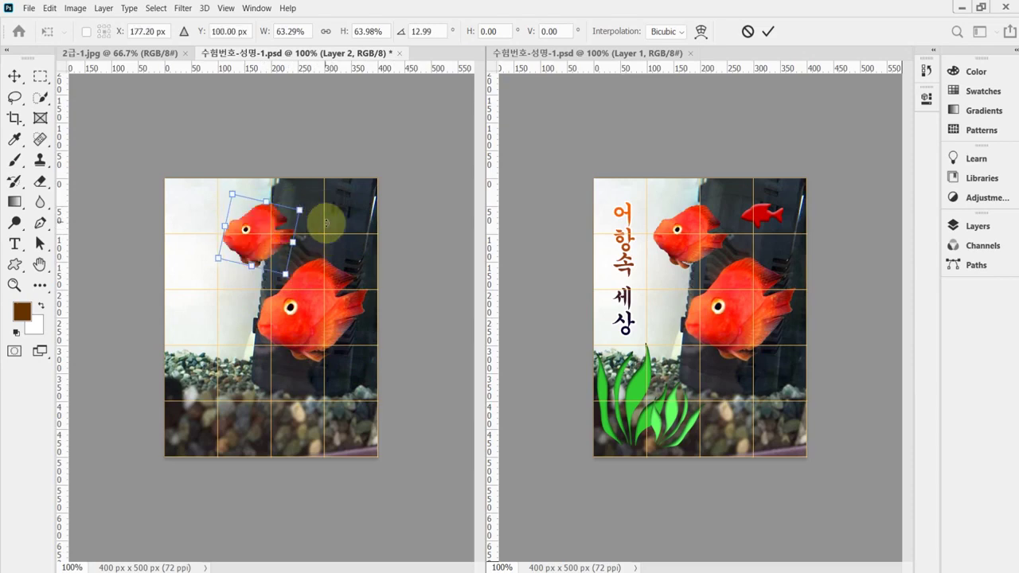
pyautogui.press('w')
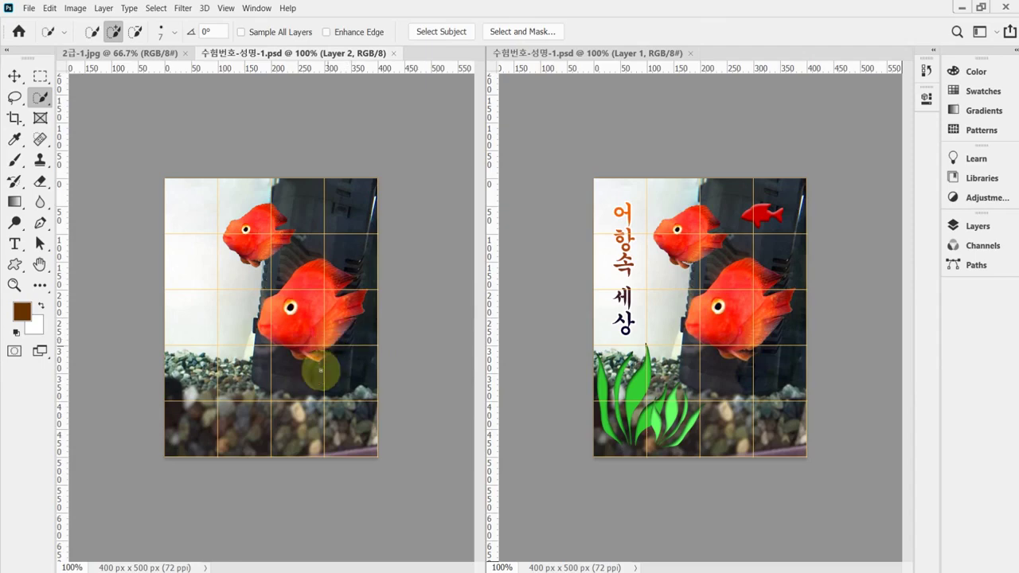
# - Choose the Grass 3 shape from the legacy Nature set for the Custom Shape tool
pyautogui.moveTo(15, 267); pyautogui.dragTo(118, 342)
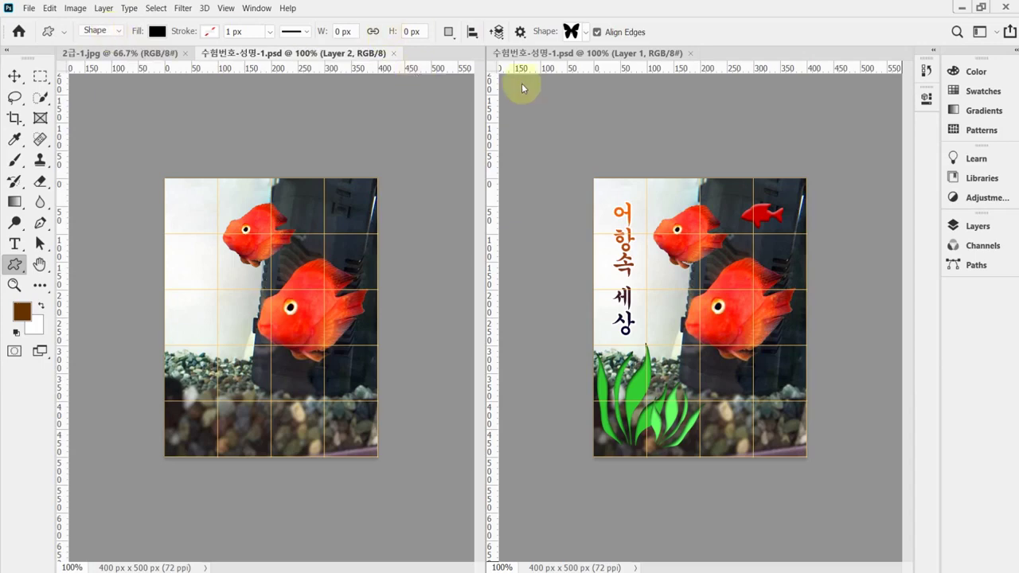
pyautogui.click(585, 35)
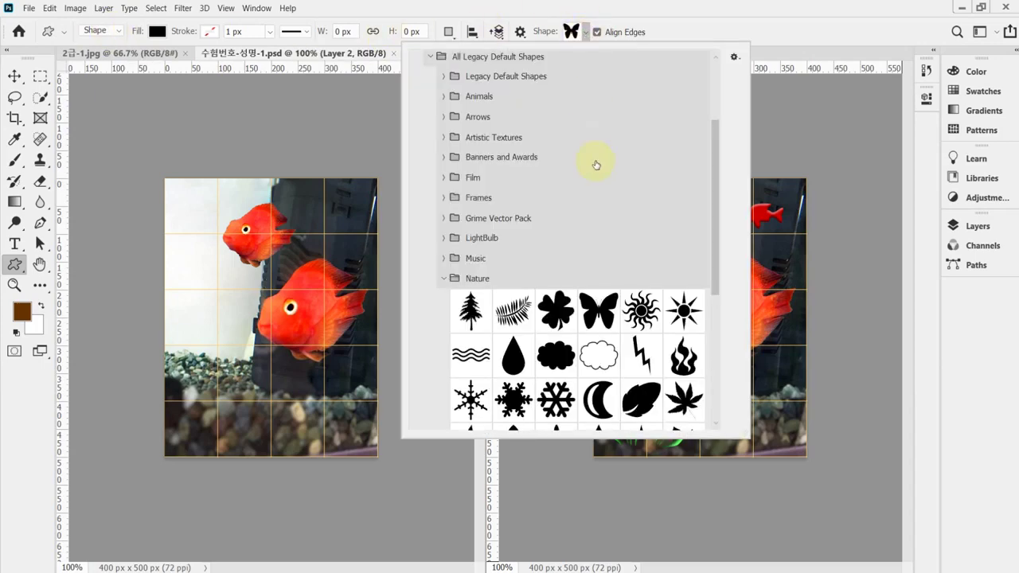
pyautogui.click(442, 278)
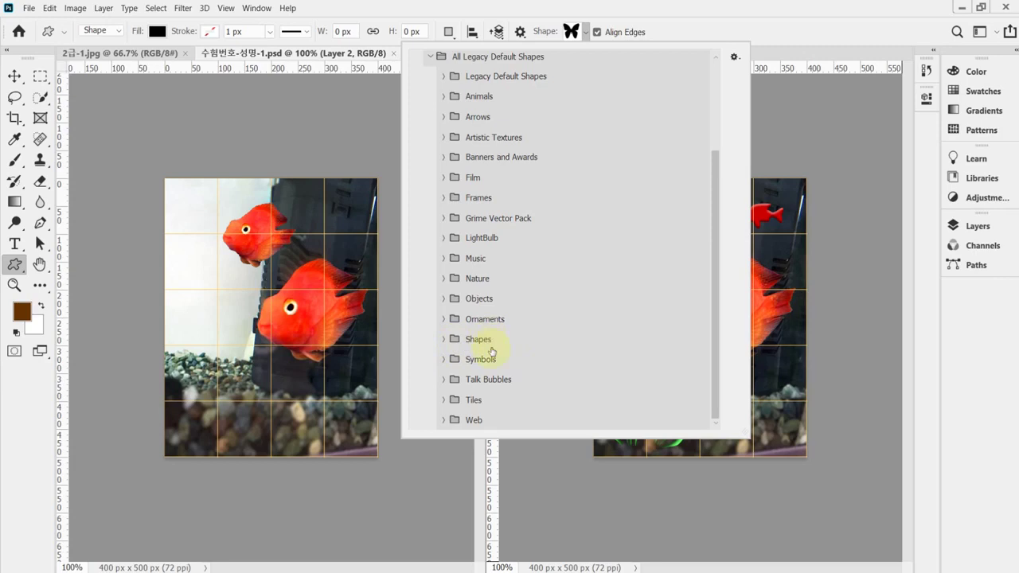
pyautogui.scroll(4, 489, 343)
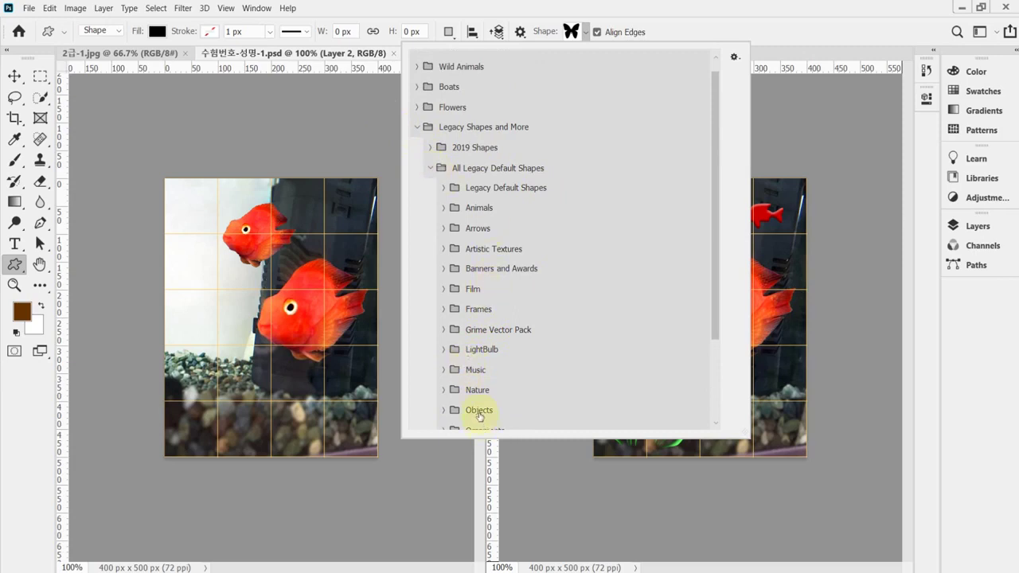
pyautogui.click(444, 390)
pyautogui.scroll(-2, 493, 333)
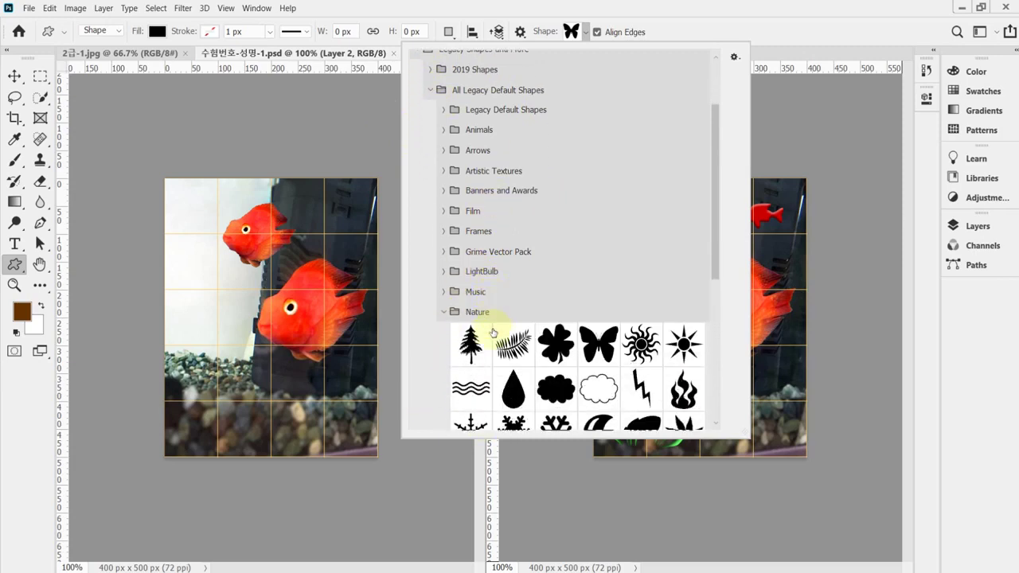
pyautogui.scroll(-8, 493, 333)
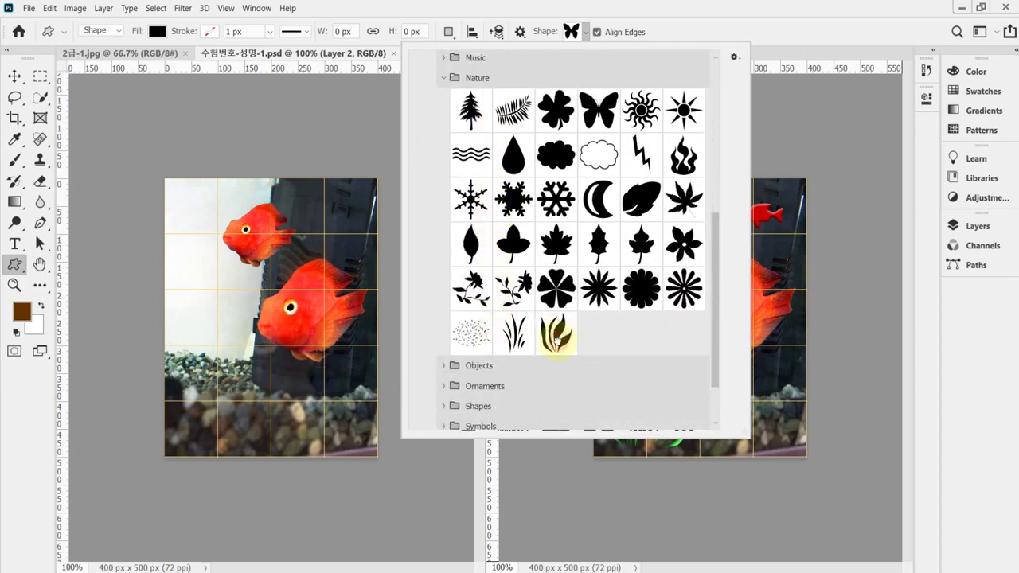
pyautogui.click(558, 342)
pyautogui.click(656, 12)
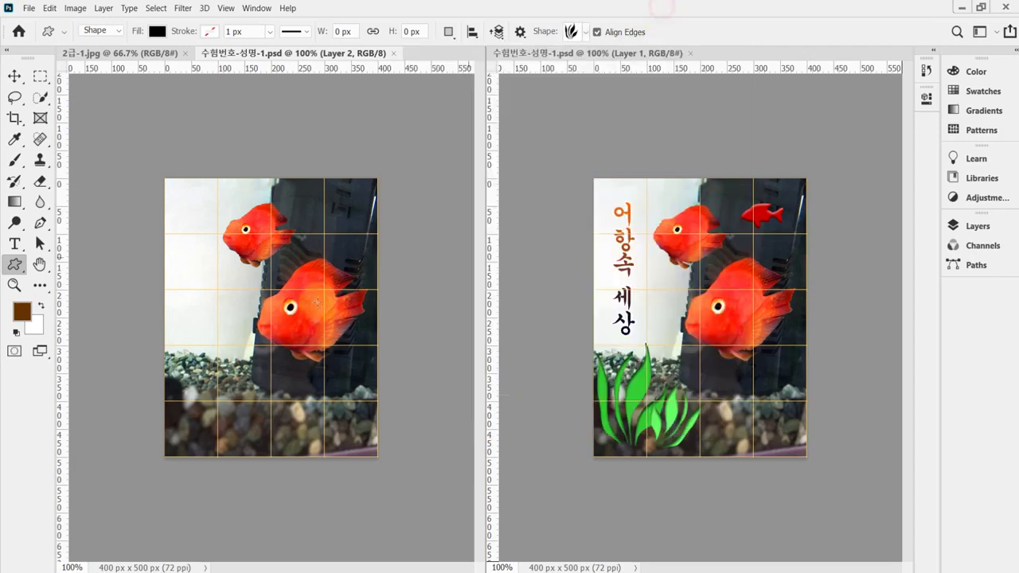
# - Draw the grass shape in the lower-left corner of the poster and enlarge it to about 149 × 179 px
pyautogui.moveTo(170, 367); pyautogui.dragTo(243, 447)
pyautogui.moveTo(228, 410); pyautogui.dragTo(209, 400)
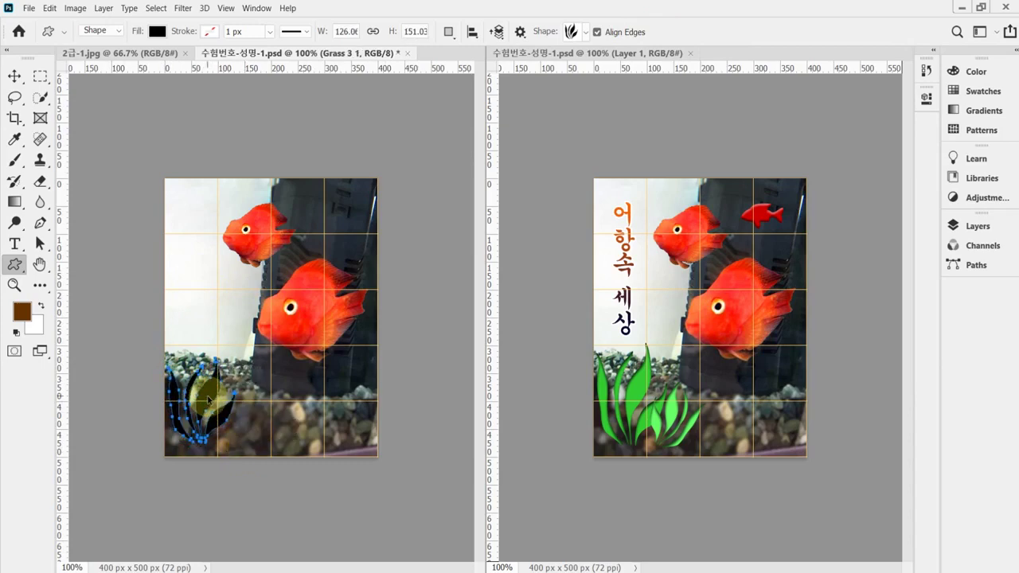
pyautogui.hotkey('ctrl', 't')
pyautogui.moveTo(235, 360); pyautogui.dragTo(242, 347)
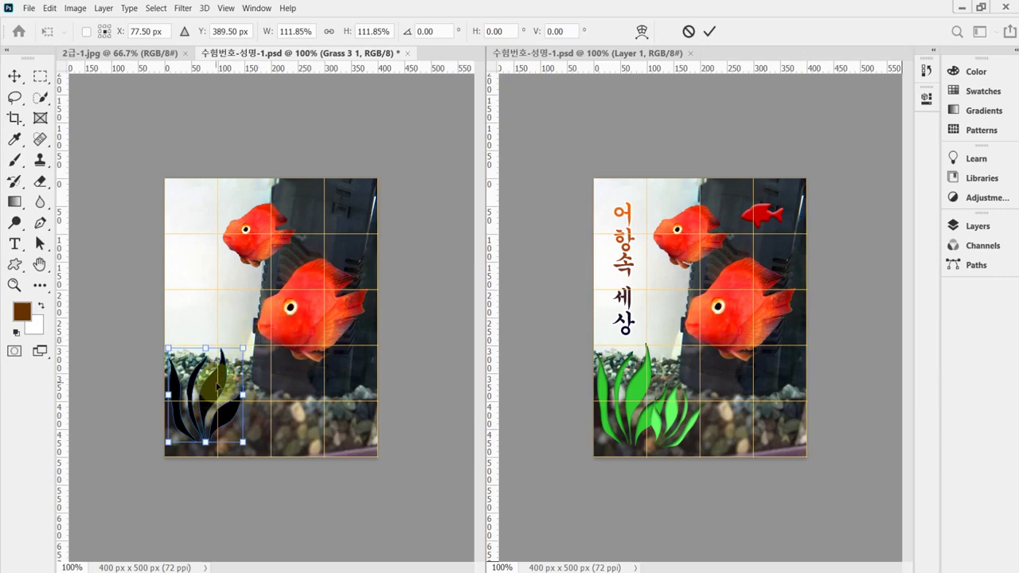
pyautogui.moveTo(242, 442); pyautogui.dragTo(249, 448)
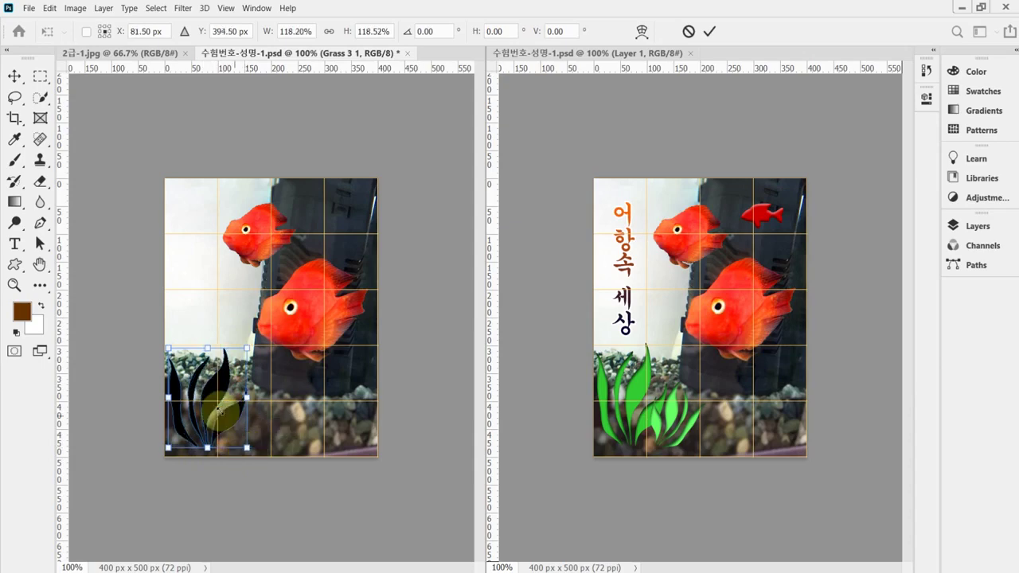
pyautogui.moveTo(223, 410); pyautogui.dragTo(217, 408)
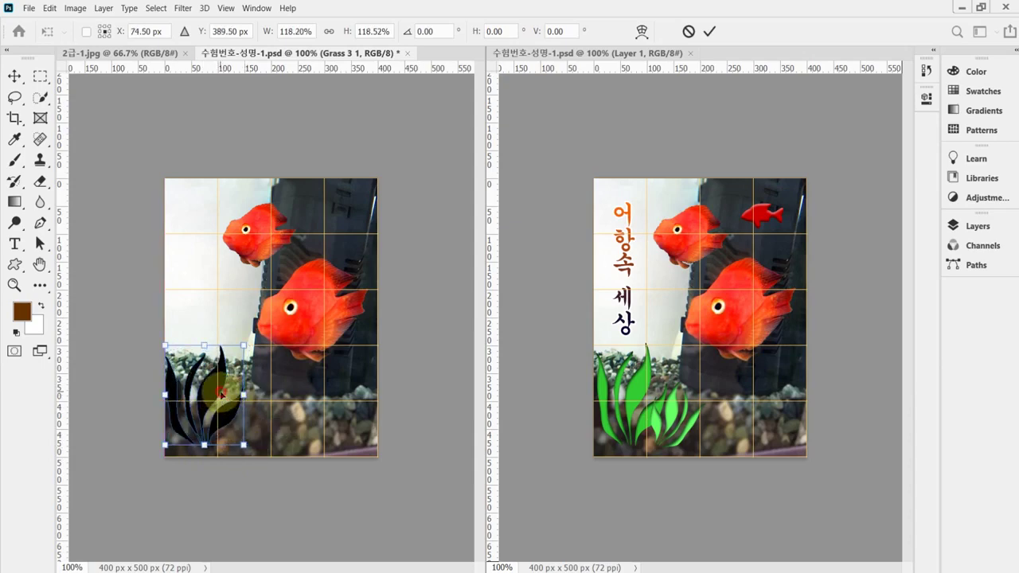
pyautogui.press('Return')
# - Set the fill colour of the grass shape layer to hex 3c3
pyautogui.click(976, 226)
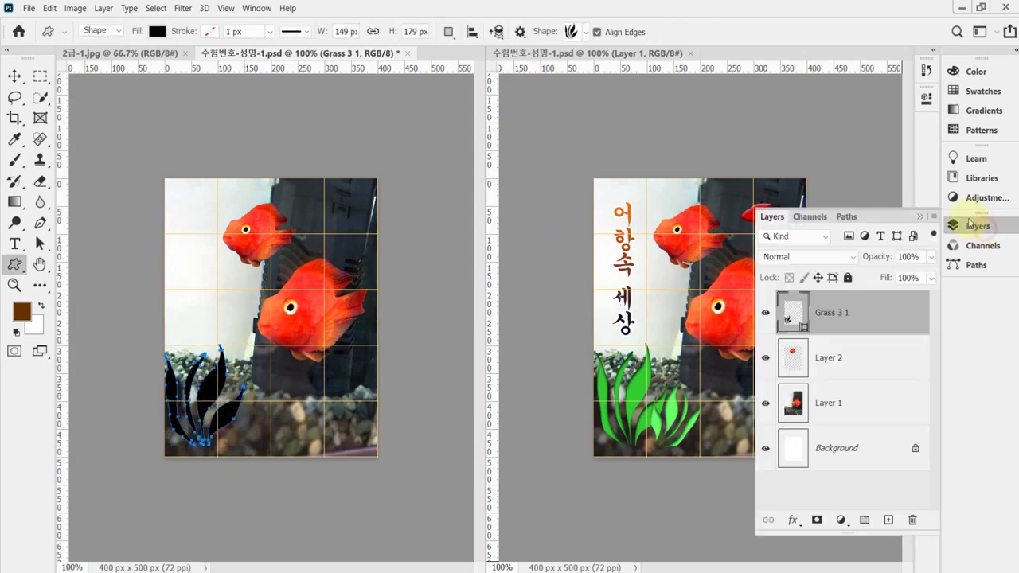
pyautogui.doubleClick(793, 319)
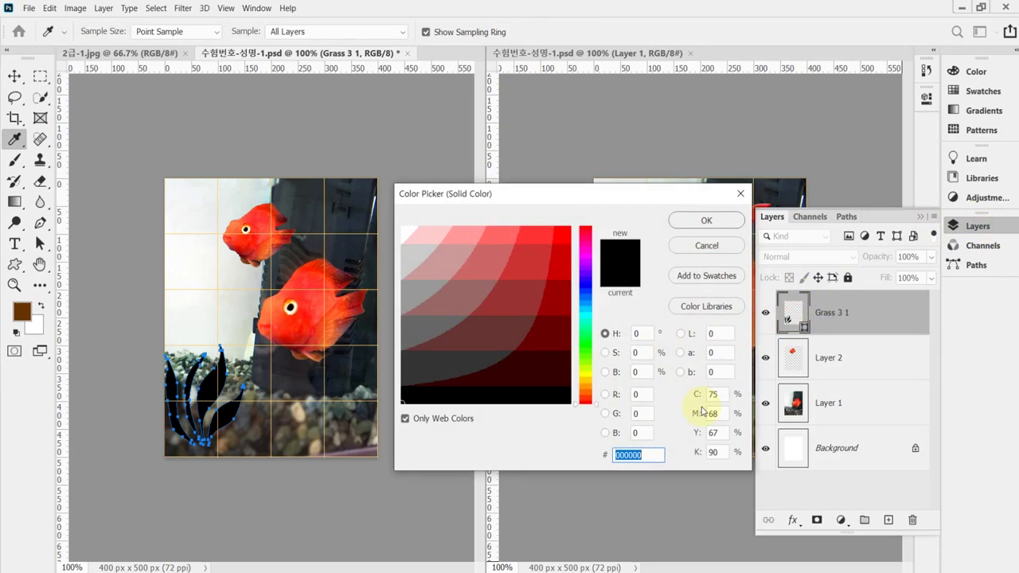
pyautogui.write('3')
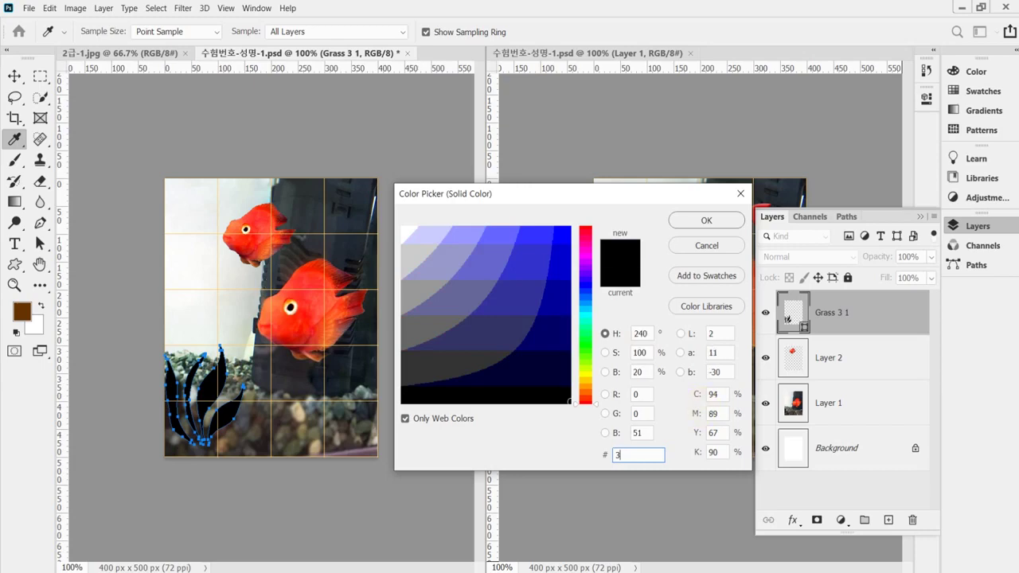
pyautogui.write('c3')
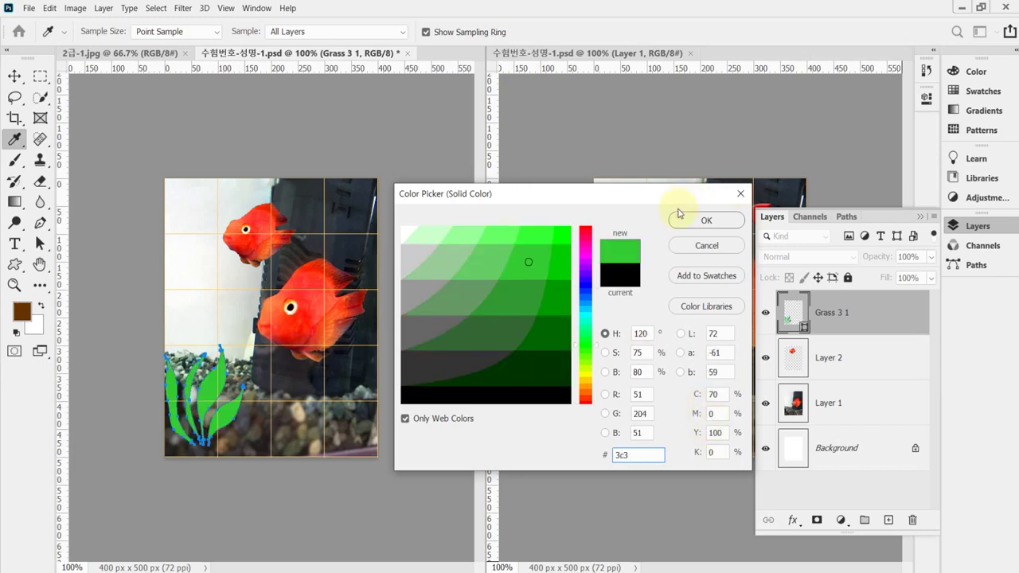
pyautogui.click(694, 221)
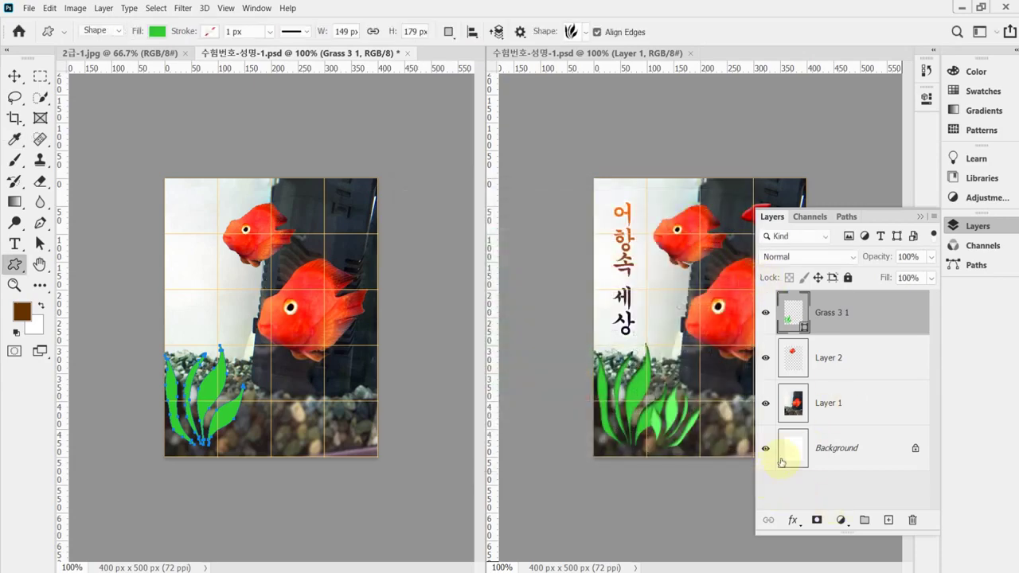
# - Add an Inner Shadow effect with 75% opacity to the grass shape layer
pyautogui.click(795, 522)
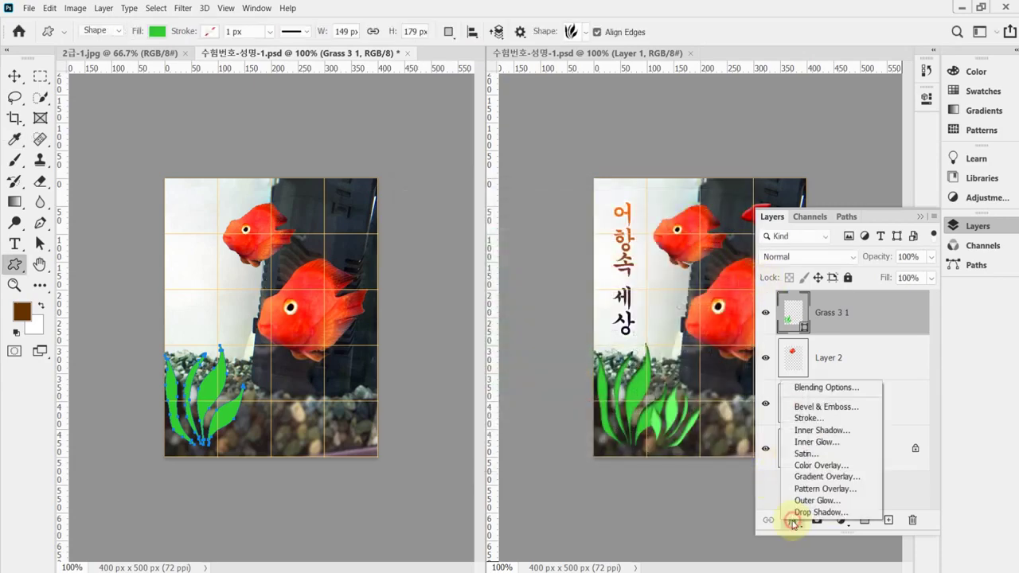
pyautogui.click(836, 437)
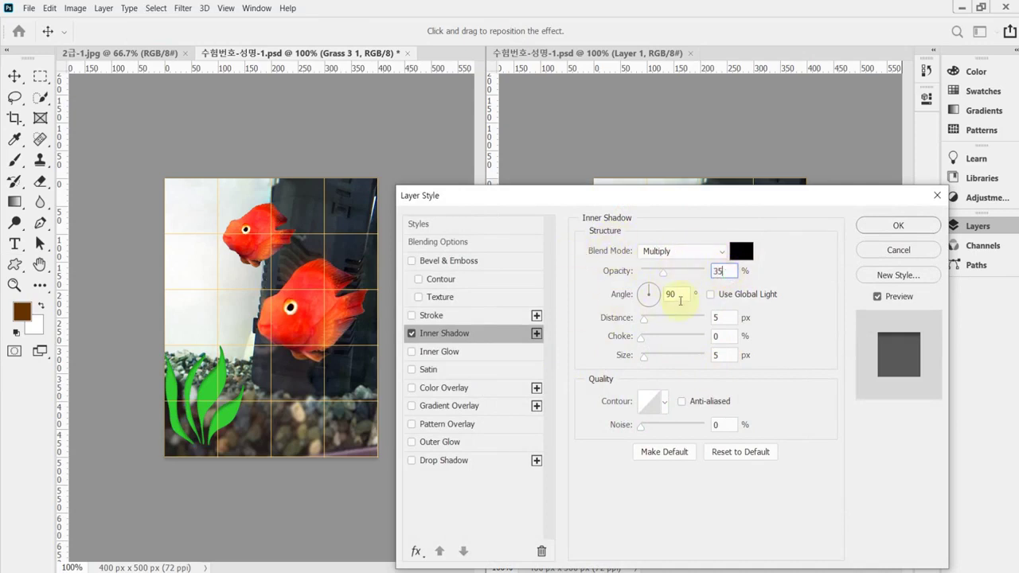
pyautogui.write('75')
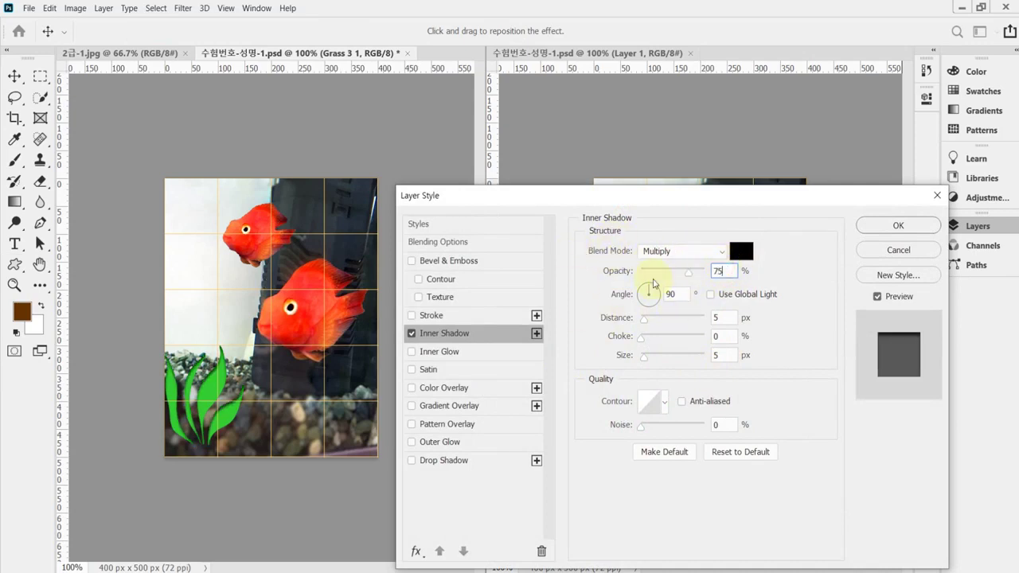
pyautogui.press('Tab')
pyautogui.press('Tab')
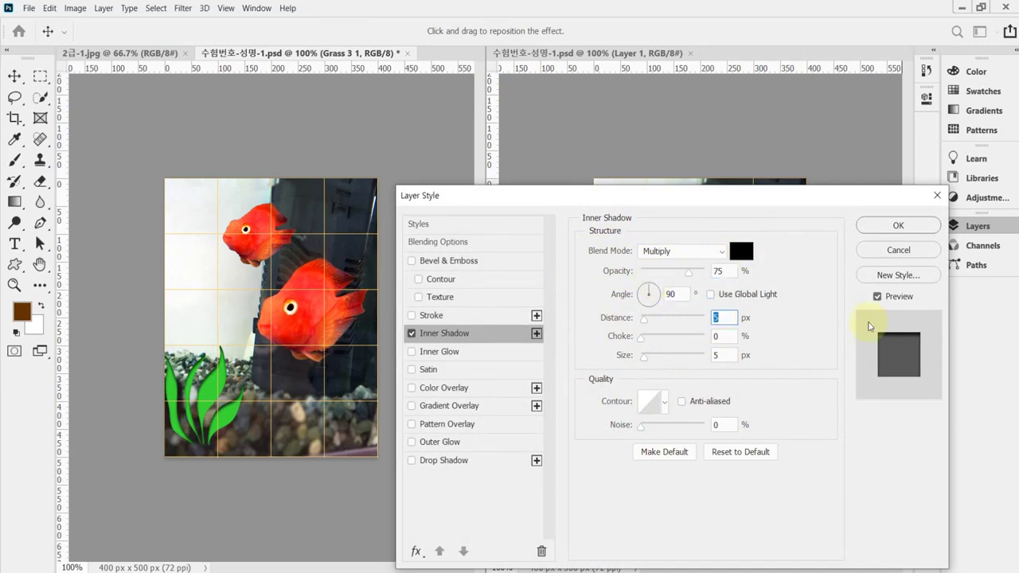
pyautogui.click(893, 228)
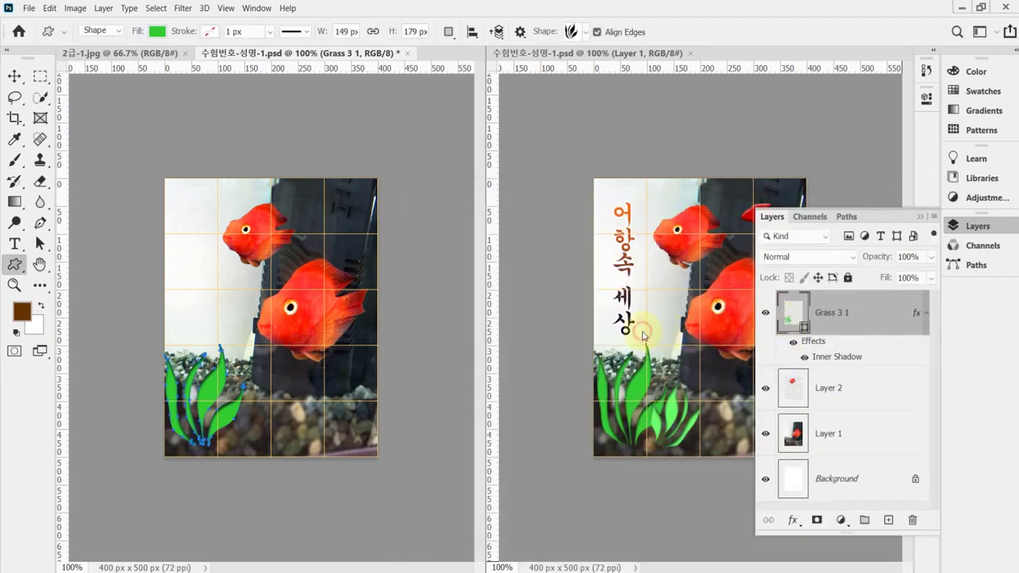
# - Duplicate the grass shape layer and review the layer stack of the finished reference document
pyautogui.click(643, 336)
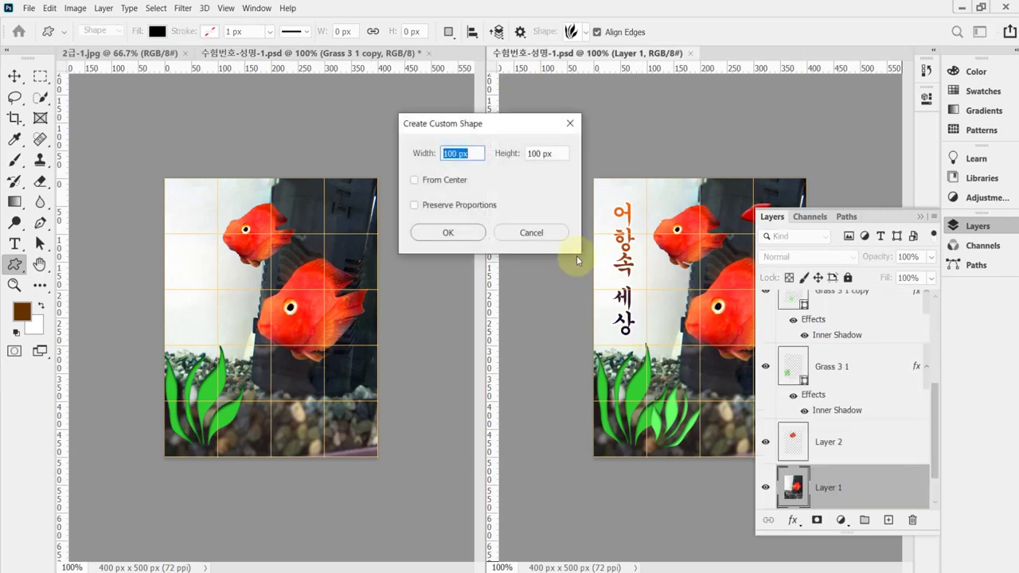
pyautogui.click(562, 230)
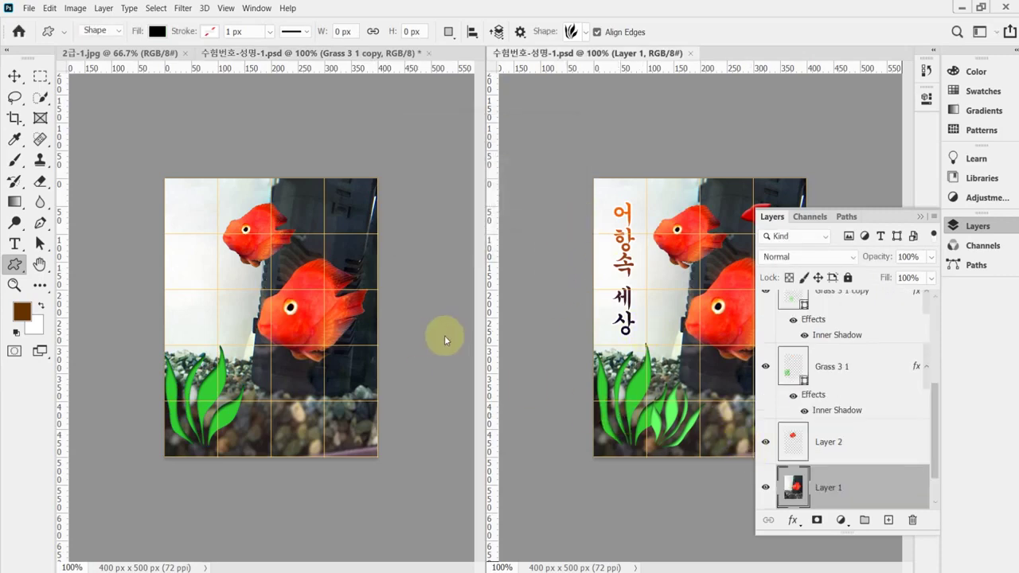
pyautogui.scroll(3, 842, 458)
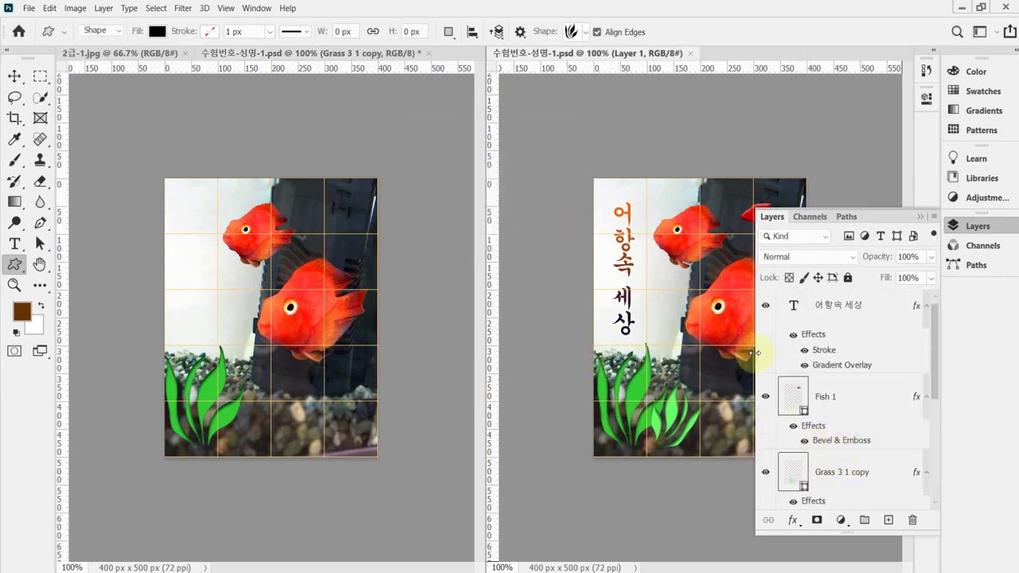
pyautogui.click(380, 265)
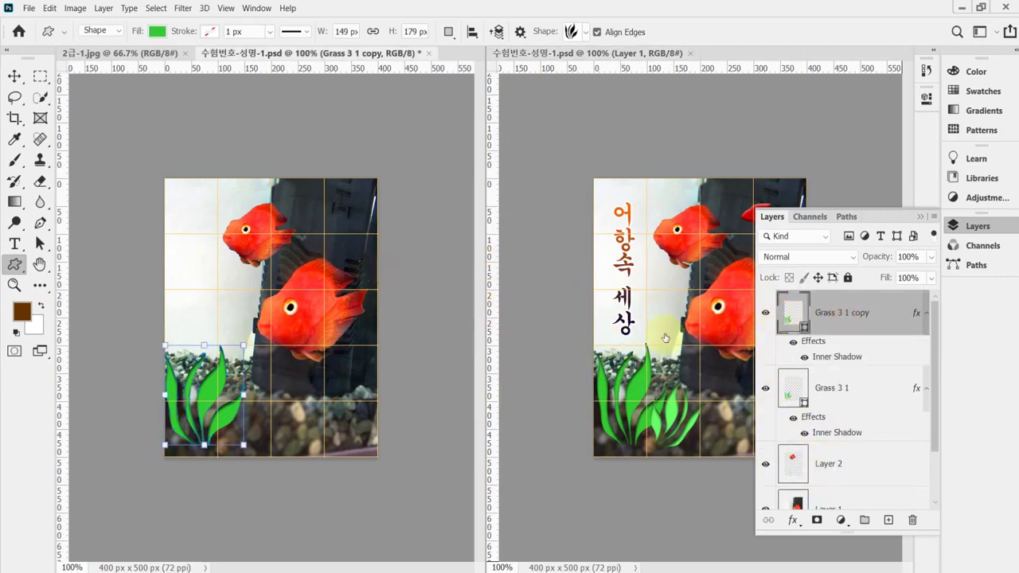
# - Scale the grass copy to about 68%, flip it horizontally, rotate it about 16° clockwise, and place it right of the first grass
pyautogui.hotkey('ctrl', 't')
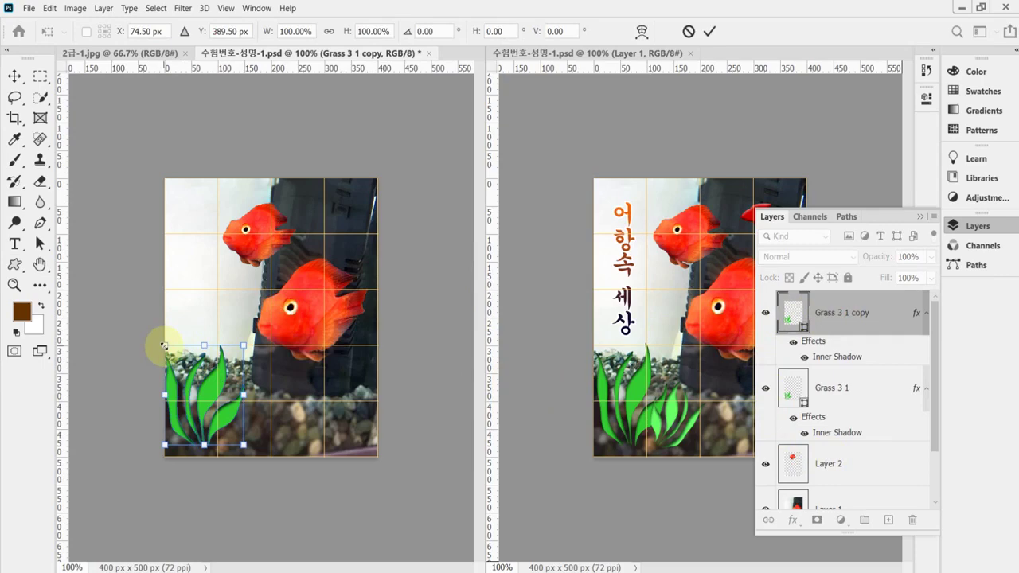
pyautogui.moveTo(163, 347); pyautogui.dragTo(253, 414)
pyautogui.rightClick(252, 411)
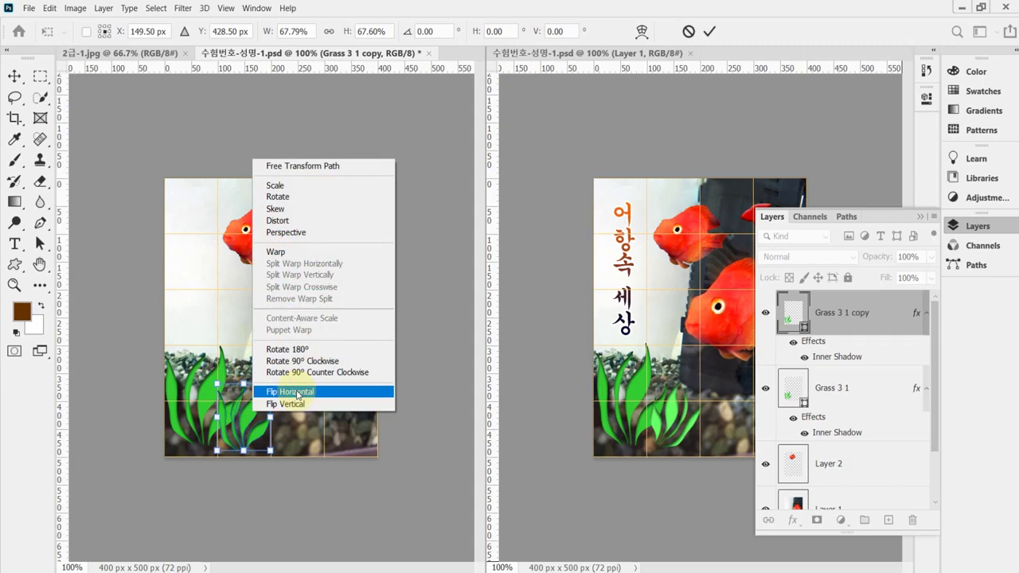
pyautogui.click(297, 395)
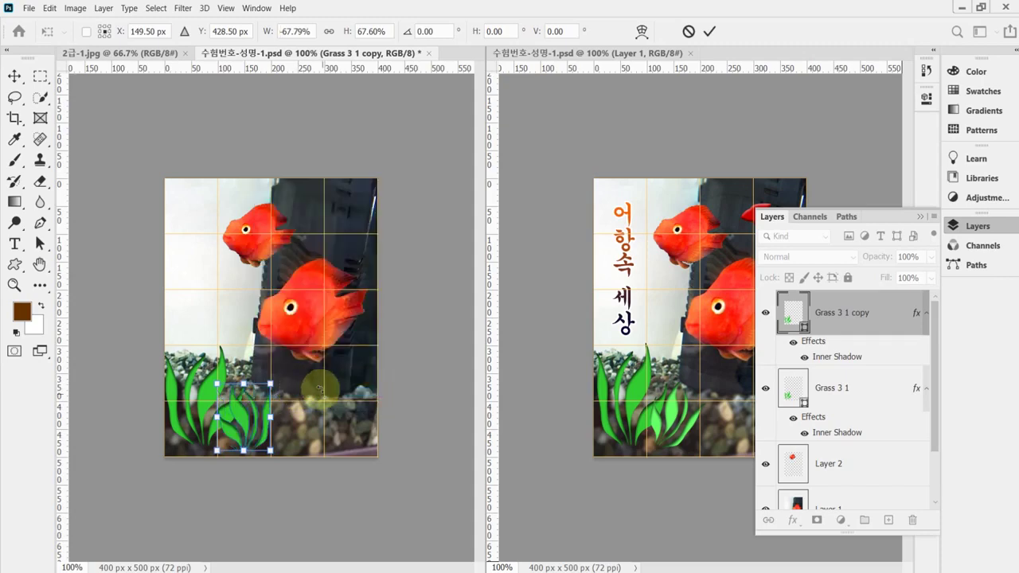
pyautogui.moveTo(290, 372); pyautogui.dragTo(303, 393)
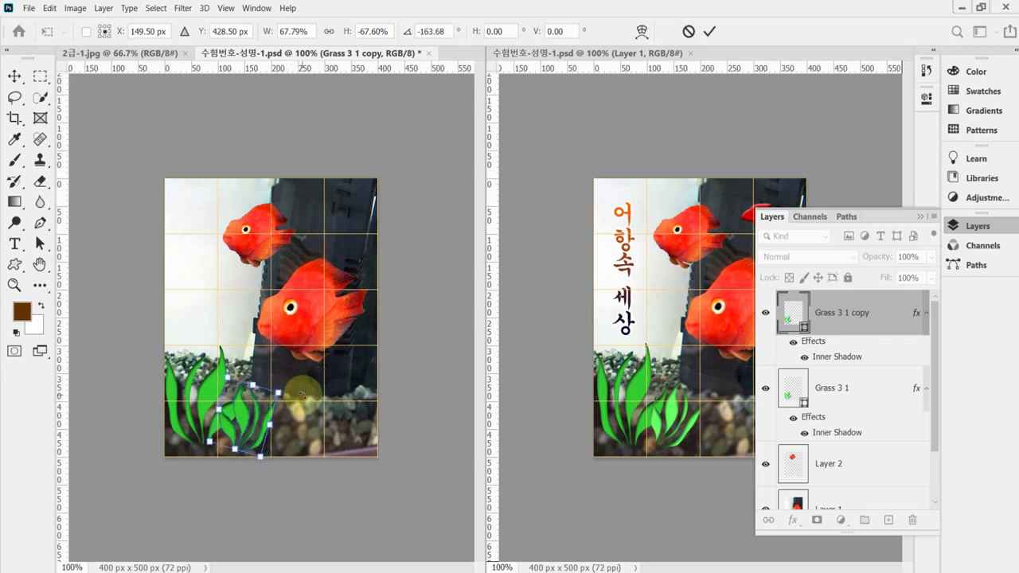
pyautogui.moveTo(259, 457)
pyautogui.mouseDown()
pyautogui.moveTo(245, 419)
pyautogui.moveTo(247, 428)
pyautogui.mouseUp()
pyautogui.click(304, 412)
pyautogui.click(457, 319)
# - Apply the transform of the grass copy and set its fill colour to hex 6f6
pyautogui.doubleClick(796, 312)
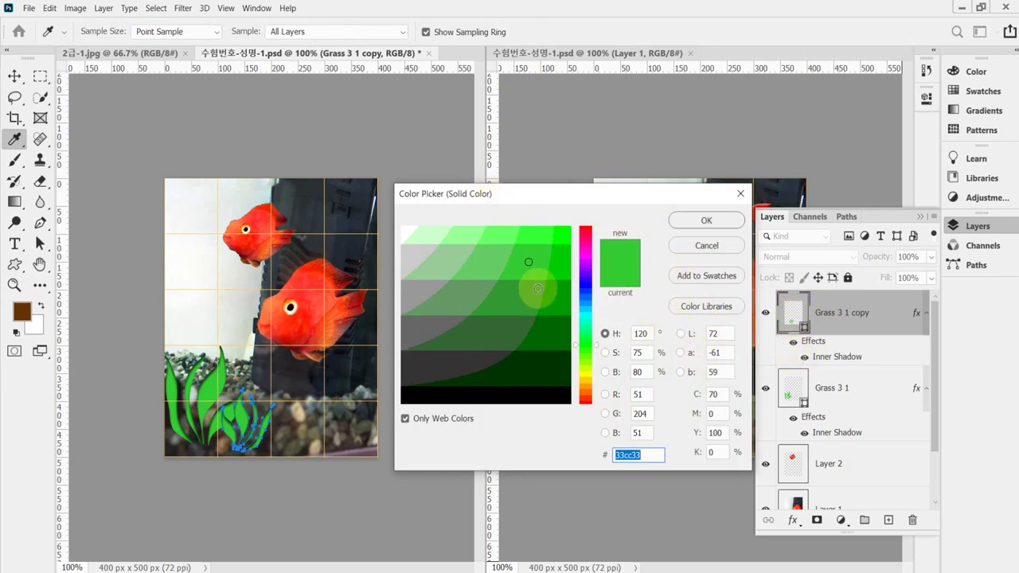
pyautogui.write('6f')
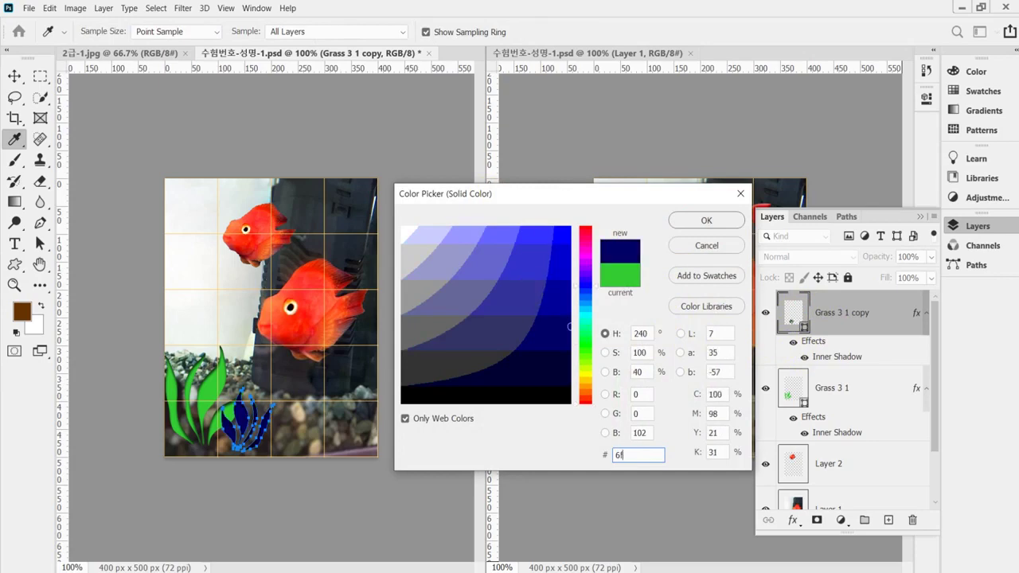
pyautogui.write('6')
pyautogui.press('Return')
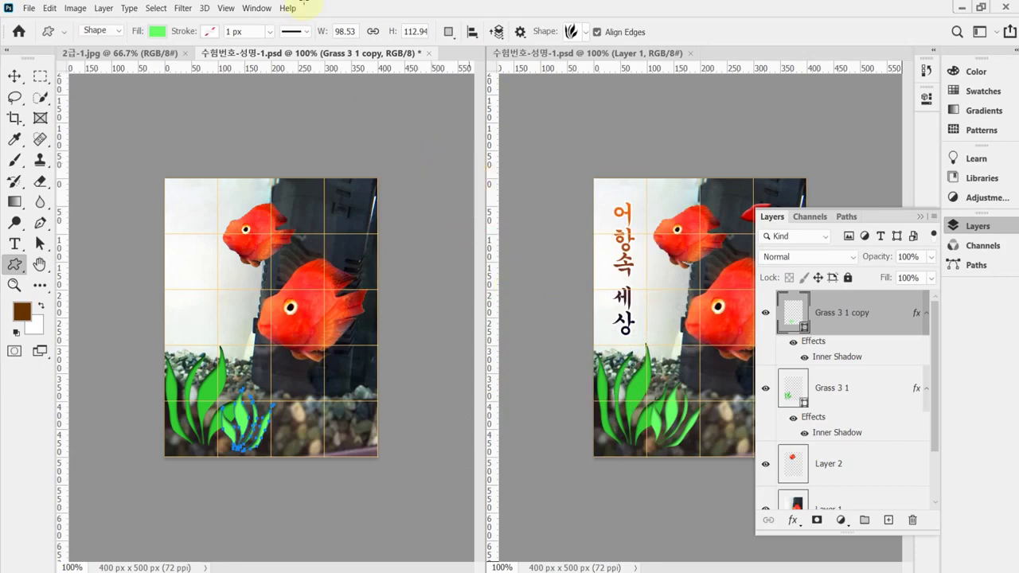
# - Choose the fish custom shape from the Animals group of All Legacy Default Shapes
pyautogui.click(587, 34)
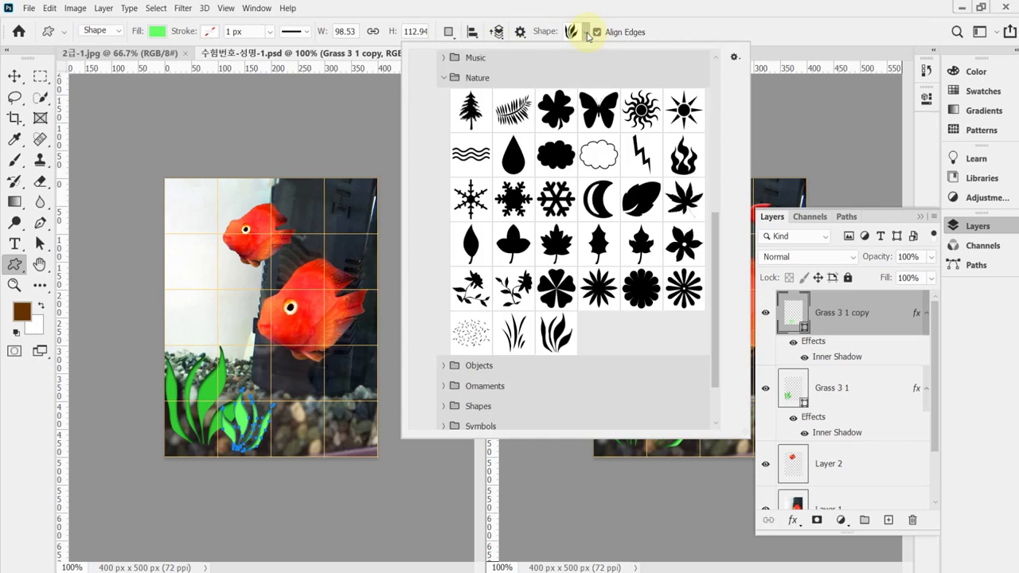
pyautogui.scroll(3, 535, 215)
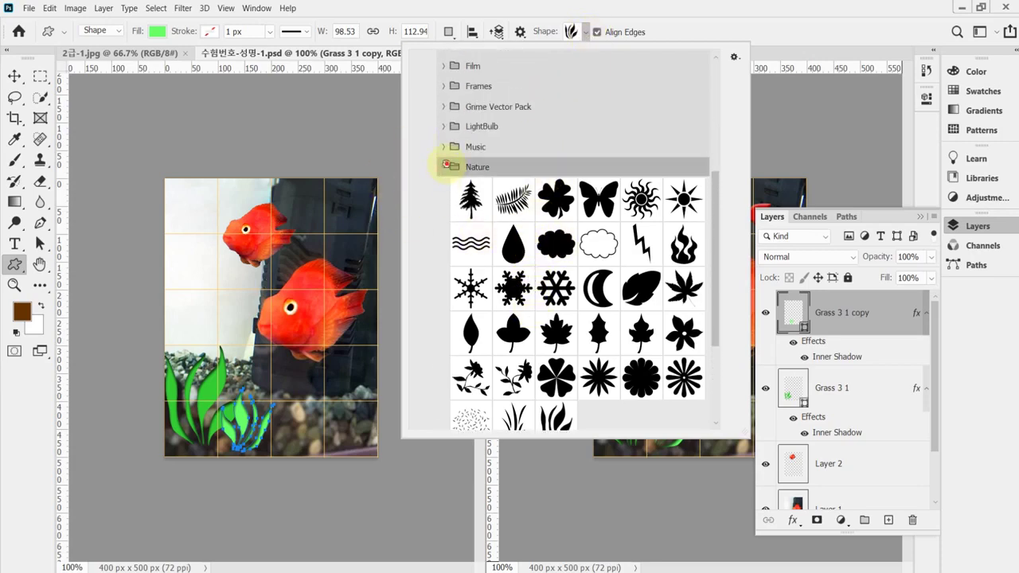
pyautogui.click(444, 167)
pyautogui.scroll(1, 444, 180)
pyautogui.click(444, 129)
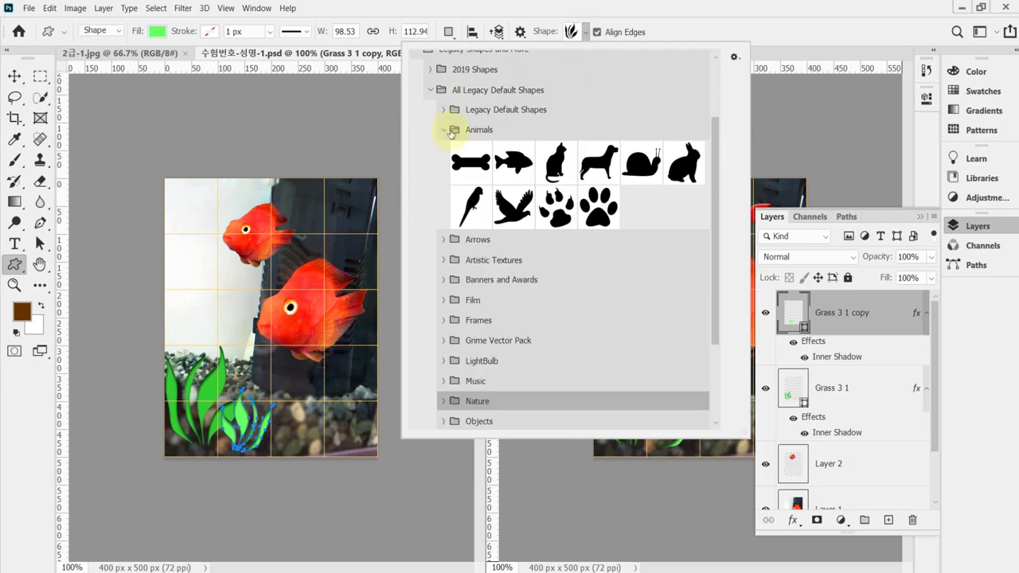
pyautogui.click(527, 162)
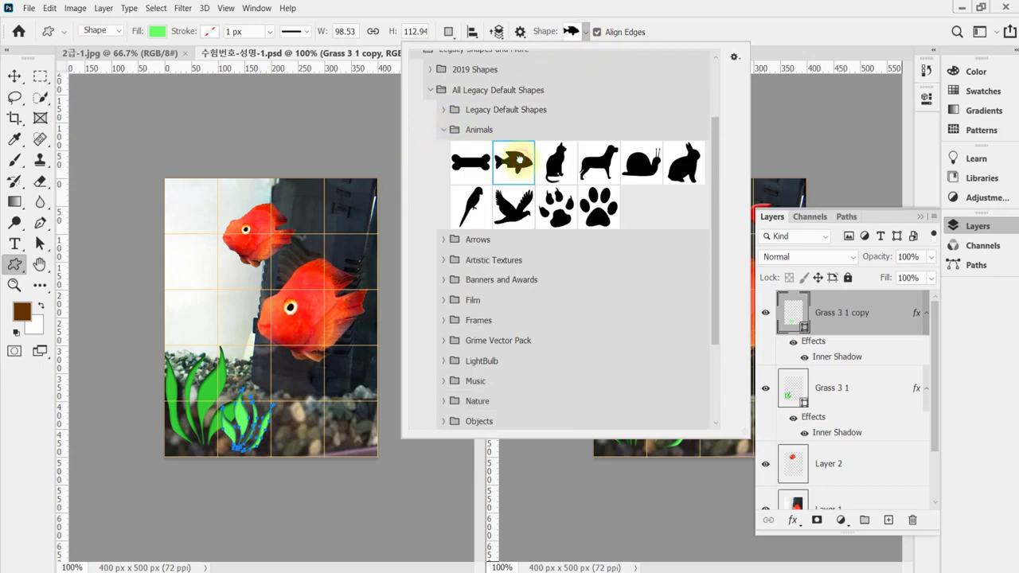
pyautogui.click(550, 16)
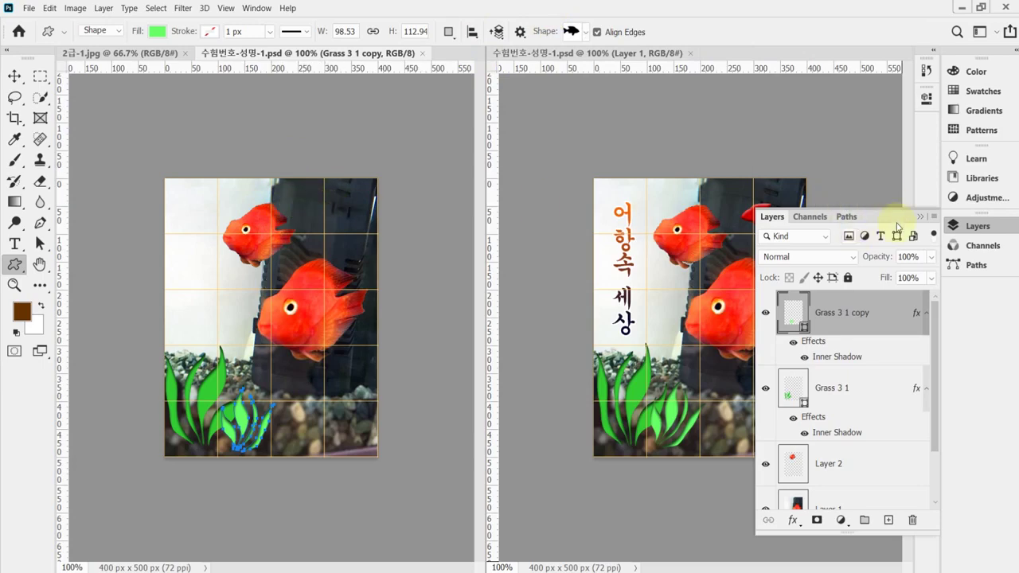
# - Draw a fish shape about 80 × 45 px in the poster's upper right, beside the small goldfish
pyautogui.click(984, 226)
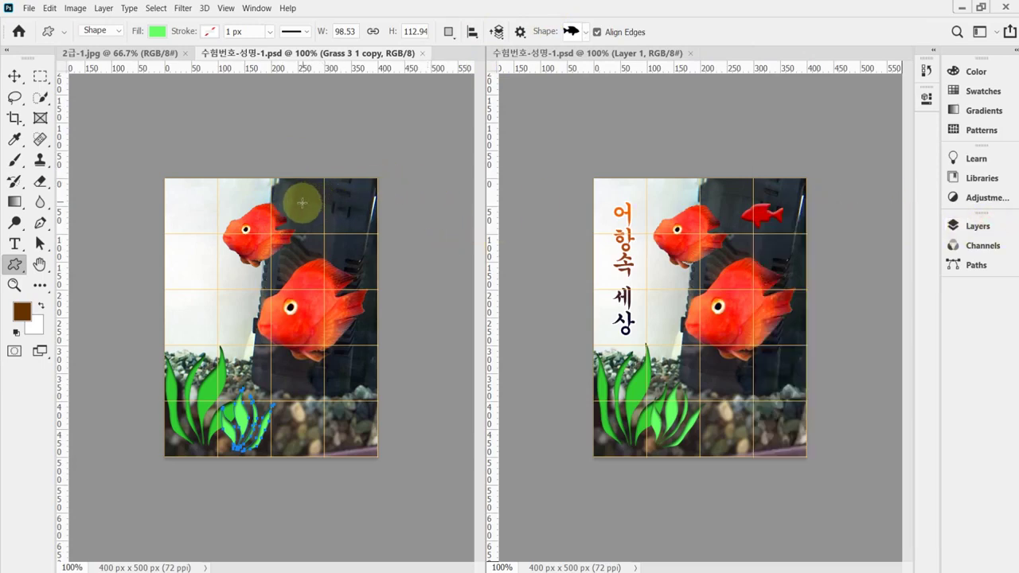
pyautogui.moveTo(297, 204); pyautogui.dragTo(387, 223)
pyautogui.press('capslock')
pyautogui.press('capslock')
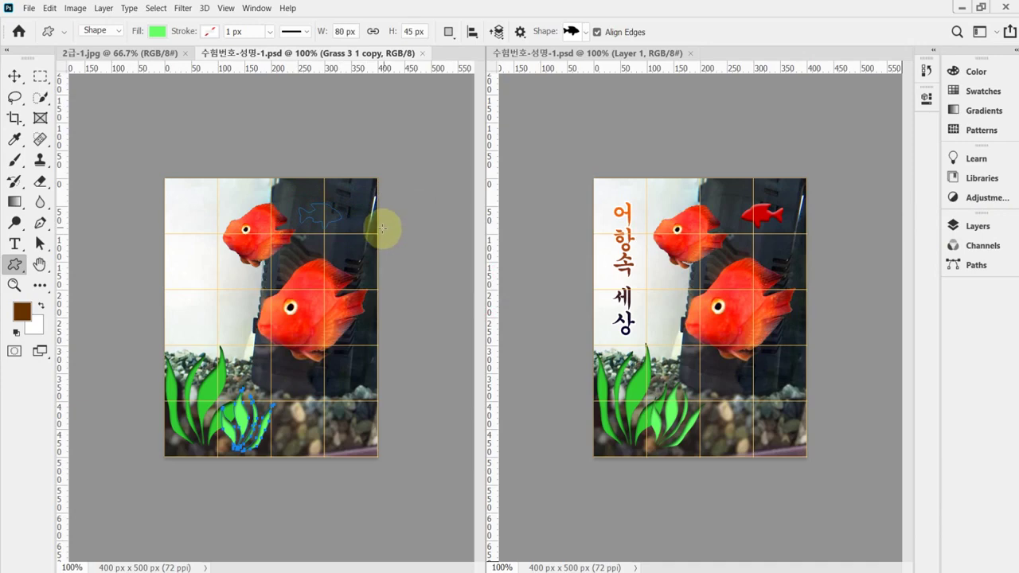
pyautogui.moveTo(320, 213); pyautogui.dragTo(327, 212)
# - Flip the fish shape horizontally and fine-tune its position in the upper right of the poster
pyautogui.hotkey('ctrl', 't')
pyautogui.rightClick(326, 211)
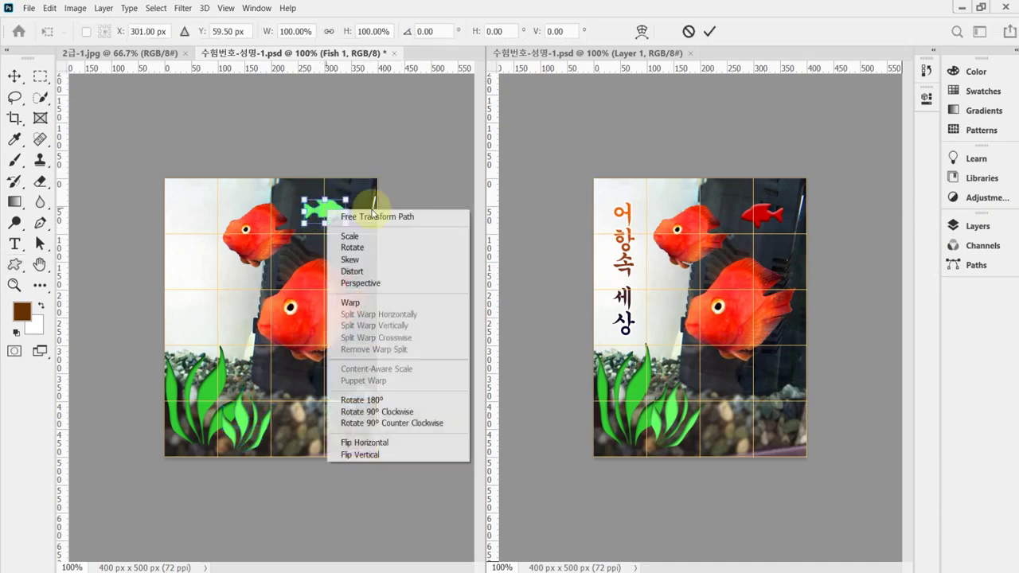
pyautogui.click(419, 441)
pyautogui.click(321, 213)
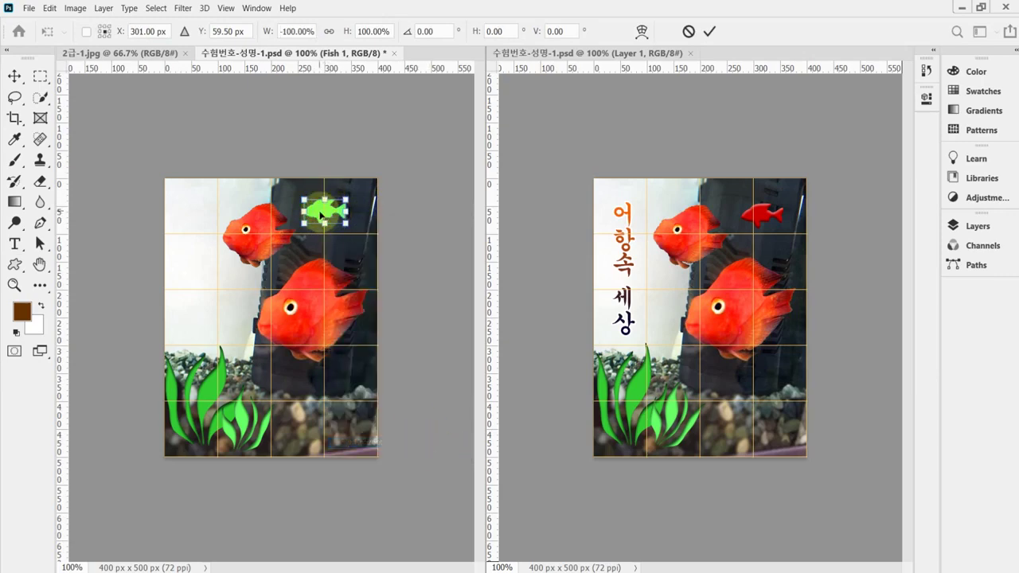
pyautogui.moveTo(320, 213); pyautogui.dragTo(322, 216)
pyautogui.press('Return')
# - Set the fish shape's fill colour to red, hex c00 (RGB 204, 0, 0)
pyautogui.click(973, 226)
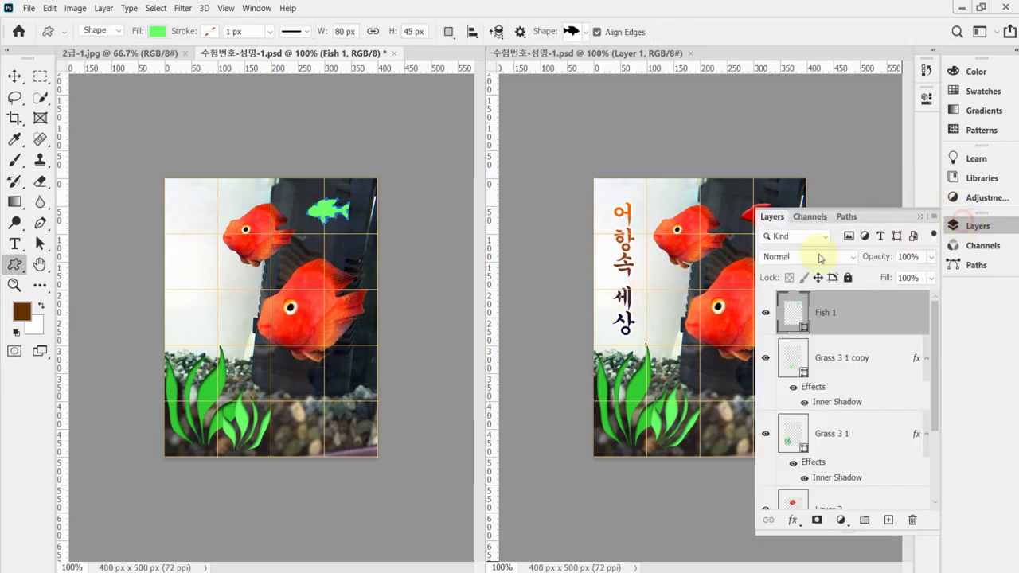
pyautogui.doubleClick(791, 315)
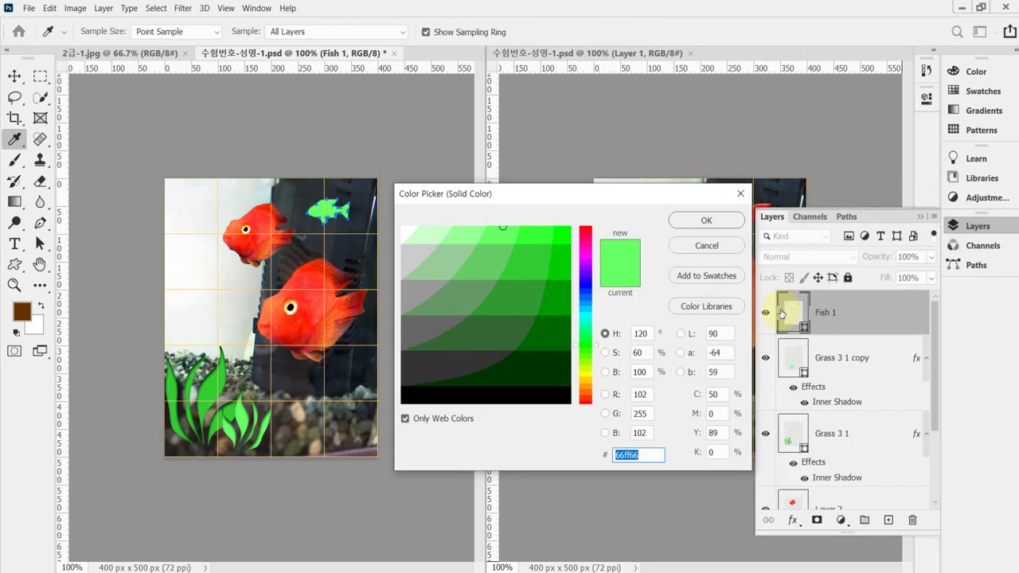
pyautogui.write('c00c00')
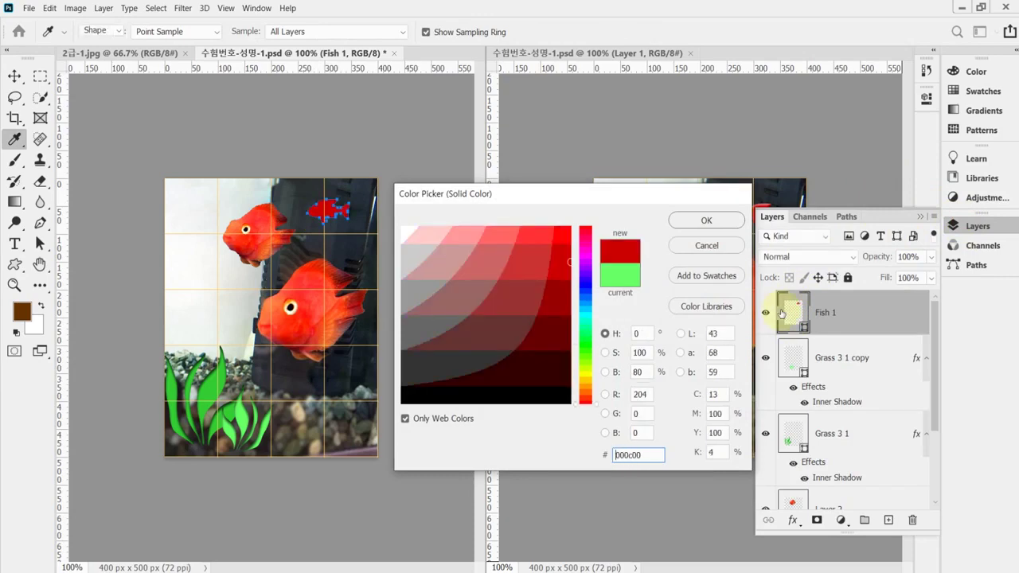
pyautogui.press('Return')
# - Add a Bevel & Emboss effect with Inner Bevel style, 100% depth and 10 px size to the fish shape, and save the document
pyautogui.click(792, 520)
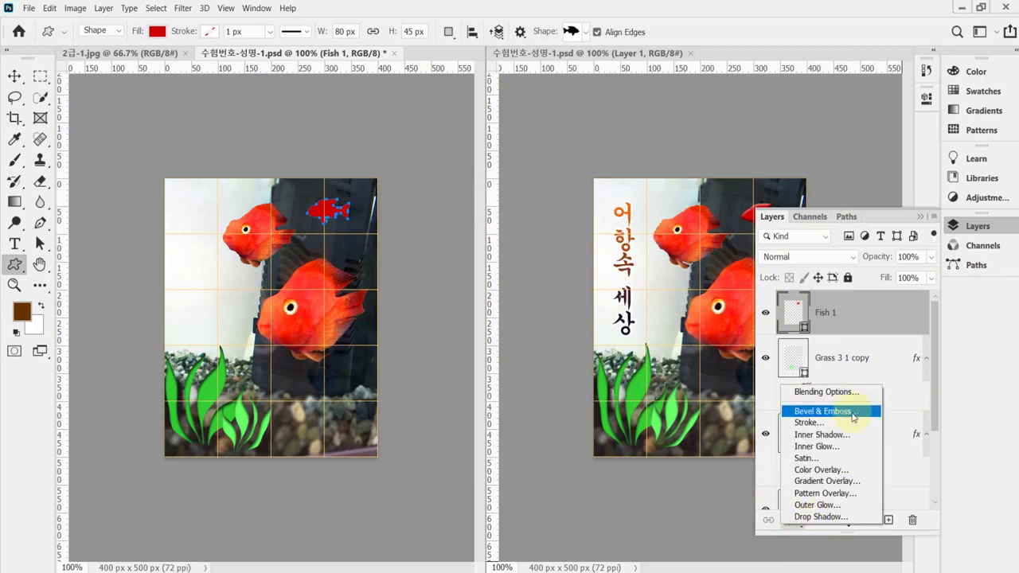
pyautogui.press('Escape')
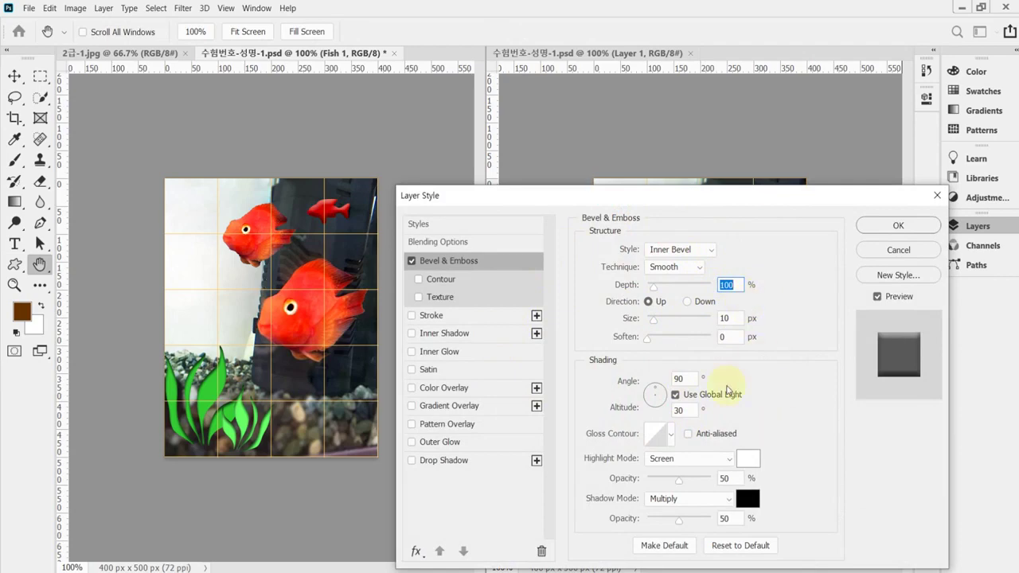
pyautogui.click(739, 318)
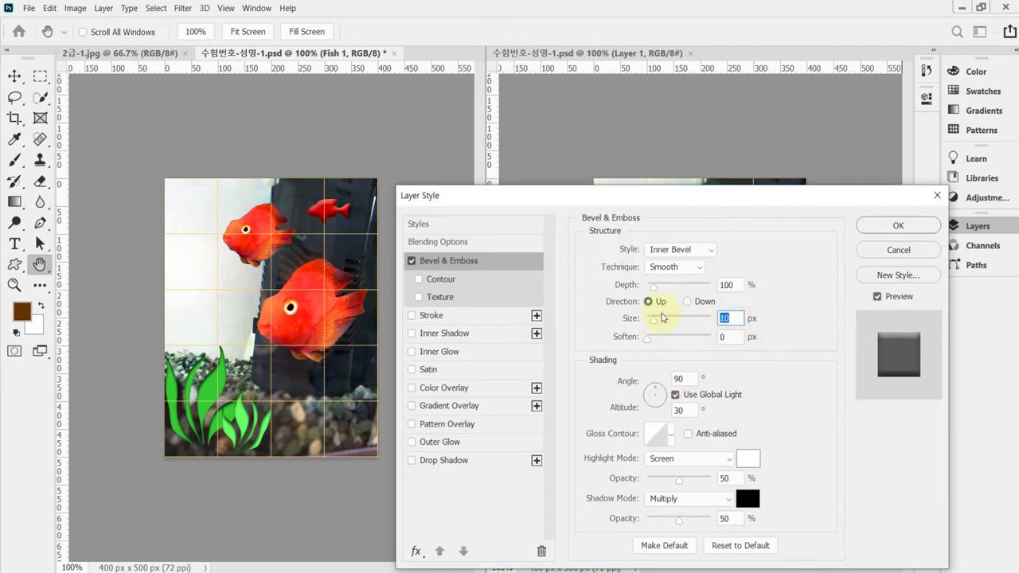
pyautogui.press('Return')
pyautogui.press('u')
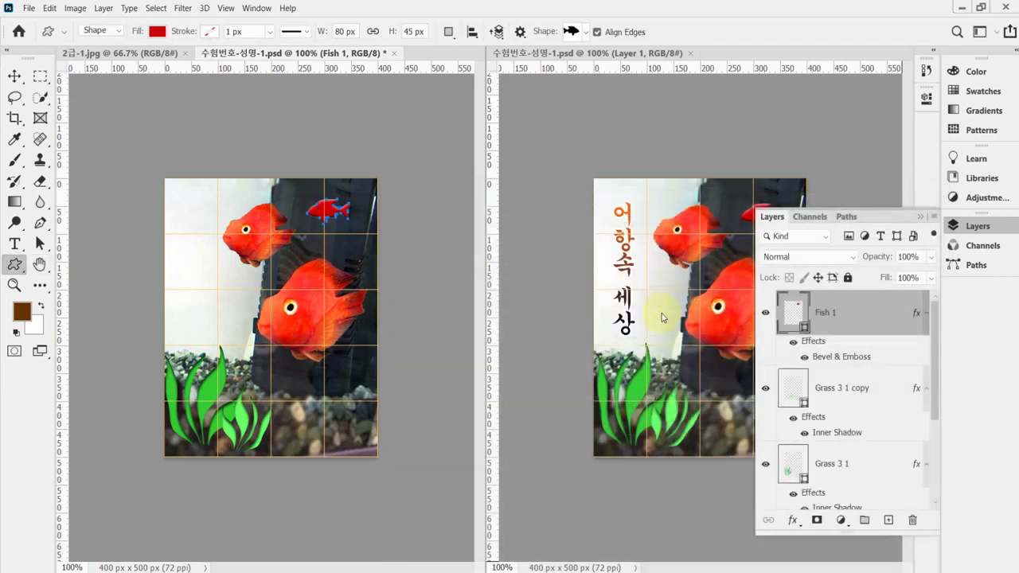
pyautogui.hotkey('ctrl', 's')
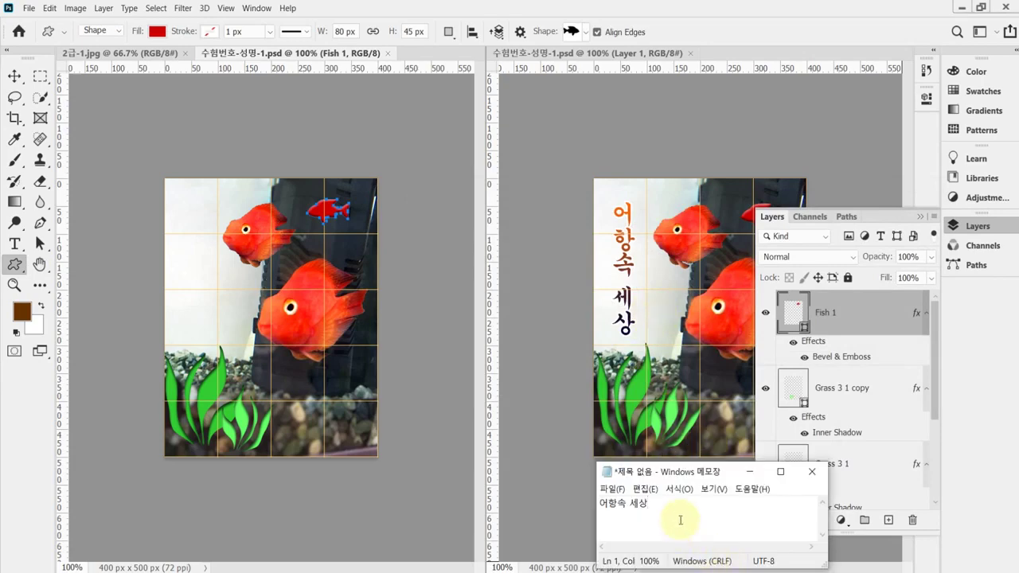
# - Copy the title text 어항속 세상 from the Notepad window and return to Photoshop
pyautogui.moveTo(657, 503); pyautogui.dragTo(532, 496)
pyautogui.hotkey('ctrl', 'c')
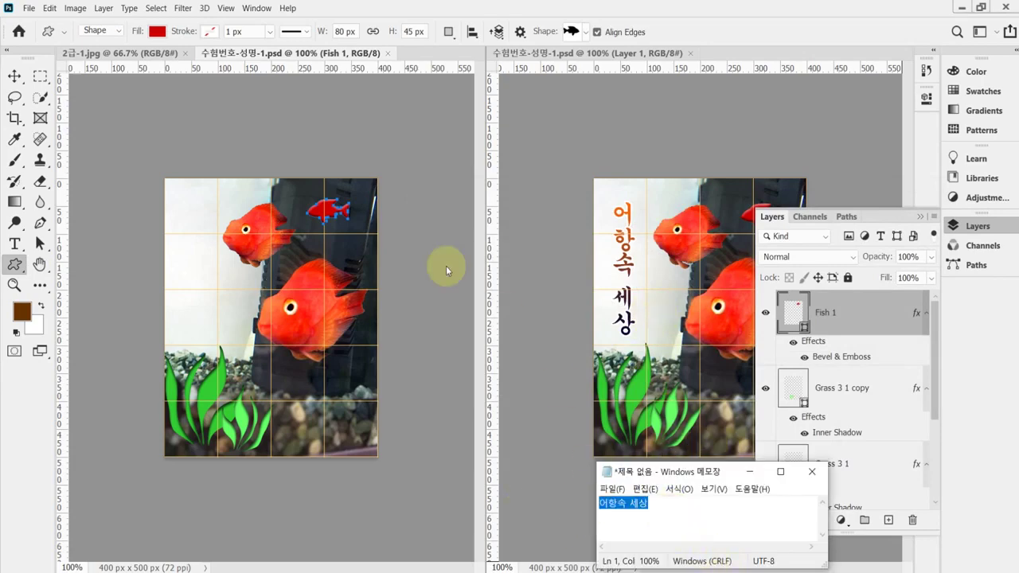
pyautogui.click(368, 18)
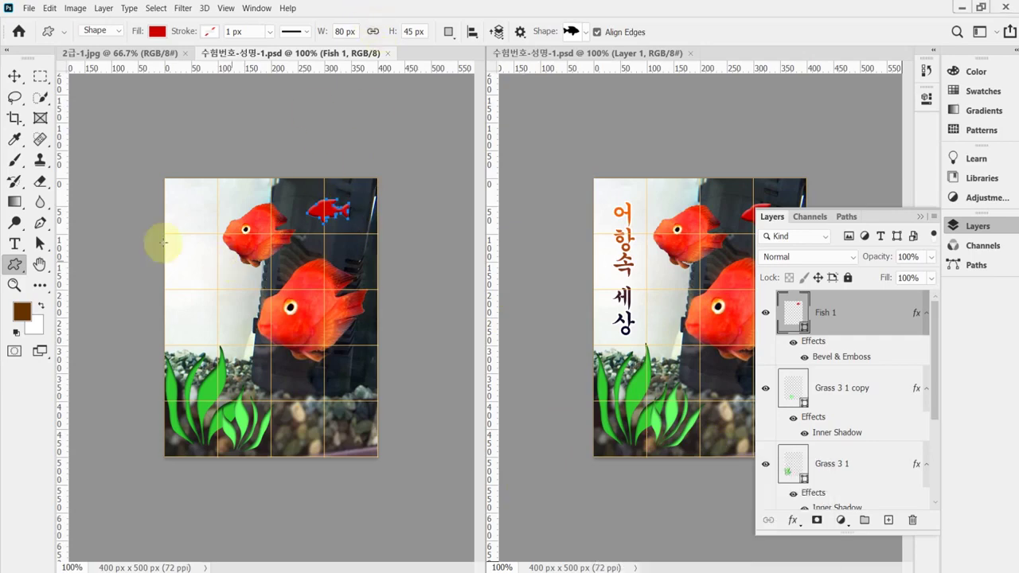
# - Start a vertical type layer in the white area at the poster's upper left and adjust its position
pyautogui.click(15, 246)
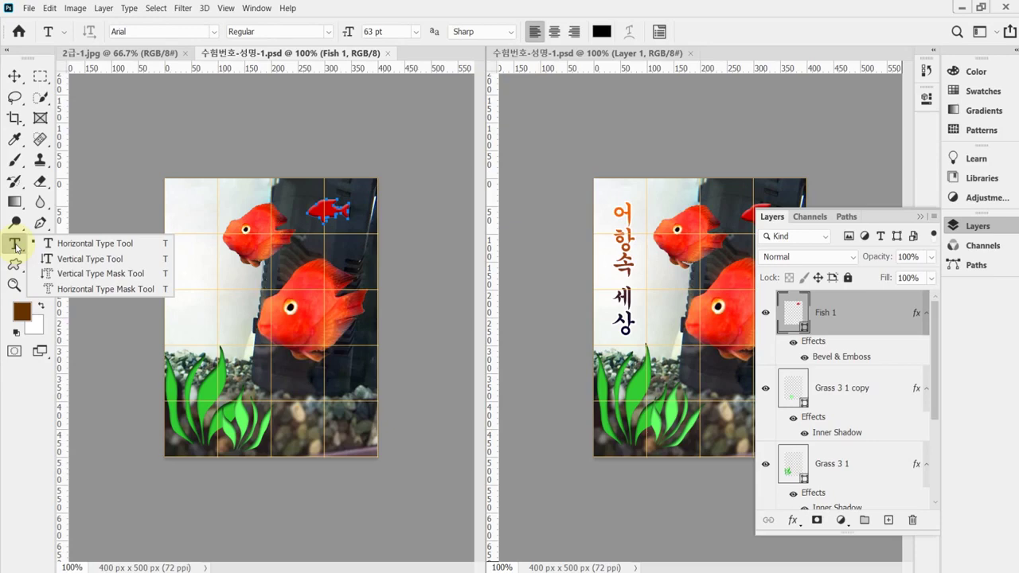
pyautogui.click(76, 259)
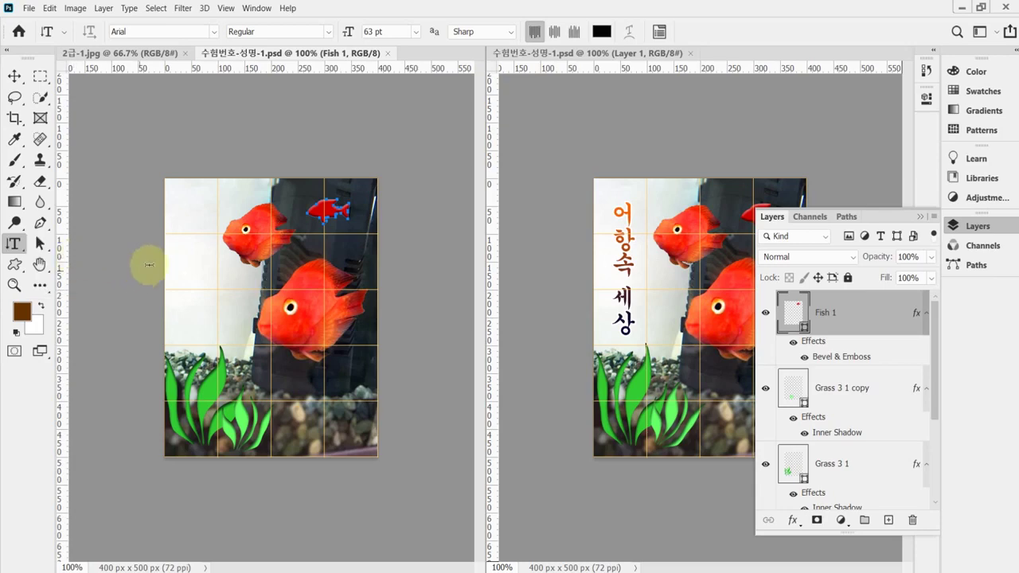
pyautogui.click(186, 201)
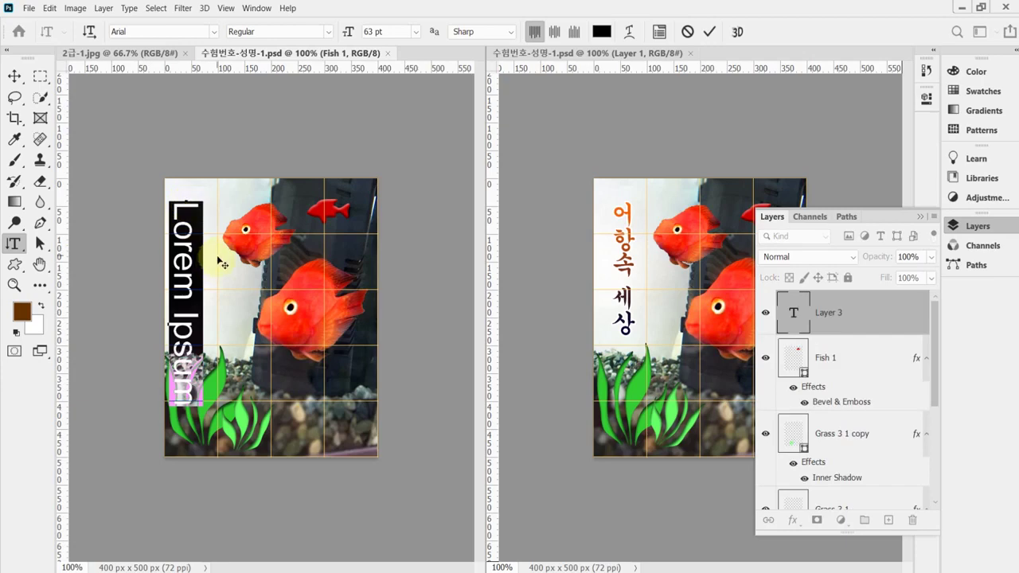
pyautogui.moveTo(251, 356); pyautogui.dragTo(259, 348)
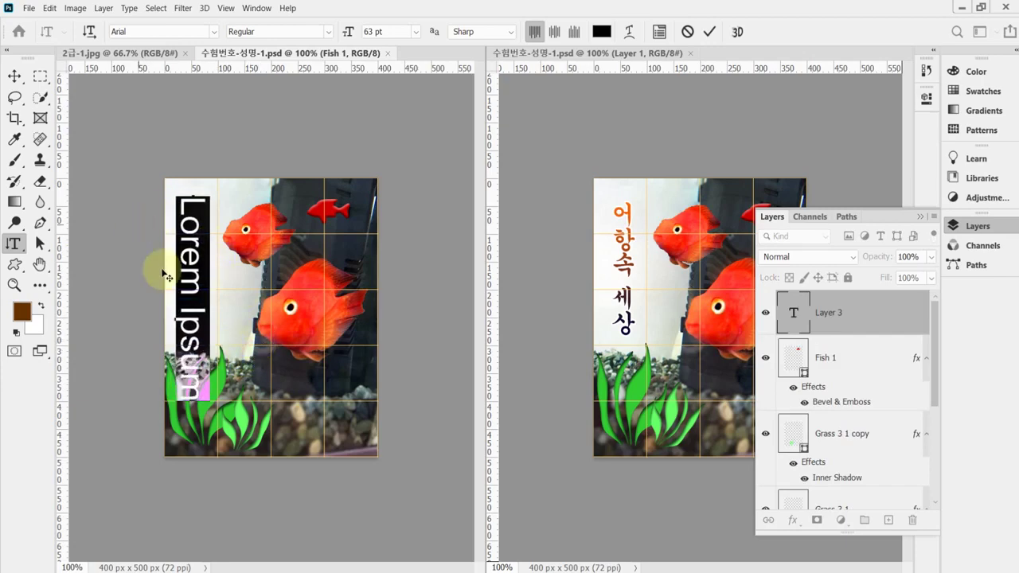
# - Set the vertical type to the 궁서 font, 45 pt, with Strong anti-aliasing, and paste in the title 어항속 세상
pyautogui.click(214, 32)
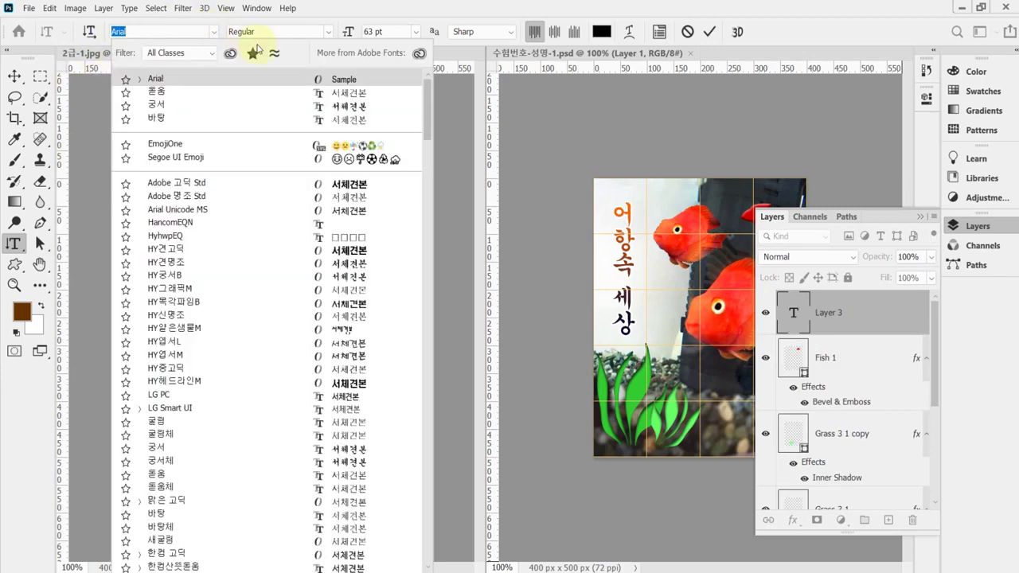
pyautogui.click(209, 107)
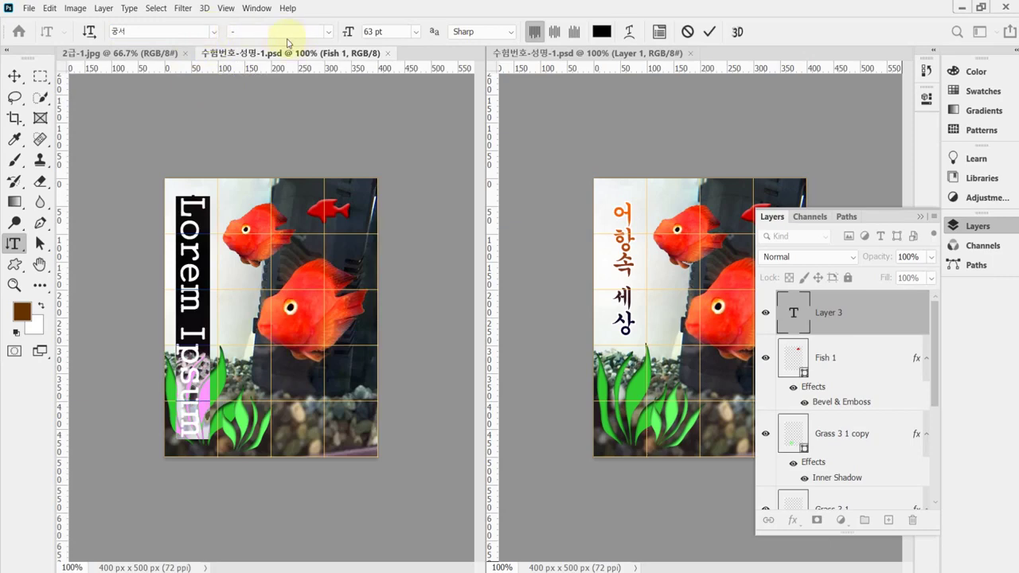
pyautogui.click(381, 32)
pyautogui.write('45')
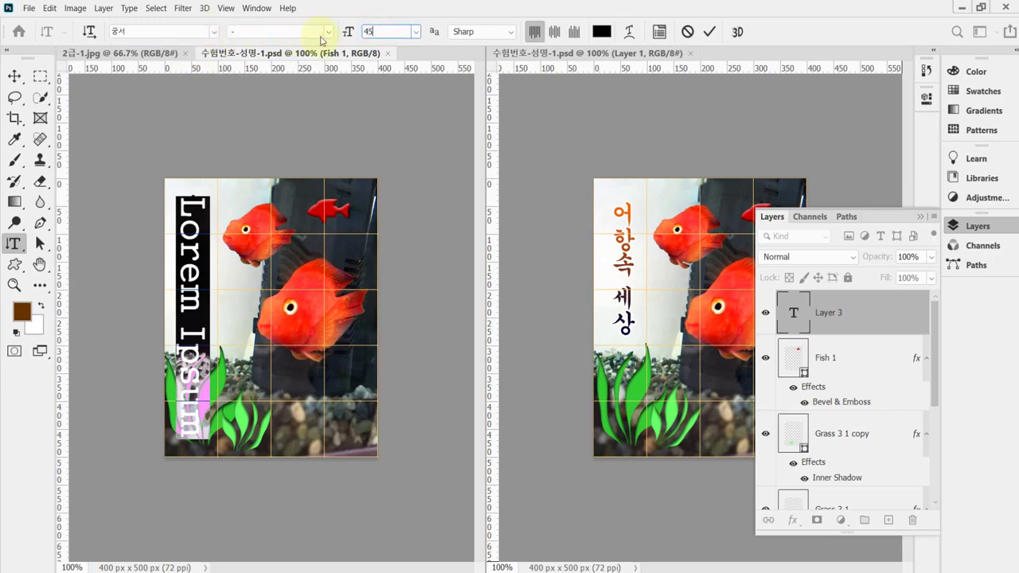
pyautogui.press('Return')
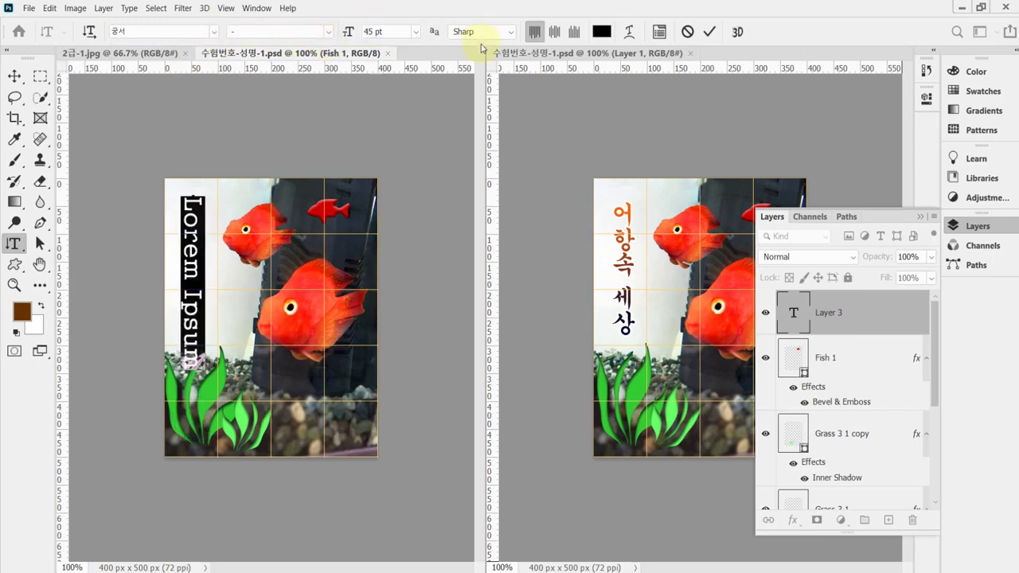
pyautogui.click(513, 32)
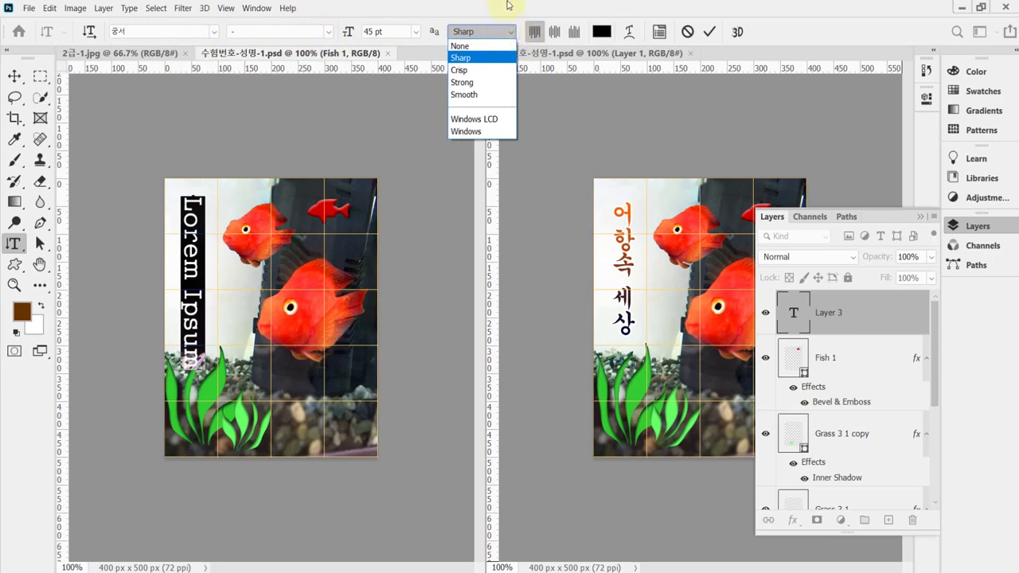
pyautogui.click(501, 82)
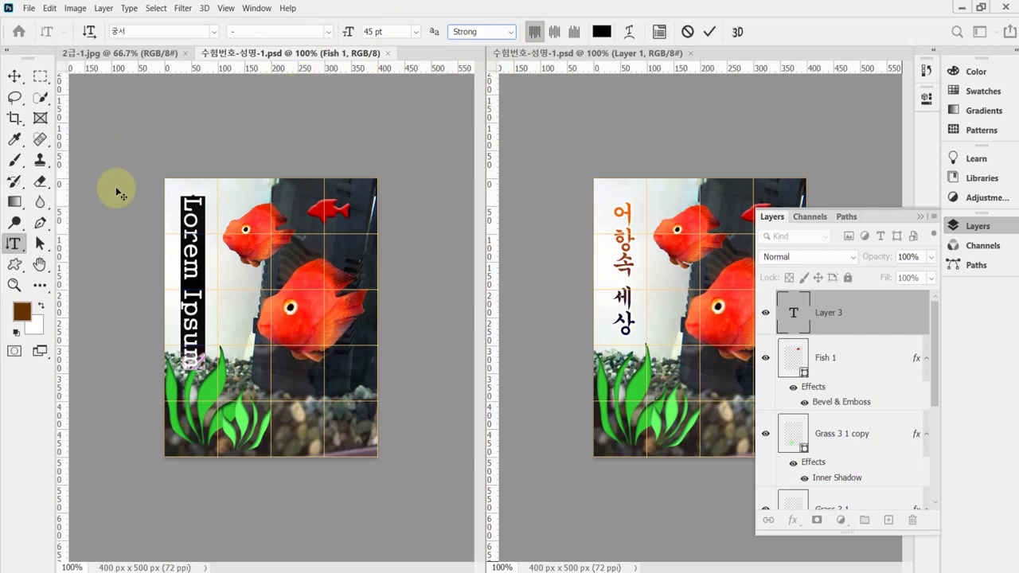
pyautogui.click(191, 185)
pyautogui.hotkey('ctrl', 'v')
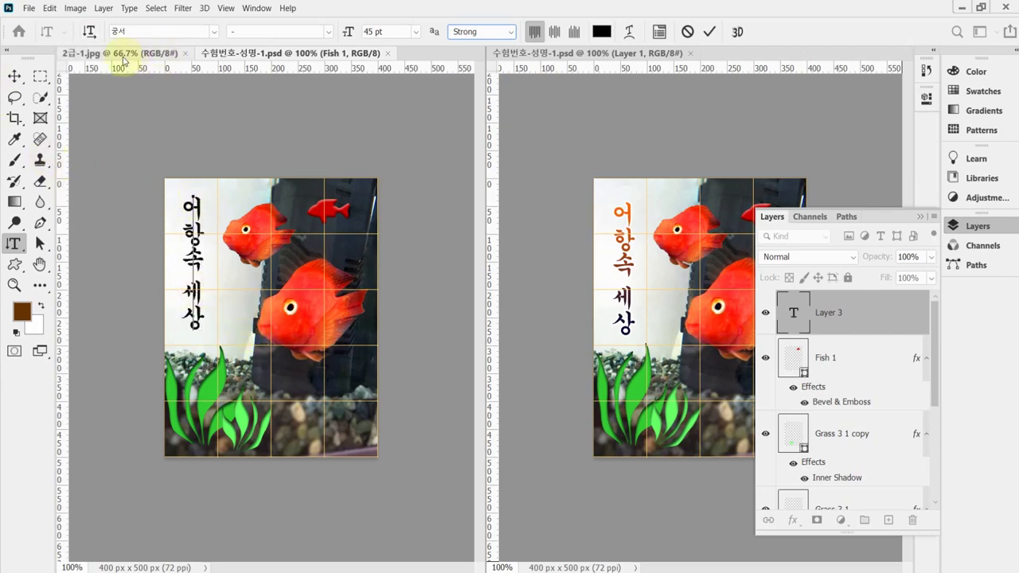
# - Toggle the title text between horizontal and vertical orientation, ending on vertical
pyautogui.click(90, 33)
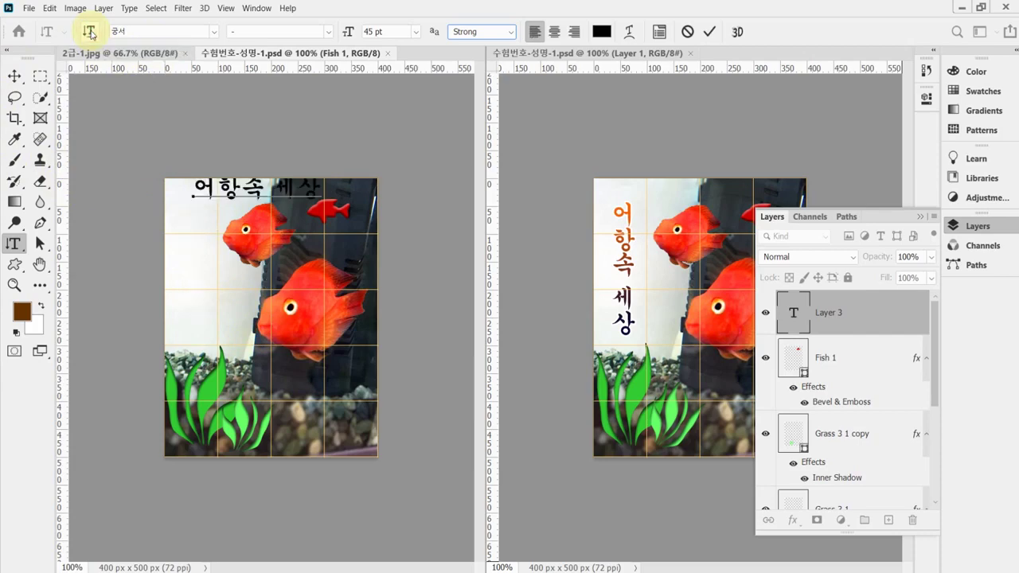
pyautogui.click(90, 32)
pyautogui.click(90, 33)
pyautogui.click(90, 33)
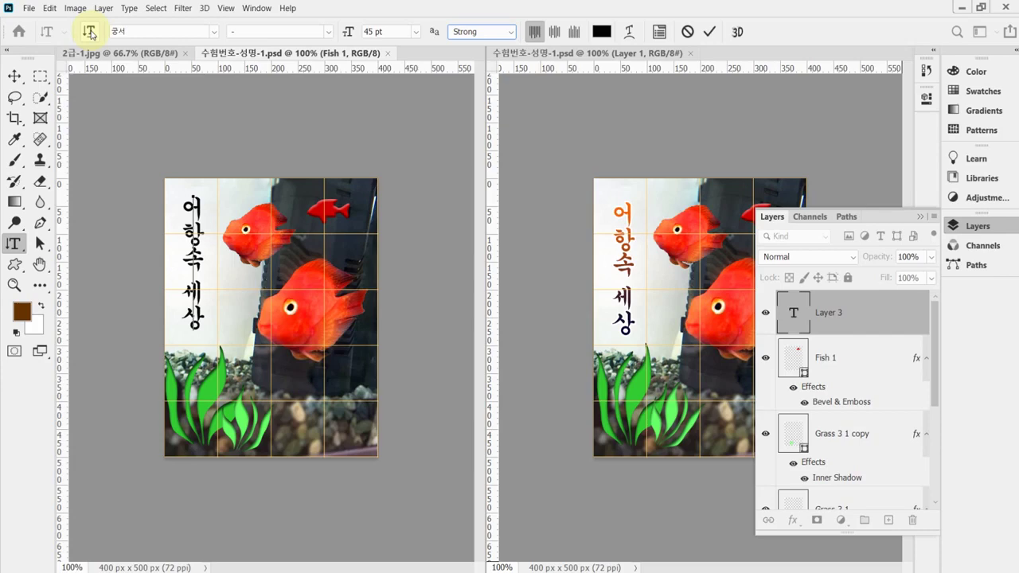
# - Commit the vertical title and add a Gradient Overlay to its layer, setting the gradient's starting colour stop to 003
pyautogui.click(90, 33)
pyautogui.click(90, 33)
pyautogui.click(793, 520)
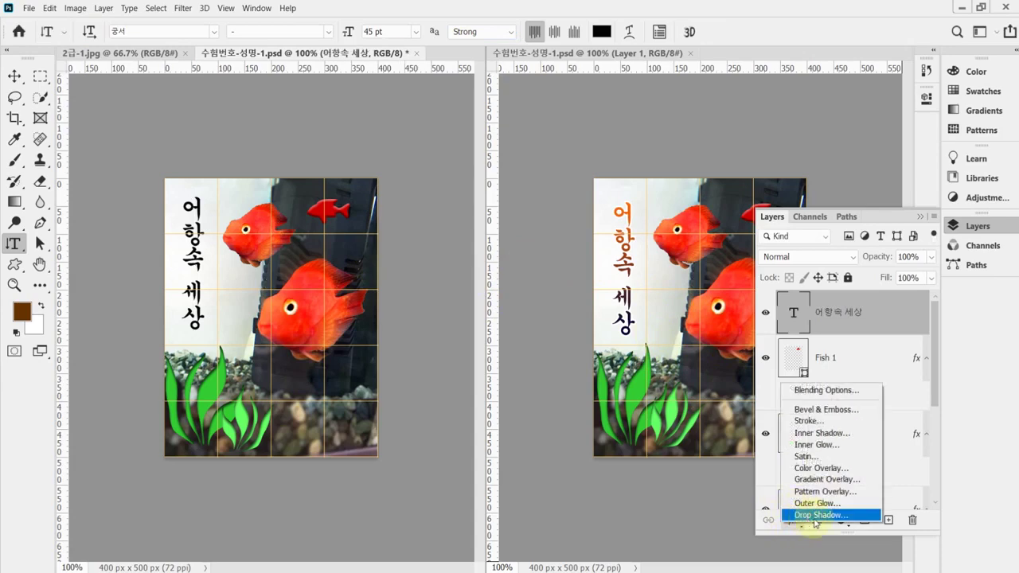
pyautogui.click(867, 480)
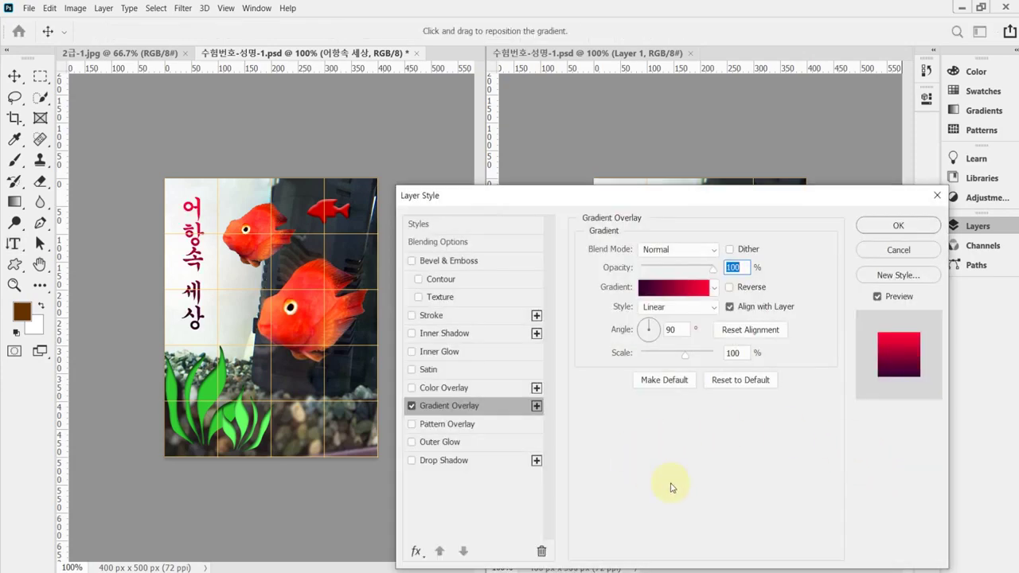
pyautogui.click(676, 288)
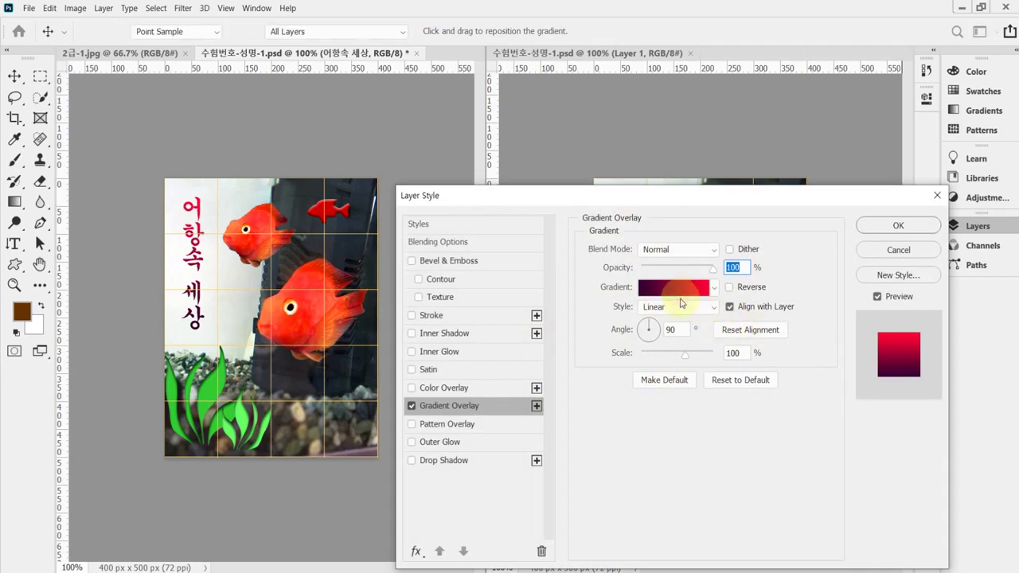
pyautogui.doubleClick(514, 430)
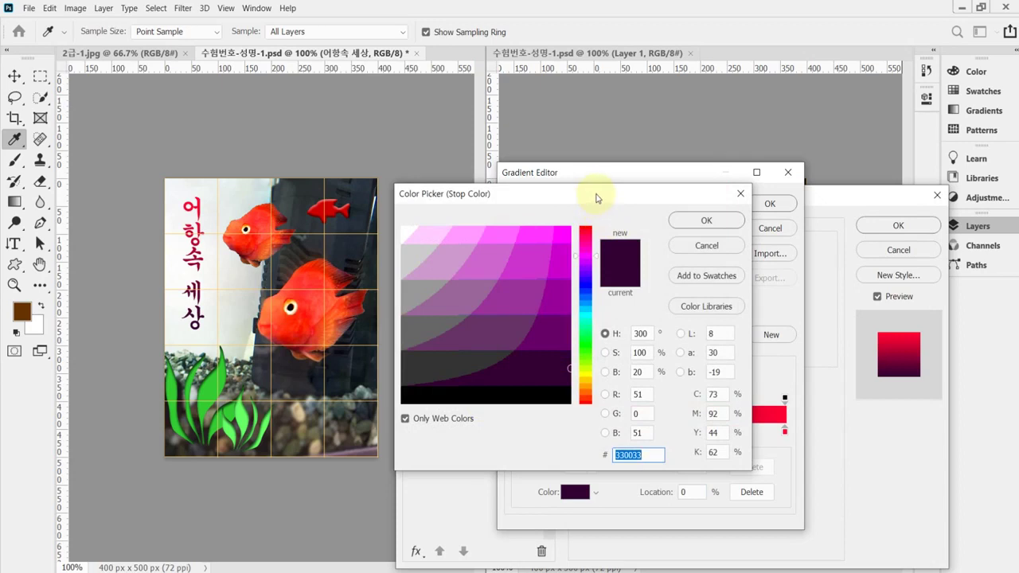
pyautogui.write('00')
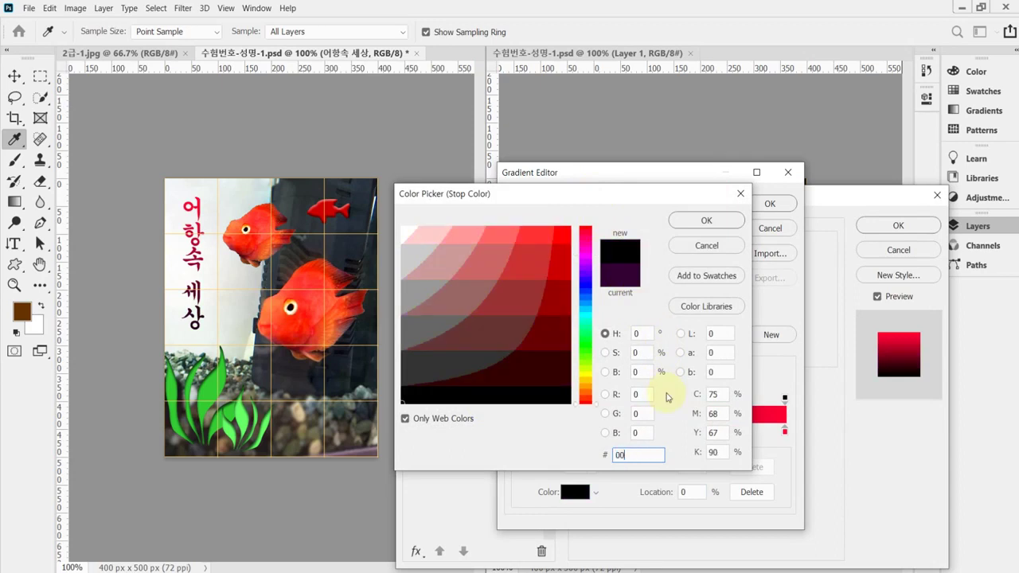
pyautogui.write('3')
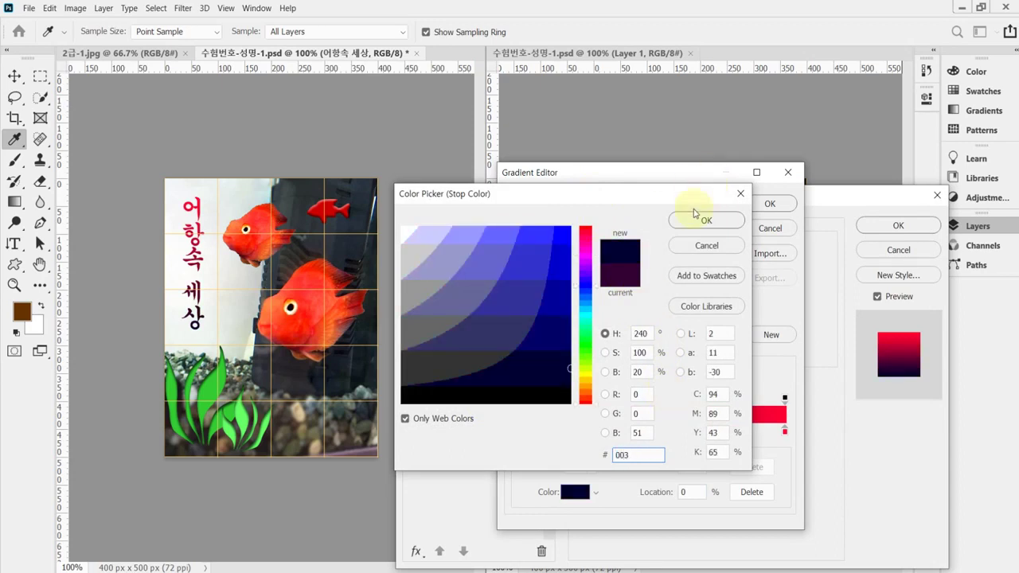
pyautogui.click(704, 223)
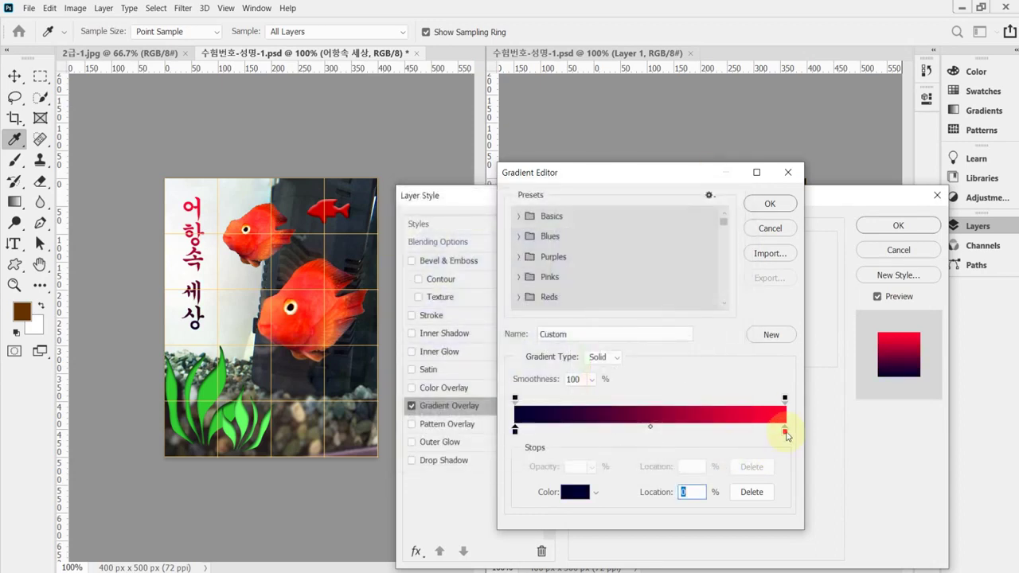
# - Set the end colour stop of the title's overlay gradient to f60 and accept the gradient
pyautogui.click(784, 431)
pyautogui.doubleClick(784, 431)
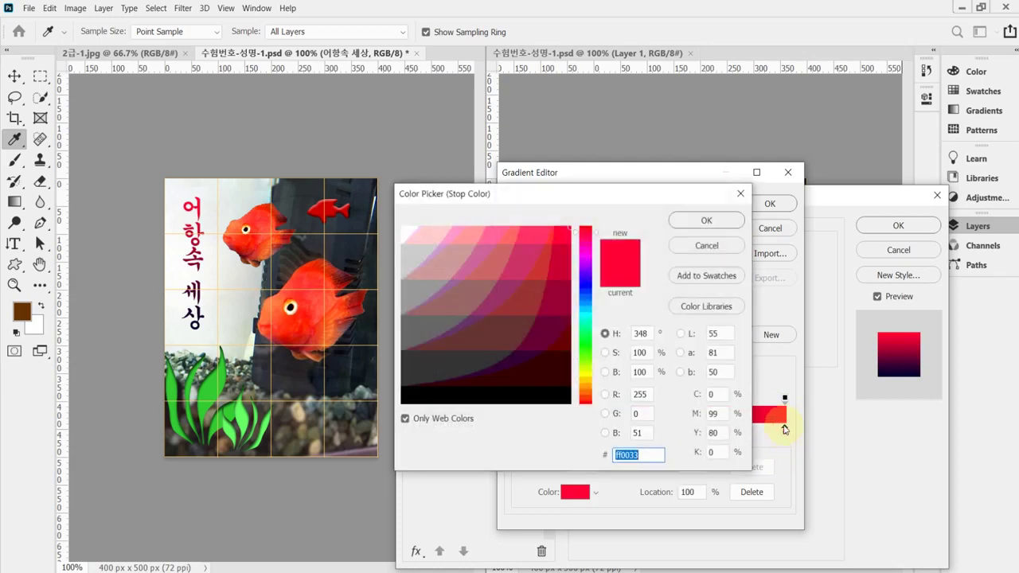
pyautogui.write('f60')
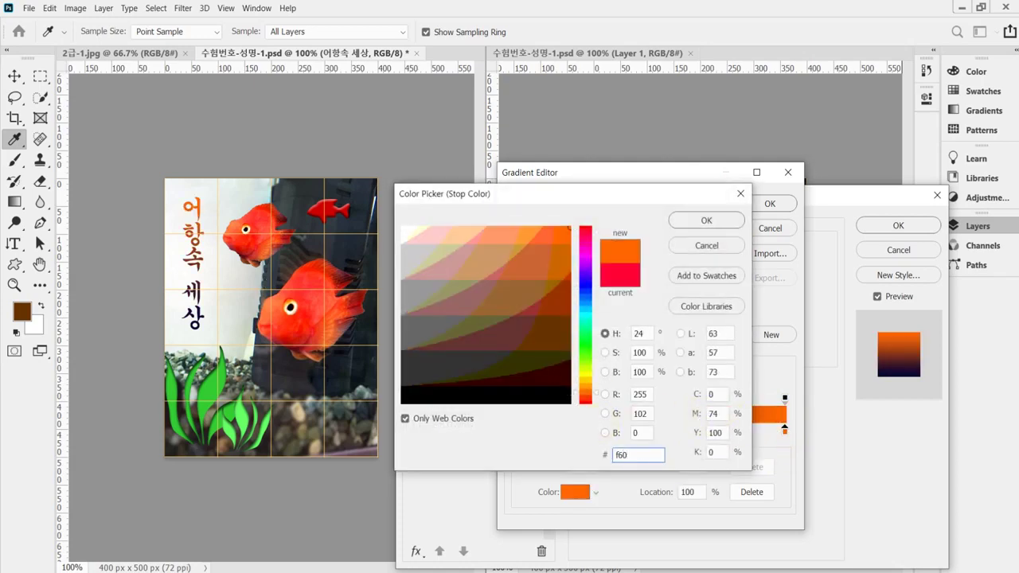
pyautogui.press('Return')
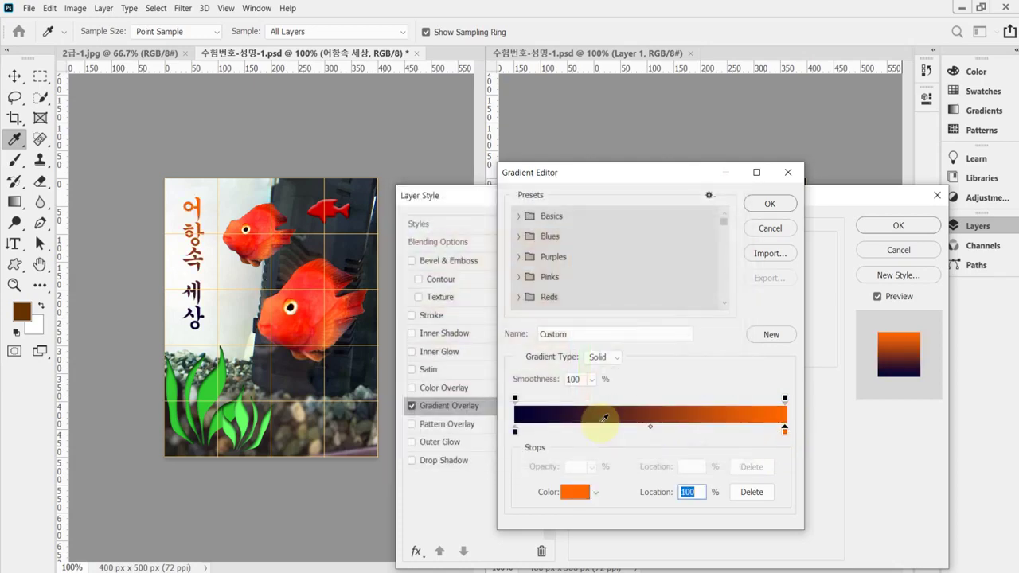
pyautogui.click(771, 205)
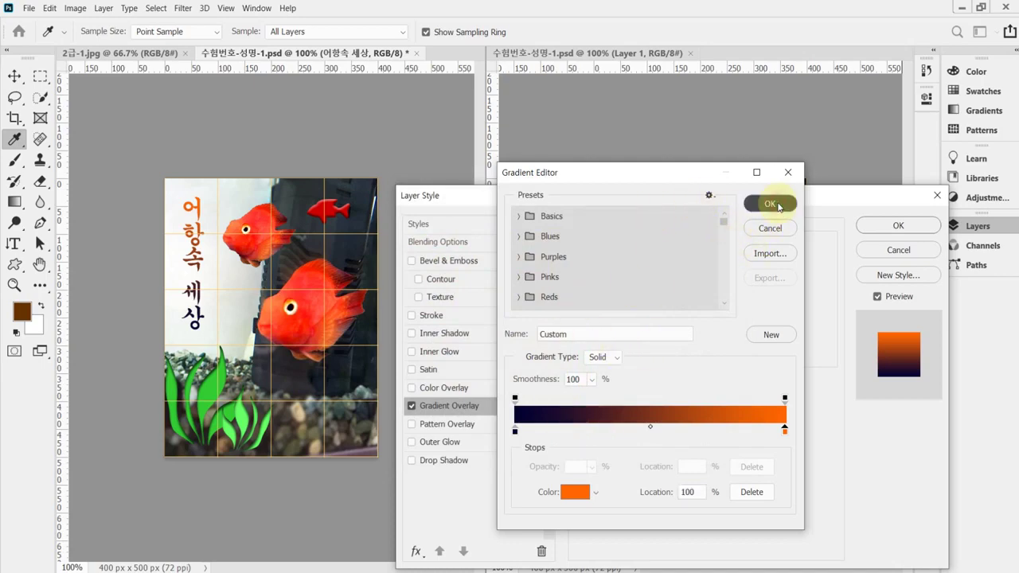
# - Add a white outside Stroke to the title text and apply the layer styles
pyautogui.moveTo(743, 204); pyautogui.dragTo(778, 300)
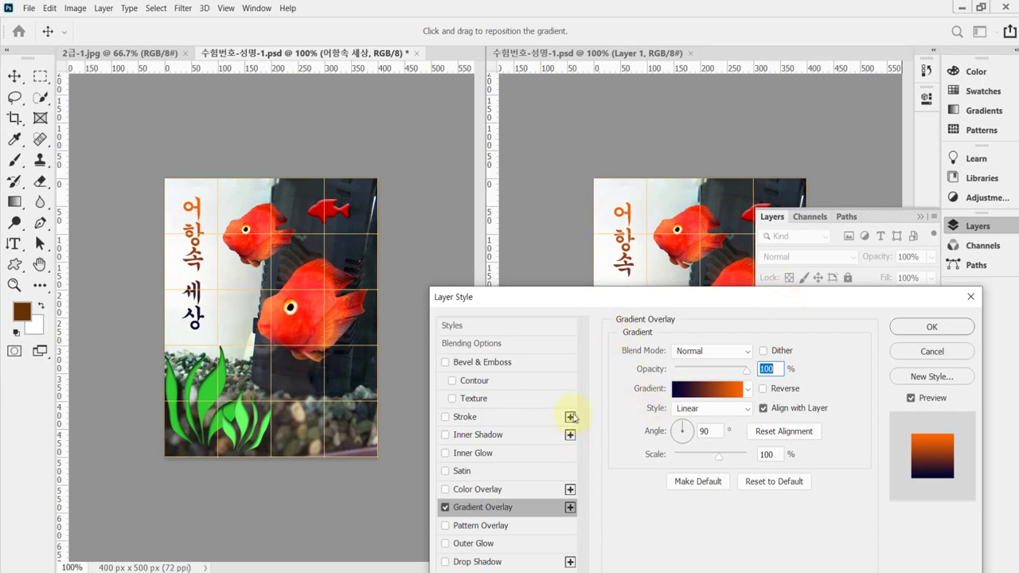
pyautogui.click(466, 417)
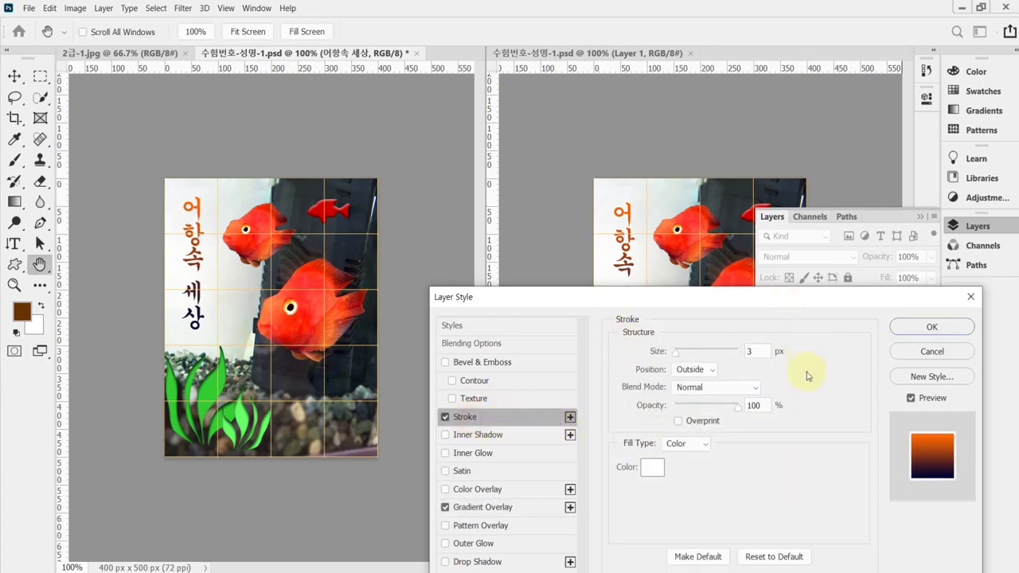
pyautogui.click(758, 351)
pyautogui.click(651, 467)
pyautogui.click(707, 221)
pyautogui.click(928, 328)
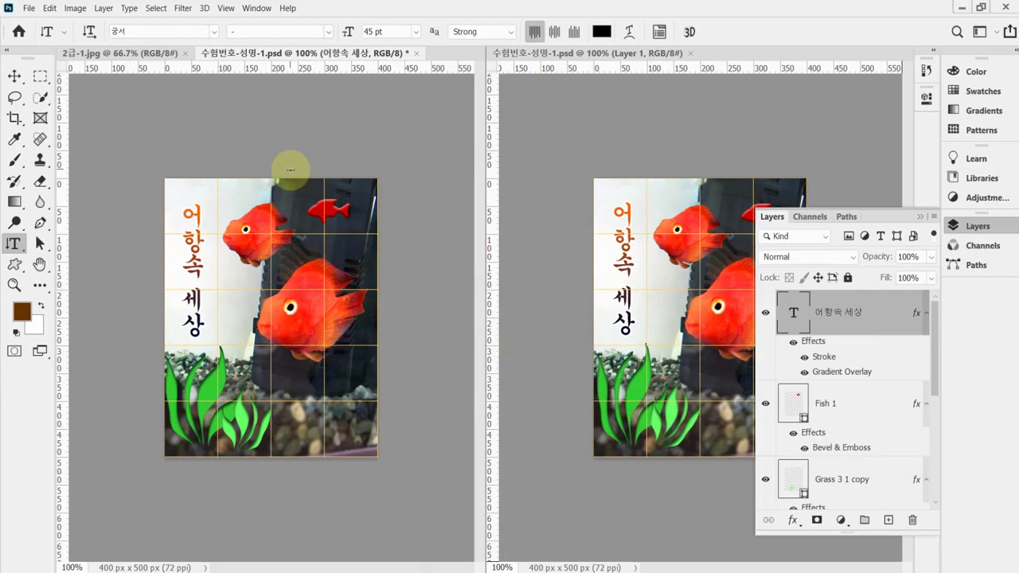
# - Hide the grid over the poster and save the document
pyautogui.hotkey('ctrl', "'")
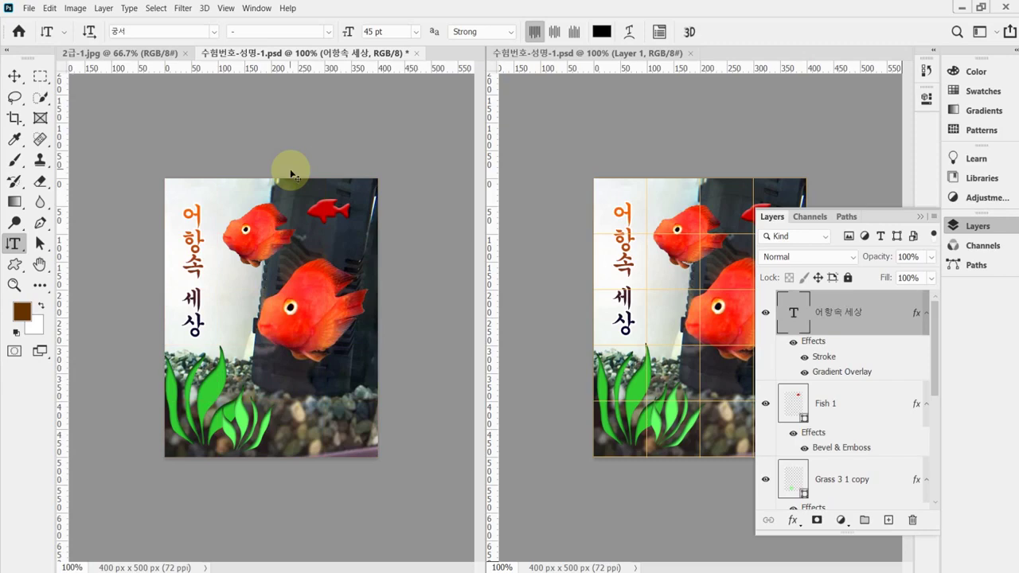
pyautogui.hotkey('ctrl', 's')
# - Save the poster as the JPEG 수험번호-성명-1.jpg in the 문서 > GTQ folder with quality 8
pyautogui.hotkey('ctrl', 'shift', 's')
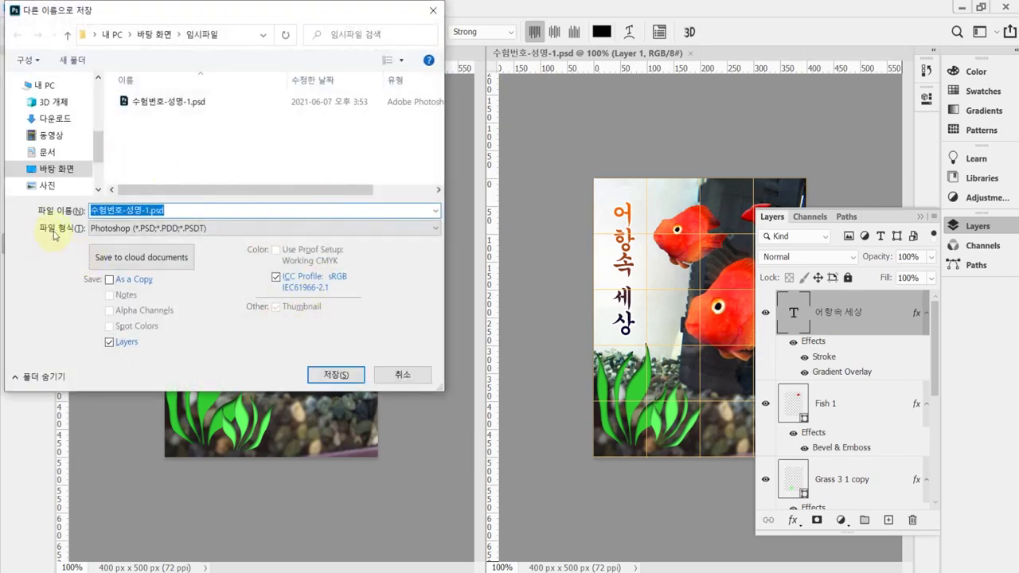
pyautogui.click(143, 229)
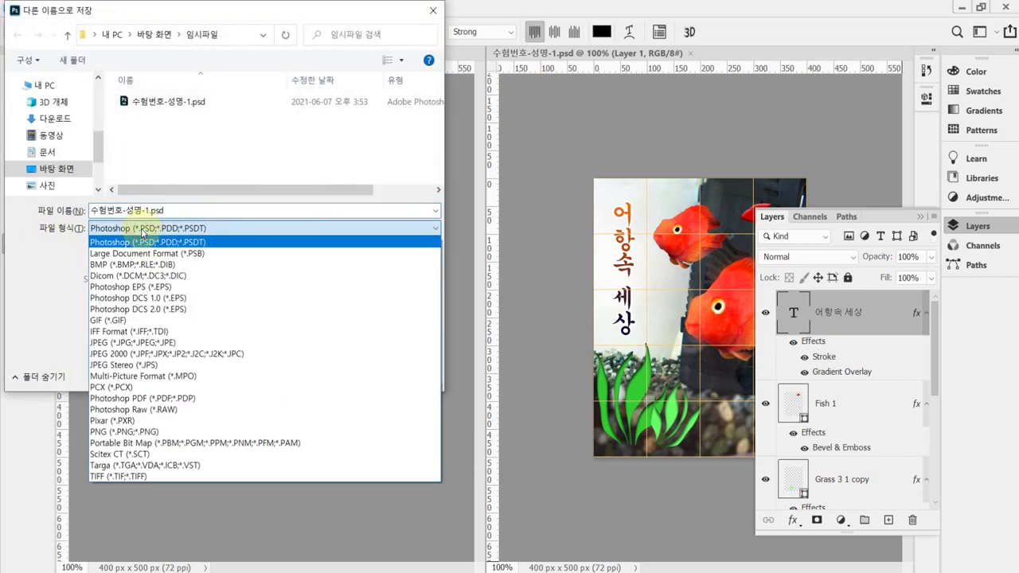
pyautogui.click(177, 342)
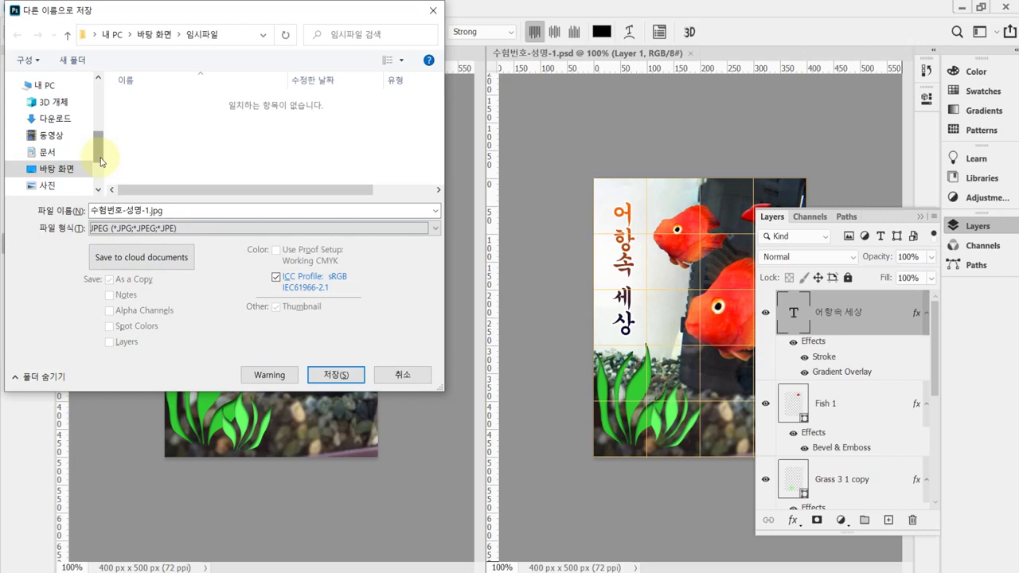
pyautogui.click(46, 90)
pyautogui.click(48, 151)
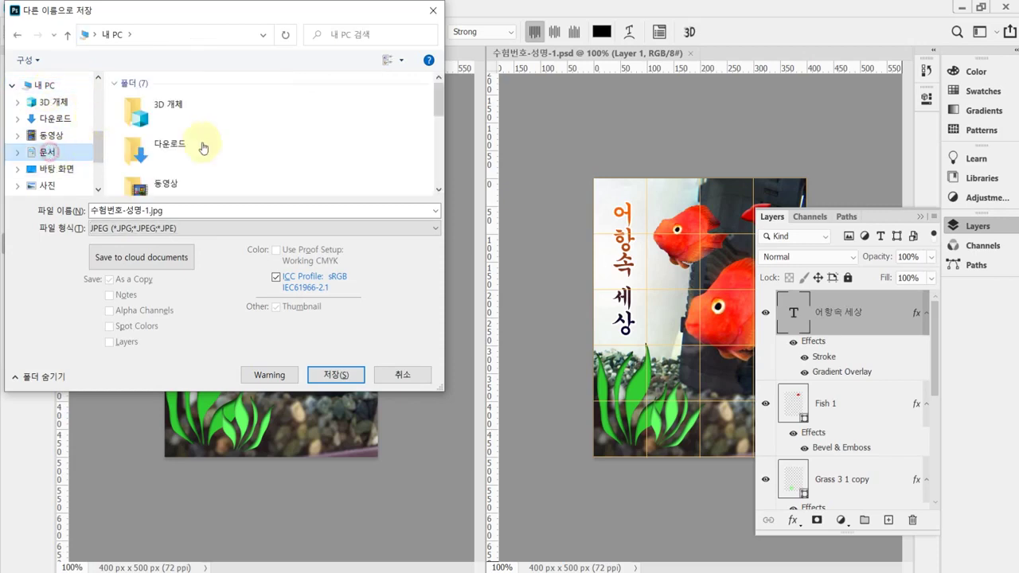
pyautogui.scroll(-1, 194, 164)
pyautogui.doubleClick(177, 182)
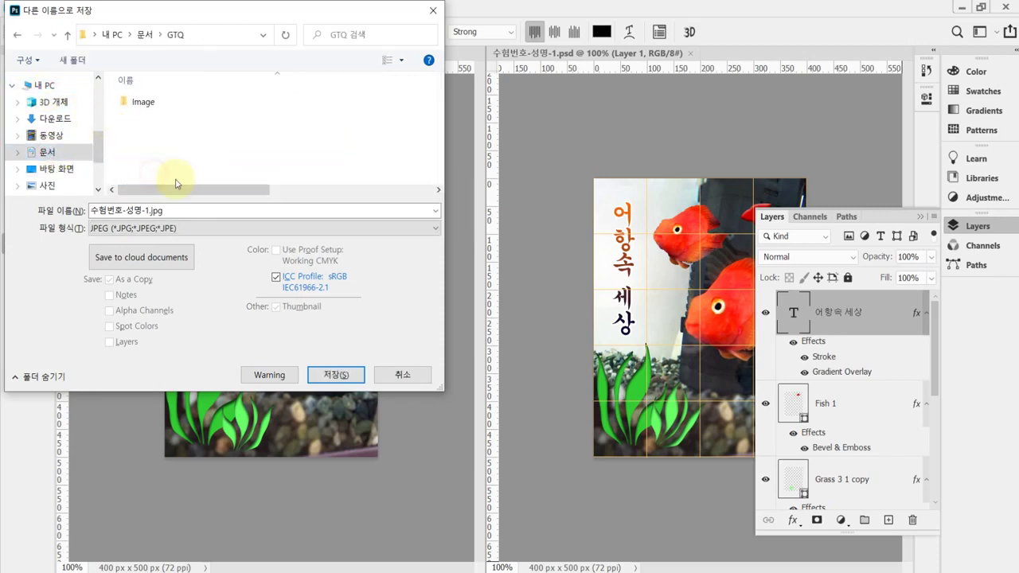
pyautogui.click(343, 382)
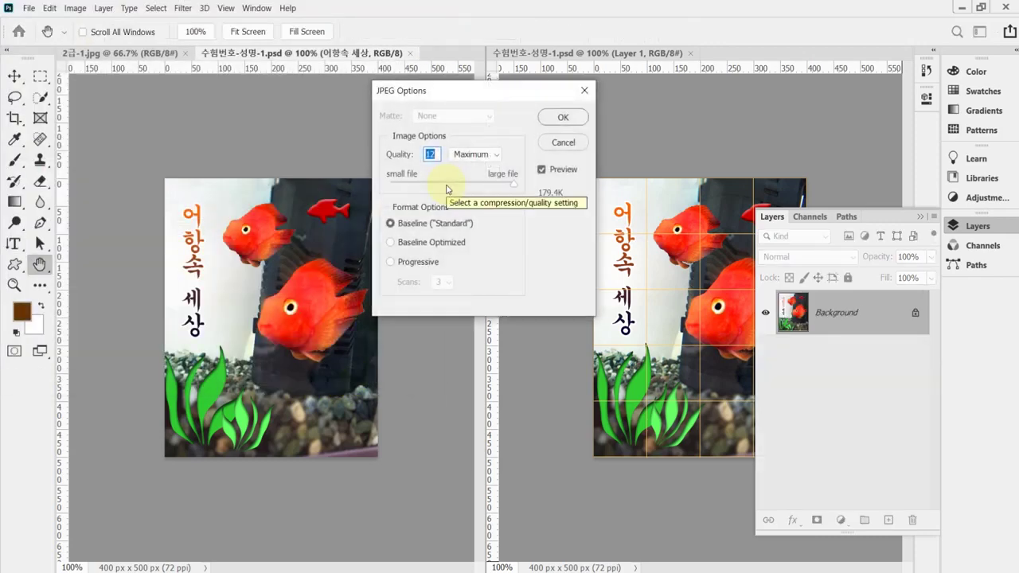
pyautogui.write('8')
pyautogui.press('Return')
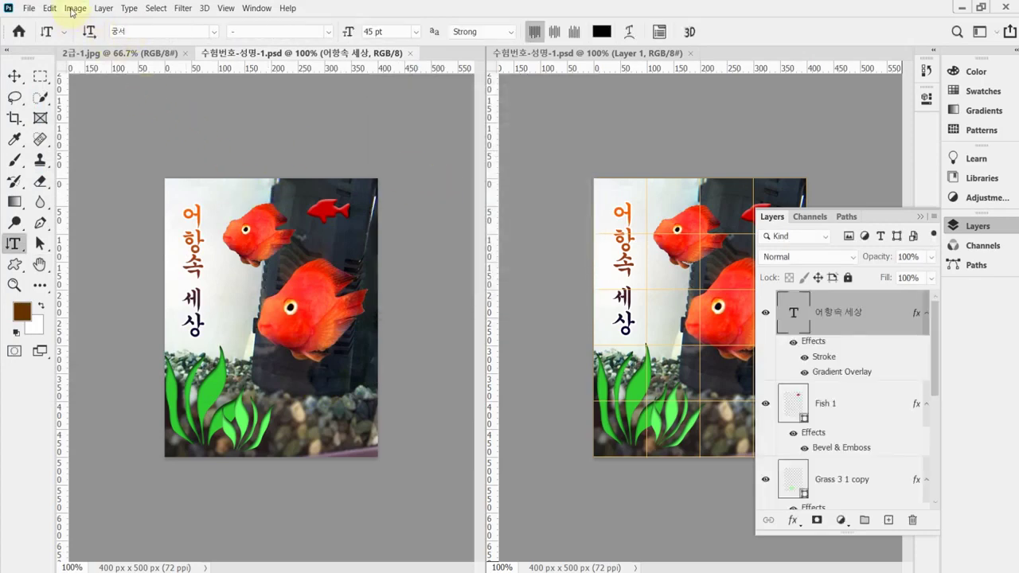
# - Resize the poster image to 40 × 50 px
pyautogui.click(75, 8)
pyautogui.click(127, 104)
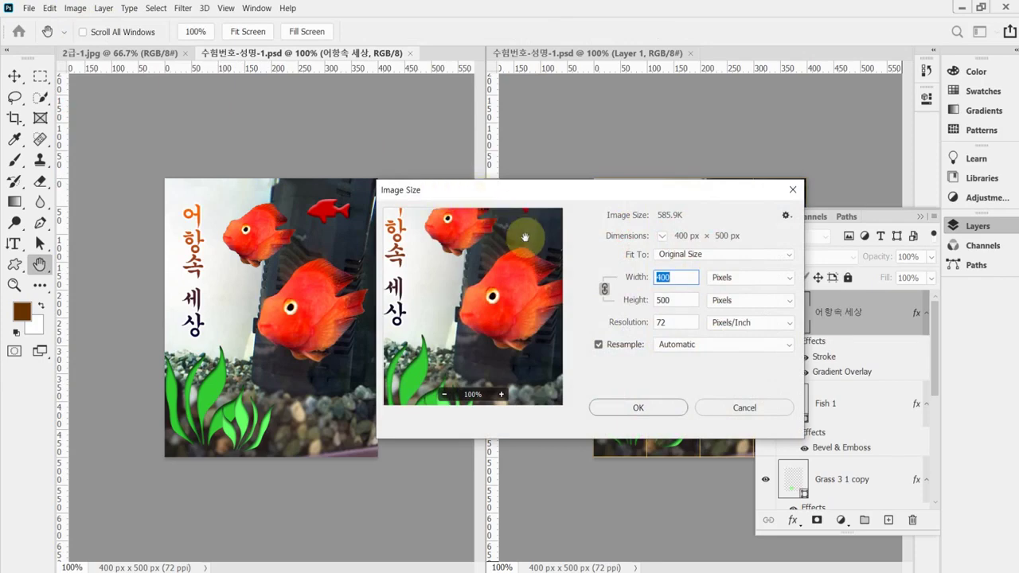
pyautogui.write('40')
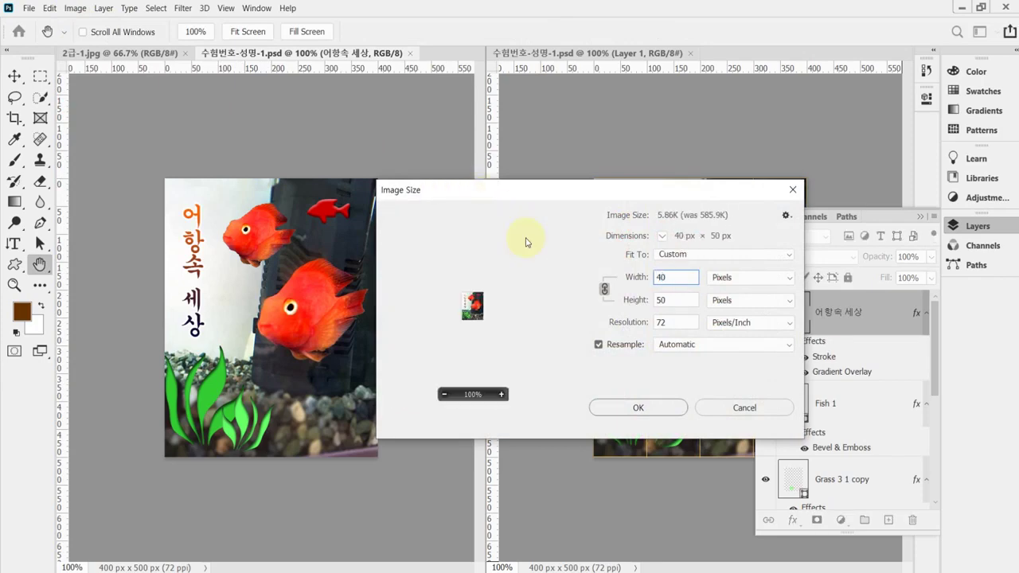
pyautogui.press('Return')
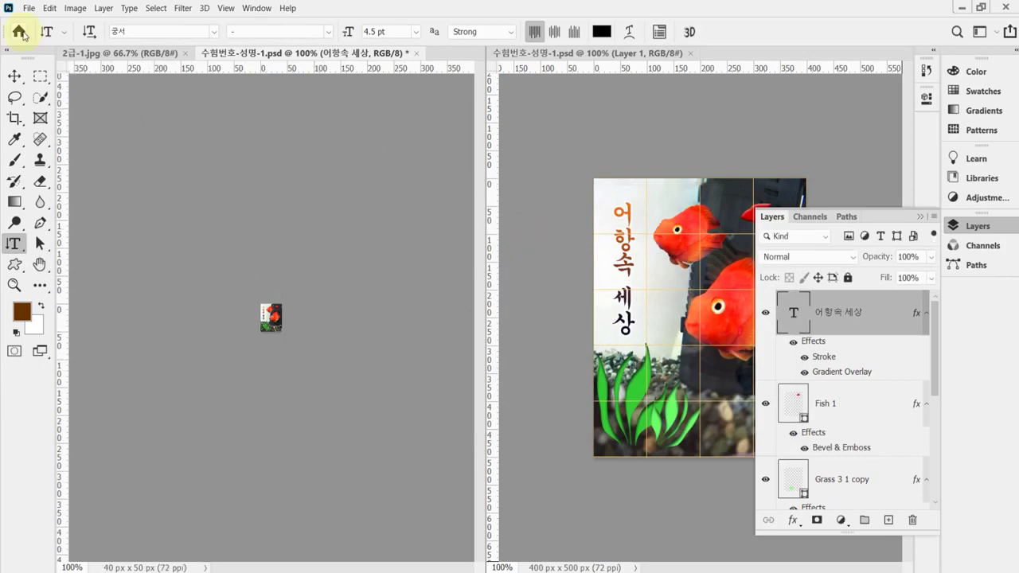
# - Save the reduced poster as the Photoshop file 수험번호-성명-1.psd in the 문서 > GTQ folder
pyautogui.hotkey('ctrl', 'shift', 's')
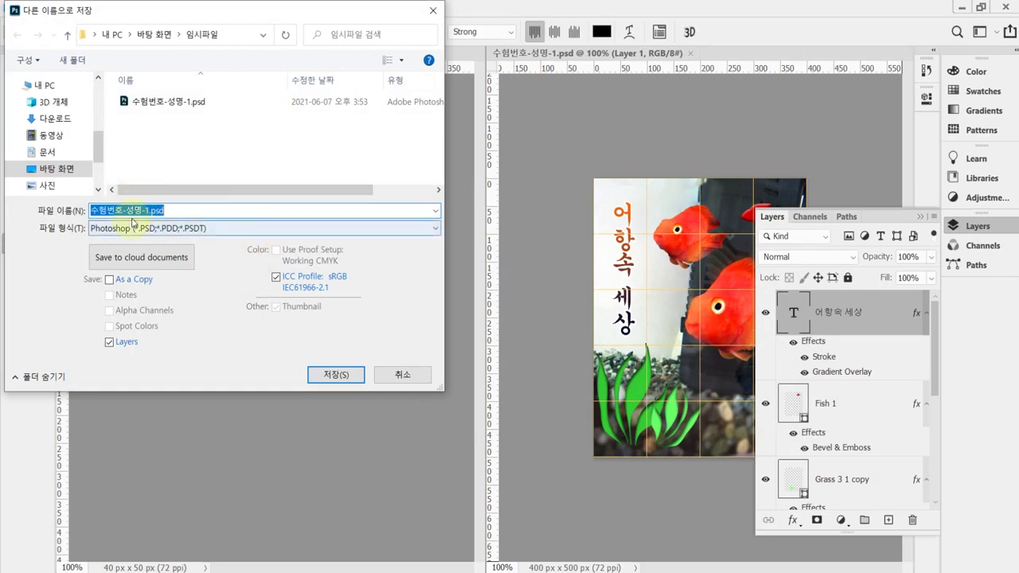
pyautogui.click(44, 85)
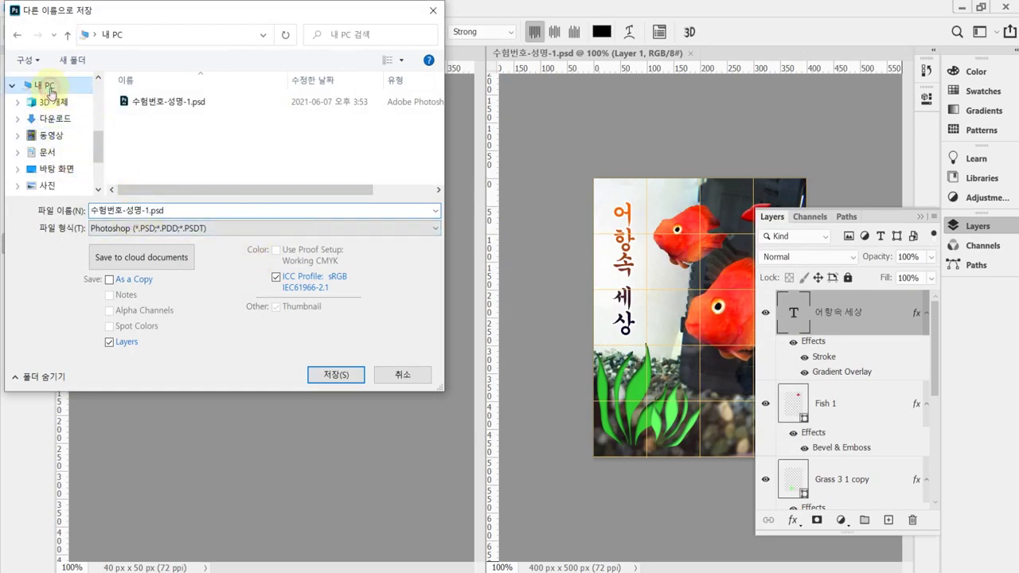
pyautogui.click(63, 153)
pyautogui.scroll(-1, 187, 160)
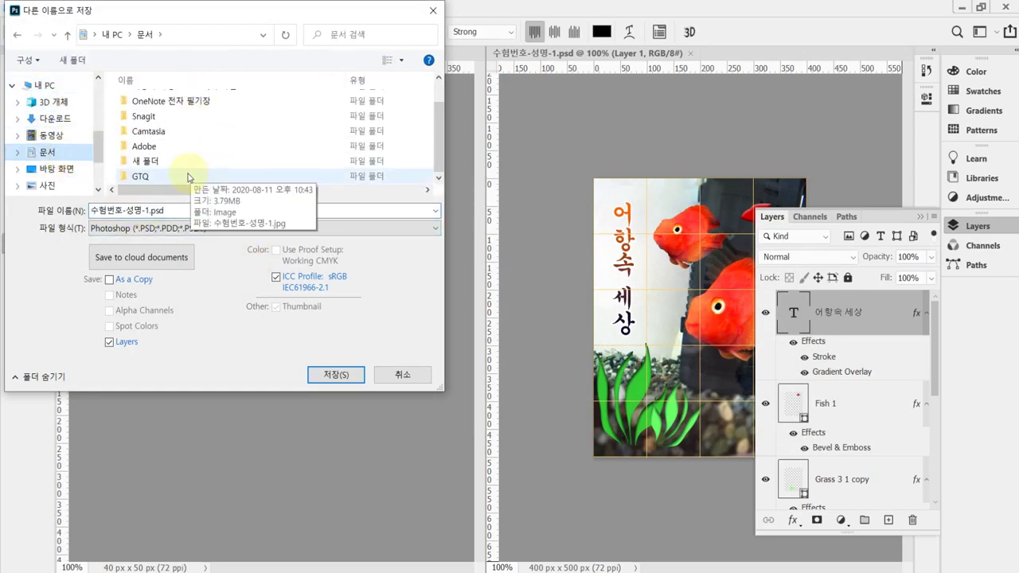
pyautogui.doubleClick(171, 170)
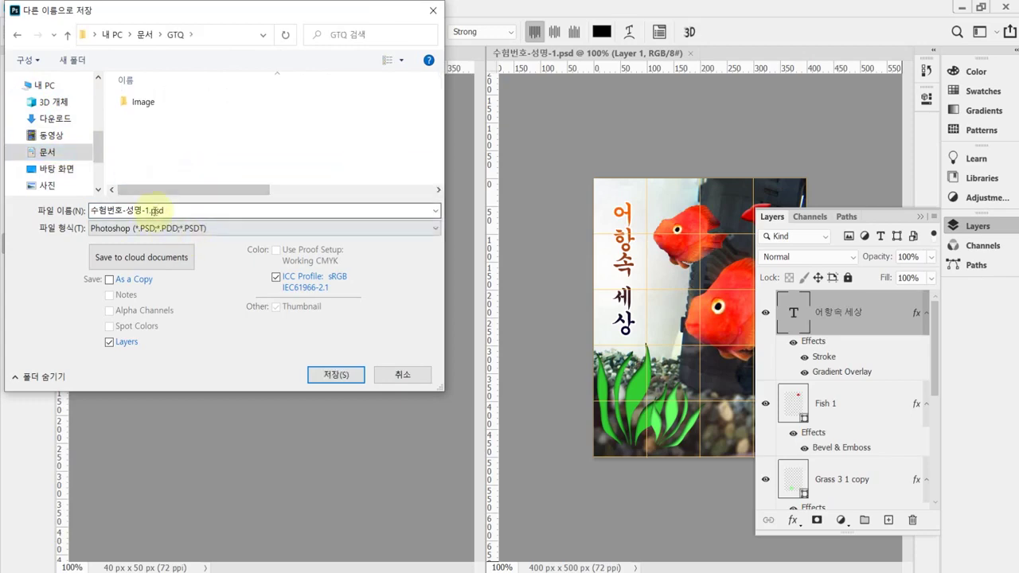
pyautogui.click(332, 374)
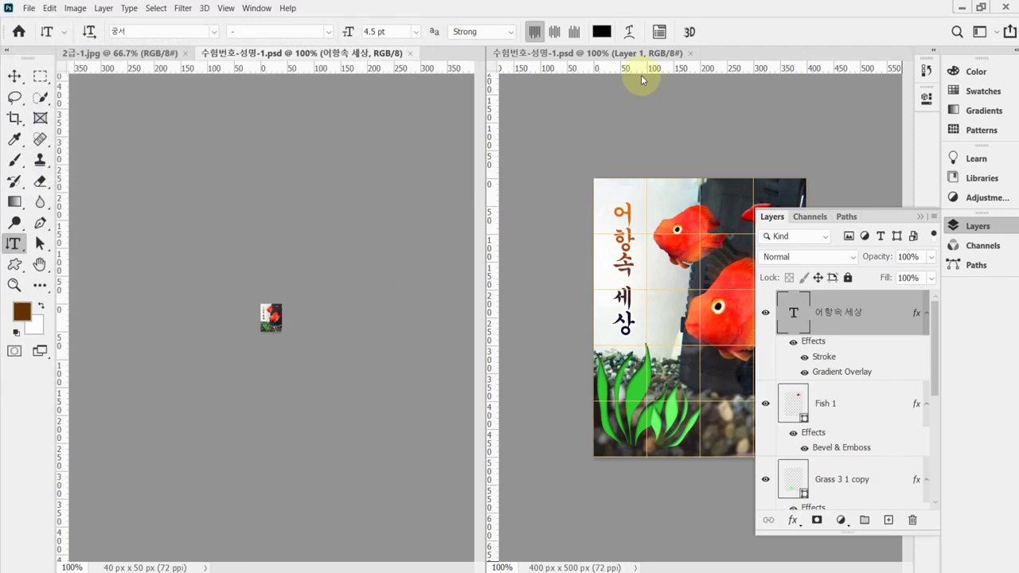
# - Review the conditions of 문제 2 in the PDF in Acrobat Reader and return to Photoshop
pyautogui.hotkey('alt', 'Tab')
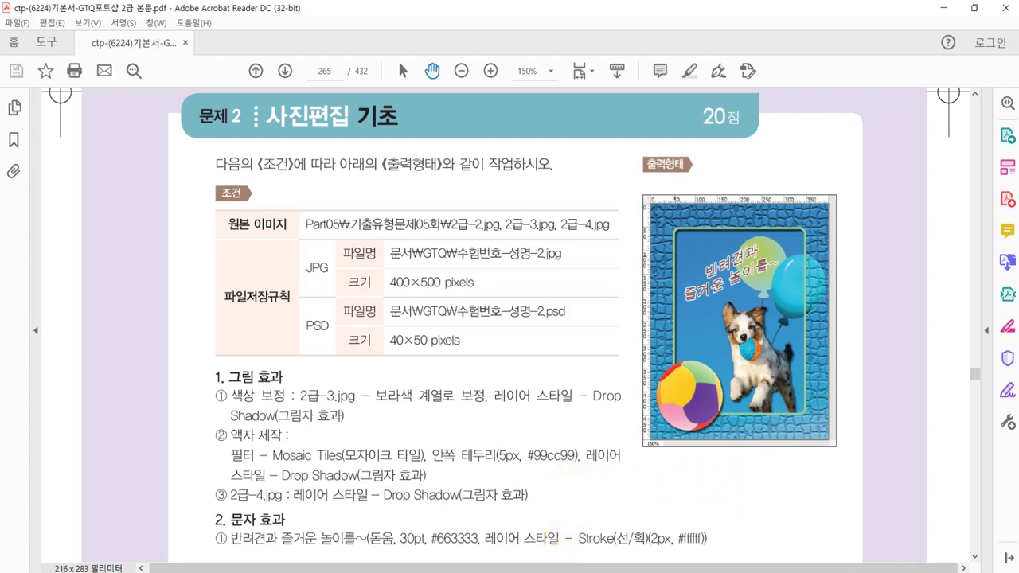
pyautogui.click(563, 535)
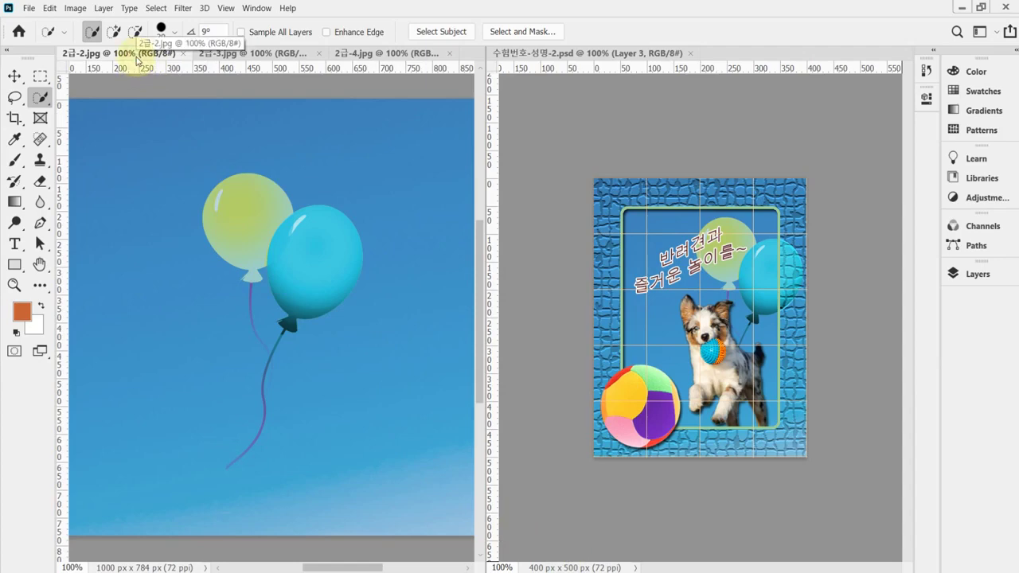
# - Create a 400 × 500 px document at 72 pixels/inch in 8-bit RGB with a white background and show its grid
pyautogui.hotkey('ctrl', 'n')
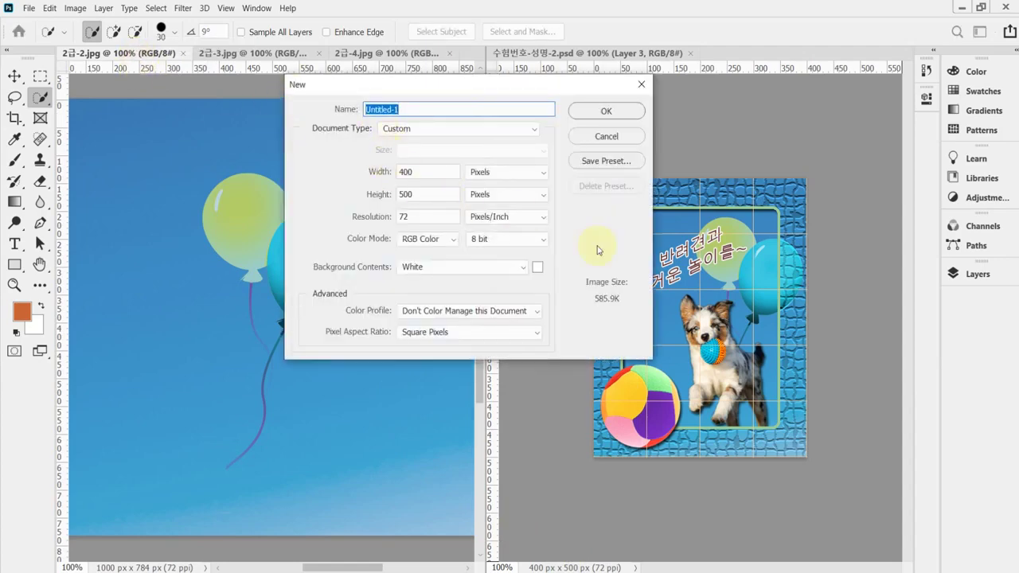
pyautogui.press('Tab')
pyautogui.press('Tab')
pyautogui.press('Tab')
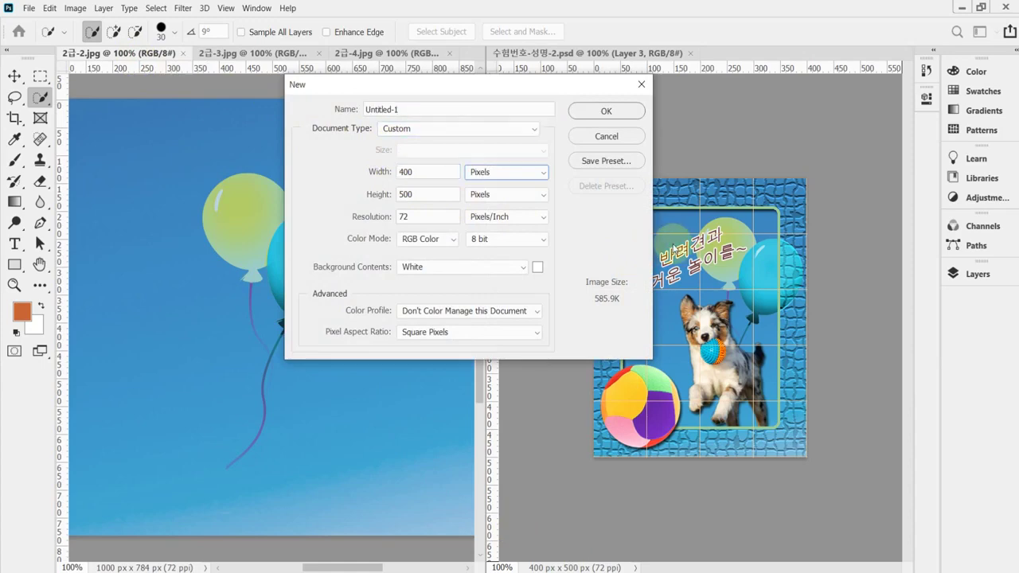
pyautogui.press('Tab')
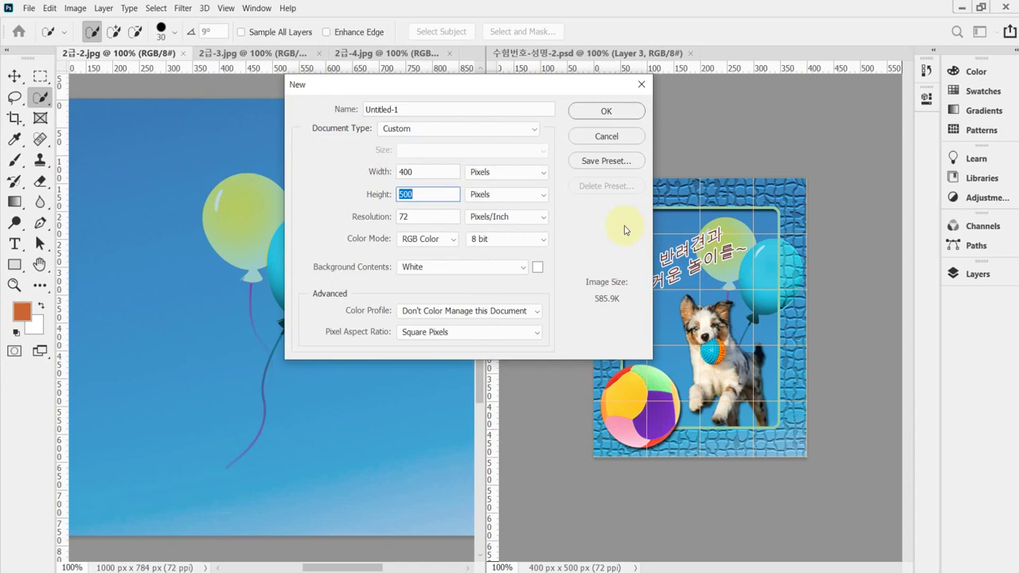
pyautogui.press('Tab')
pyautogui.press('Tab')
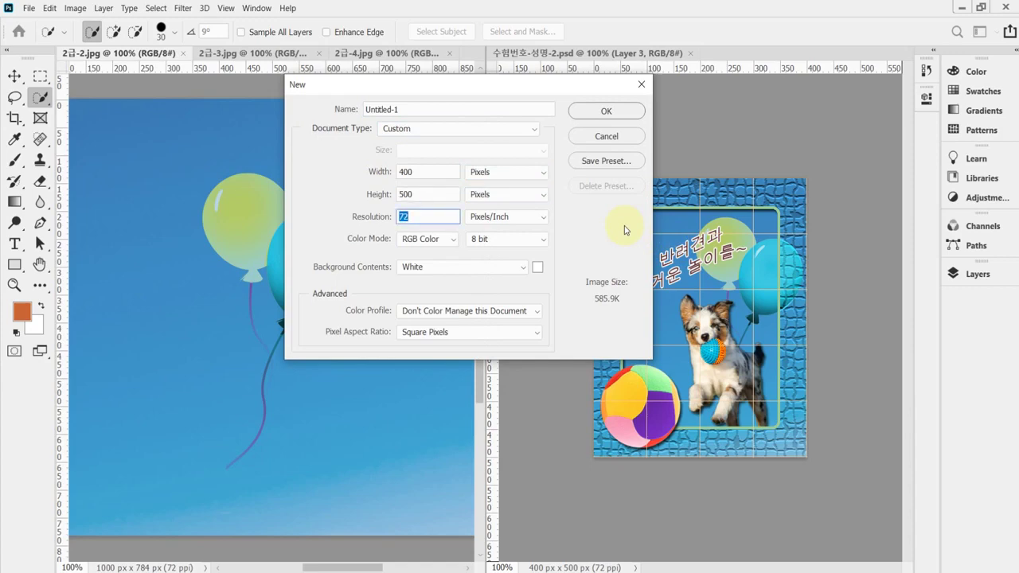
pyautogui.press('Tab')
pyautogui.press('Tab')
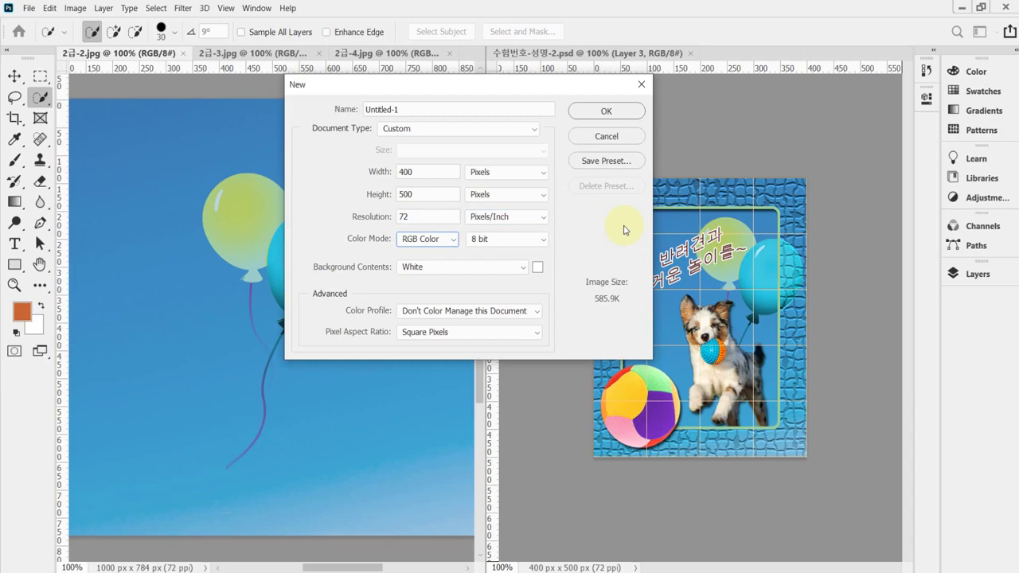
pyautogui.press('Tab')
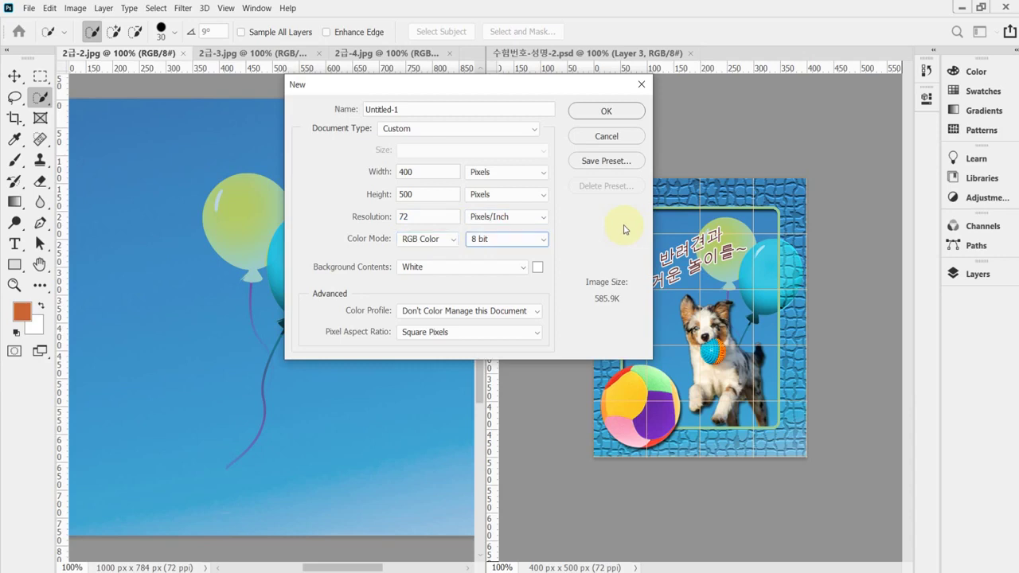
pyautogui.press('Return')
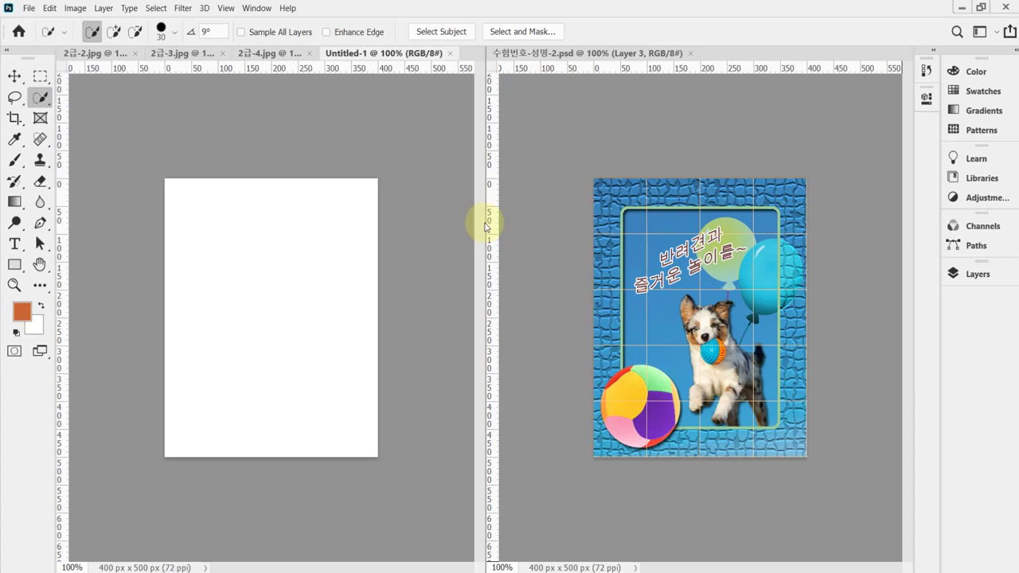
pyautogui.hotkey('ctrl', "'")
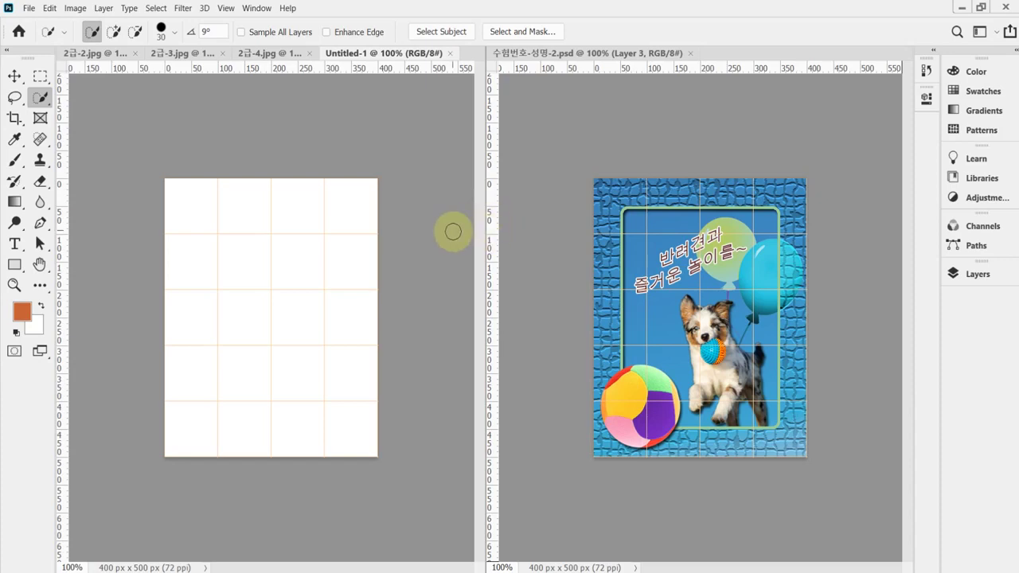
# - Copy the entire 2급-2.jpg balloon image into the new 400 × 500 px document as a new layer
pyautogui.click(80, 54)
pyautogui.hotkey('ctrl', 'a')
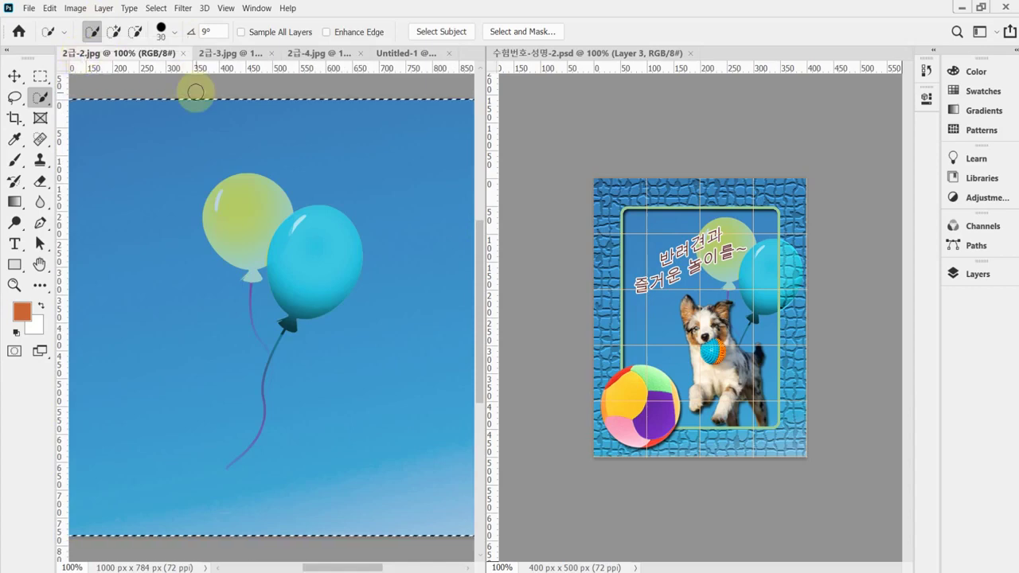
pyautogui.click(387, 54)
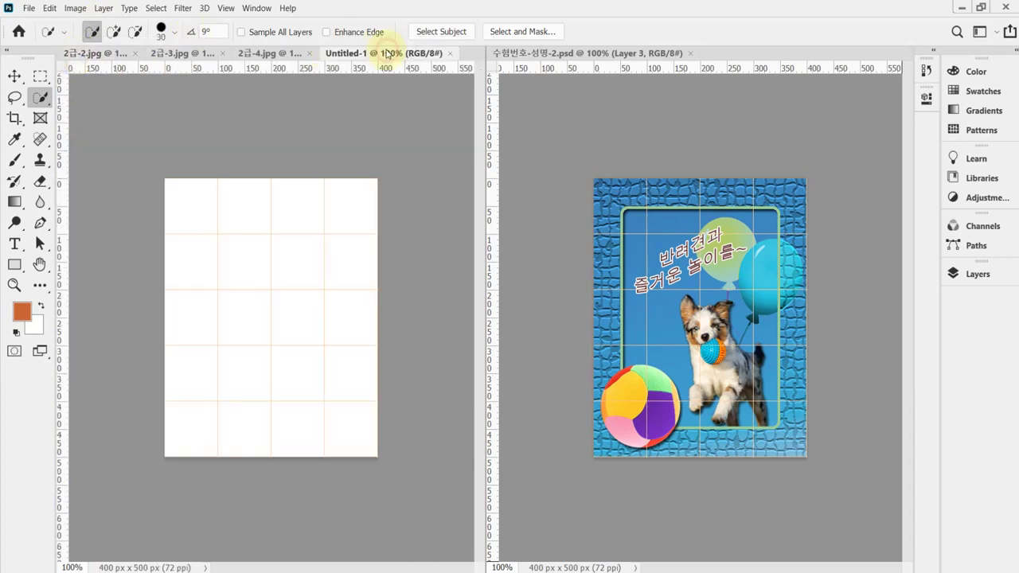
pyautogui.hotkey('ctrl', 'v')
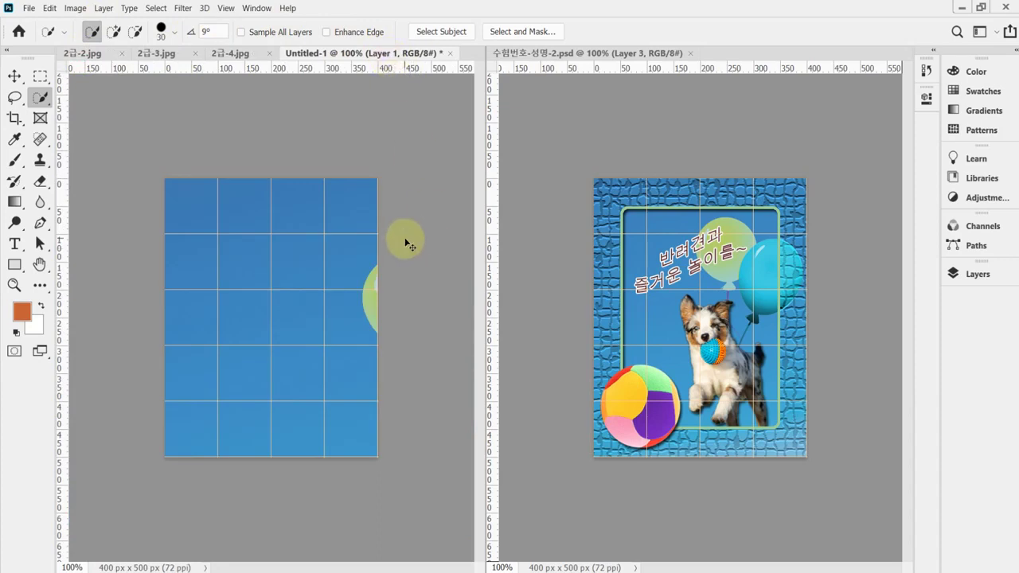
# - Scale the pasted balloon image proportionally to 74% and move it to about X 252 px, Y 270 px
pyautogui.hotkey('ctrl', 't')
pyautogui.moveTo(373, 321); pyautogui.dragTo(232, 225)
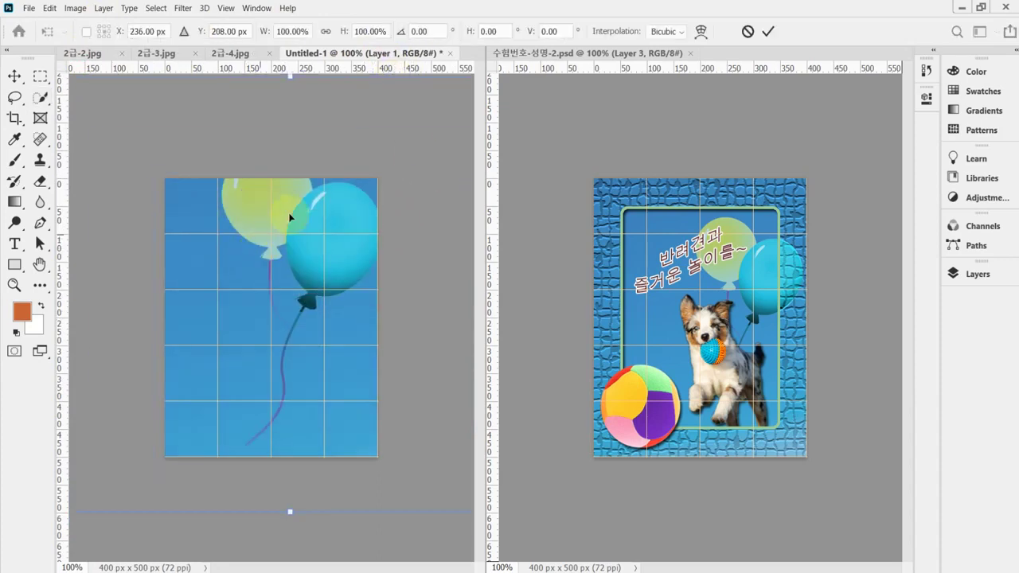
pyautogui.click(326, 31)
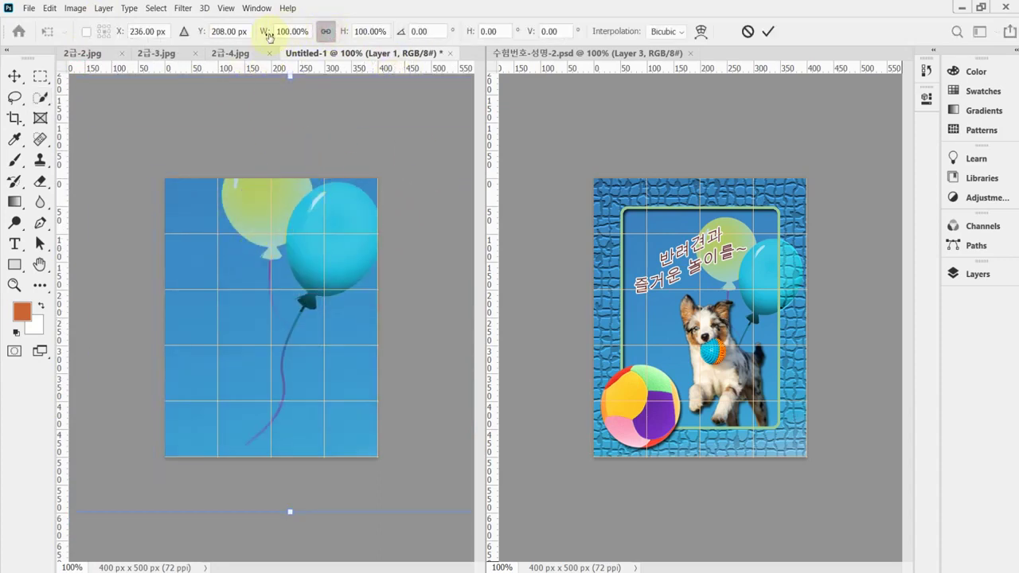
pyautogui.moveTo(265, 32); pyautogui.dragTo(248, 33)
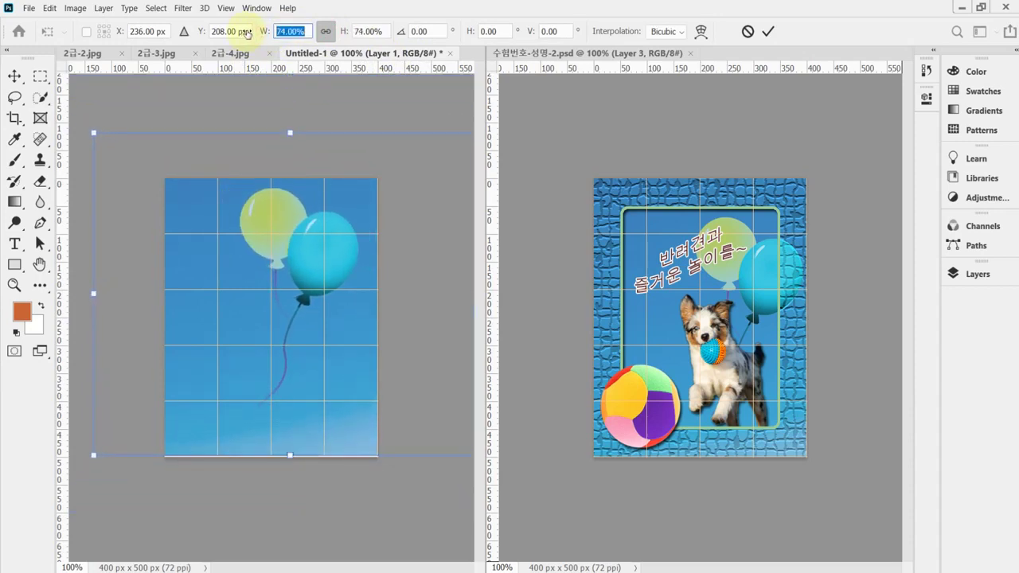
pyautogui.moveTo(318, 211); pyautogui.dragTo(332, 260)
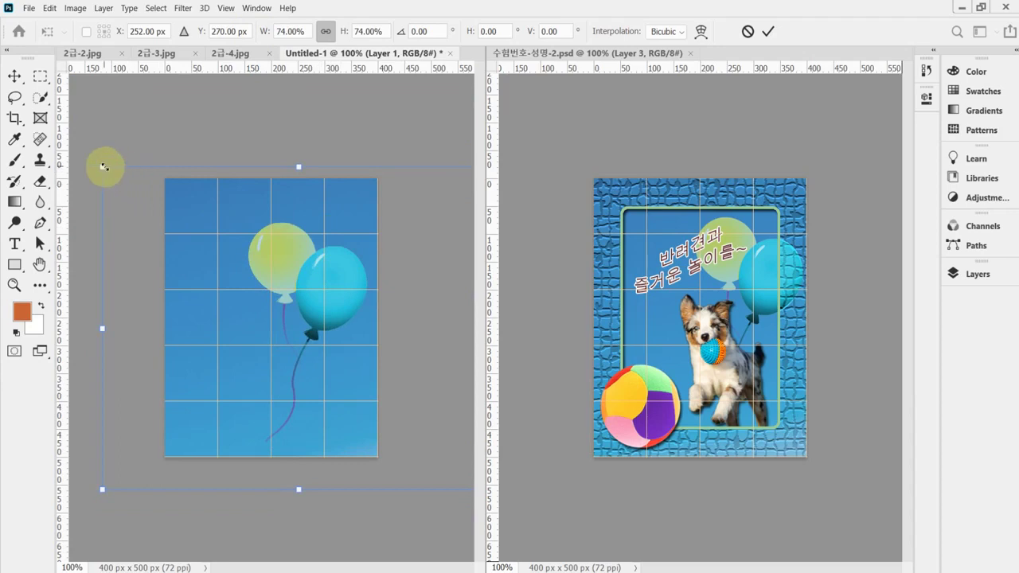
# - Reduce the balloon image proportionally to 69.57% and shift it up and right to about X 278 px, Y 239 px
pyautogui.click(328, 34)
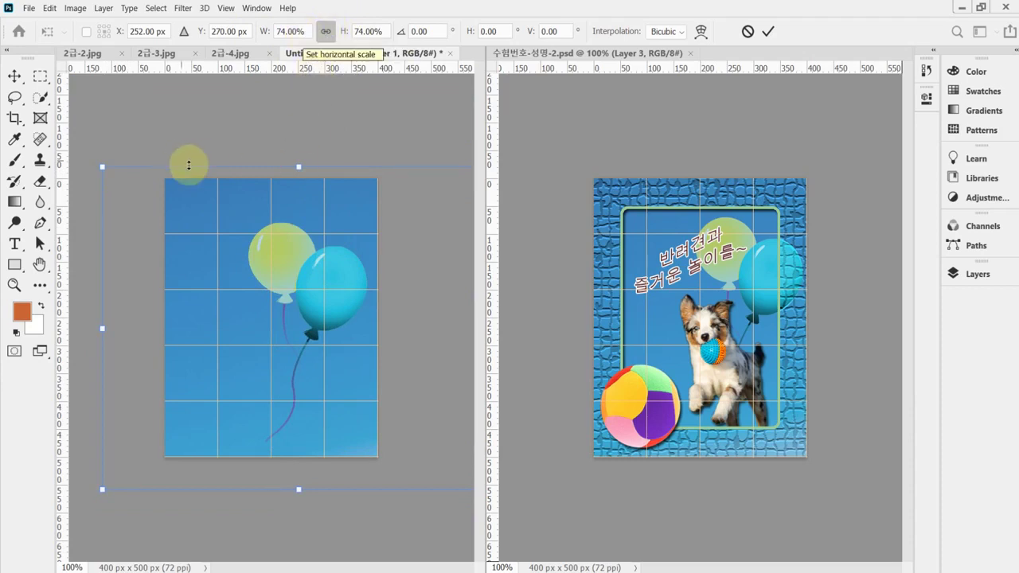
pyautogui.moveTo(96, 162); pyautogui.dragTo(104, 169)
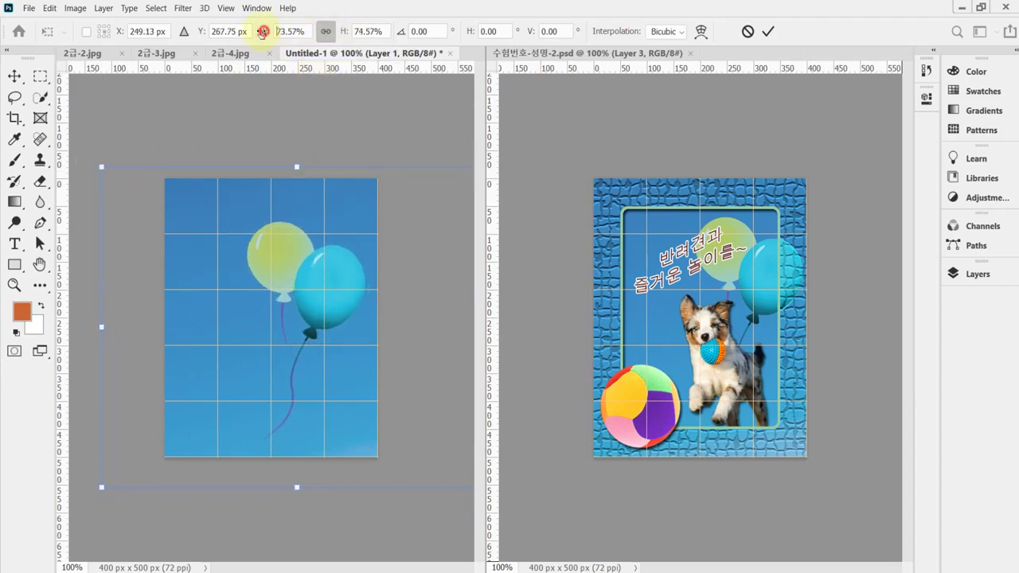
pyautogui.click(263, 32)
pyautogui.moveTo(263, 32); pyautogui.dragTo(262, 32)
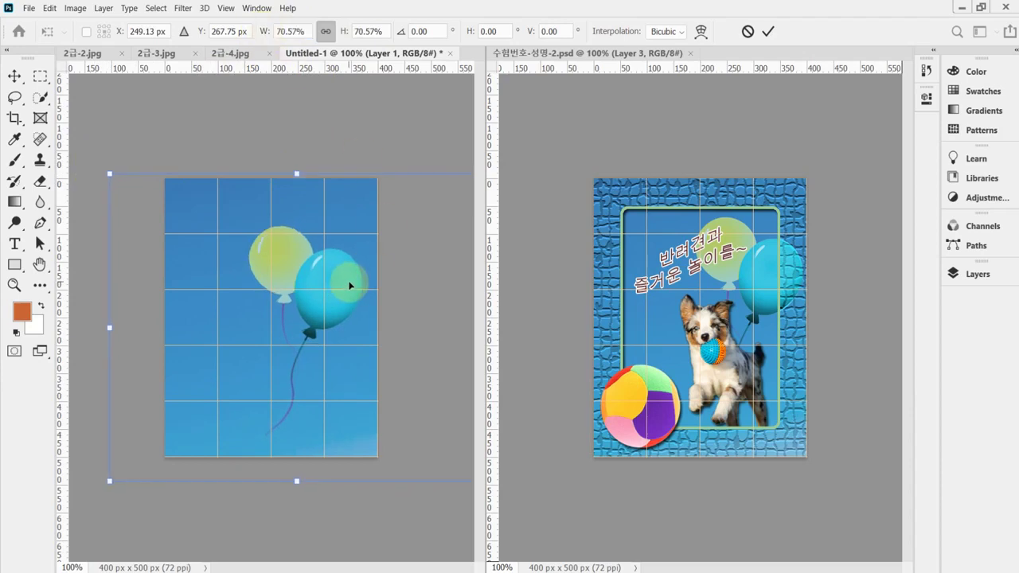
pyautogui.moveTo(349, 281); pyautogui.dragTo(365, 267)
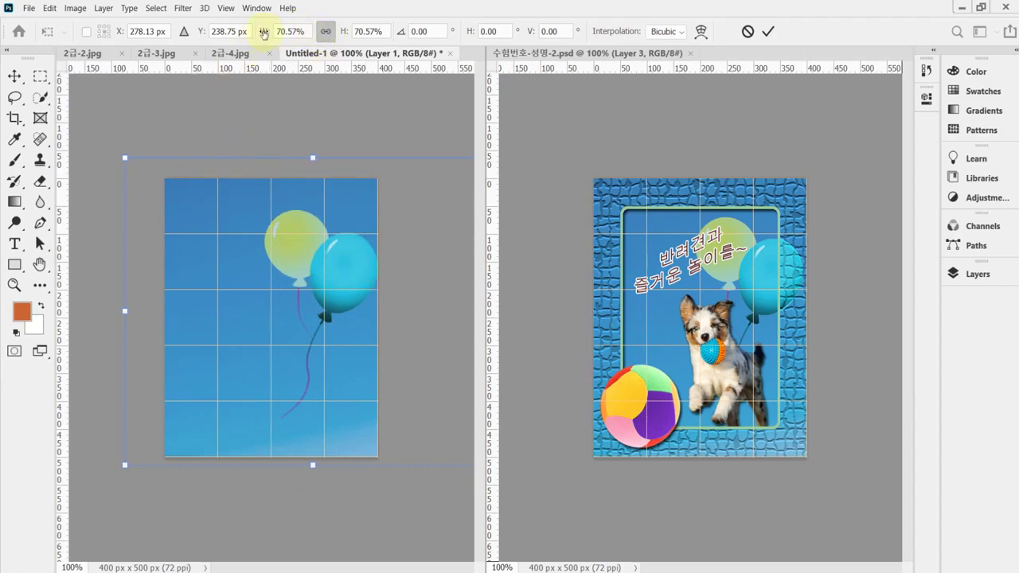
pyautogui.moveTo(263, 33); pyautogui.dragTo(262, 34)
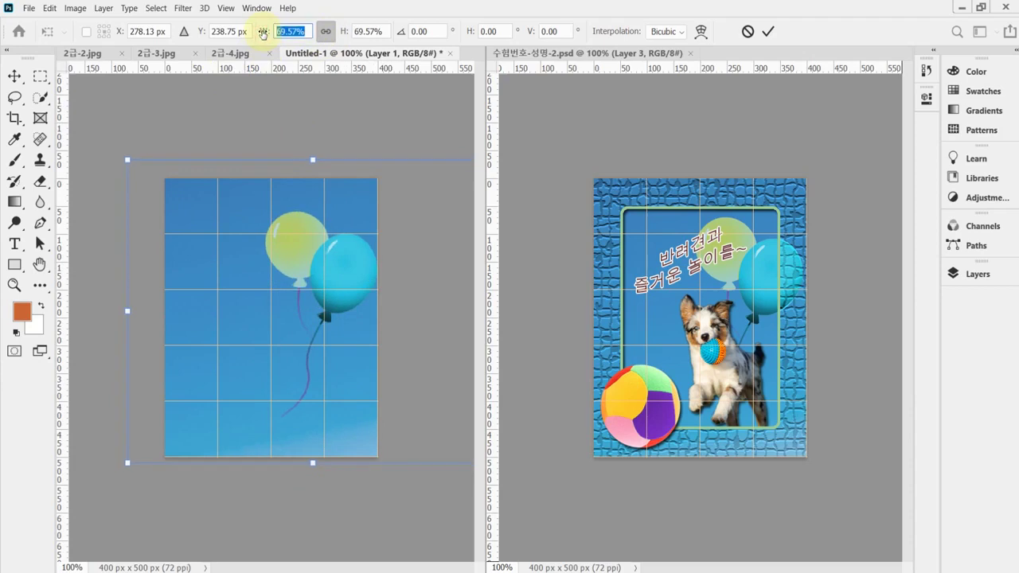
# - Nudge the balloon image down and left to about X 274 px, Y 245 px and apply the transformation
pyautogui.click(294, 47)
pyautogui.press('Down')
pyautogui.press('Down')
pyautogui.press('Down')
pyautogui.press('Down')
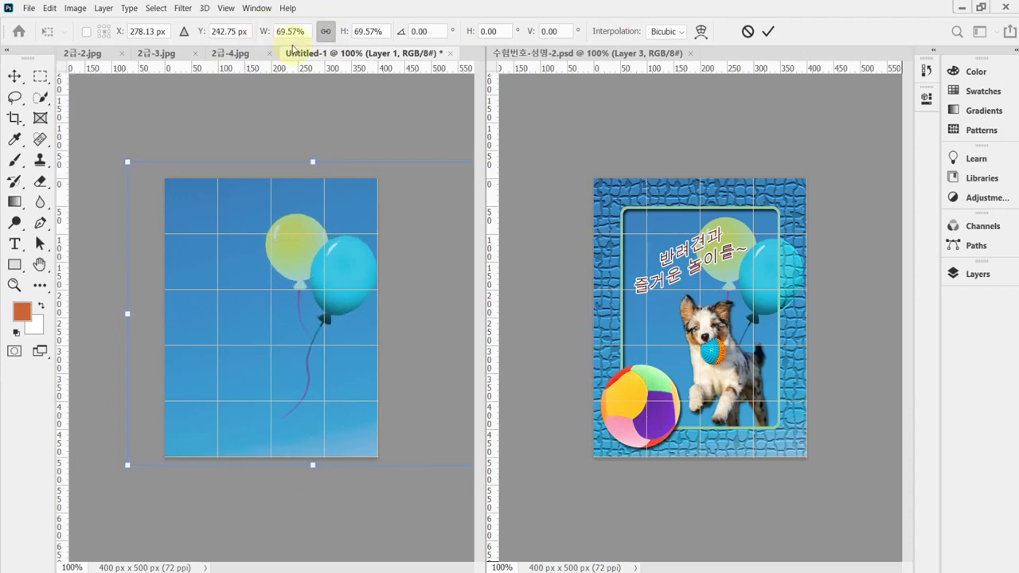
pyautogui.press('Left')
pyautogui.press('Left')
pyautogui.press('Down')
pyautogui.press('Down')
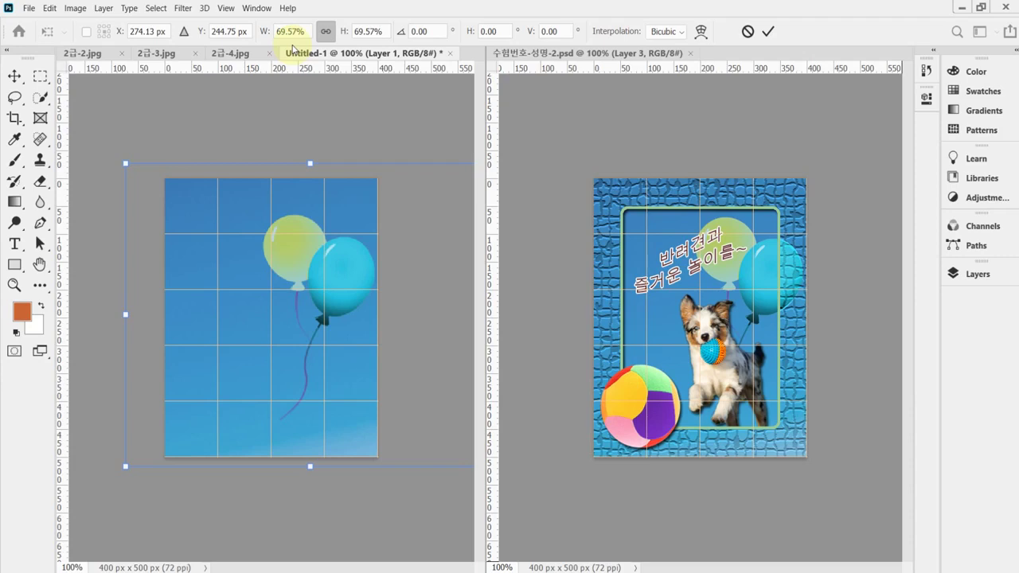
pyautogui.press('Return')
pyautogui.press('w')
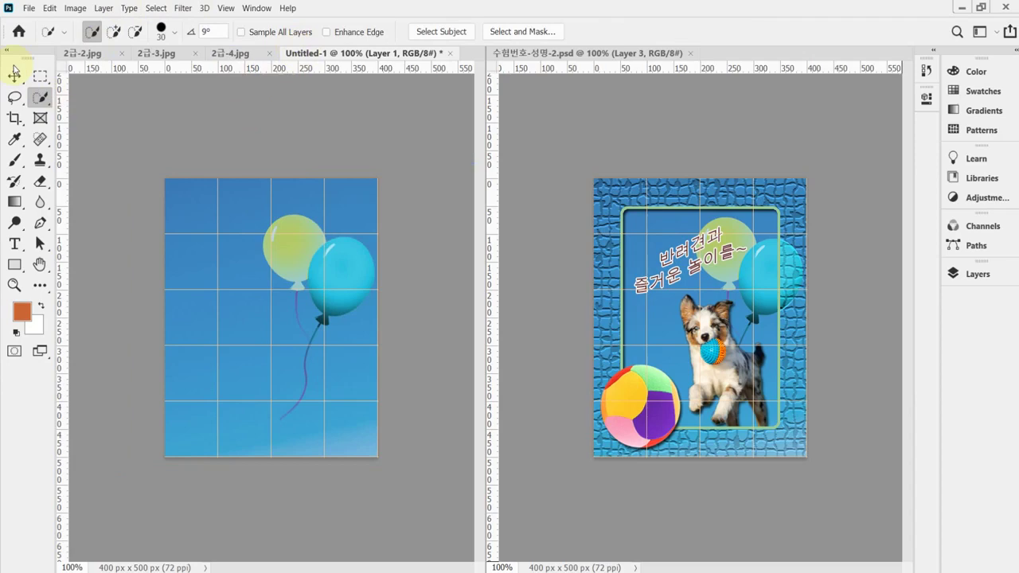
# - Save the document as the Photoshop file 수험번호-성명-2.psd in the 바탕 화면 > 임시파일 folder
pyautogui.hotkey('ctrl', 'shift', 's')
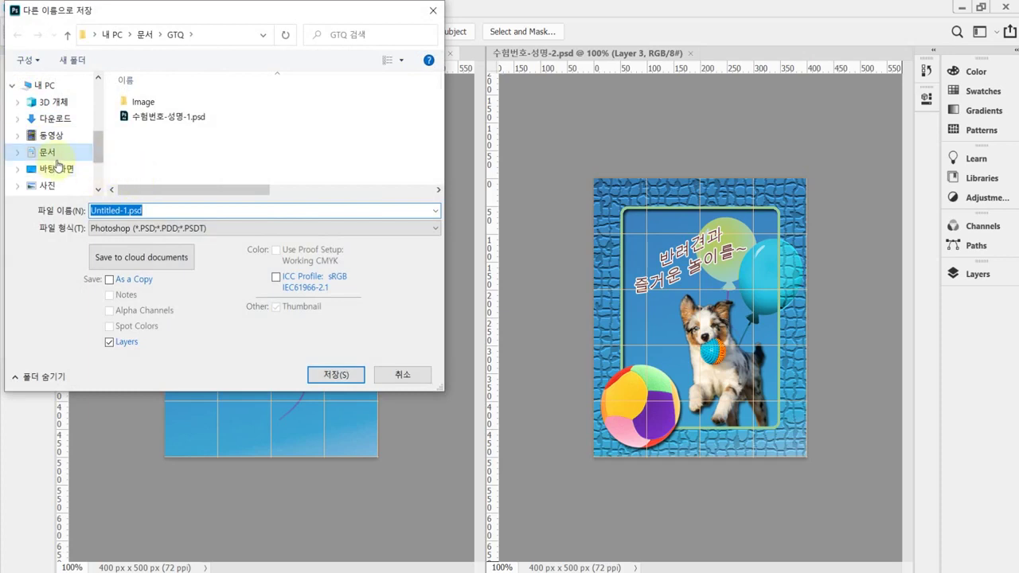
pyautogui.click(56, 175)
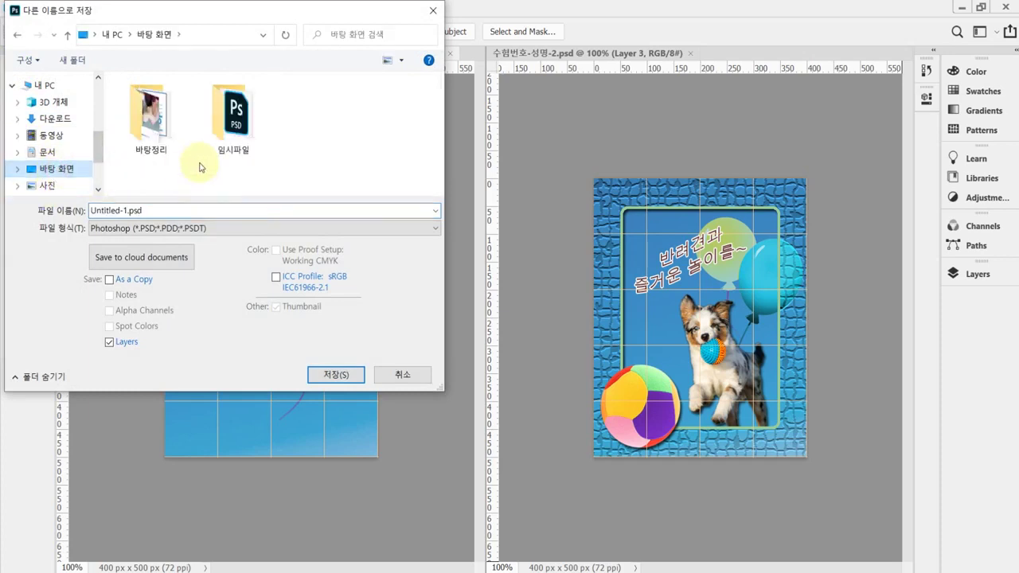
pyautogui.click(233, 125)
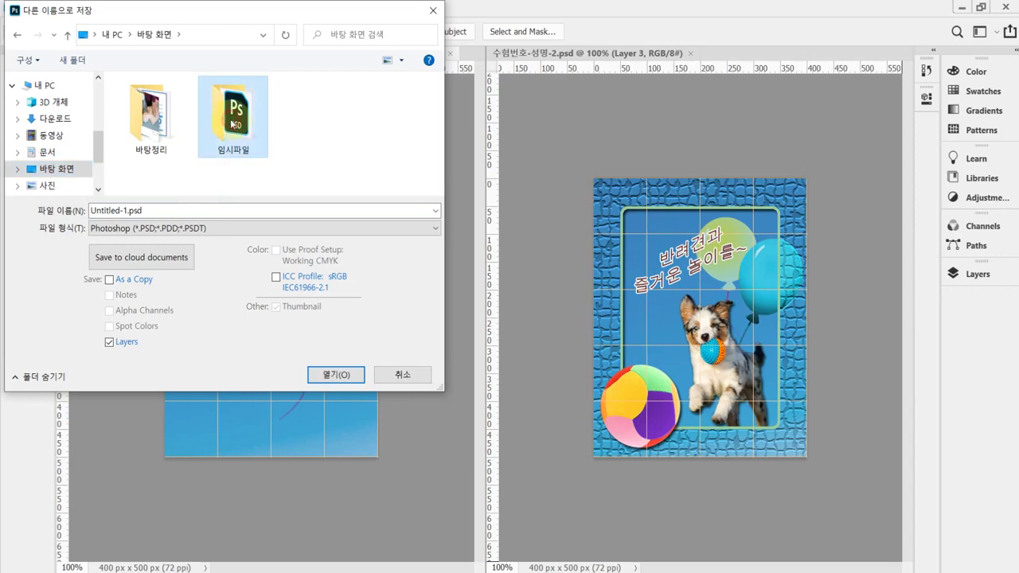
pyautogui.doubleClick(231, 124)
pyautogui.click(155, 103)
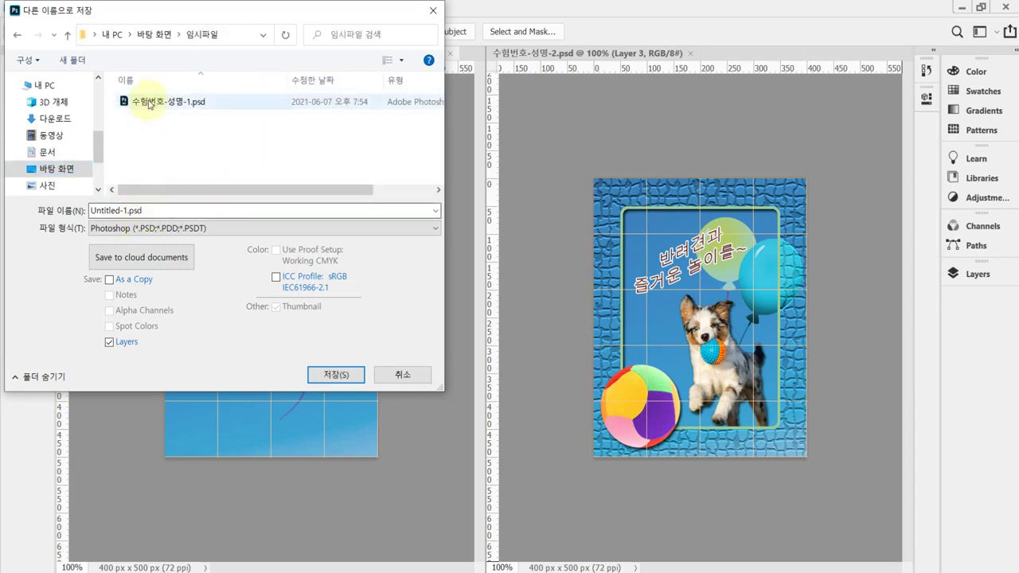
pyautogui.doubleClick(137, 210)
pyautogui.click(146, 211)
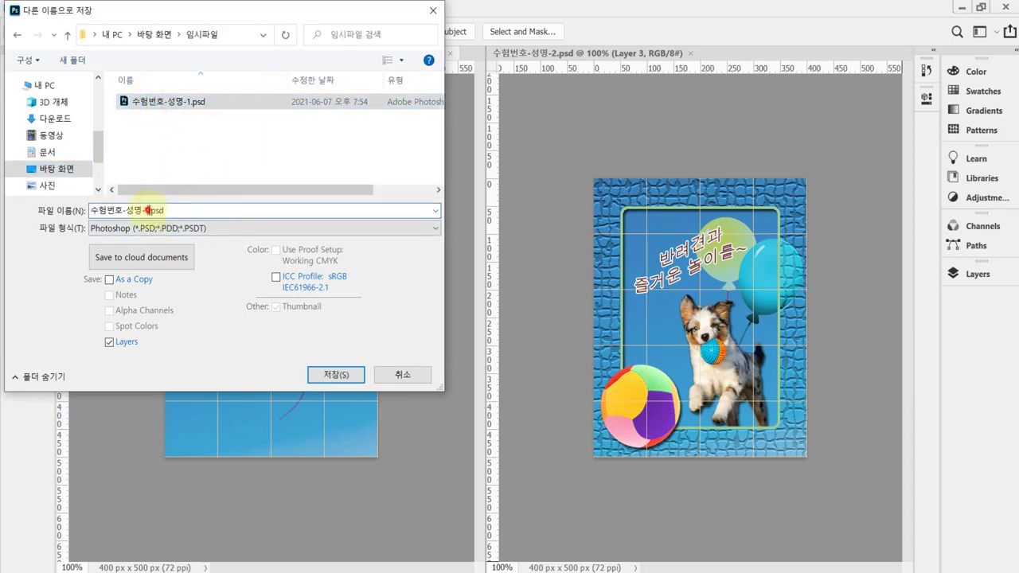
pyautogui.moveTo(145, 210); pyautogui.dragTo(259, 211)
pyautogui.write('2')
pyautogui.press('Return')
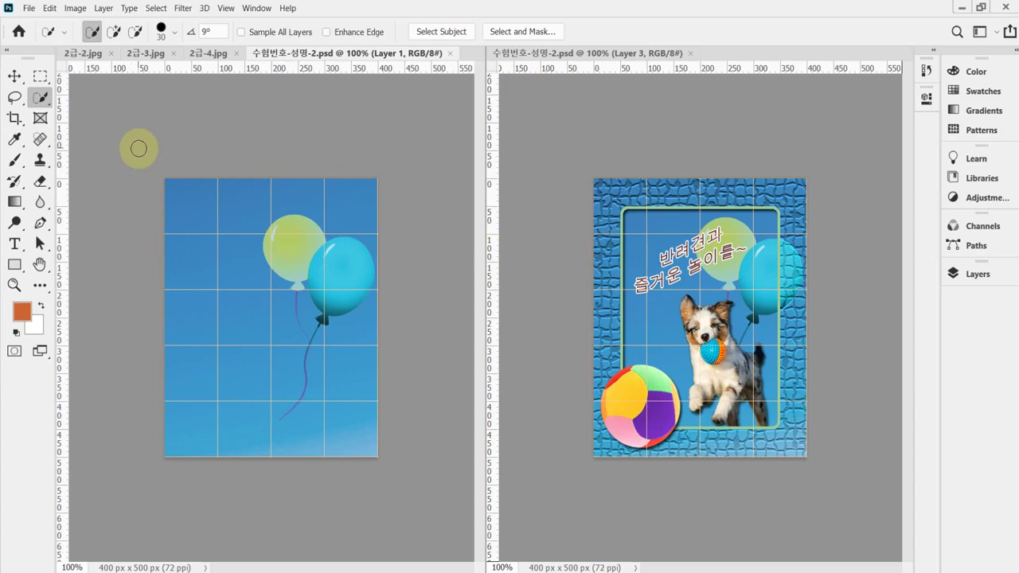
# - Duplicate the balloon image layer and save the document
pyautogui.hotkey('ctrl', 'j')
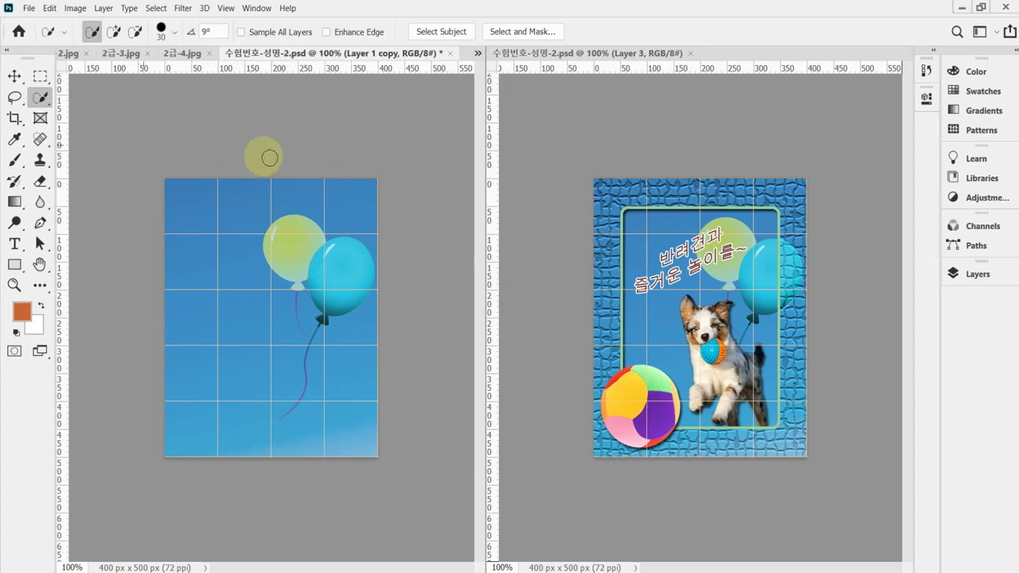
pyautogui.click(979, 274)
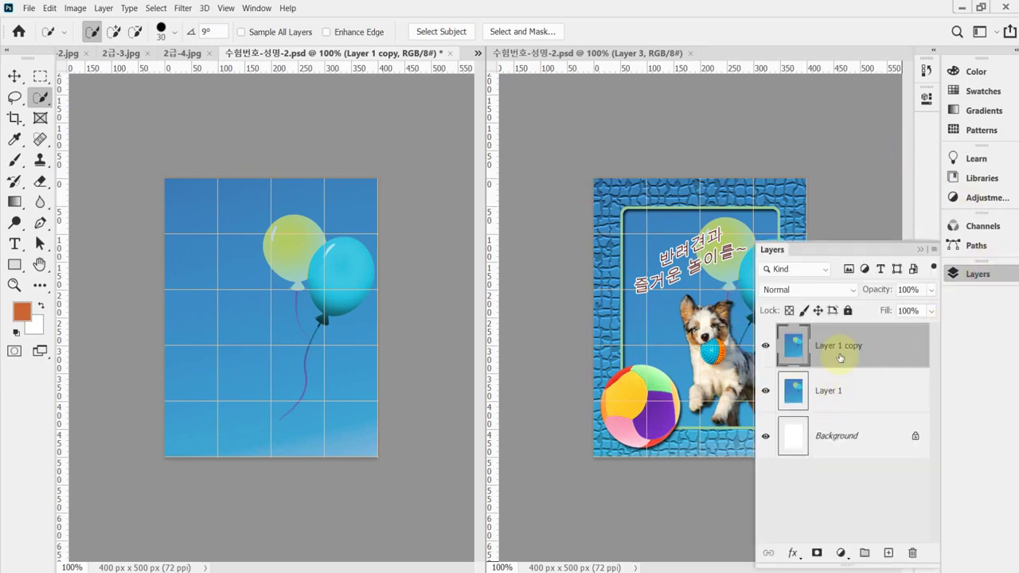
pyautogui.click(979, 274)
pyautogui.hotkey('ctrl', 's')
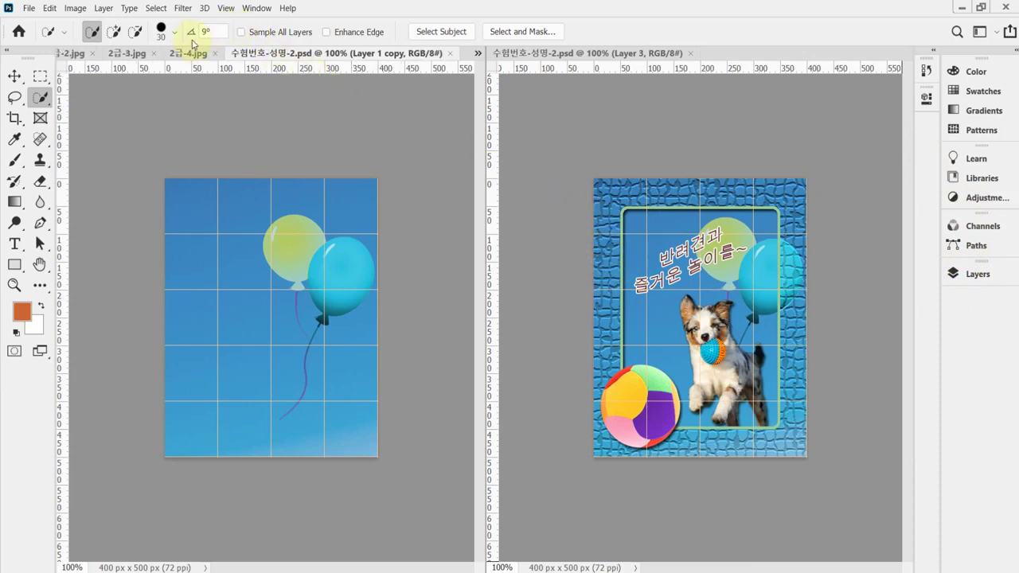
# - Apply the Mosaic Tiles texture filter to the duplicated balloon layer with Tile Size 12, Grout Width 3 and Lighten Grout 9
pyautogui.click(182, 9)
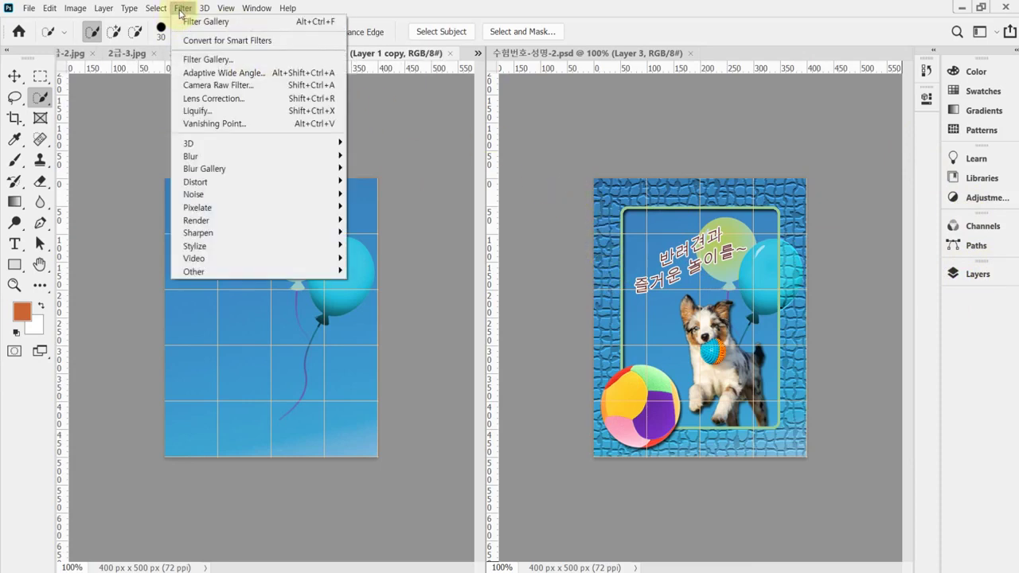
pyautogui.click(196, 67)
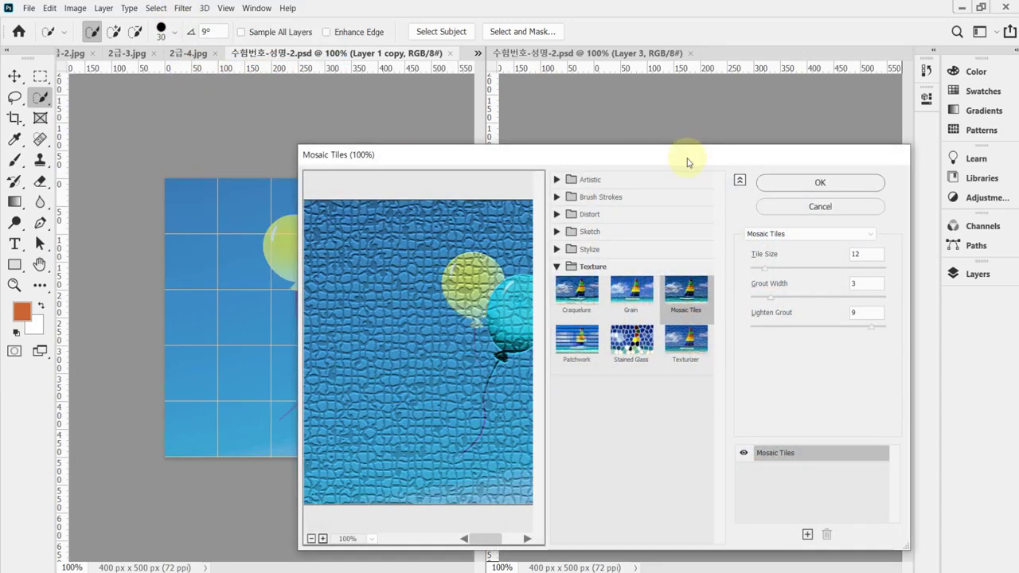
pyautogui.moveTo(682, 164); pyautogui.dragTo(583, 197)
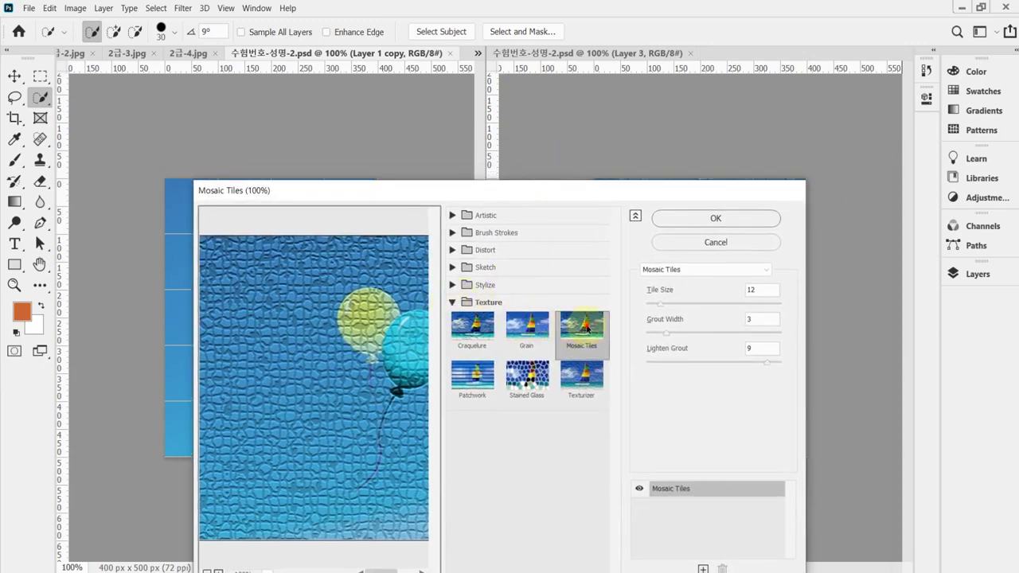
pyautogui.click(725, 224)
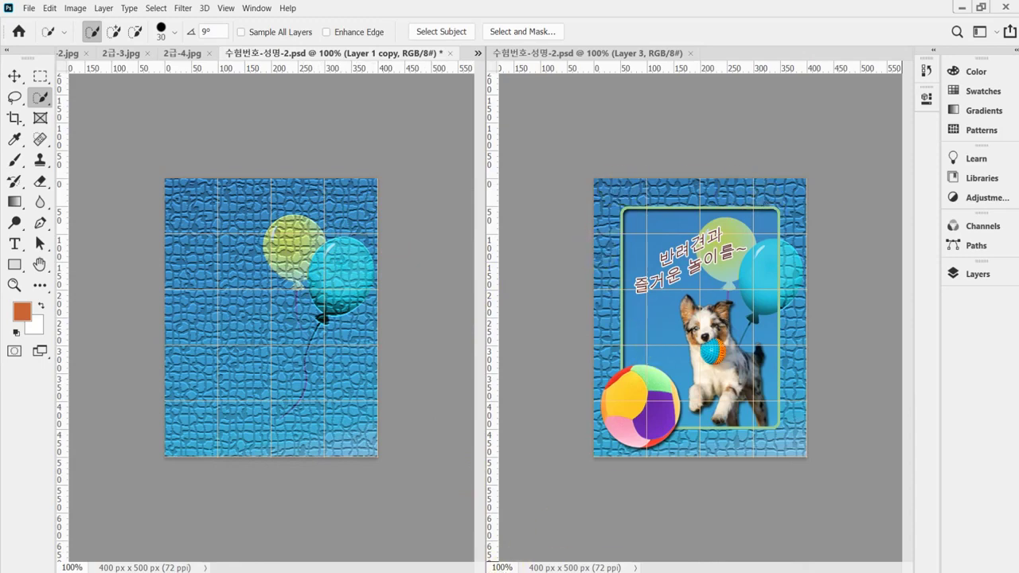
# - Switch to the exam PDF in Acrobat Reader and examine where the green frame border sits against the sample output's rulers
pyautogui.moveTo(508, 570)
pyautogui.click(508, 522)
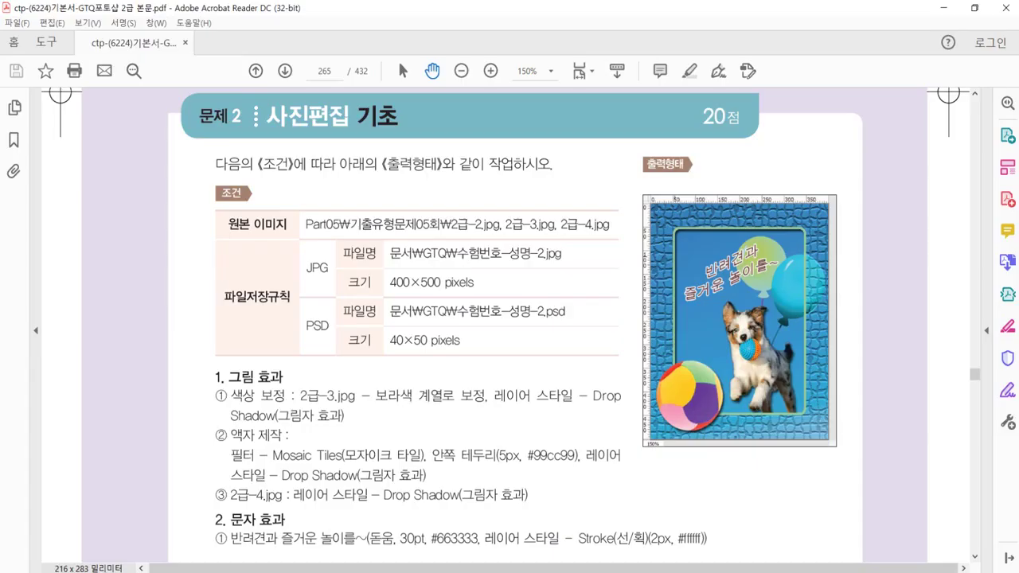
pyautogui.scroll(4, 691, 365)
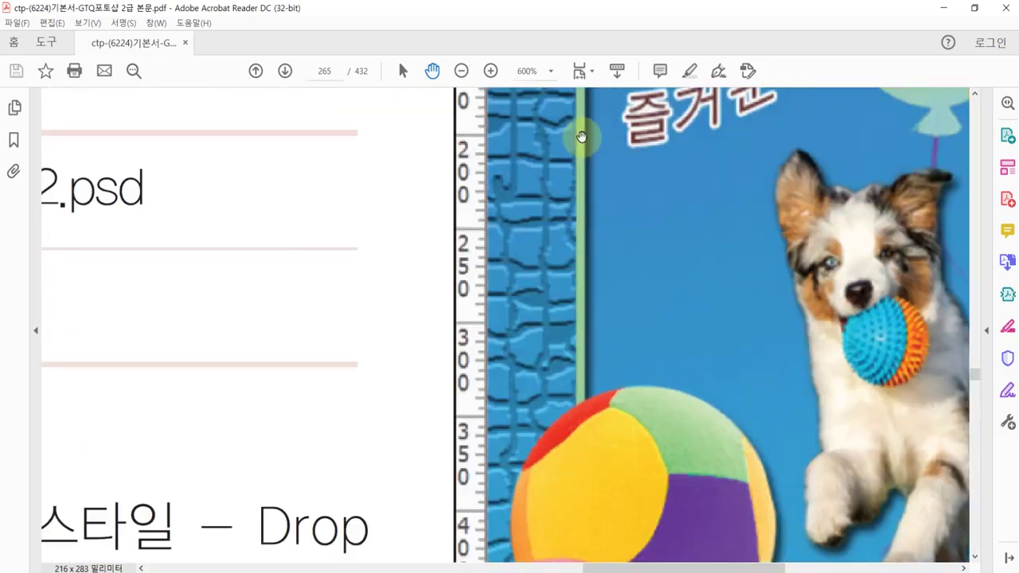
pyautogui.scroll(5, 547, 342)
pyautogui.scroll(3, 536, 319)
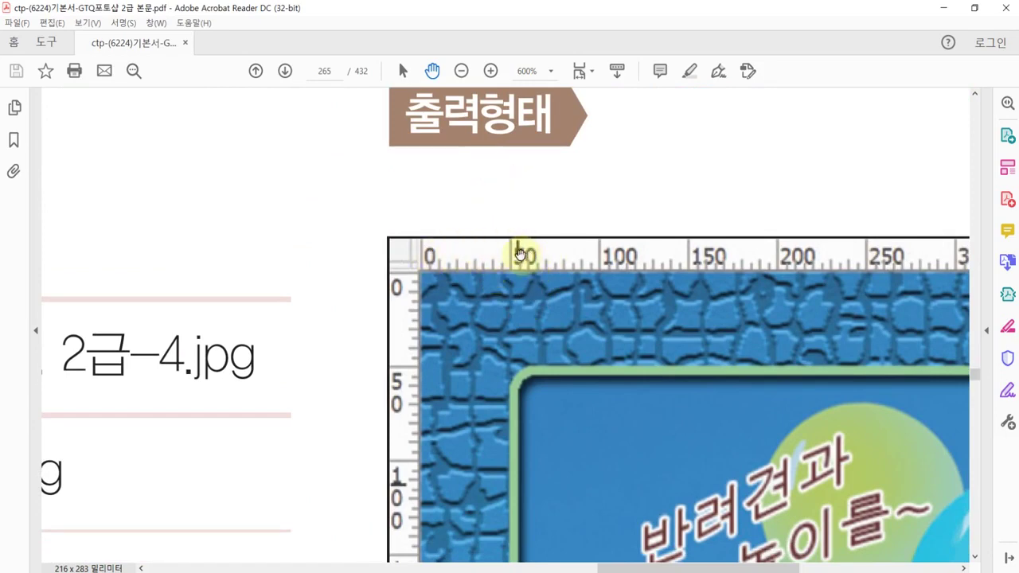
pyautogui.moveTo(518, 253); pyautogui.dragTo(491, 227)
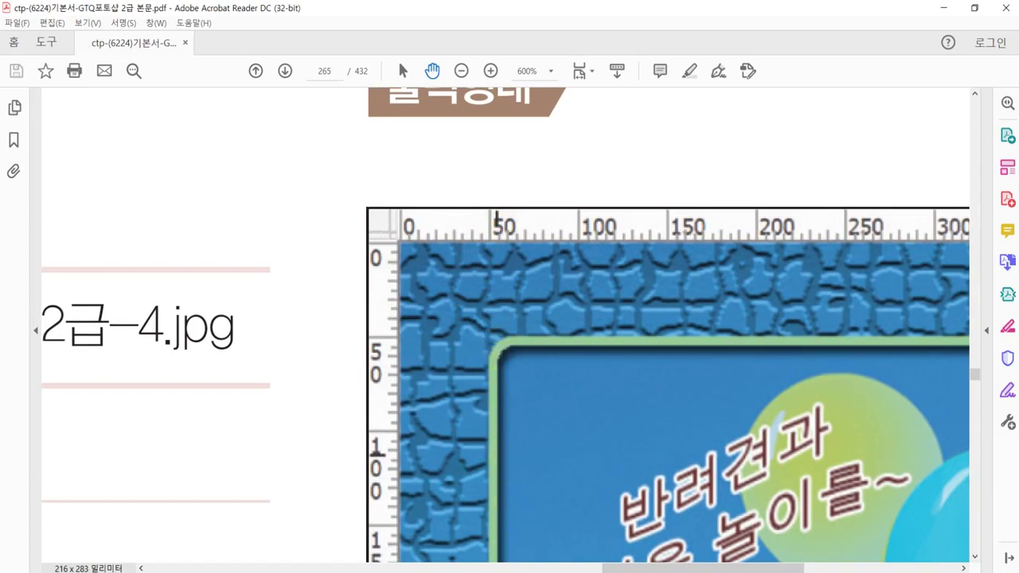
pyautogui.click(532, 572)
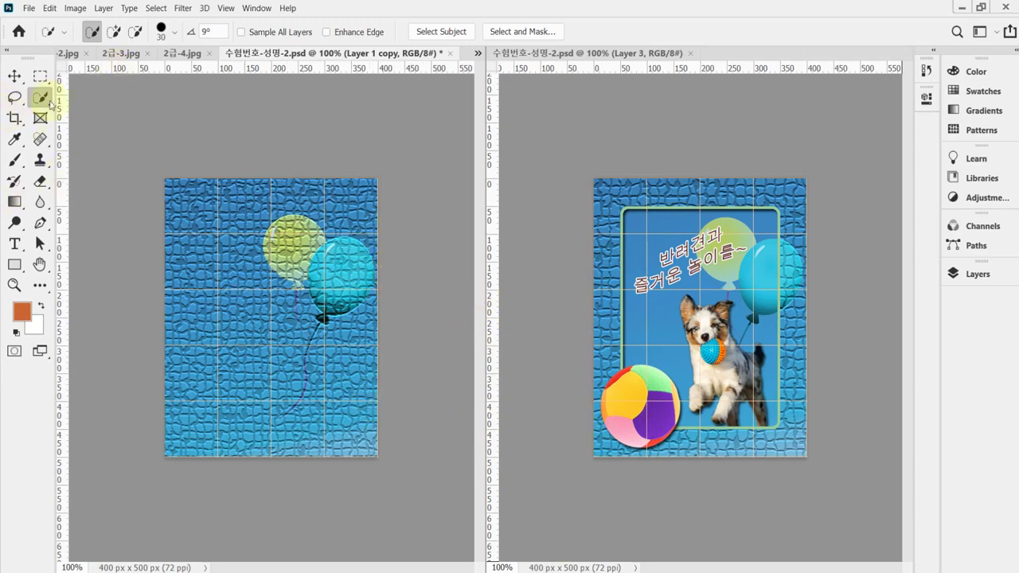
# - Choose the Rectangular Marquee tool and add a horizontal guide at Y 250 px across the poster
pyautogui.click(40, 76)
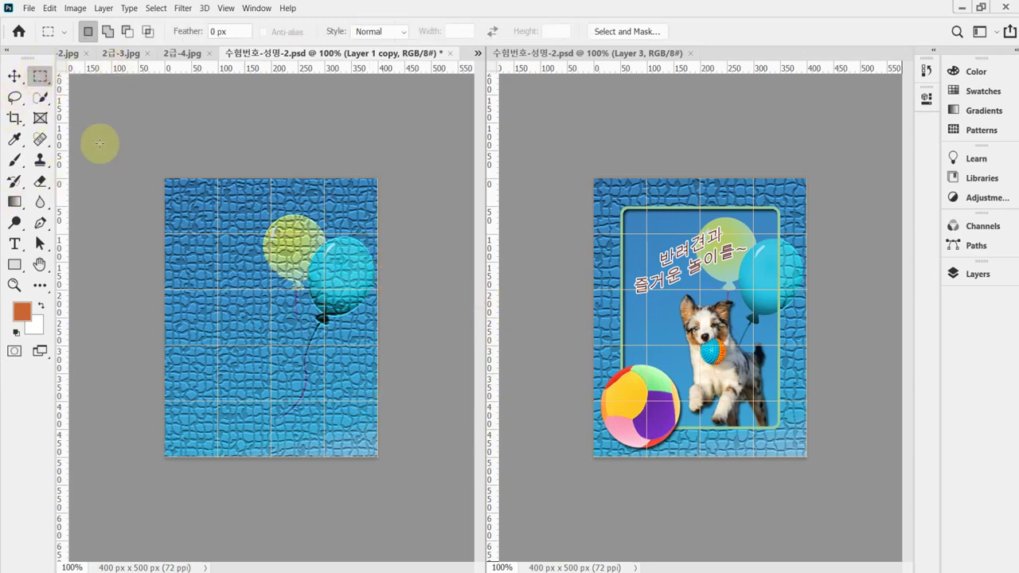
pyautogui.rightClick(40, 77)
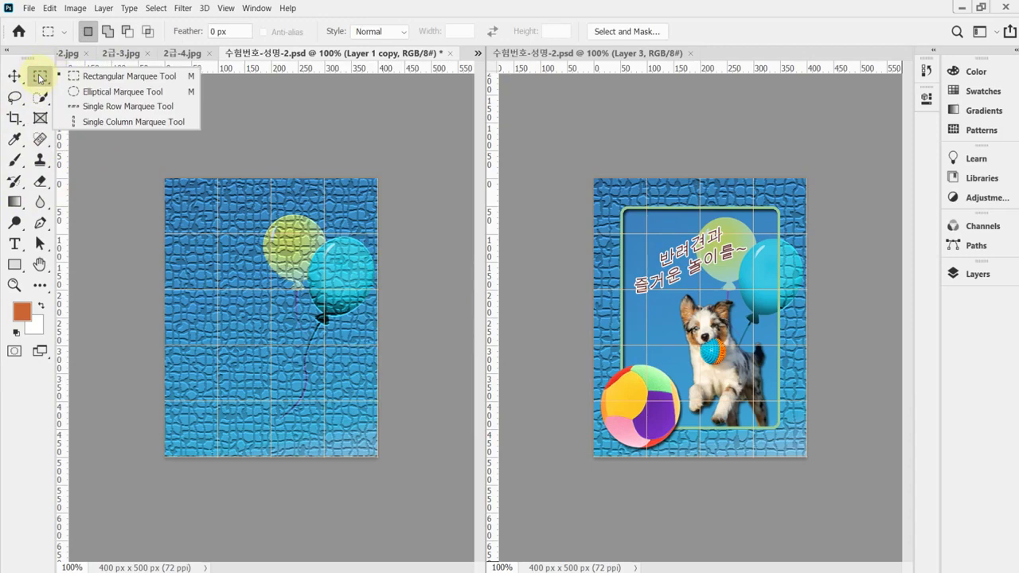
pyautogui.click(40, 77)
pyautogui.moveTo(229, 70); pyautogui.dragTo(280, 322)
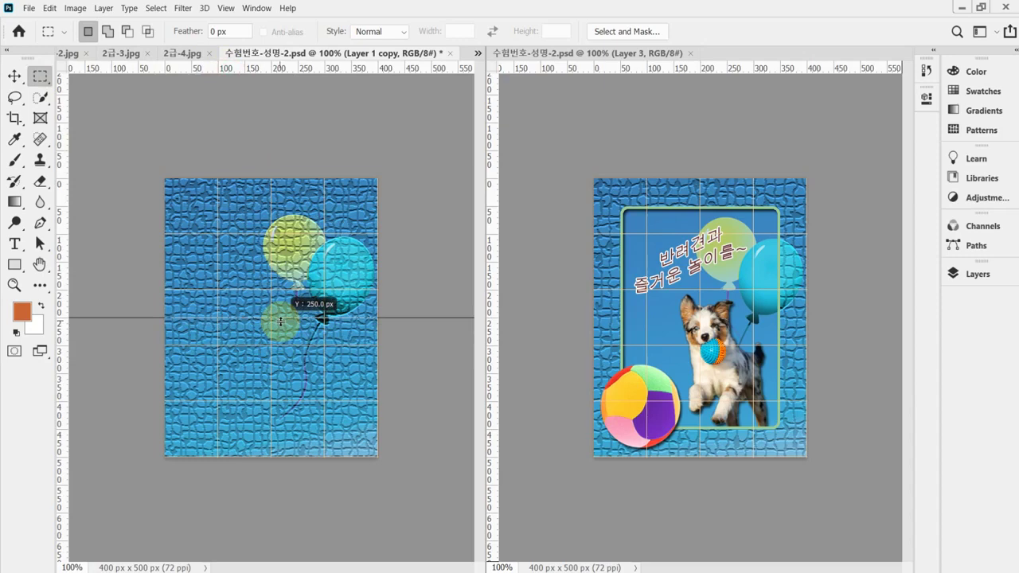
pyautogui.moveTo(281, 322); pyautogui.dragTo(280, 321)
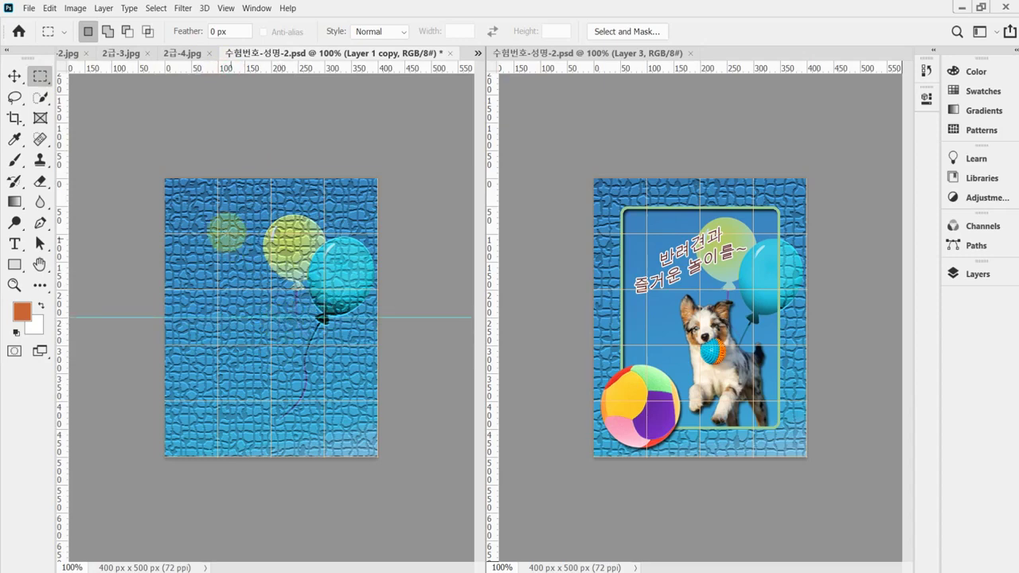
pyautogui.moveTo(215, 209)
pyautogui.mouseDown()
pyautogui.moveTo(222, 194)
pyautogui.moveTo(279, 239)
pyautogui.moveTo(270, 185)
pyautogui.mouseUp()
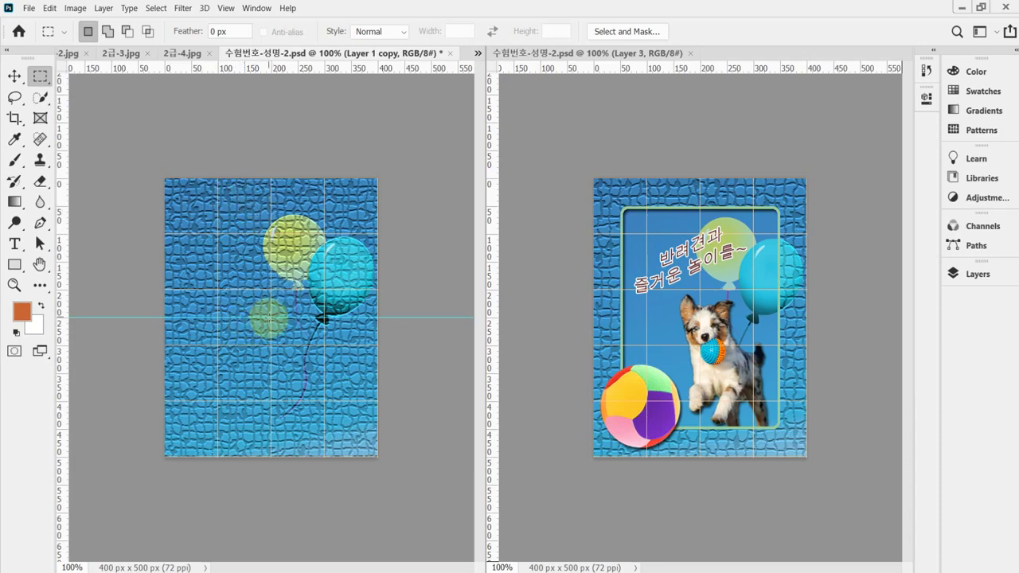
pyautogui.moveTo(269, 318); pyautogui.dragTo(346, 425)
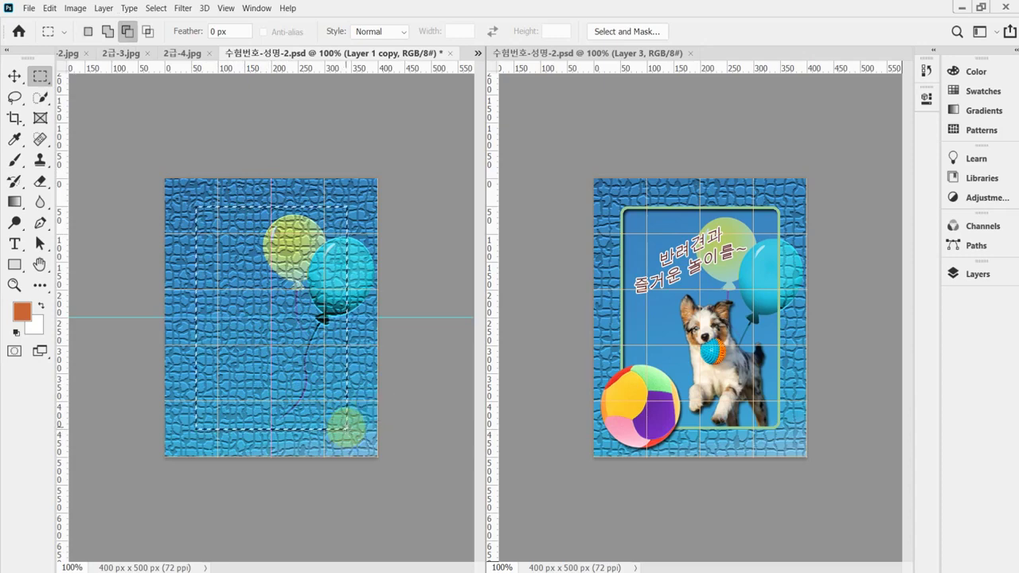
pyautogui.click(405, 288)
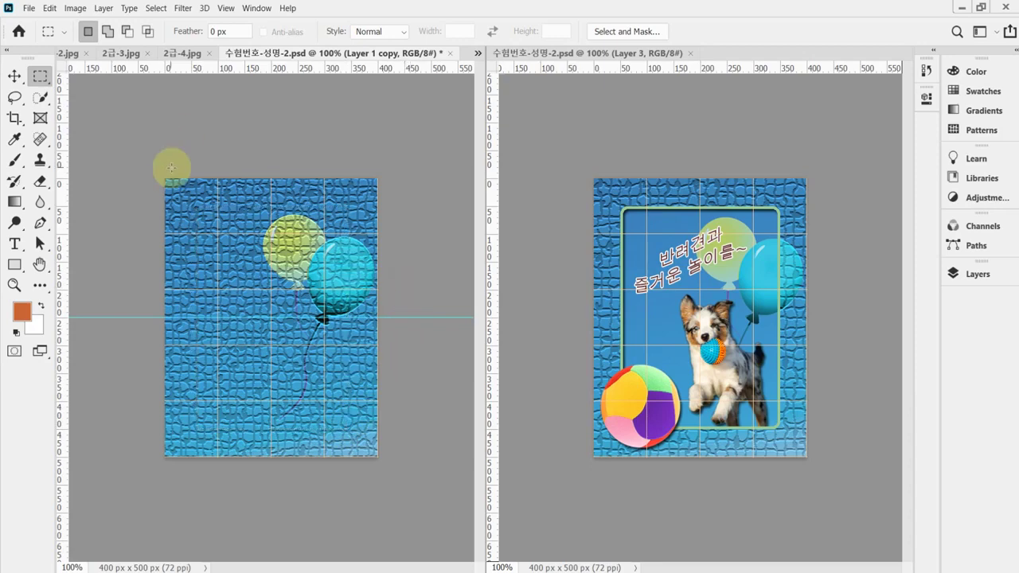
# - Set the Rectangular Marquee to the Fixed Size style with a width of 300 px and a height of 400 px
pyautogui.click(375, 32)
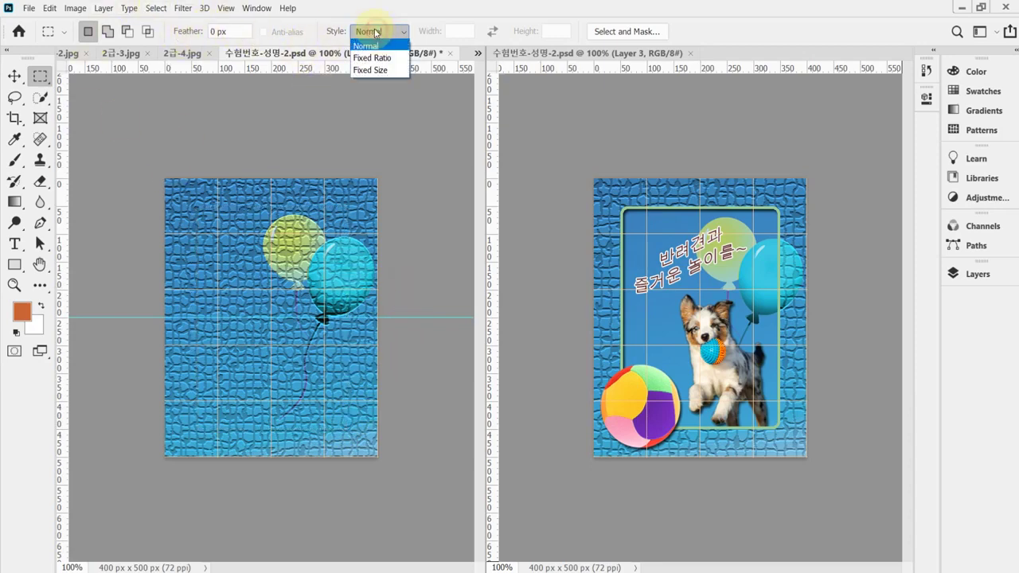
pyautogui.click(379, 70)
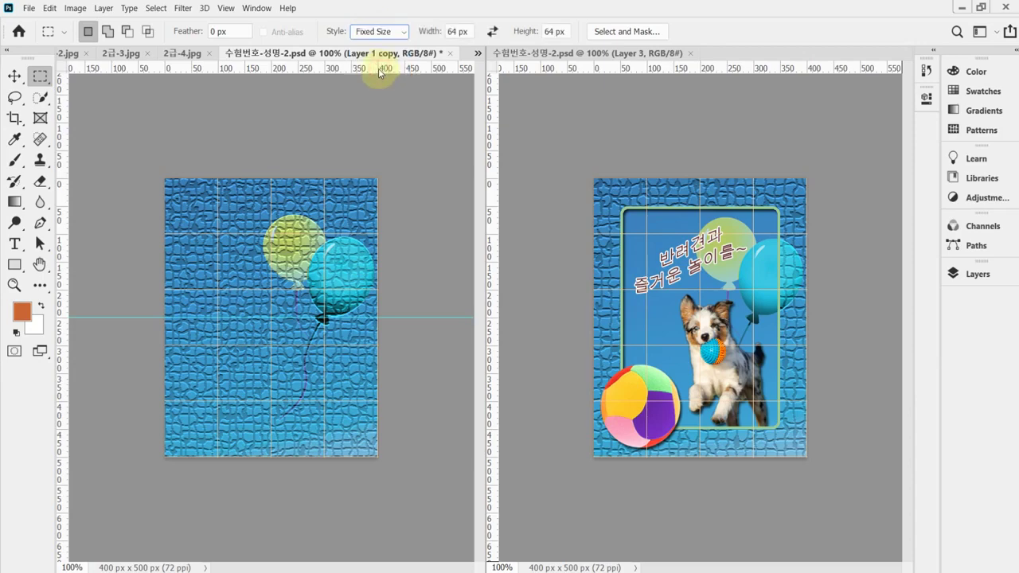
pyautogui.click(465, 32)
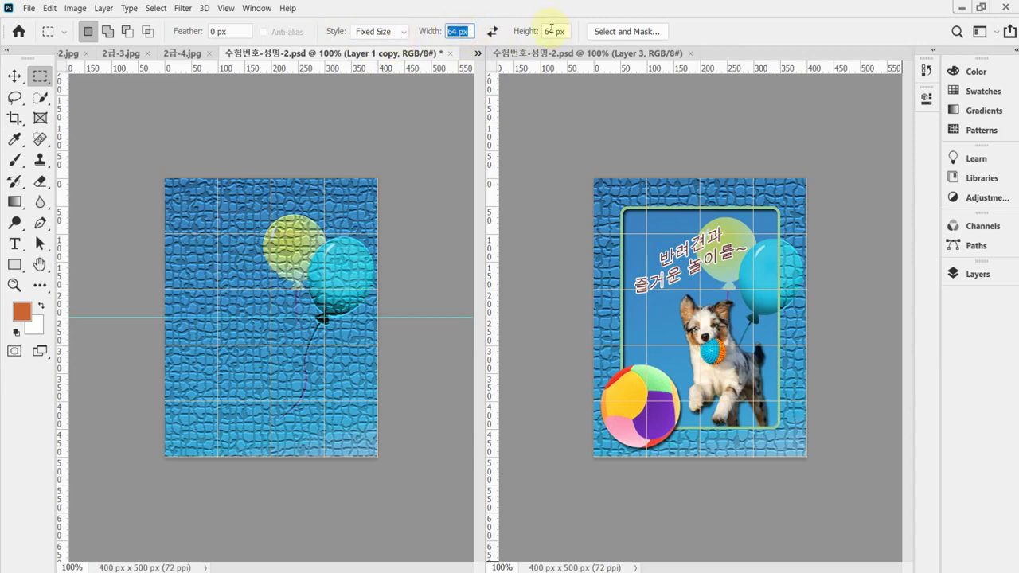
pyautogui.write('300')
pyautogui.click(551, 30)
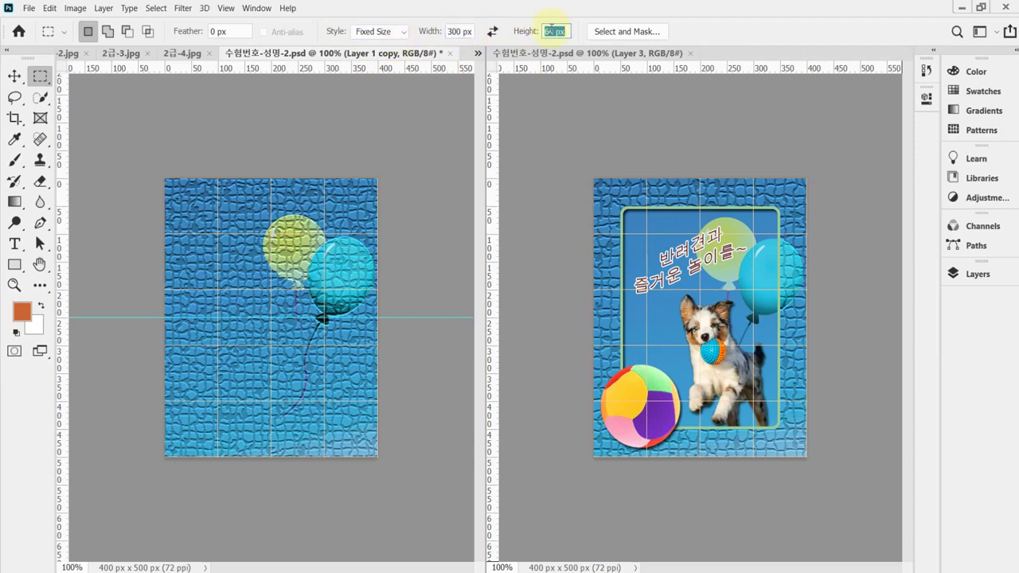
pyautogui.write('400')
pyautogui.press('Tab')
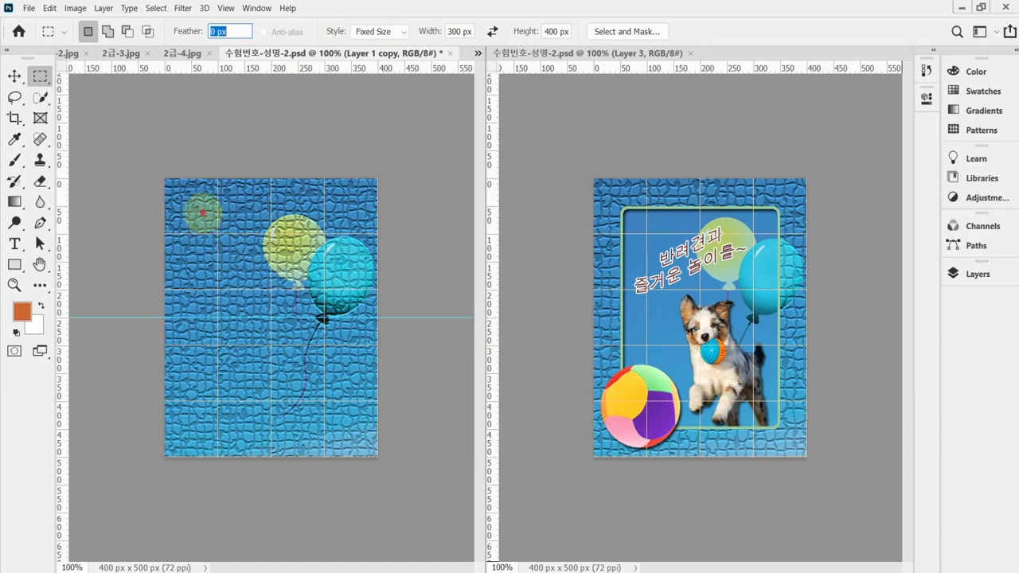
# - Place the 300 × 400 px selection centred on the canvas, where the guide meets the 200 px vertical grid line
pyautogui.click(203, 212)
pyautogui.click(218, 197)
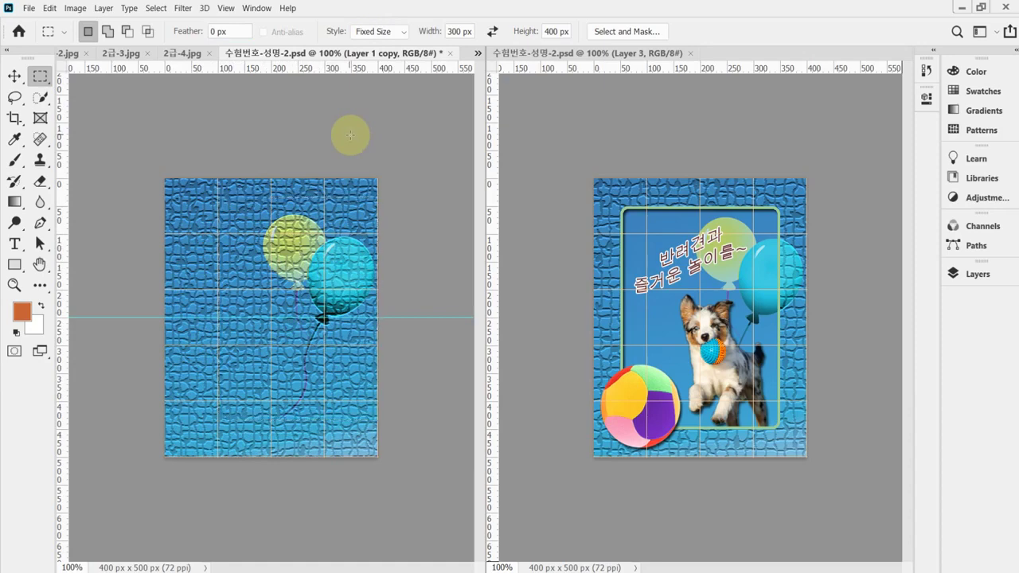
pyautogui.hotkey('ctrl', 'd')
pyautogui.moveTo(280, 311); pyautogui.dragTo(270, 319)
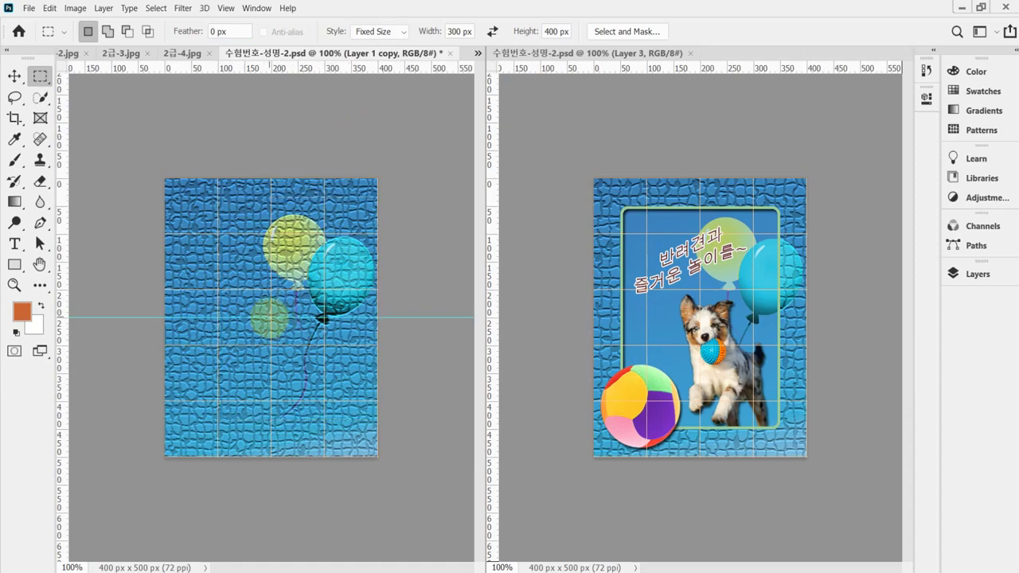
pyautogui.keyDown('alt'); pyautogui.click(269, 319); pyautogui.keyUp('alt')
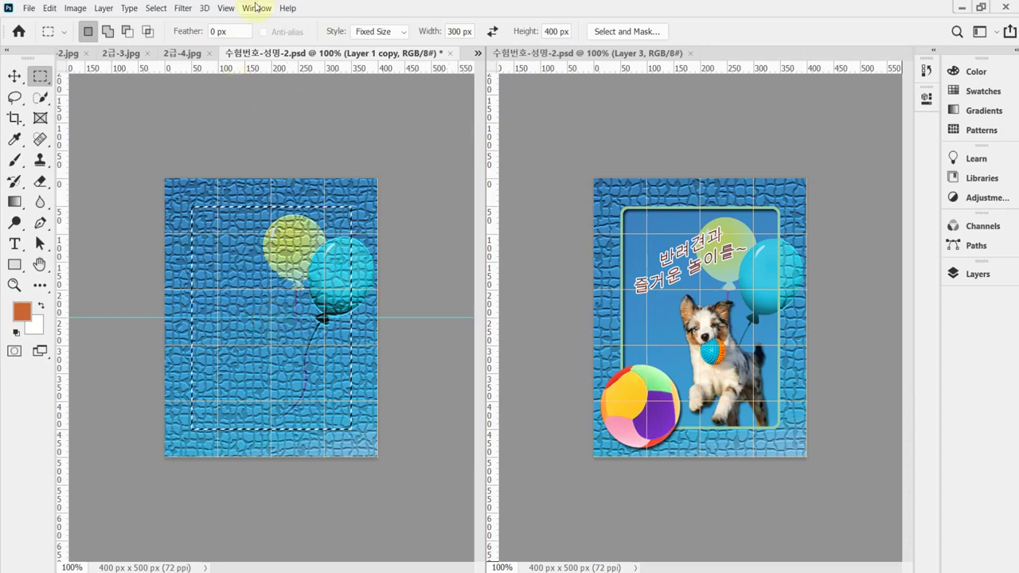
# - Round the selection's corners with Smooth and delete the tiled texture inside it from the duplicated layer
pyautogui.click(155, 8)
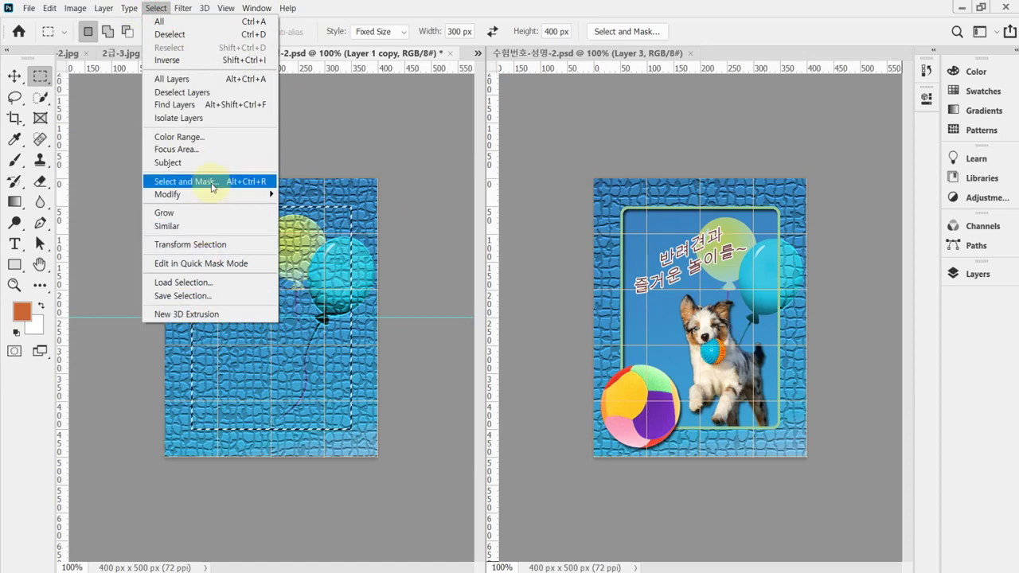
pyautogui.moveTo(211, 198)
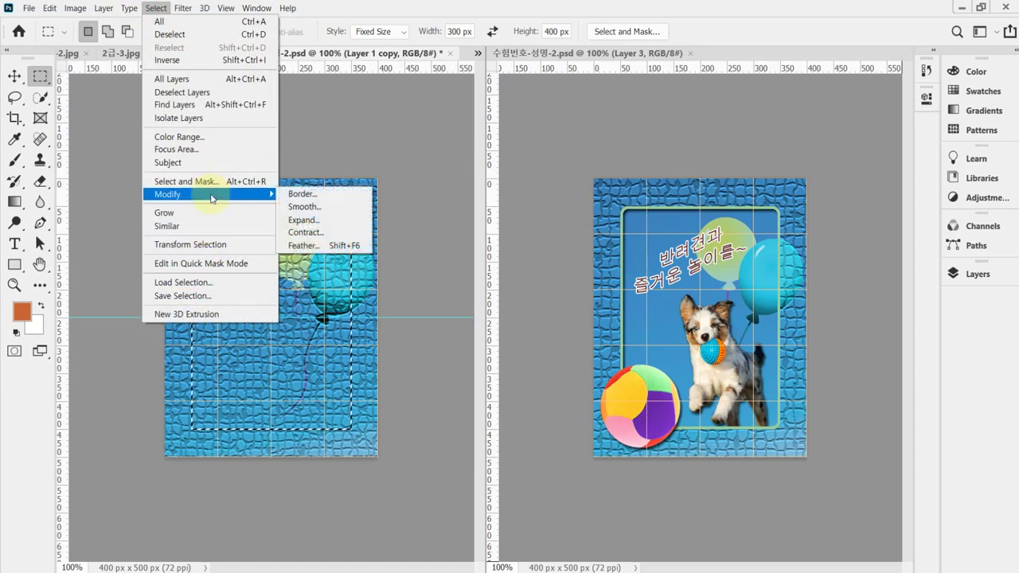
pyautogui.click(295, 204)
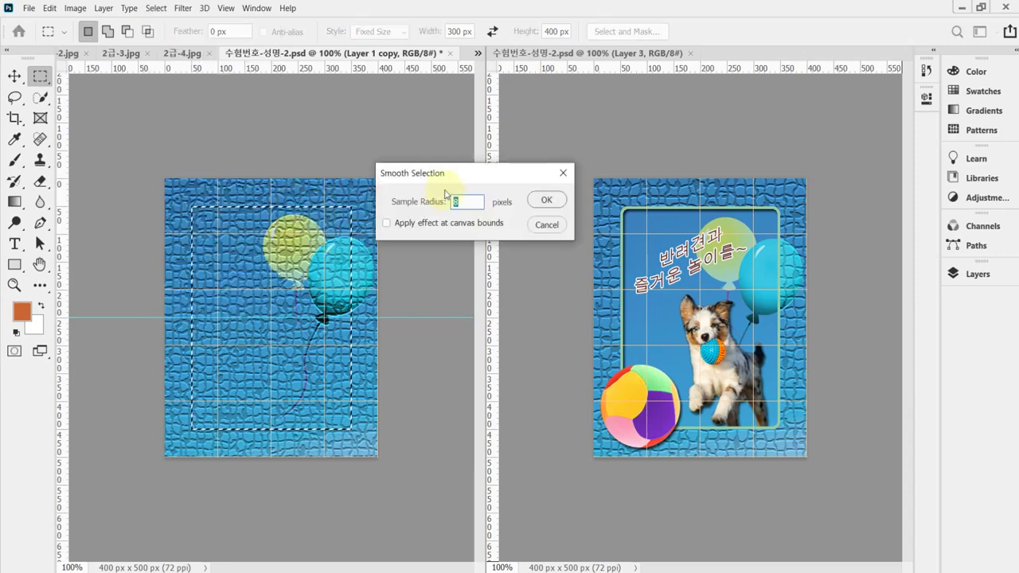
pyautogui.press('Return')
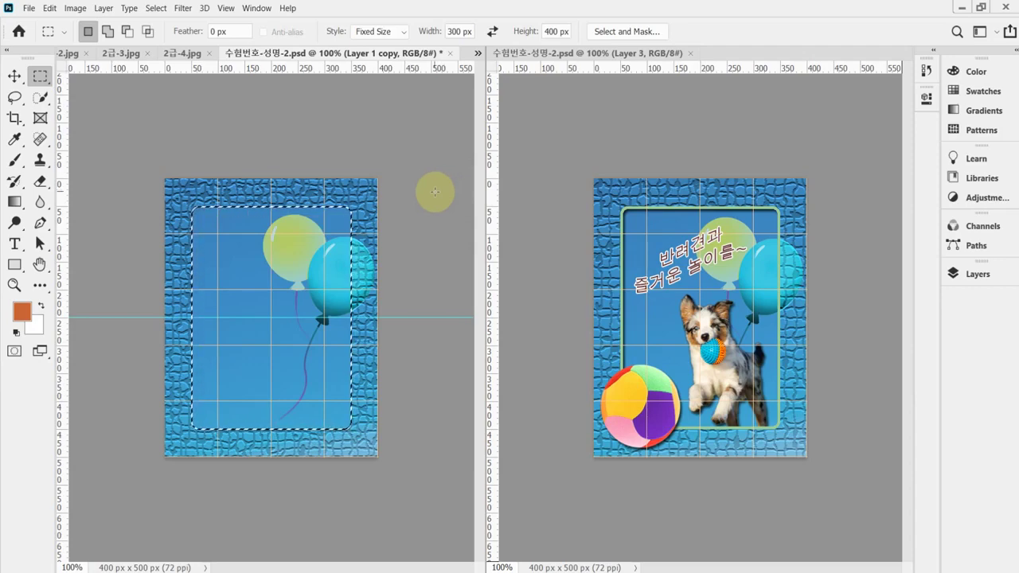
# - Stroke the rounded selection on the inside with a 5 px border in green #99cc99
pyautogui.click(50, 8)
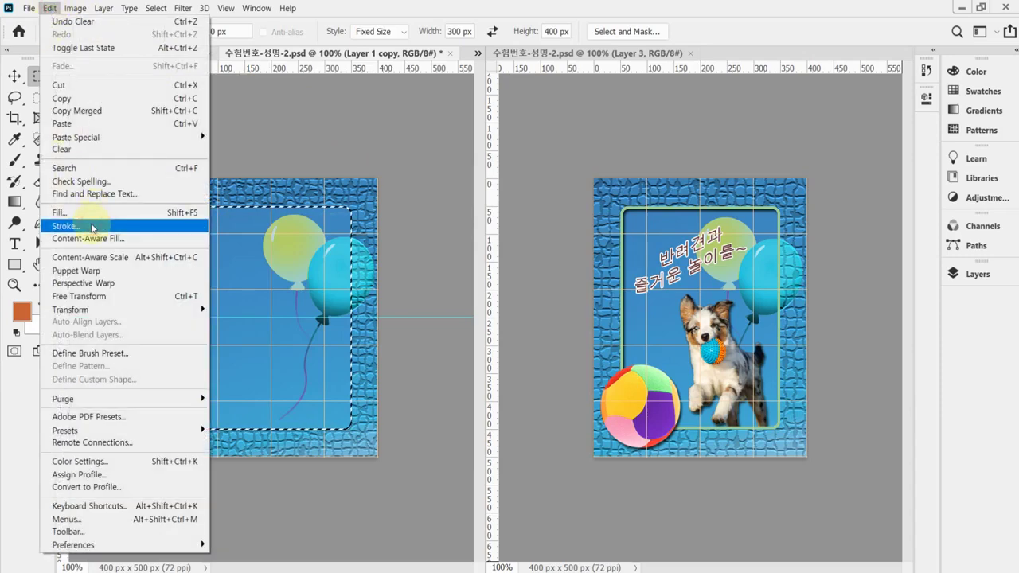
pyautogui.click(92, 227)
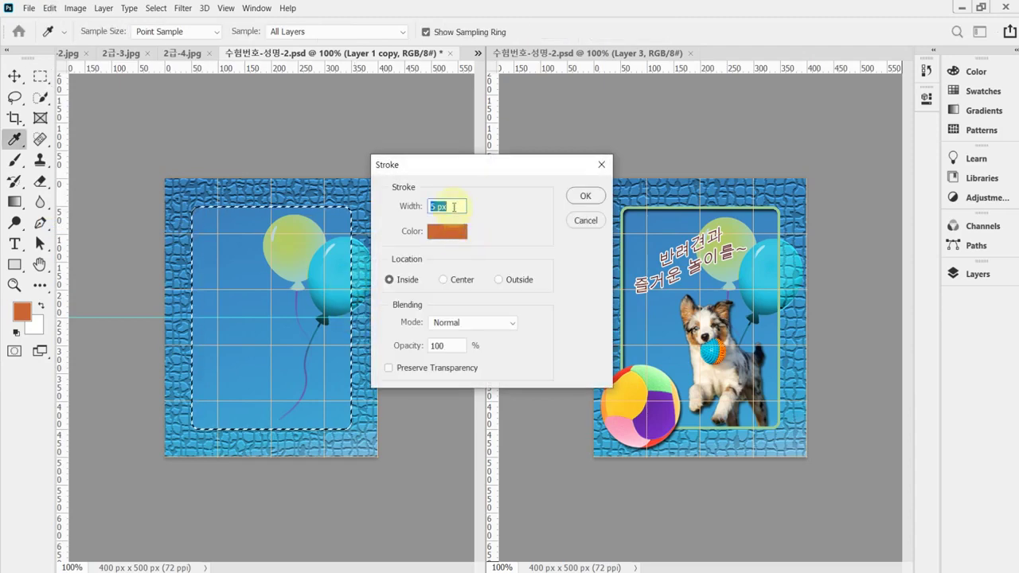
pyautogui.click(449, 233)
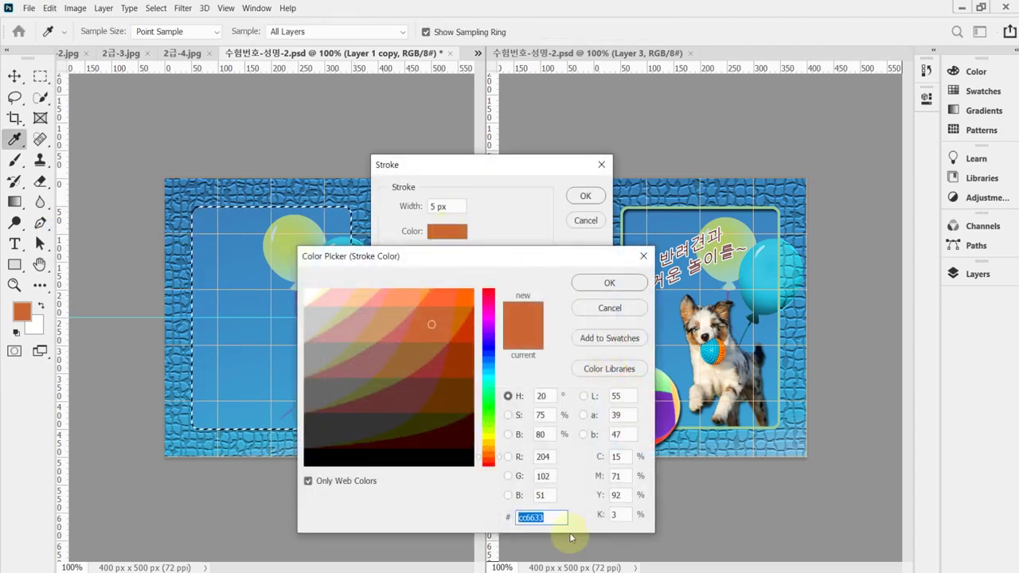
pyautogui.write('9c')
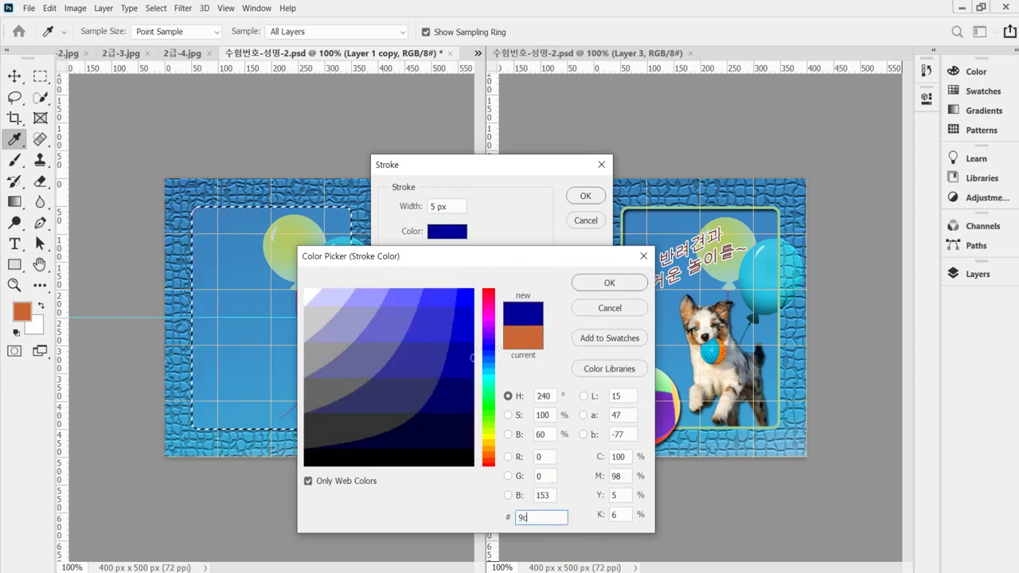
pyautogui.write('9')
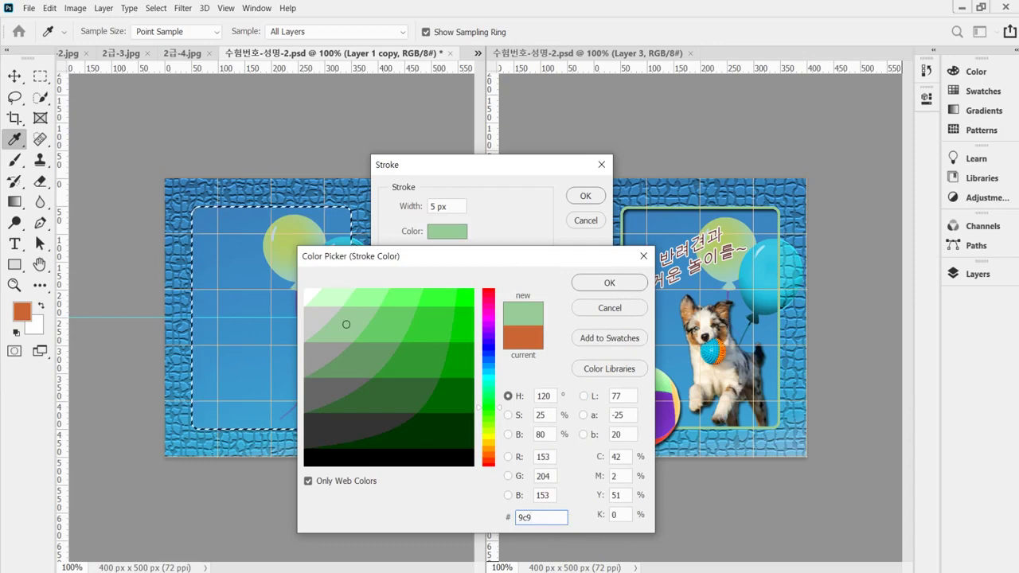
pyautogui.press('Return')
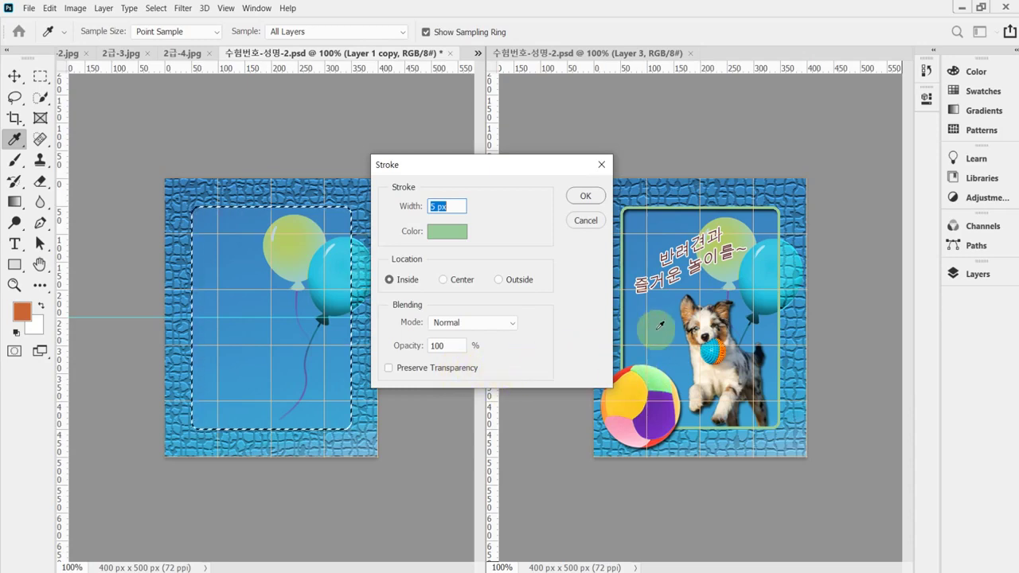
pyautogui.click(586, 196)
pyautogui.press('m')
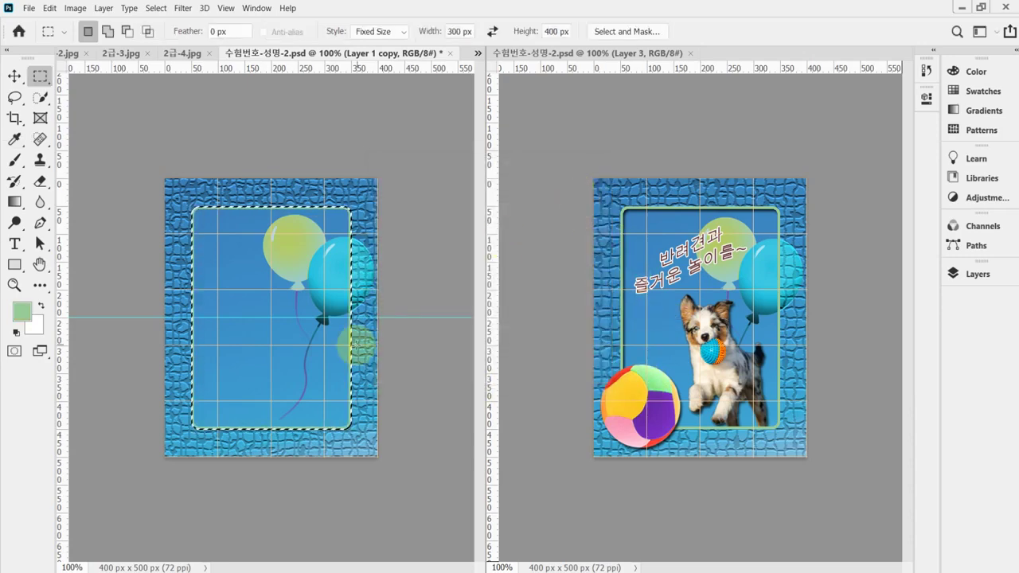
# - Deselect the rounded area and save the poster
pyautogui.moveTo(331, 316); pyautogui.dragTo(345, 309)
pyautogui.hotkey('ctrl', 'd')
pyautogui.hotkey('ctrl', 's')
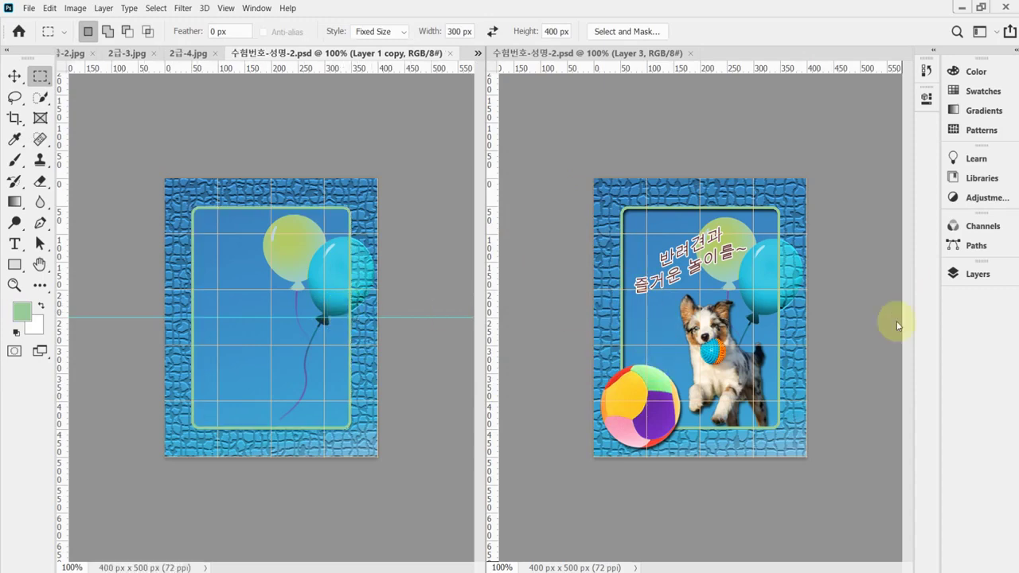
# - Add a drop shadow to the tiled frame layer with a 120° angle, 5 px distance and 5 px size, and save the poster
pyautogui.click(979, 274)
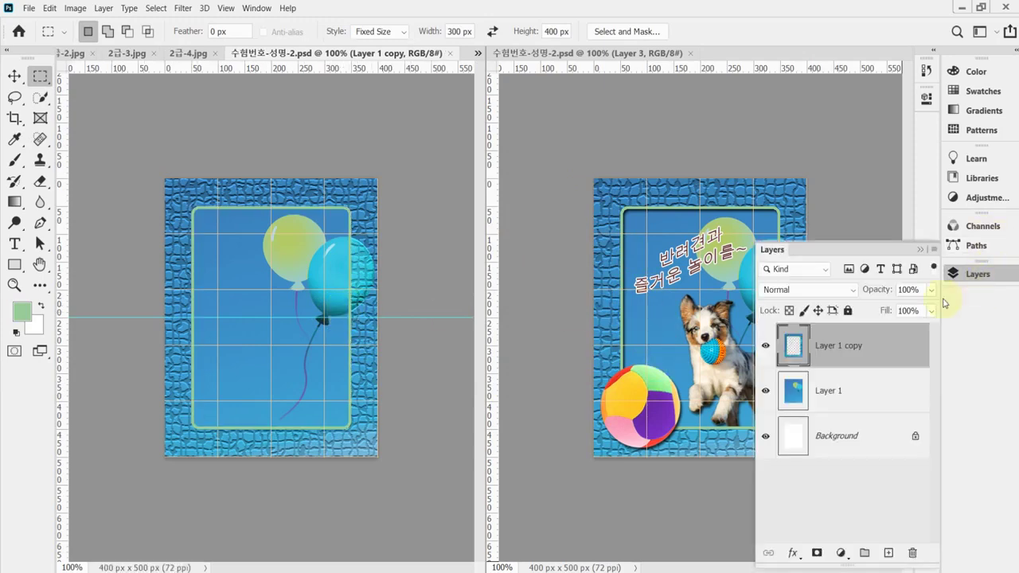
pyautogui.click(793, 554)
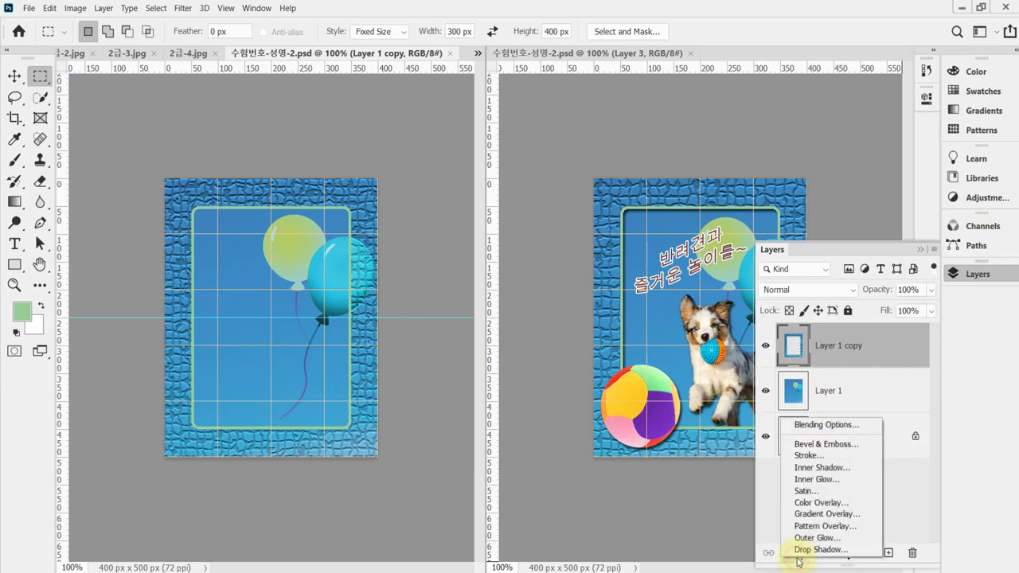
pyautogui.click(798, 557)
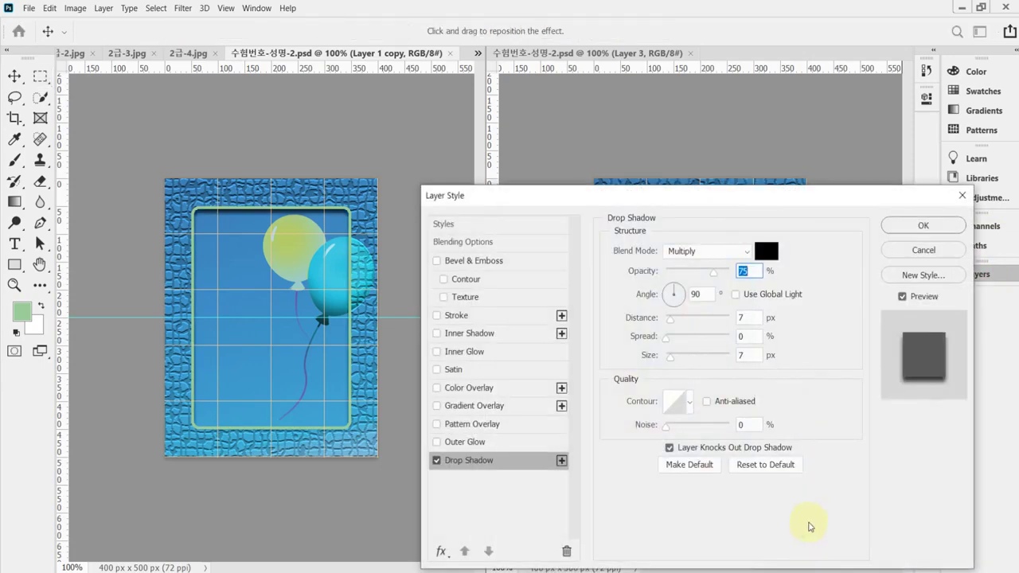
pyautogui.doubleClick(704, 295)
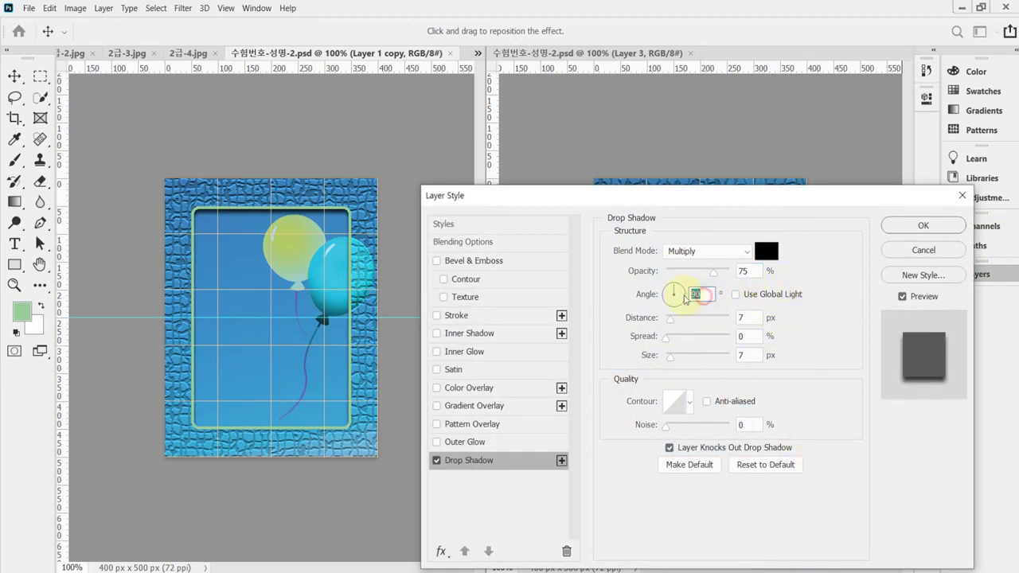
pyautogui.write('120')
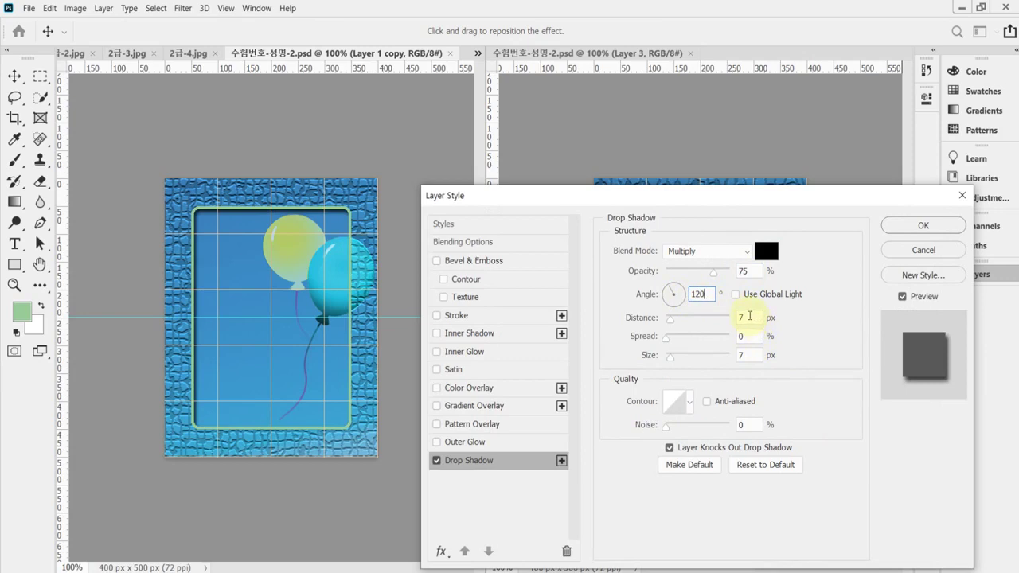
pyautogui.doubleClick(752, 320)
pyautogui.write('5')
pyautogui.press('Tab')
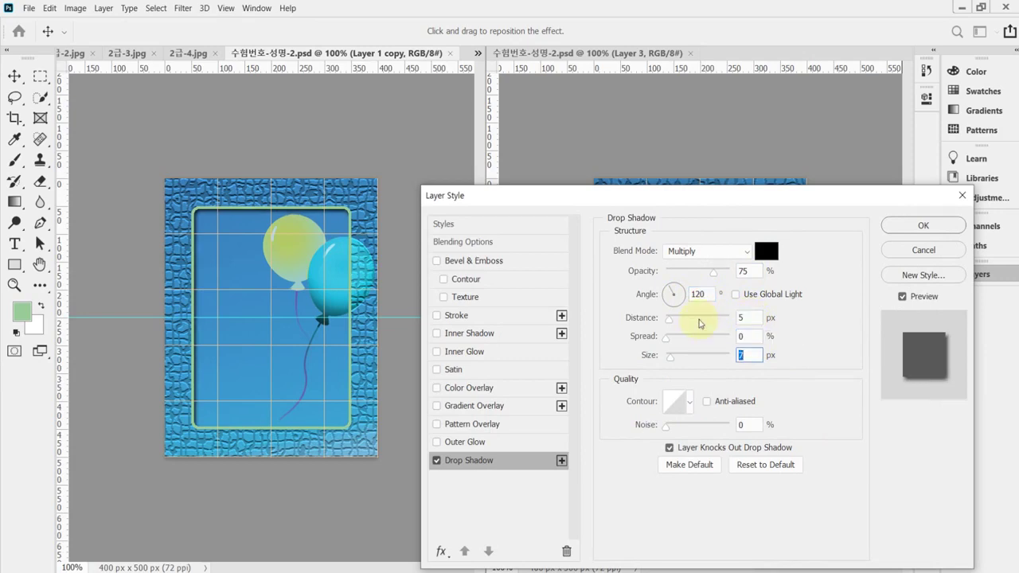
pyautogui.press('Return')
pyautogui.press('m')
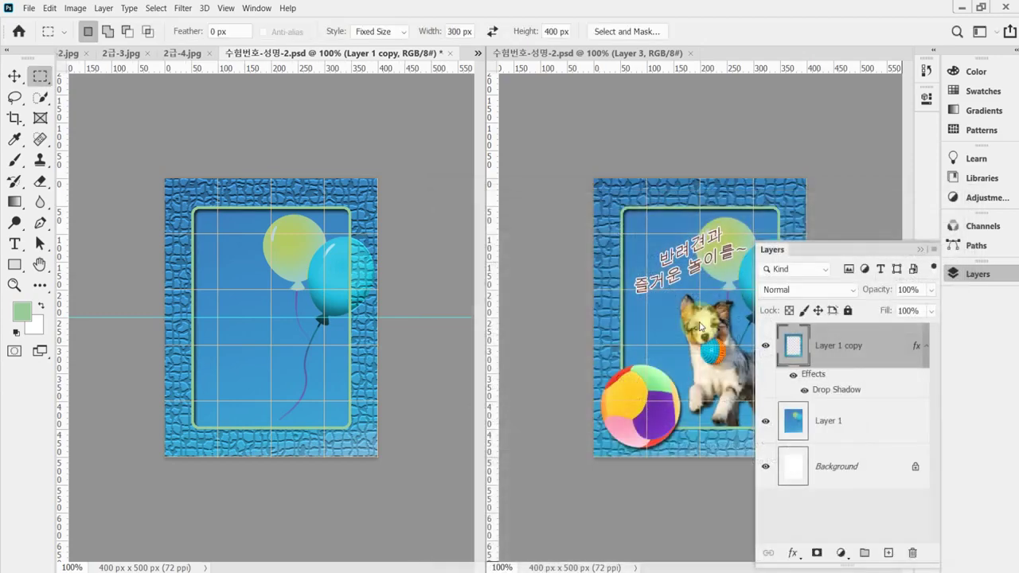
pyautogui.hotkey('ctrl', 's')
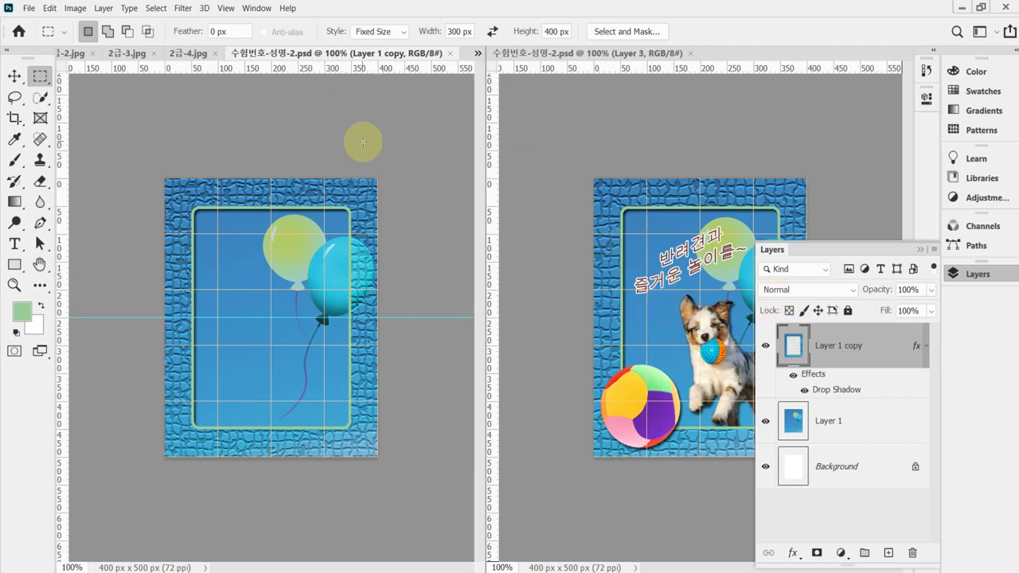
# - Select the whole ball in 2급-3.jpg with the Quick Selection tool and copy it into the poster 수험번호-성명-2.psd
pyautogui.click(146, 58)
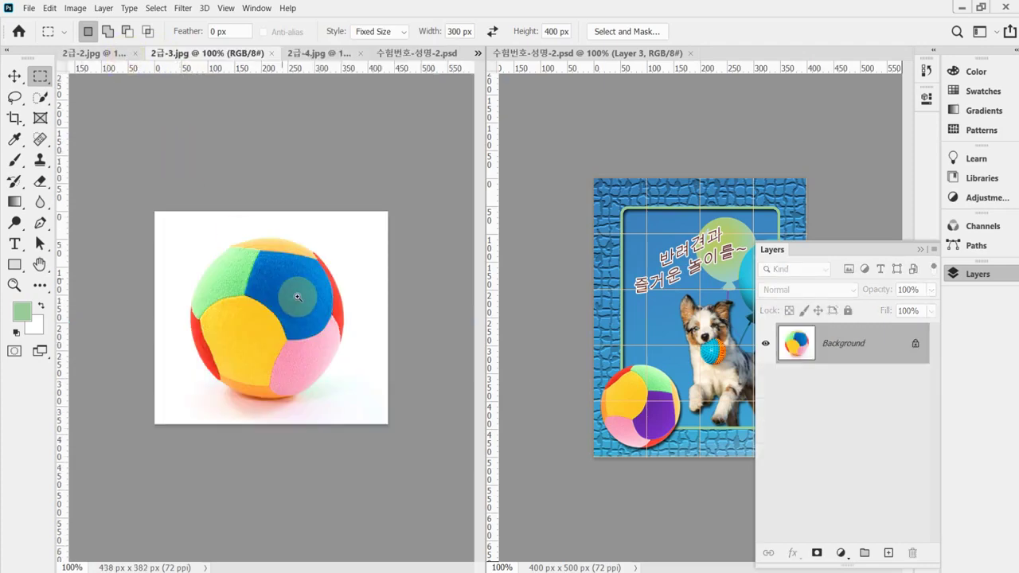
pyautogui.scroll(1, 319, 309)
pyautogui.moveTo(205, 319); pyautogui.dragTo(237, 283)
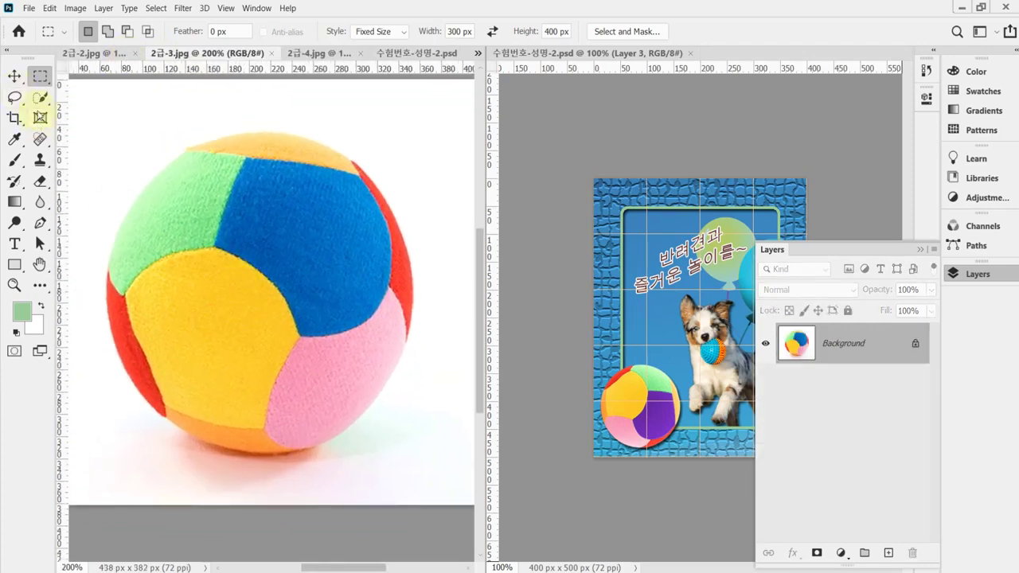
pyautogui.click(40, 97)
pyautogui.rightClick(40, 97)
pyautogui.click(119, 107)
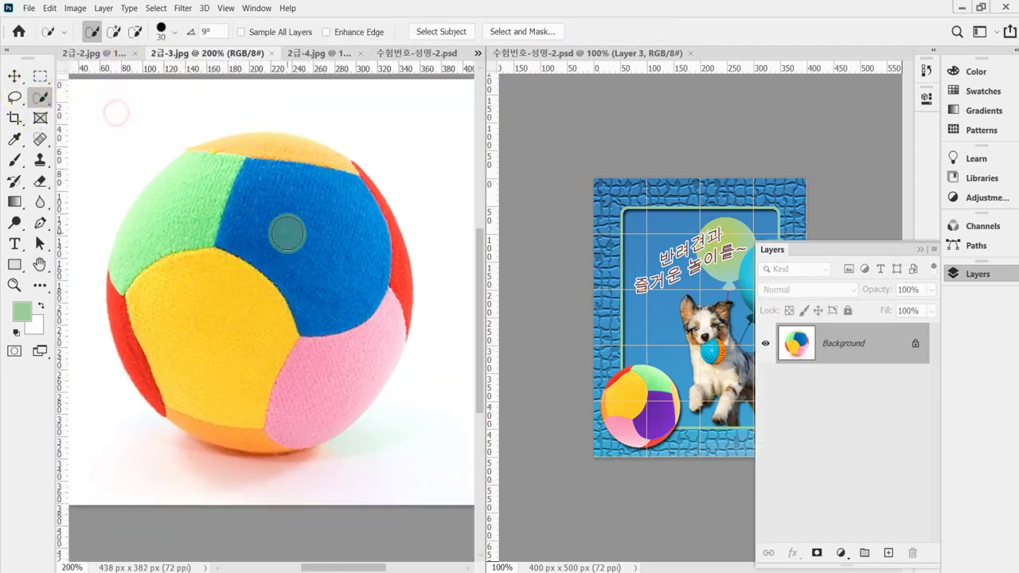
pyautogui.moveTo(211, 371)
pyautogui.mouseDown()
pyautogui.moveTo(188, 260)
pyautogui.moveTo(211, 191)
pyautogui.moveTo(281, 190)
pyautogui.moveTo(354, 320)
pyautogui.moveTo(287, 388)
pyautogui.moveTo(182, 337)
pyautogui.moveTo(155, 236)
pyautogui.moveTo(217, 169)
pyautogui.moveTo(285, 165)
pyautogui.mouseUp()
pyautogui.moveTo(135, 318)
pyautogui.mouseDown()
pyautogui.moveTo(156, 360)
pyautogui.moveTo(202, 411)
pyautogui.moveTo(278, 416)
pyautogui.moveTo(360, 293)
pyautogui.moveTo(365, 236)
pyautogui.moveTo(388, 275)
pyautogui.mouseUp()
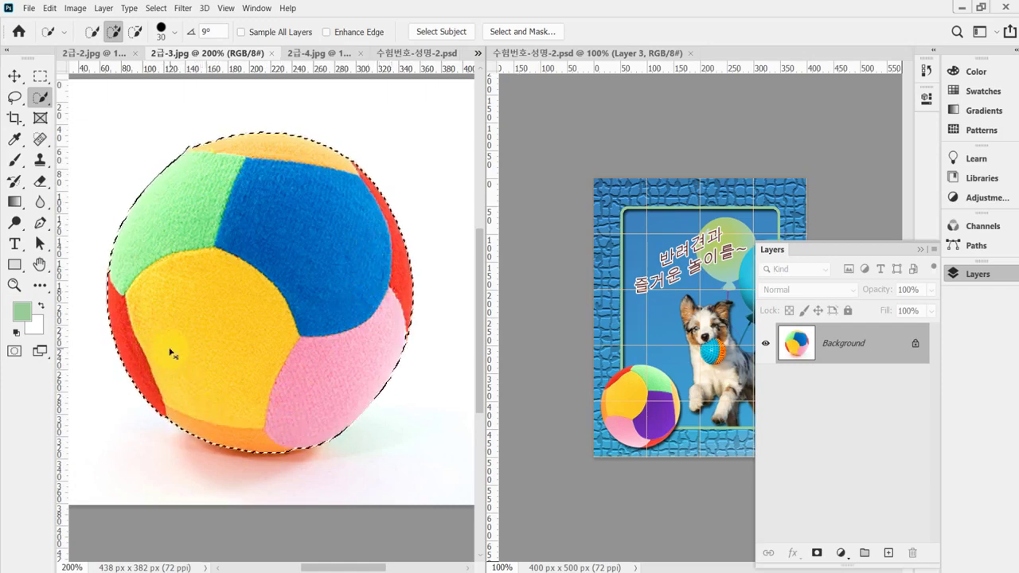
pyautogui.click(396, 52)
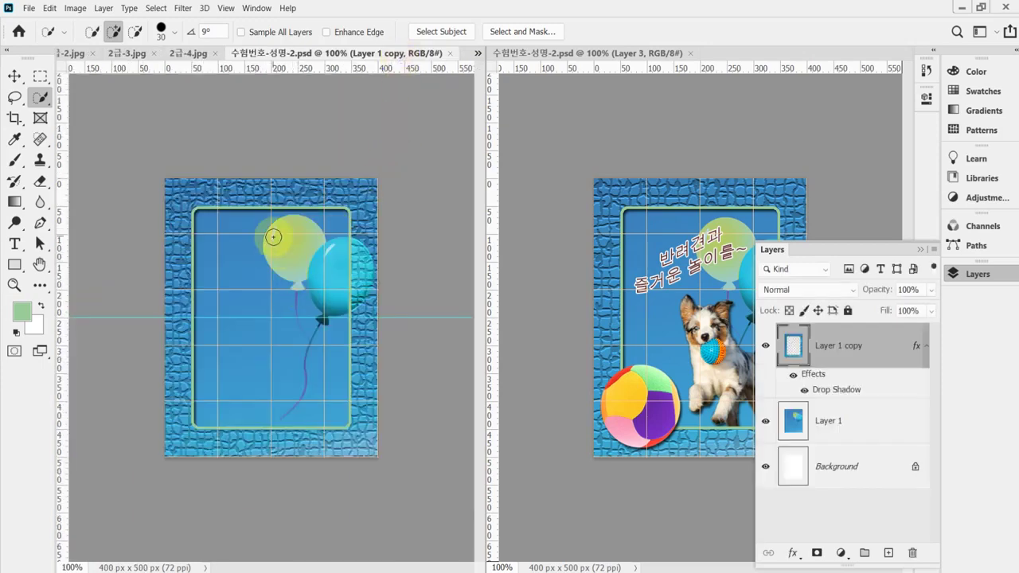
pyautogui.hotkey('ctrl', 'v')
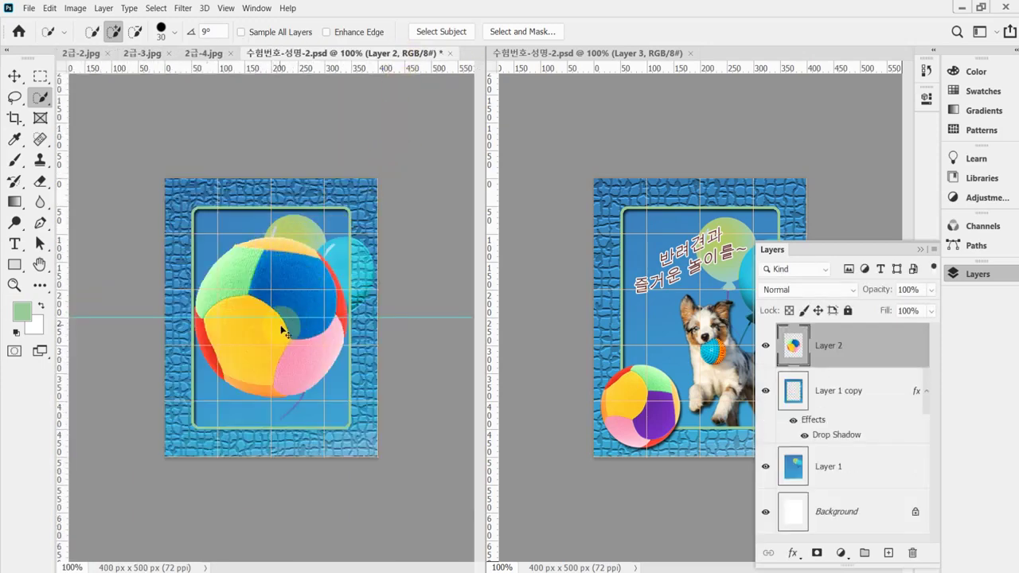
# - Scale the pasted ball to about 54%, rotated about 74°, over the frame's lower-left corner, and save the poster
pyautogui.hotkey('ctrl', 't')
pyautogui.moveTo(351, 233); pyautogui.dragTo(248, 391)
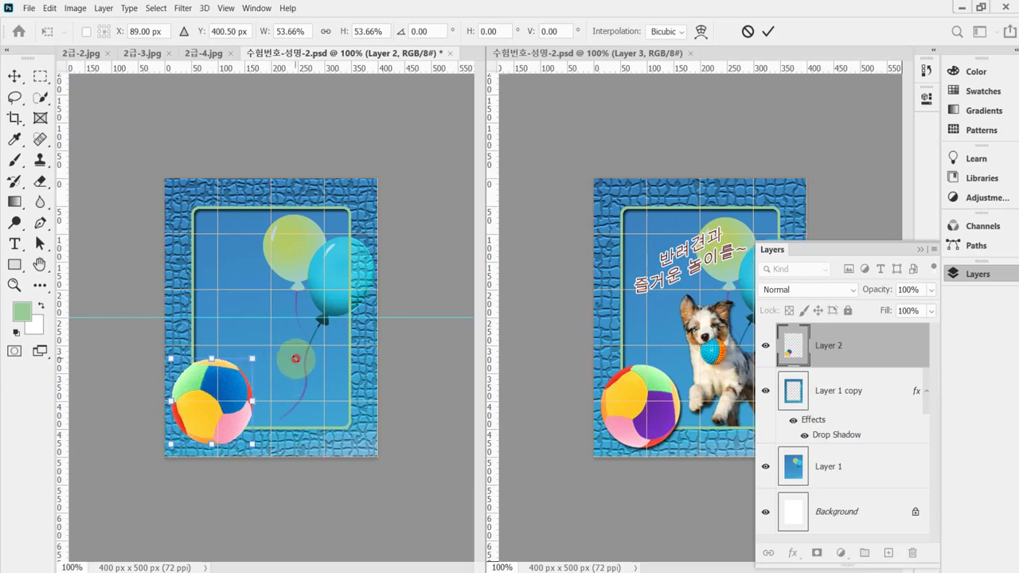
pyautogui.moveTo(295, 359); pyautogui.dragTo(289, 449)
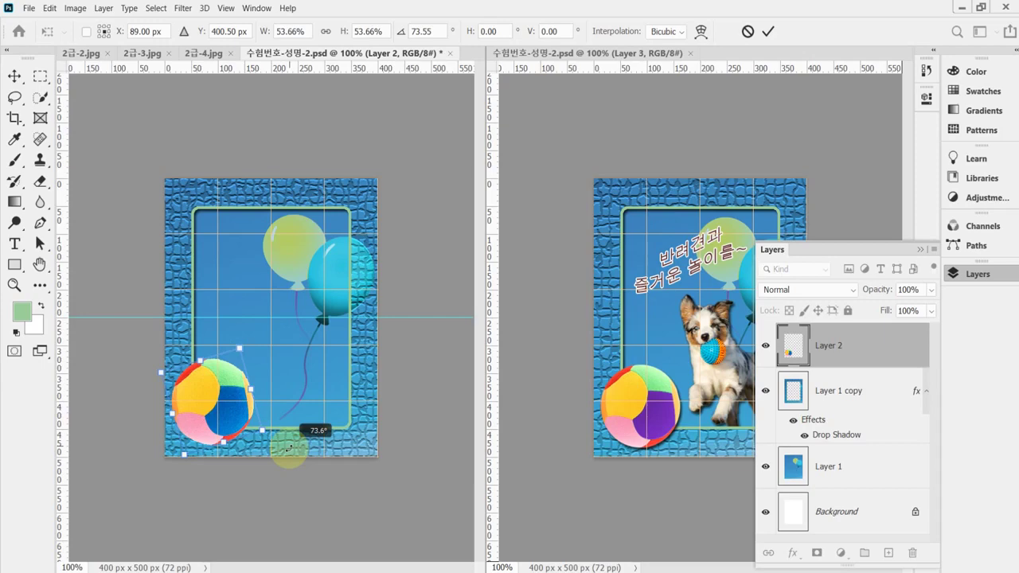
pyautogui.moveTo(288, 449); pyautogui.dragTo(288, 449)
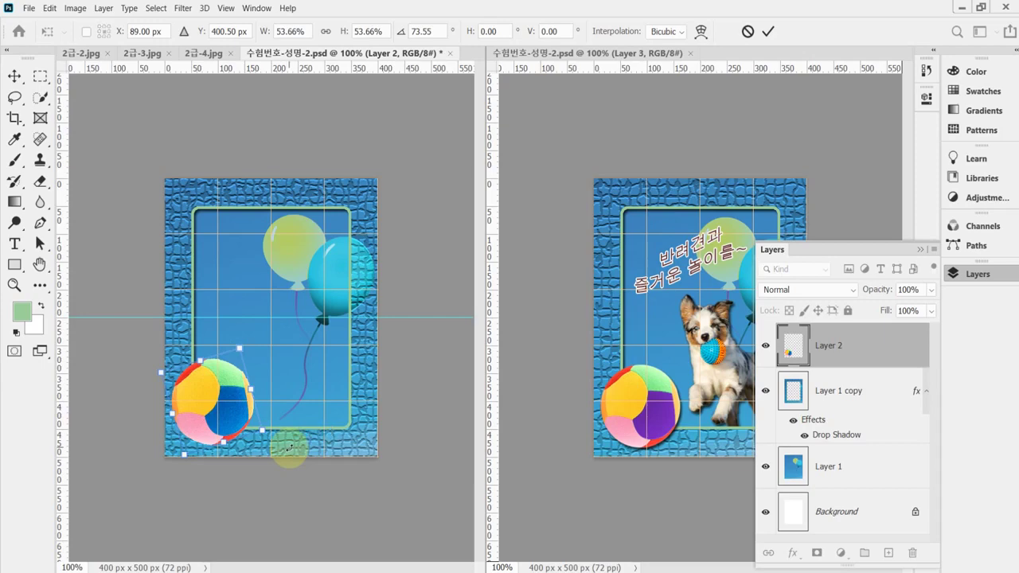
pyautogui.press('w')
pyautogui.hotkey('ctrl', 's')
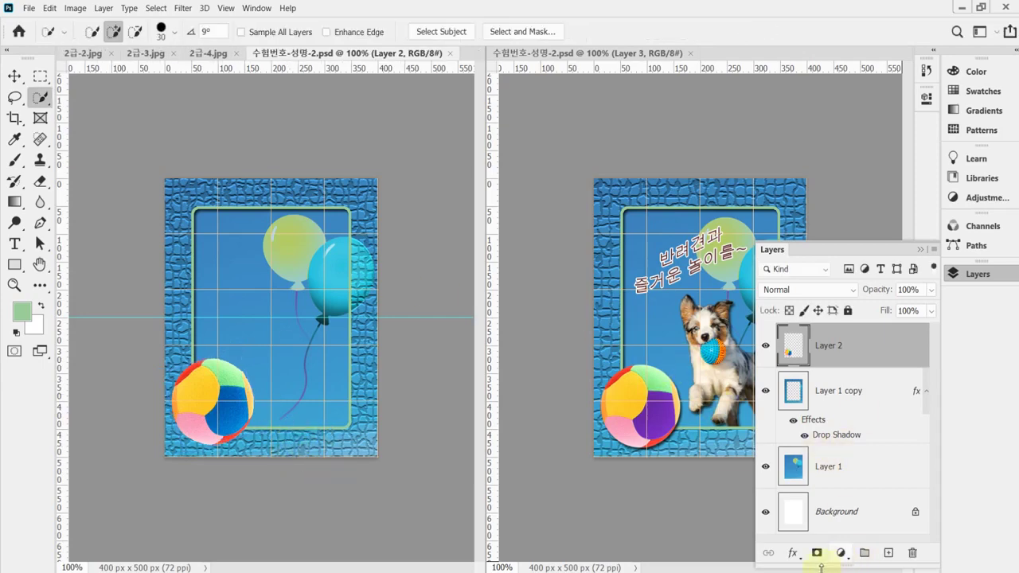
# - Add a drop shadow to the ball layer with a 120° angle, 5 px distance and 5 px size
pyautogui.click(793, 552)
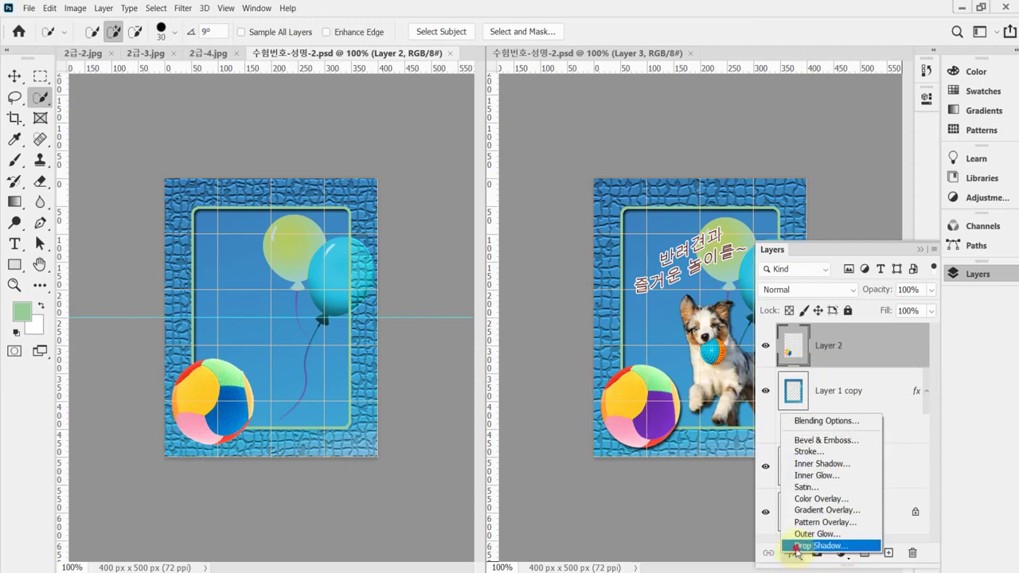
pyautogui.press('Escape')
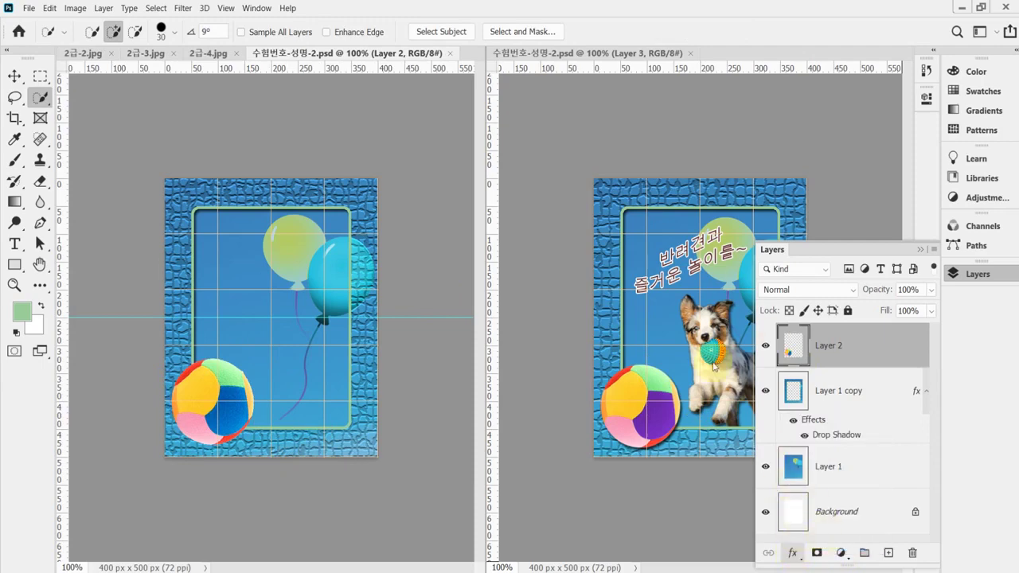
pyautogui.click(755, 317)
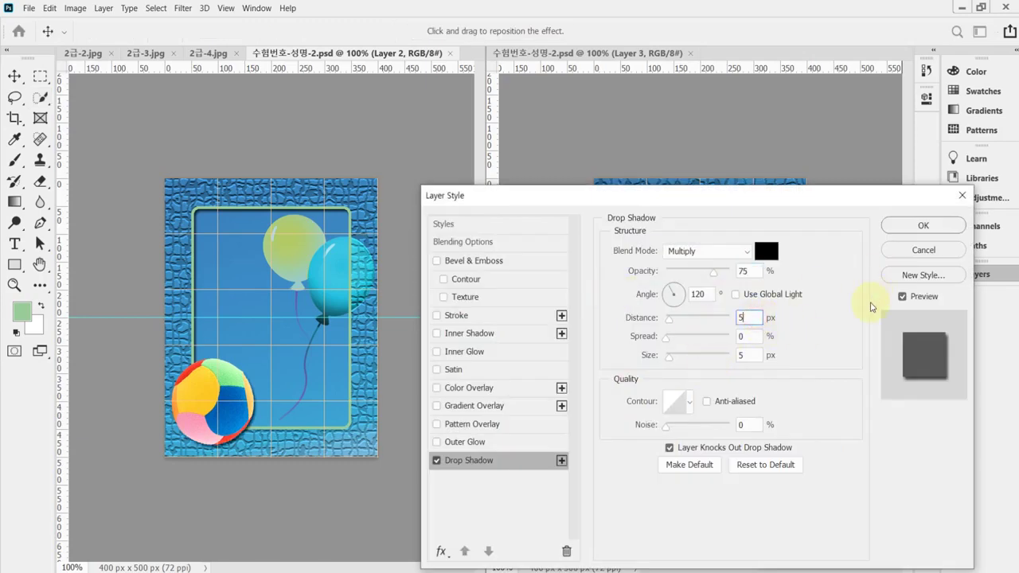
pyautogui.click(910, 225)
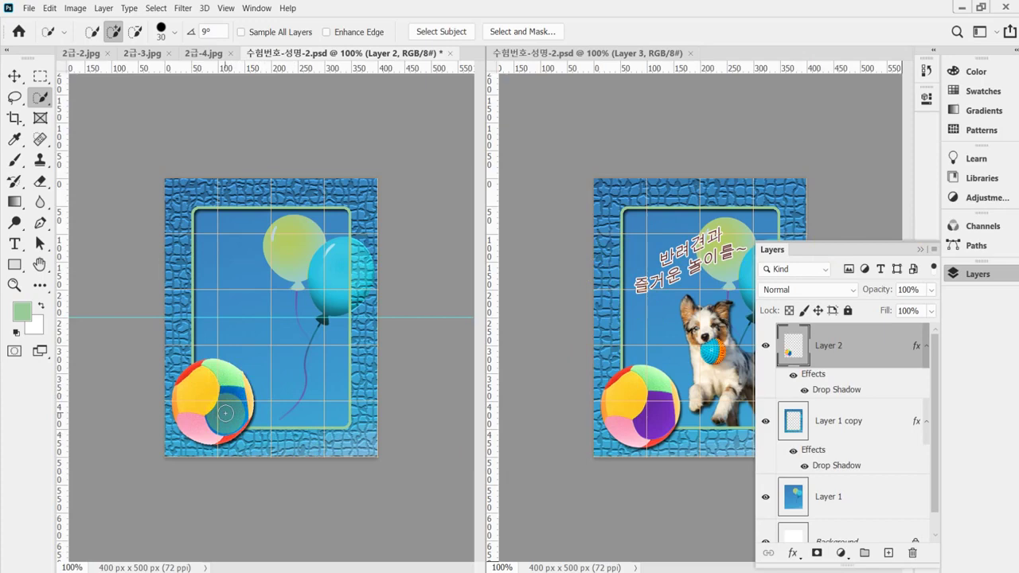
# - Select the ball's blue panel with the Quick Selection tool and add a Hue/Saturation adjustment layer for it
pyautogui.moveTo(225, 413)
pyautogui.mouseDown()
pyautogui.moveTo(216, 422)
pyautogui.moveTo(231, 414)
pyautogui.mouseUp()
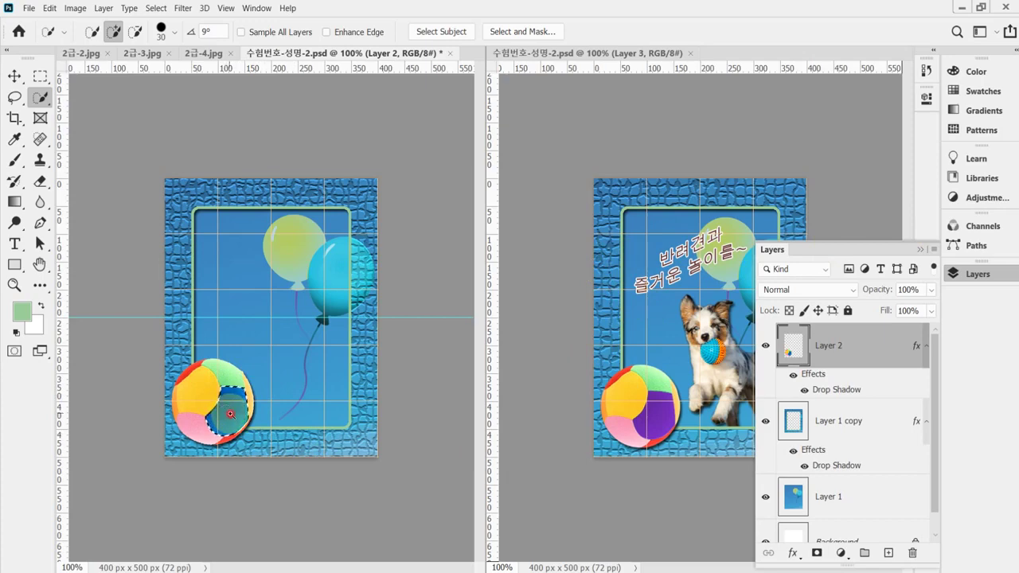
pyautogui.scroll(1, 230, 414)
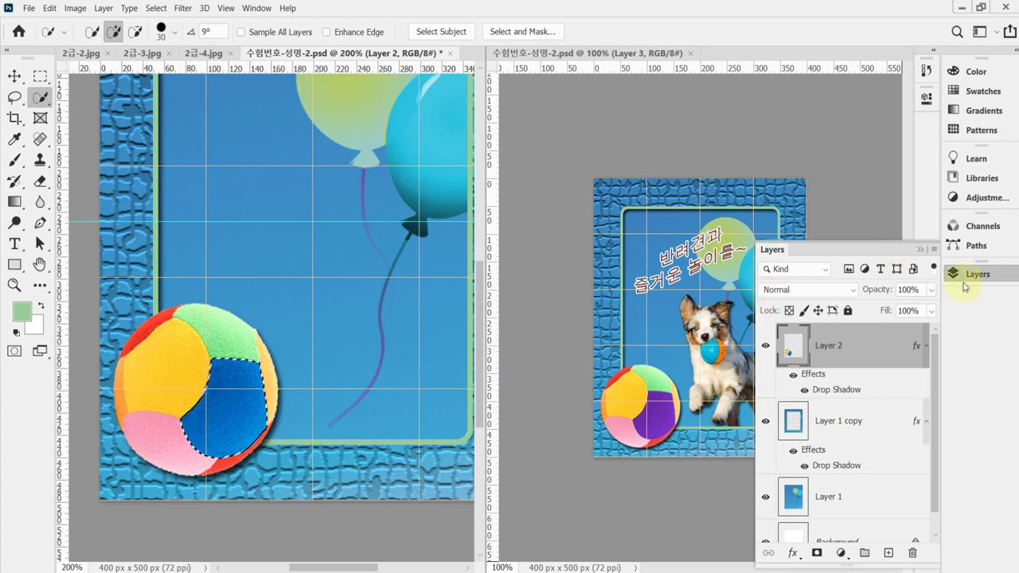
pyautogui.click(840, 553)
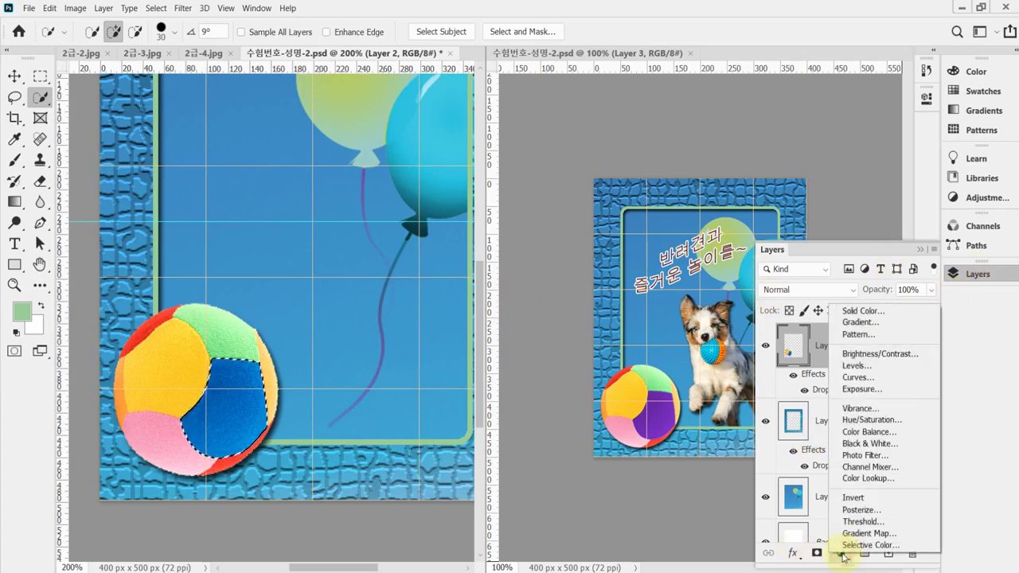
pyautogui.click(890, 424)
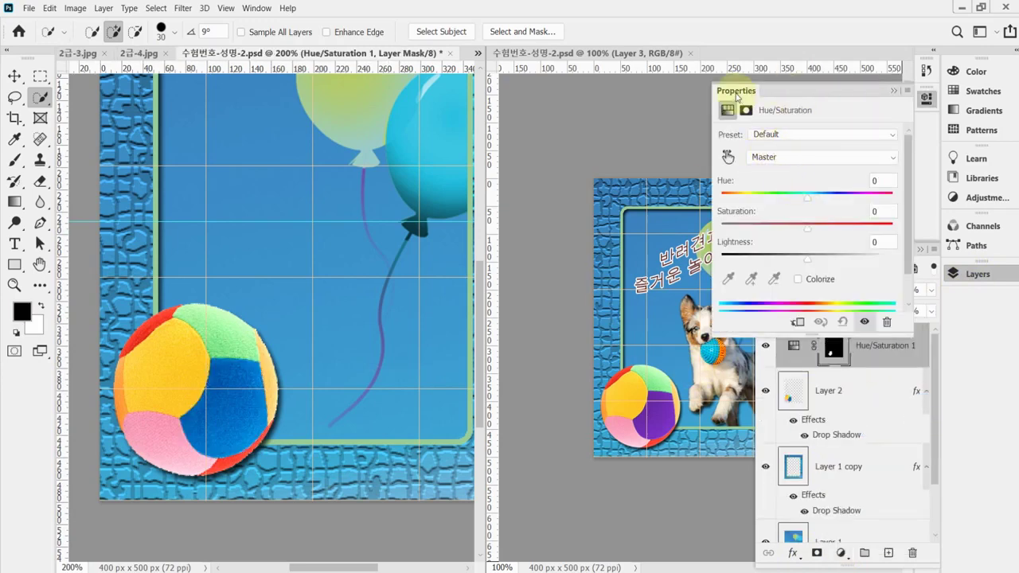
# - Colorize the ball's blue panel with hue 270, saturation 60 and lightness 10, save, and toggle the adjustment layer's visibility
pyautogui.click(799, 278)
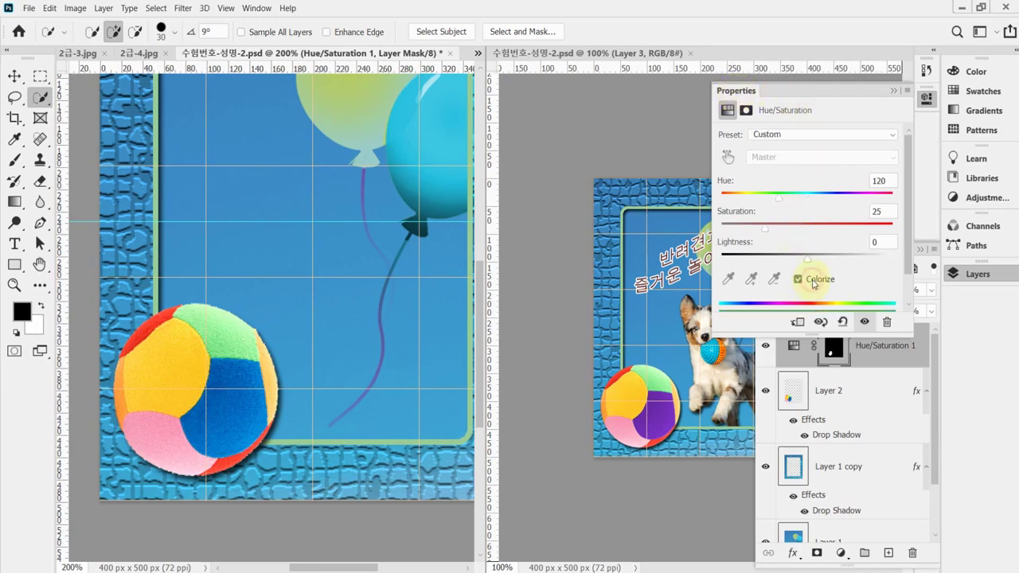
pyautogui.moveTo(774, 203); pyautogui.dragTo(852, 202)
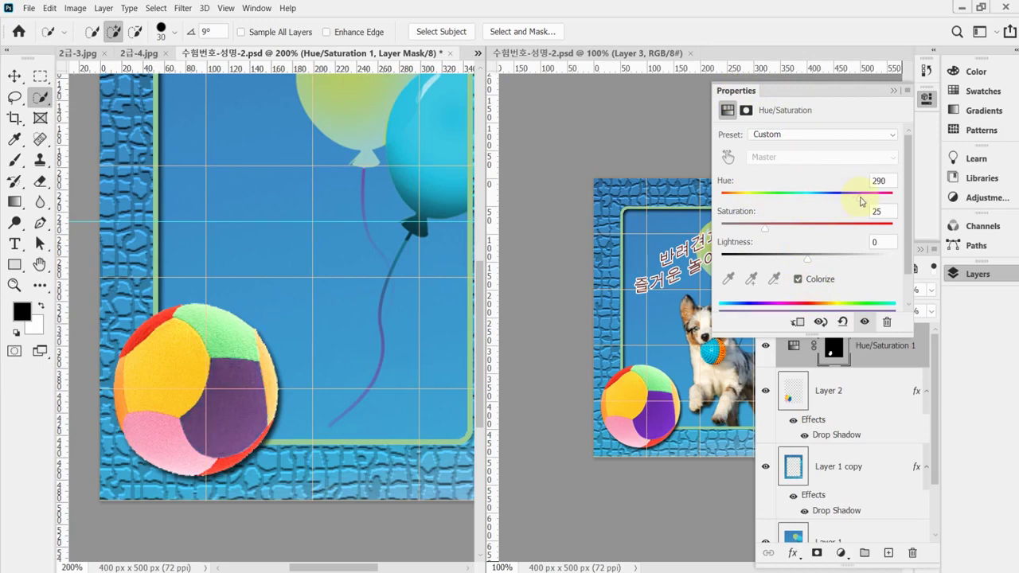
pyautogui.click(880, 181)
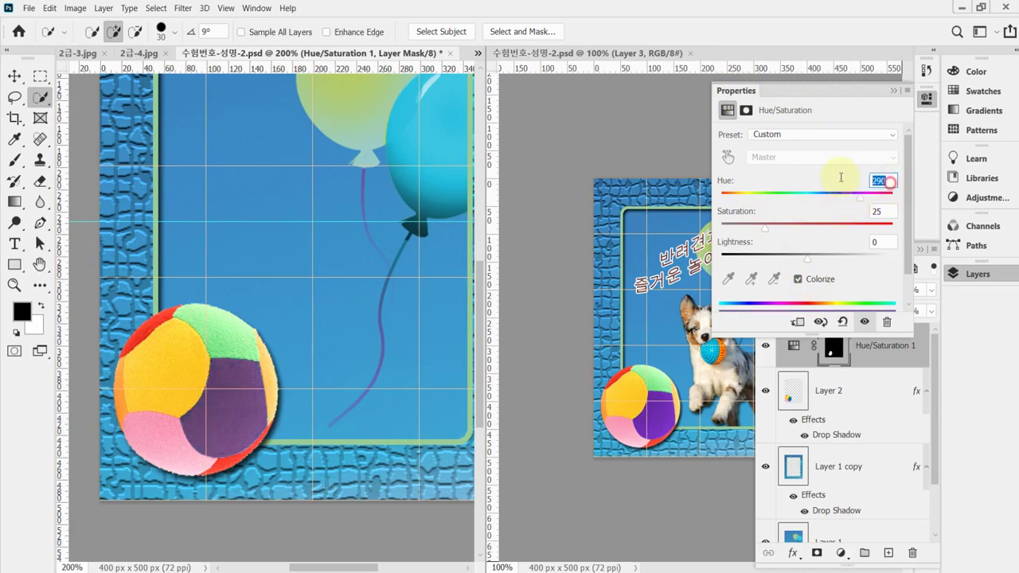
pyautogui.write('270')
pyautogui.press('Return')
pyautogui.press('Tab')
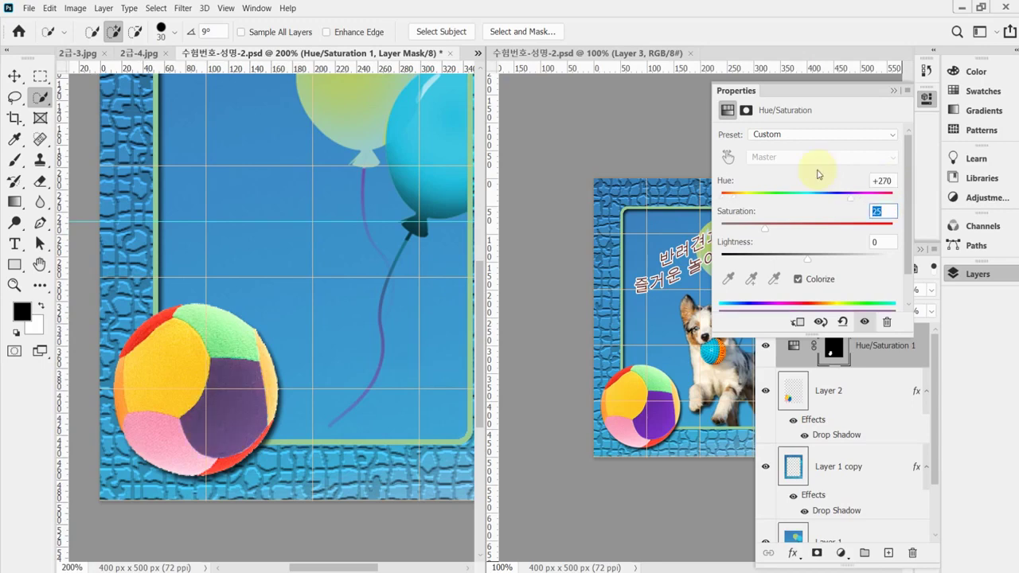
pyautogui.write('60')
pyautogui.press('Tab')
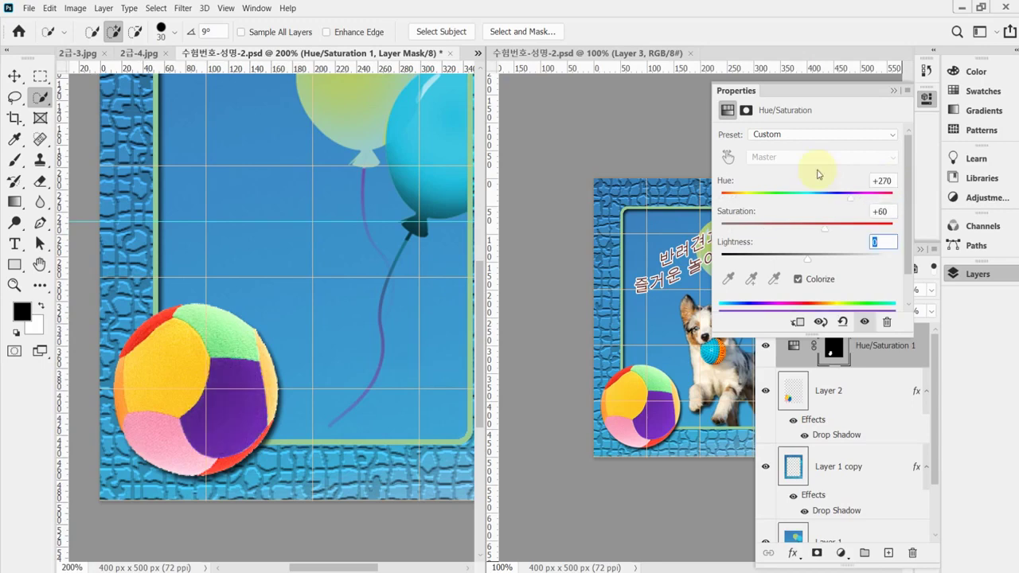
pyautogui.write('10')
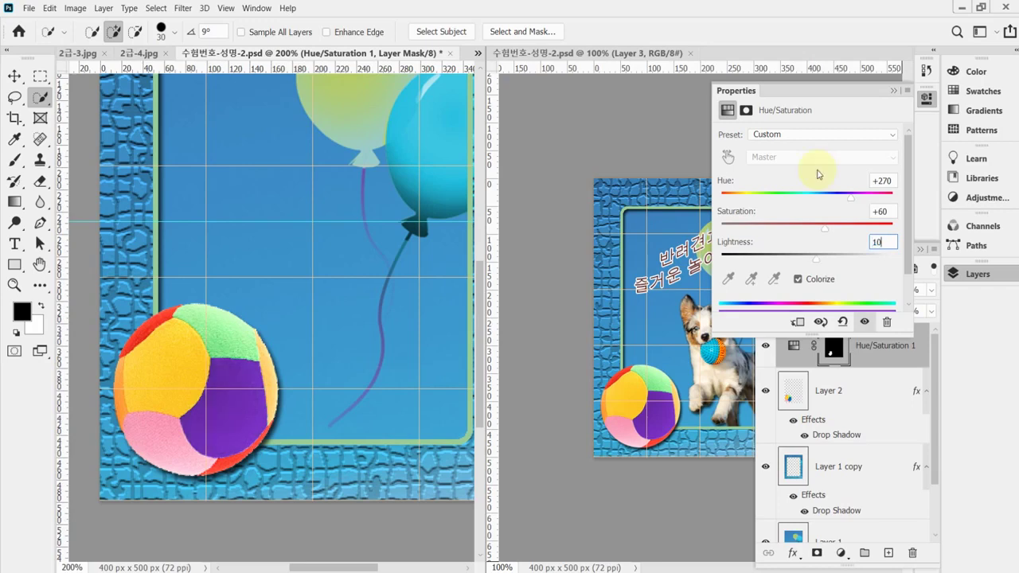
pyautogui.press('Return')
pyautogui.click(926, 97)
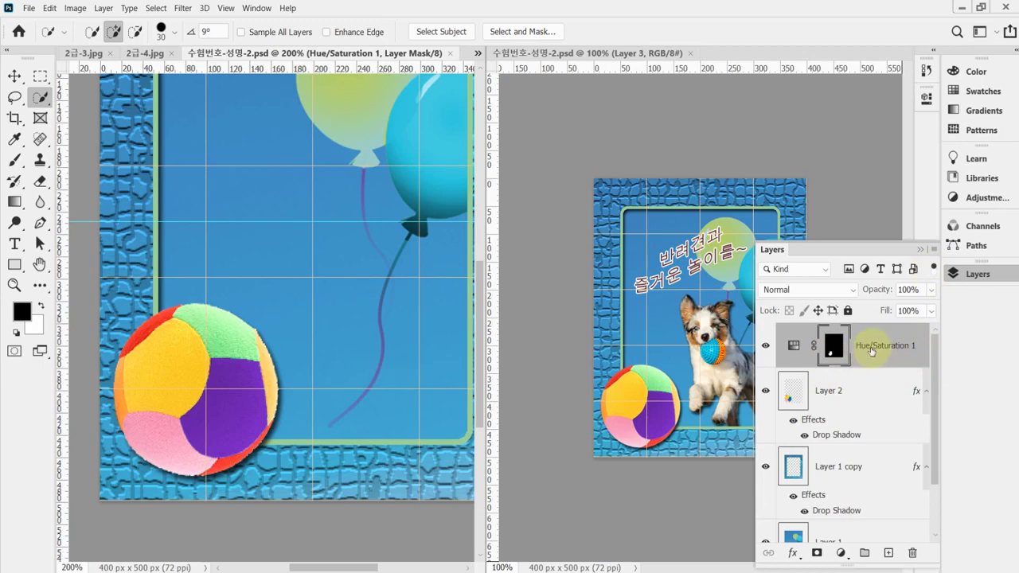
pyautogui.click(766, 347)
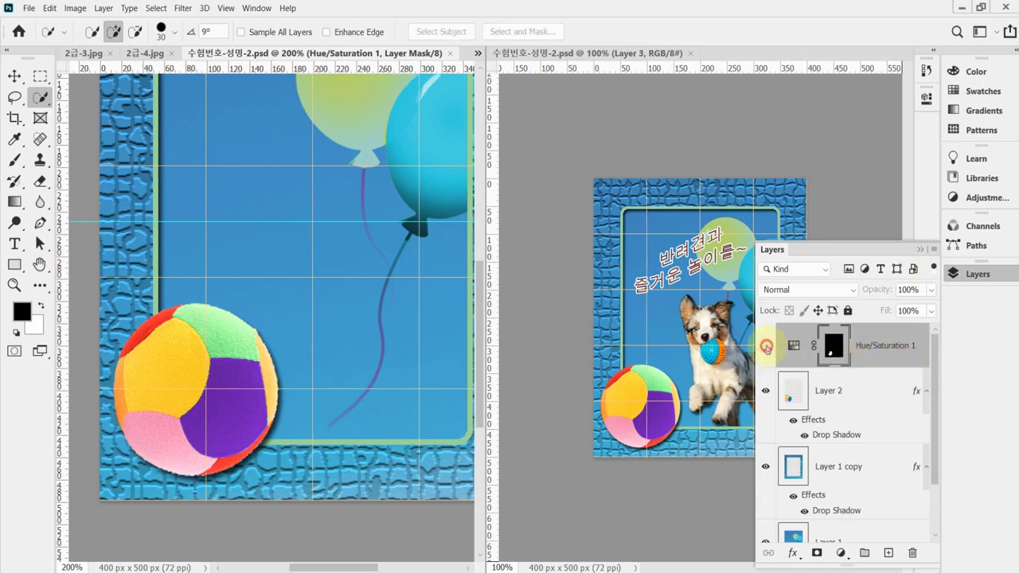
# - Show the Hue/Saturation adjustment layer again and switch to the dog photo 2급-4.jpg
pyautogui.click(765, 349)
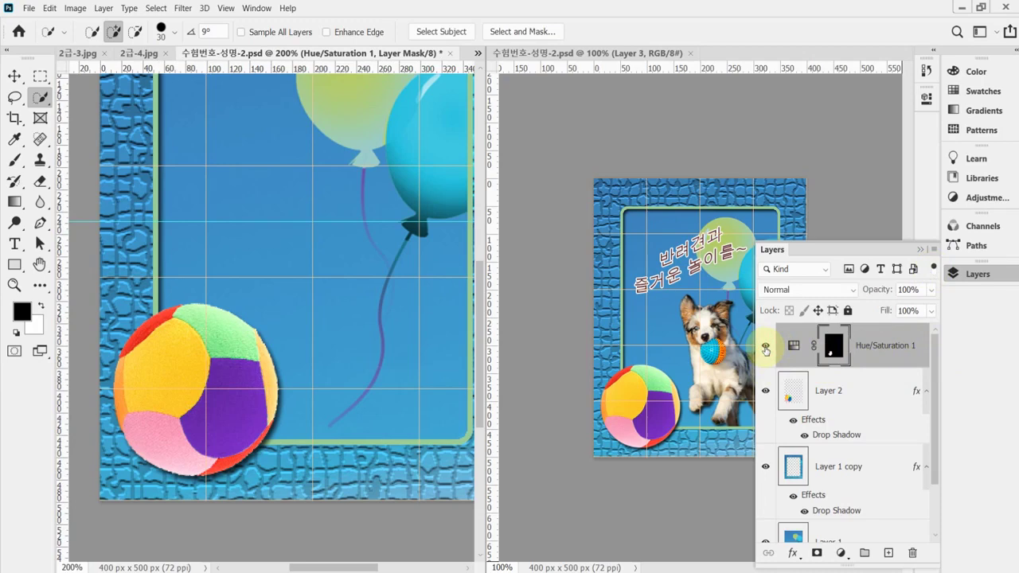
pyautogui.hotkey('ctrl', '-')
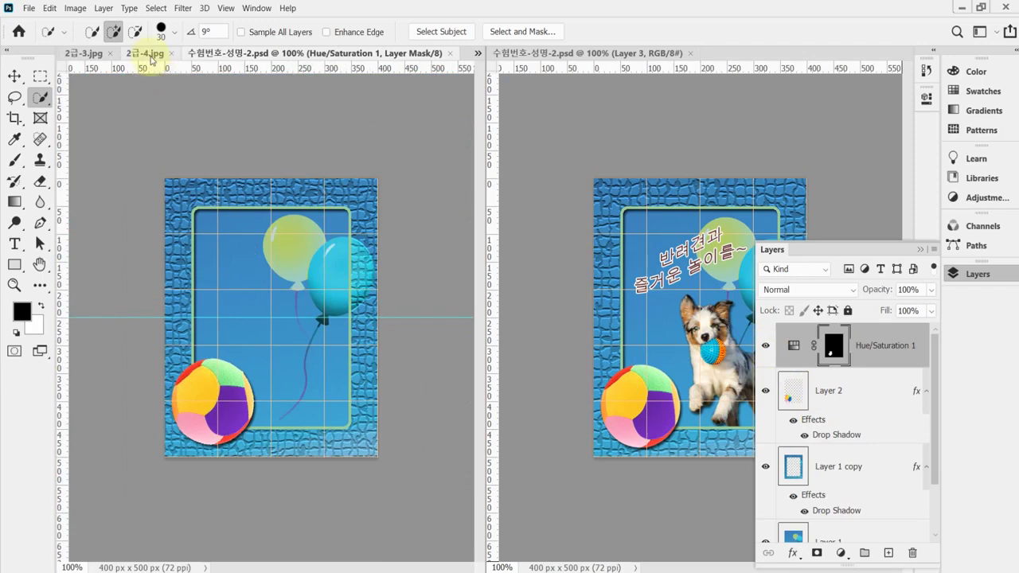
pyautogui.click(145, 52)
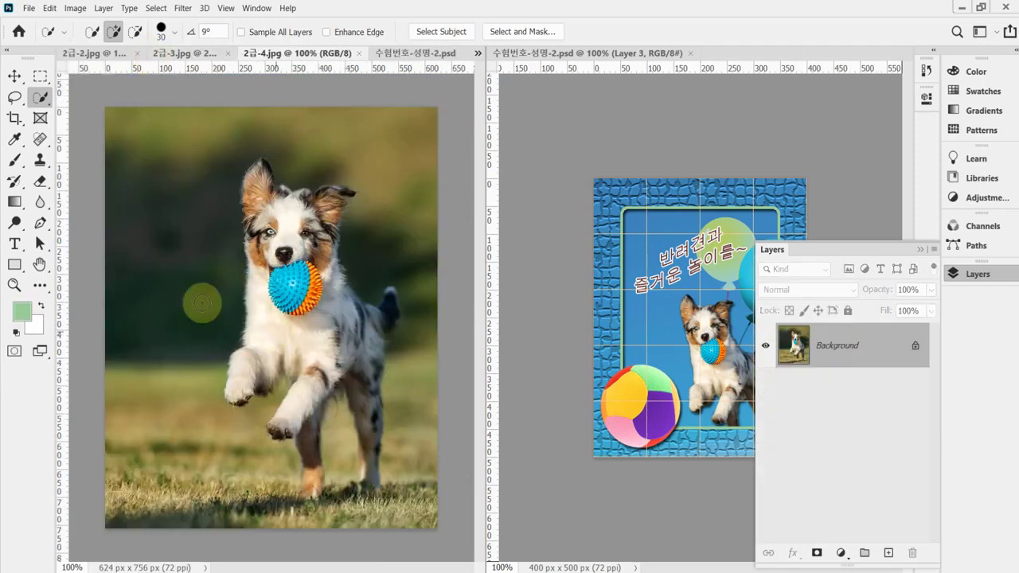
# - Choose the Object Selection tool and reset all tools to their default settings
pyautogui.click(16, 75)
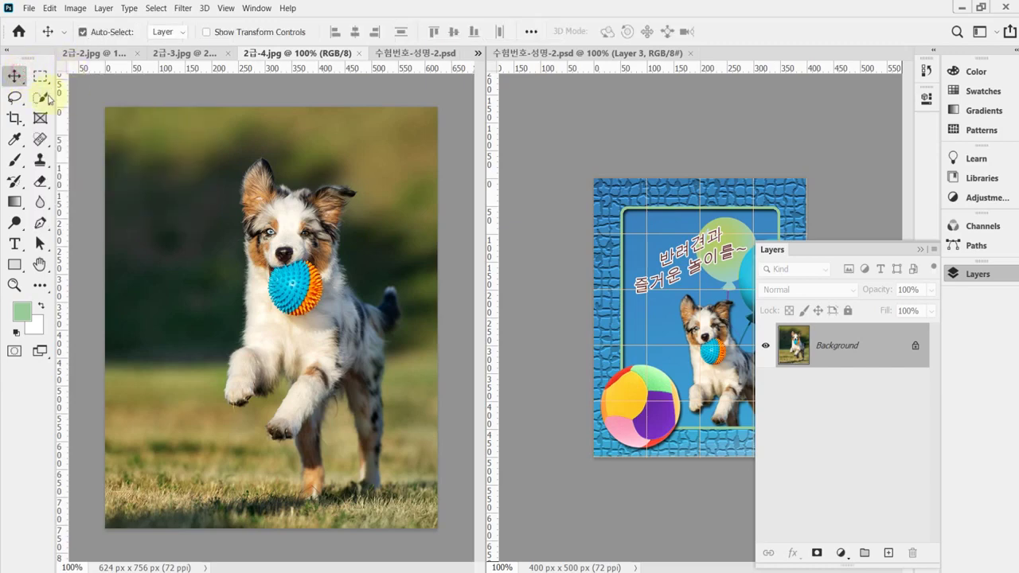
pyautogui.click(45, 97)
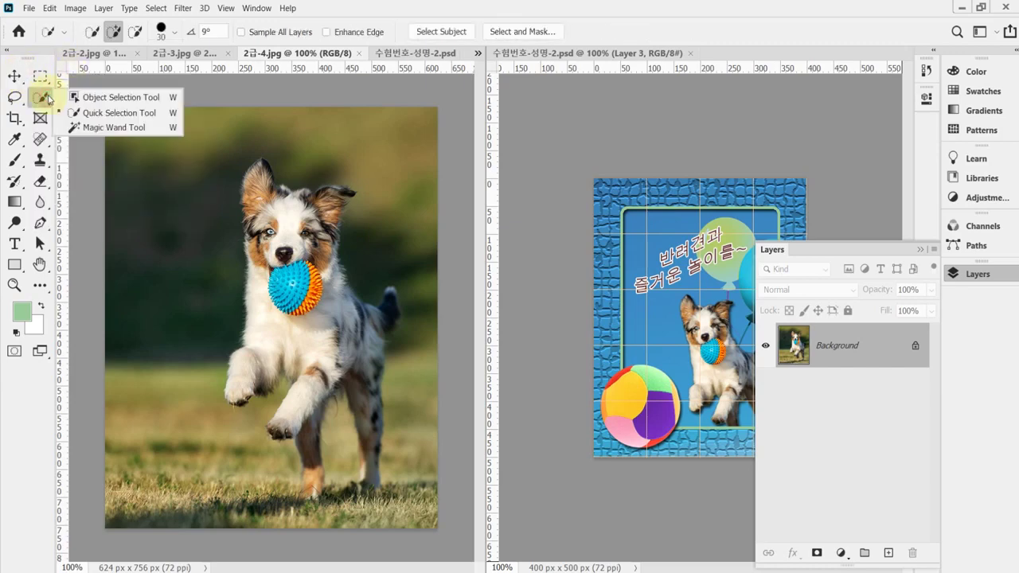
pyautogui.click(99, 100)
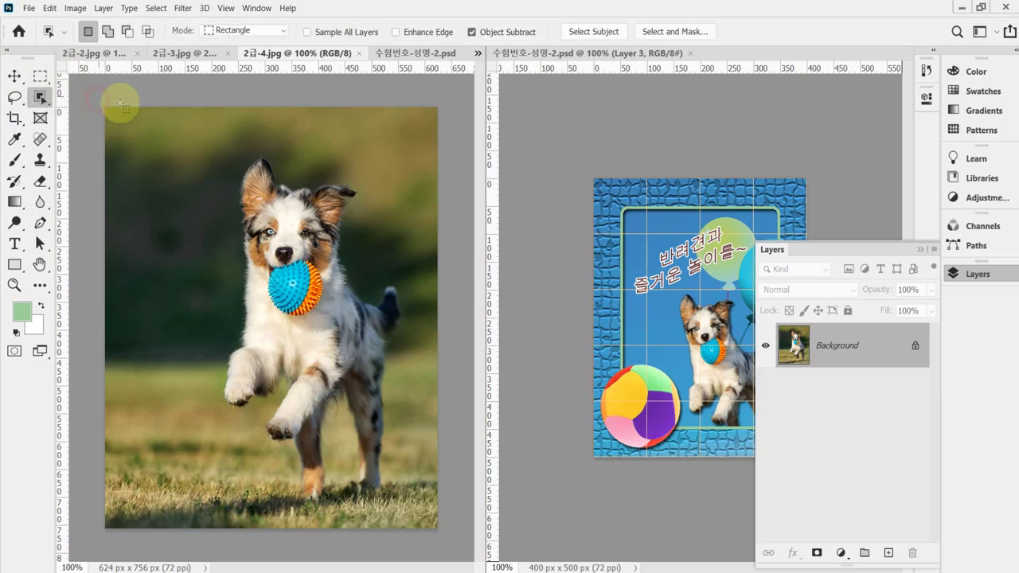
pyautogui.rightClick(48, 32)
pyautogui.click(99, 43)
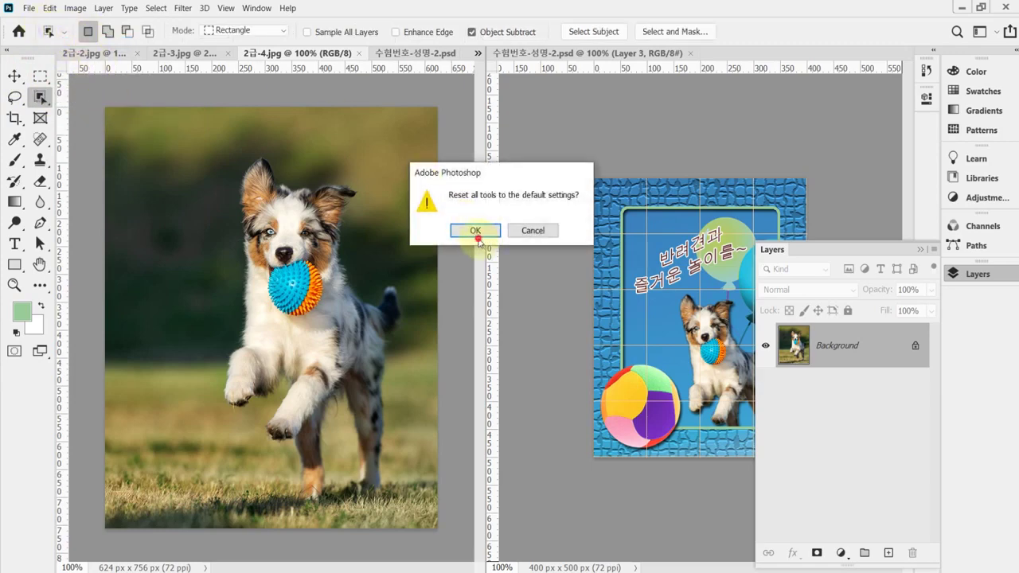
pyautogui.click(474, 231)
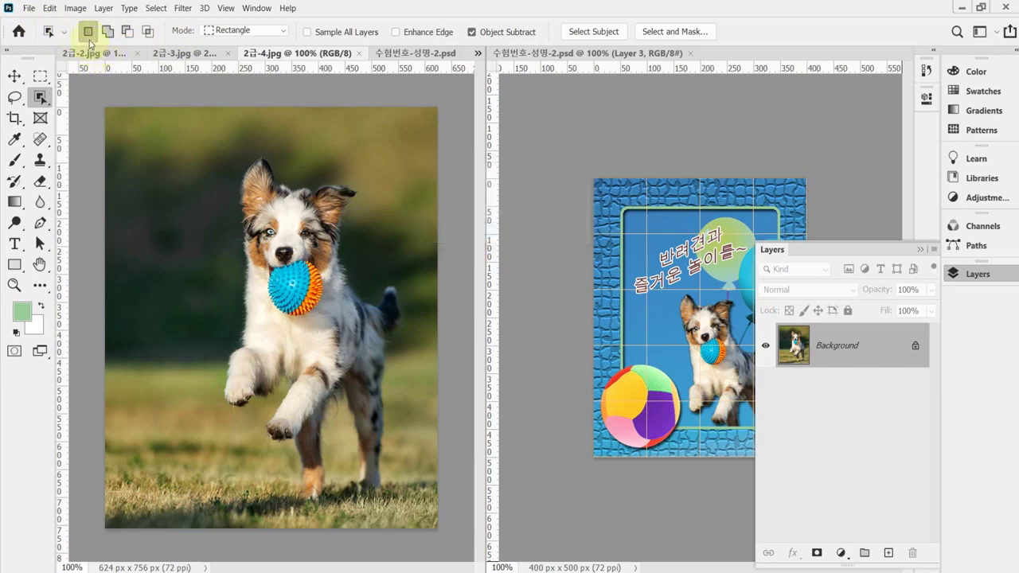
# - Select the whole dog with its ball using the Object Selection tool in Rectangle mode, and check the outline up close
pyautogui.click(211, 32)
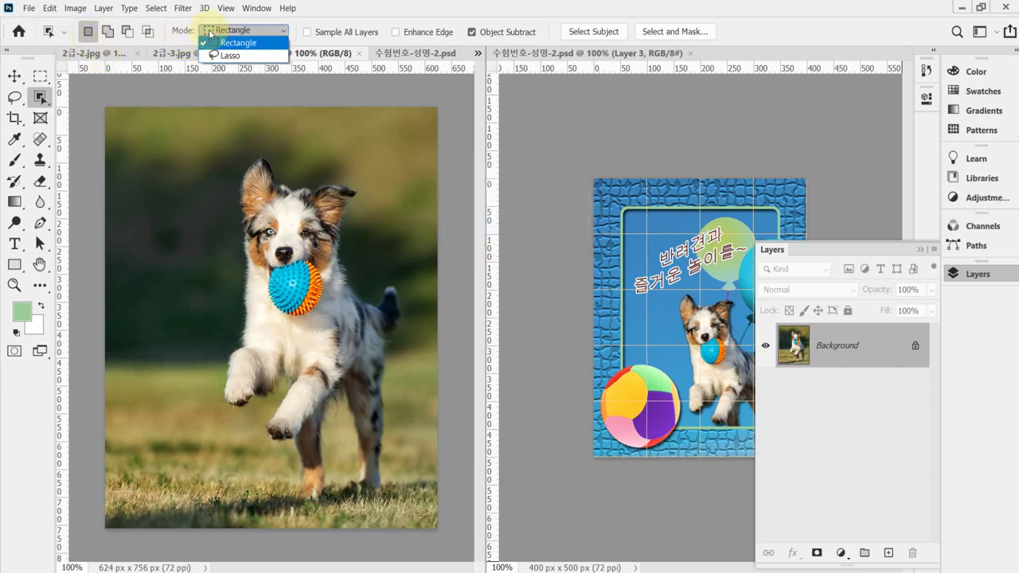
pyautogui.click(211, 32)
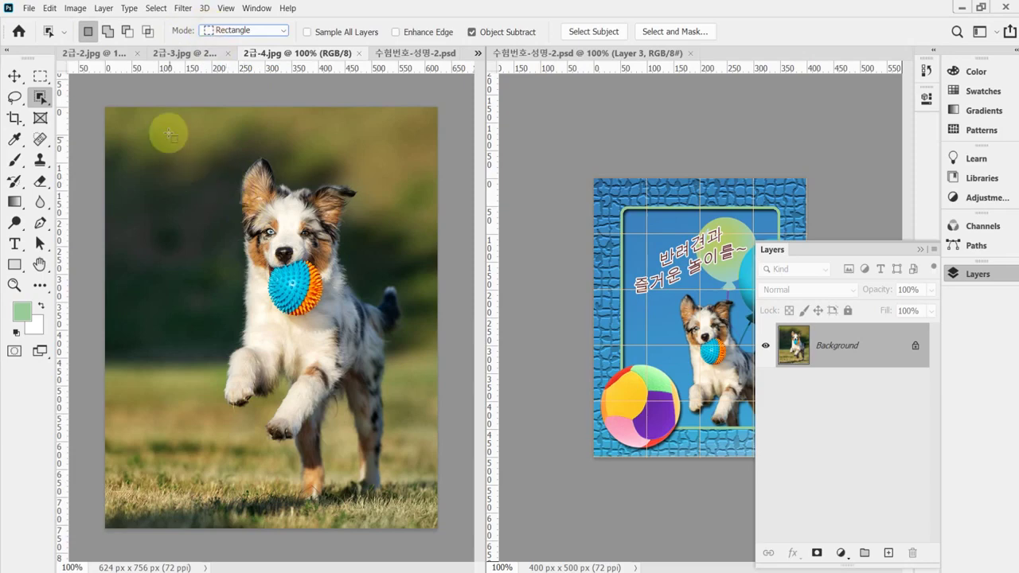
pyautogui.moveTo(168, 129); pyautogui.dragTo(411, 424)
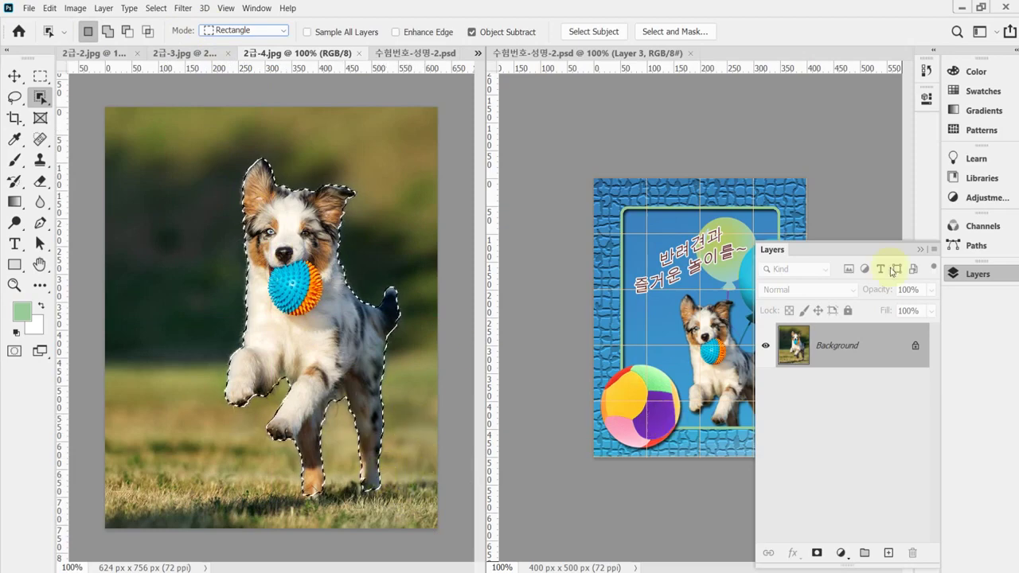
pyautogui.click(977, 275)
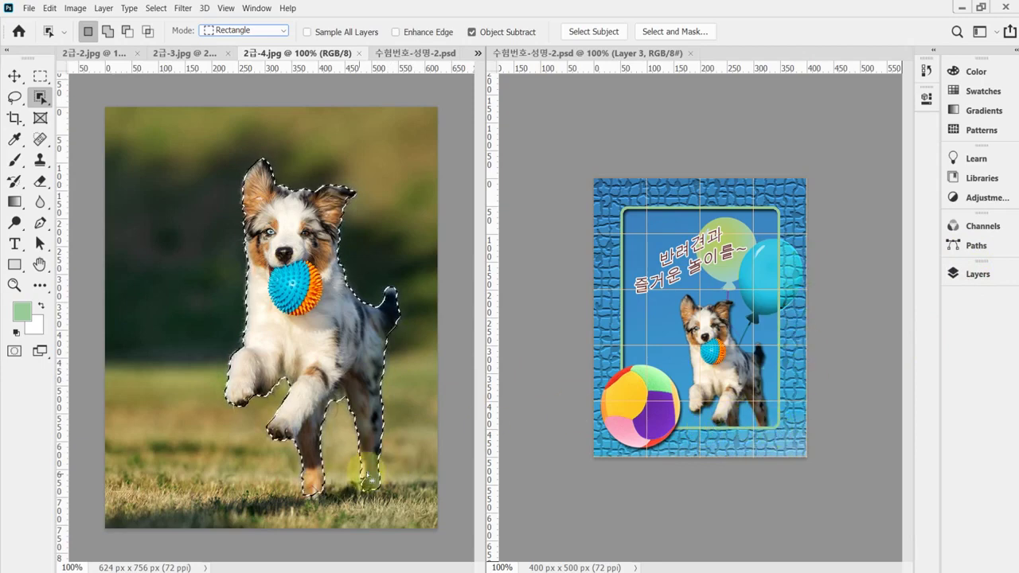
pyautogui.click(290, 235)
pyautogui.click(289, 236)
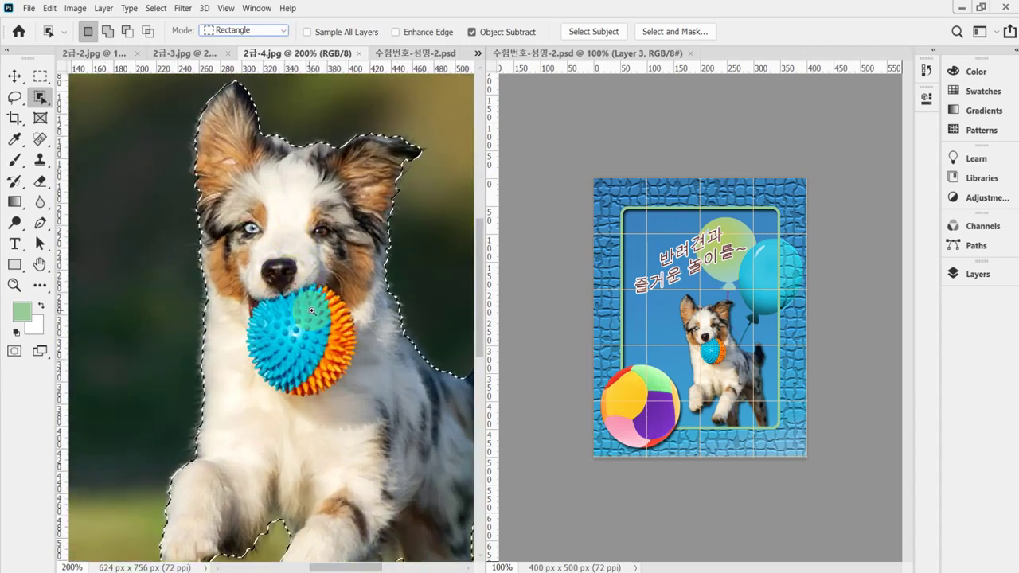
pyautogui.hotkey('ctrl', '-')
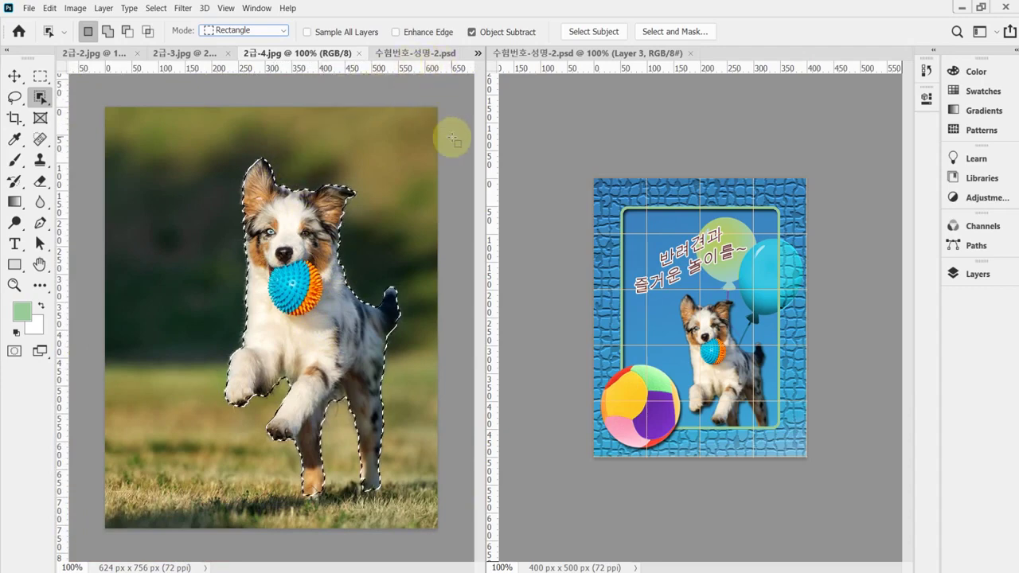
# - Open the dog selection in Select and Mask and set the edge detection radius to 2 px
pyautogui.click(664, 33)
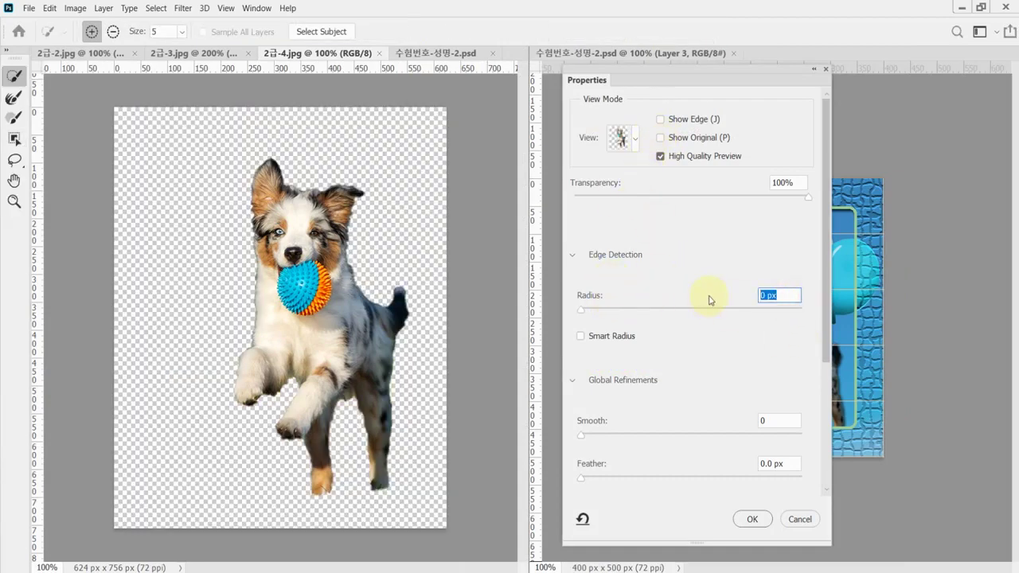
pyautogui.write('1')
pyautogui.press('Tab')
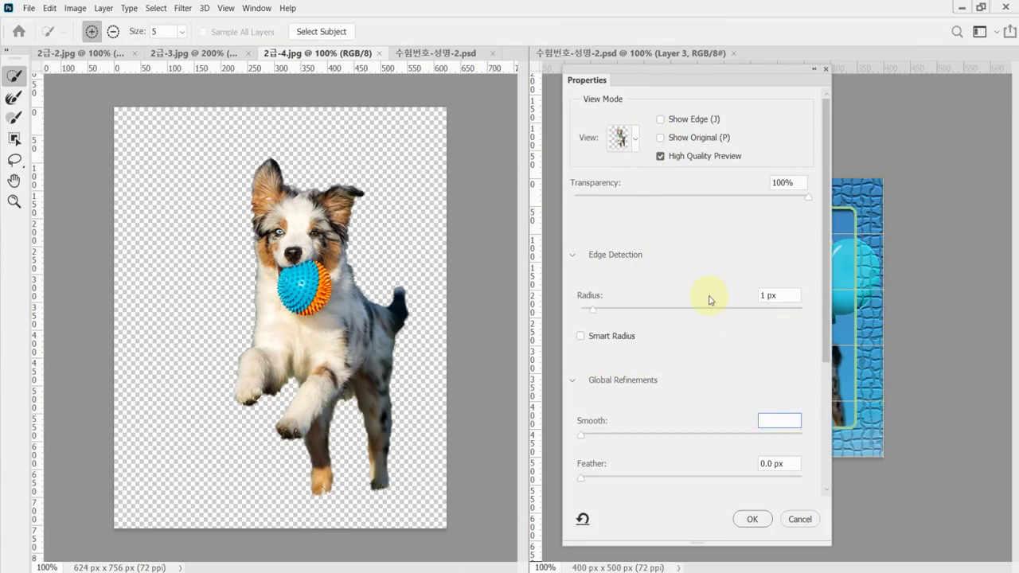
pyautogui.press('Tab')
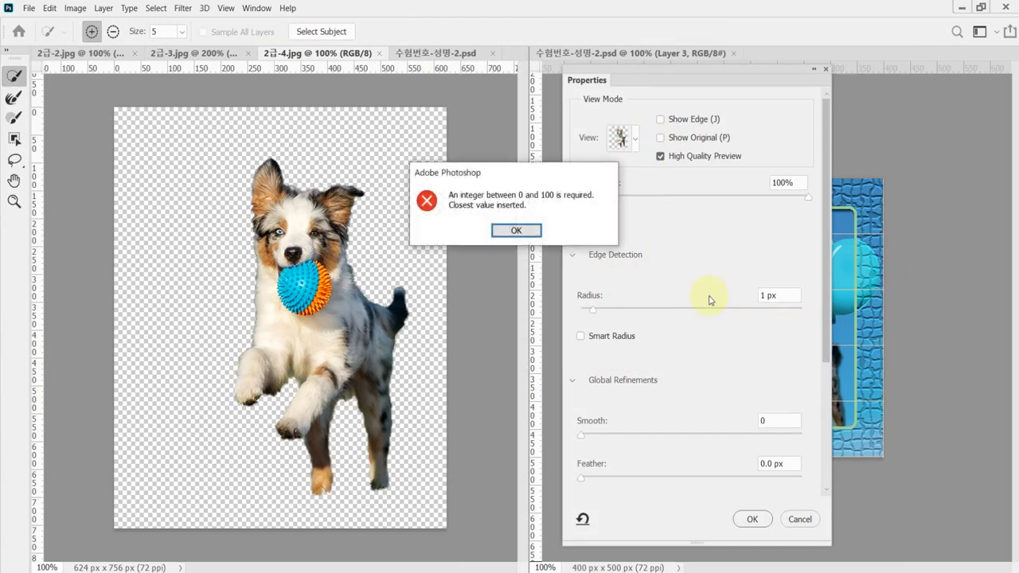
pyautogui.press('Return')
pyautogui.write('2')
pyautogui.press('Tab')
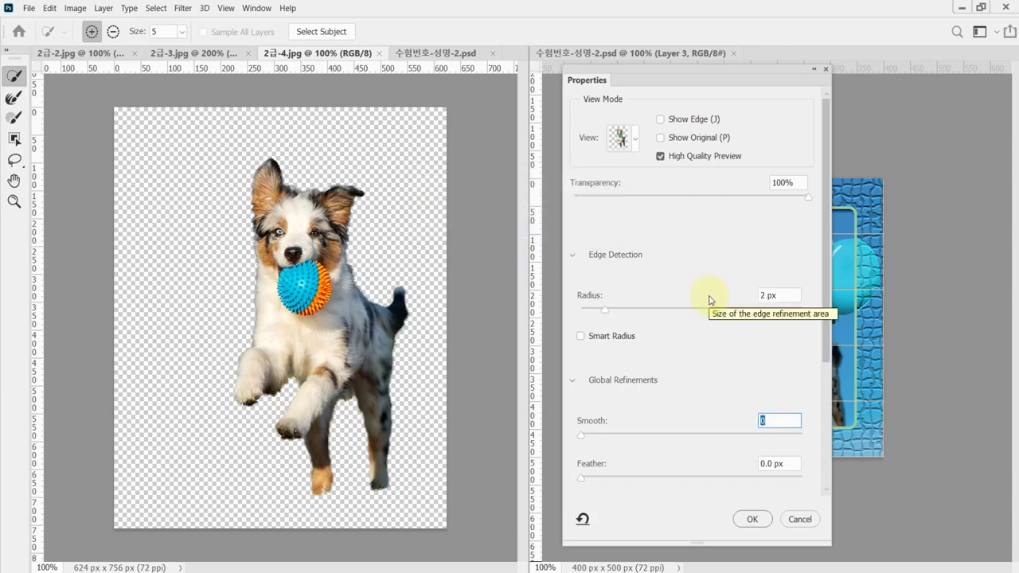
# - Set the selection's smoothing to 3 and feather to 1 px, and apply the refined edge
pyautogui.write('3')
pyautogui.press('Tab')
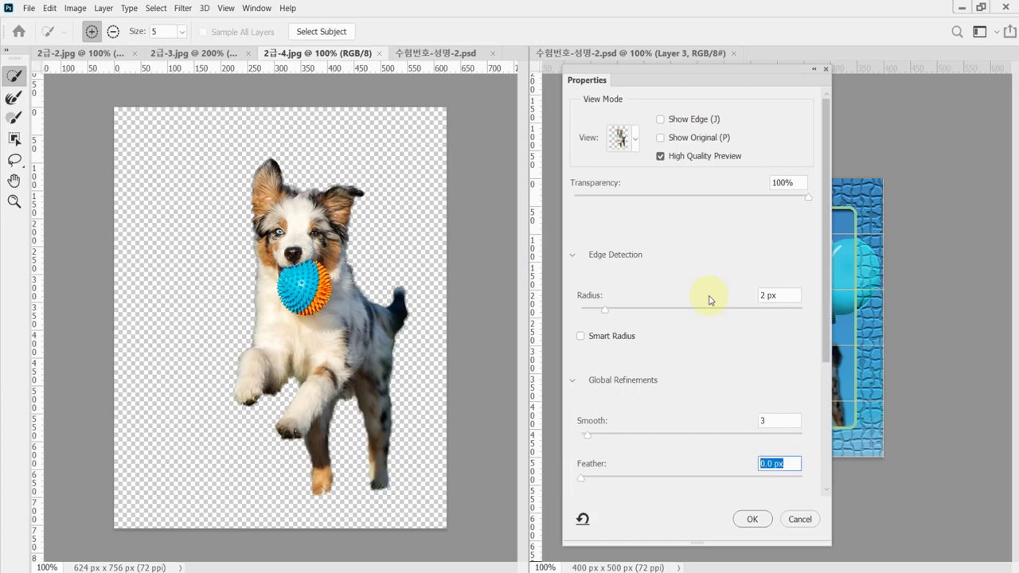
pyautogui.write('1')
pyautogui.press('Tab')
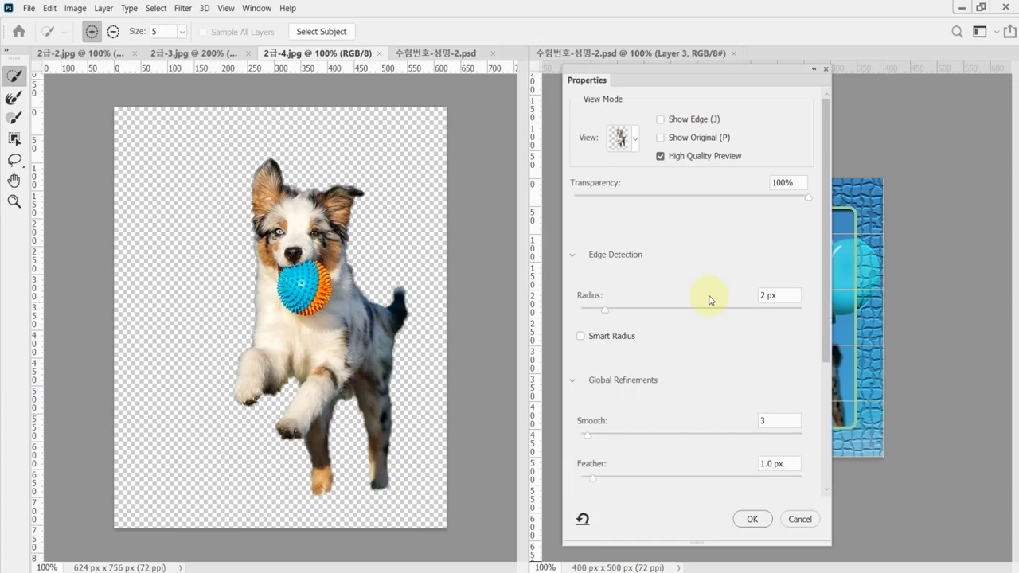
pyautogui.moveTo(436, 368)
pyautogui.mouseDown()
pyautogui.moveTo(393, 316)
pyautogui.moveTo(371, 239)
pyautogui.mouseUp()
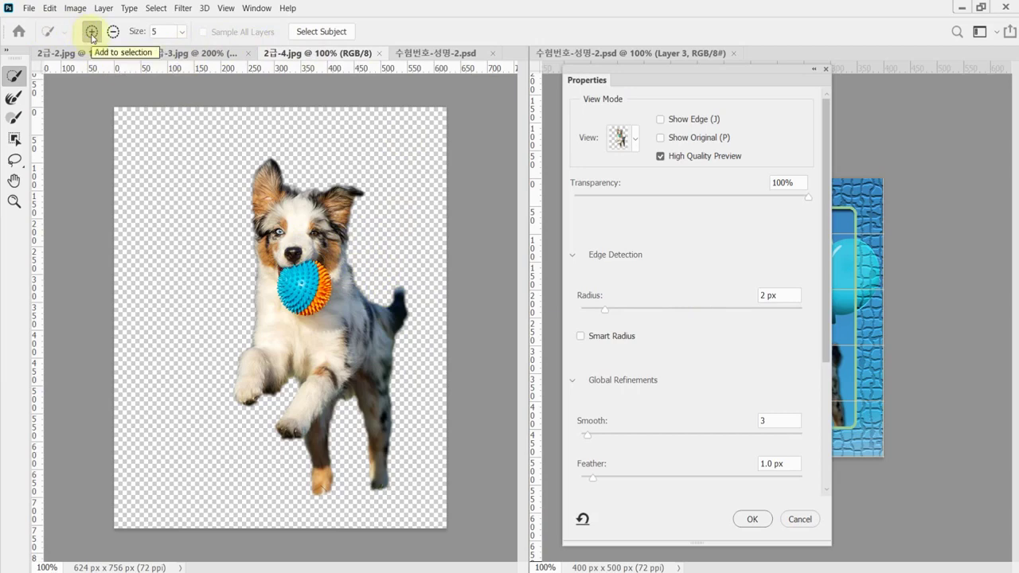
pyautogui.click(751, 520)
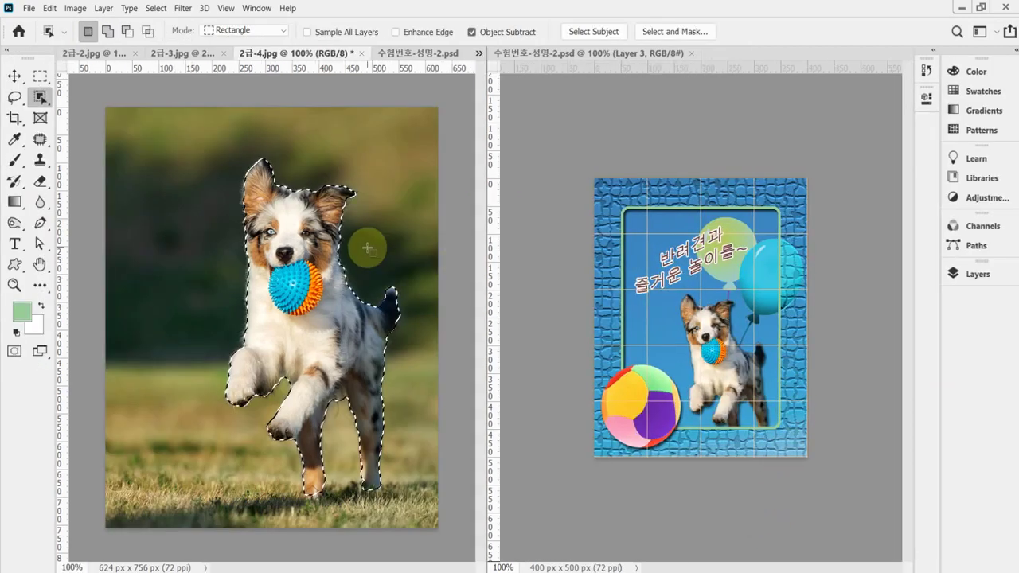
# - Paste the cut-out dog into 수험번호-성명-2.psd directly above Layer 1, beneath the frame layer
pyautogui.click(394, 58)
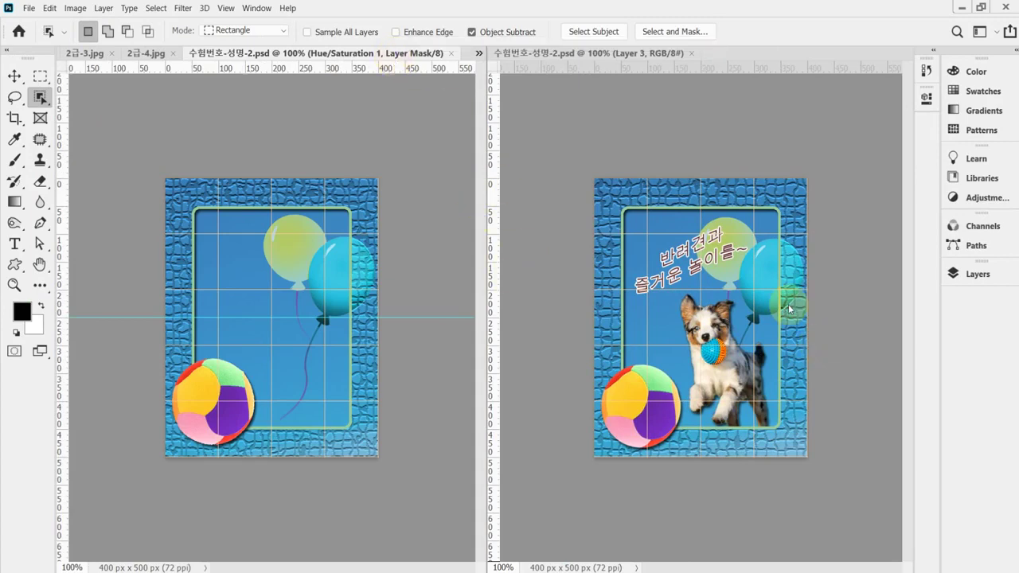
pyautogui.click(987, 275)
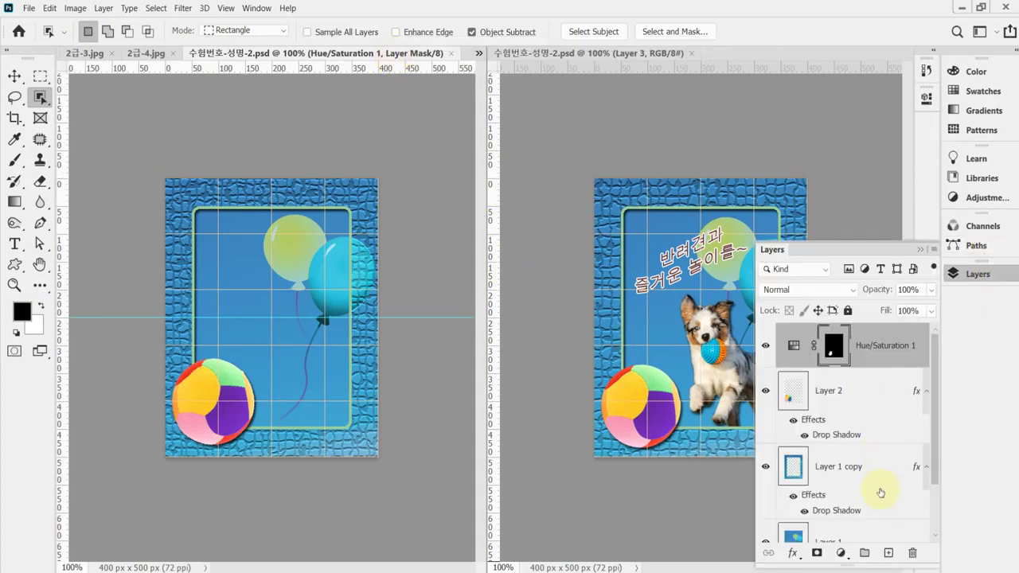
pyautogui.scroll(-3, 878, 484)
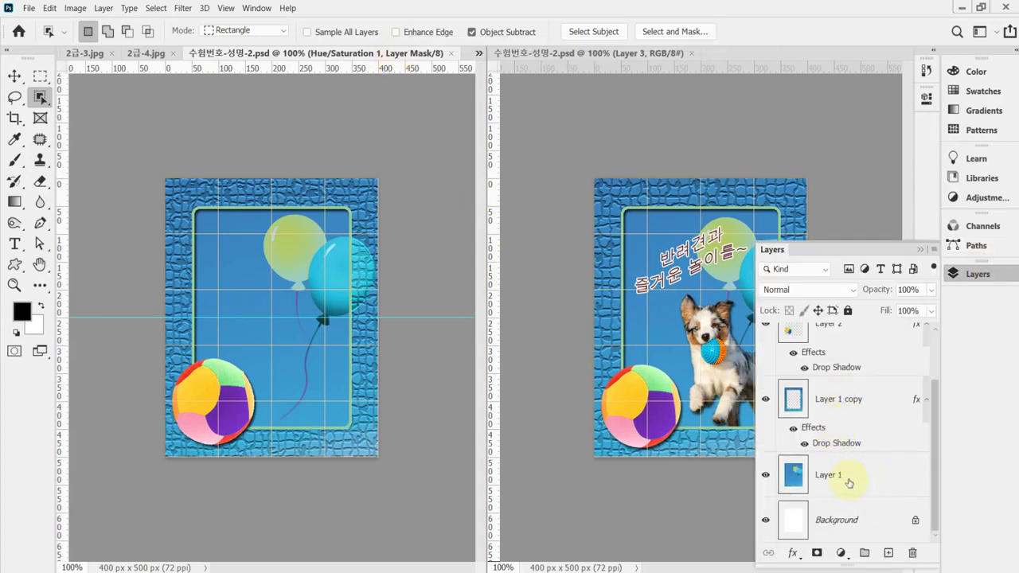
pyautogui.click(844, 476)
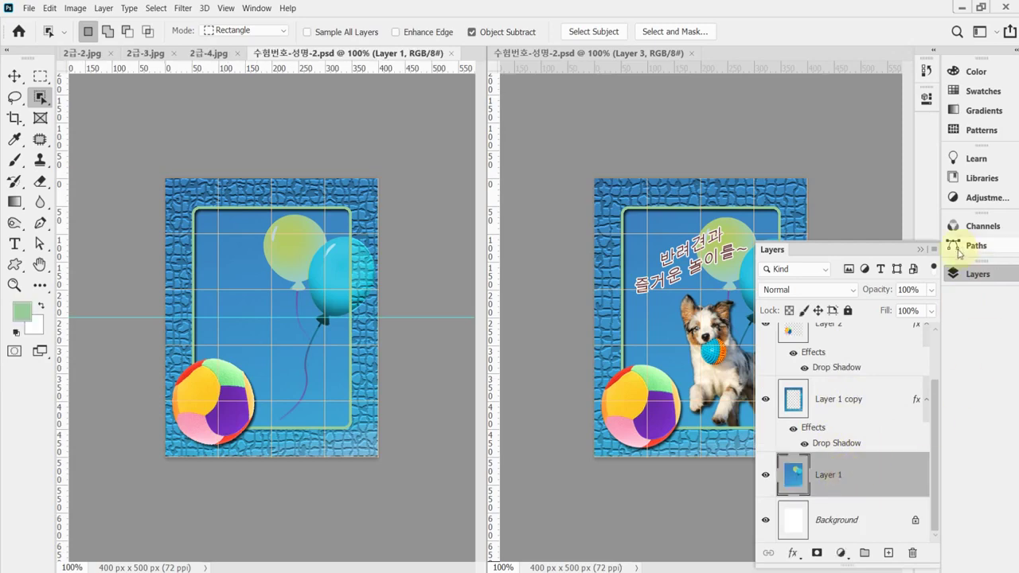
pyautogui.click(972, 276)
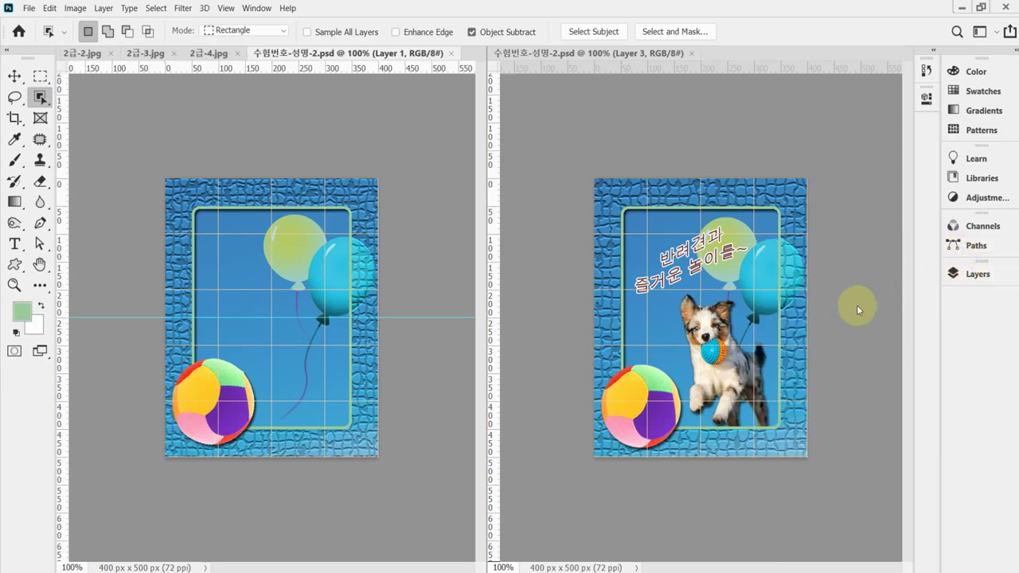
pyautogui.moveTo(683, 252); pyautogui.dragTo(425, 323)
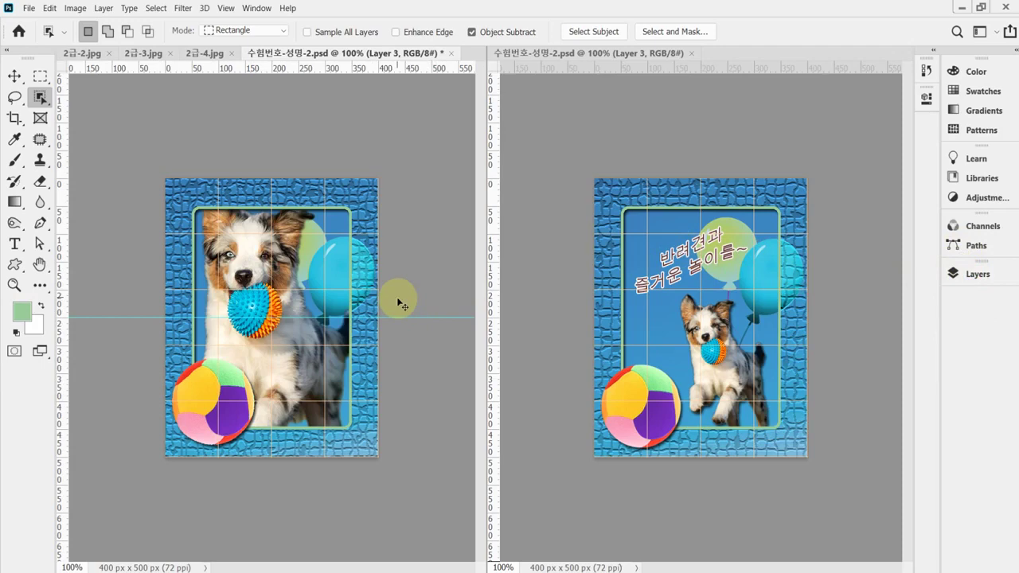
# - Free Transform the dog to about 51% scale, rotated about -8.7°, in the lower part of the frame opening
pyautogui.hotkey('ctrl', 't')
pyautogui.moveTo(178, 176); pyautogui.dragTo(274, 331)
pyautogui.moveTo(313, 402); pyautogui.dragTo(304, 340)
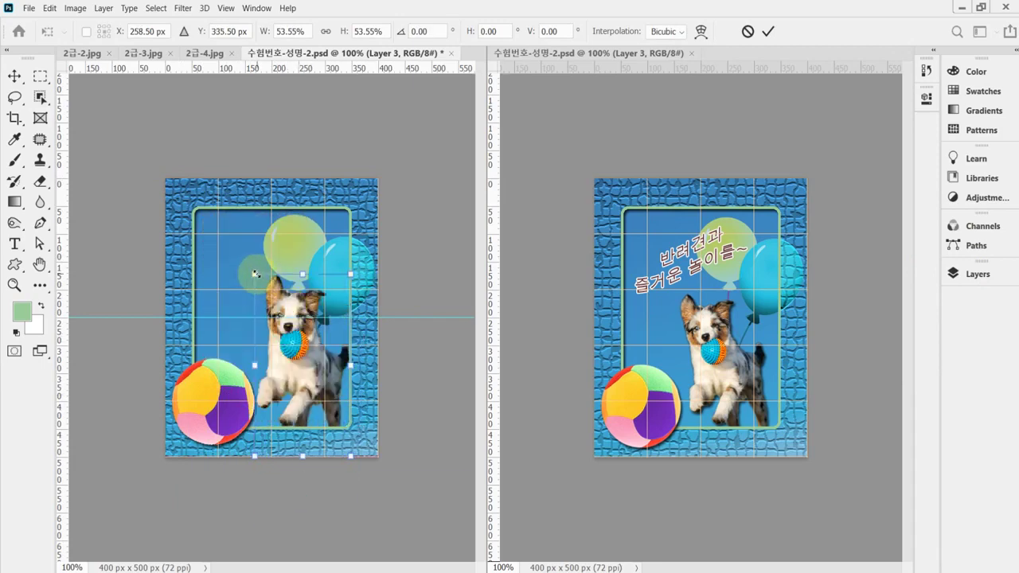
pyautogui.moveTo(255, 275); pyautogui.dragTo(257, 279)
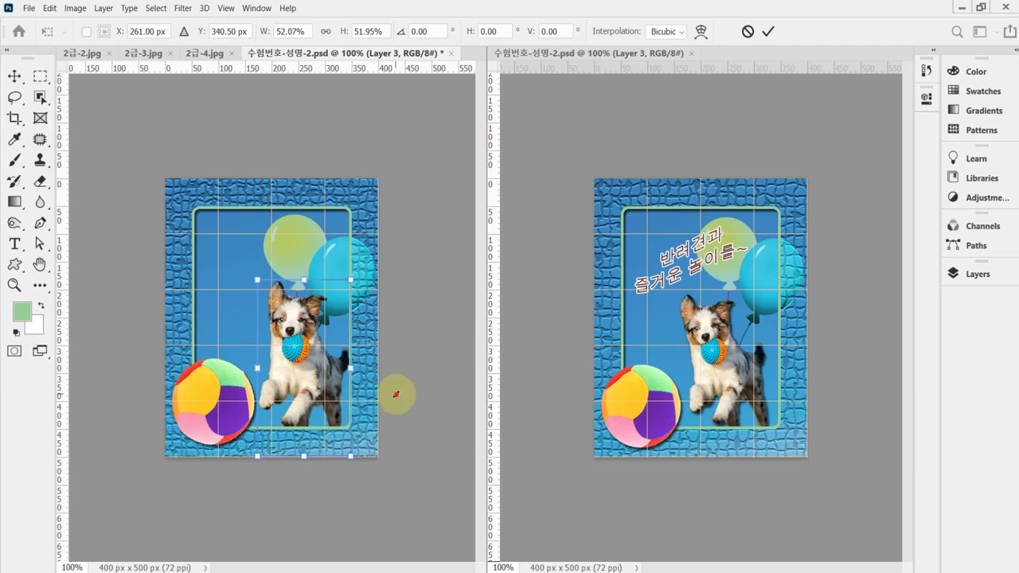
pyautogui.moveTo(396, 391); pyautogui.dragTo(326, 362)
pyautogui.moveTo(231, 290); pyautogui.dragTo(236, 293)
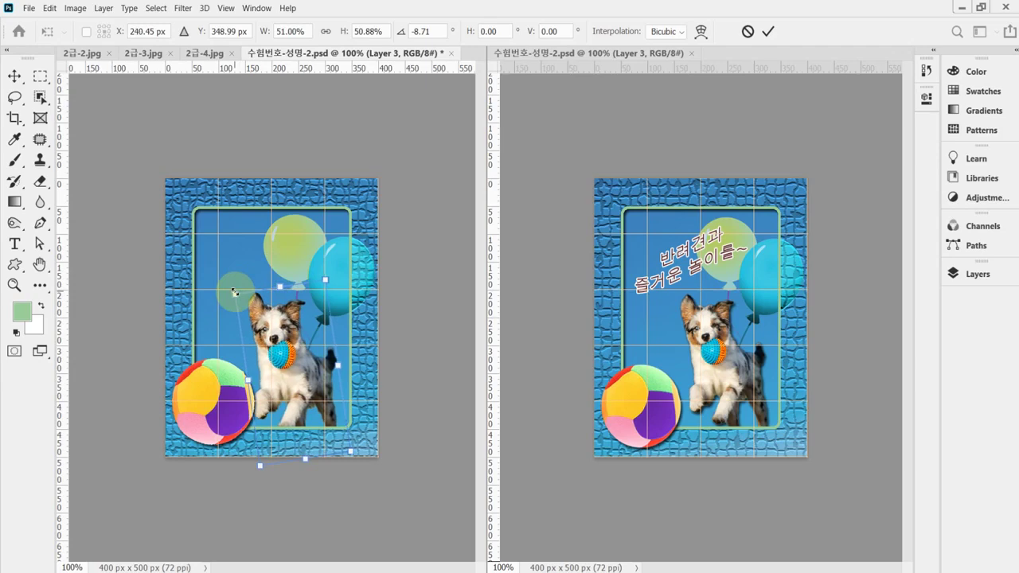
# - Nudge the dog about 17 px to the right within the frame
pyautogui.press('Right')
pyautogui.press('Right')
pyautogui.press('Right')
pyautogui.press('Right')
pyautogui.press('Right')
pyautogui.press('Right')
pyautogui.press('Right')
pyautogui.press('Right')
pyautogui.press('Right')
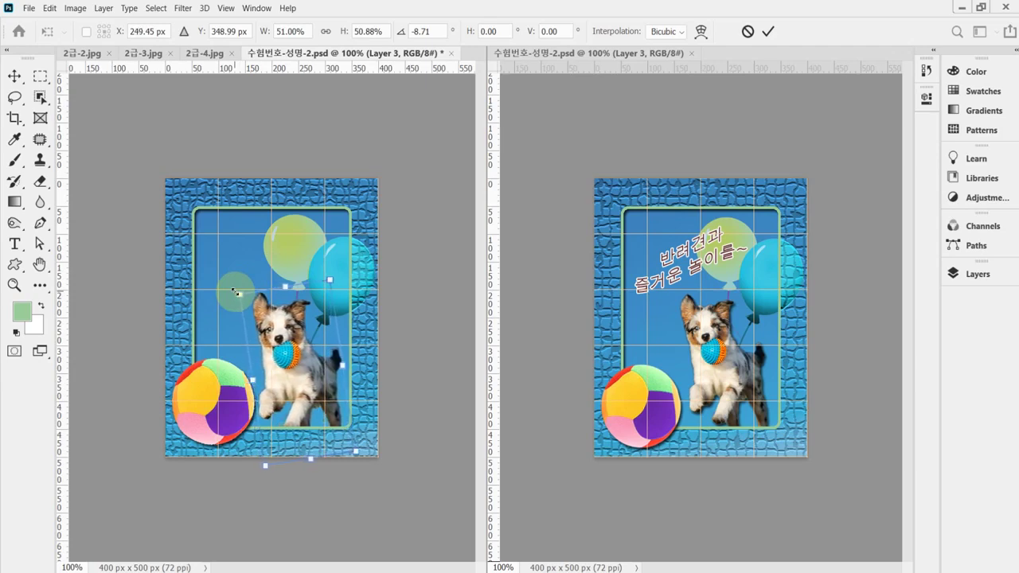
pyautogui.press('Right')
pyautogui.press('Right')
pyautogui.press('Right')
pyautogui.press('Right')
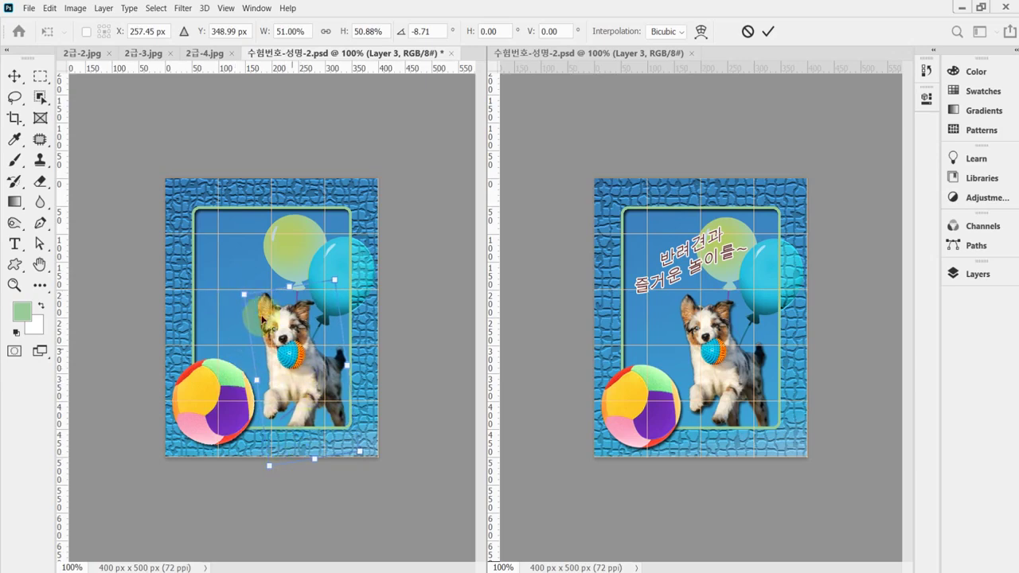
# - Scale the dog down to about 50% and nudge it upward within the frame opening
pyautogui.moveTo(244, 294); pyautogui.dragTo(249, 297)
pyautogui.press('Up')
pyautogui.press('Up')
pyautogui.press('Up')
pyautogui.press('Up')
pyautogui.press('Up')
pyautogui.press('Up')
pyautogui.press('Up')
pyautogui.press('Up')
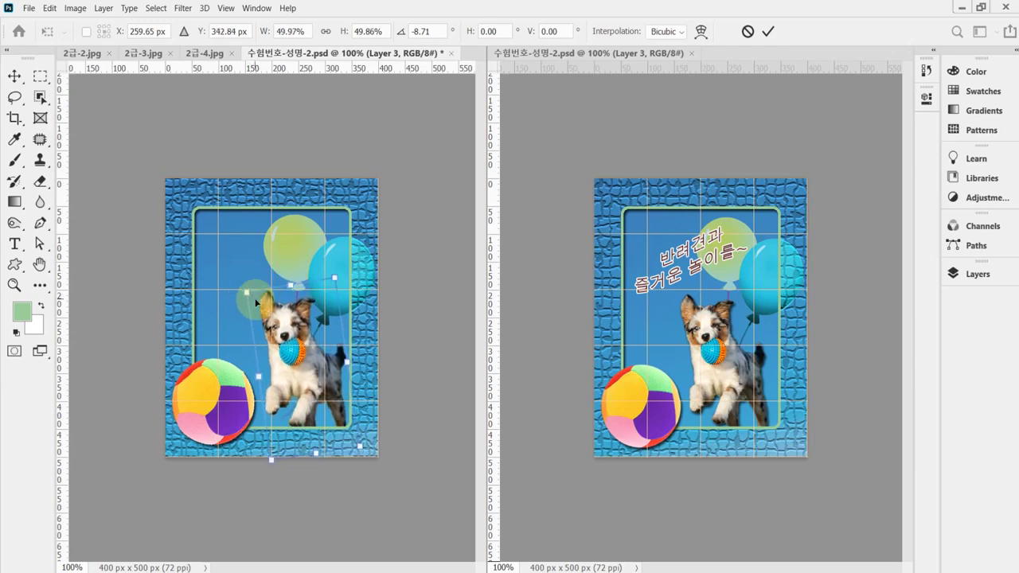
# - Nudge the dog 8 px to the left and 2 px down, and apply the transform
pyautogui.press('Left')
pyautogui.press('Left')
pyautogui.press('Left')
pyautogui.press('Left')
pyautogui.press('Left')
pyautogui.press('Left')
pyautogui.press('Left')
pyautogui.press('Left')
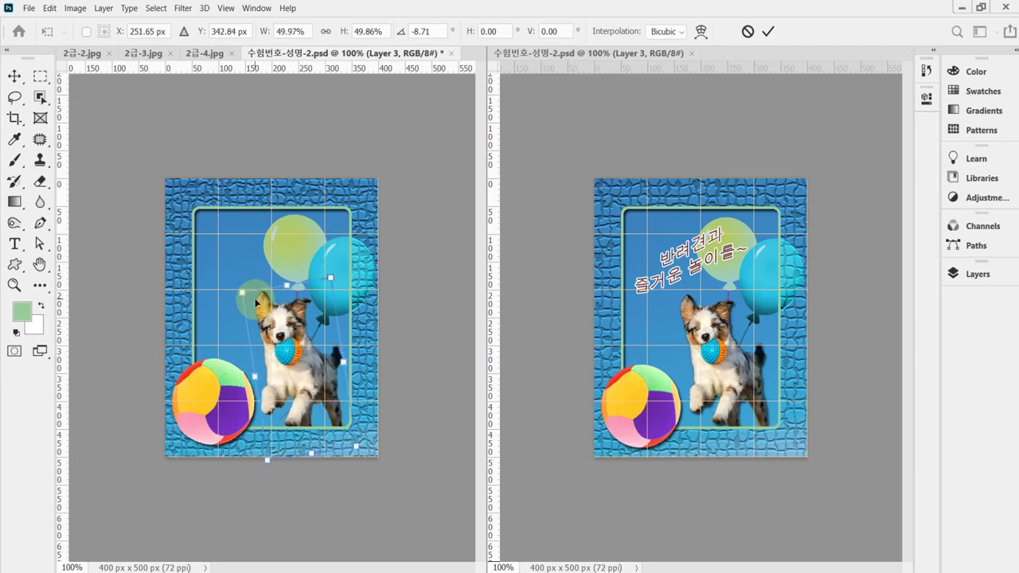
pyautogui.press('Down')
pyautogui.press('Down')
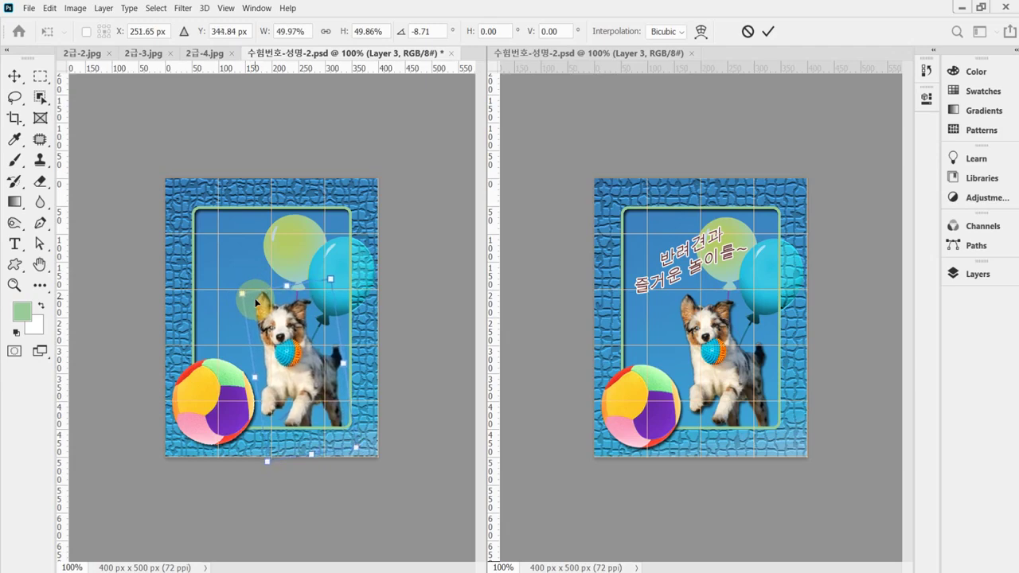
pyautogui.press('Return')
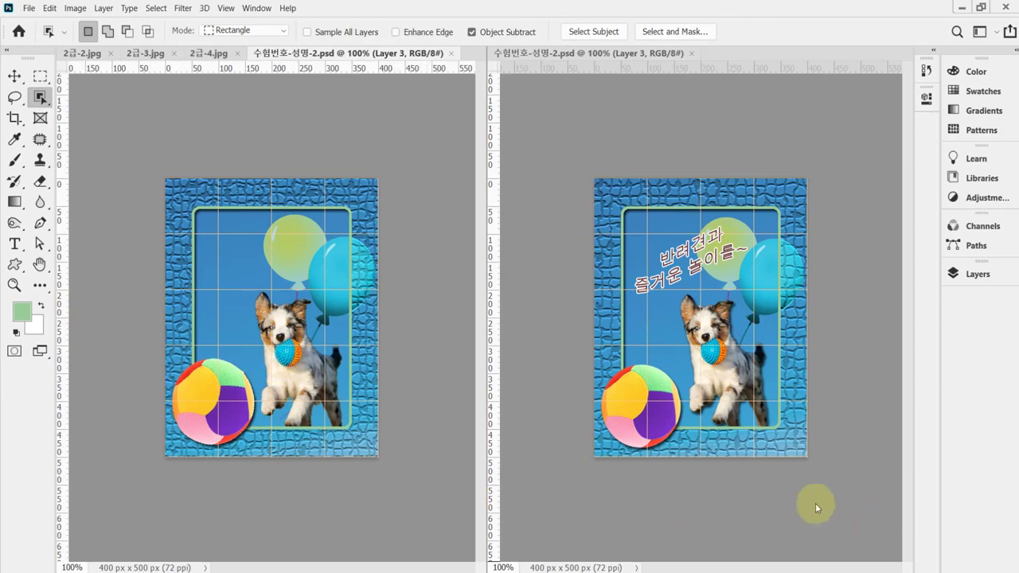
# - Add a Drop Shadow layer style with the preset settings to the dog on Layer 3
pyautogui.click(967, 274)
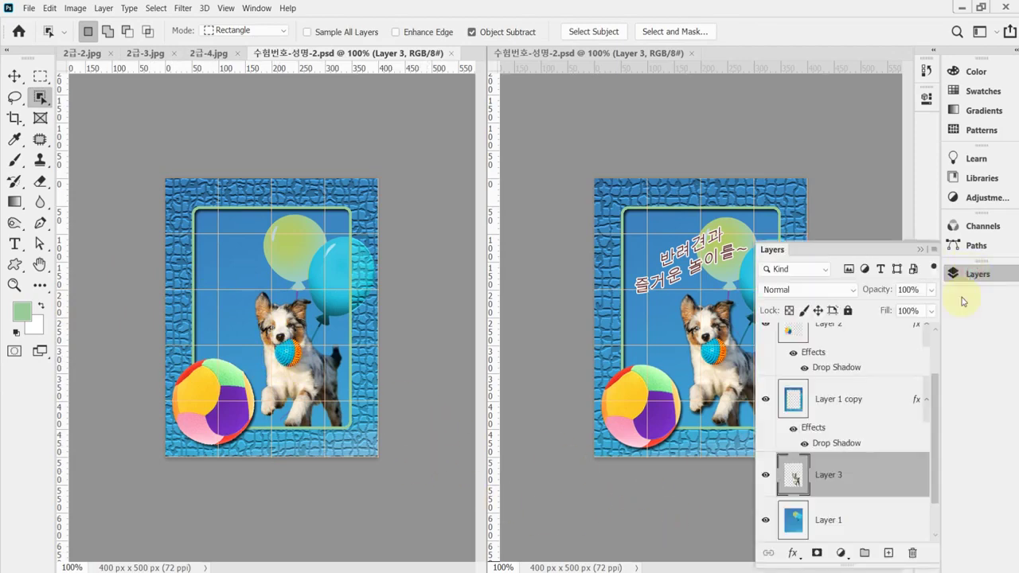
pyautogui.click(797, 555)
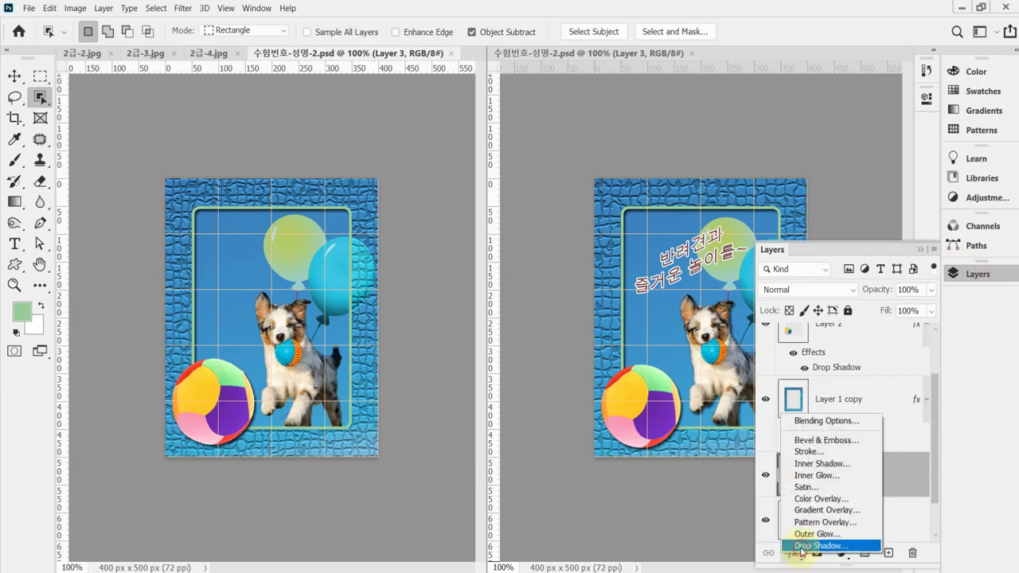
pyautogui.click(820, 546)
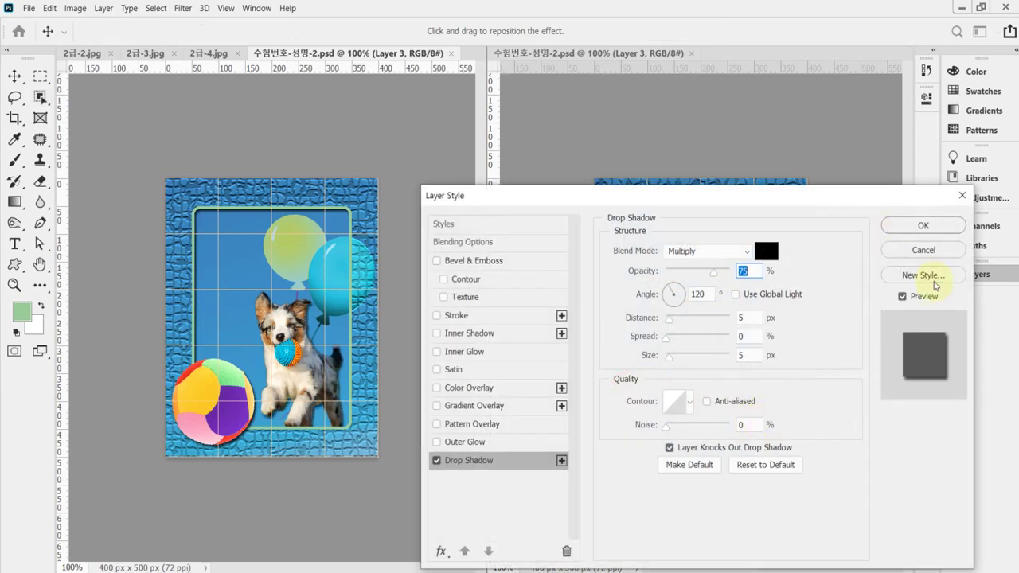
pyautogui.click(920, 226)
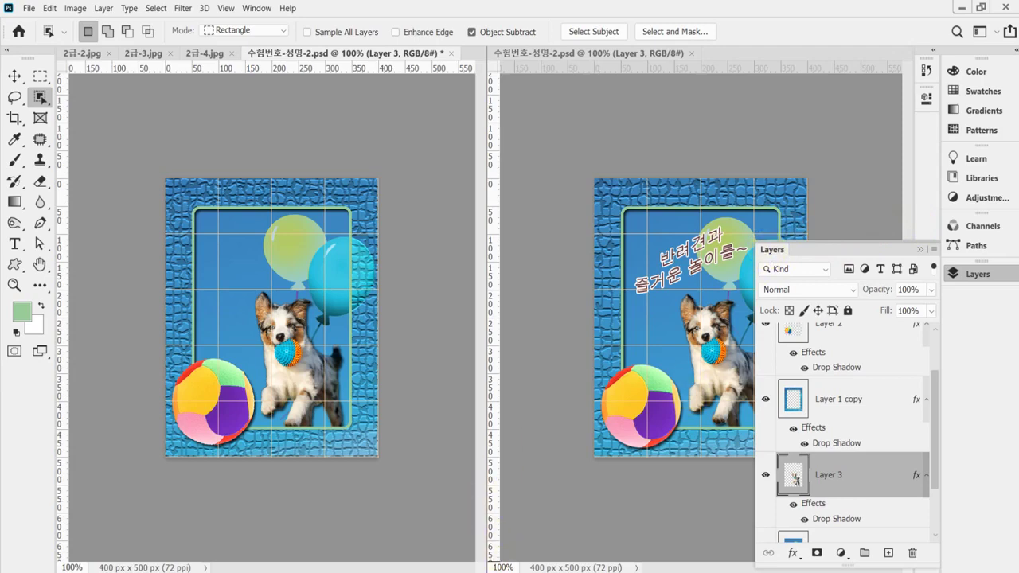
# - Switch to the exam PDF in Acrobat Reader and examine the text-effect requirements below the picture effects on page 265
pyautogui.click(512, 572)
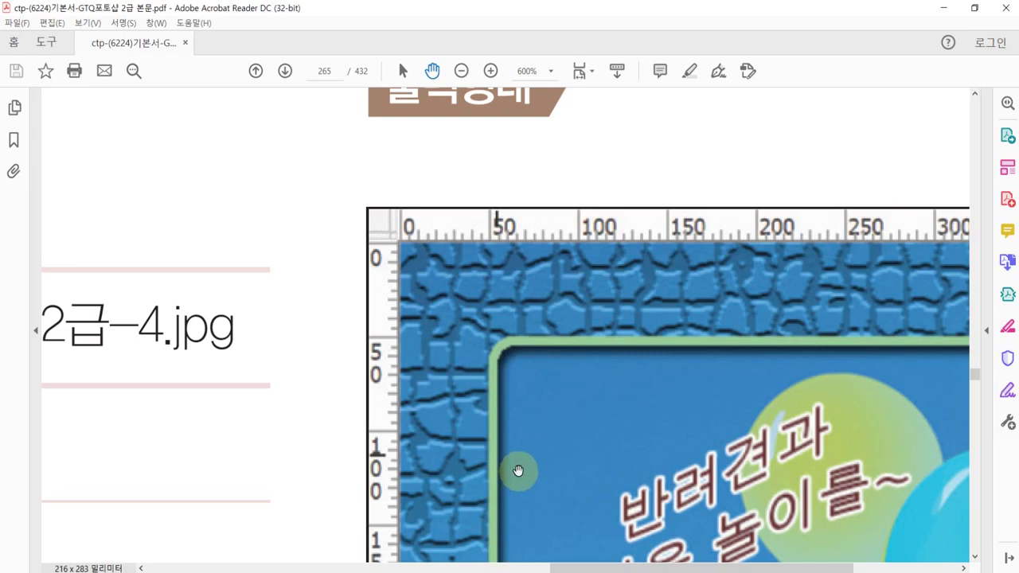
pyautogui.hotkey('ctrl', '-')
pyautogui.hotkey('ctrl', '-')
pyautogui.hotkey('ctrl', '-')
pyautogui.hotkey('ctrl', '-')
pyautogui.scroll(-3, 467, 505)
pyautogui.hotkey('ctrl', '+')
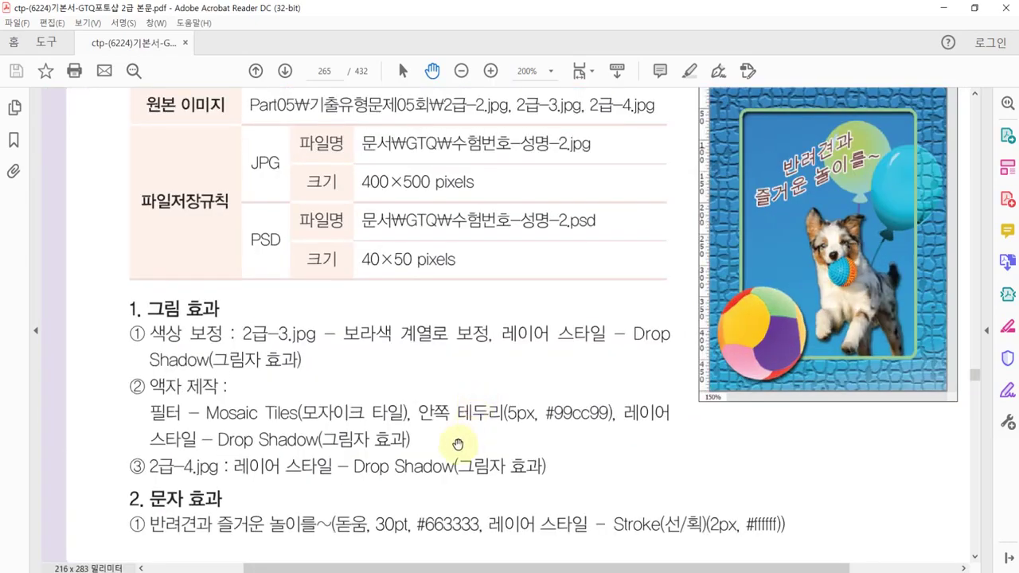
pyautogui.scroll(-1, 449, 388)
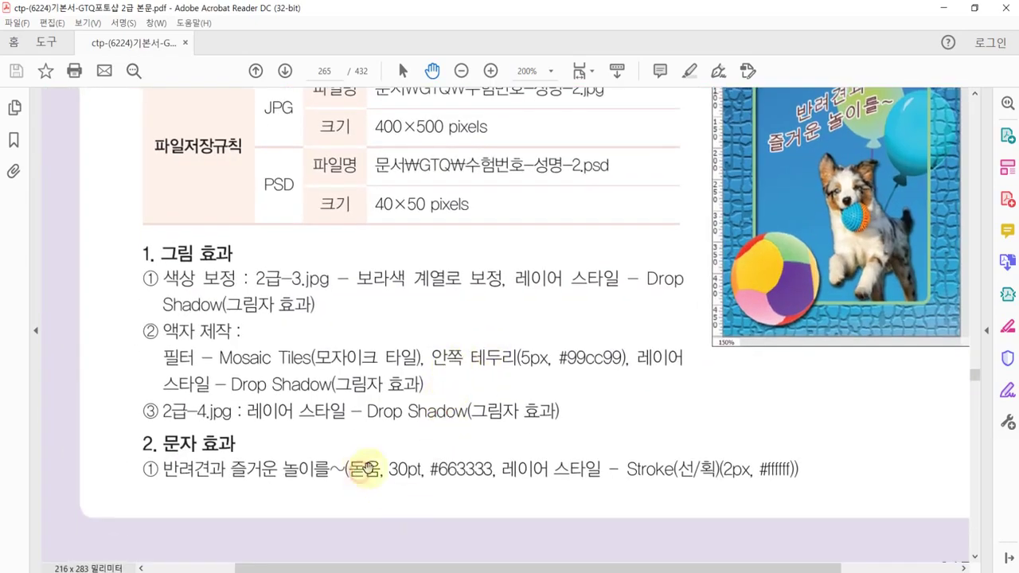
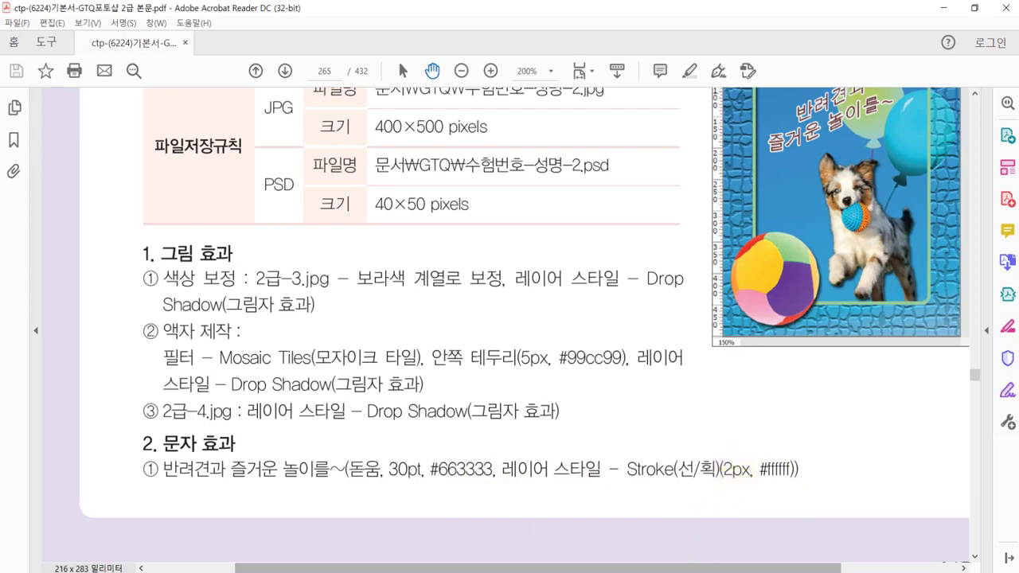
# - Switch to Notepad and copy the two-line text "반려견과 / 즐거운 놀이를~"
pyautogui.hotkey('alt', 'Tab')
pyautogui.hotkey('alt', 'Tab')
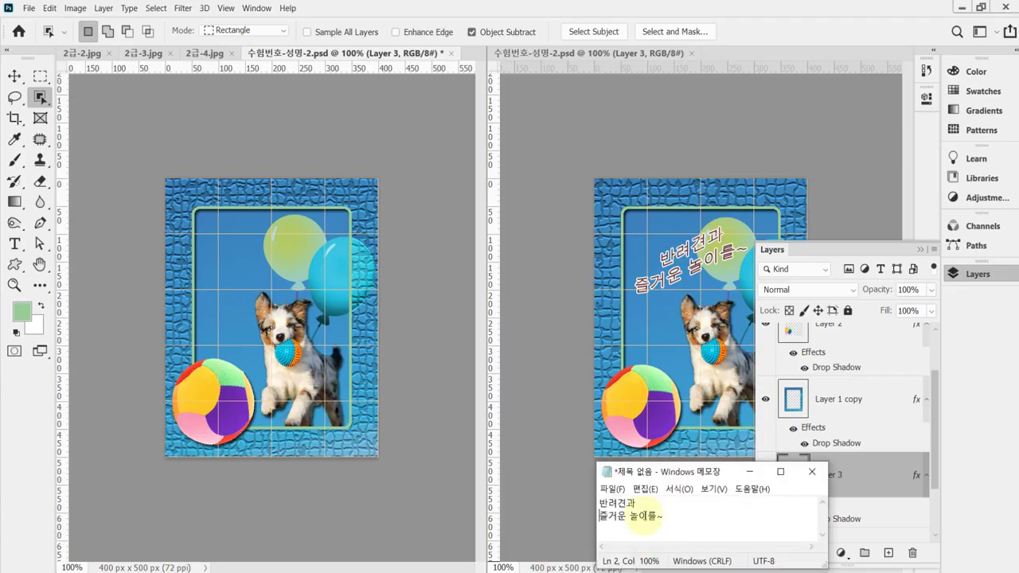
pyautogui.moveTo(667, 516); pyautogui.dragTo(565, 483)
pyautogui.hotkey('ctrl', 'c')
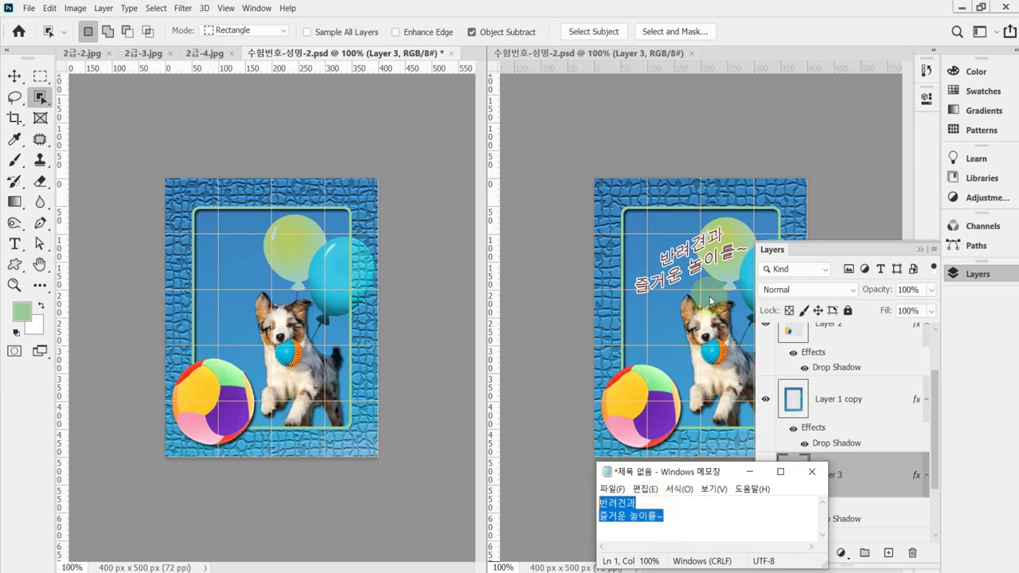
# - Return to 수험번호-성명-2.psd in Photoshop and start horizontal text in the frame's upper area, using the 돋움 font at 30 pt
pyautogui.click(273, 57)
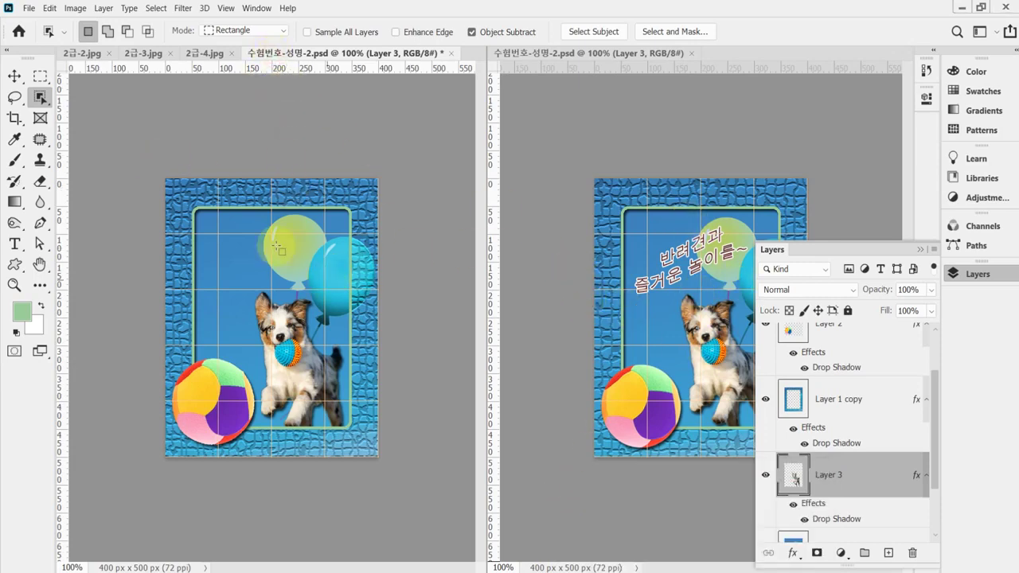
pyautogui.moveTo(14, 244); pyautogui.dragTo(73, 249)
pyautogui.click(229, 249)
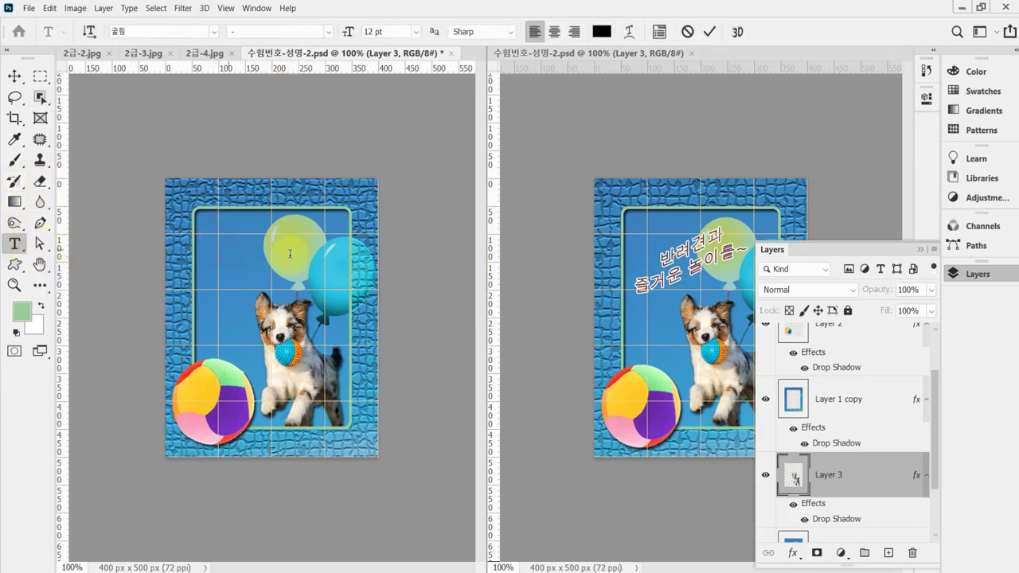
pyautogui.click(204, 34)
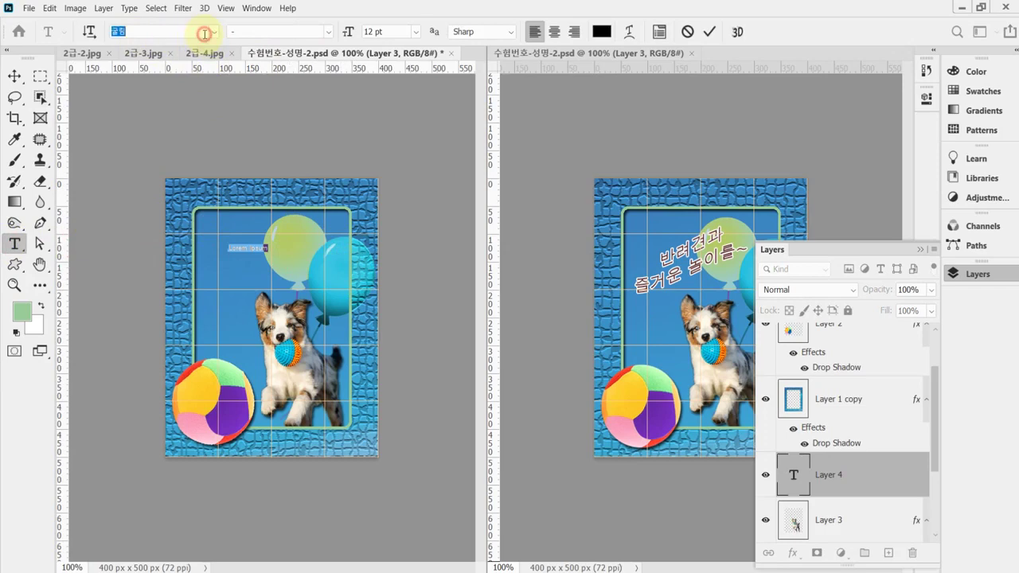
pyautogui.click(211, 36)
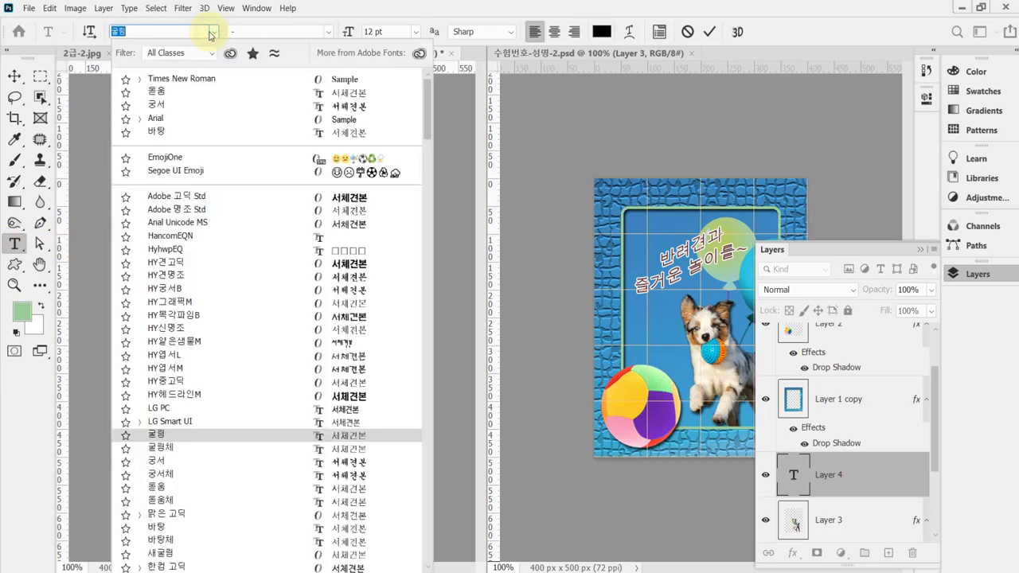
pyautogui.click(187, 96)
pyautogui.click(389, 30)
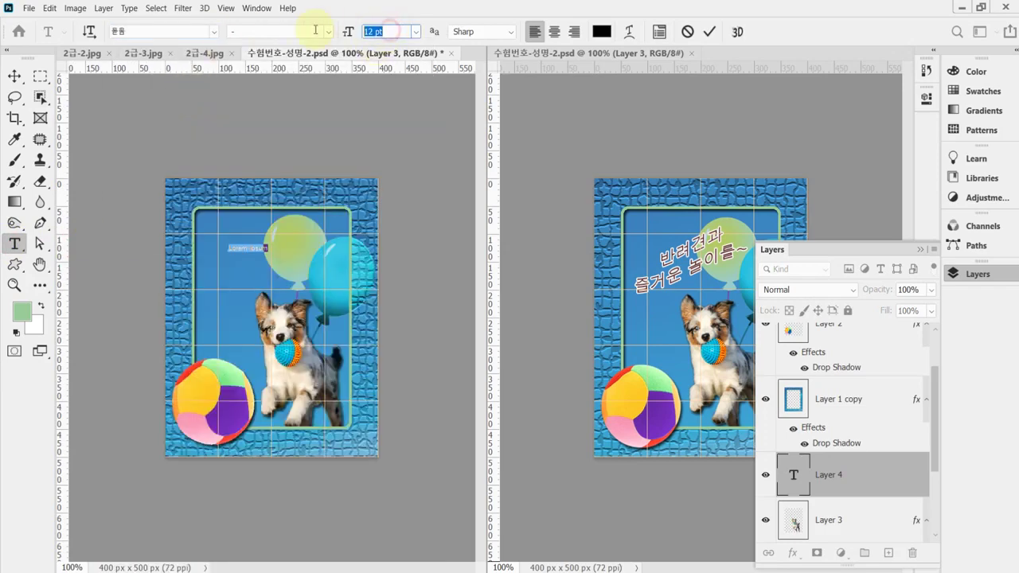
pyautogui.press('Return')
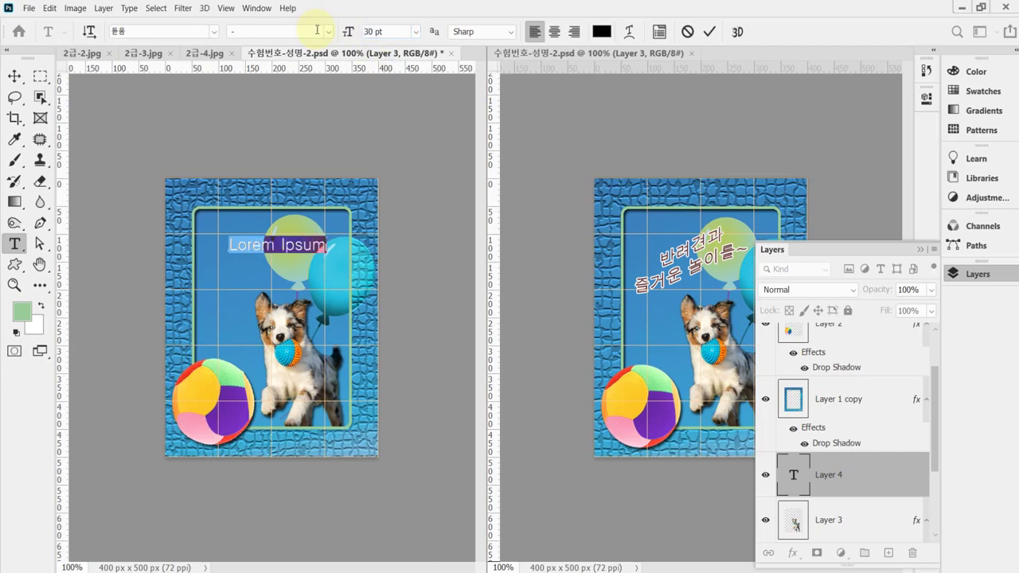
# - Set the text's anti-aliasing to Strong, its alignment to centred and its colour to #663333
pyautogui.click(481, 36)
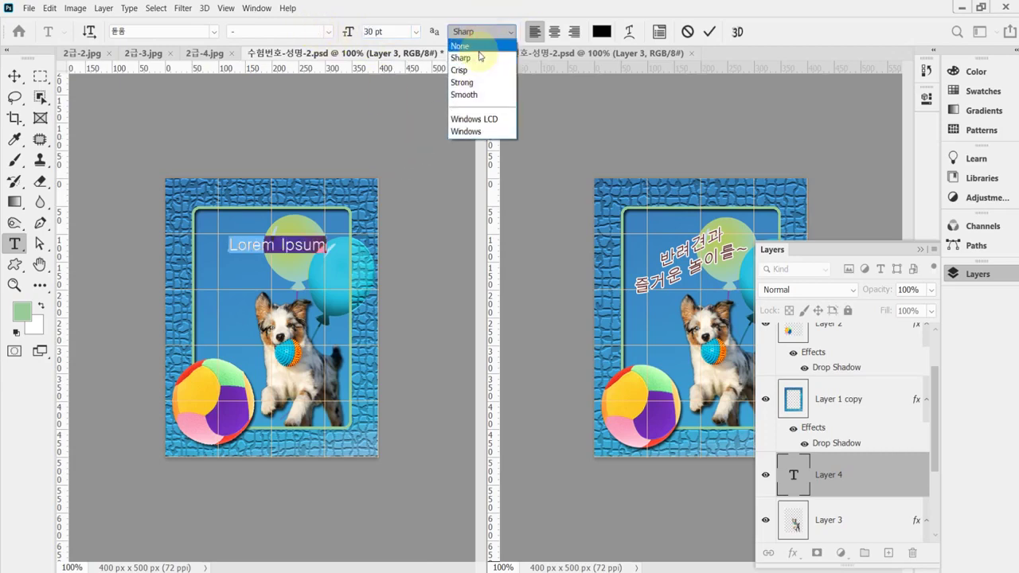
pyautogui.click(474, 85)
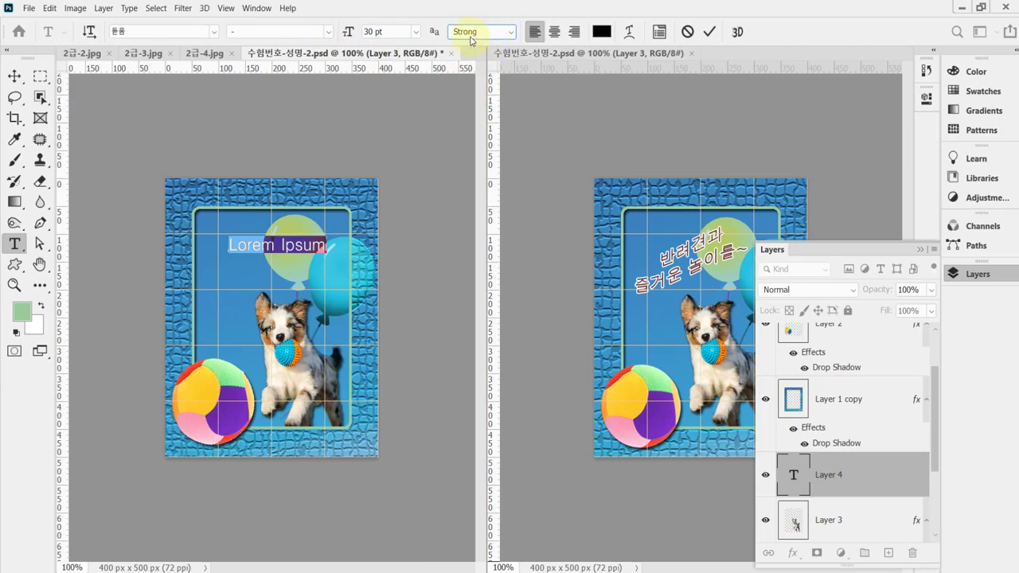
pyautogui.click(554, 31)
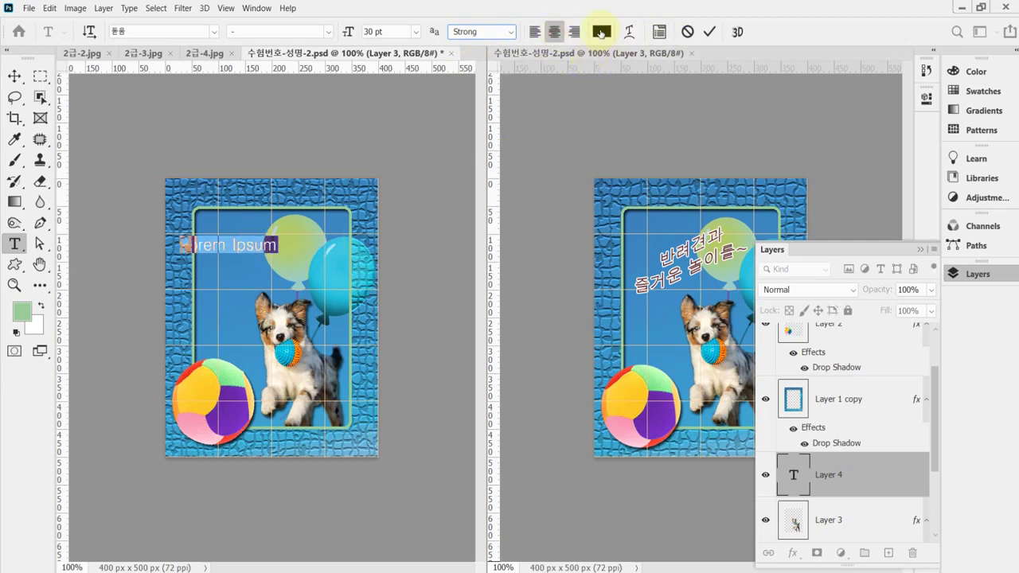
pyautogui.click(601, 32)
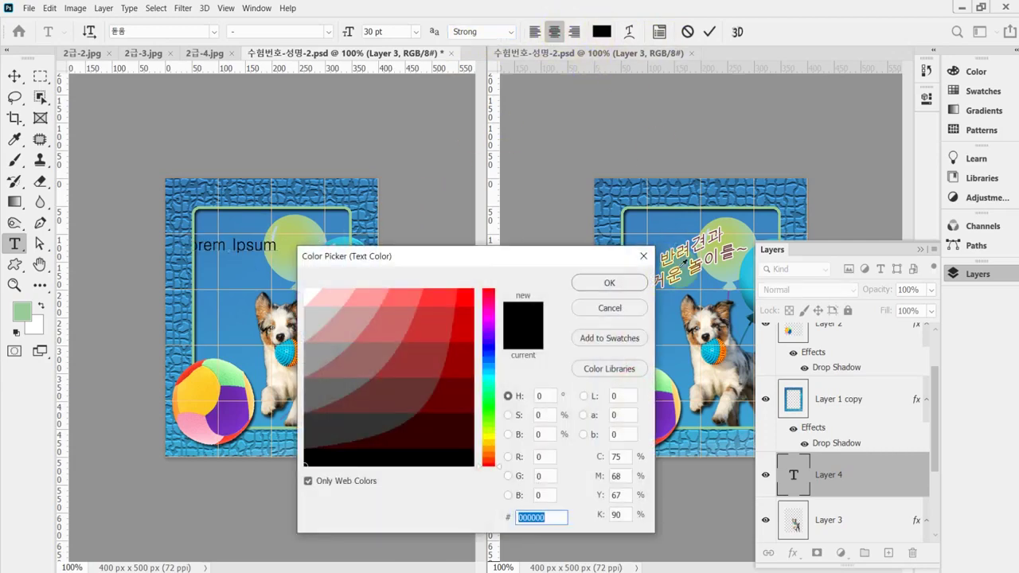
pyautogui.write('603333')
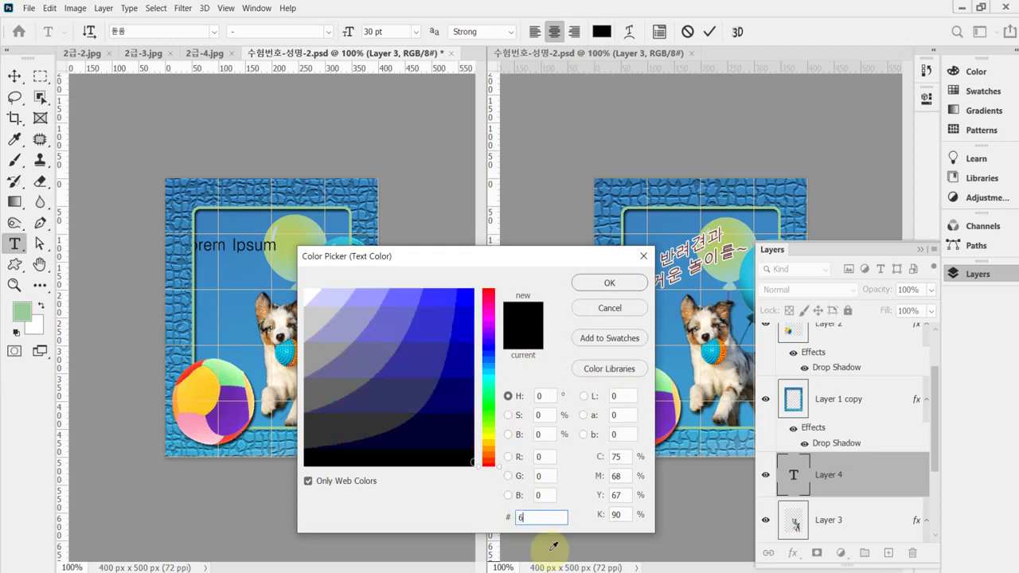
pyautogui.press('Return')
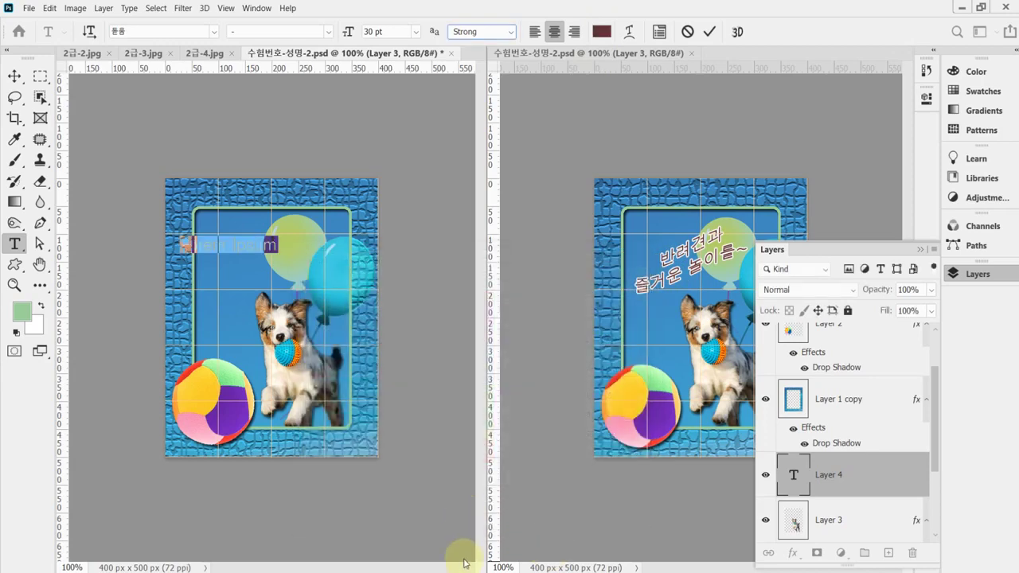
# - Replace the placeholder text with the copied "반려견과 / 즐거운 놀이를~", positioned above the dog
pyautogui.click(247, 247)
pyautogui.moveTo(284, 274); pyautogui.dragTo(328, 267)
pyautogui.hotkey('ctrl', 'a')
pyautogui.hotkey('ctrl', 'v')
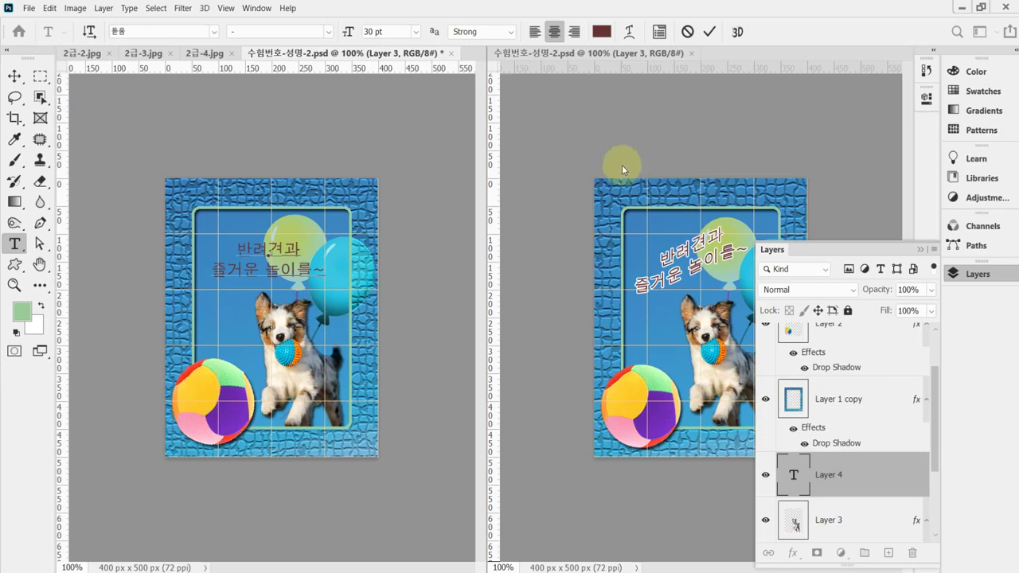
# - Warp the text with the Rise style, horizontal, at +50% bend, adjusting its position above the dog
pyautogui.click(628, 32)
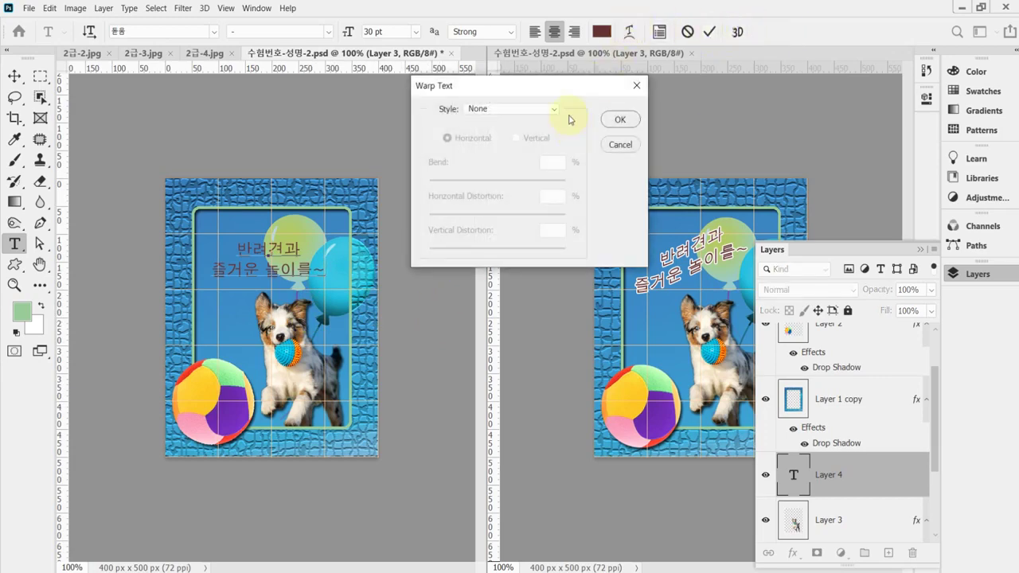
pyautogui.click(514, 108)
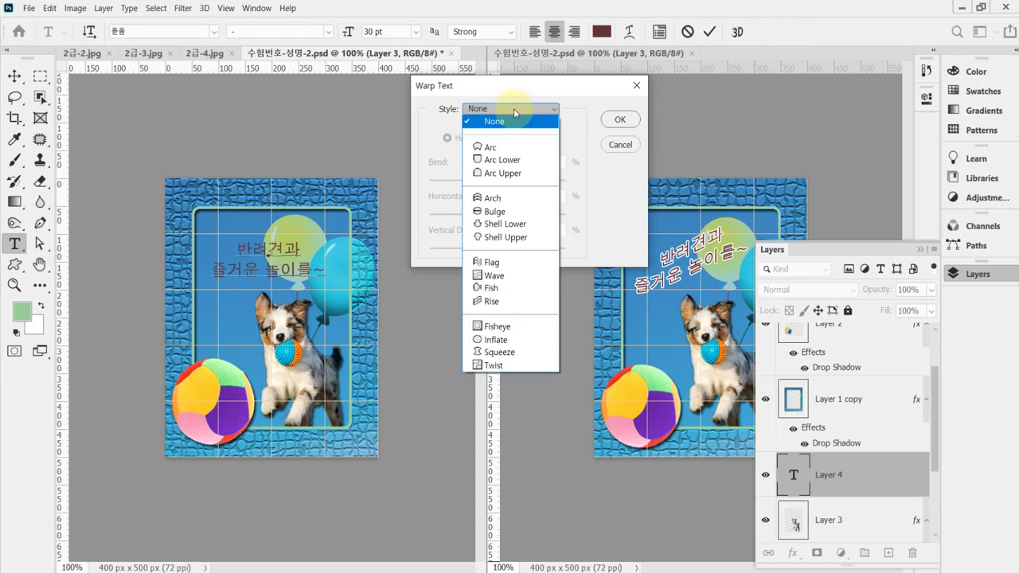
pyautogui.click(513, 302)
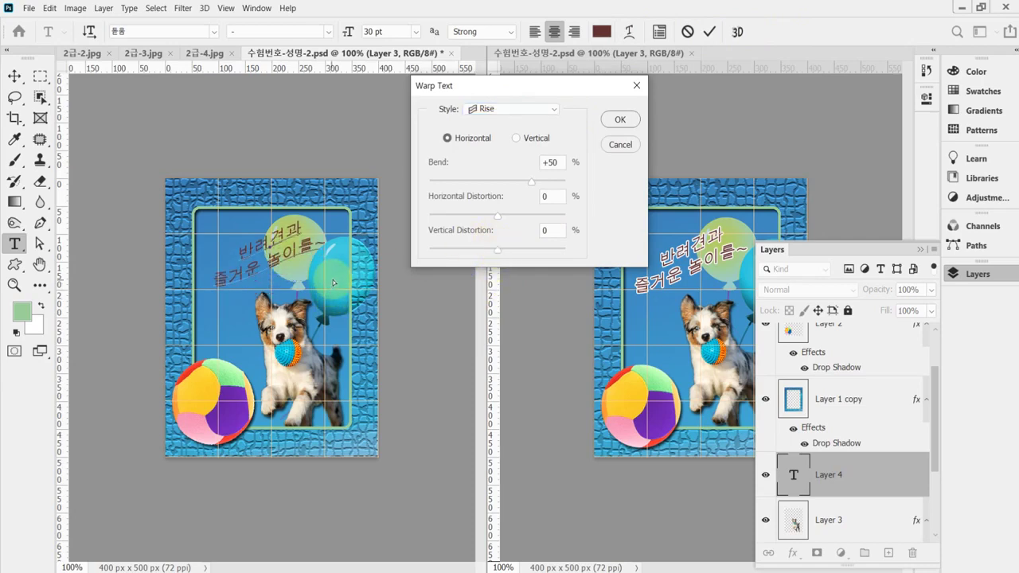
pyautogui.click(510, 239)
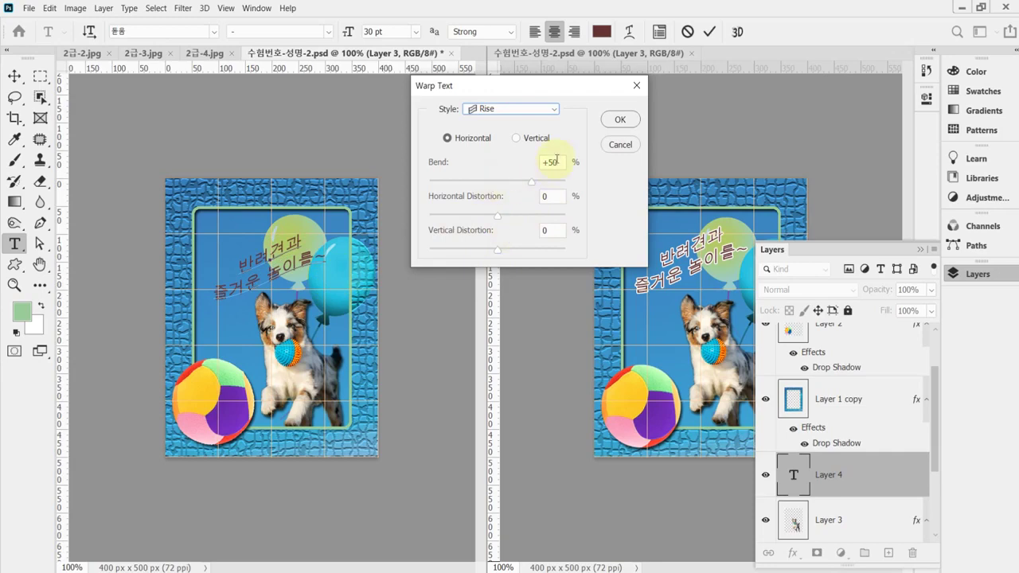
pyautogui.moveTo(560, 162); pyautogui.dragTo(515, 166)
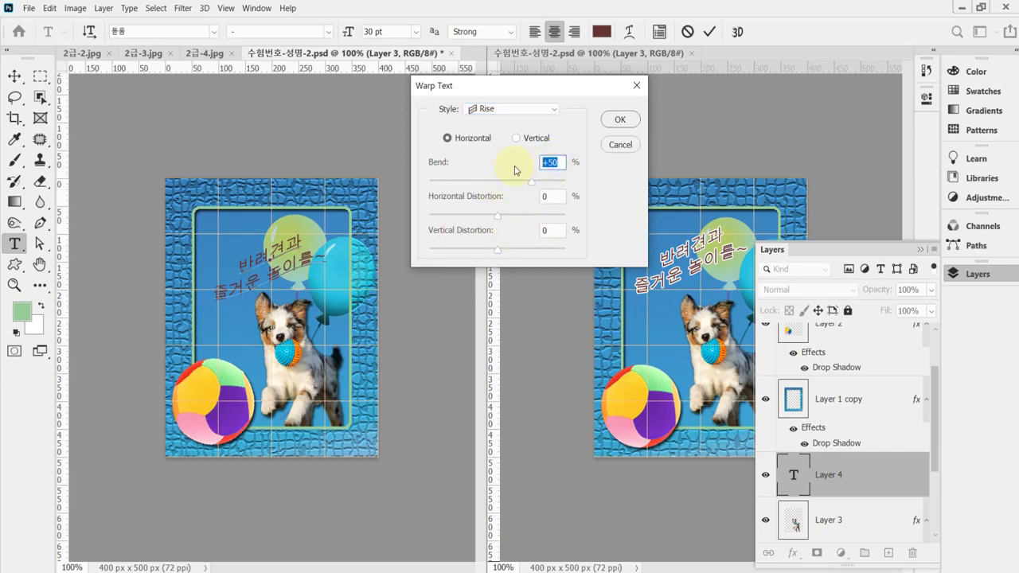
pyautogui.click(620, 122)
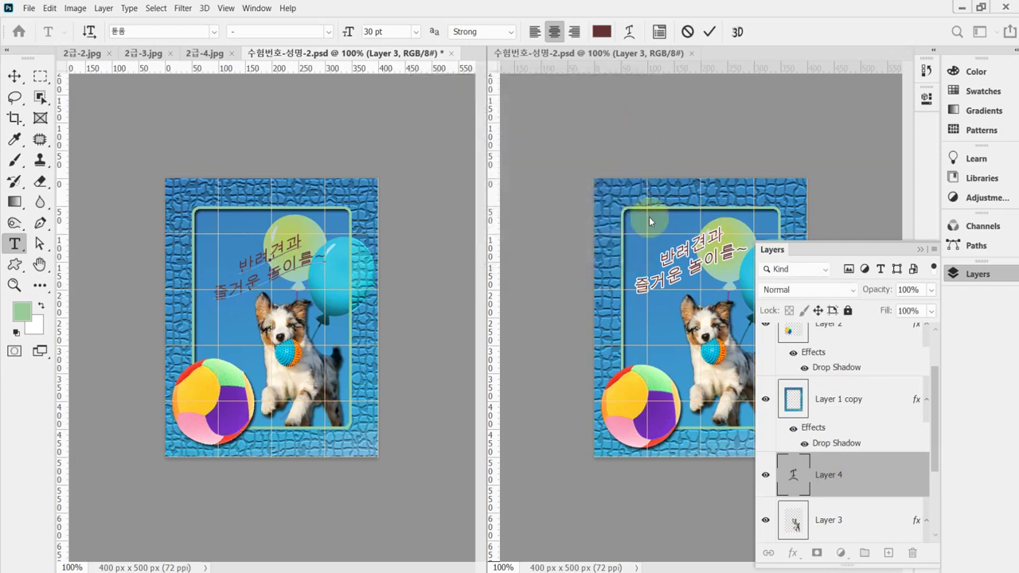
# - Add a 2 px stroke with a solid #ffffff colour fill to the warped slogan text and save the document
pyautogui.click(792, 552)
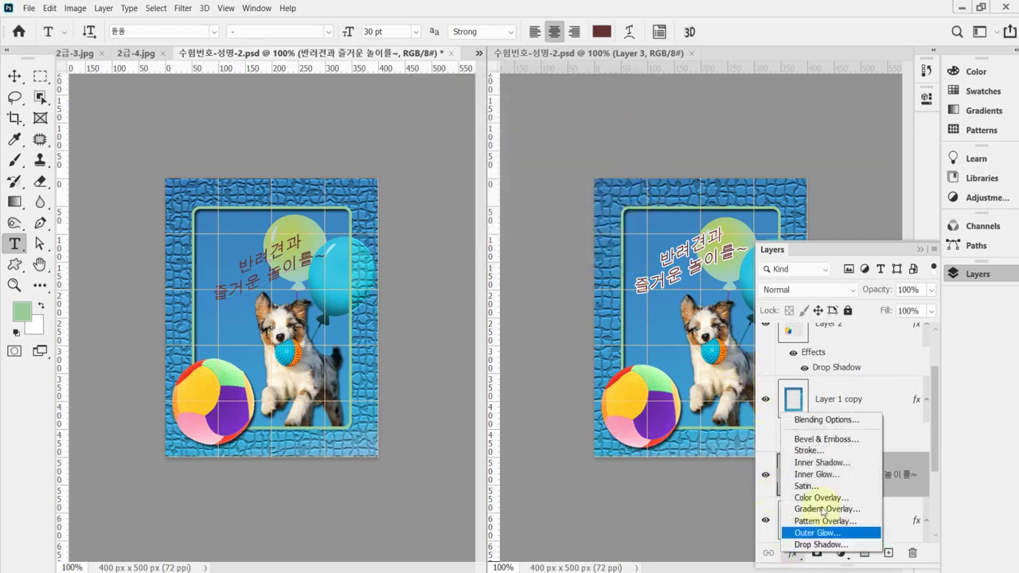
pyautogui.click(800, 439)
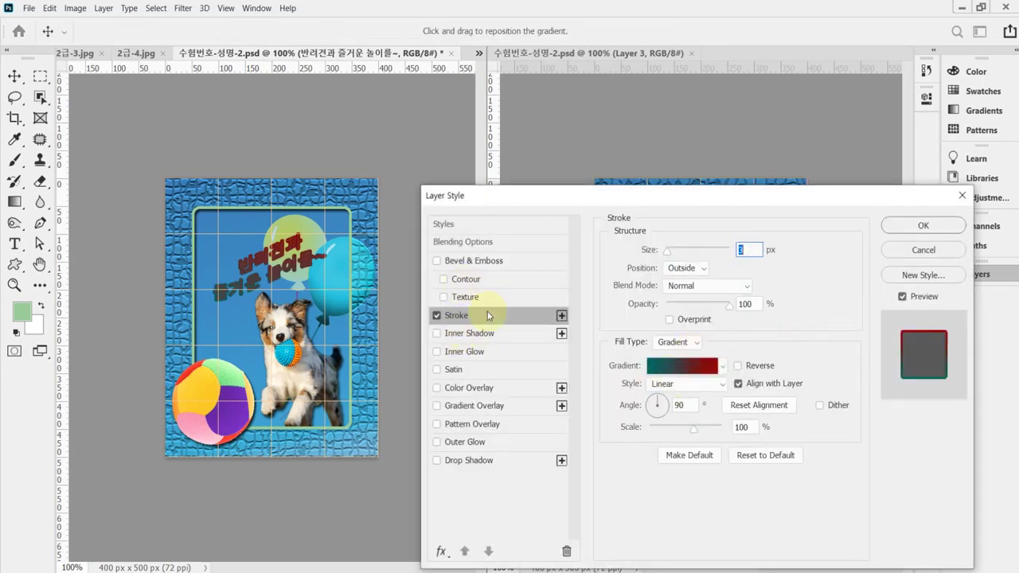
pyautogui.click(657, 343)
pyautogui.click(673, 356)
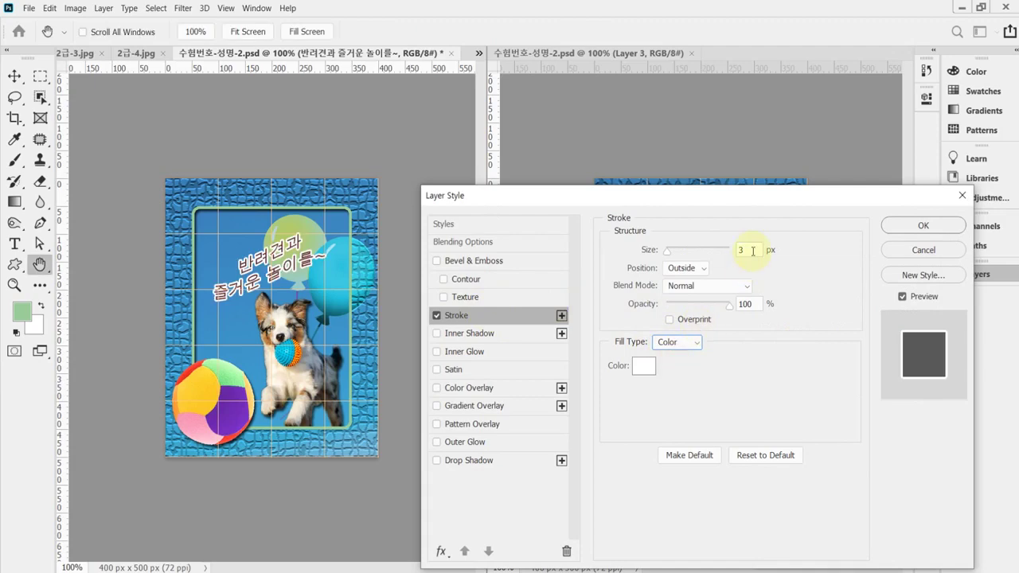
pyautogui.write('2')
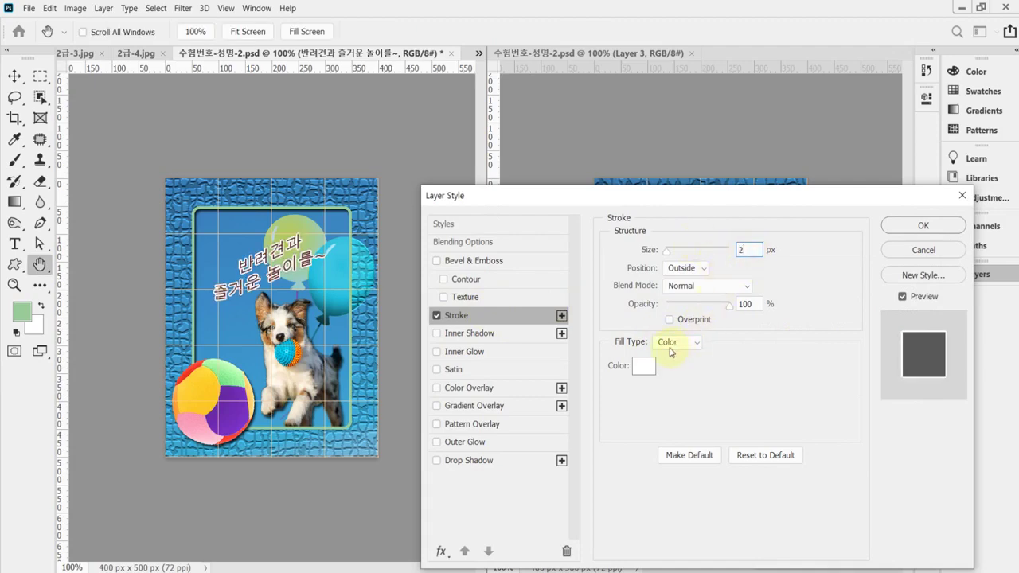
pyautogui.click(643, 368)
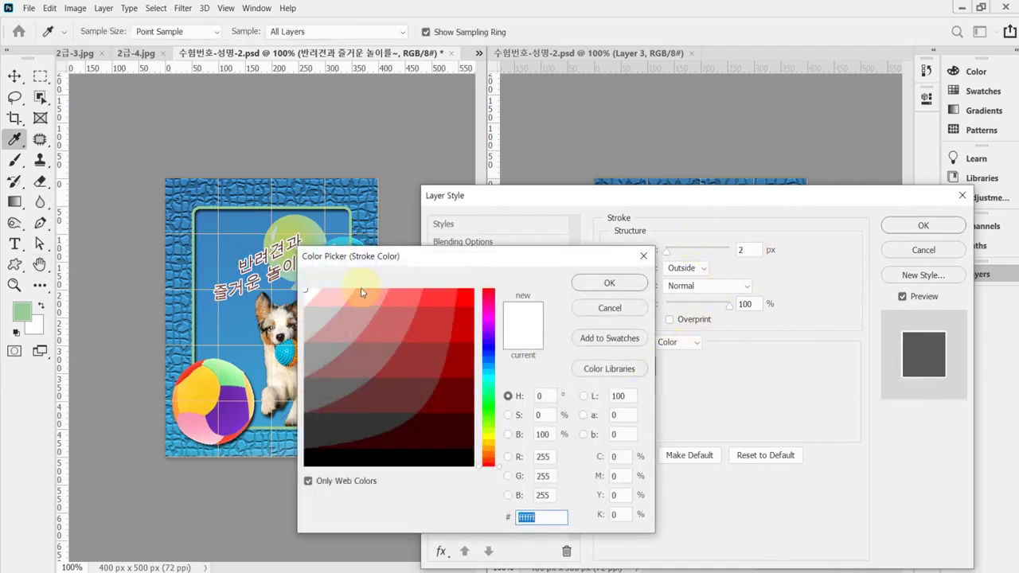
pyautogui.click(607, 283)
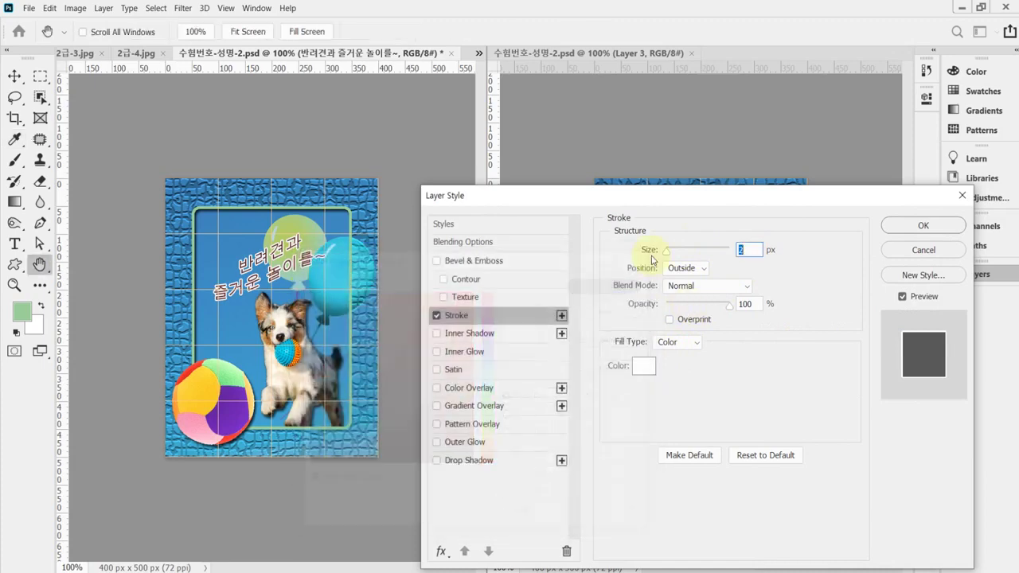
pyautogui.click(925, 225)
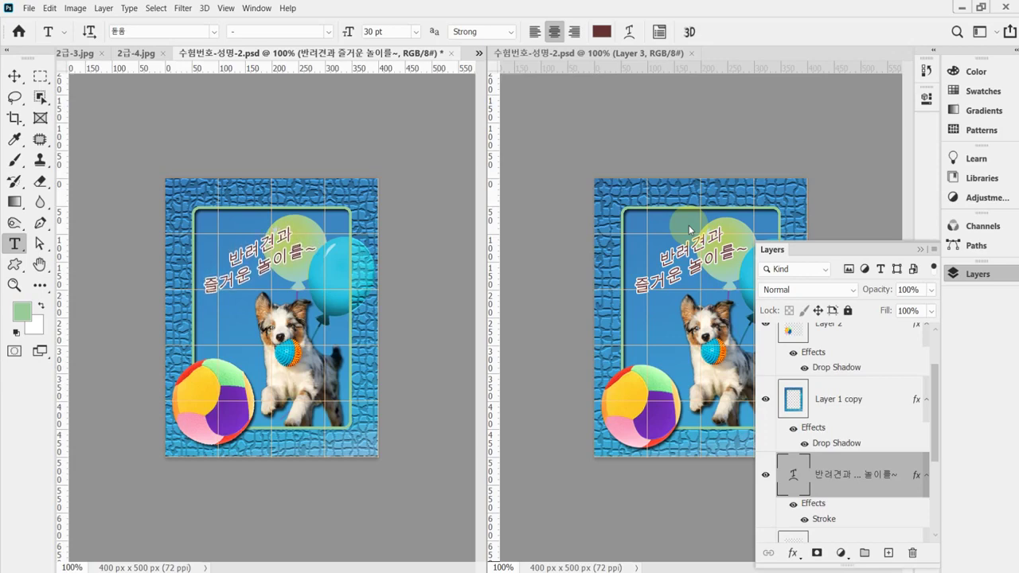
pyautogui.hotkey('ctrl', 's')
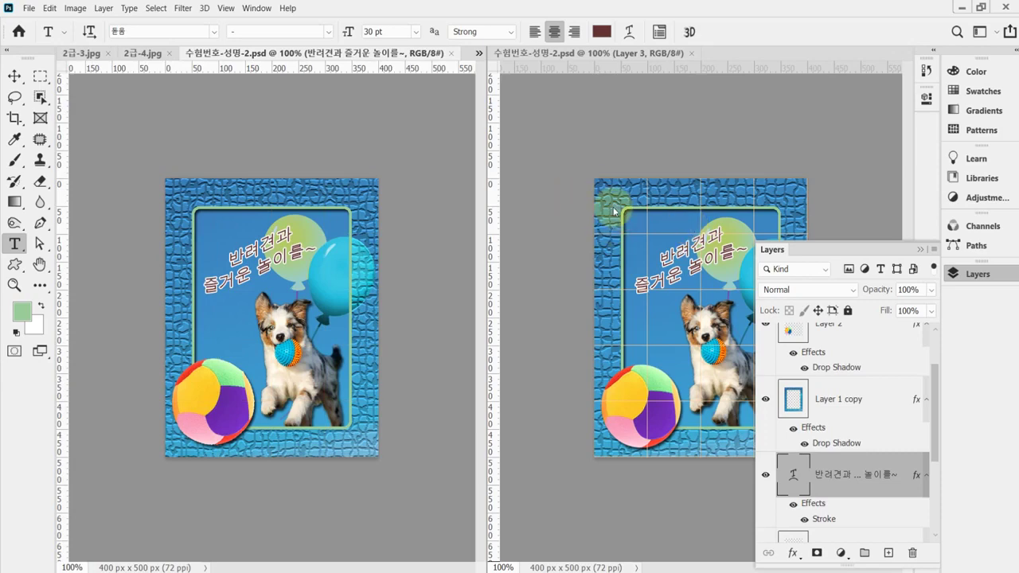
# - Save a JPEG copy as 수험번호-성명-2.jpg in the 문서\GTQ folder at quality 8
pyautogui.hotkey('ctrl', 'shift', 's')
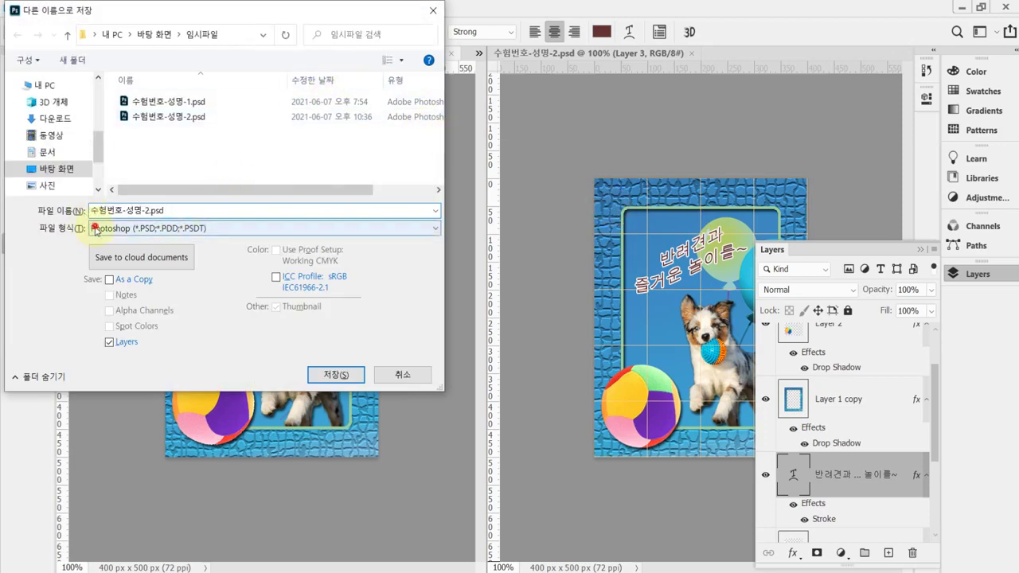
pyautogui.click(94, 229)
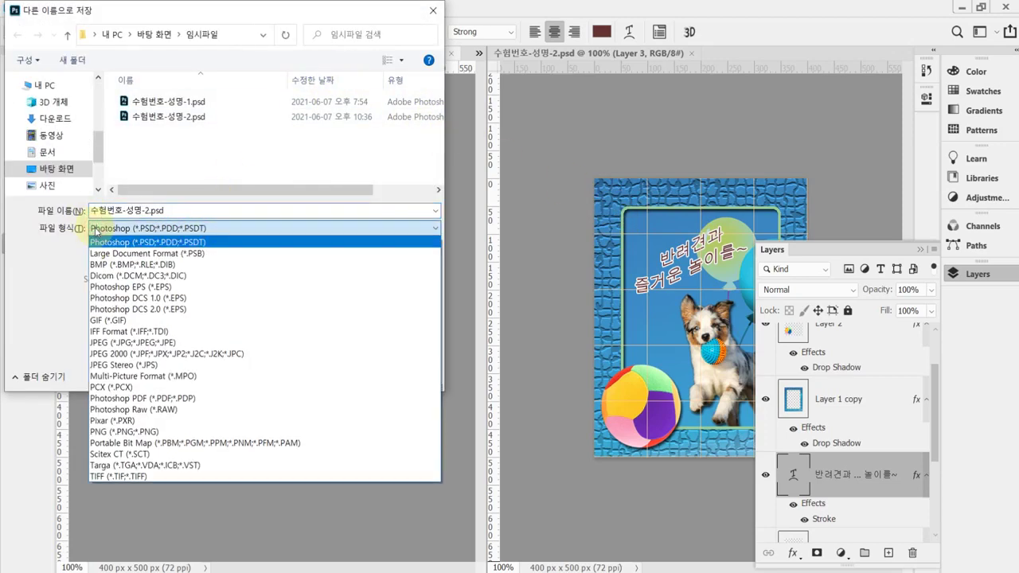
pyautogui.click(164, 344)
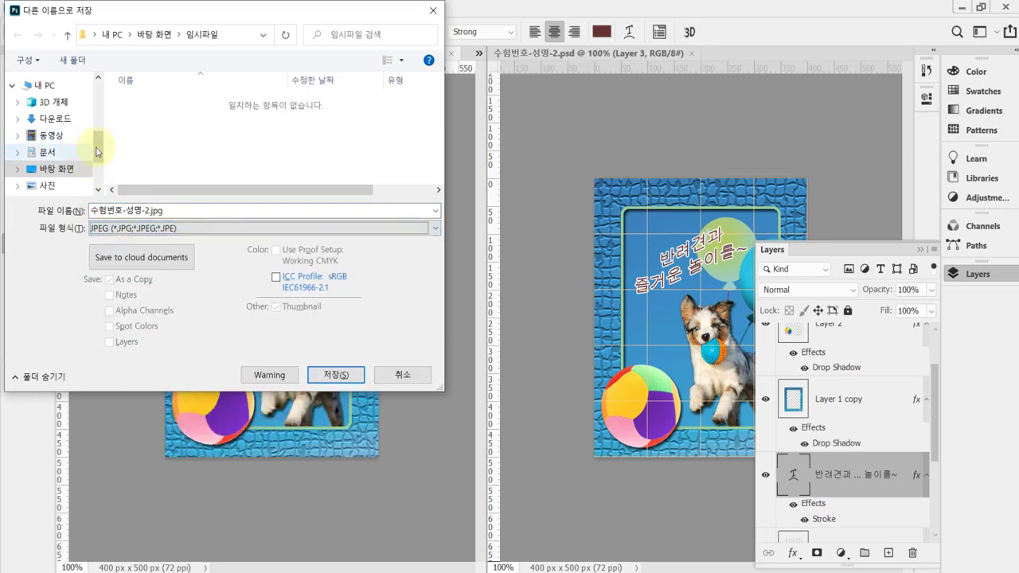
pyautogui.moveTo(96, 152); pyautogui.dragTo(98, 144)
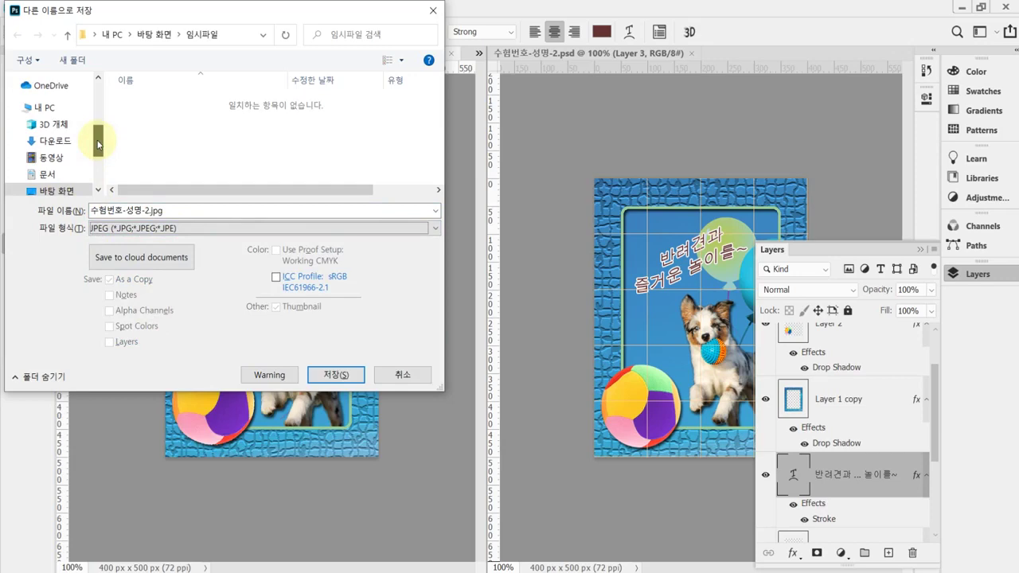
pyautogui.click(49, 107)
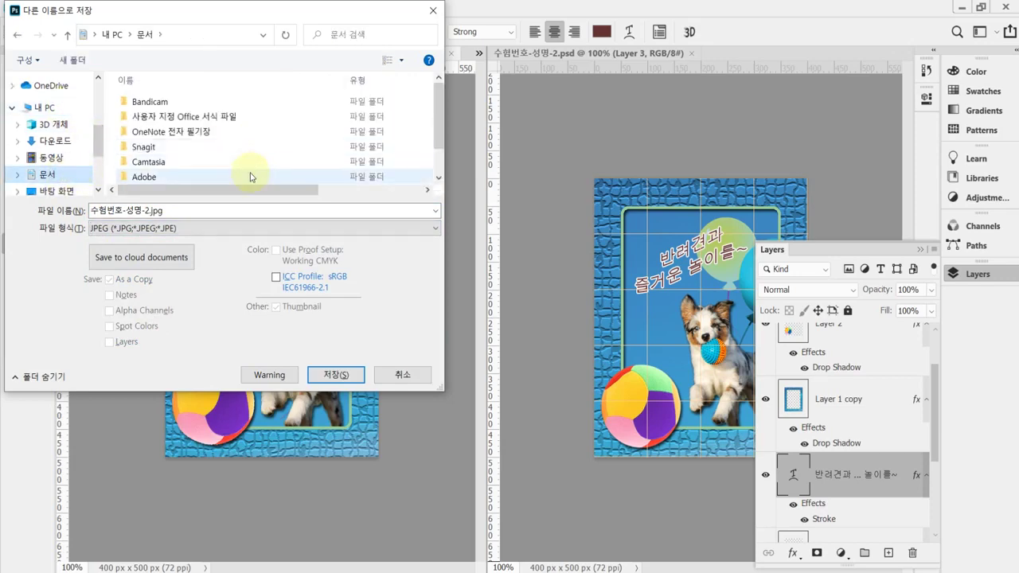
pyautogui.doubleClick(170, 167)
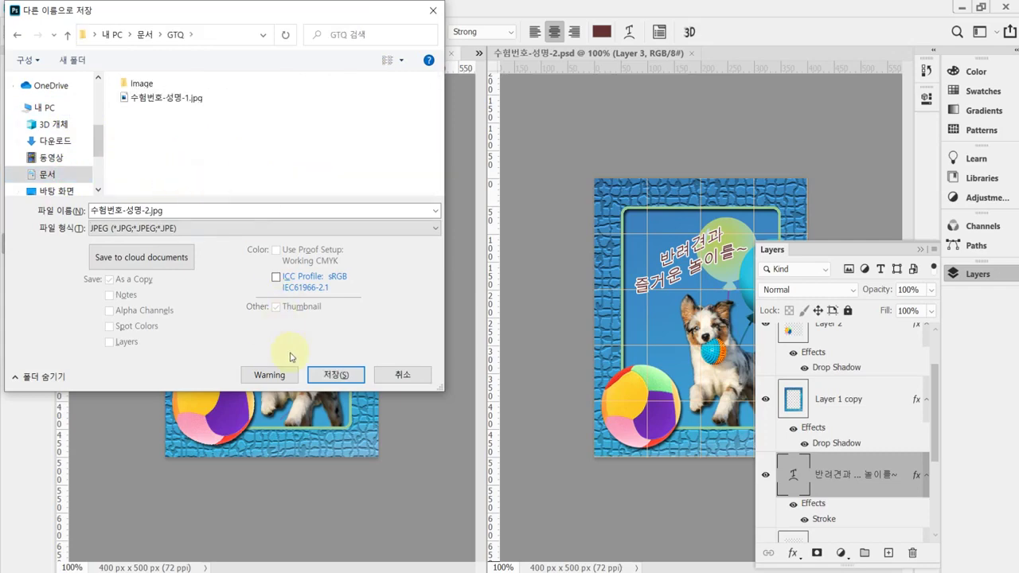
pyautogui.click(335, 376)
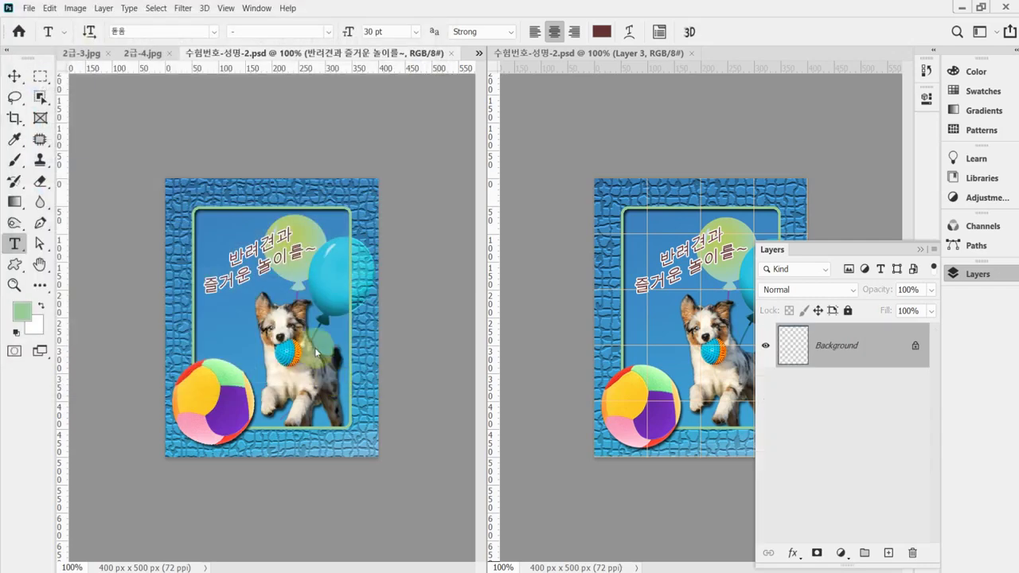
pyautogui.write('8')
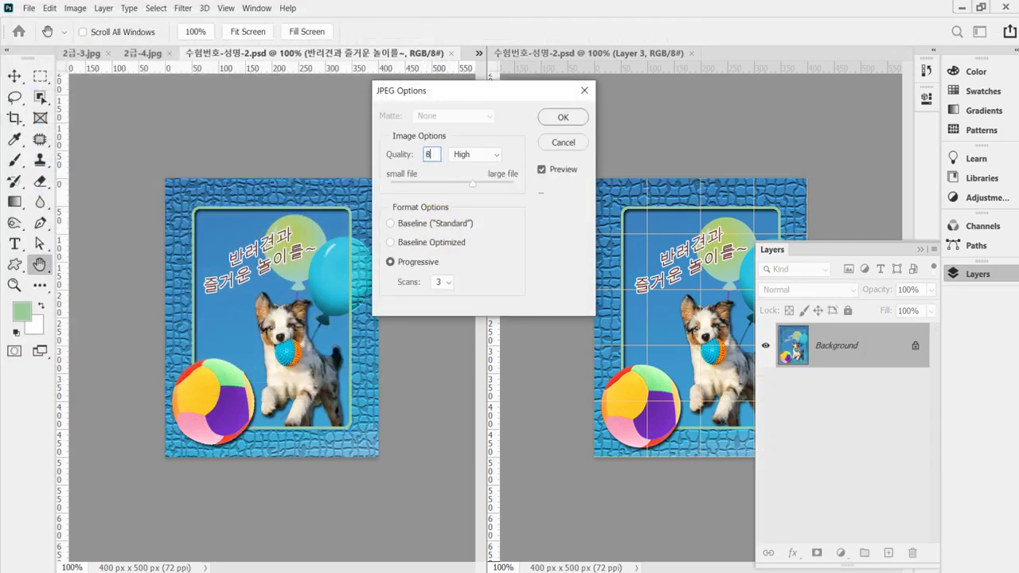
pyautogui.press('Return')
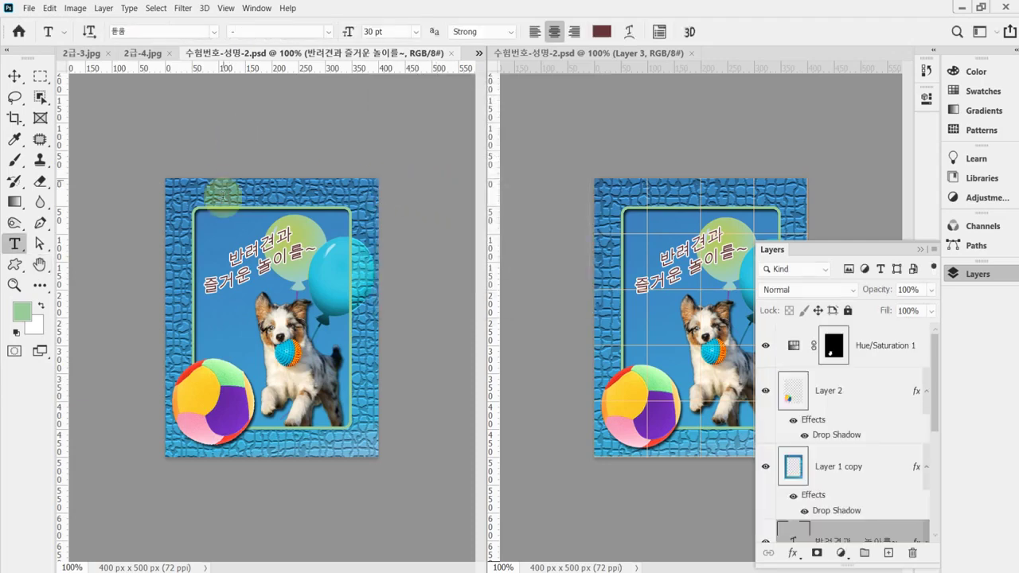
# - Resize the whole poster image proportionally to 40 × 50 pixels
pyautogui.click(75, 9)
pyautogui.click(107, 107)
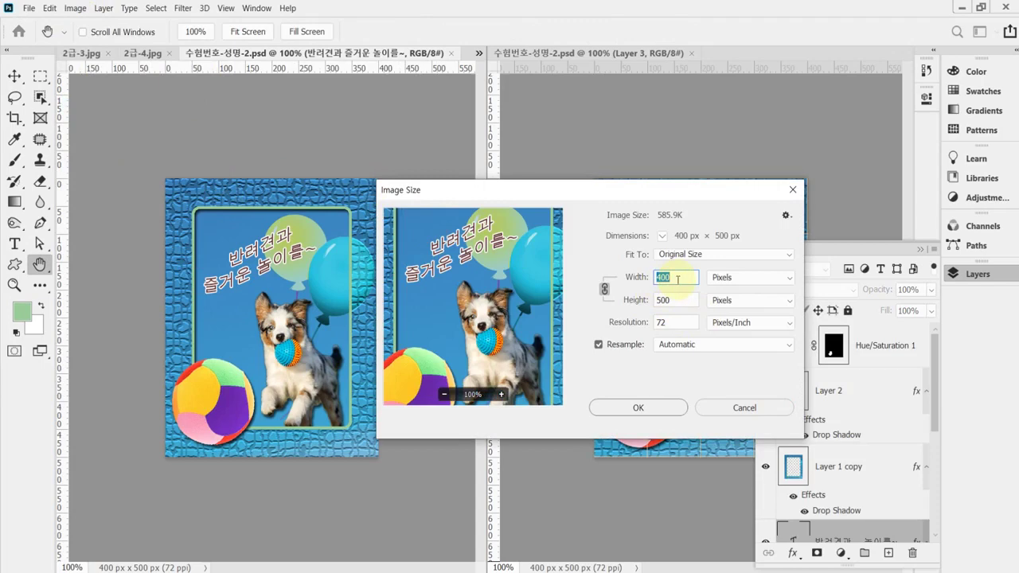
pyautogui.write('40')
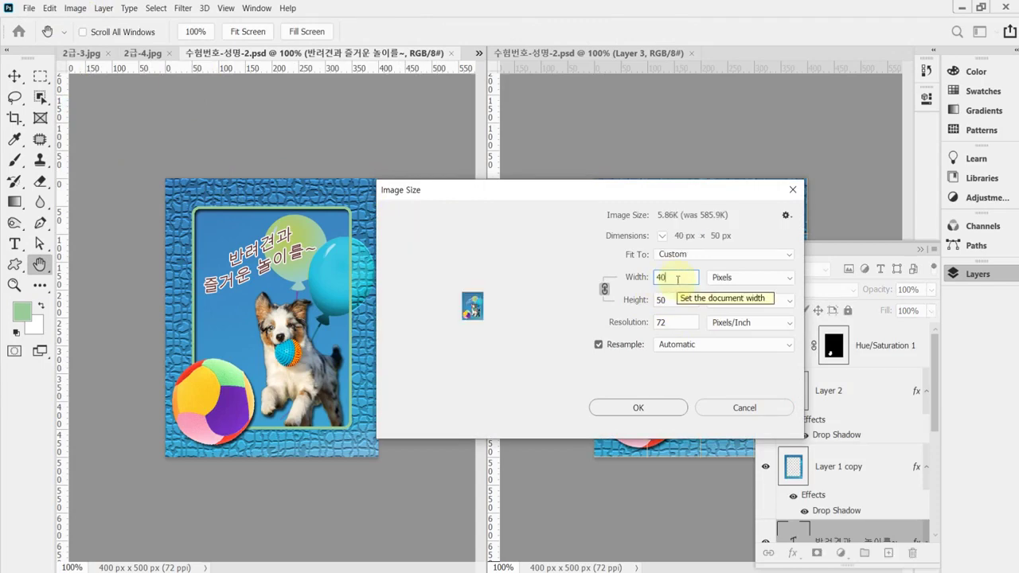
pyautogui.press('Return')
pyautogui.press('t')
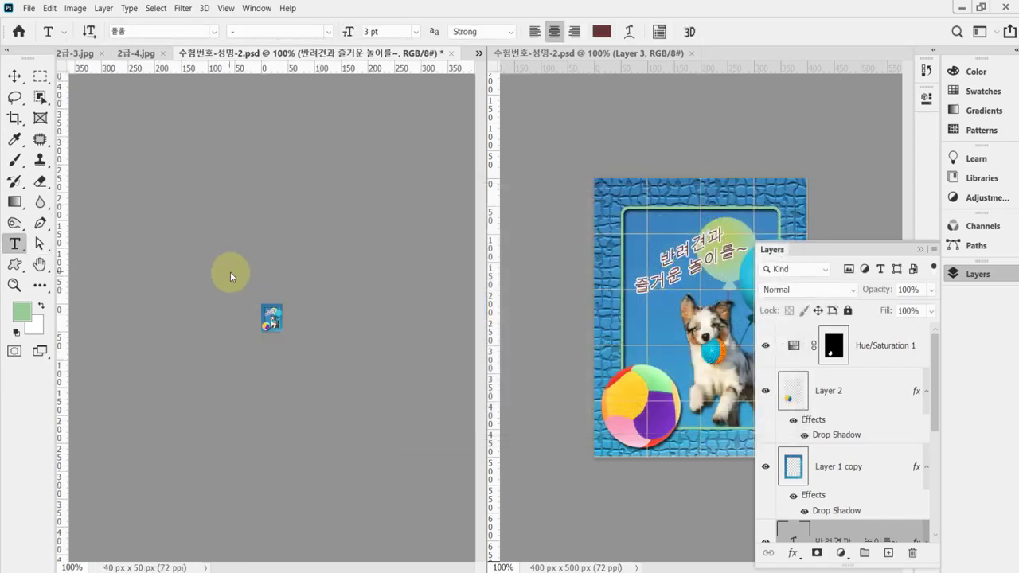
# - Save the reduced poster with its layers as 수험번호-성명-2.psd in the 문서\GTQ folder
pyautogui.hotkey('ctrl', 'shift', 's')
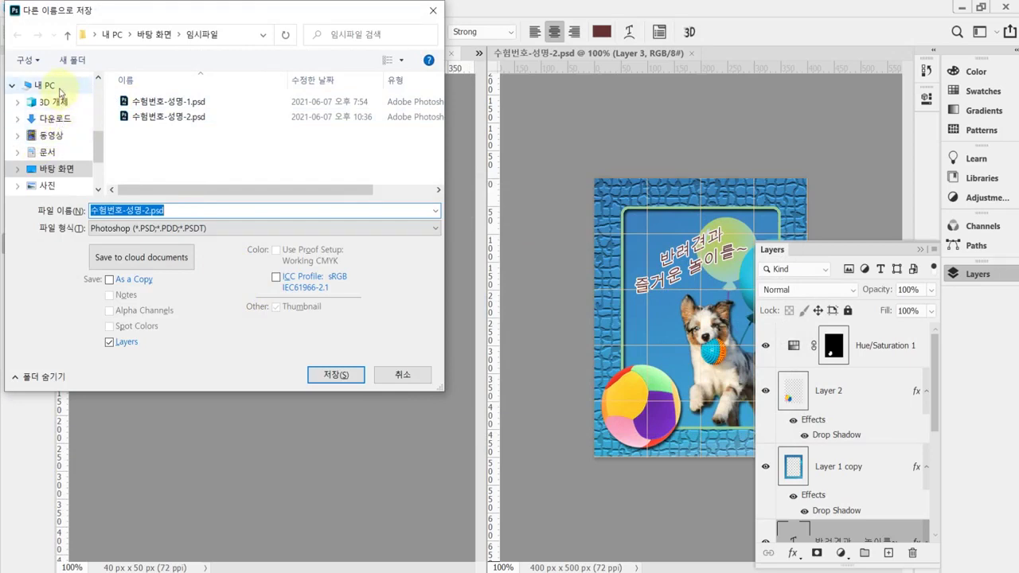
pyautogui.click(64, 159)
pyautogui.scroll(-2, 200, 151)
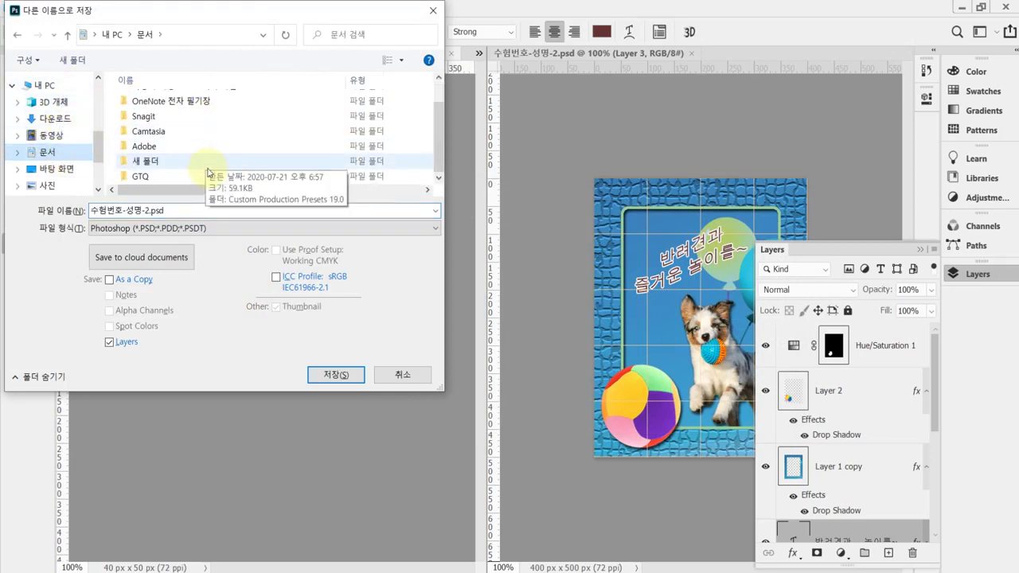
pyautogui.click(170, 172)
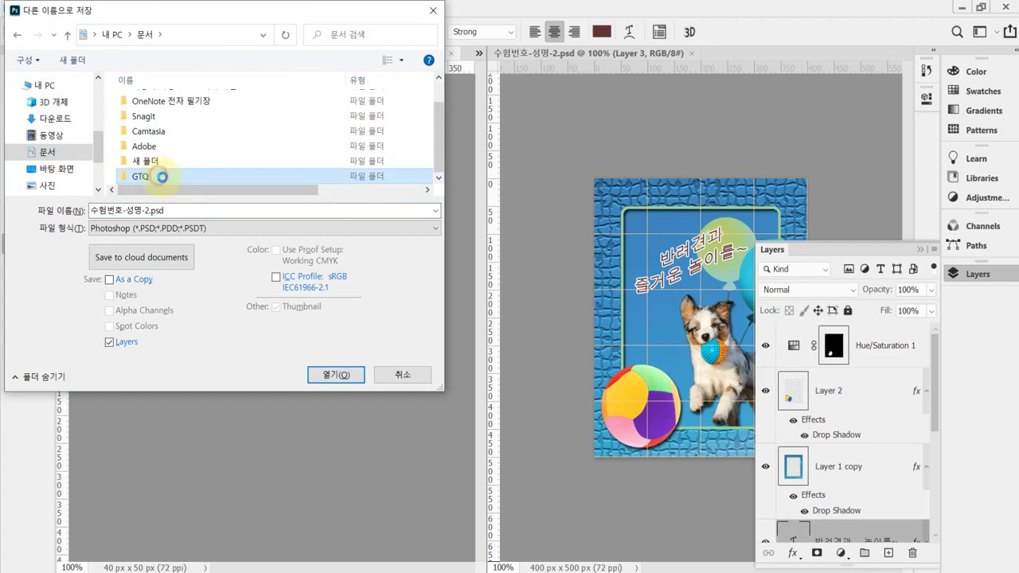
pyautogui.doubleClick(163, 174)
pyautogui.click(331, 375)
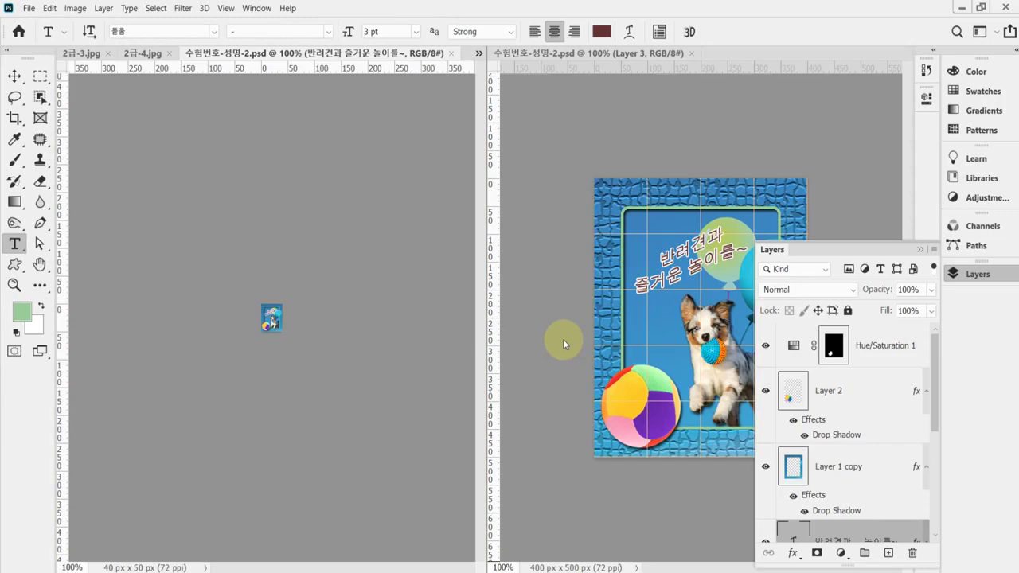
# - Switch to the exam PDF in Acrobat Reader and examine question 3's file rules, picture effects, text effects and output sample
pyautogui.hotkey('alt', 'Tab')
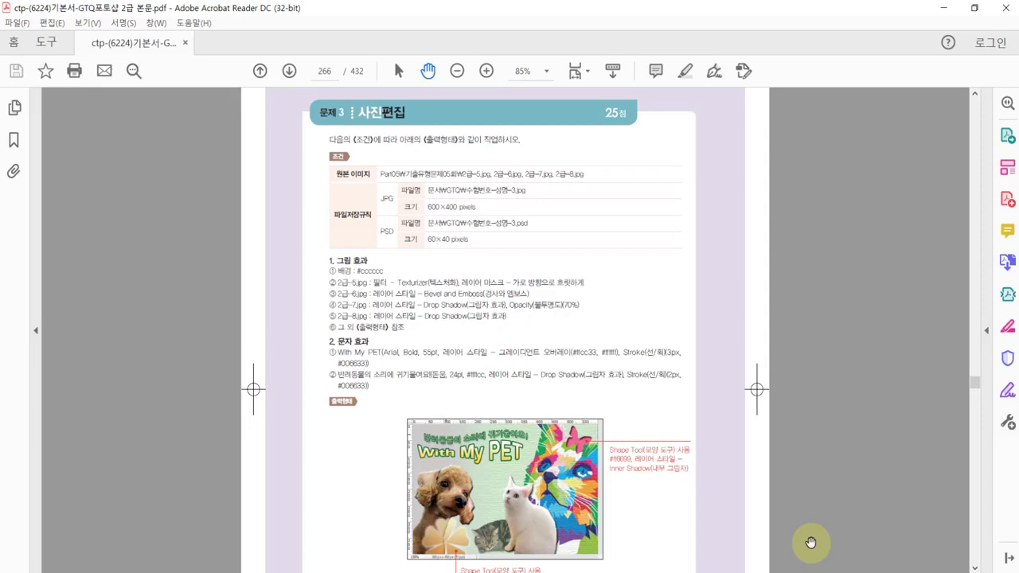
pyautogui.scroll(1, 561, 304)
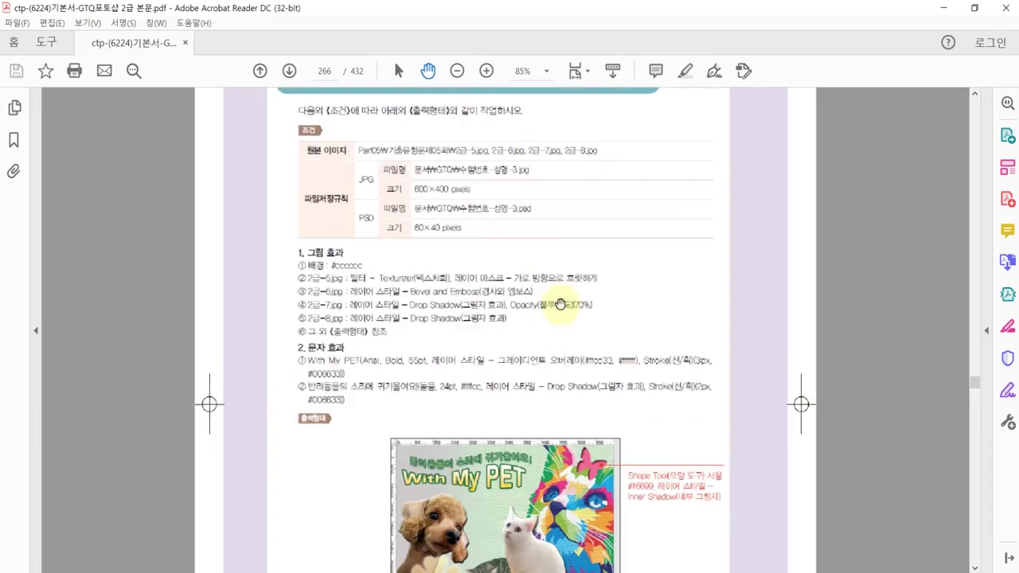
pyautogui.scroll(1, 591, 341)
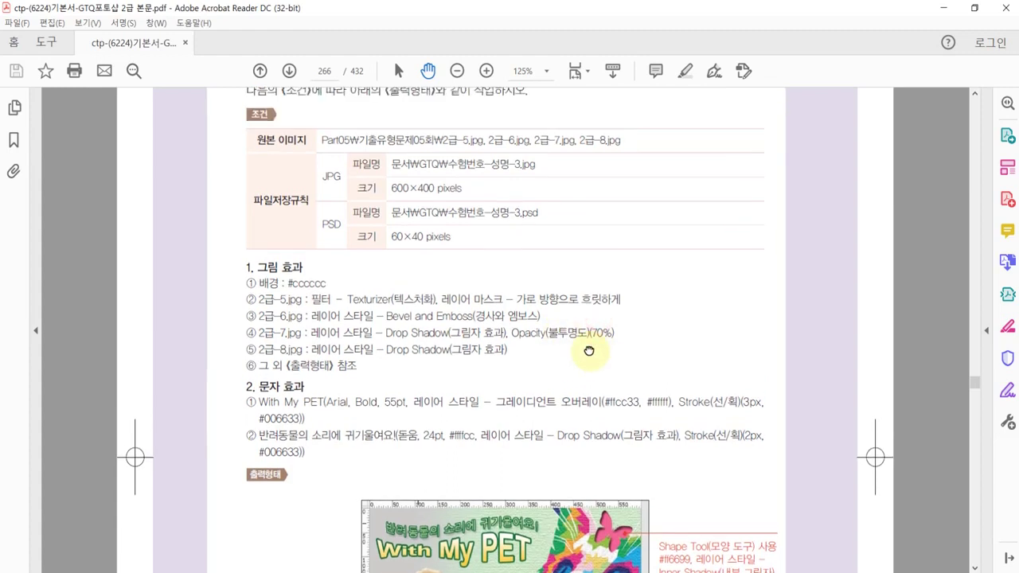
pyautogui.scroll(-1, 614, 340)
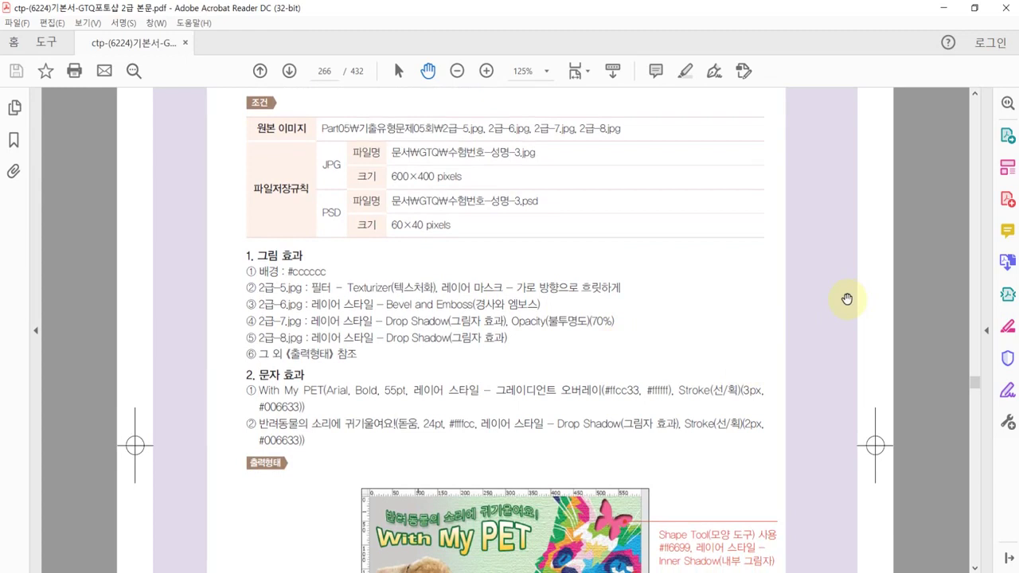
pyautogui.moveTo(835, 399); pyautogui.dragTo(836, 261)
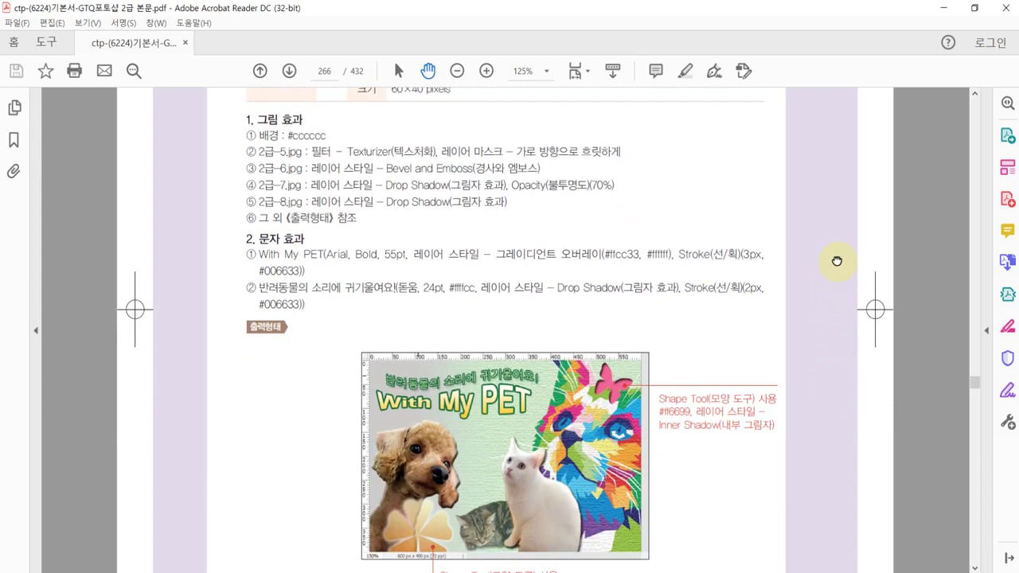
pyautogui.moveTo(837, 262); pyautogui.dragTo(836, 351)
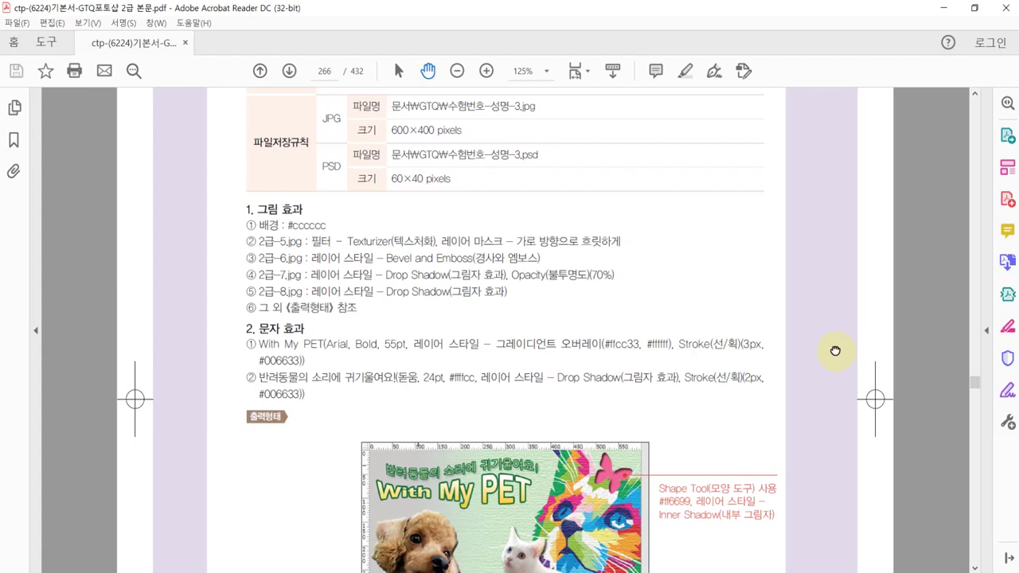
pyautogui.moveTo(835, 351); pyautogui.dragTo(836, 346)
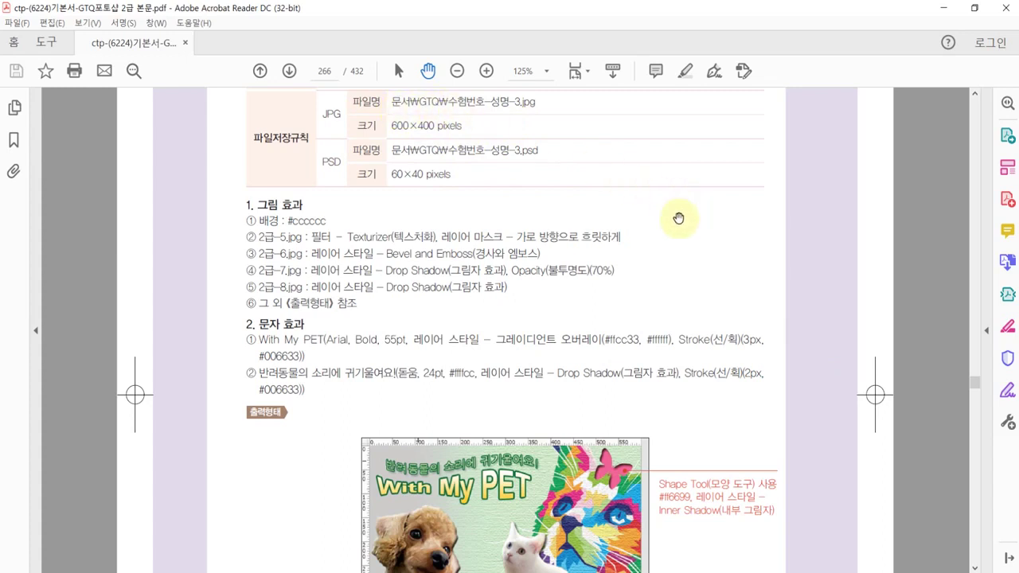
pyautogui.moveTo(738, 296); pyautogui.dragTo(738, 194)
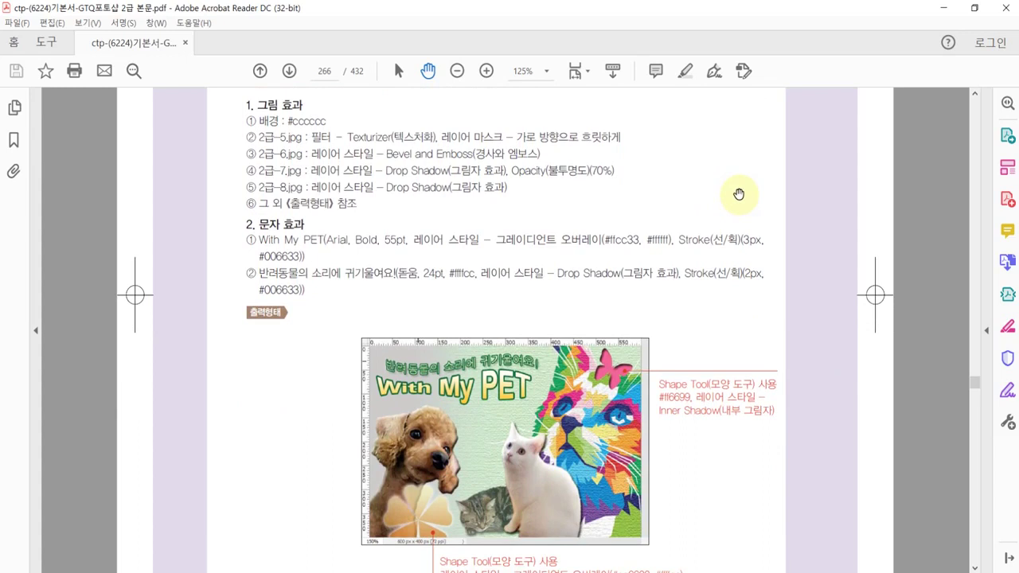
pyautogui.scroll(-1, 729, 205)
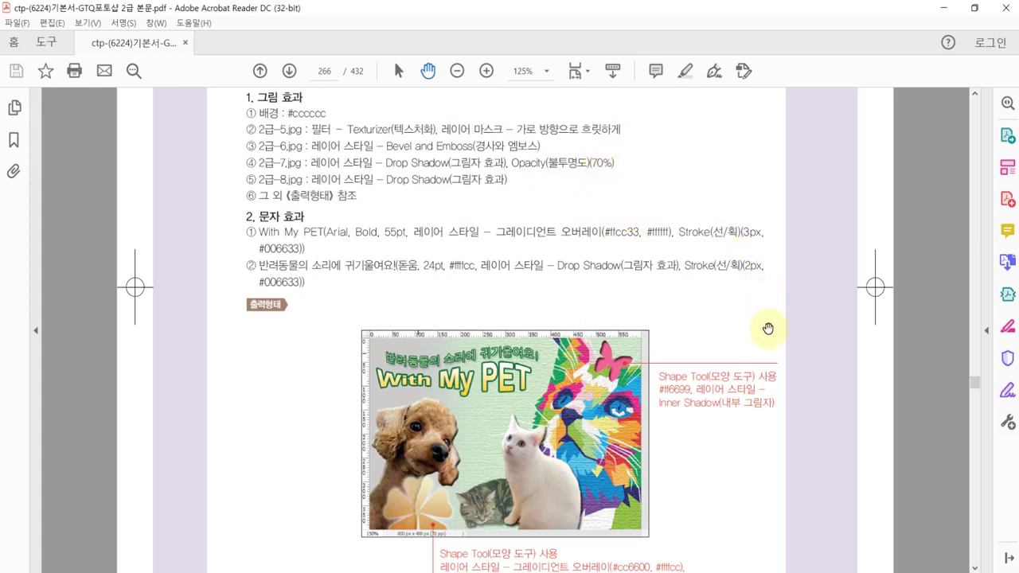
pyautogui.moveTo(769, 329); pyautogui.dragTo(764, 319)
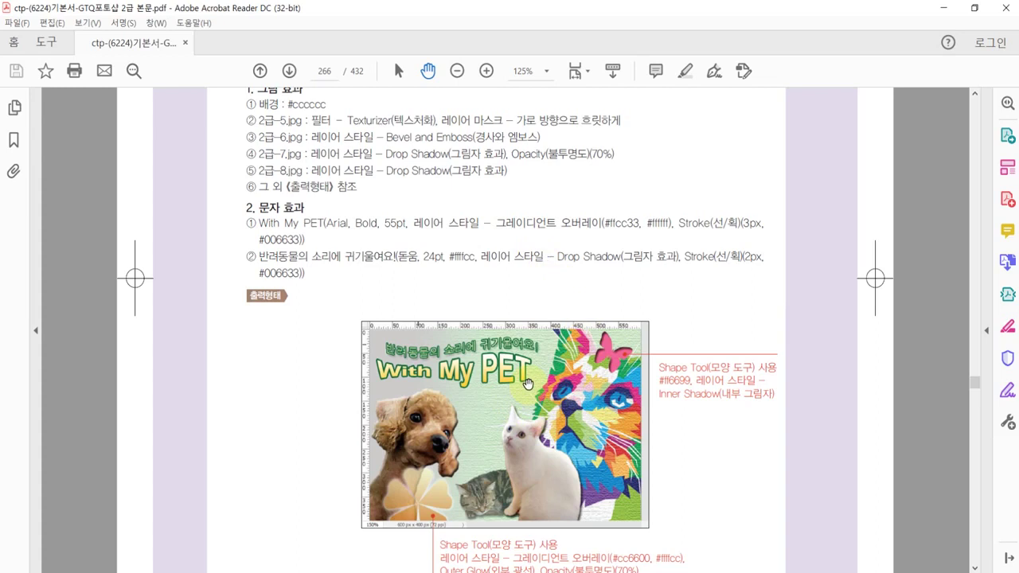
pyautogui.scroll(-1, 718, 432)
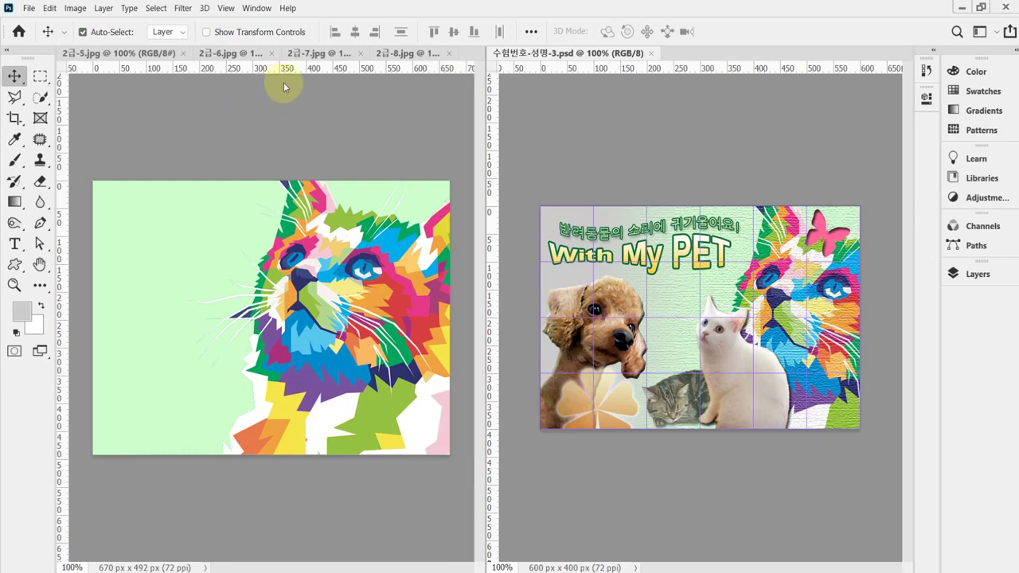
# - Create a 600 × 400 px document at 72 pixels/inch, RGB 8-bit with a white background, and display its grid
pyautogui.click(271, 103)
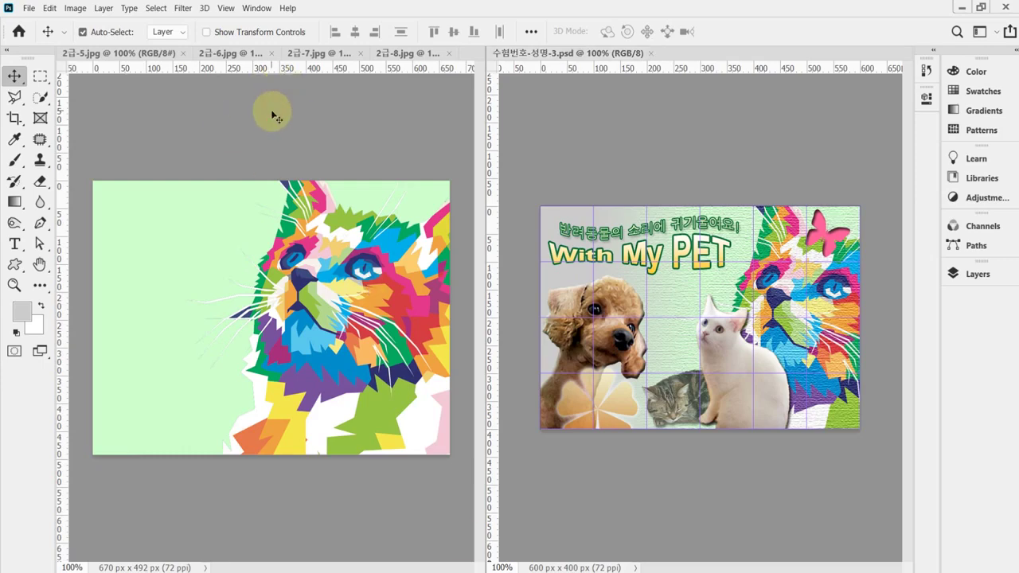
pyautogui.click(29, 8)
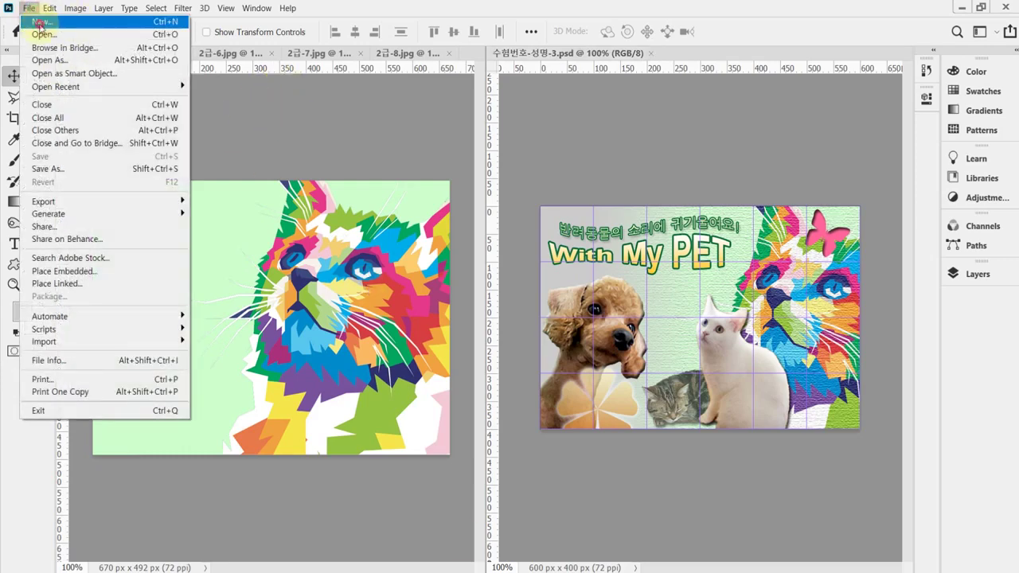
pyautogui.press('Escape')
pyautogui.hotkey('ctrl', 'n')
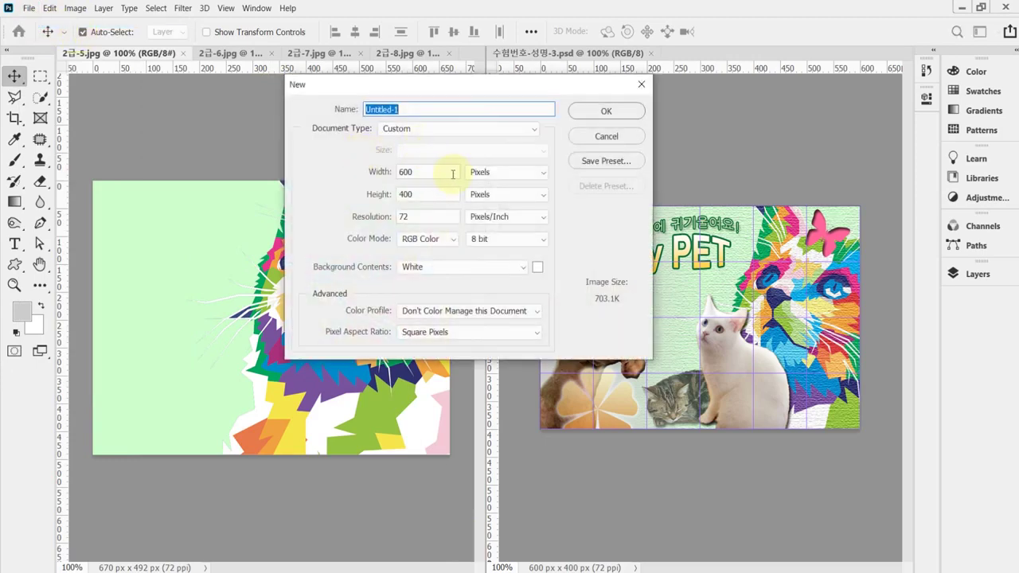
pyautogui.press('Tab')
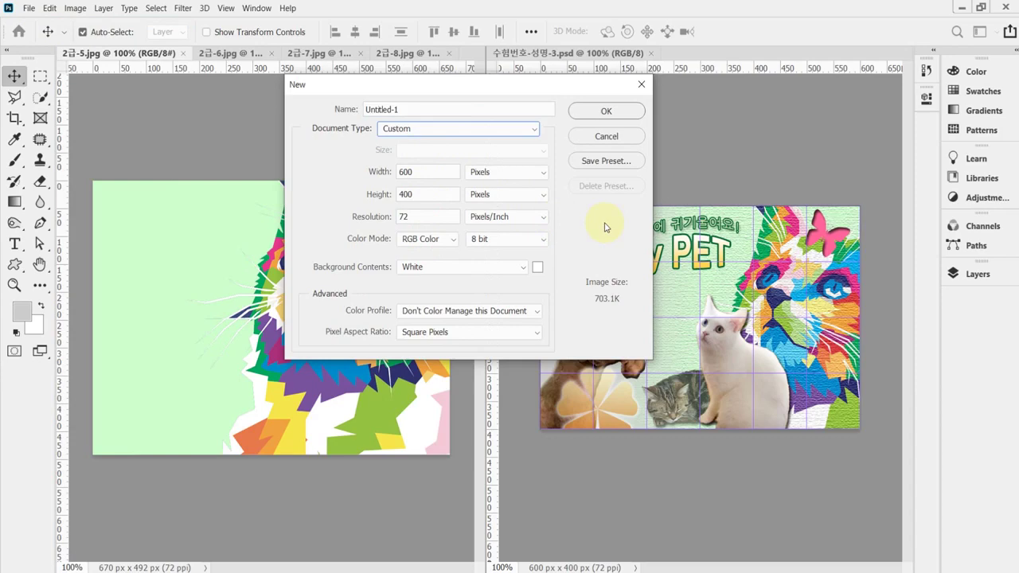
pyautogui.press('Tab')
pyautogui.press('Tab')
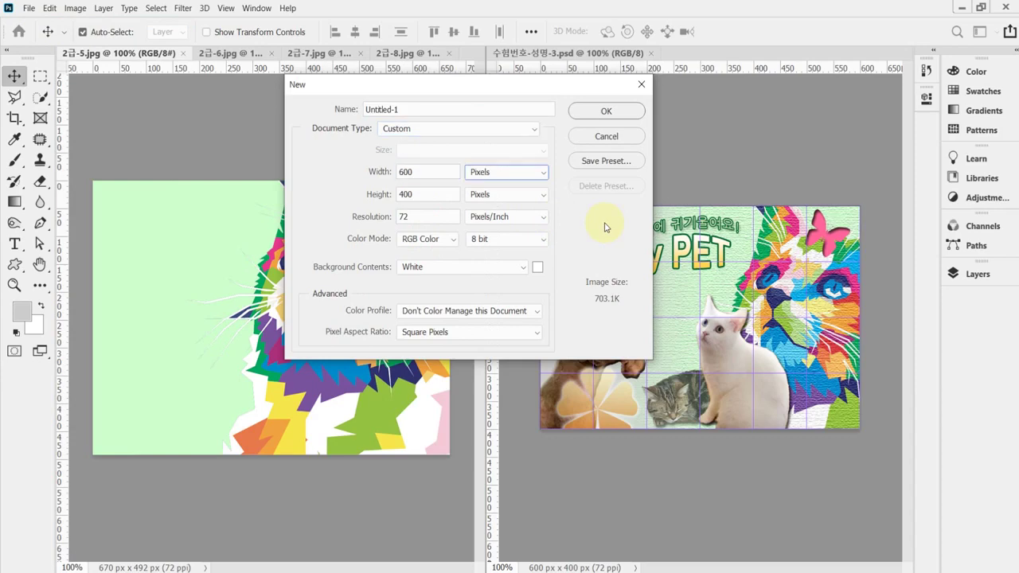
pyautogui.press('Tab')
pyautogui.press('Tab')
pyautogui.press('Tab')
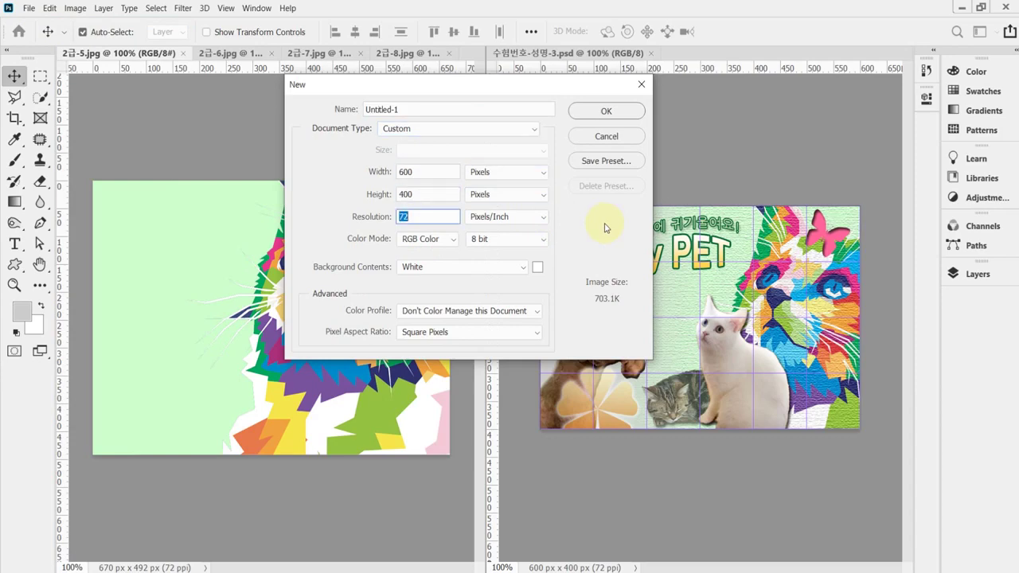
pyautogui.press('Tab')
pyautogui.press('Tab')
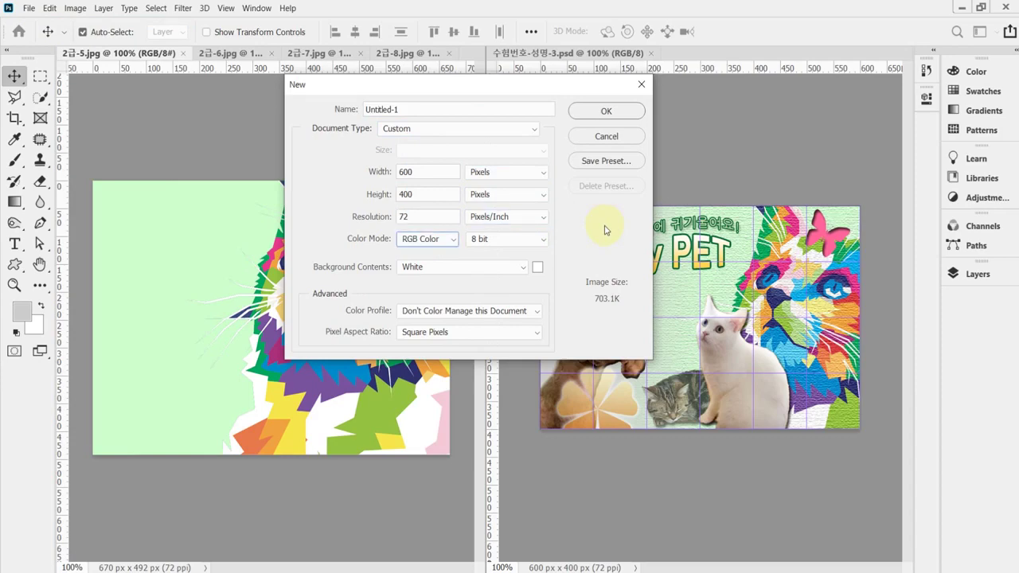
pyautogui.press('Tab')
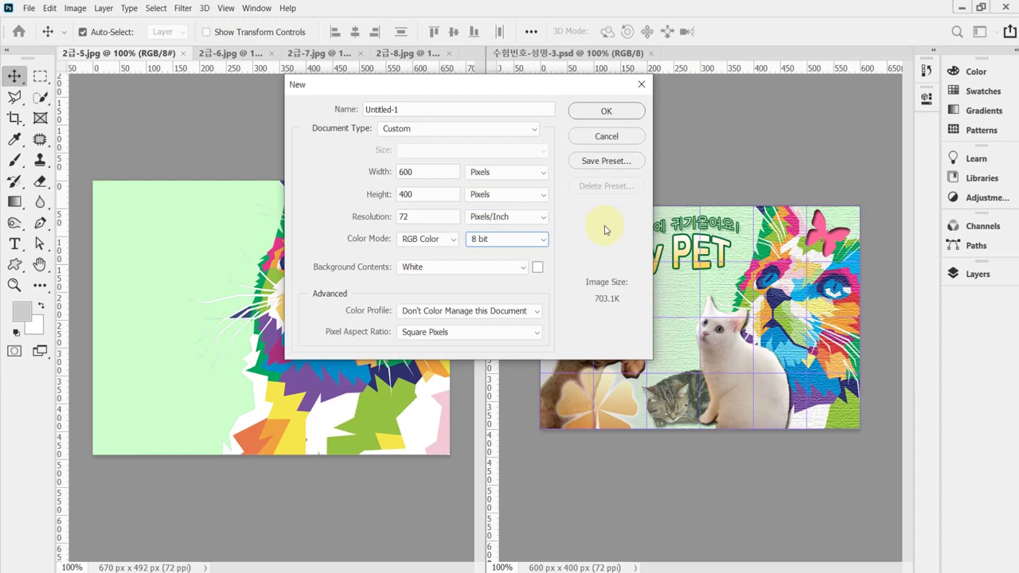
pyautogui.press('Tab')
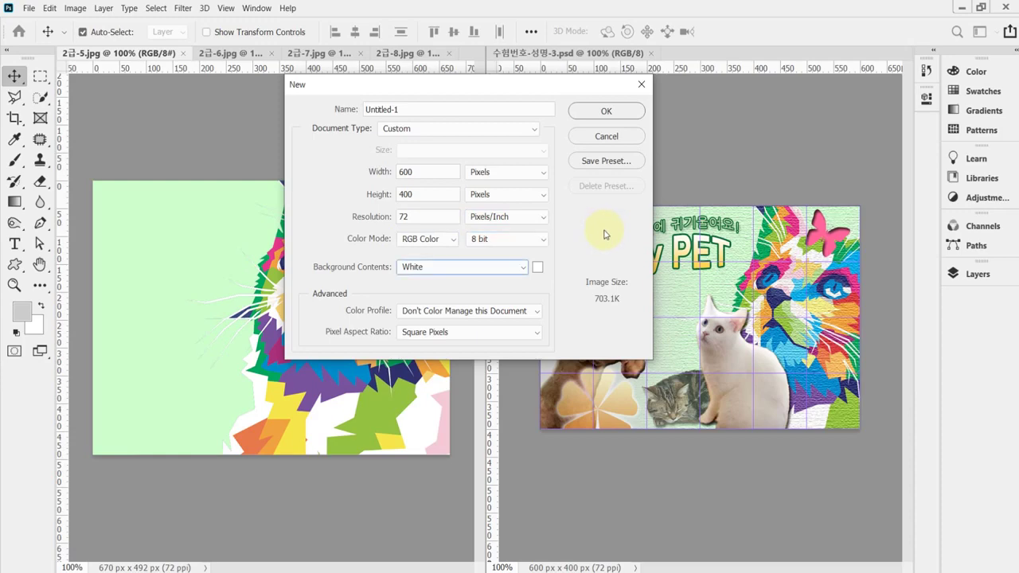
pyautogui.press('Return')
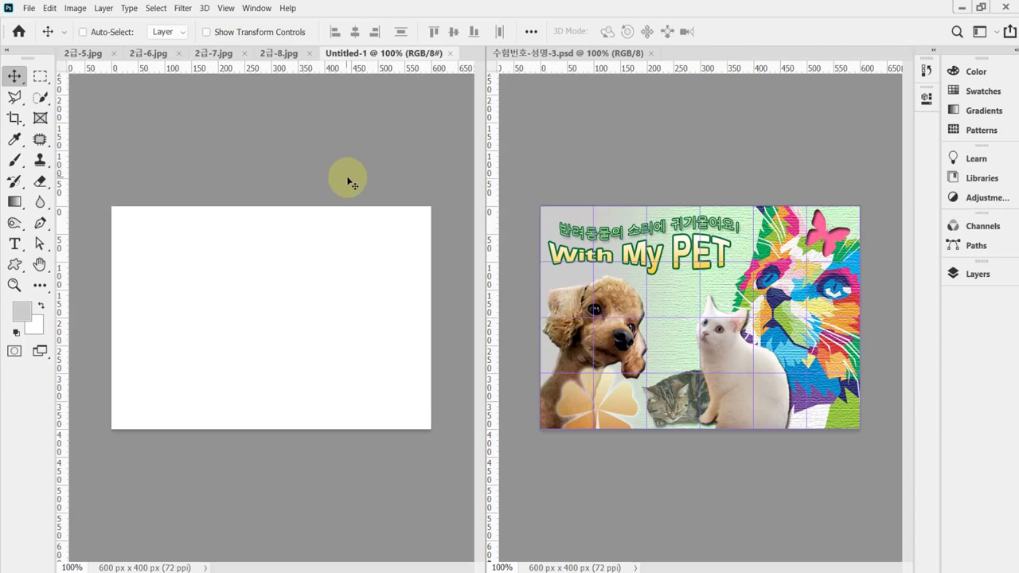
pyautogui.hotkey('ctrl', "'")
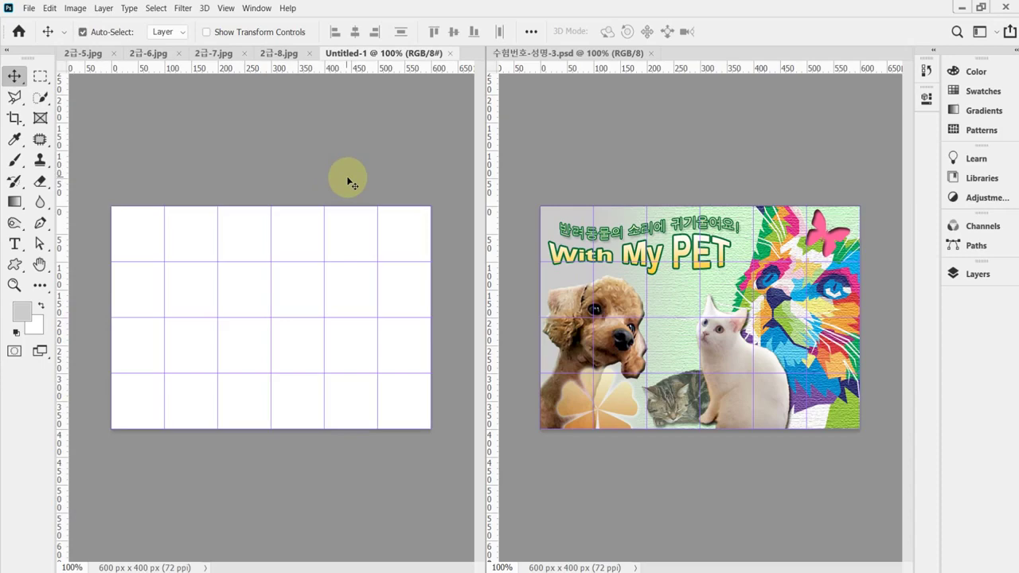
# - Copy the whole 2급-5.jpg cat illustration and paste it into the new 600 × 400 px document
pyautogui.click(83, 55)
pyautogui.hotkey('ctrl', 'a')
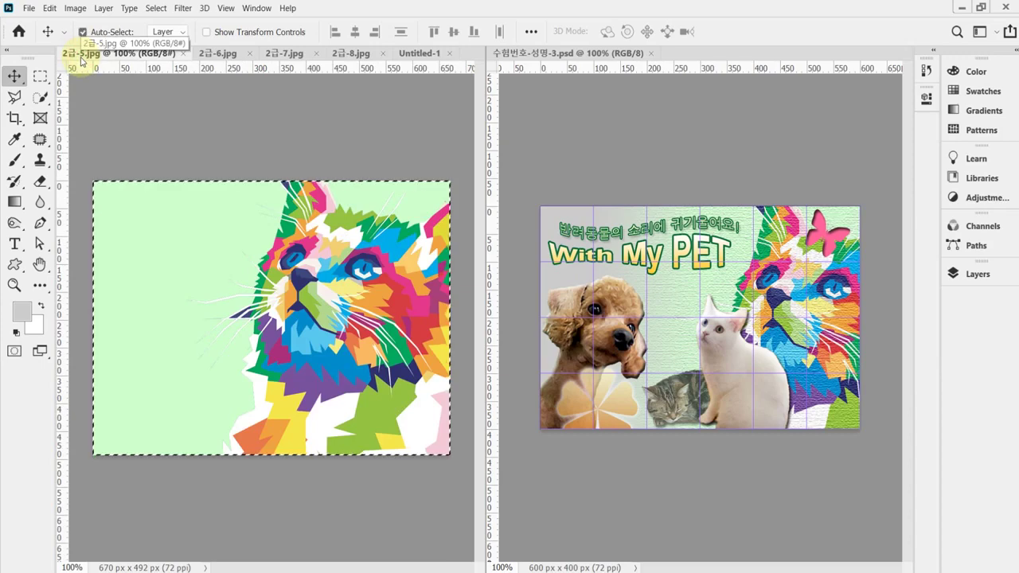
pyautogui.press('ctrl')
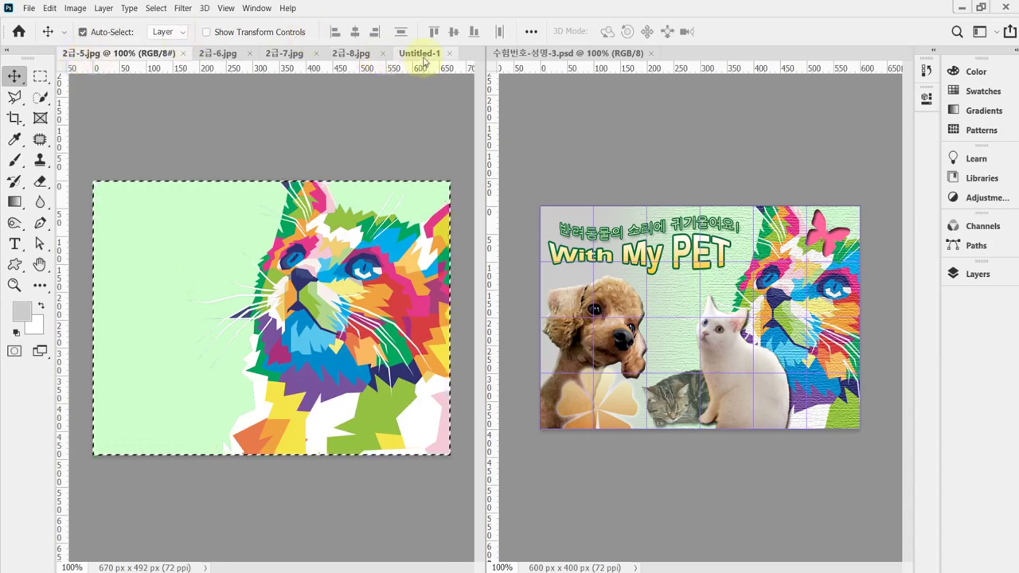
pyautogui.moveTo(423, 62); pyautogui.dragTo(338, 230)
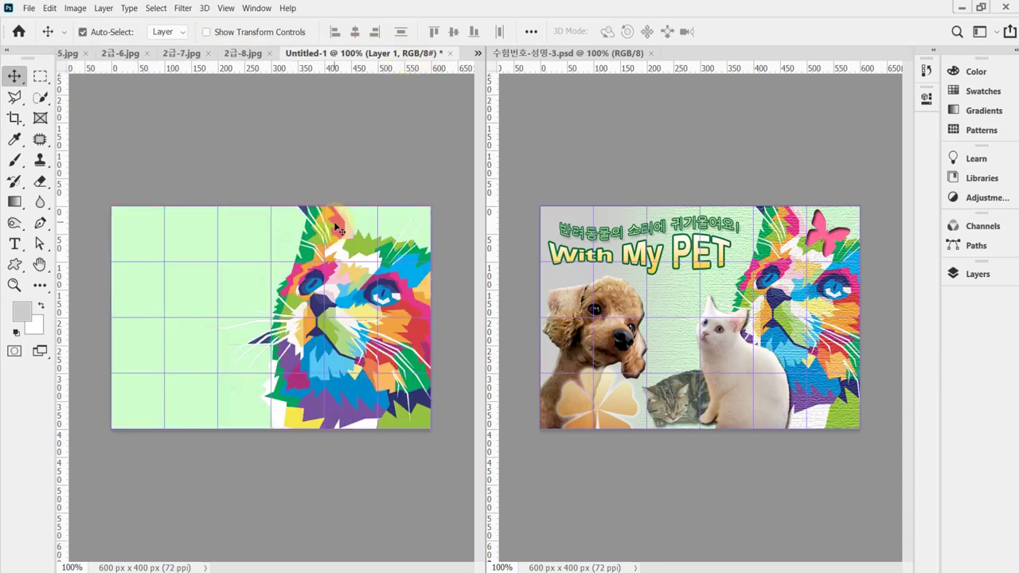
# - Free-transform the pasted cat illustration, scaling it proportionally to about 95.67% and moving it about 59 px to the right
pyautogui.hotkey('ctrl', 't')
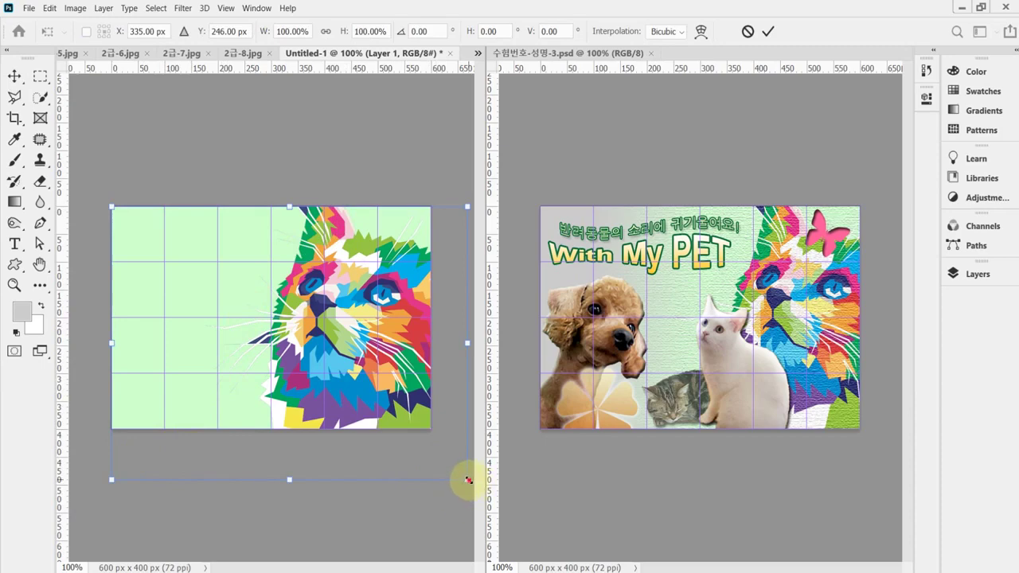
pyautogui.moveTo(468, 480)
pyautogui.mouseDown()
pyautogui.moveTo(444, 460)
pyautogui.moveTo(453, 467)
pyautogui.mouseUp()
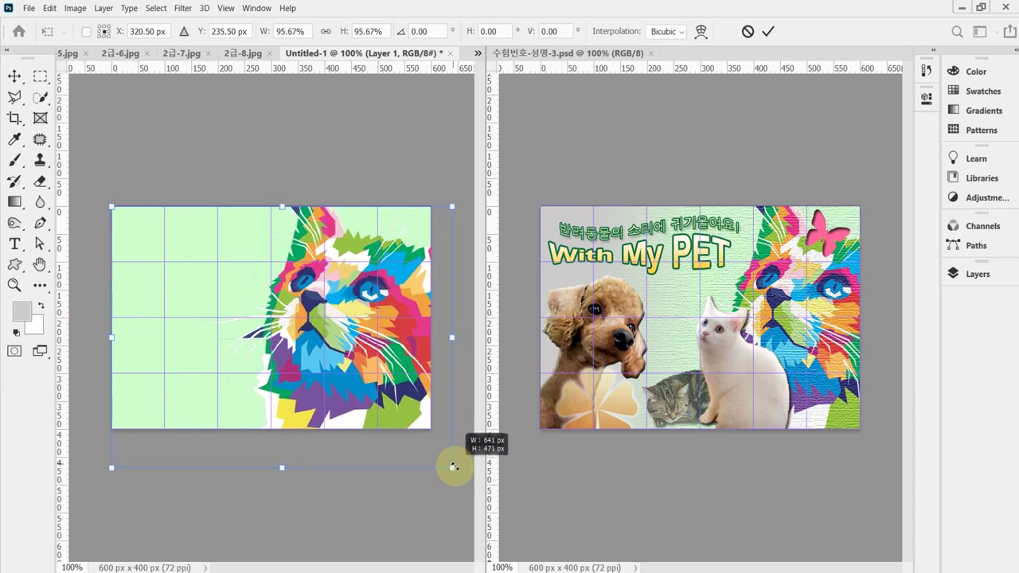
pyautogui.moveTo(338, 368)
pyautogui.mouseDown()
pyautogui.moveTo(323, 368)
pyautogui.moveTo(338, 368)
pyautogui.mouseUp()
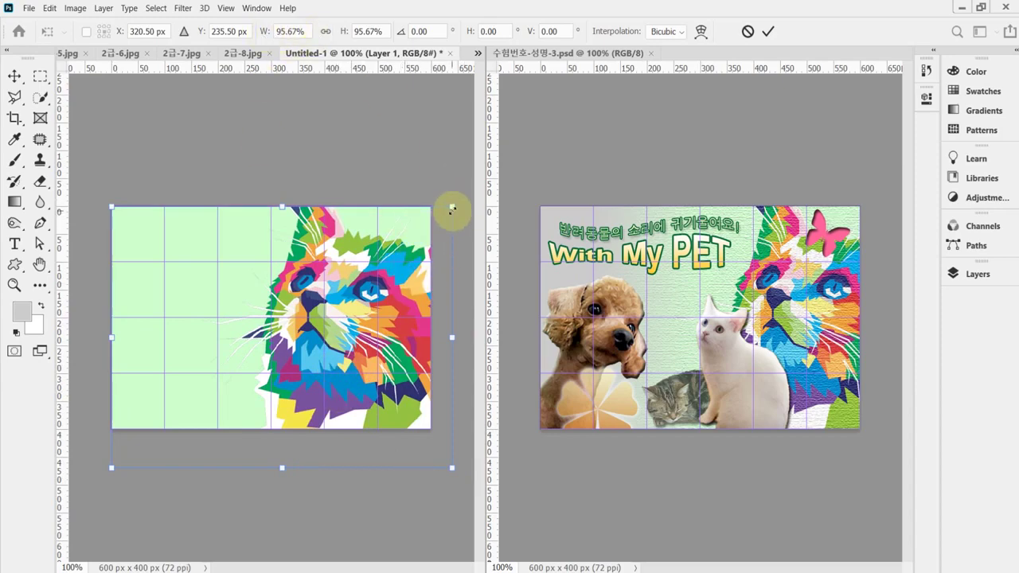
pyautogui.click(324, 31)
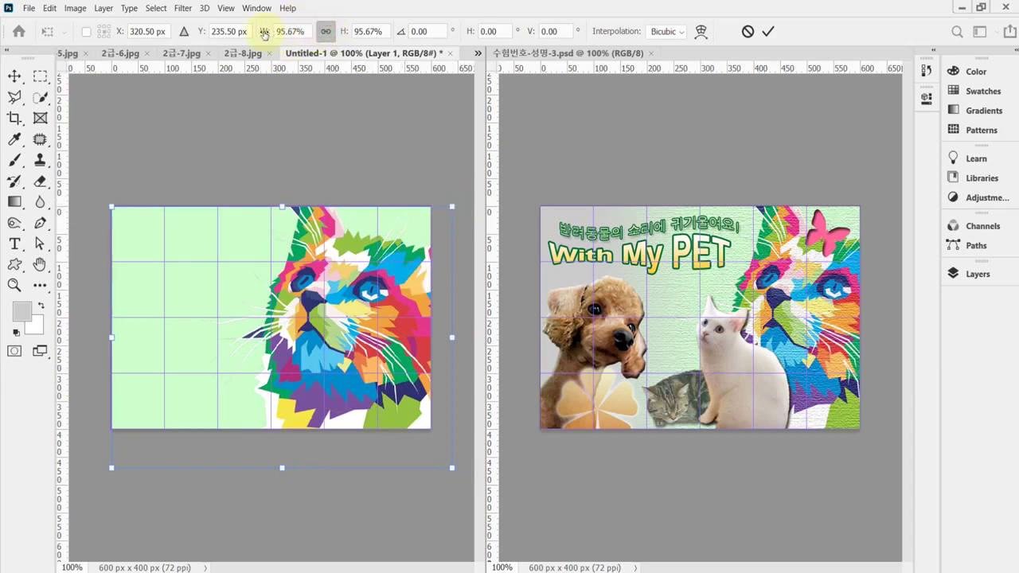
pyautogui.moveTo(262, 33); pyautogui.dragTo(265, 33)
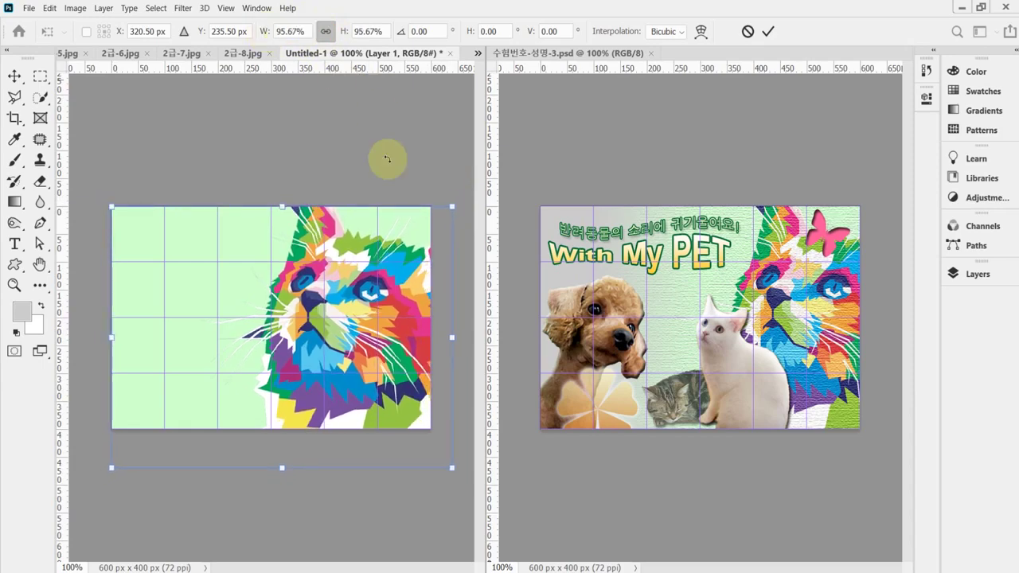
pyautogui.moveTo(387, 291); pyautogui.dragTo(367, 283)
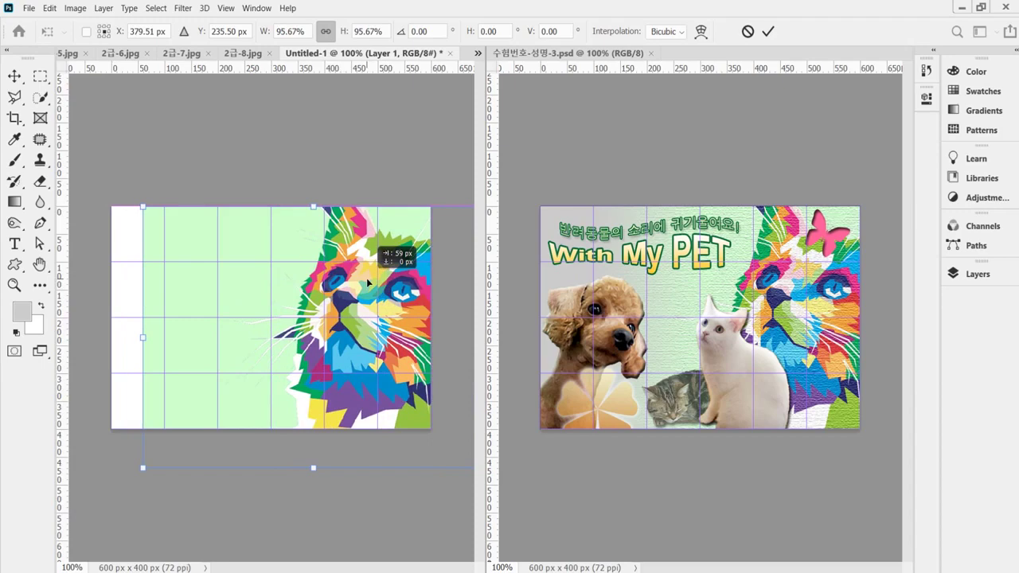
pyautogui.moveTo(380, 309); pyautogui.dragTo(396, 309)
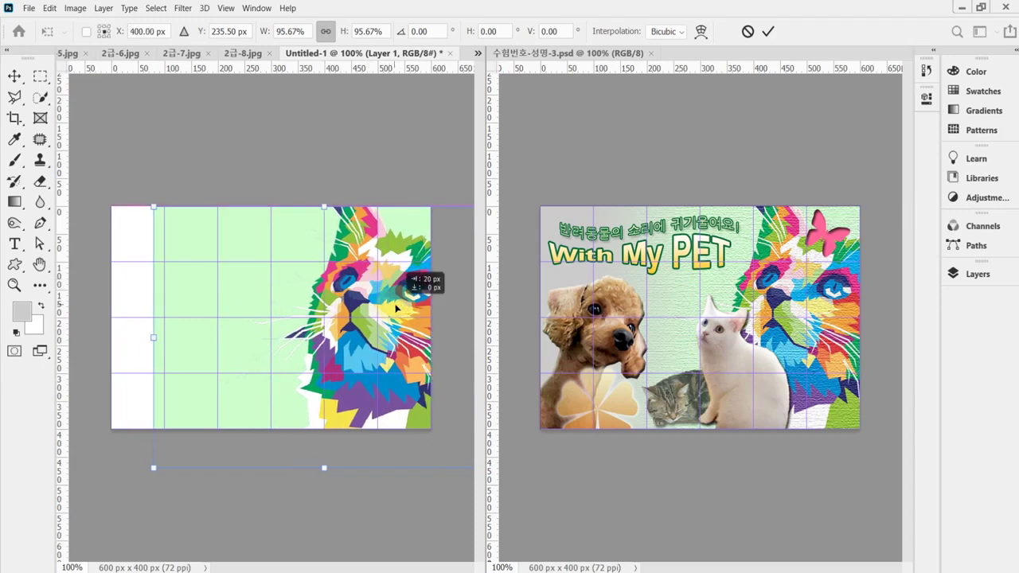
pyautogui.hotkey('ctrl', 'z')
pyautogui.hotkey('ctrl', 'z')
pyautogui.hotkey('ctrl', 'shift', 'z')
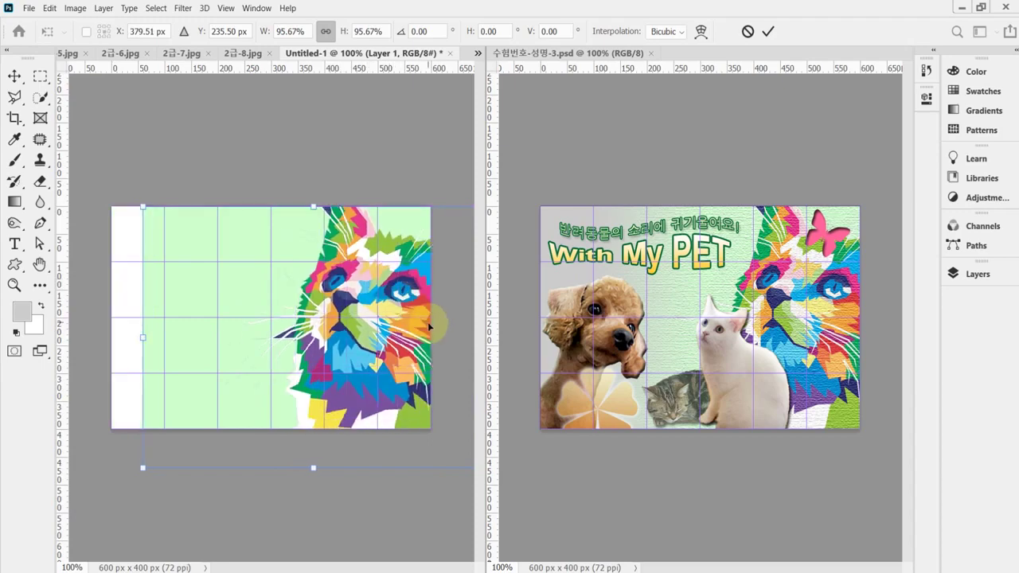
# - Nudge the transformed cat illustration 2 px right and 2 px down to match the reference composition
pyautogui.press('Right')
pyautogui.press('Right')
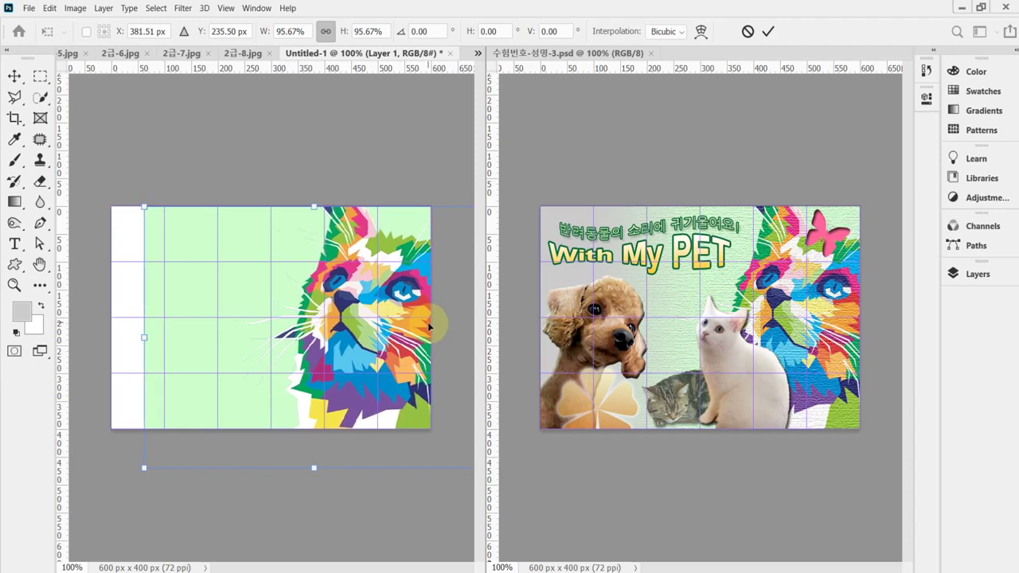
pyautogui.press('Down')
pyautogui.press('Down')
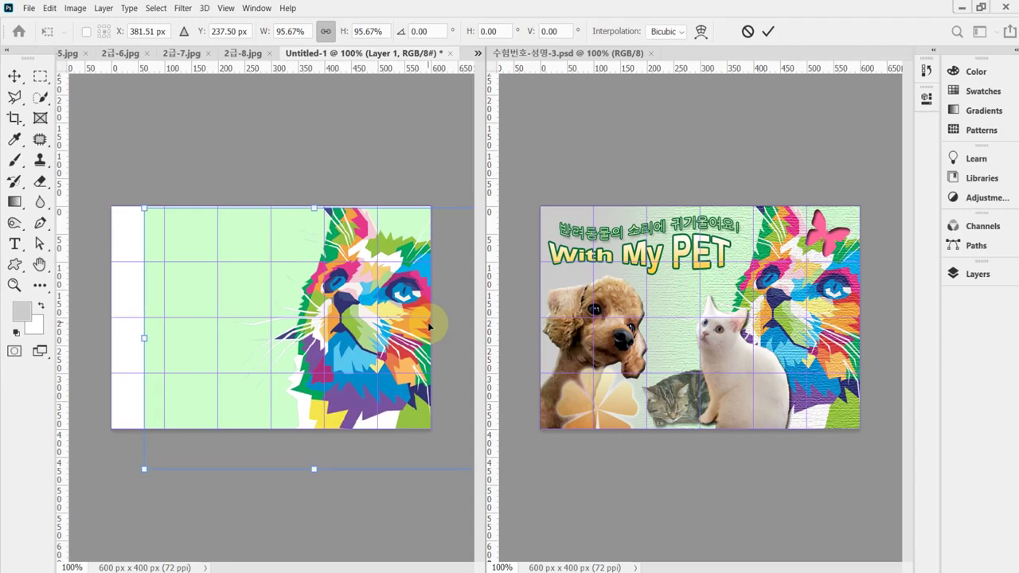
# - Nudge the cat image being transformed upward to a Y position of 227.50 px
pyautogui.press('Up')
pyautogui.press('Up')
pyautogui.press('Up')
pyautogui.press('Up')
pyautogui.press('Up')
pyautogui.press('Up')
pyautogui.press('Up')
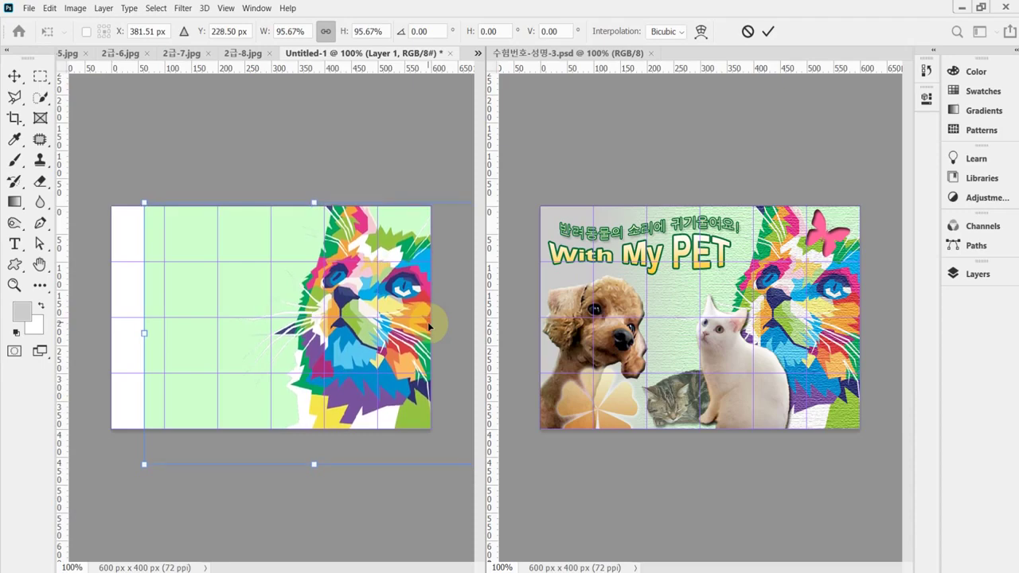
pyautogui.press('Up')
pyautogui.press('Up')
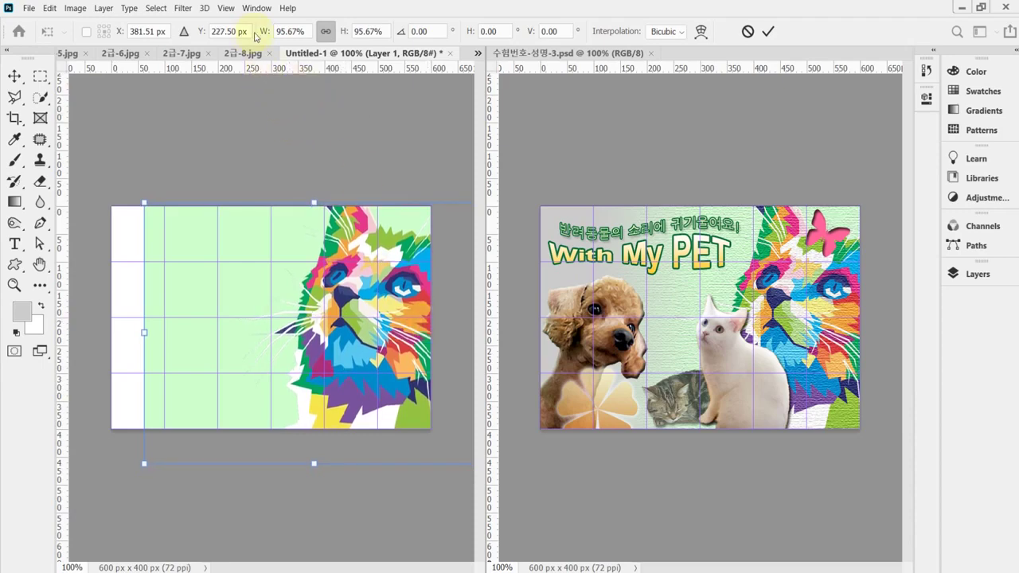
# - Scale the cat image proportionally to 92.67%, shift it right to X 386.51 px, and apply the transform
pyautogui.moveTo(262, 33); pyautogui.dragTo(260, 33)
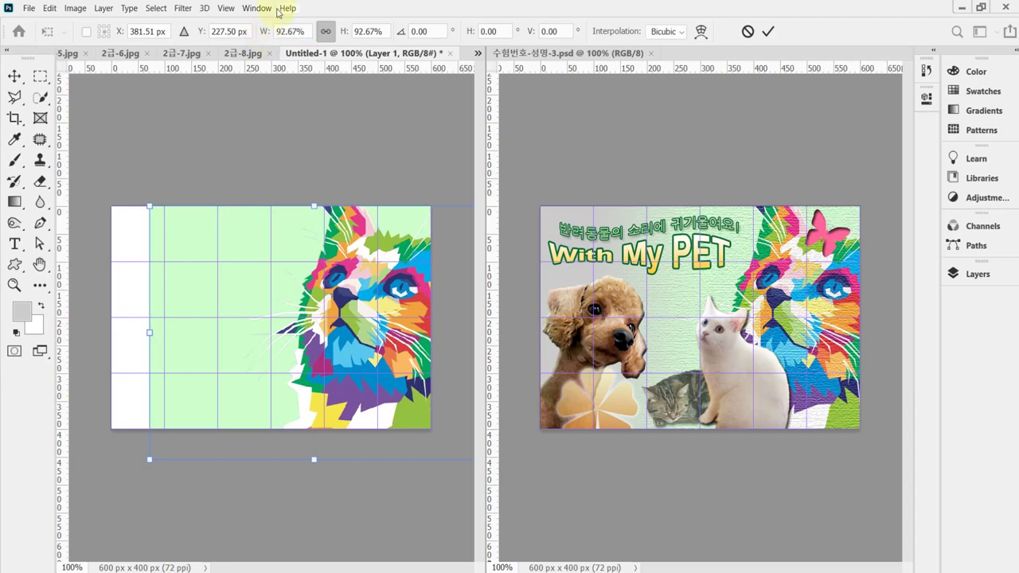
pyautogui.press('Right')
pyautogui.press('Right')
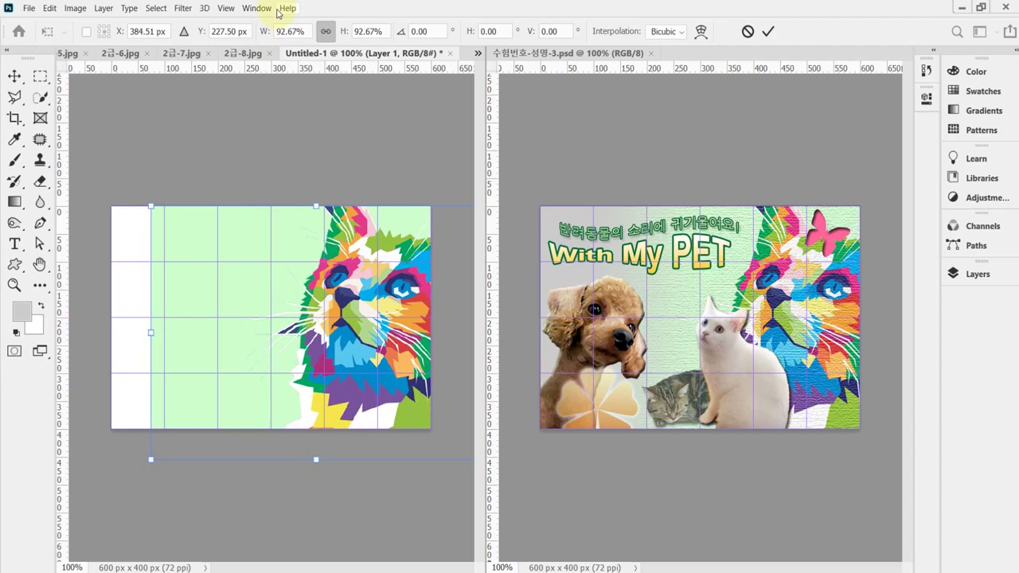
pyautogui.press('Right')
pyautogui.press('Right')
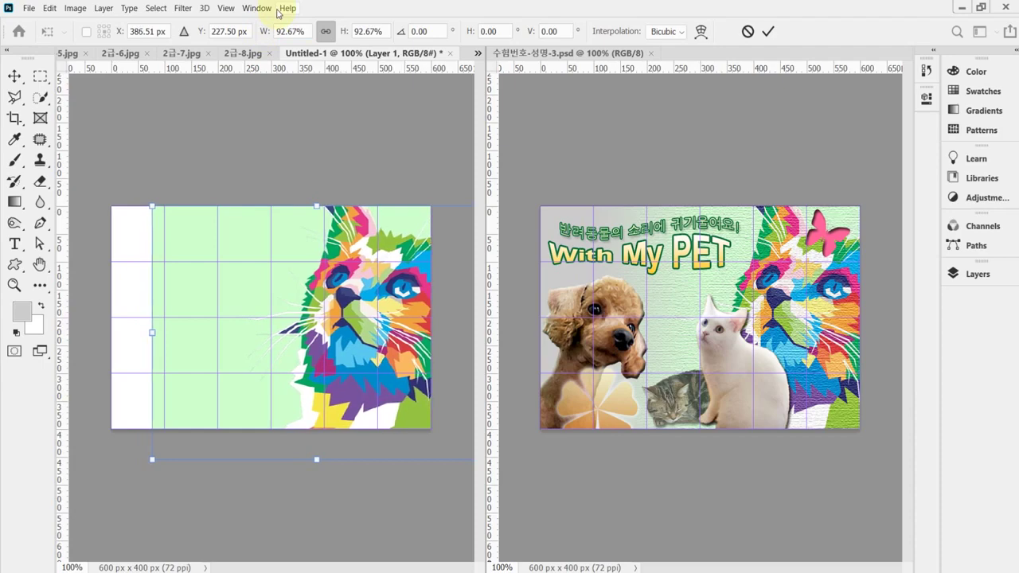
pyautogui.press('Return')
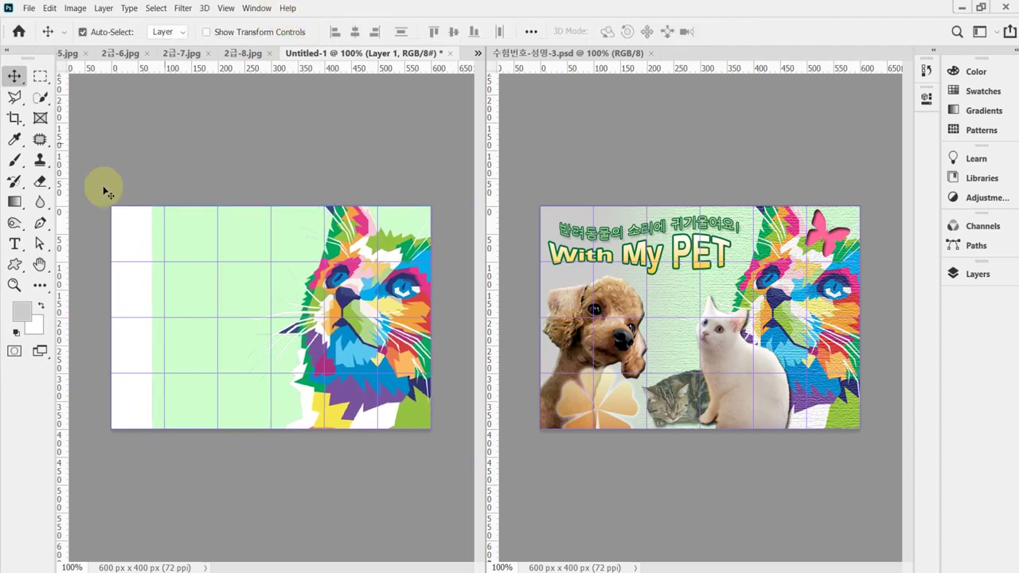
# - Save the document as 수험번호-성명-3.psd in the desktop folder 임시파일, replacing the existing file
pyautogui.hotkey('ctrl', 'shift', 's')
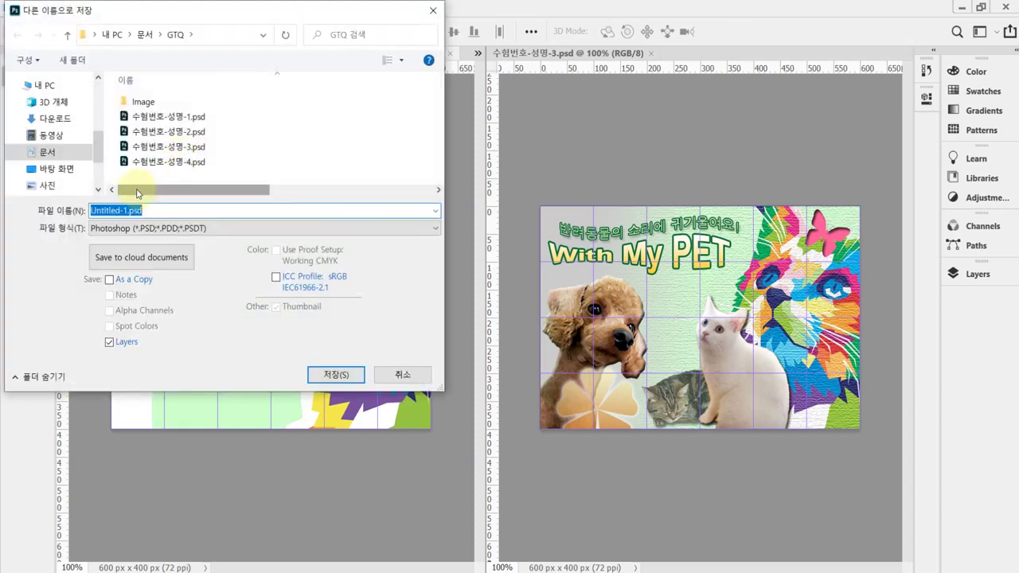
pyautogui.click(66, 177)
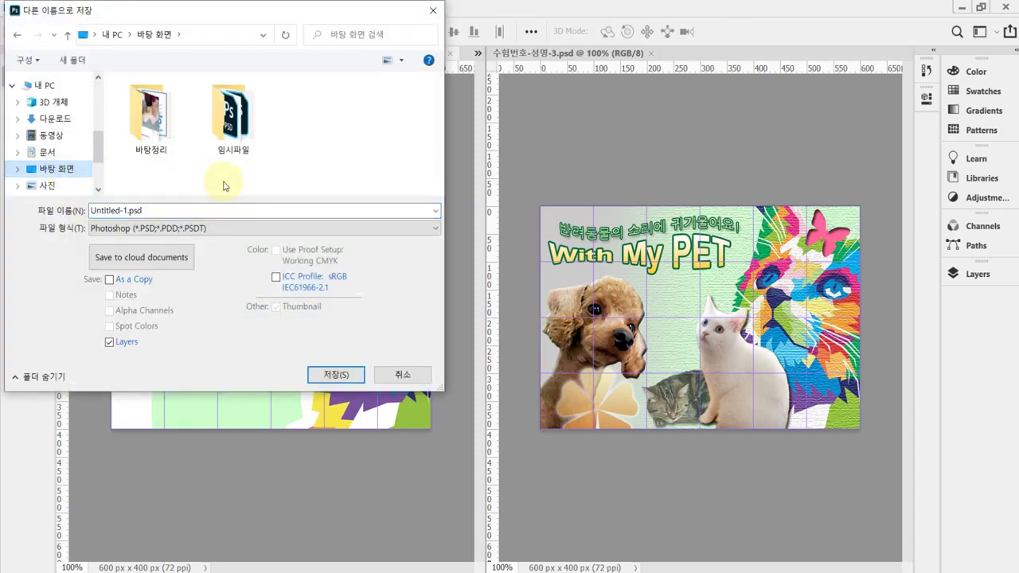
pyautogui.click(238, 123)
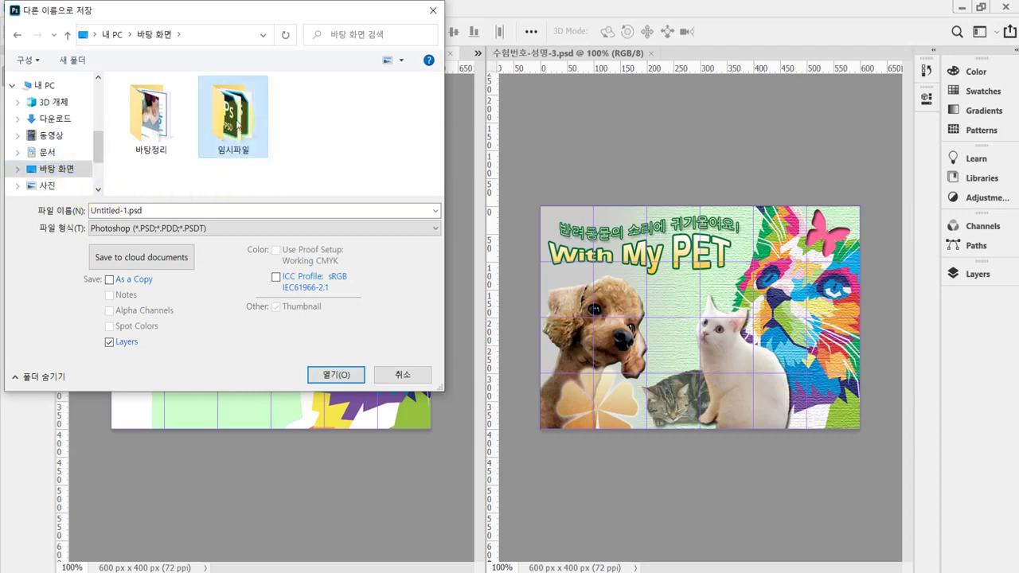
pyautogui.doubleClick(229, 121)
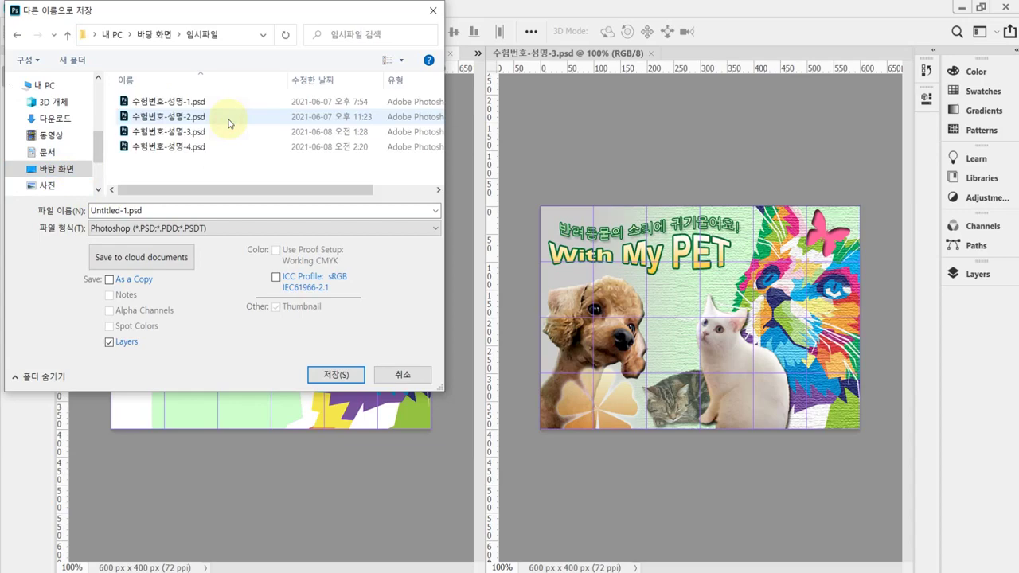
pyautogui.moveTo(313, 80); pyautogui.dragTo(452, 83)
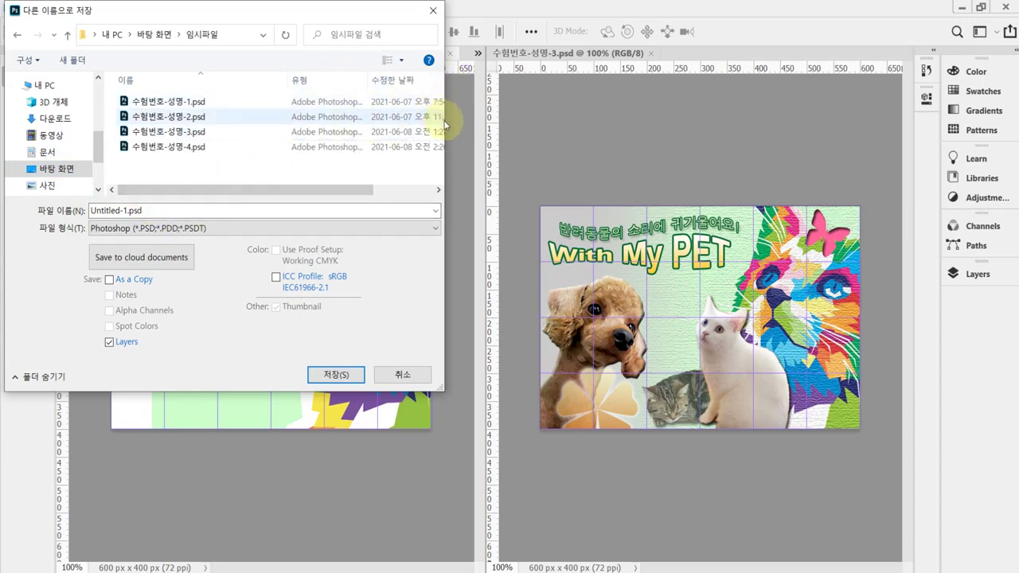
pyautogui.moveTo(446, 126); pyautogui.dragTo(411, 127)
pyautogui.click(167, 133)
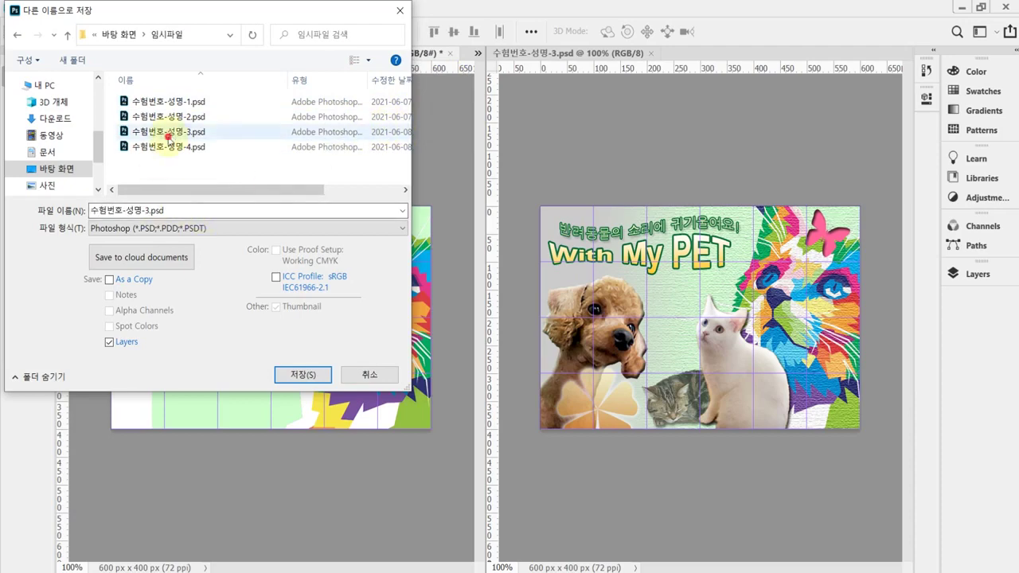
pyautogui.doubleClick(167, 135)
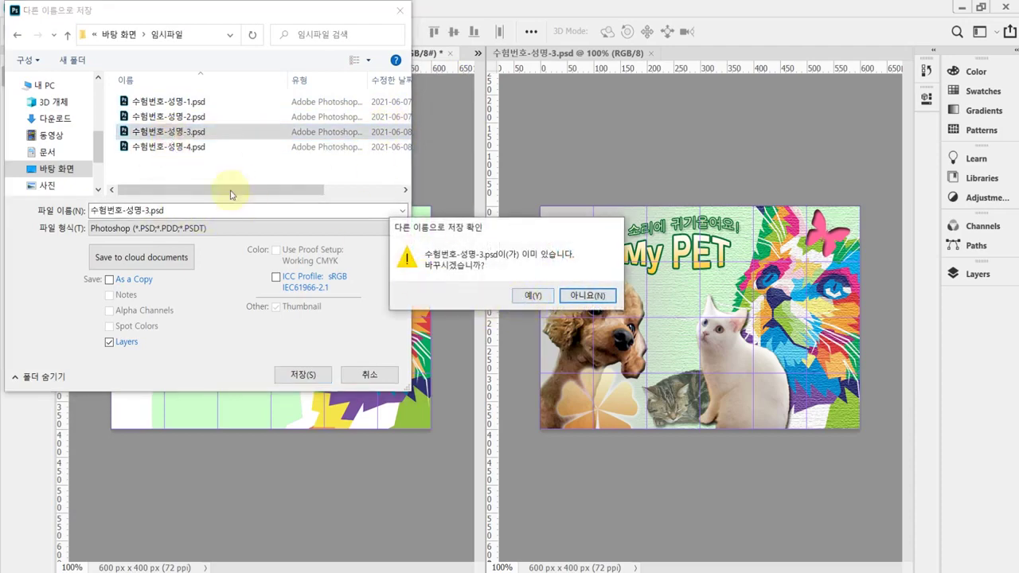
pyautogui.click(531, 296)
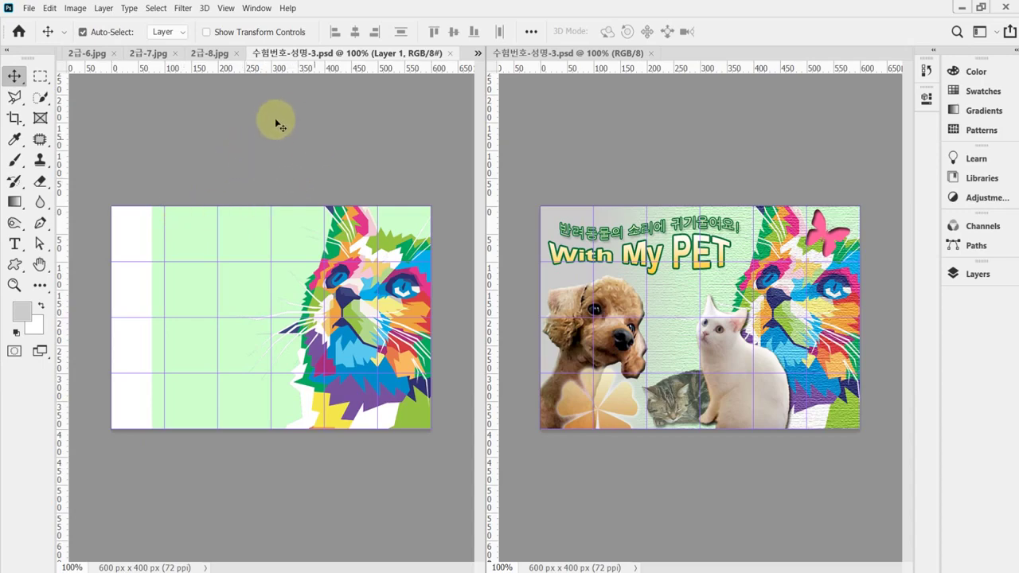
# - Apply the Texturizer filter to the cat layer with Canvas texture, 100% scaling, relief 4 and Top light, and save the document
pyautogui.click(182, 9)
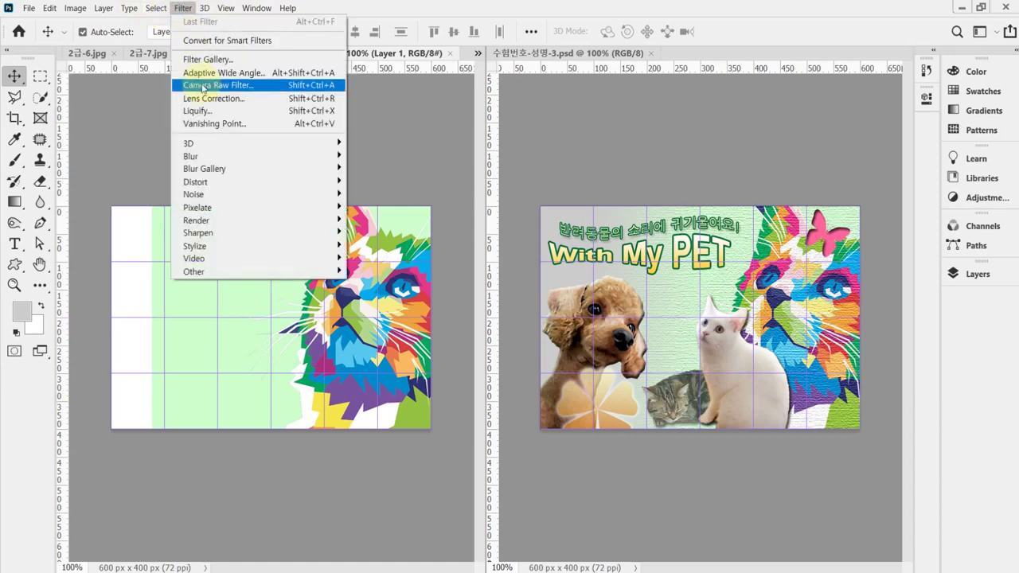
pyautogui.click(203, 58)
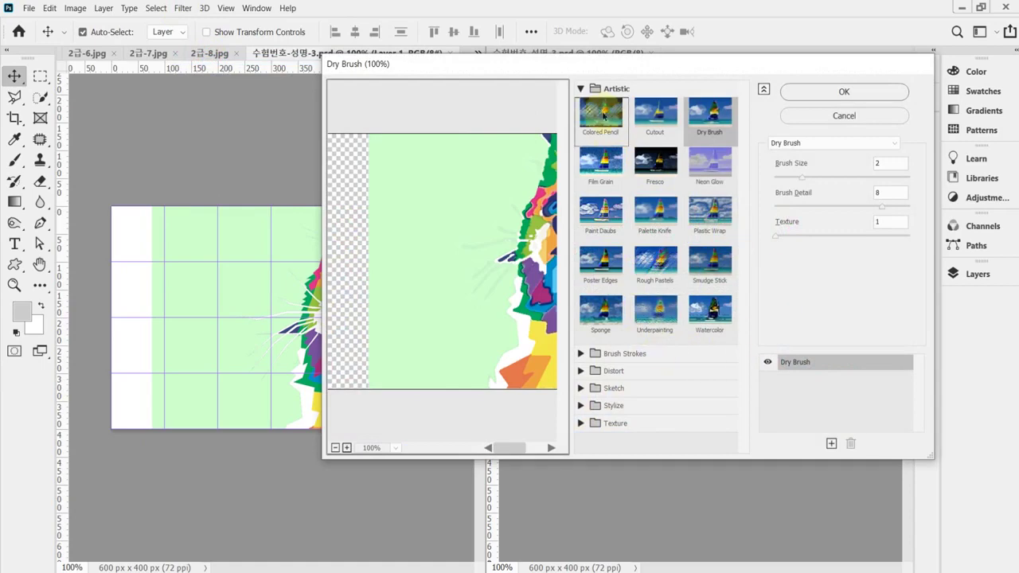
pyautogui.click(580, 88)
pyautogui.click(580, 179)
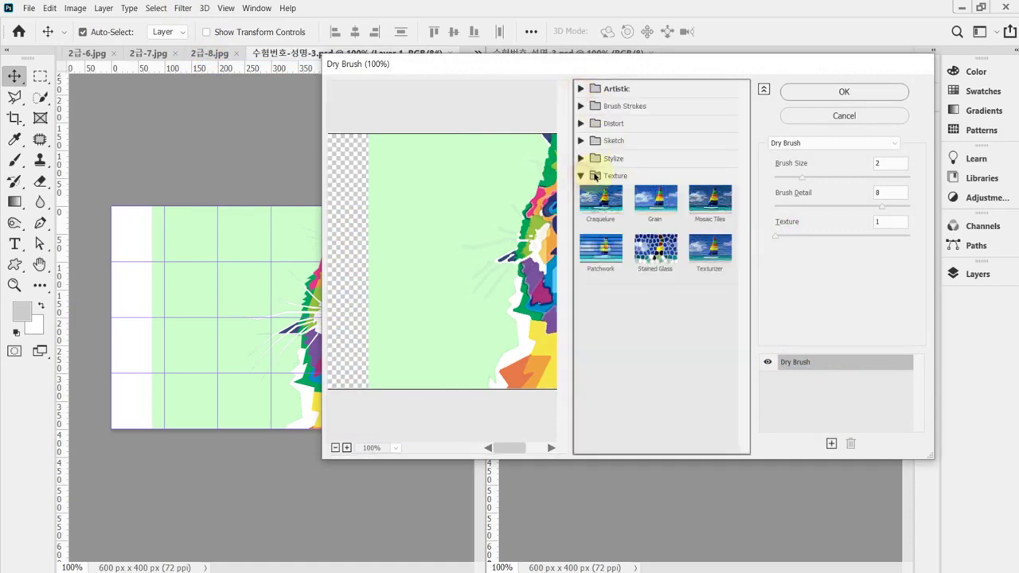
pyautogui.click(709, 257)
pyautogui.moveTo(504, 264); pyautogui.dragTo(390, 274)
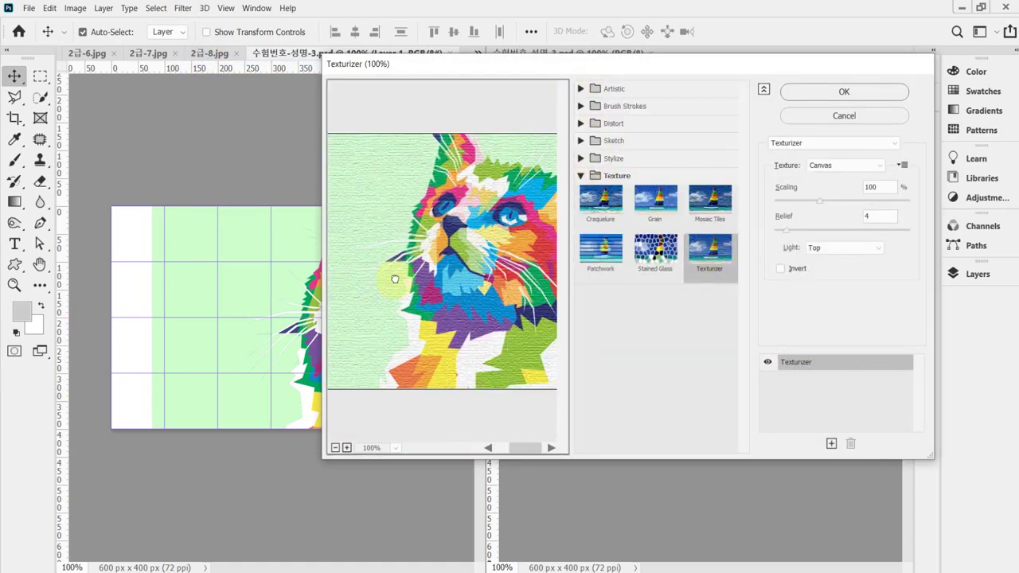
pyautogui.click(818, 93)
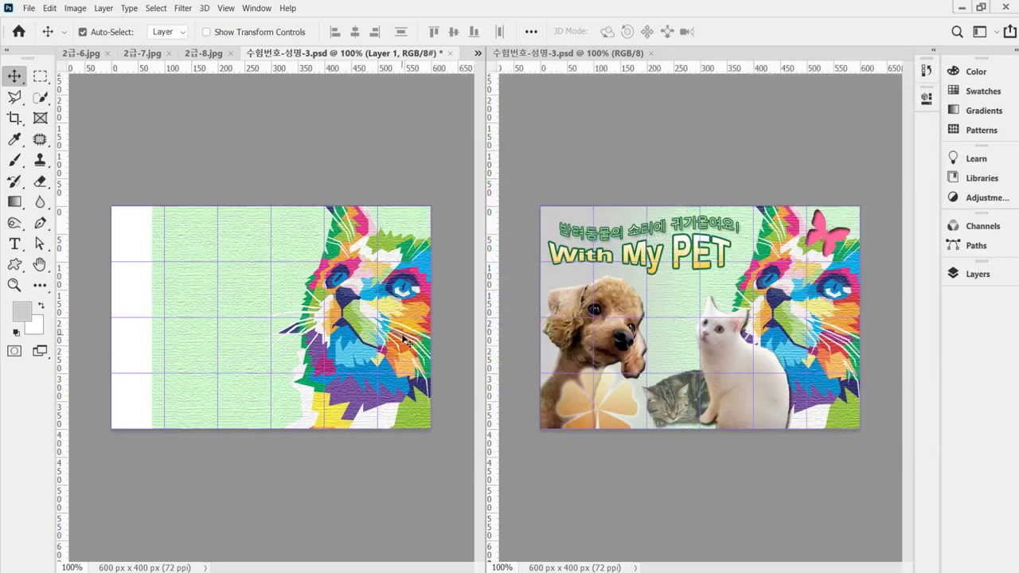
pyautogui.press('ctrl')
pyautogui.hotkey('ctrl', 's')
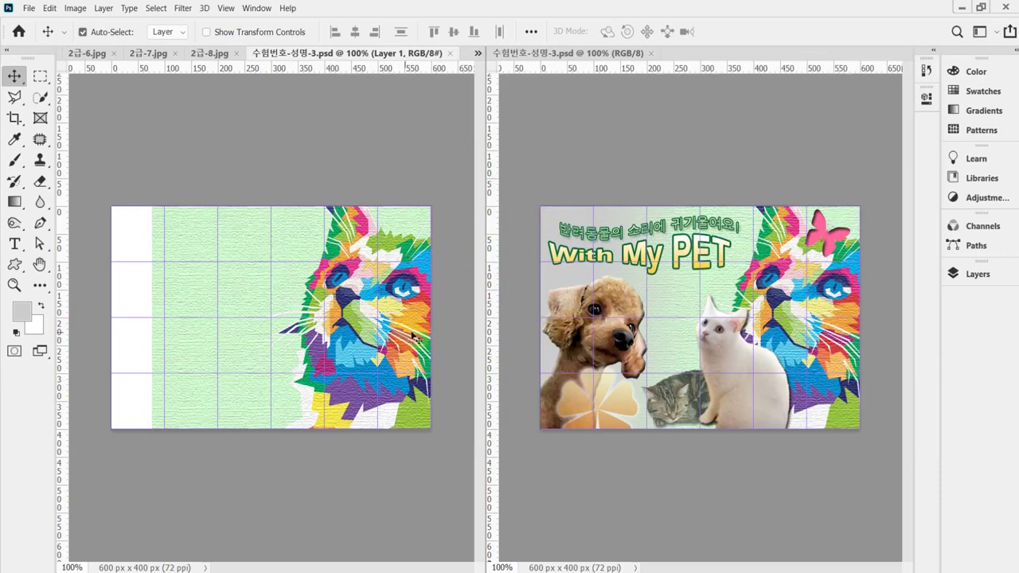
# - Hide Layer 1 and select the Background layer
pyautogui.click(986, 227)
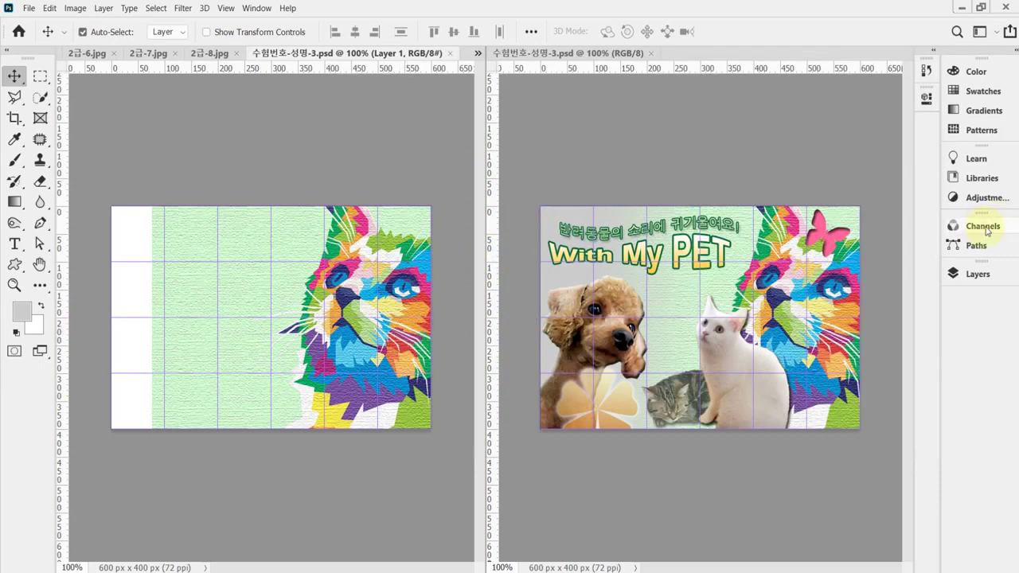
pyautogui.click(978, 274)
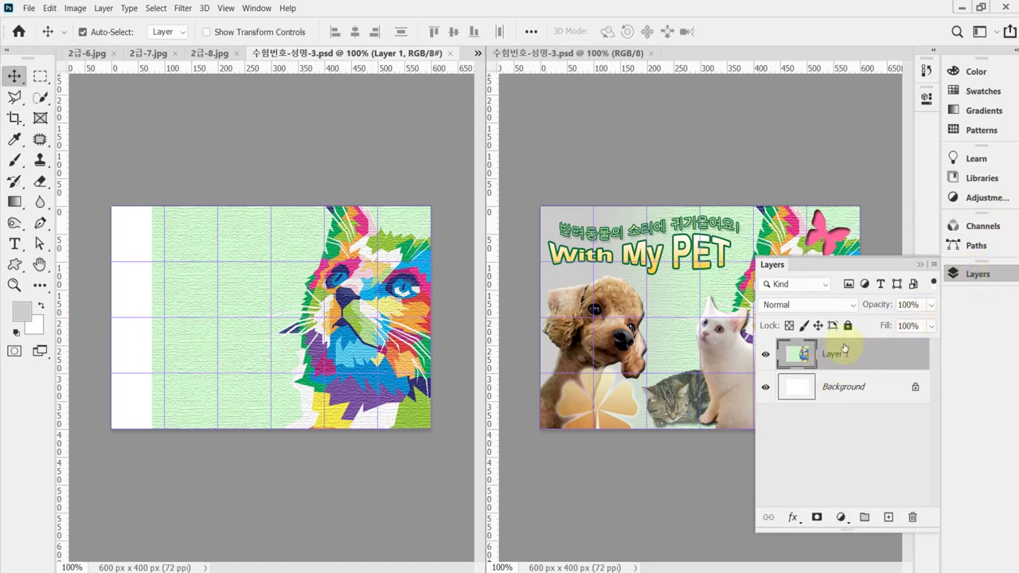
pyautogui.click(952, 274)
pyautogui.click(951, 274)
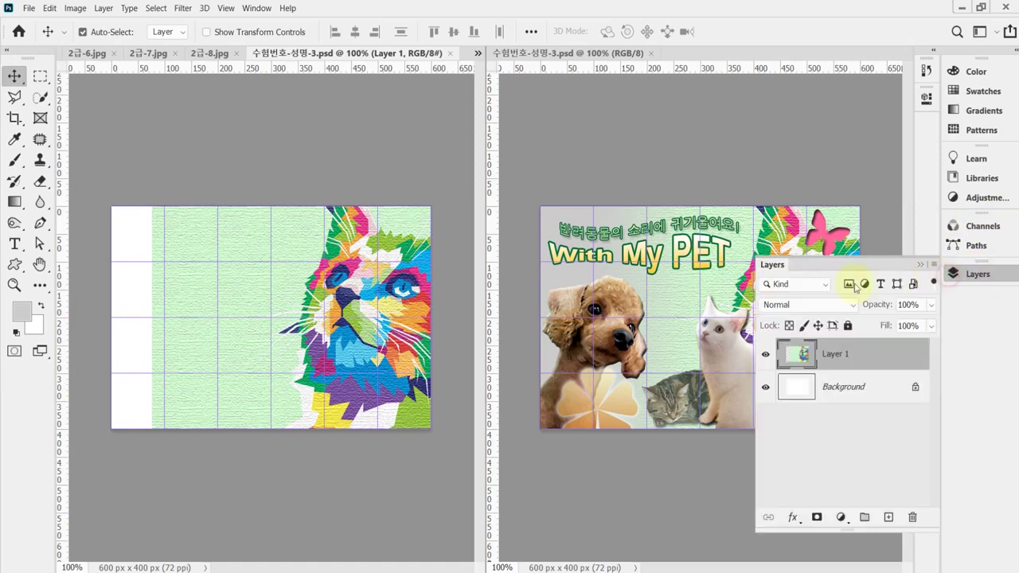
pyautogui.click(766, 354)
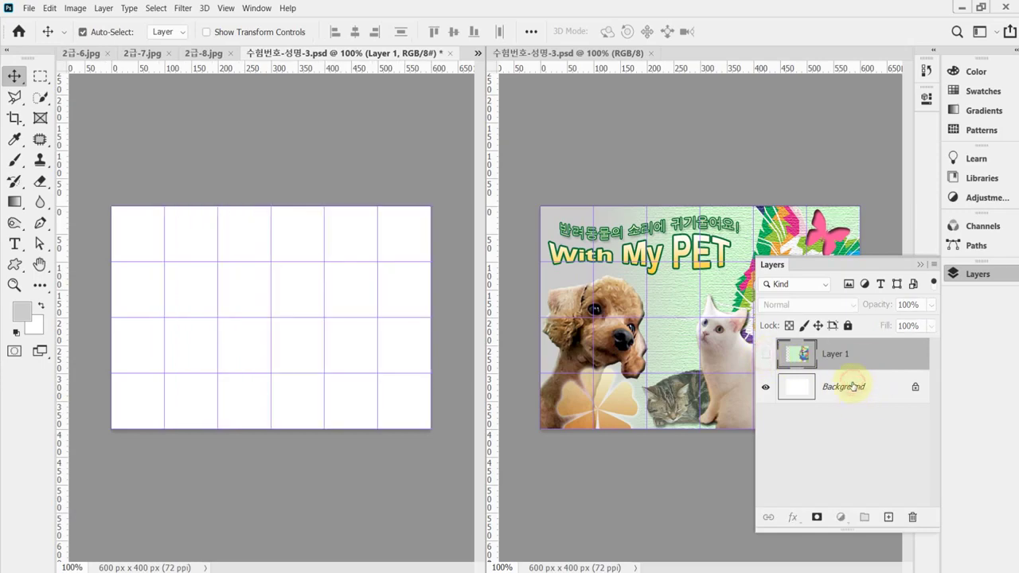
pyautogui.click(853, 388)
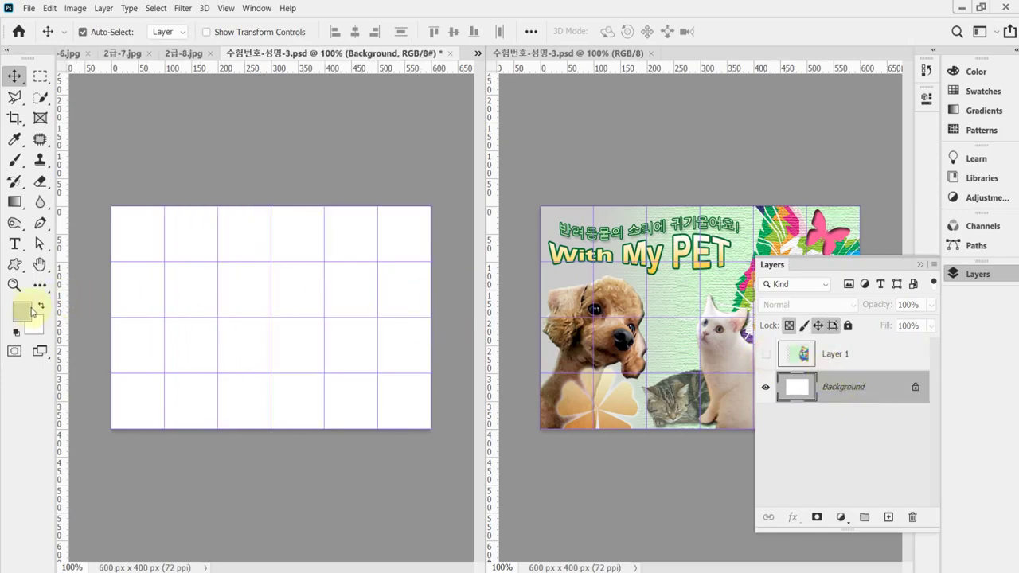
# - Fill the Background layer with the light gray foreground color #cccccc
pyautogui.click(22, 312)
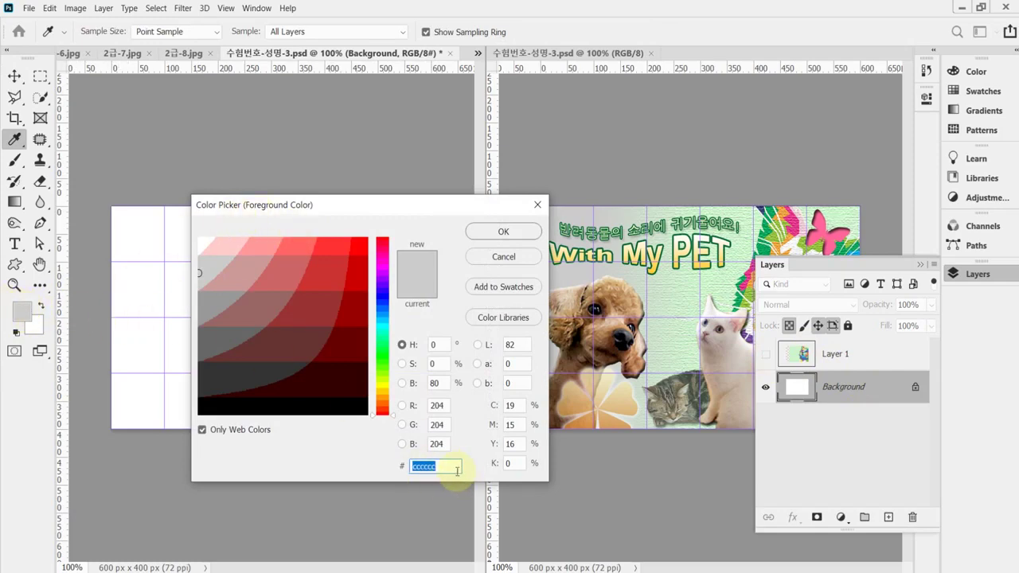
pyautogui.click(450, 468)
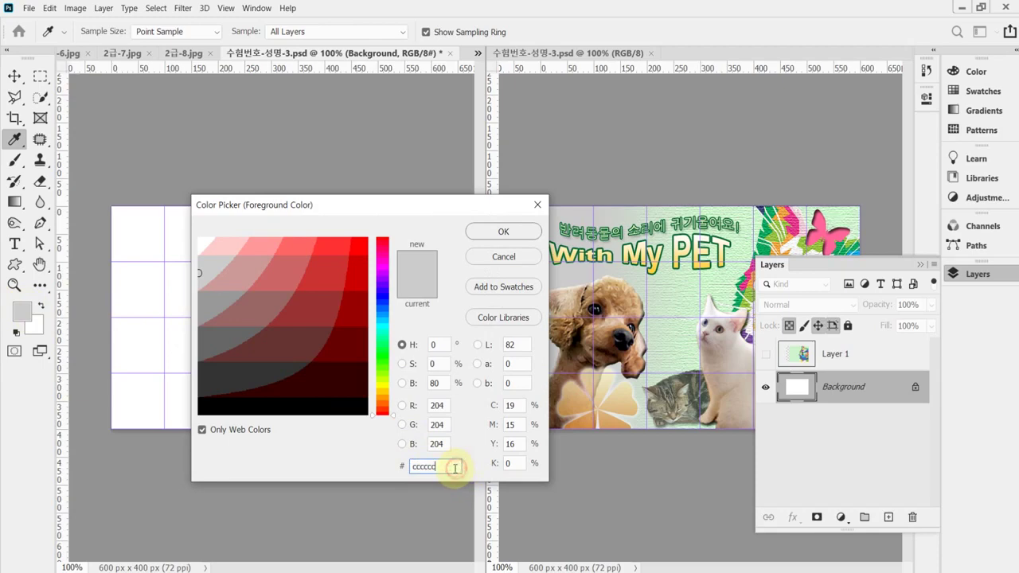
pyautogui.moveTo(454, 468); pyautogui.dragTo(405, 468)
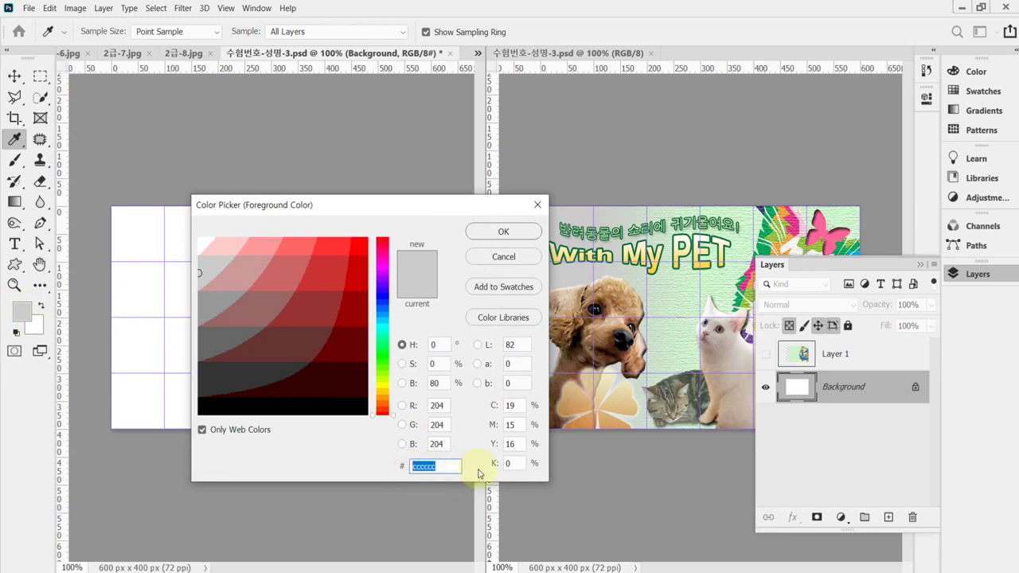
pyautogui.click(423, 467)
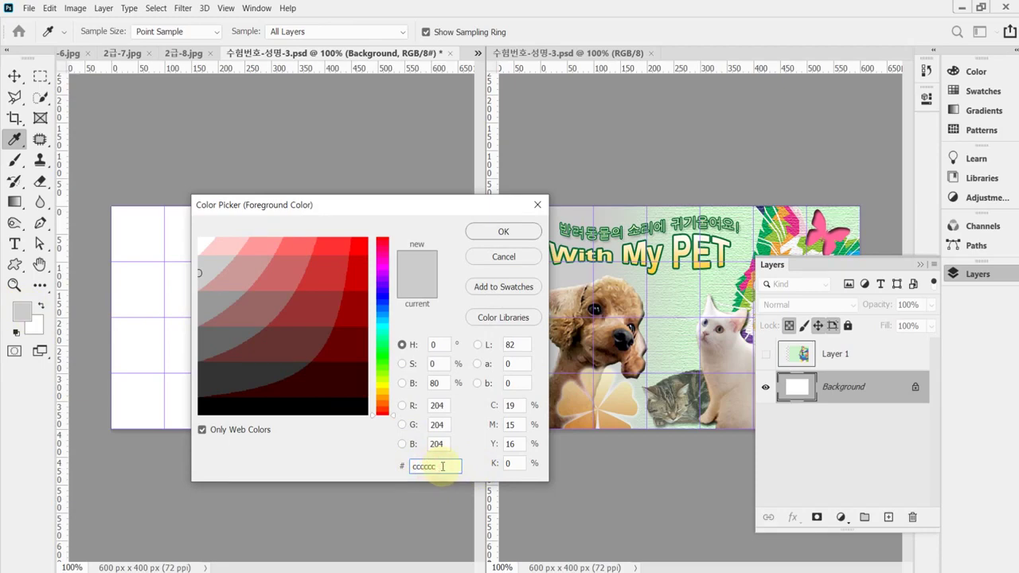
pyautogui.moveTo(448, 466); pyautogui.dragTo(307, 466)
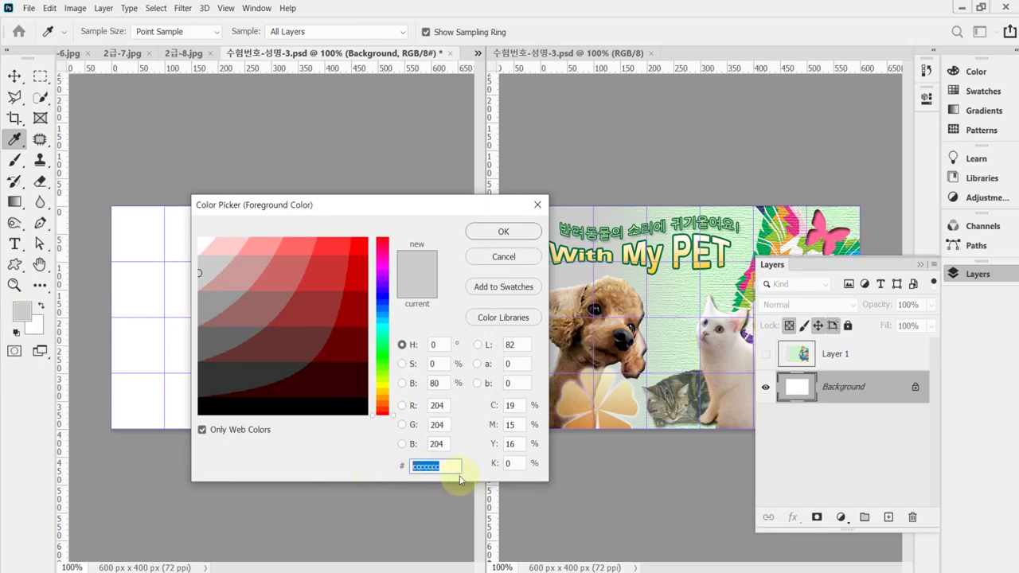
pyautogui.write('ccc')
pyautogui.click(500, 231)
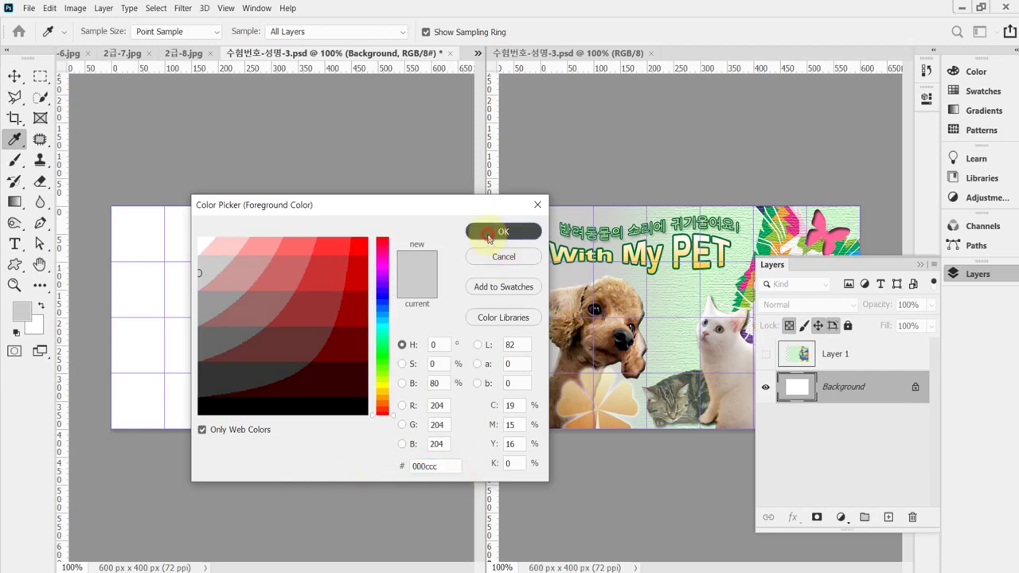
pyautogui.press('v')
pyautogui.hotkey('alt', 'BackSpace')
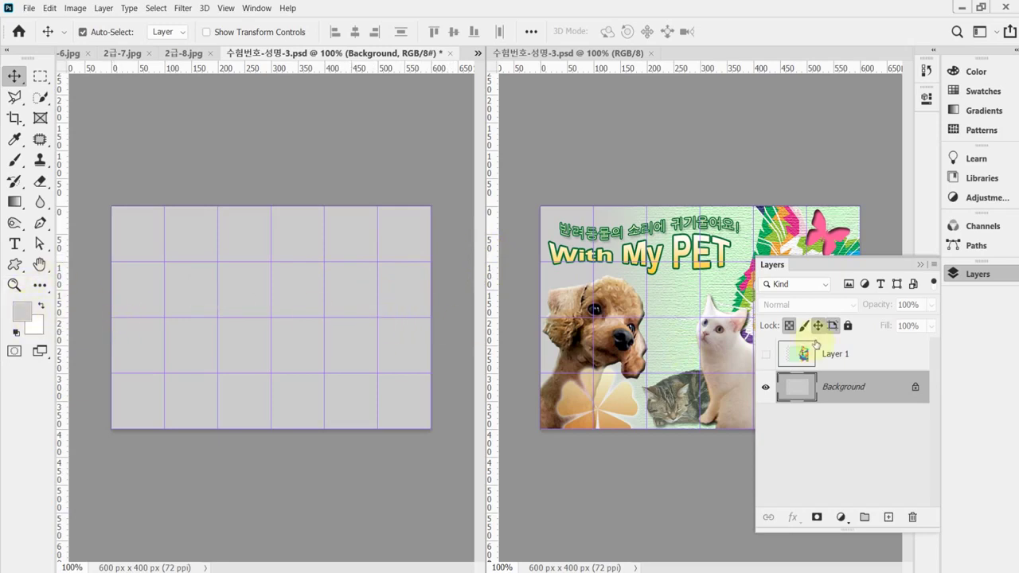
# - Make Layer 1 visible again and add a layer mask to it
pyautogui.click(838, 355)
pyautogui.click(767, 355)
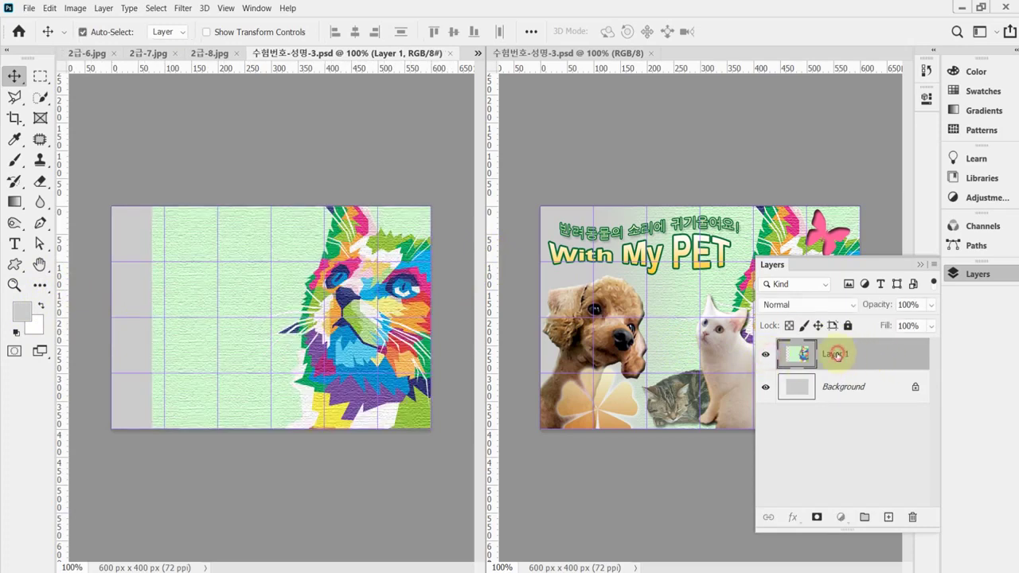
pyautogui.click(817, 519)
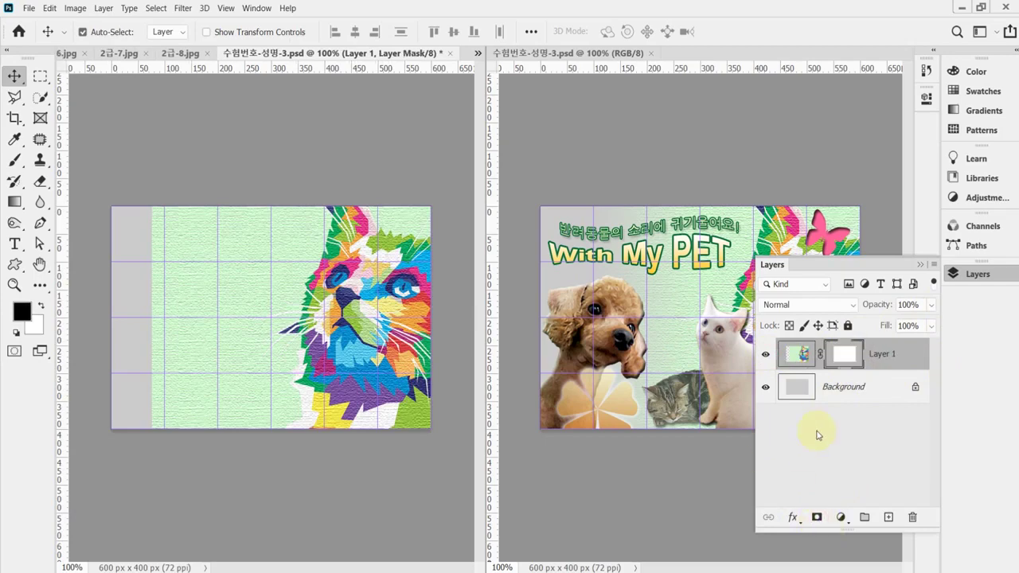
pyautogui.click(846, 361)
pyautogui.hotkey('ctrl', 's')
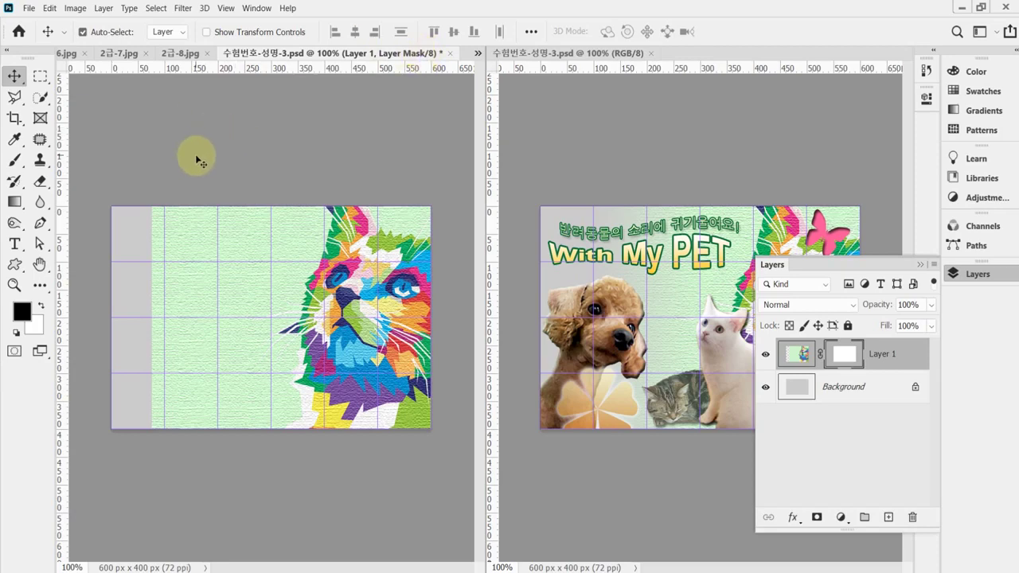
# - Choose the Gradient tool with a black foreground and white background, and expand the Basics gradient presets
pyautogui.click(16, 203)
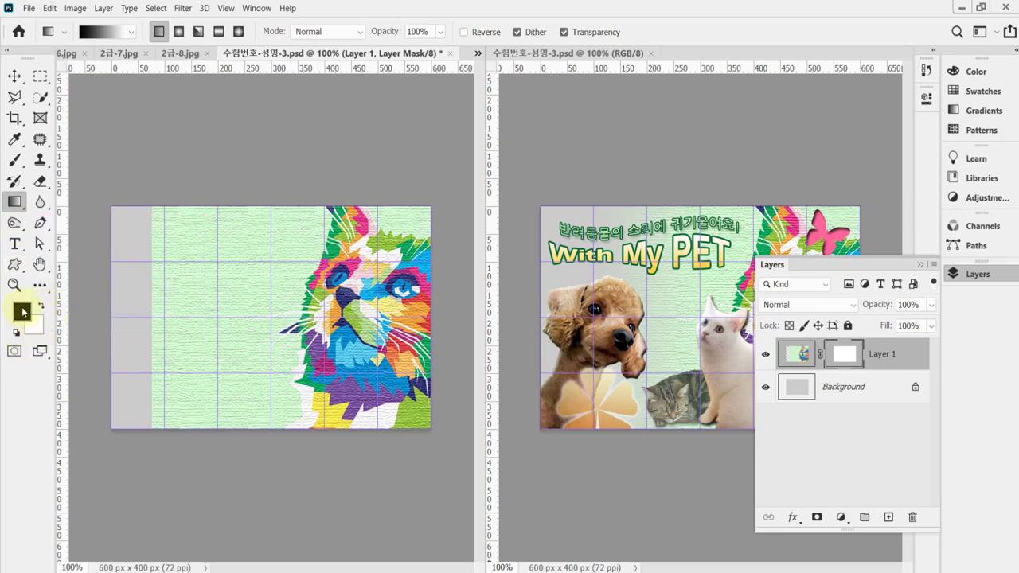
pyautogui.click(36, 329)
pyautogui.click(16, 333)
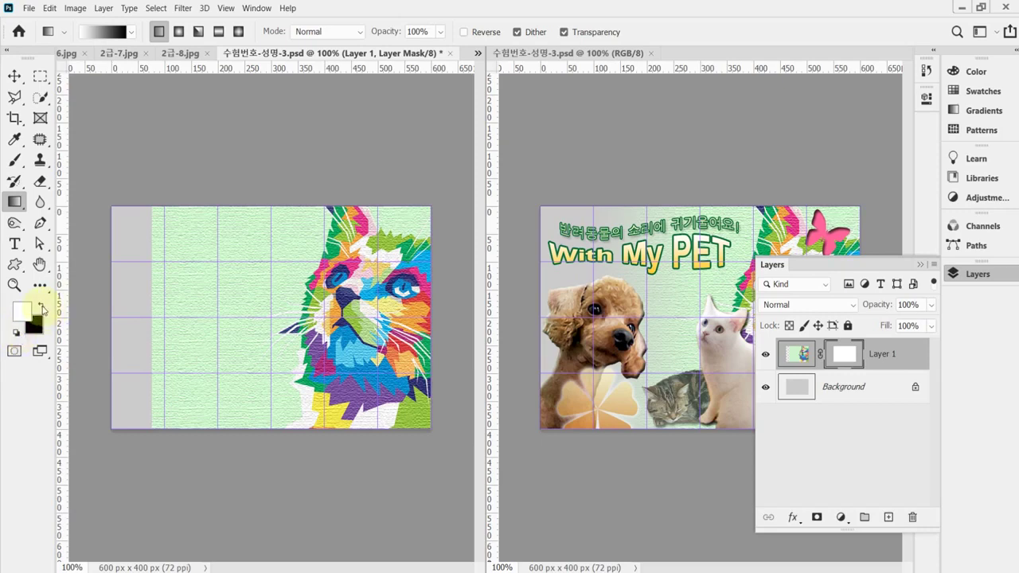
pyautogui.click(41, 308)
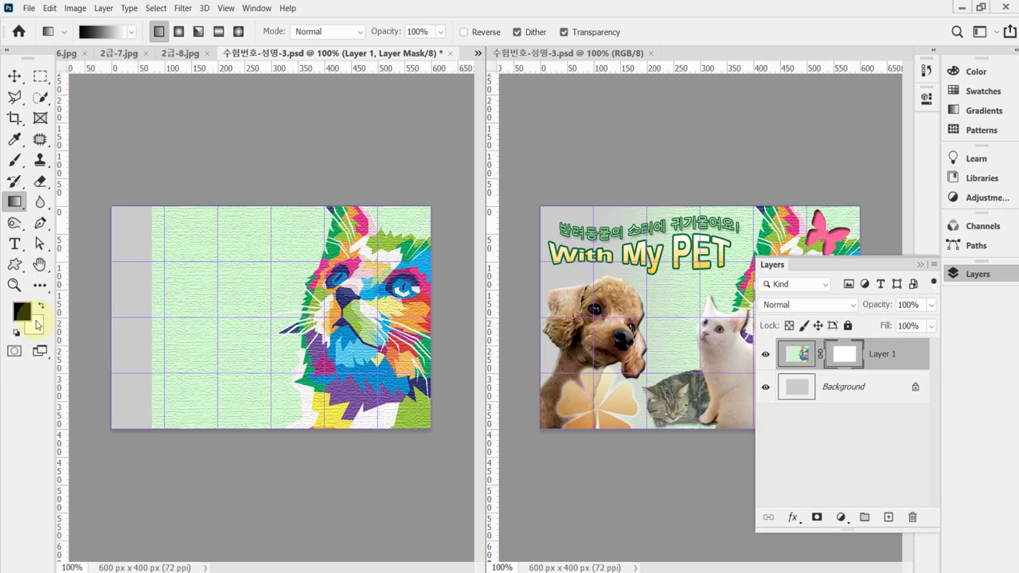
pyautogui.click(132, 36)
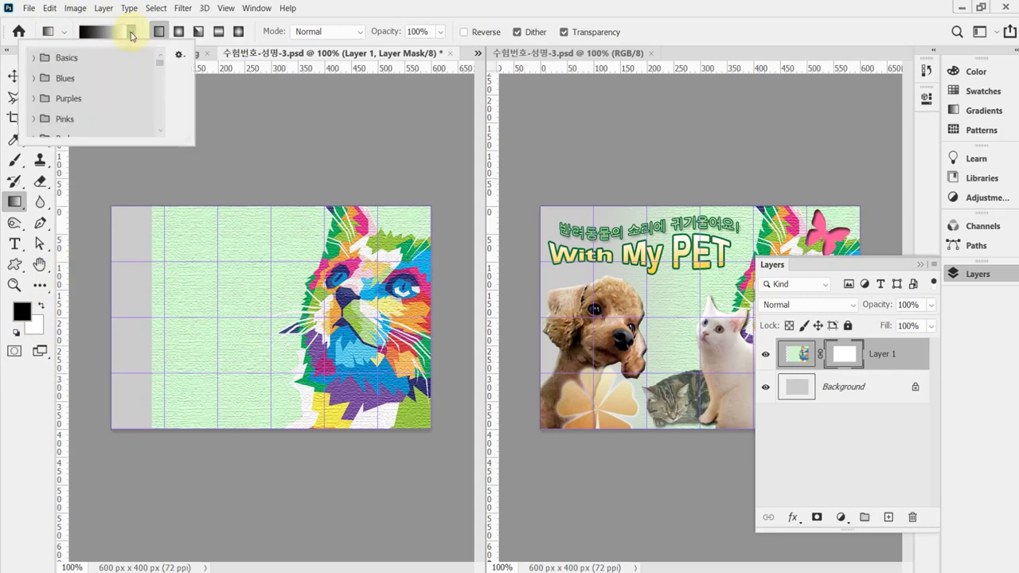
pyautogui.click(34, 58)
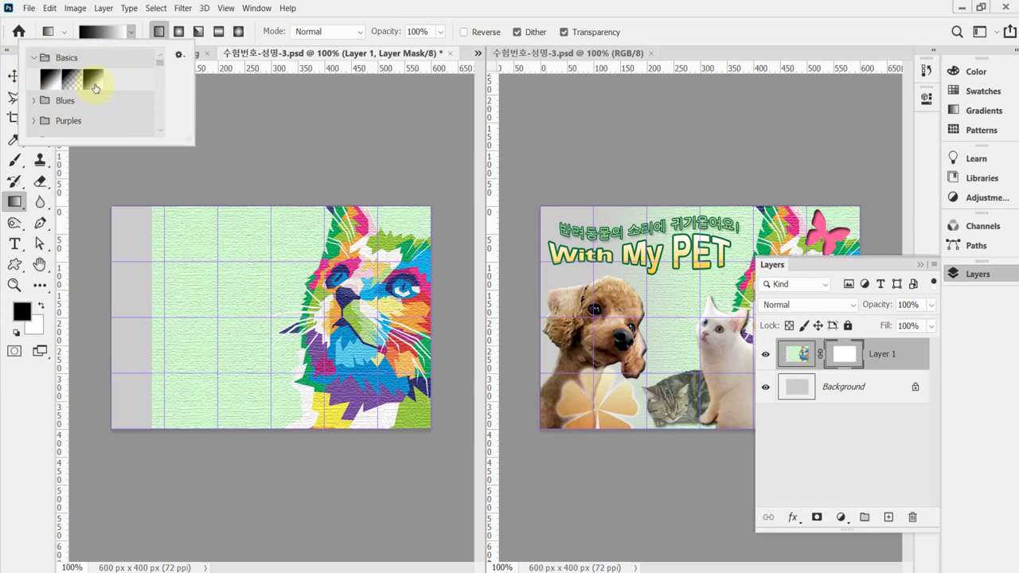
# - Reset all tools to their default settings
pyautogui.click(64, 32)
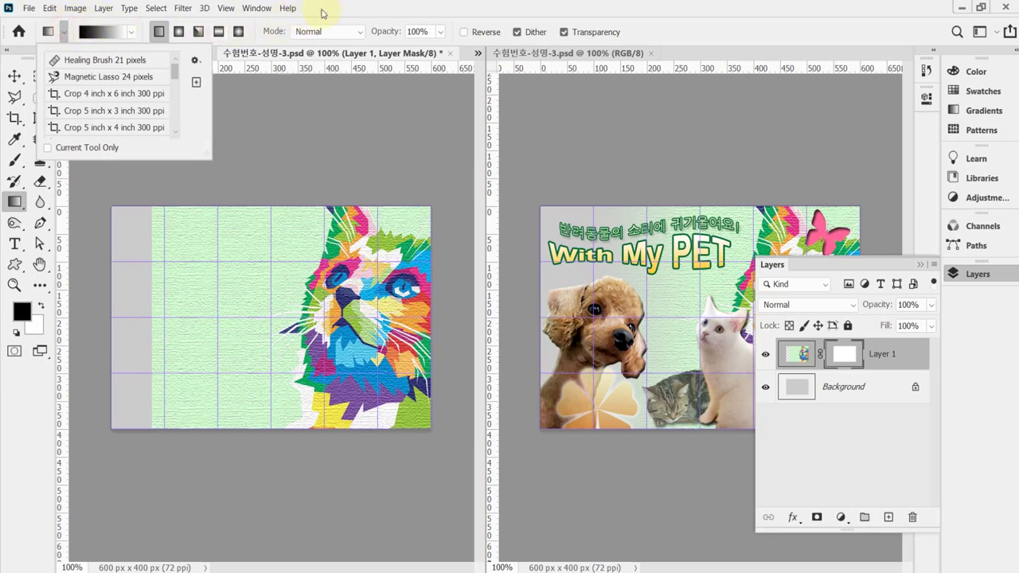
pyautogui.click(376, 14)
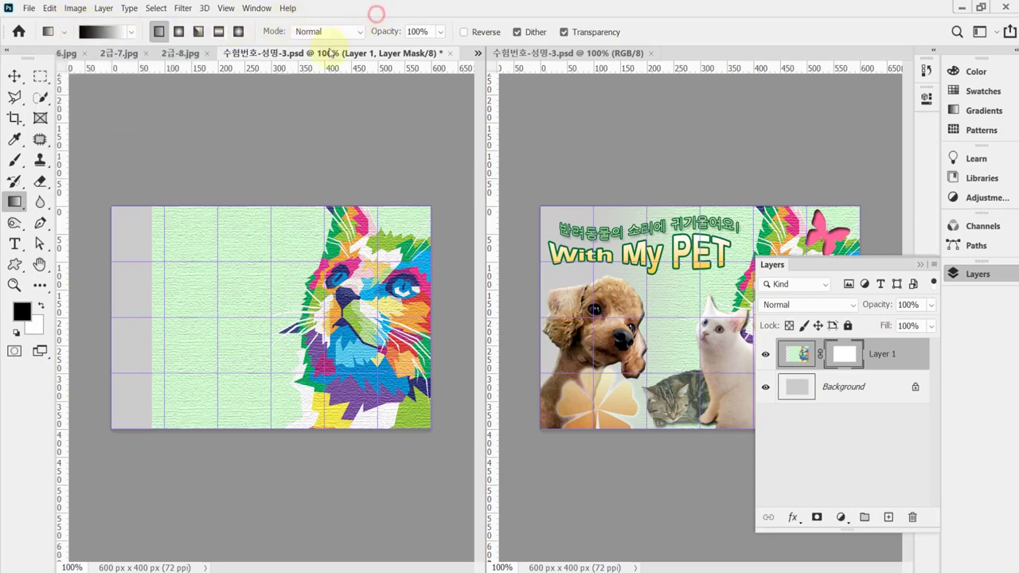
pyautogui.rightClick(48, 36)
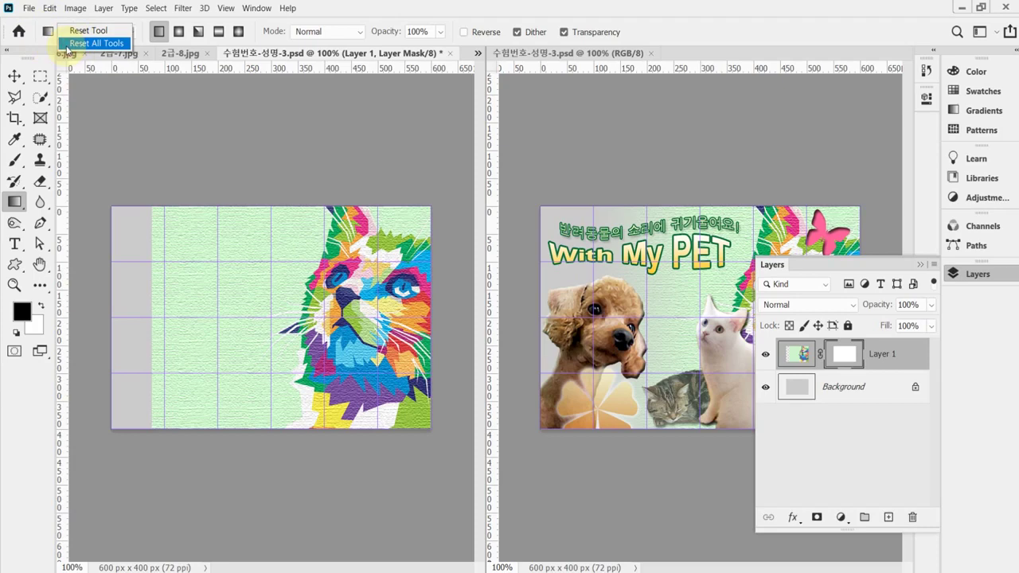
pyautogui.click(71, 45)
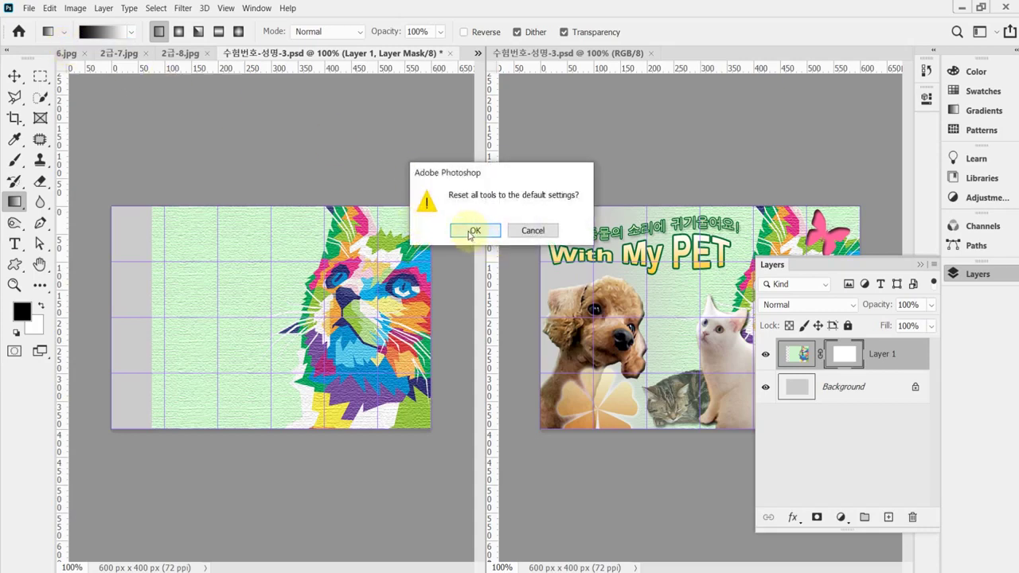
pyautogui.click(473, 231)
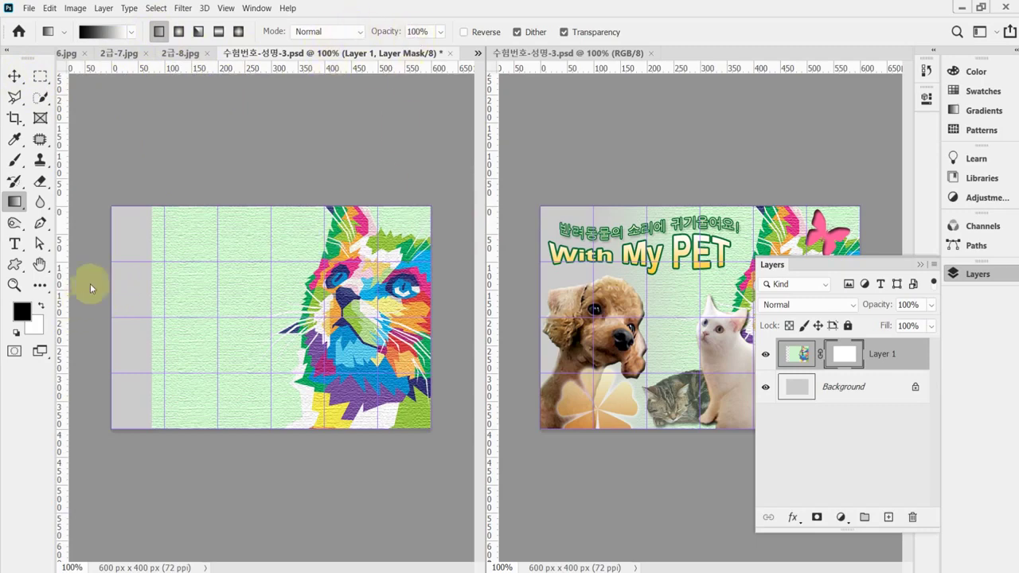
# - Draw a horizontal black-to-white linear gradient about 215 px long on Layer 1's mask, starting near the cat image's left edge, and save the document
pyautogui.click(148, 318)
pyautogui.hotkey('ctrl', 's')
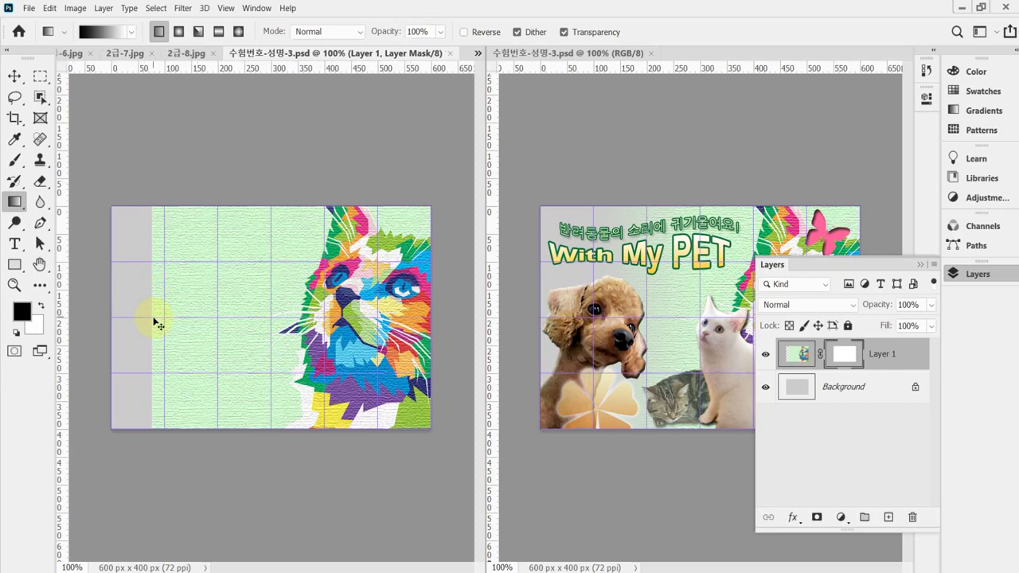
pyautogui.moveTo(153, 317); pyautogui.dragTo(268, 317)
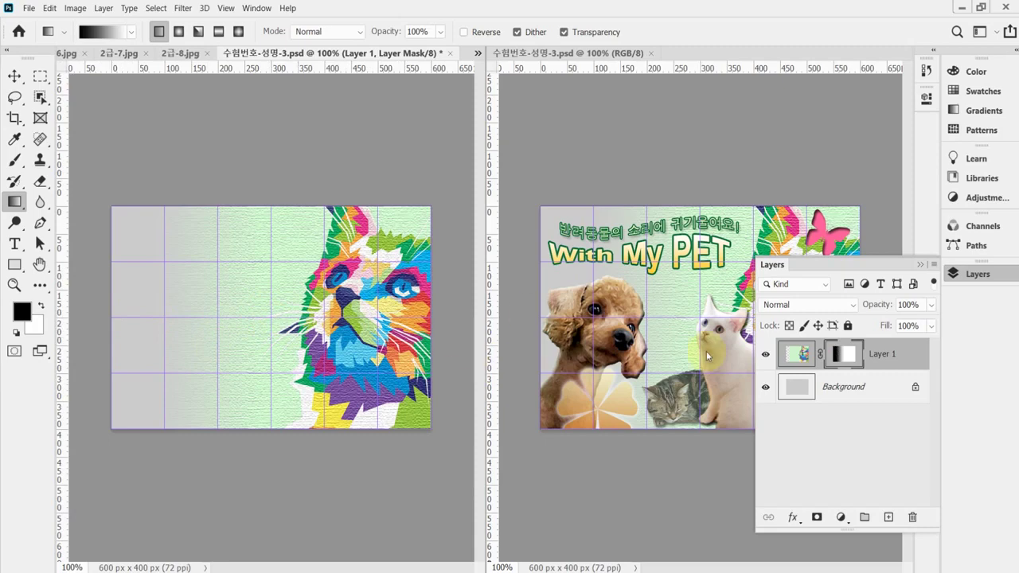
pyautogui.click(971, 277)
pyautogui.hotkey('ctrl', 's')
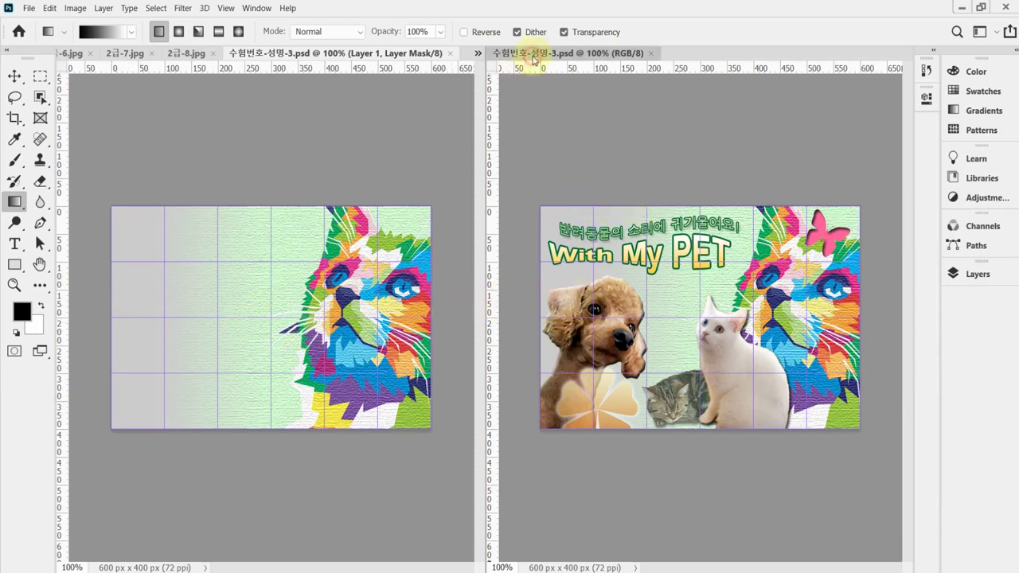
# - In 2급-6.jpg, select the dark background on both sides of the dog with the Magic Wand in add-to-selection mode, tolerance 32
pyautogui.click(529, 54)
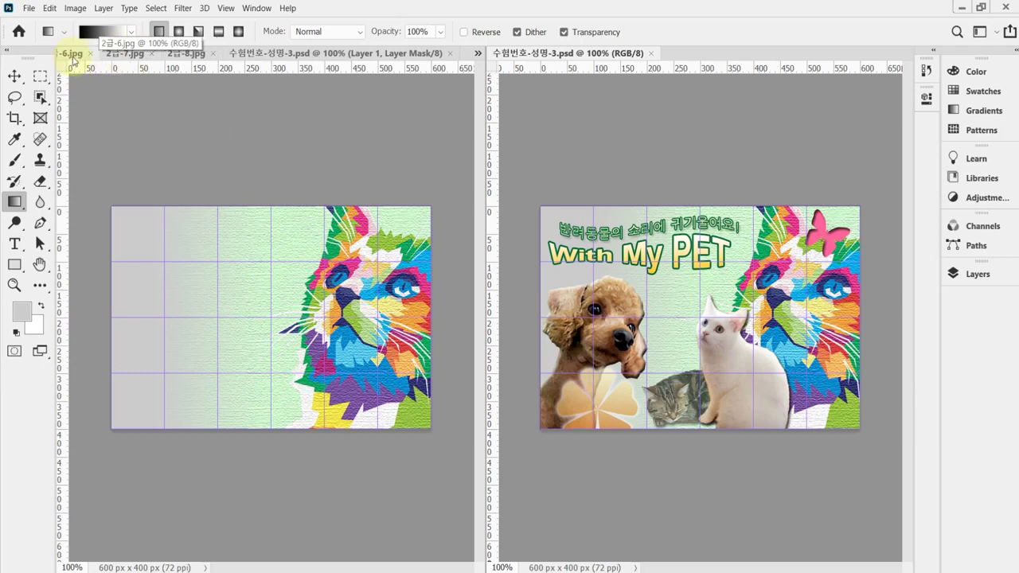
pyautogui.click(74, 53)
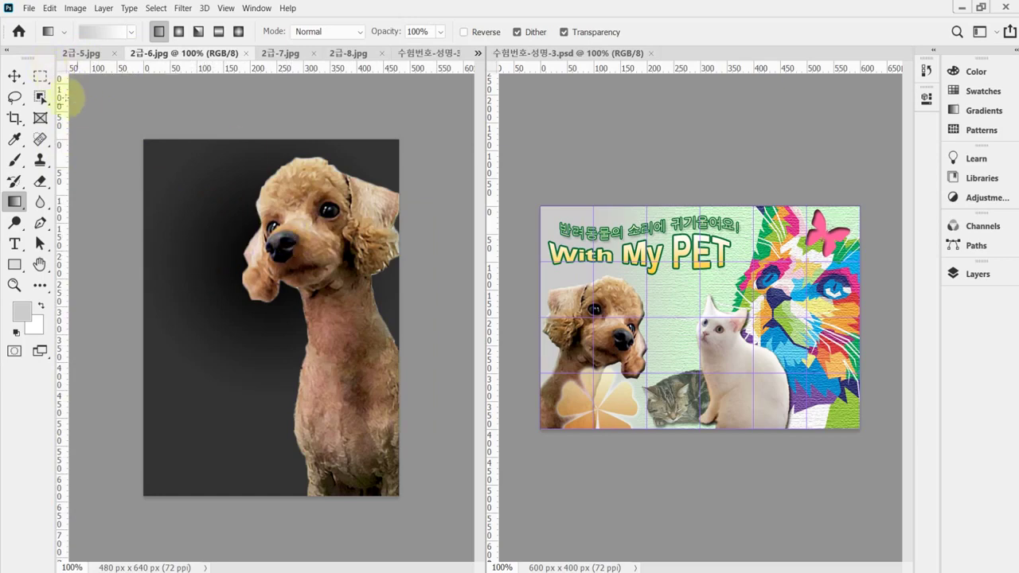
pyautogui.click(41, 98)
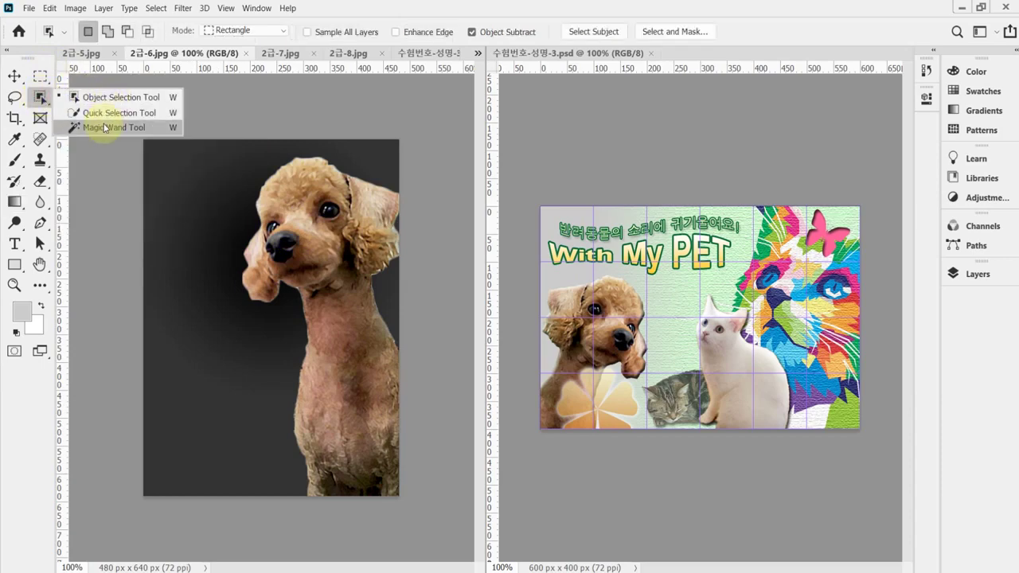
pyautogui.click(104, 128)
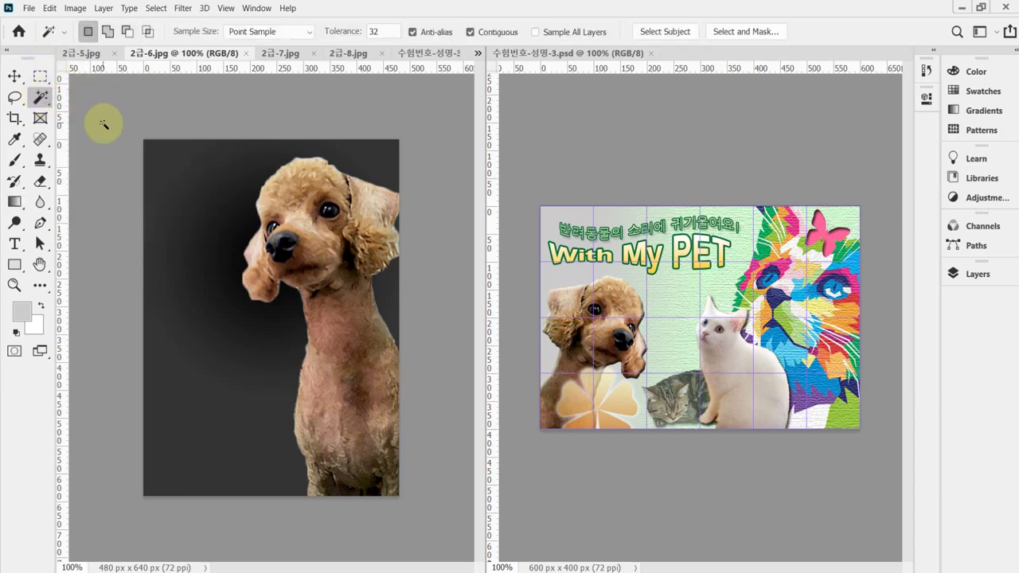
pyautogui.click(108, 31)
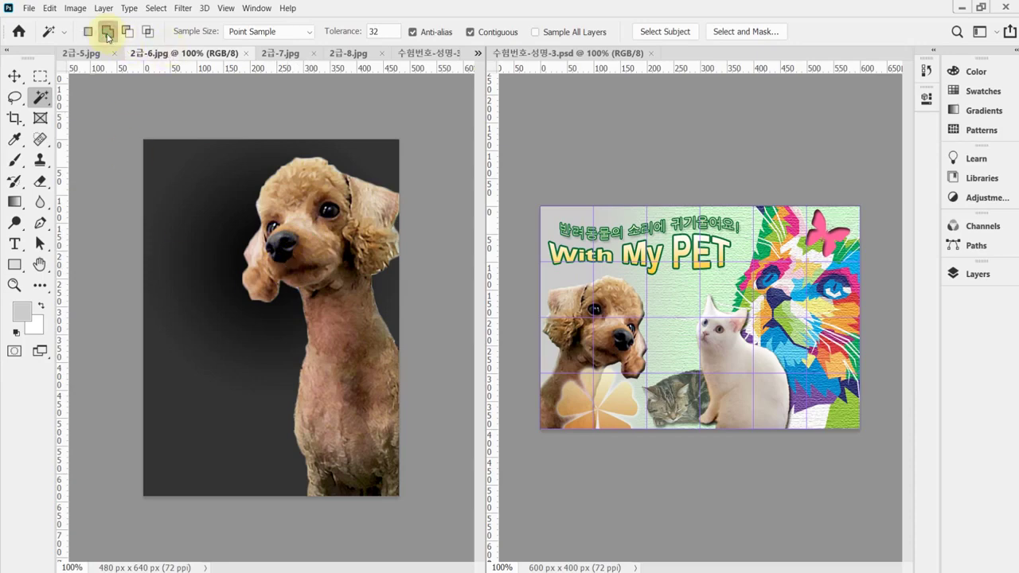
pyautogui.click(198, 210)
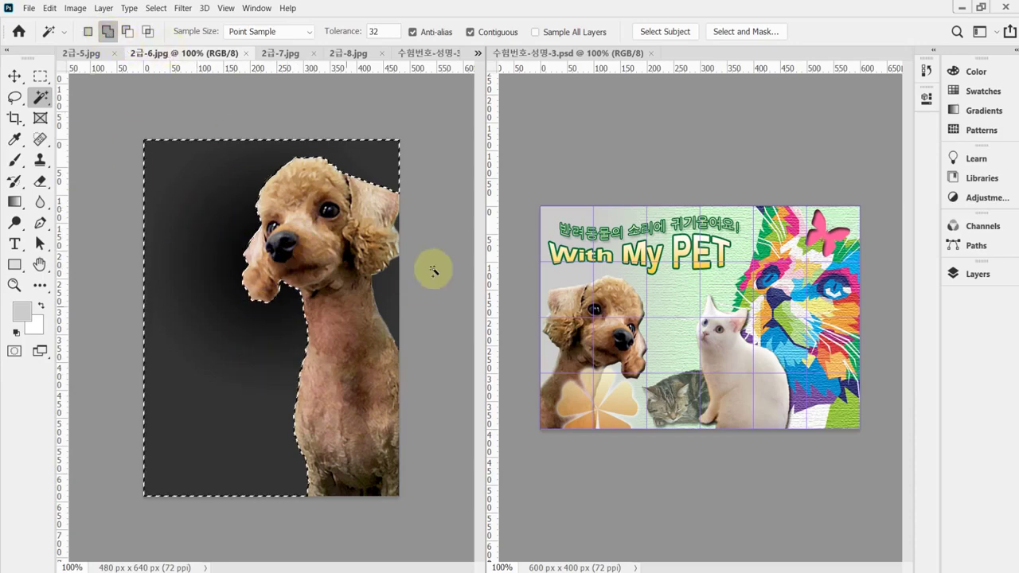
pyautogui.click(387, 293)
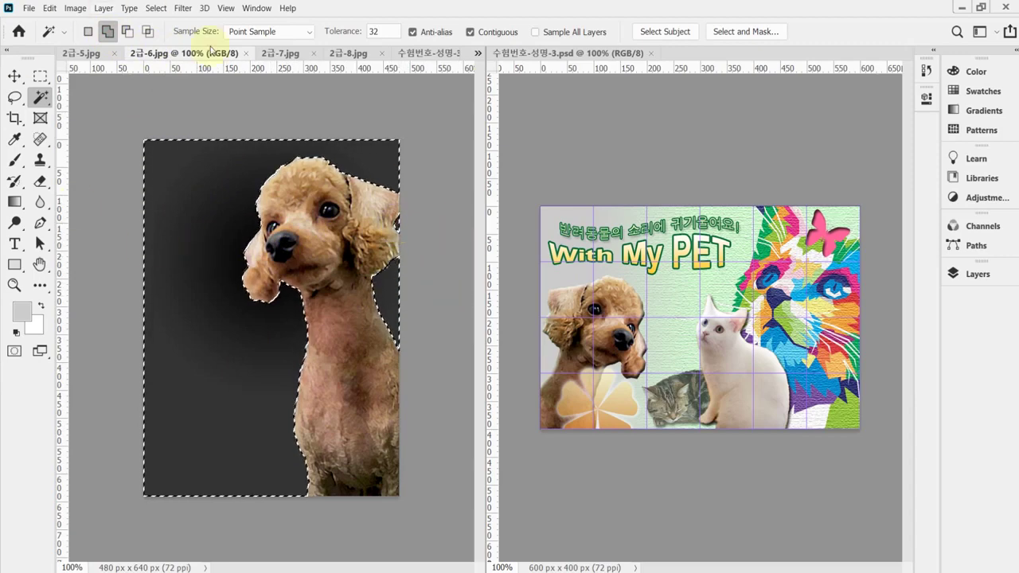
# - Invert the selection so it covers the dog, and bring the dog into the 수험번호-성명-3.psd composition as a new layer
pyautogui.click(159, 10)
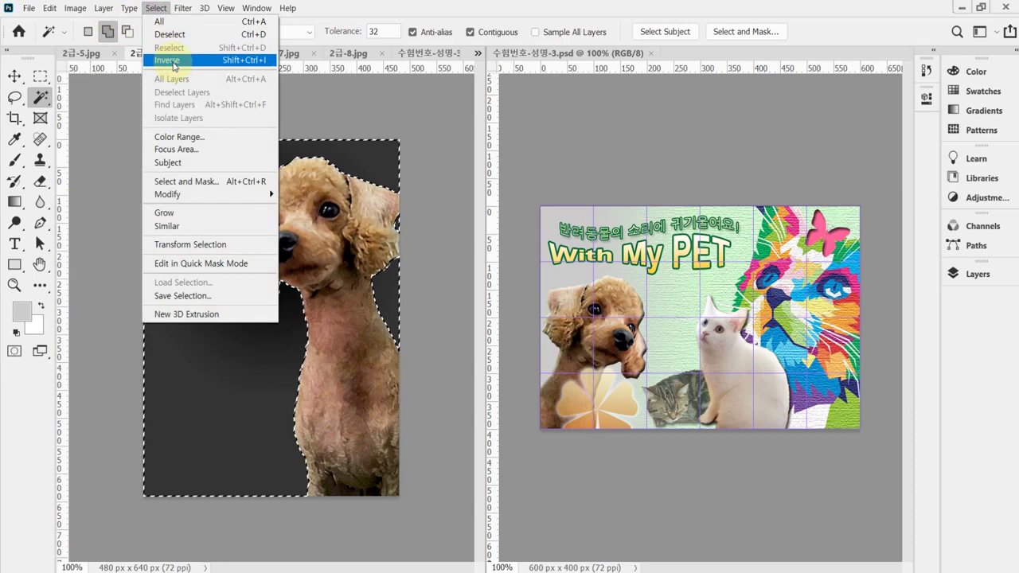
pyautogui.click(168, 61)
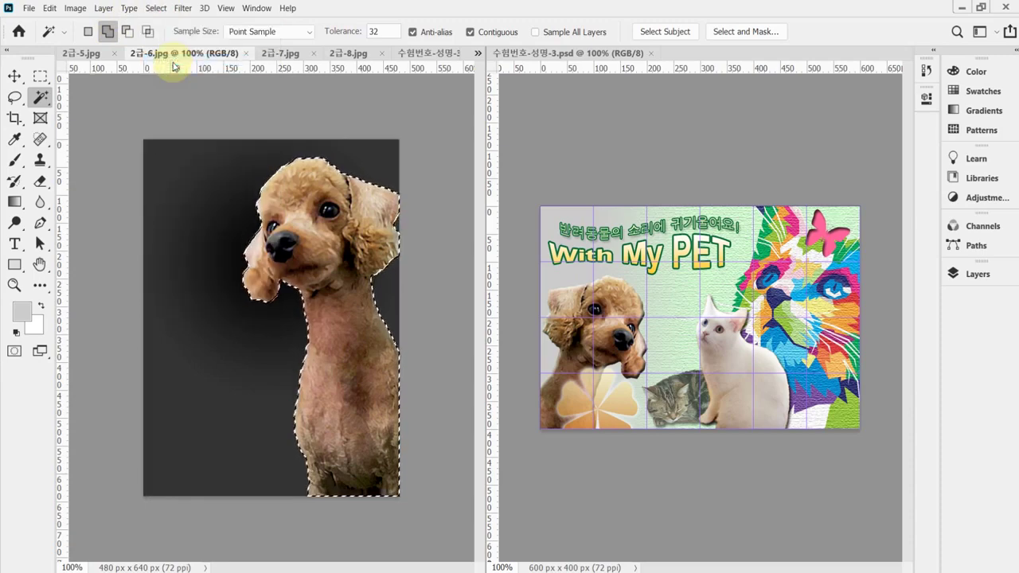
pyautogui.click(426, 53)
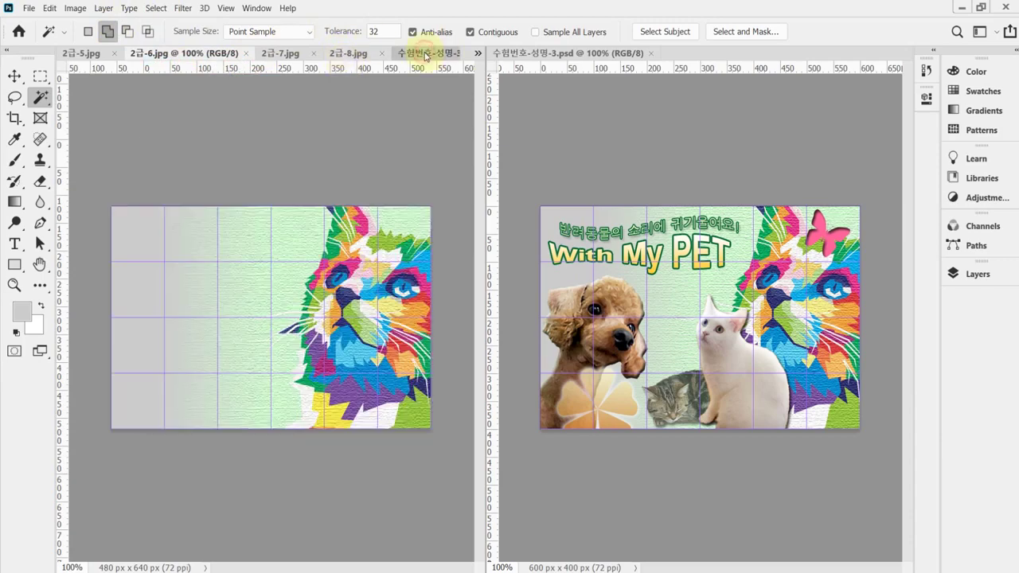
pyautogui.moveTo(426, 53); pyautogui.dragTo(212, 186)
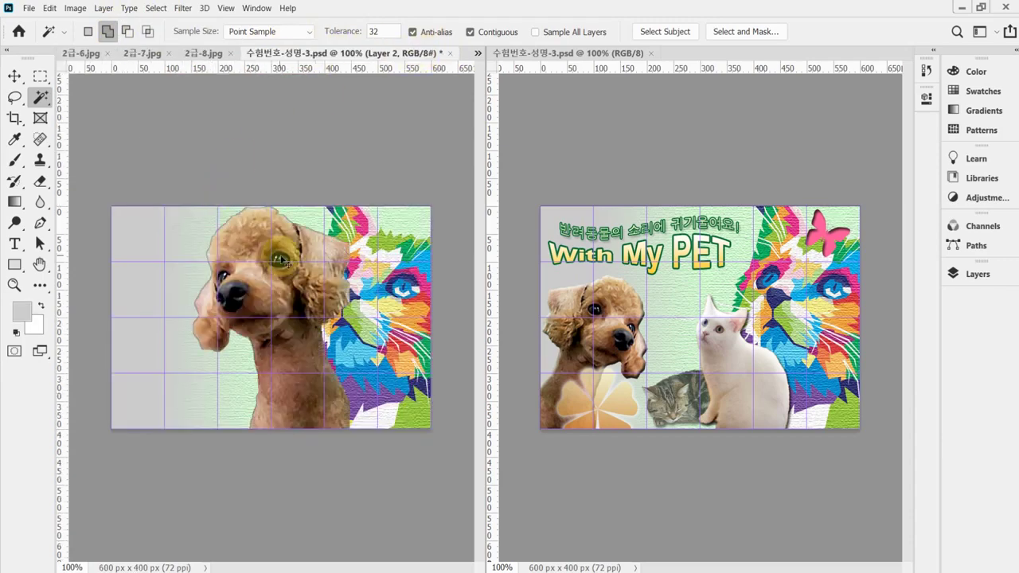
# - Scale the dog layer to about 73%, place it at the canvas's left edge and flip it horizontally
pyautogui.hotkey('ctrl', 't')
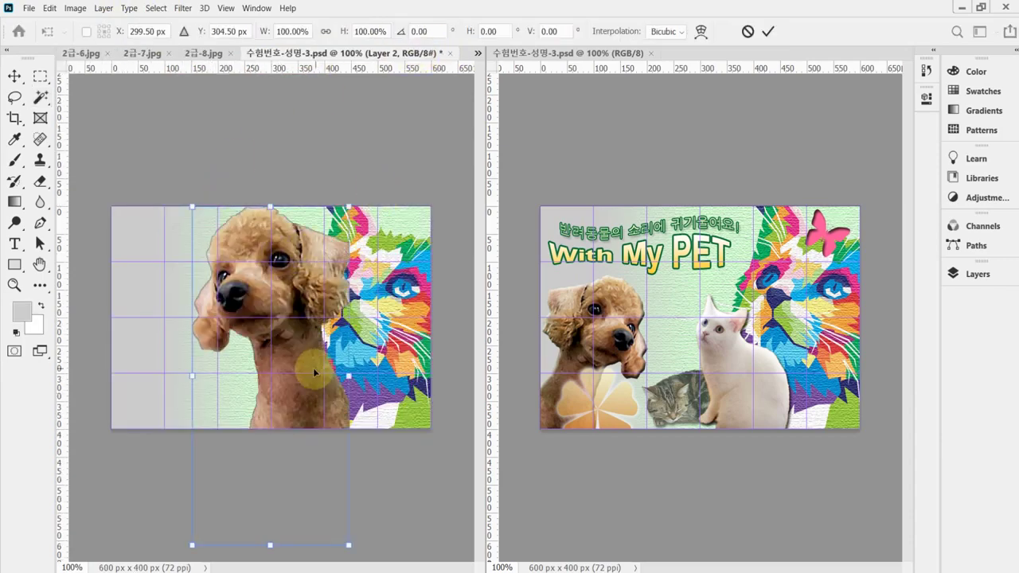
pyautogui.moveTo(349, 545); pyautogui.dragTo(313, 450)
pyautogui.moveTo(266, 325); pyautogui.dragTo(178, 353)
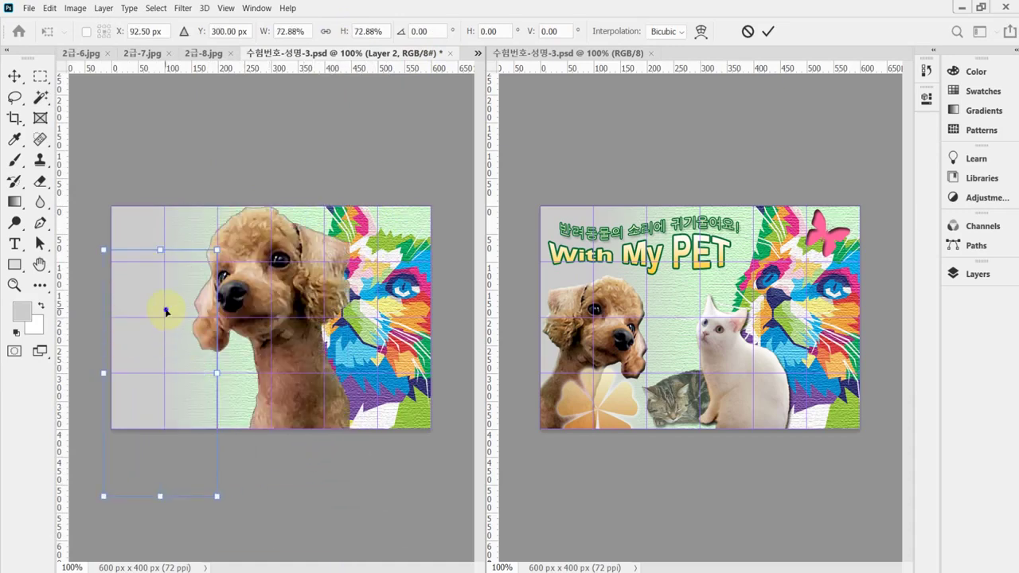
pyautogui.rightClick(167, 311)
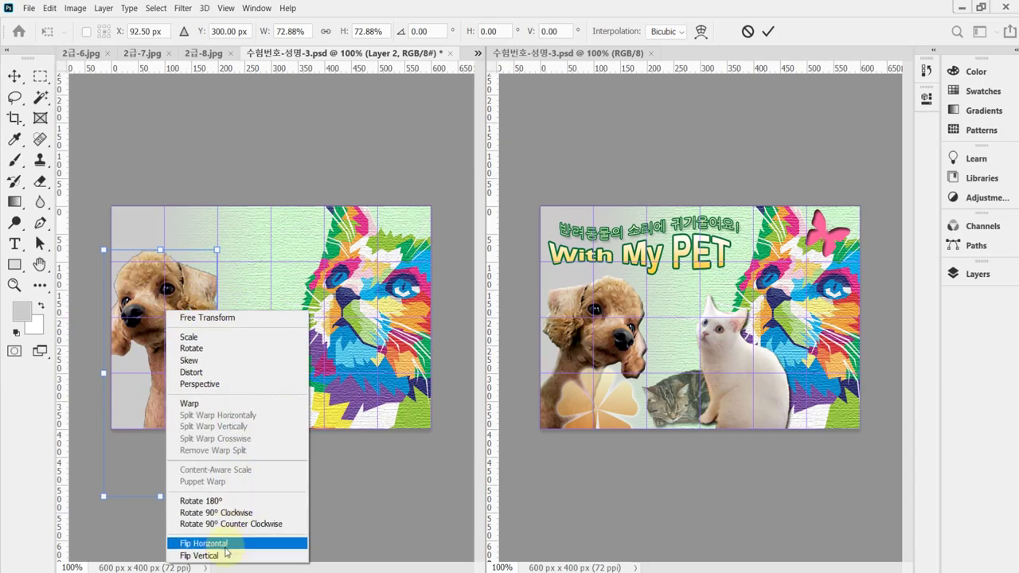
pyautogui.click(247, 547)
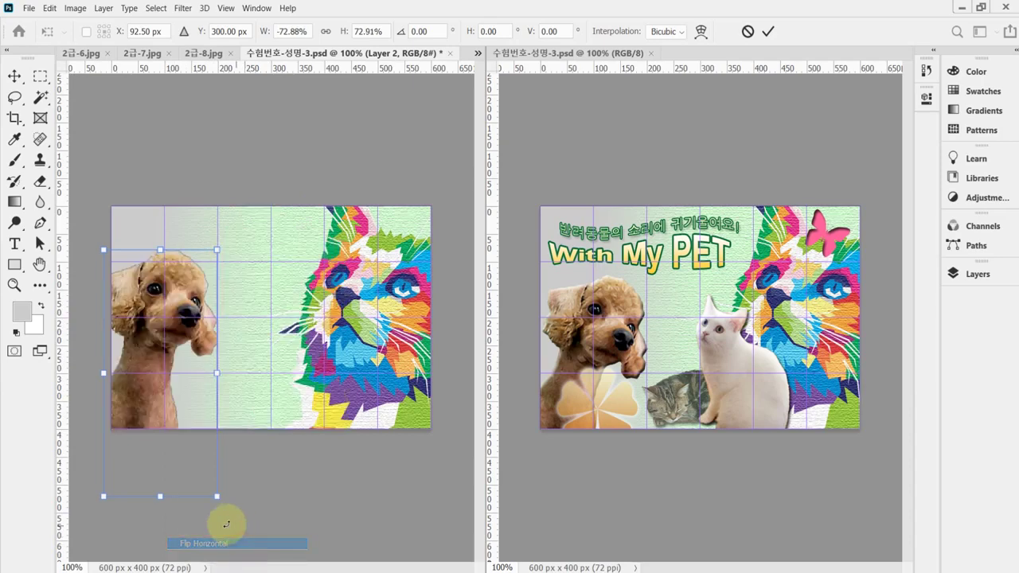
# - Tilt the dog about 4° clockwise, scale it to about 71.5% and position it at about X 101, Y 324 px
pyautogui.moveTo(186, 287); pyautogui.dragTo(194, 315)
pyautogui.moveTo(222, 267); pyautogui.dragTo(187, 318)
pyautogui.press('Right')
pyautogui.press('Right')
pyautogui.press('Right')
pyautogui.press('Up')
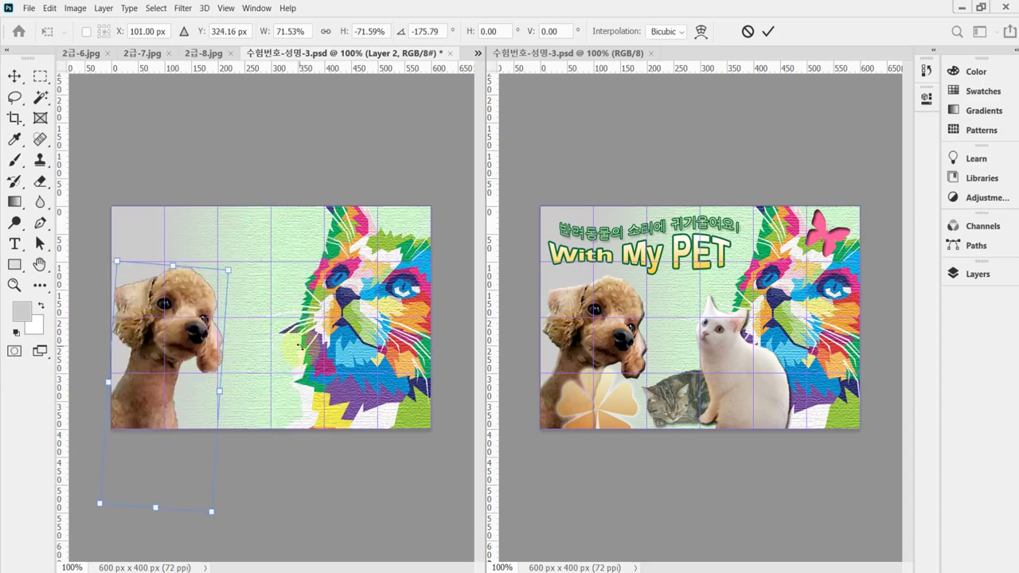
# - Nudge the dog downward to about X 101, Y 334 px to match the reference placement
pyautogui.press('Left')
pyautogui.press('Left')
pyautogui.press('Left')
pyautogui.press('Left')
pyautogui.press('Left')
pyautogui.press('Left')
pyautogui.press('Down')
pyautogui.press('Down')
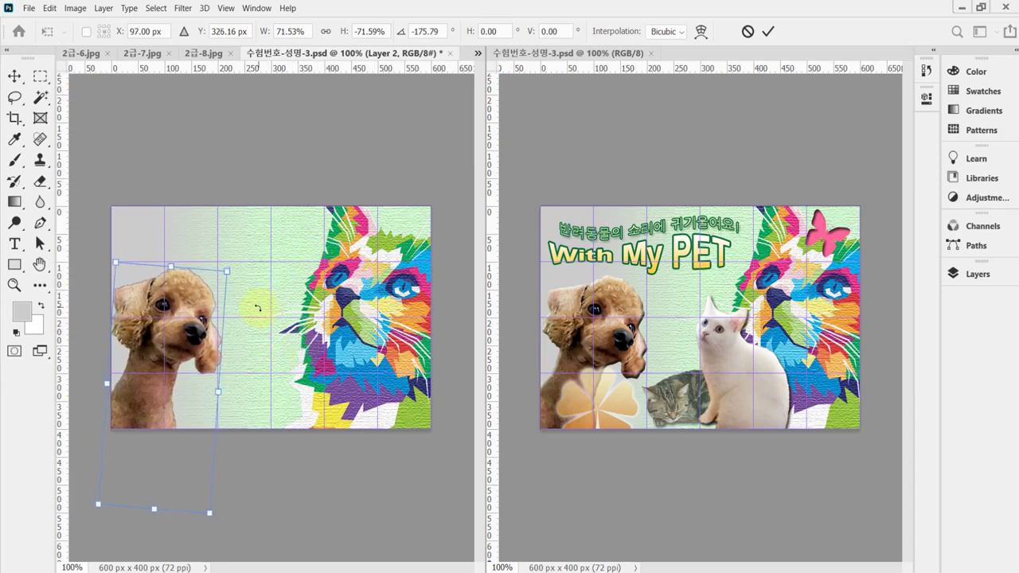
pyautogui.moveTo(206, 301); pyautogui.dragTo(199, 301)
pyautogui.press('Down')
pyautogui.press('Down')
pyautogui.press('Down')
pyautogui.press('Down')
pyautogui.press('Down')
pyautogui.press('Down')
pyautogui.press('Down')
pyautogui.press('Down')
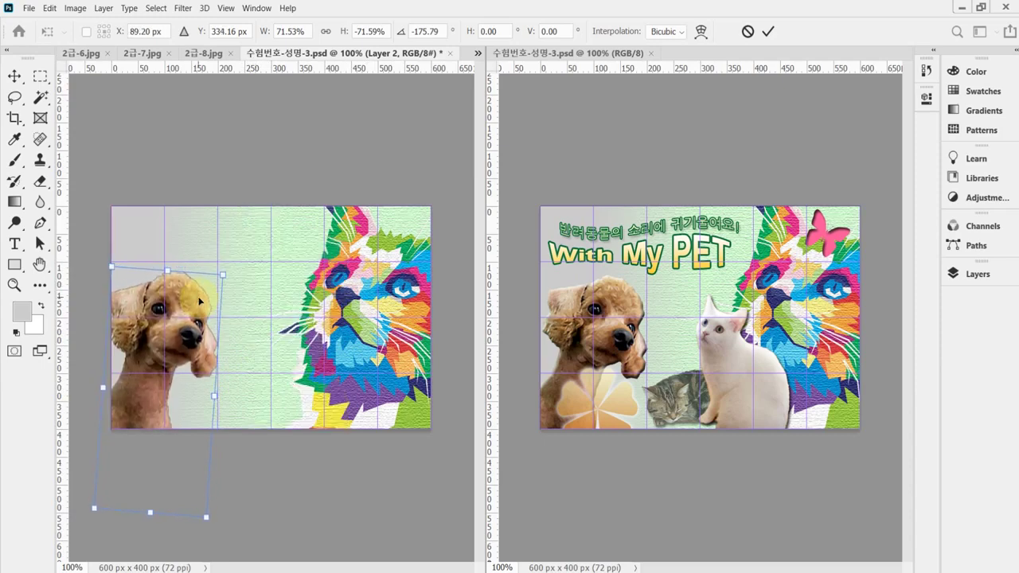
pyautogui.press('Right')
pyautogui.press('Right')
pyautogui.press('Right')
pyautogui.press('Right')
pyautogui.press('Right')
pyautogui.press('Right')
pyautogui.press('Right')
pyautogui.press('Right')
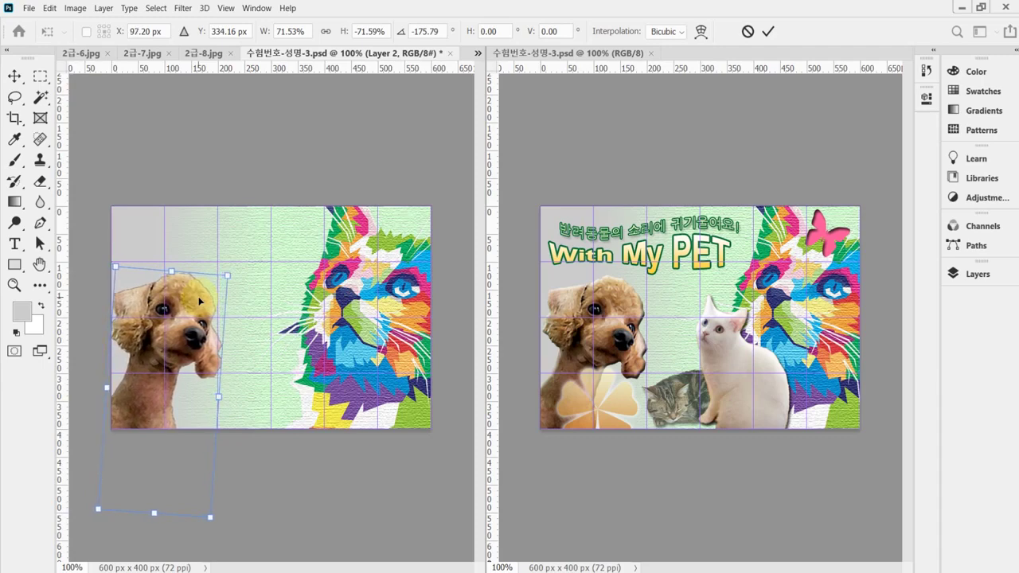
pyautogui.press('Right')
pyautogui.press('Right')
pyautogui.press('Right')
pyautogui.press('Right')
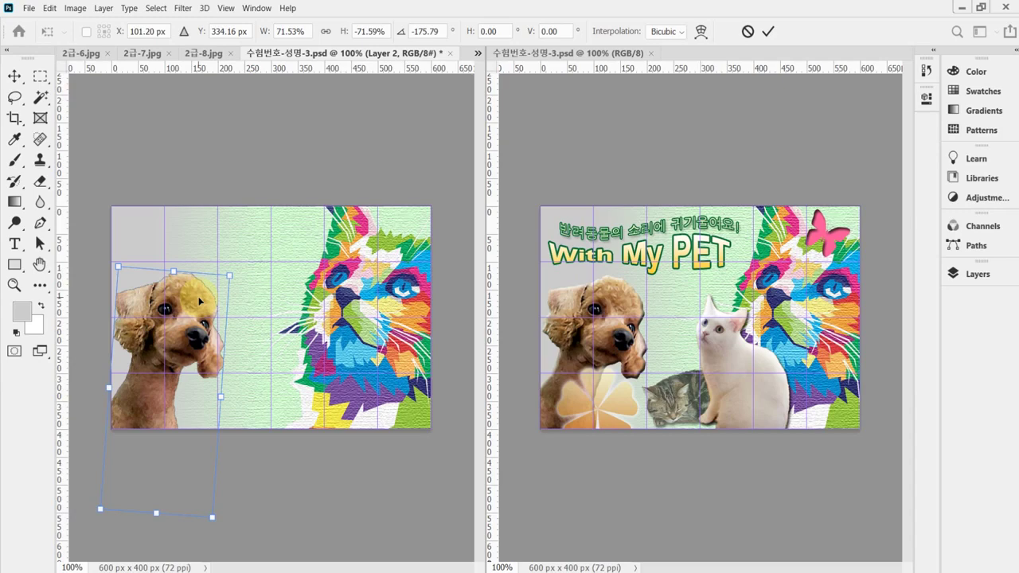
# - Scale the dog to about 70.5%, position it at about X 101, Y 324 px, apply the transform and save the composition
pyautogui.moveTo(230, 277); pyautogui.dragTo(227, 279)
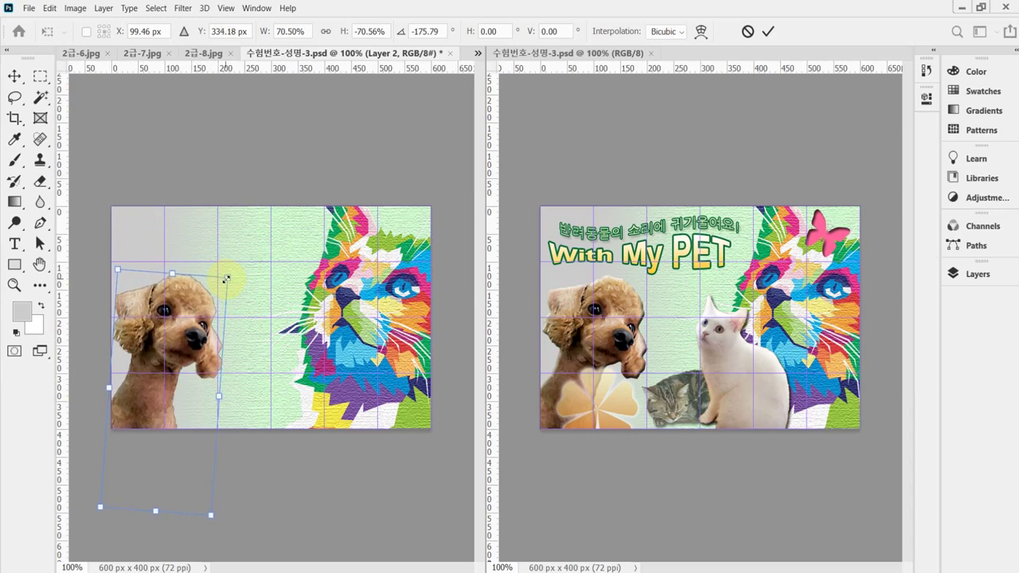
pyautogui.press('Up')
pyautogui.press('Up')
pyautogui.press('Up')
pyautogui.press('Up')
pyautogui.press('Up')
pyautogui.press('Up')
pyautogui.press('Up')
pyautogui.press('Up')
pyautogui.press('Up')
pyautogui.press('Up')
pyautogui.press('Up')
pyautogui.press('Up')
pyautogui.press('Up')
pyautogui.press('Up')
pyautogui.hotkey('shift', 'Right')
pyautogui.press('Left')
pyautogui.press('Left')
pyautogui.press('Left')
pyautogui.press('Left')
pyautogui.press('Left')
pyautogui.press('Left')
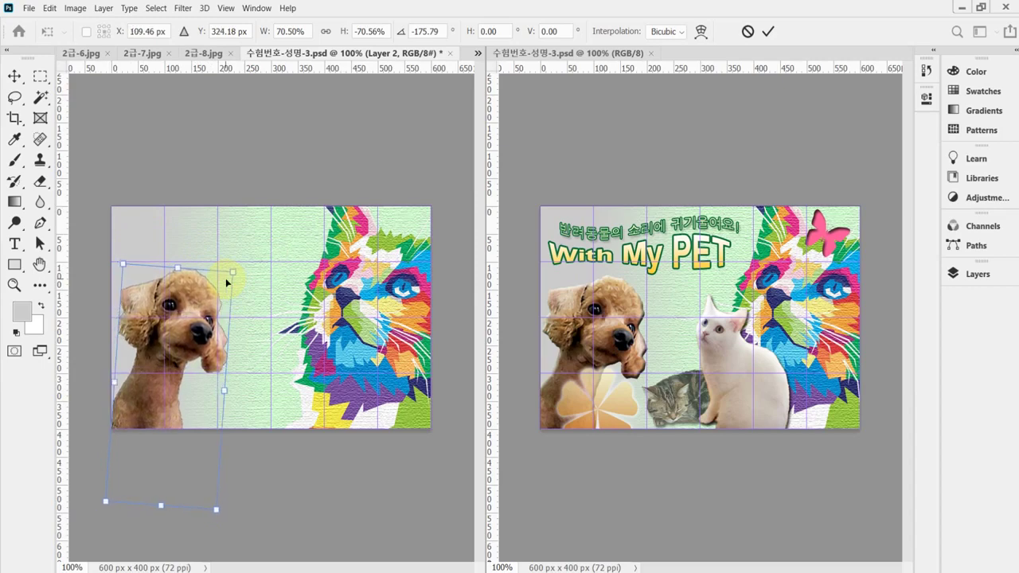
pyautogui.press('Down')
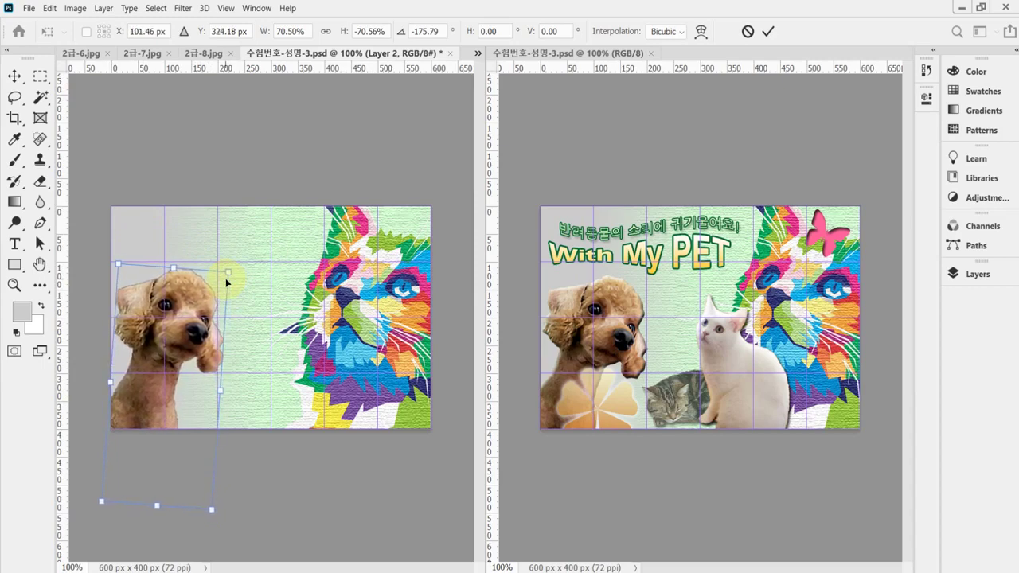
pyautogui.press('Return')
pyautogui.press('w')
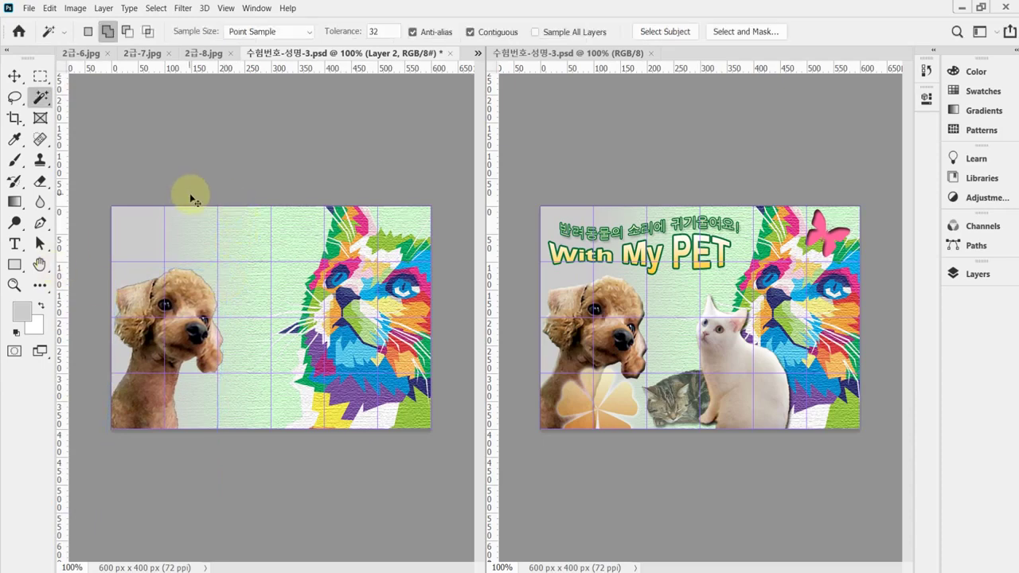
pyautogui.hotkey('ctrl', 's')
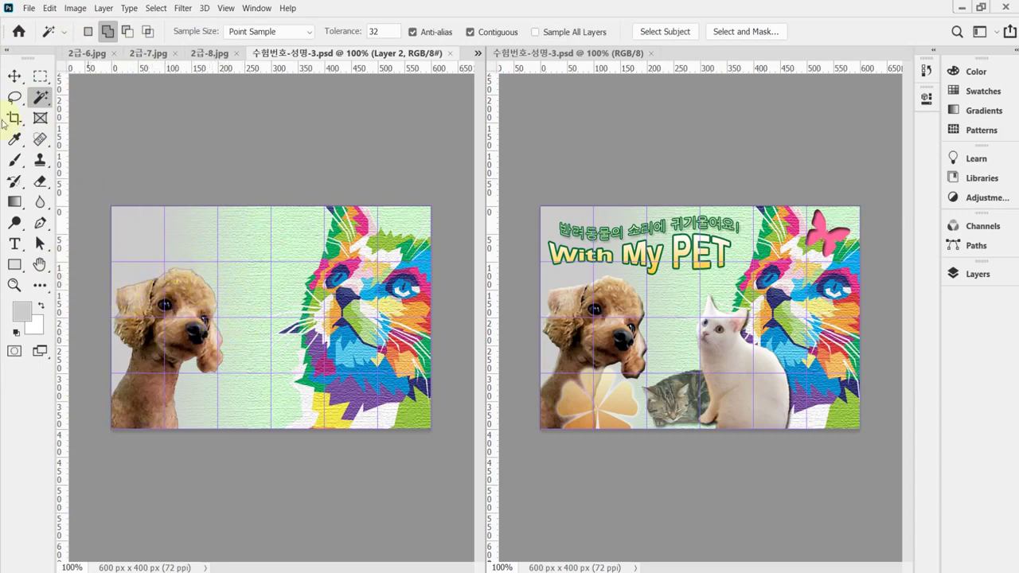
# - Defringe the dog layer's edges with a width of 1 pixel and save the composition
pyautogui.click(103, 8)
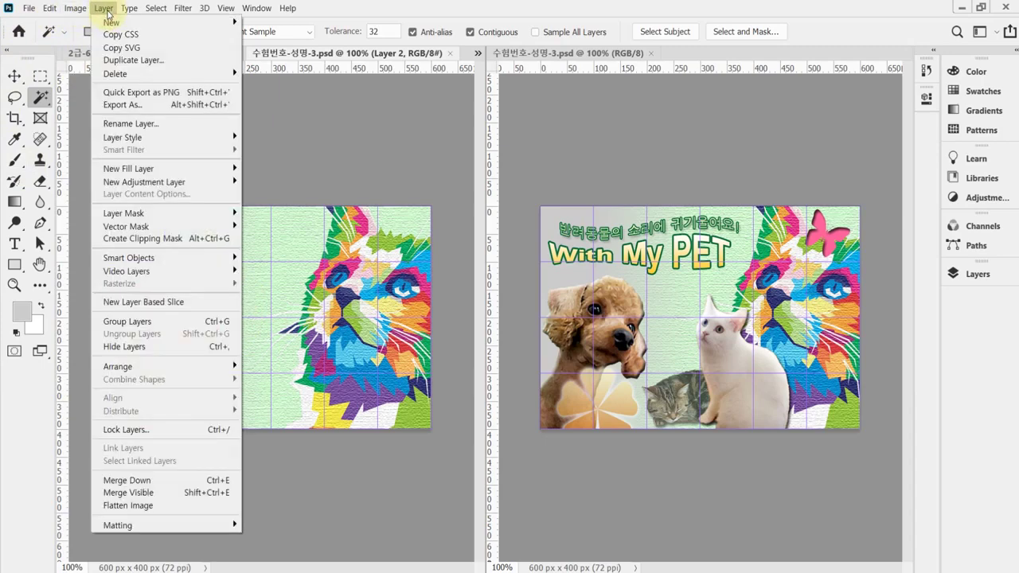
pyautogui.moveTo(200, 528)
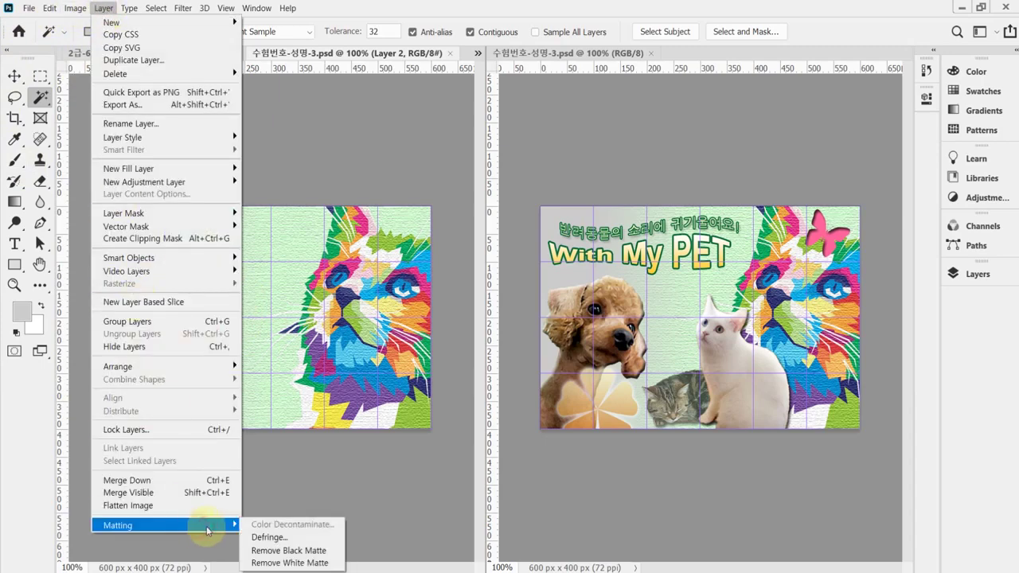
pyautogui.click(301, 541)
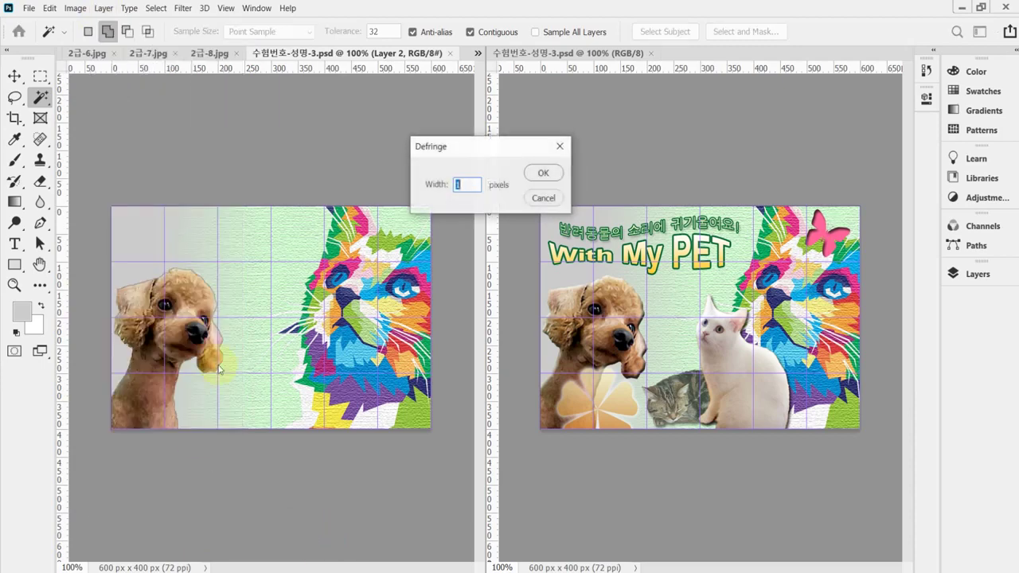
pyautogui.click(542, 173)
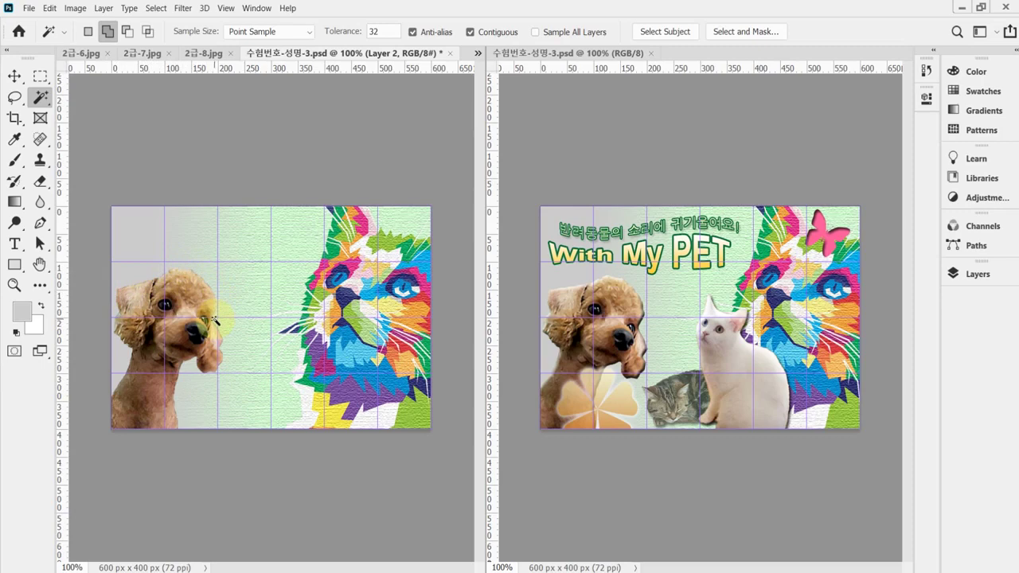
pyautogui.hotkey('ctrl', 's')
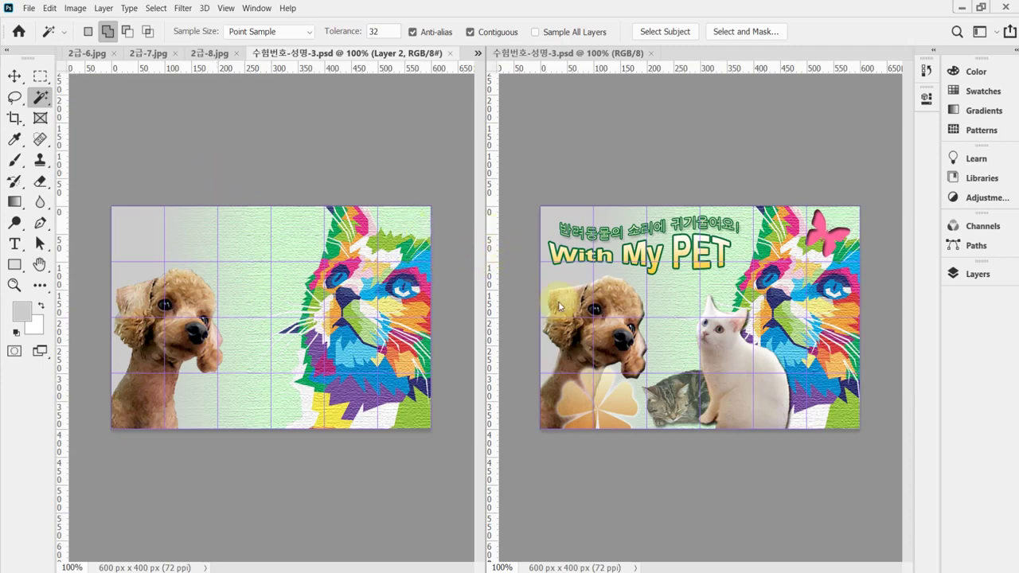
# - Add a Bevel & Emboss effect with Inner Bevel style and size 7 px to the dog layer, and save
pyautogui.click(976, 273)
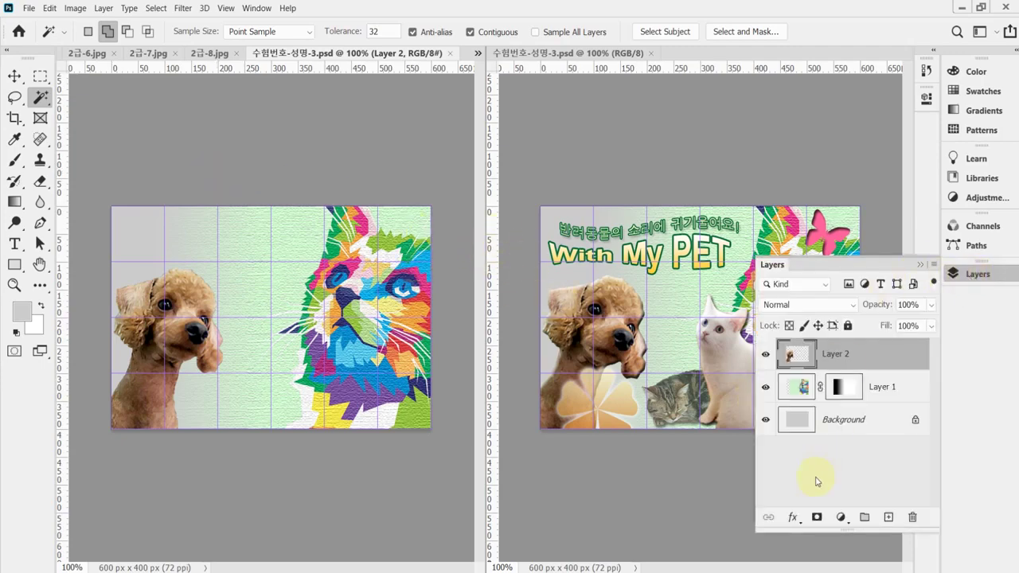
pyautogui.click(793, 518)
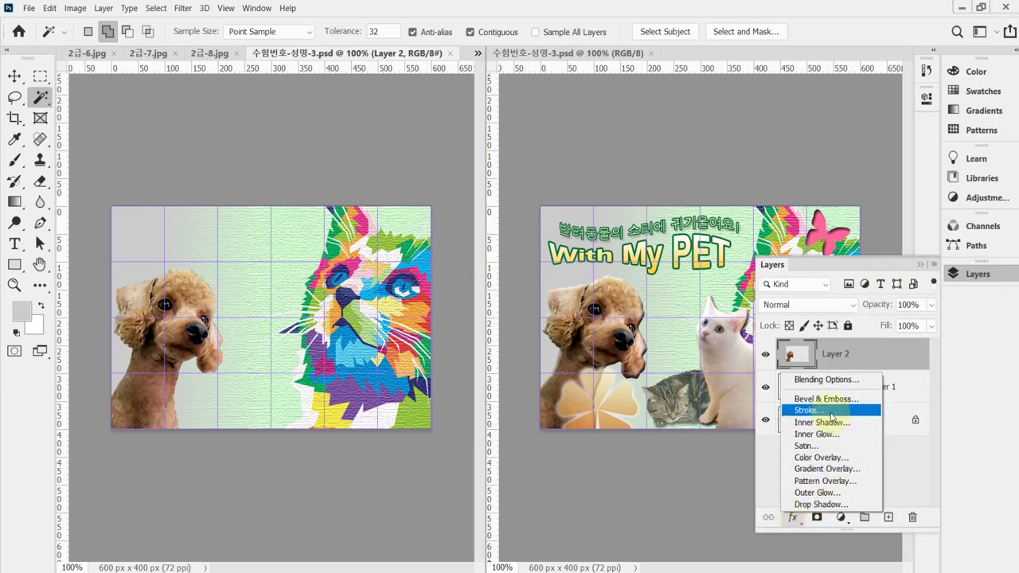
pyautogui.press('Escape')
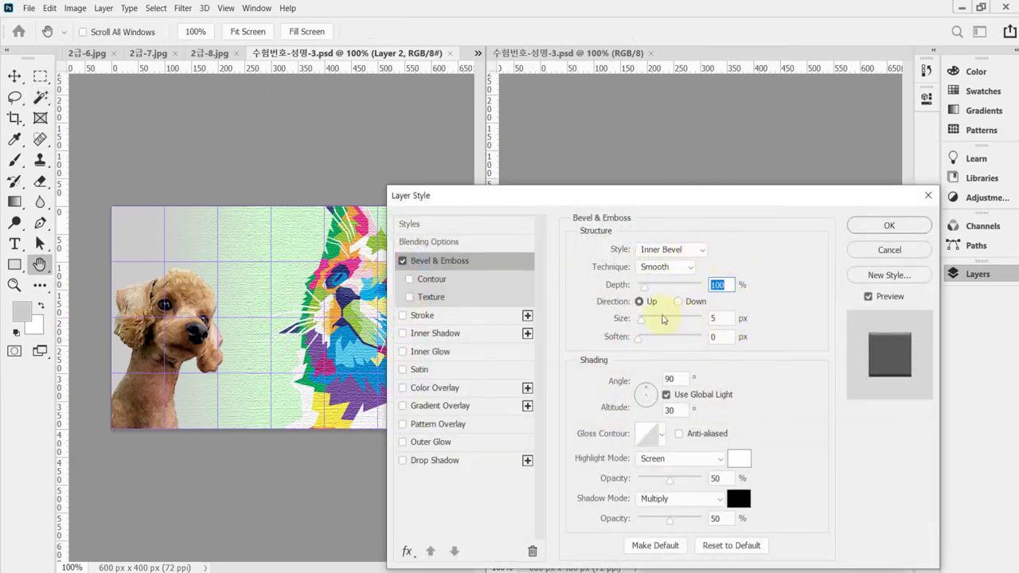
pyautogui.click(723, 319)
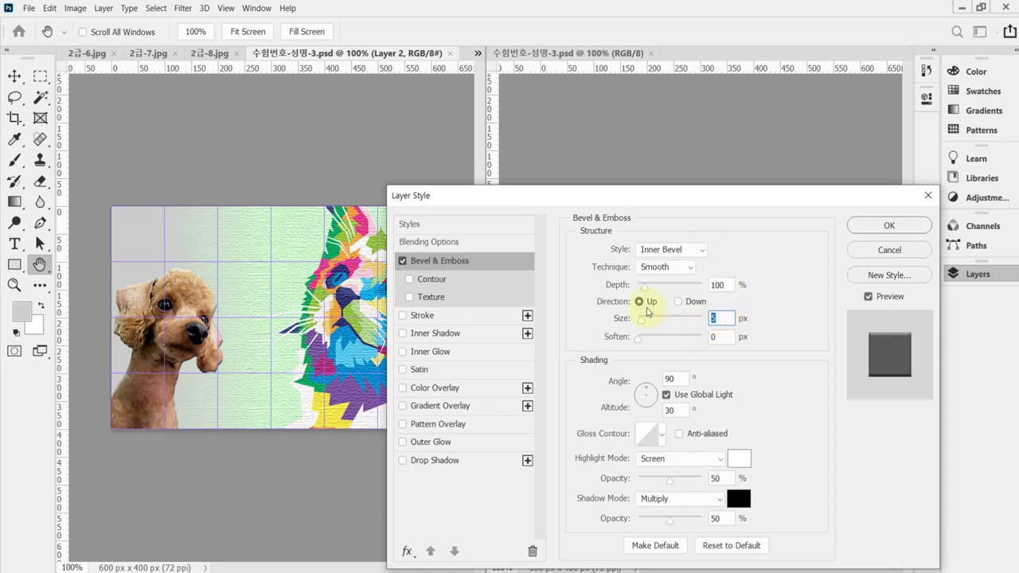
pyautogui.write('7')
pyautogui.press('Return')
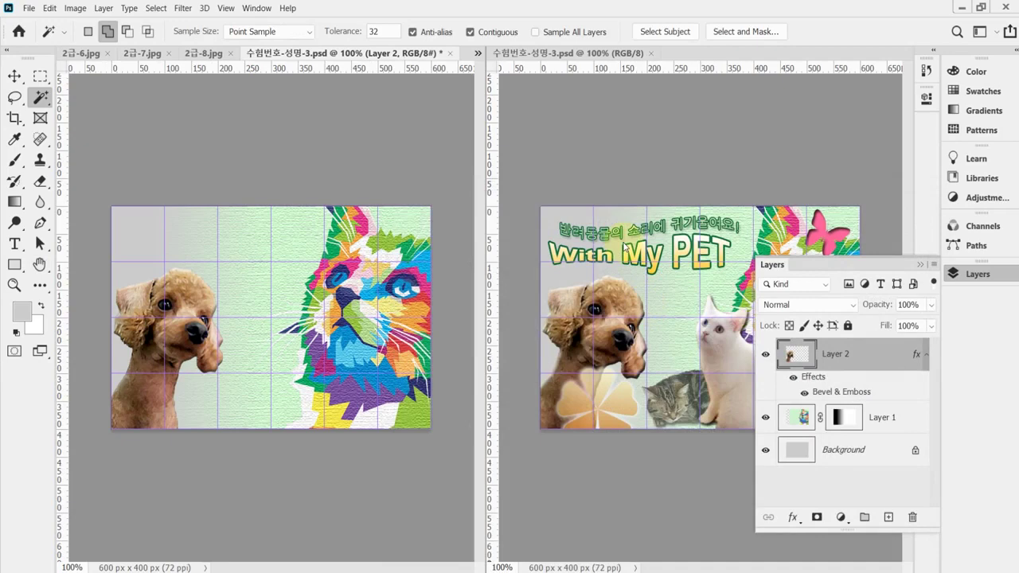
pyautogui.hotkey('ctrl', 's')
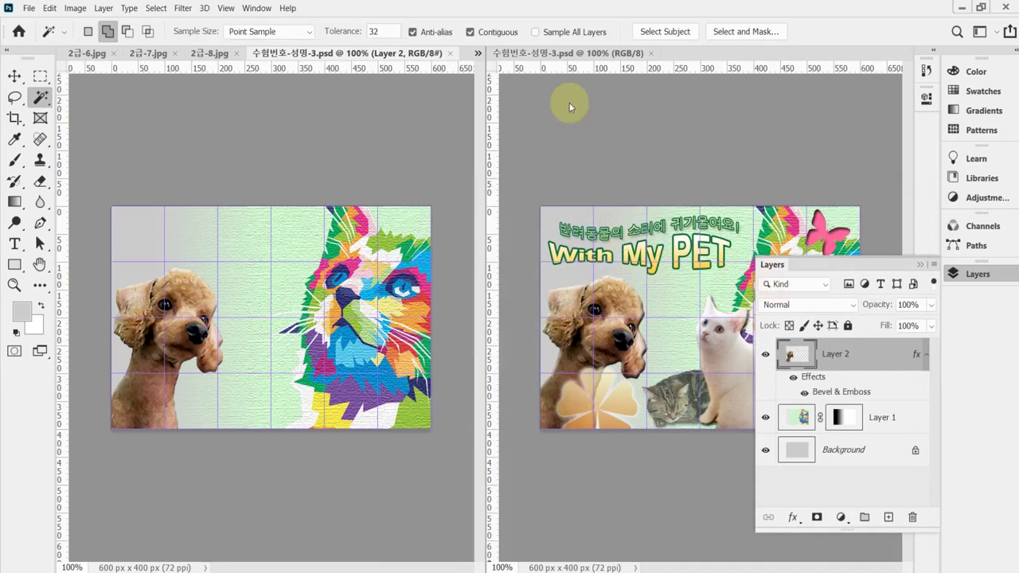
# - In 2급-7.jpg, examine the selection outline around the whole sleeping tabby cat, comparing the image with and without it
pyautogui.click(159, 53)
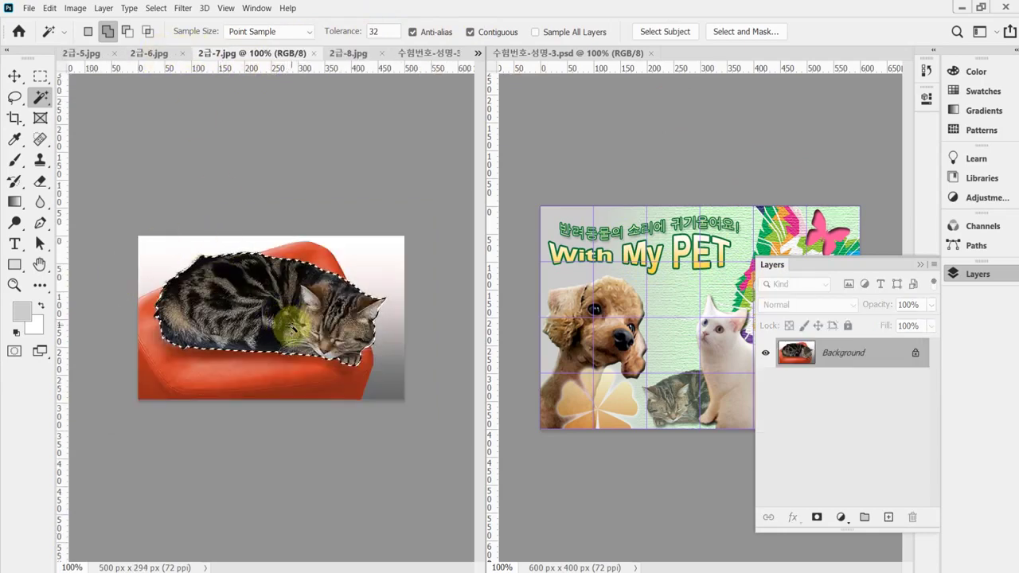
pyautogui.scroll(1, 291, 327)
pyautogui.moveTo(228, 284); pyautogui.dragTo(268, 296)
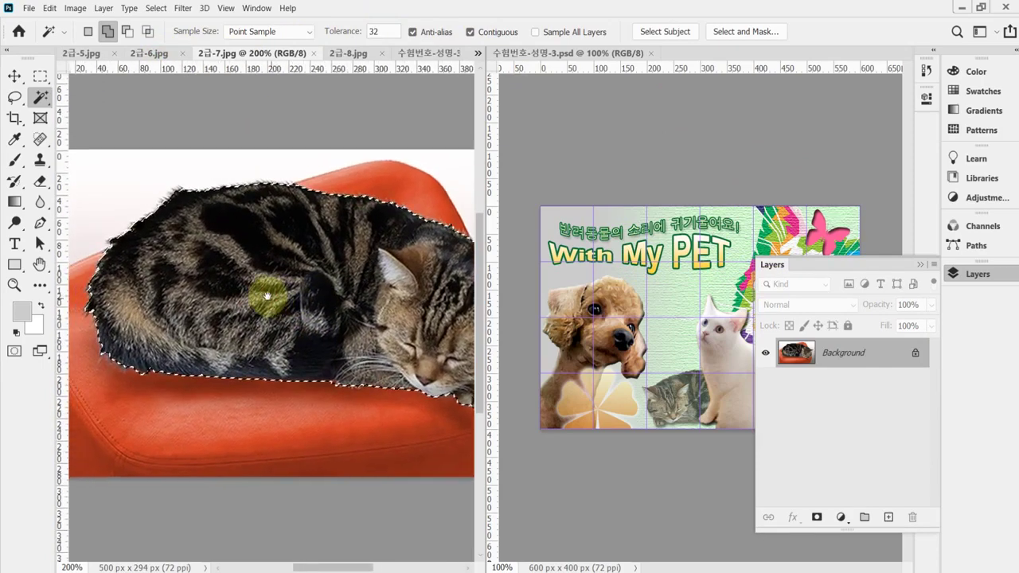
pyautogui.click(953, 272)
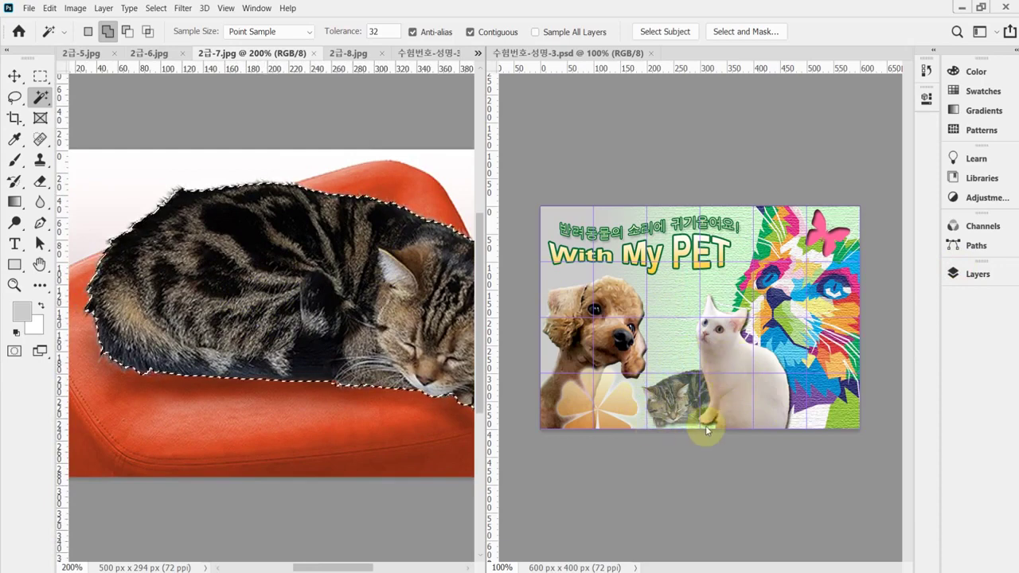
pyautogui.moveTo(453, 322); pyautogui.dragTo(364, 307)
pyautogui.click(364, 308)
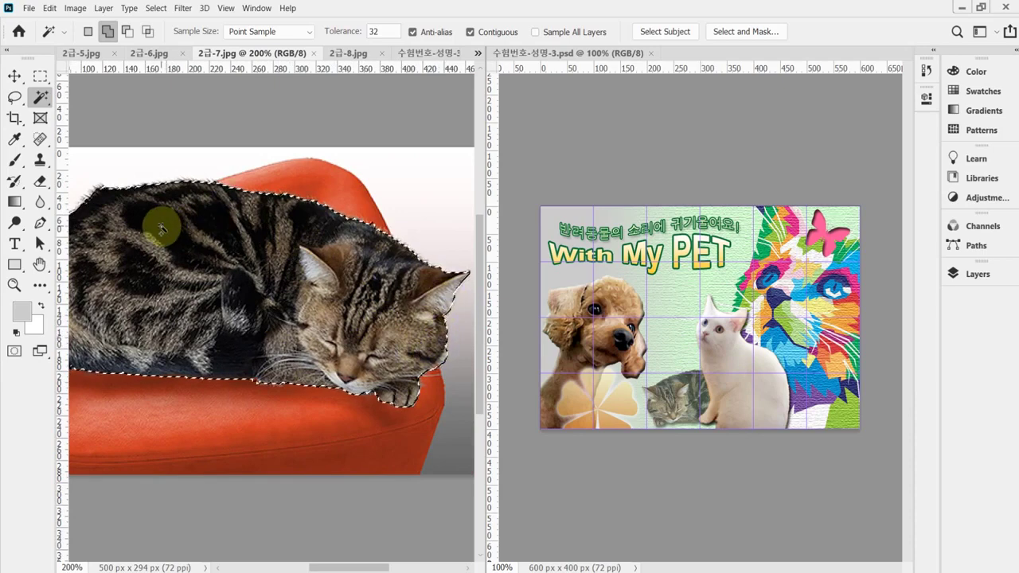
pyautogui.moveTo(102, 212); pyautogui.dragTo(176, 224)
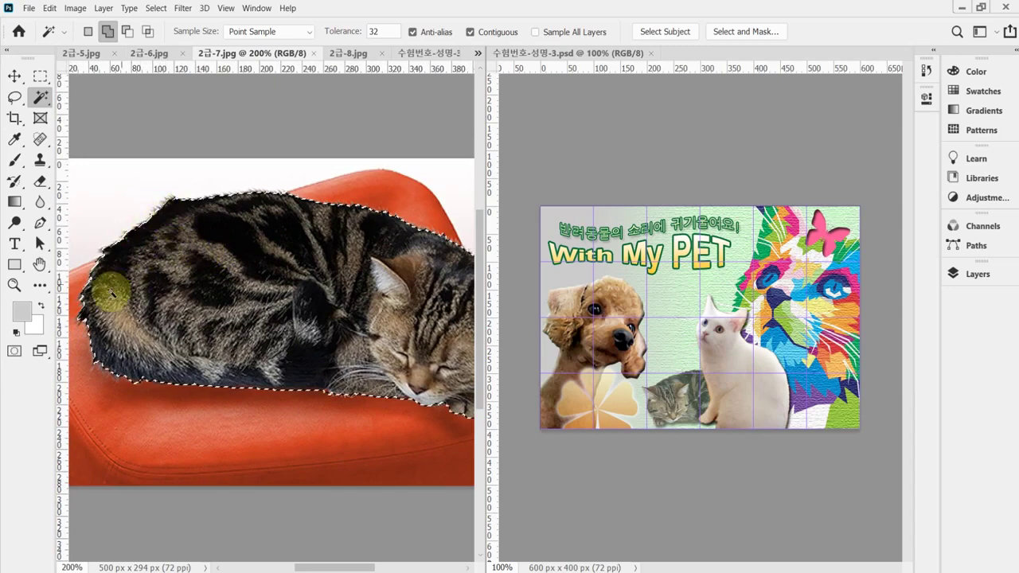
pyautogui.hotkey('ctrl', 'd')
pyautogui.moveTo(278, 291); pyautogui.dragTo(213, 282)
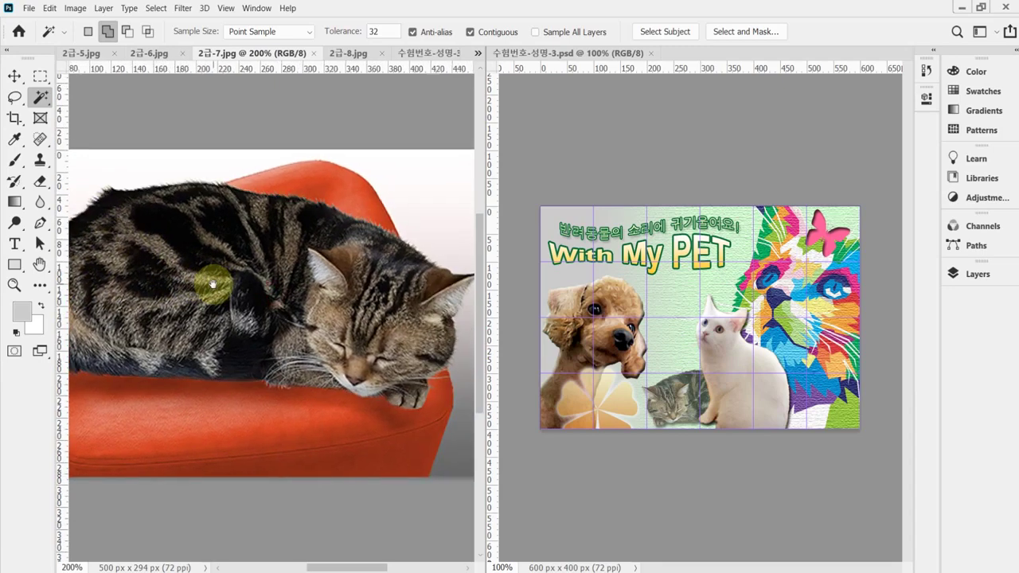
pyautogui.click(215, 286)
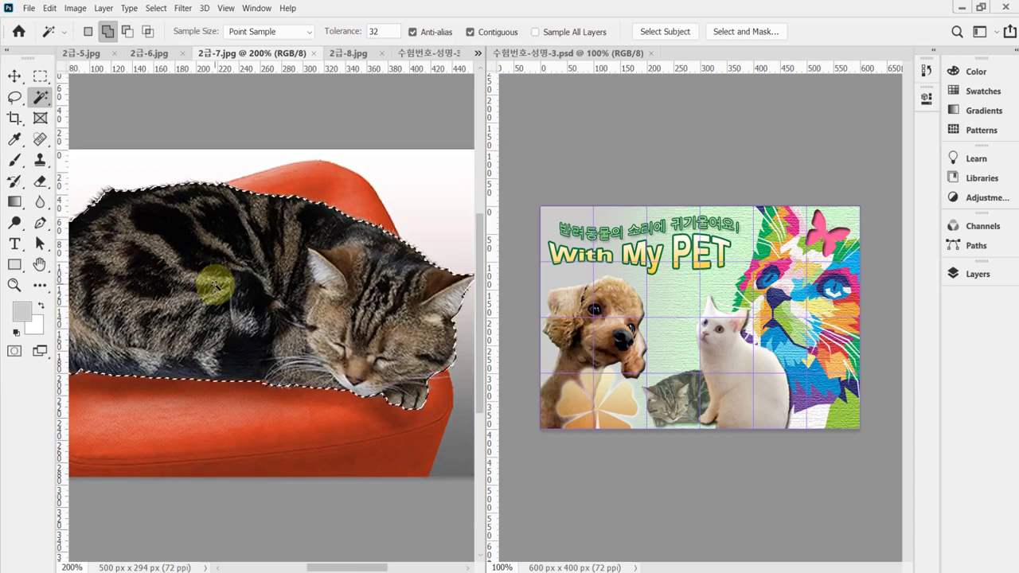
# - Add to the tabby cat's selection with the Quick Selection tool and bring the cat into 수험번호-성명-3.psd as a new layer
pyautogui.rightClick(39, 99)
pyautogui.click(87, 112)
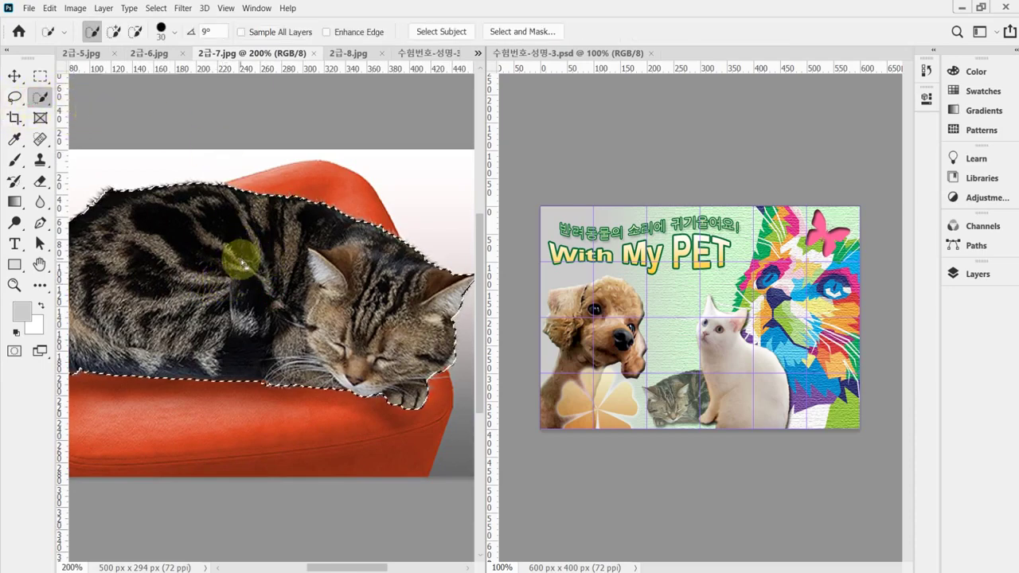
pyautogui.click(113, 32)
pyautogui.click(271, 237)
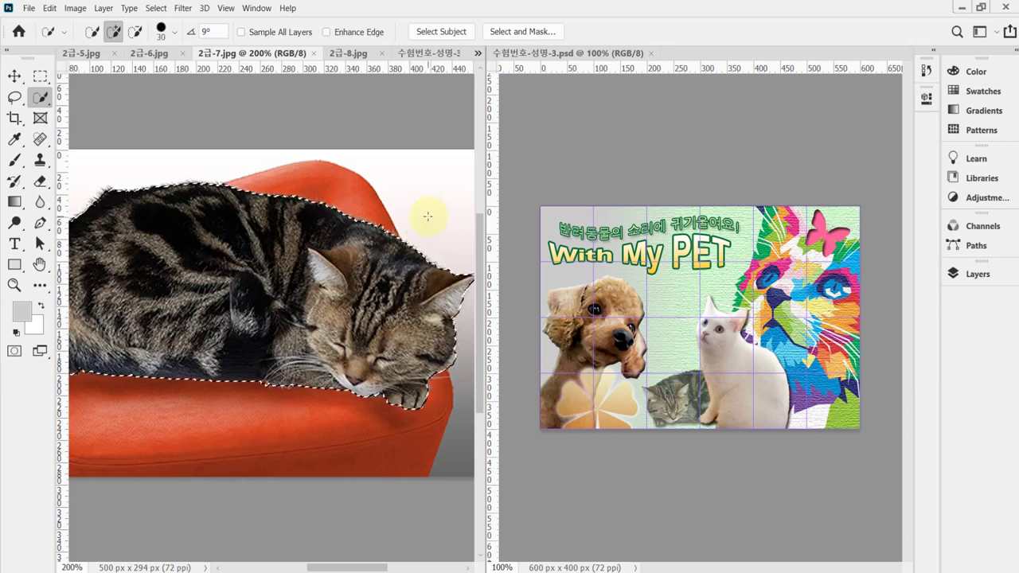
pyautogui.press('capslock')
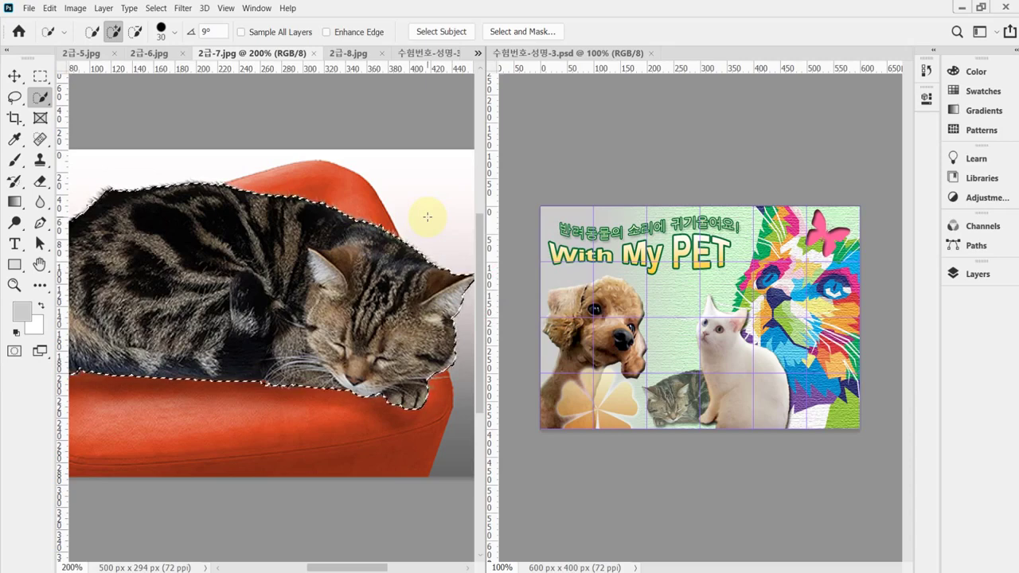
pyautogui.press('capslock')
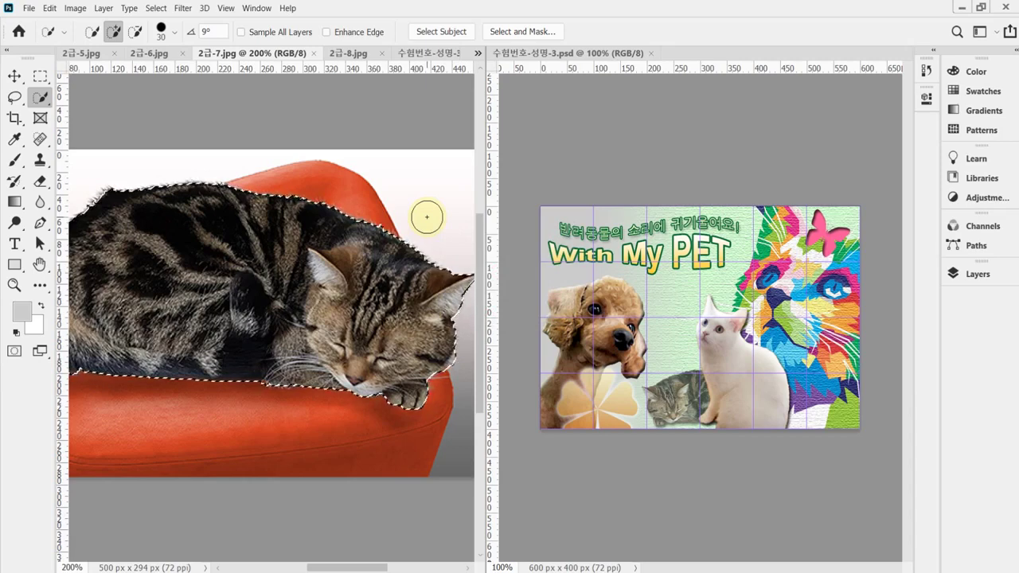
pyautogui.click(418, 53)
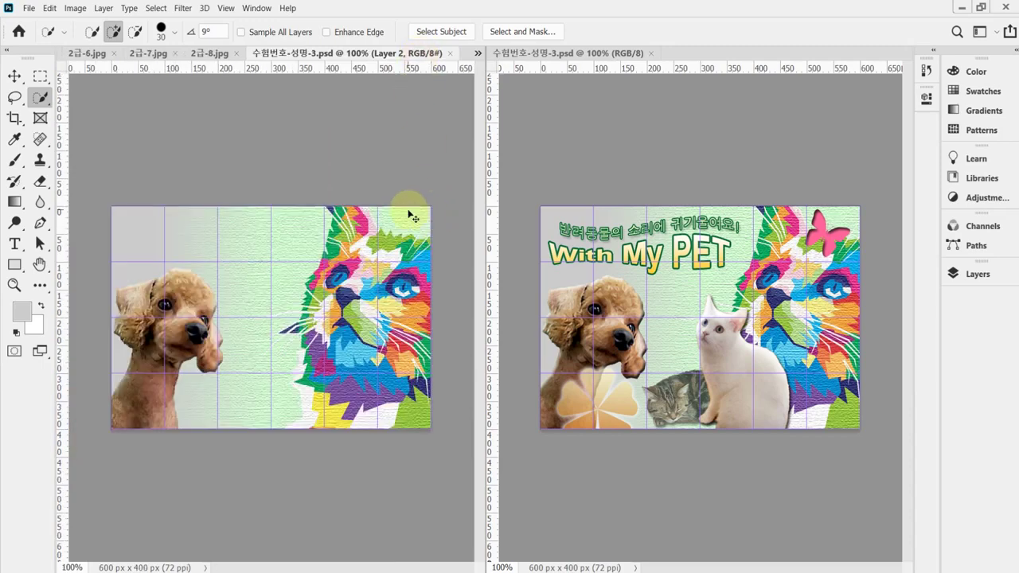
pyautogui.moveTo(412, 216); pyautogui.dragTo(406, 213)
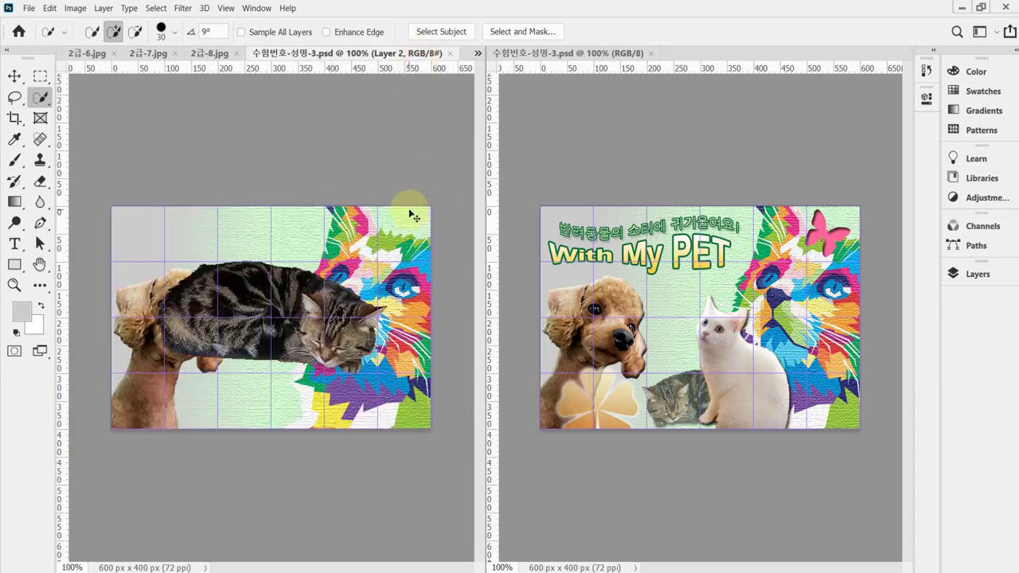
# - Flip the tabby cat layer horizontally, scale it to about 64% and place it at about X 339, Y 326 px
pyautogui.hotkey('ctrl', 't')
pyautogui.rightClick(307, 299)
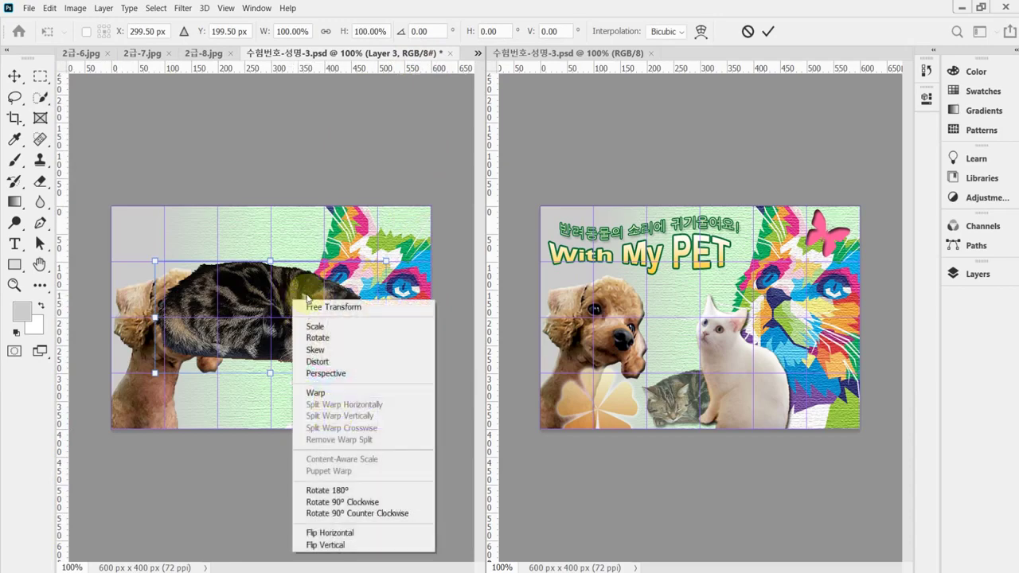
pyautogui.click(350, 533)
pyautogui.moveTo(253, 290); pyautogui.dragTo(301, 354)
pyautogui.moveTo(185, 306); pyautogui.dragTo(272, 350)
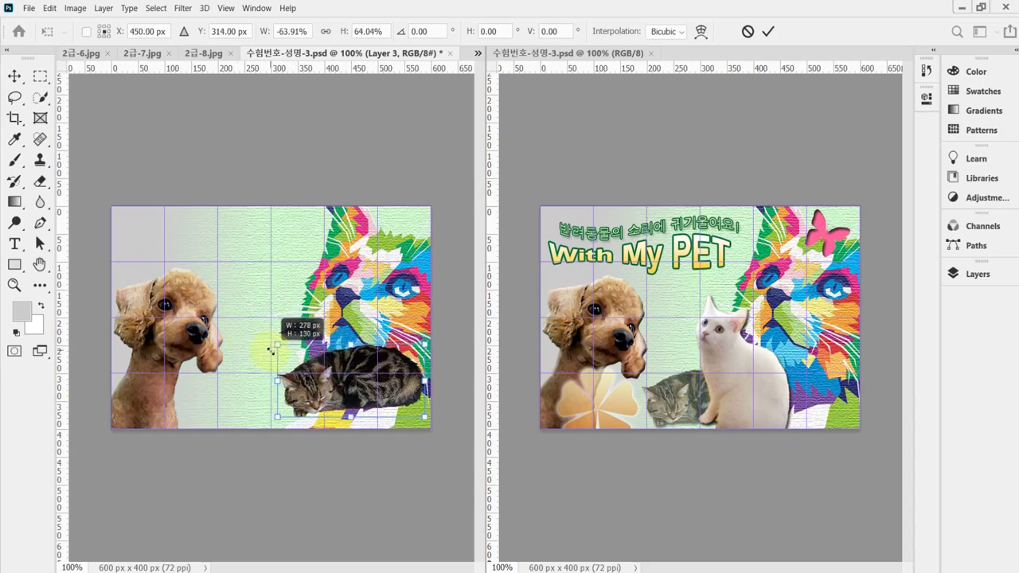
pyautogui.moveTo(355, 368); pyautogui.dragTo(298, 371)
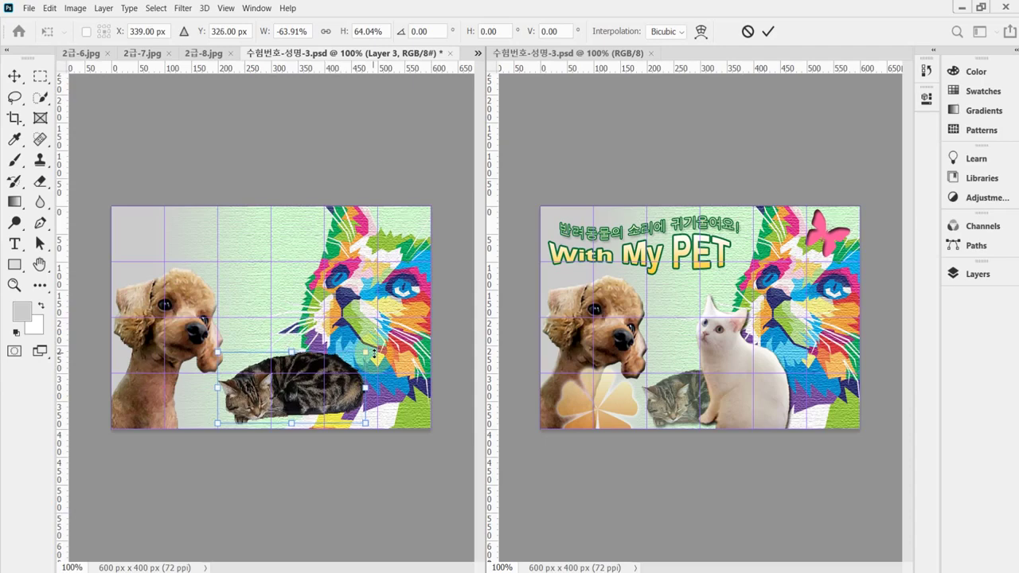
# - Nudge the tabby cat layer left and down to X 317, Y 336 px
pyautogui.press('Left')
pyautogui.press('Left')
pyautogui.press('Left')
pyautogui.press('Down')
pyautogui.press('Down')
pyautogui.press('Down')
pyautogui.press('Left')
pyautogui.press('Left')
pyautogui.press('Left')
pyautogui.press('Left')
pyautogui.press('Left')
pyautogui.press('Left')
pyautogui.press('Left')
pyautogui.press('Down')
pyautogui.press('Down')
pyautogui.press('Down')
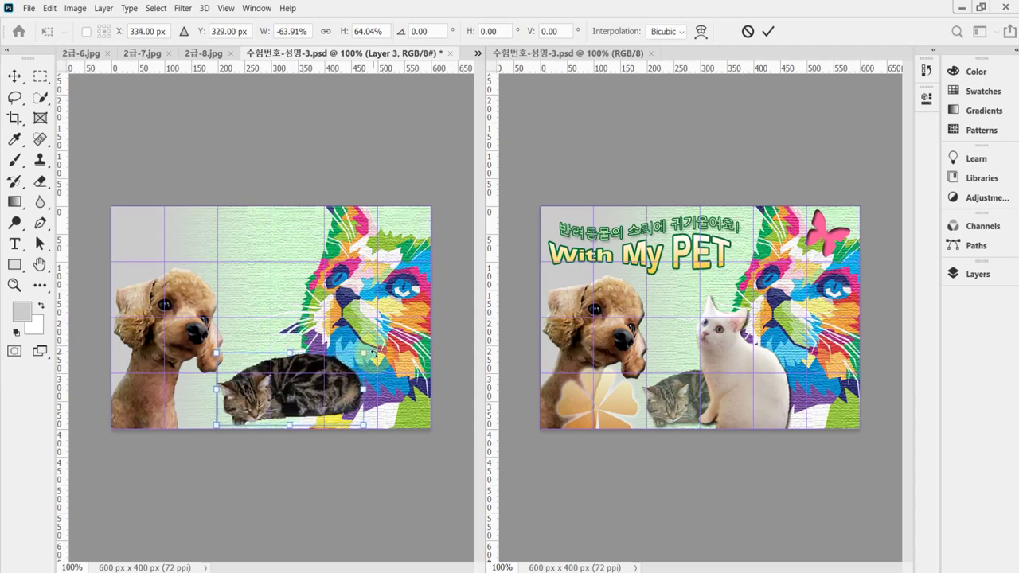
pyautogui.press('Left')
pyautogui.press('Left')
pyautogui.press('Left')
pyautogui.press('Left')
pyautogui.press('Left')
pyautogui.press('Left')
pyautogui.press('Left')
pyautogui.press('Left')
pyautogui.press('Left')
pyautogui.press('Left')
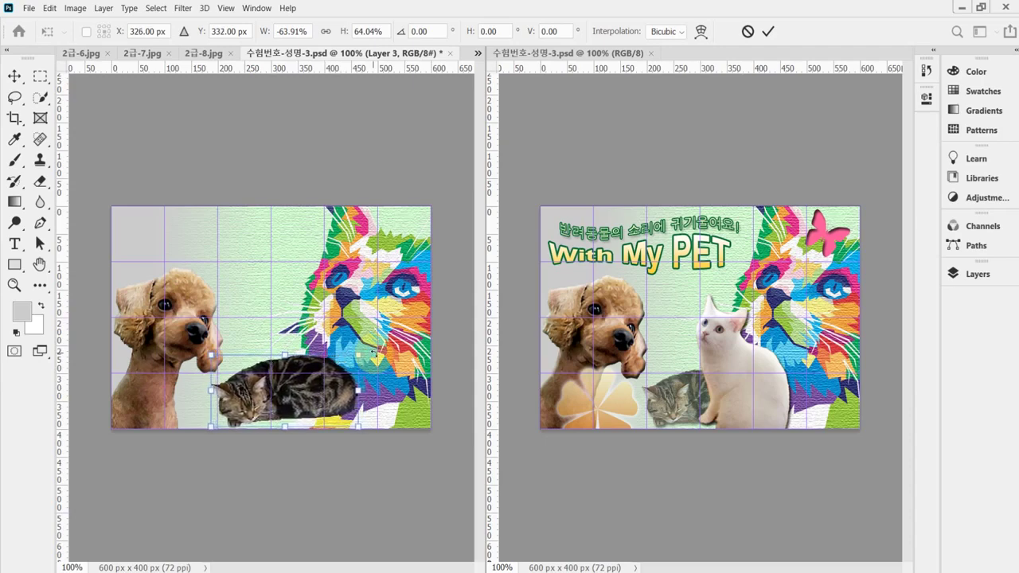
pyautogui.press('Left')
pyautogui.press('Left')
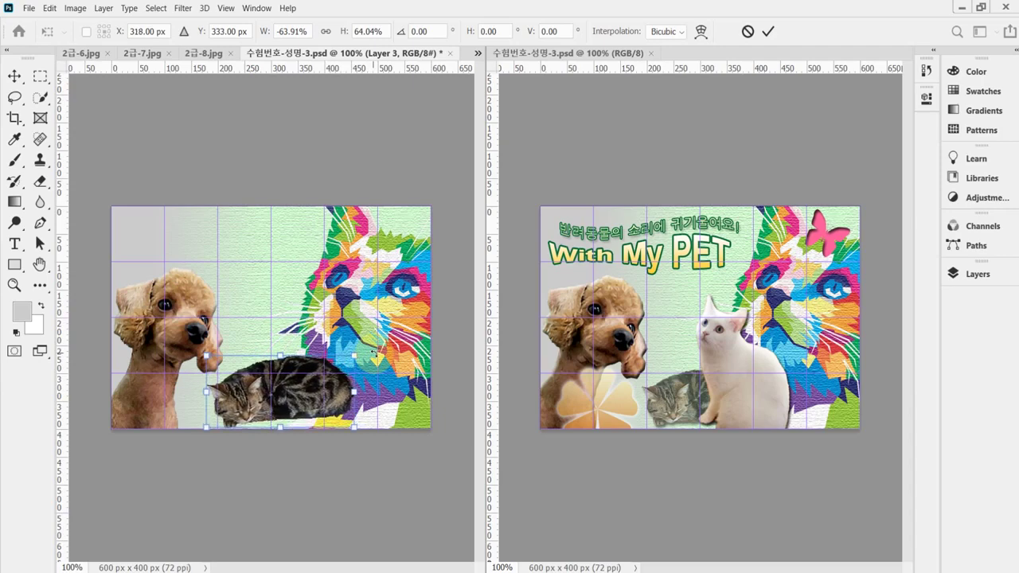
pyautogui.press('Down')
pyautogui.press('Down')
pyautogui.press('Down')
pyautogui.press('Down')
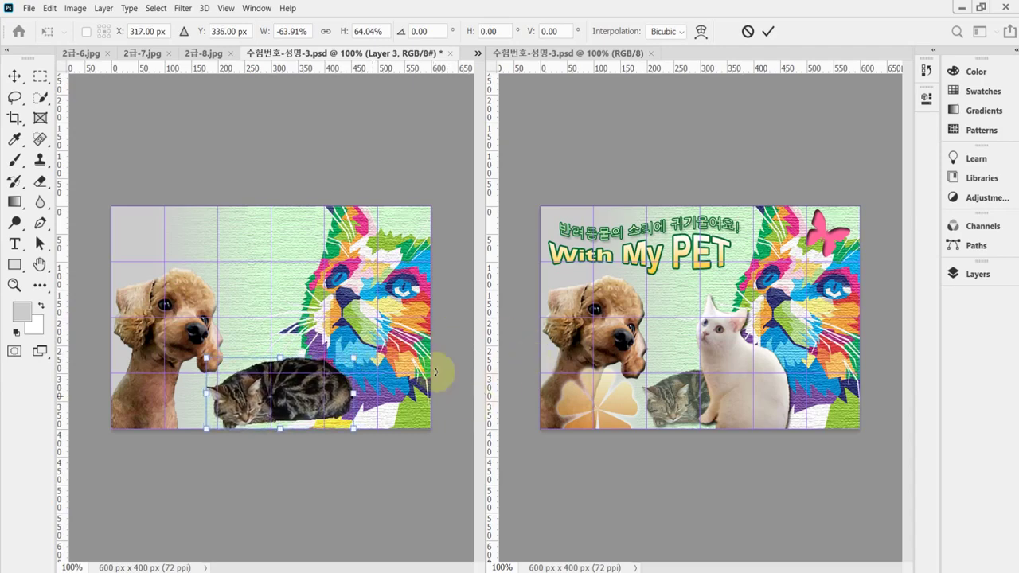
# - Rotate the tabby cat about 3° clockwise, scale it to about 62% and place it at about X 332, Y 343 px
pyautogui.moveTo(408, 368)
pyautogui.mouseDown()
pyautogui.moveTo(403, 362)
pyautogui.moveTo(409, 372)
pyautogui.mouseUp()
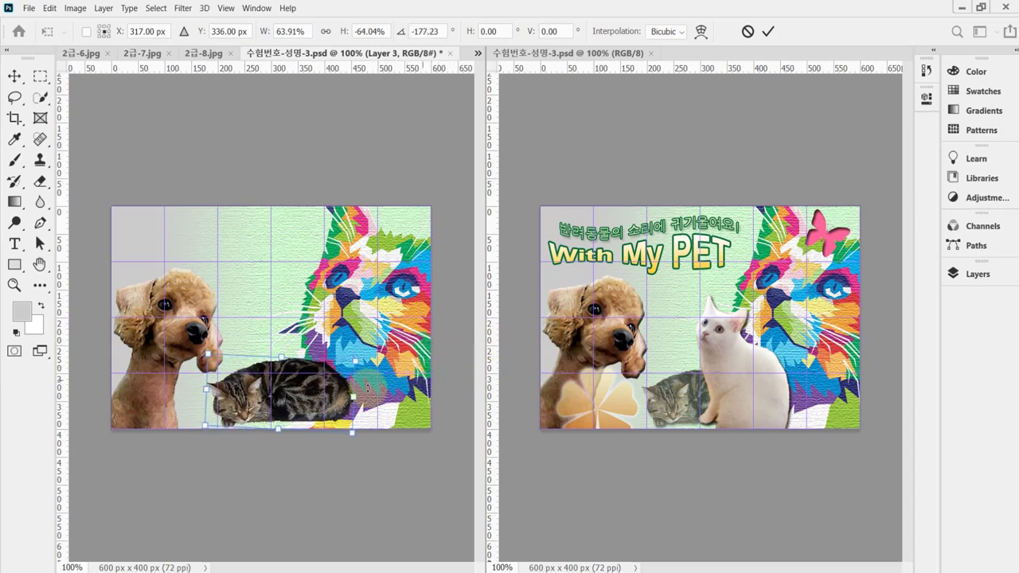
pyautogui.moveTo(279, 387); pyautogui.dragTo(293, 392)
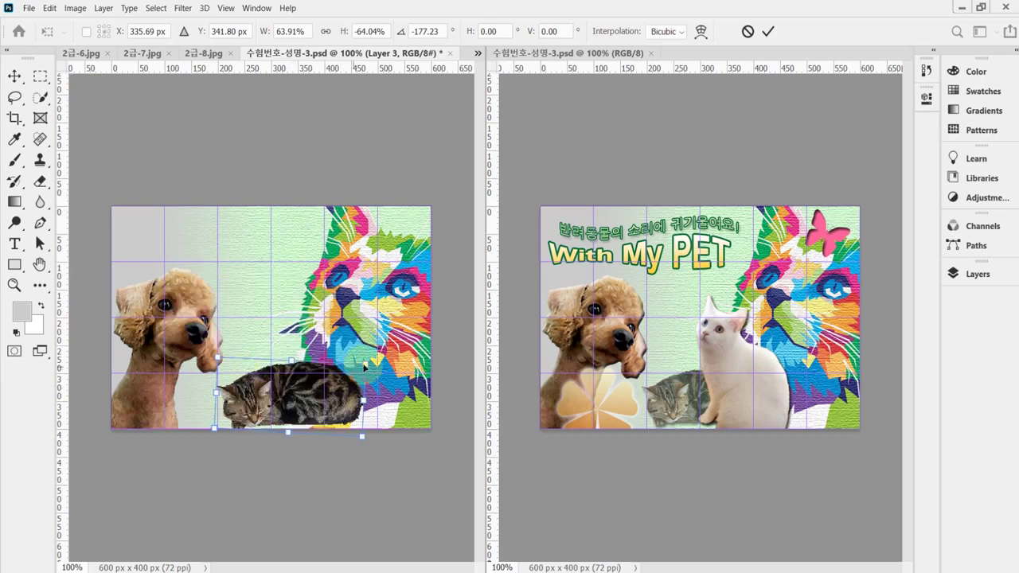
pyautogui.moveTo(363, 362); pyautogui.dragTo(358, 364)
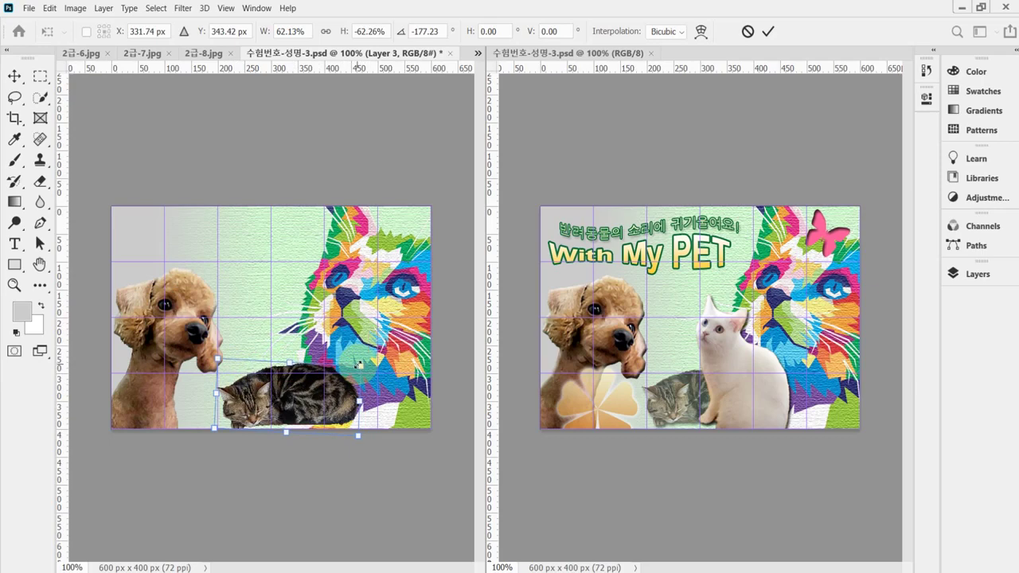
pyautogui.press('Return')
pyautogui.press('w')
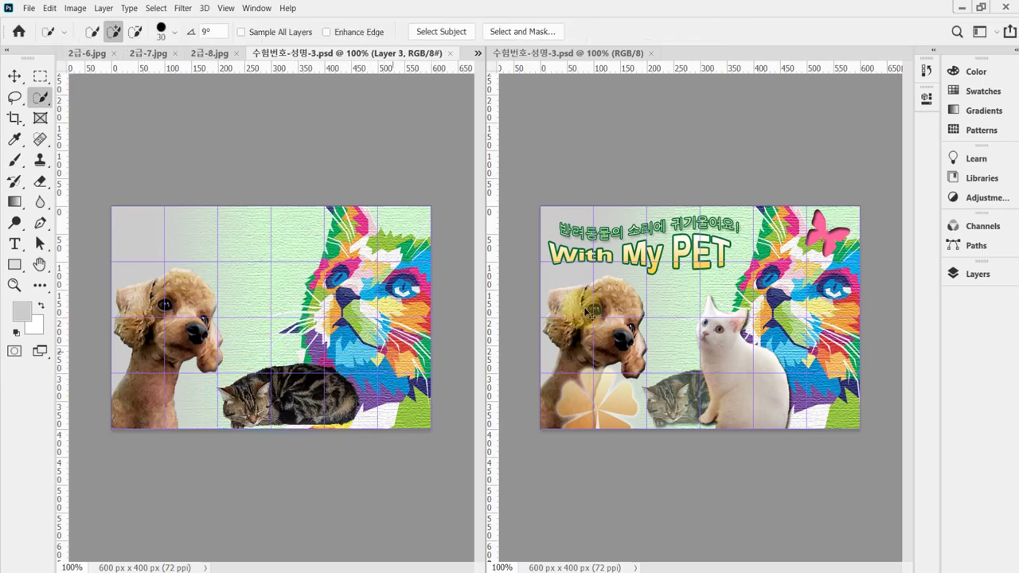
# - Add a Drop Shadow effect to the tabby cat layer with a 120° angle, 5 px distance and 5 px size
pyautogui.click(971, 275)
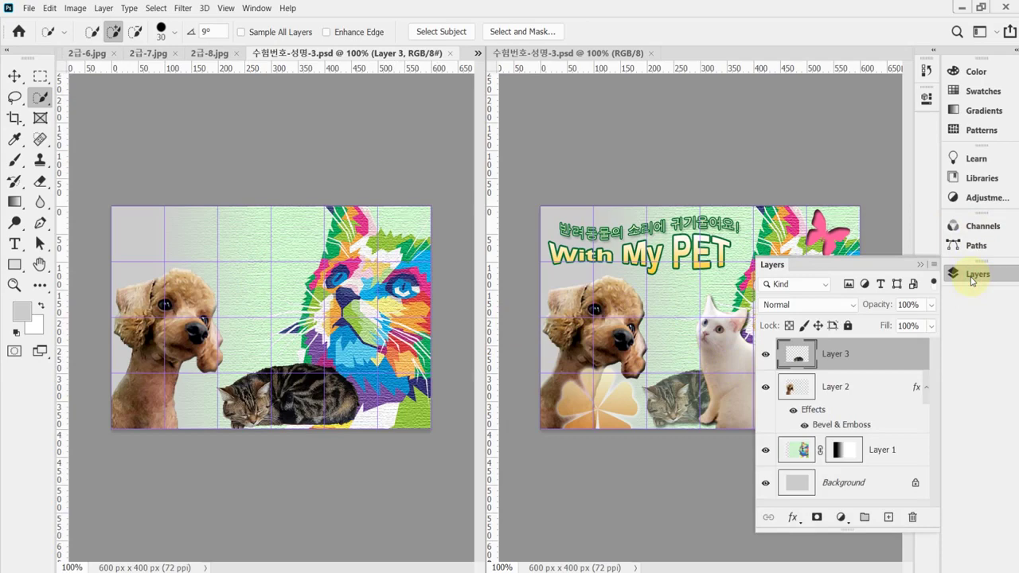
pyautogui.click(792, 518)
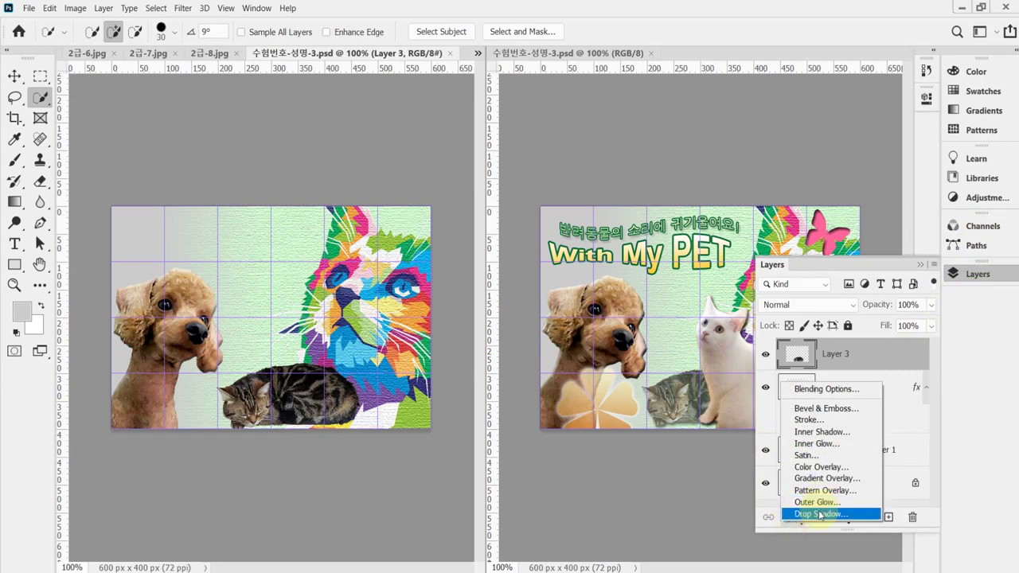
pyautogui.press('Escape')
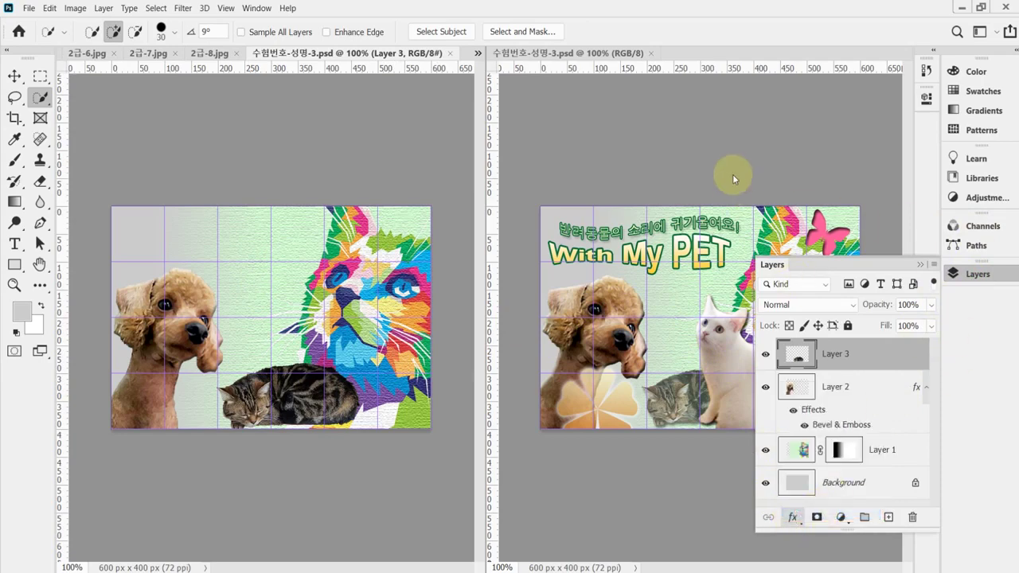
pyautogui.click(719, 271)
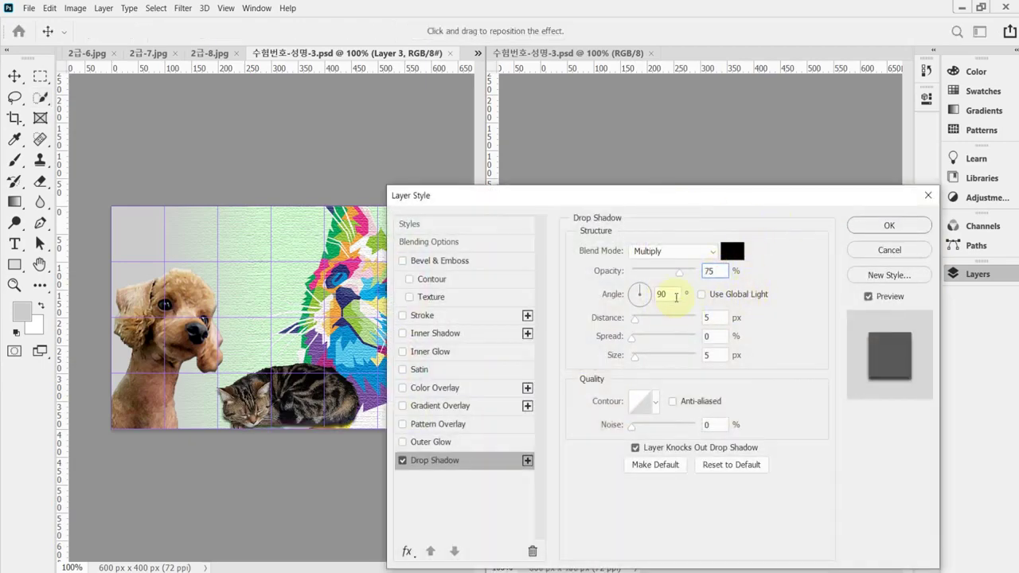
pyautogui.click(669, 293)
pyautogui.write('120')
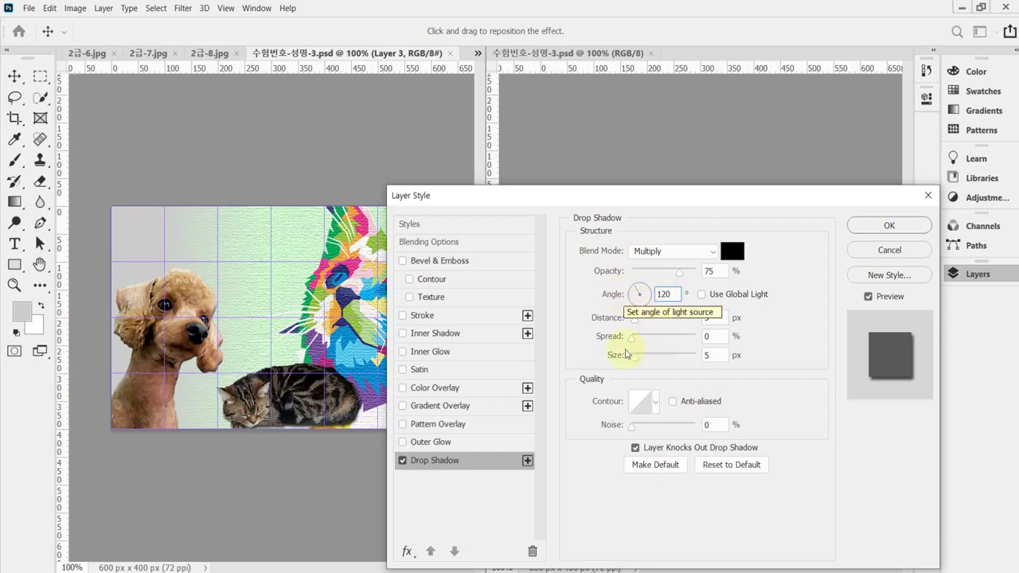
pyautogui.click(717, 317)
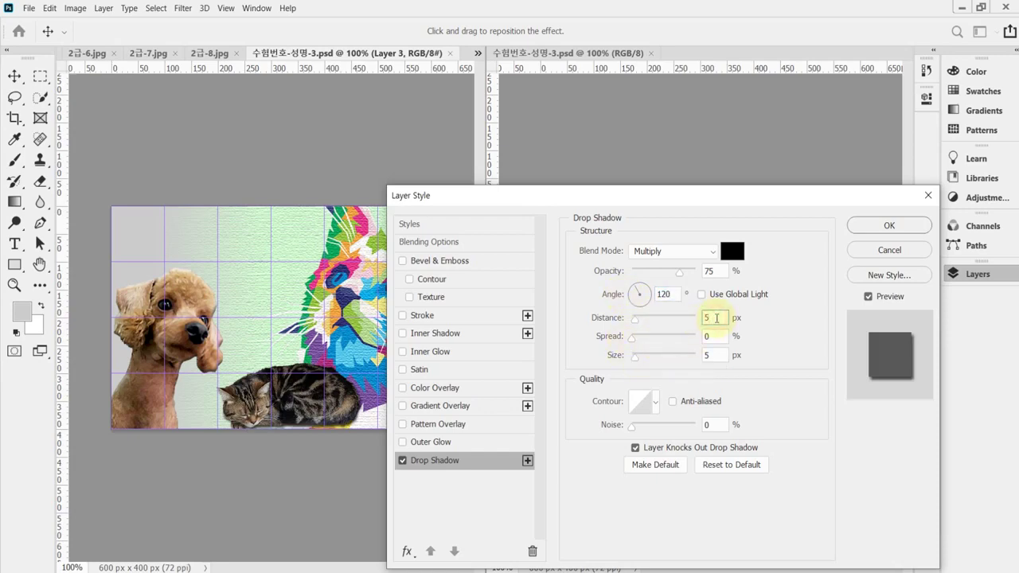
pyautogui.click(720, 355)
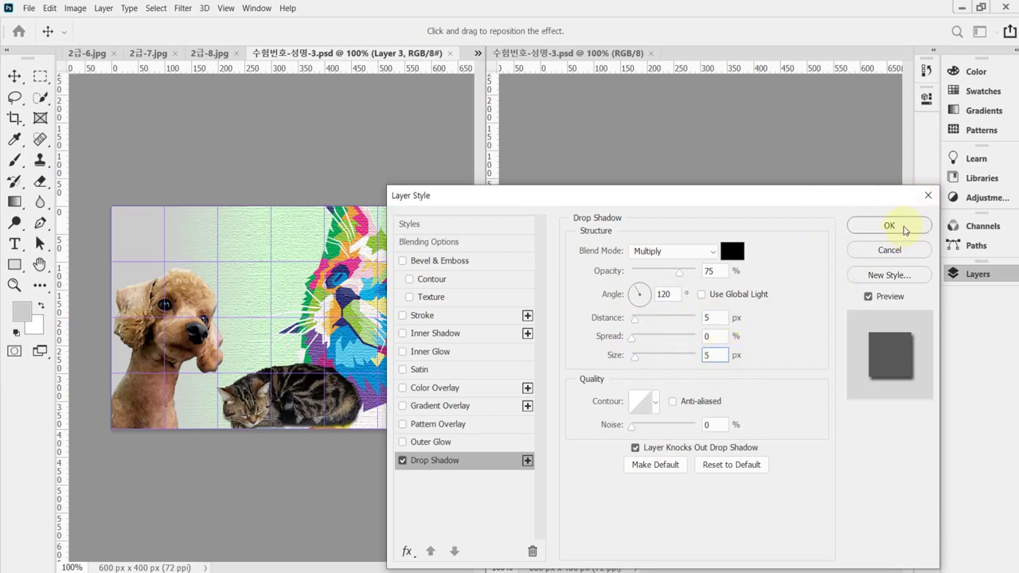
pyautogui.click(894, 226)
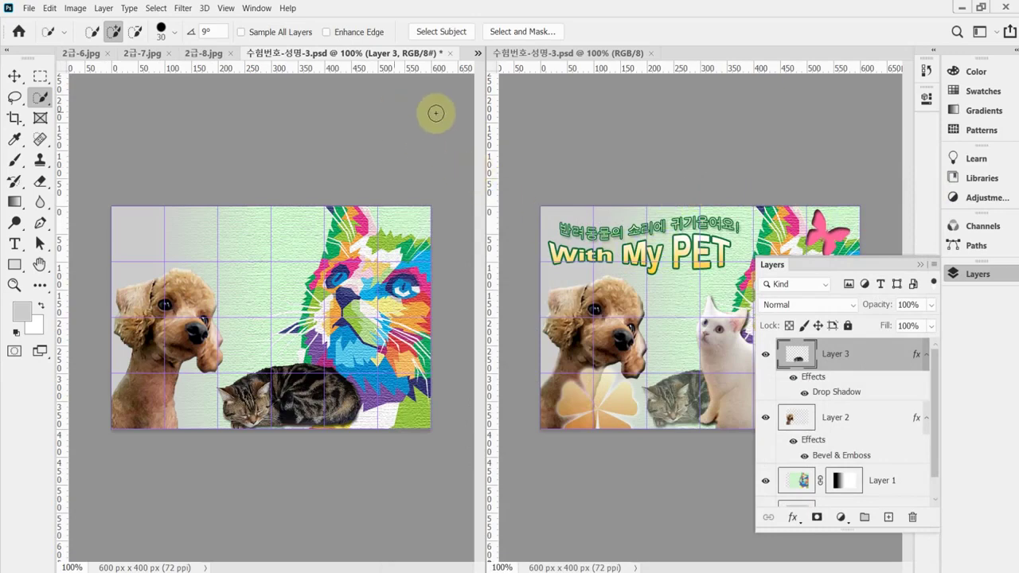
pyautogui.click(200, 53)
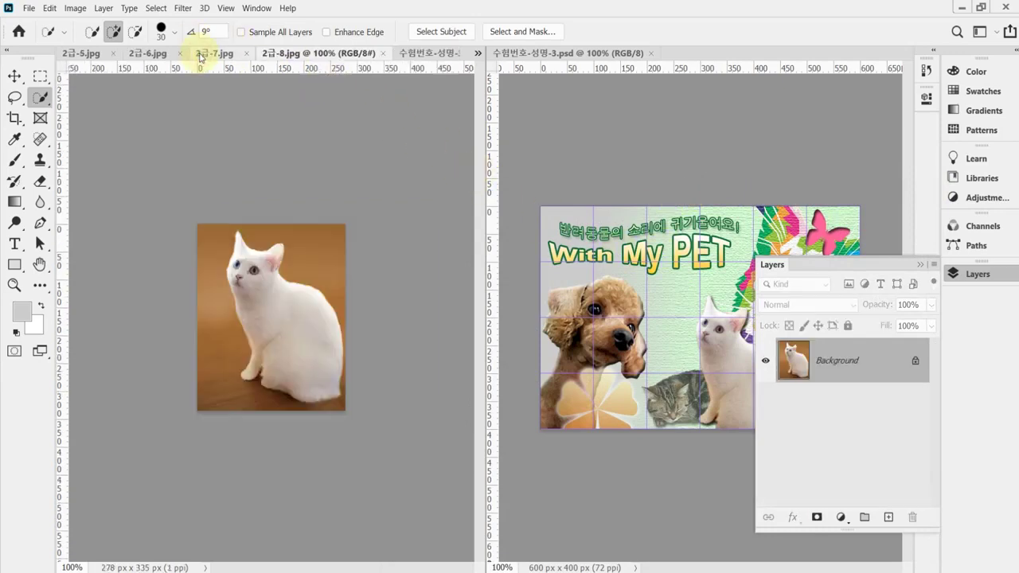
pyautogui.click(210, 53)
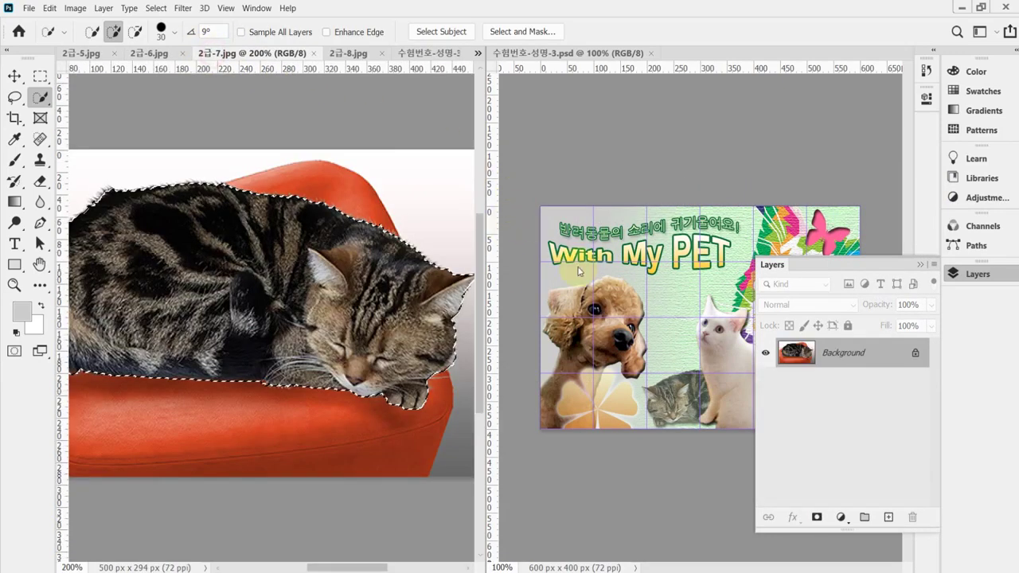
pyautogui.click(430, 53)
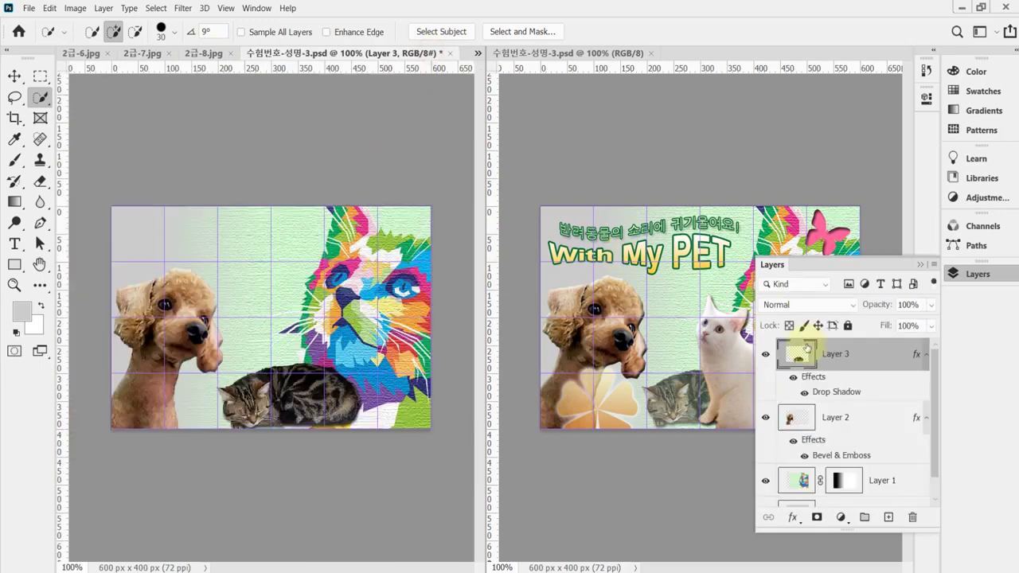
# - Set the tabby cat layer's opacity to 70% and save the document
pyautogui.click(853, 365)
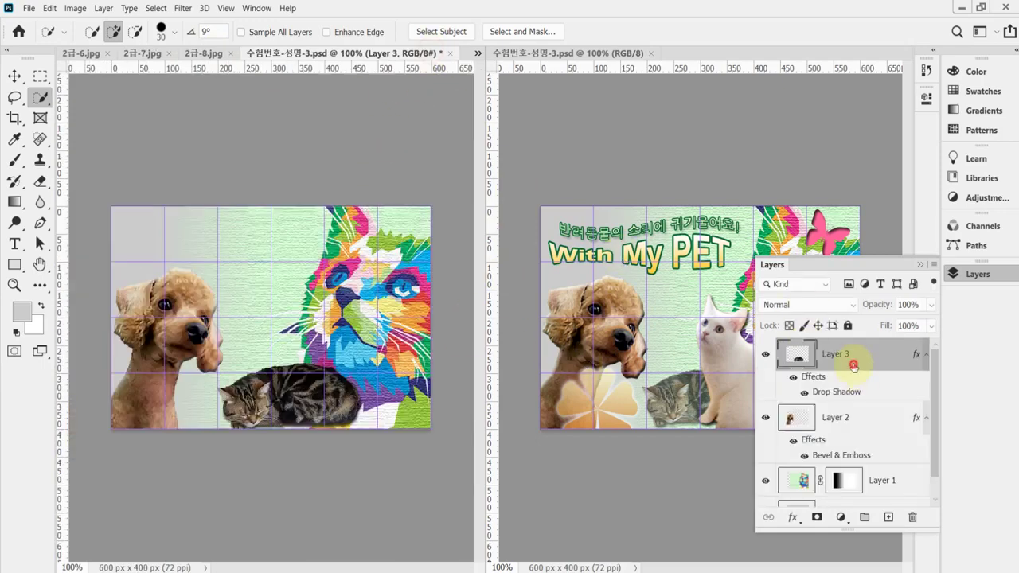
pyautogui.click(873, 310)
pyautogui.write('7')
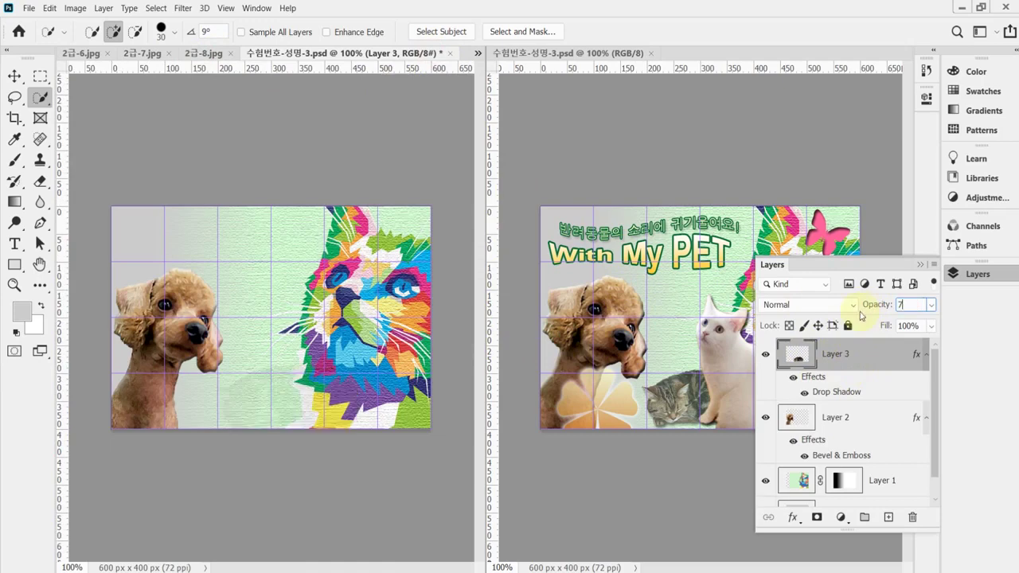
pyautogui.write('0')
pyautogui.press('Return')
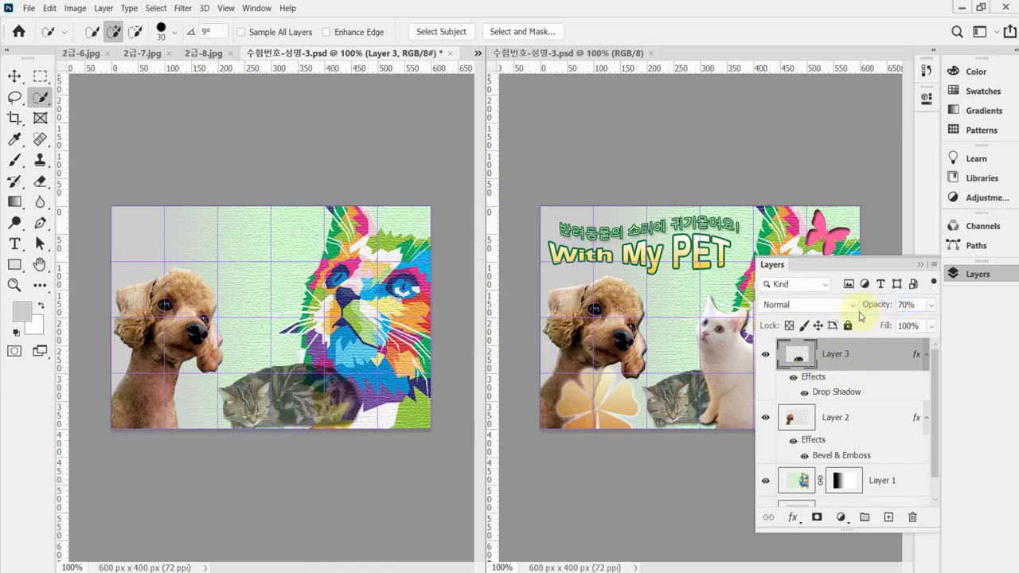
pyautogui.hotkey('ctrl', 's')
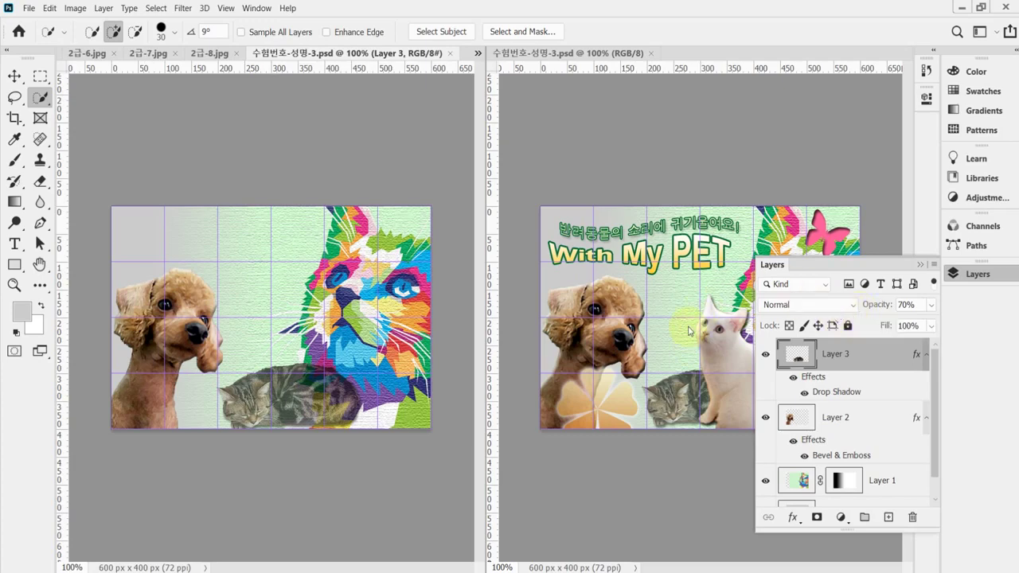
# - Scale the tabby cat layer down slightly, keep it just above the canvas's lower edge beside the dog, and save
pyautogui.hotkey('ctrl', 't')
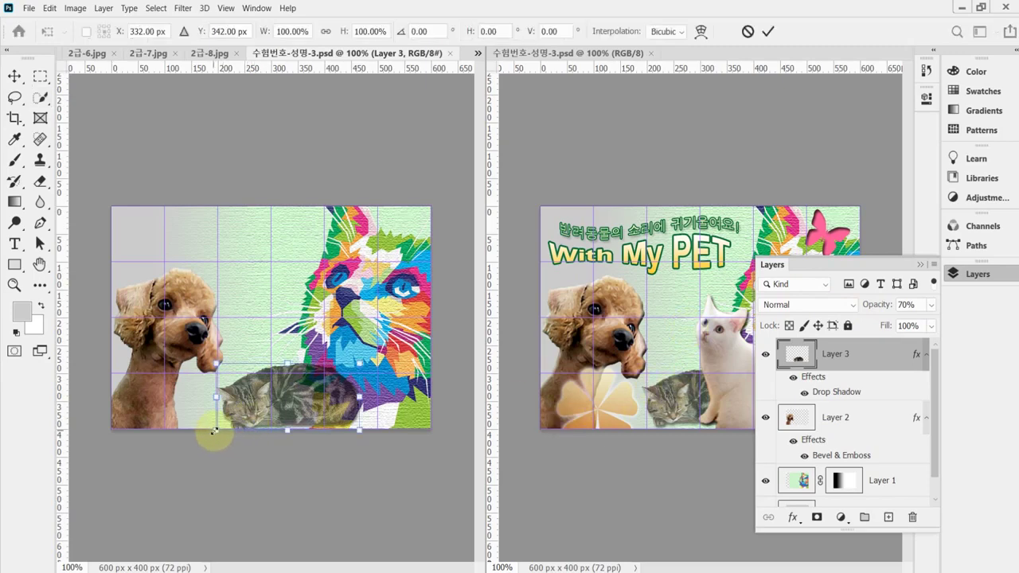
pyautogui.moveTo(213, 431); pyautogui.dragTo(217, 428)
pyautogui.moveTo(287, 406); pyautogui.dragTo(288, 400)
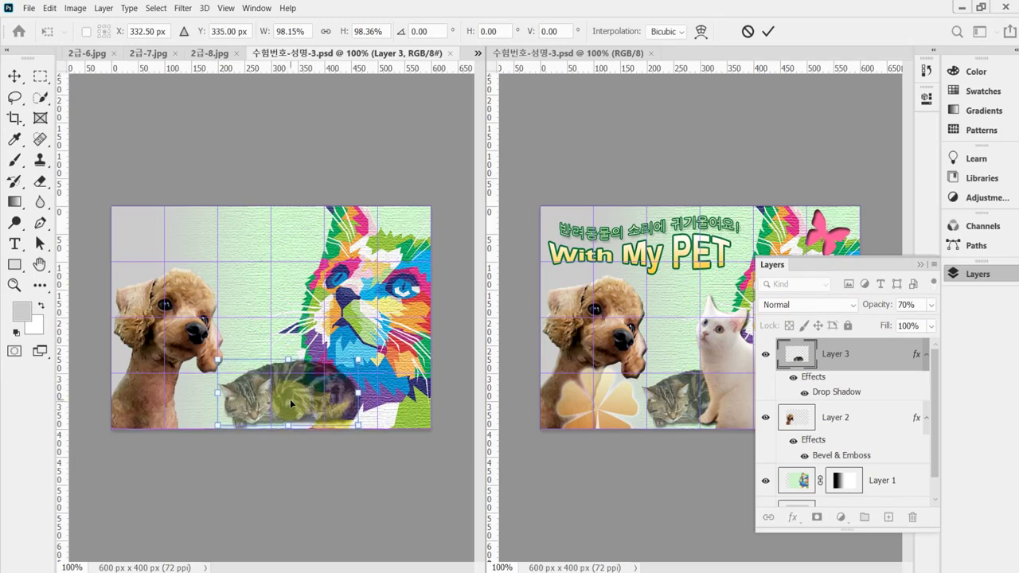
pyautogui.moveTo(360, 359); pyautogui.dragTo(348, 365)
pyautogui.press('Return')
pyautogui.press('w')
pyautogui.hotkey('ctrl', 's')
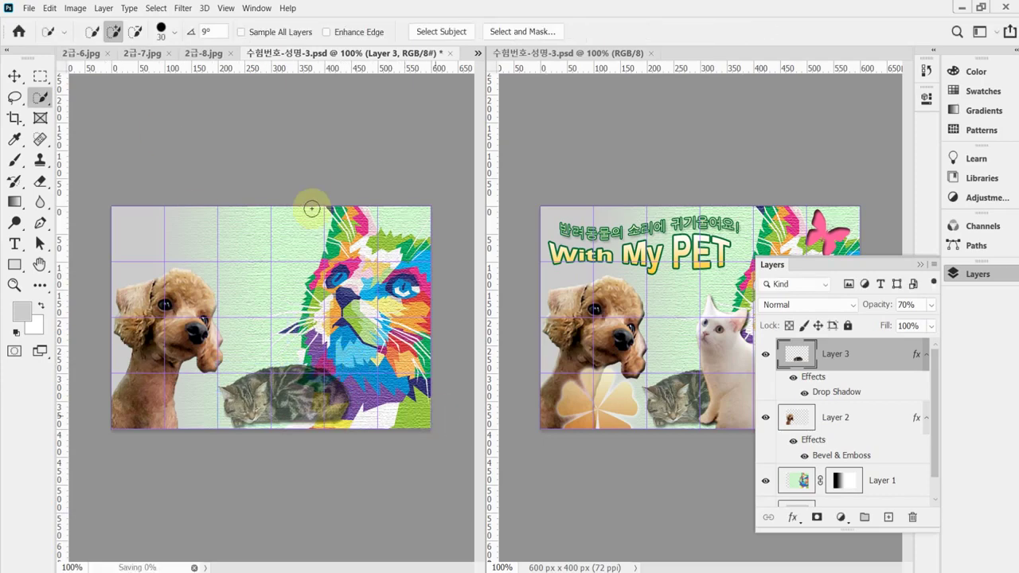
# - In 2급-8.jpg, select the whole white cat with the Quick Selection tool
pyautogui.click(203, 52)
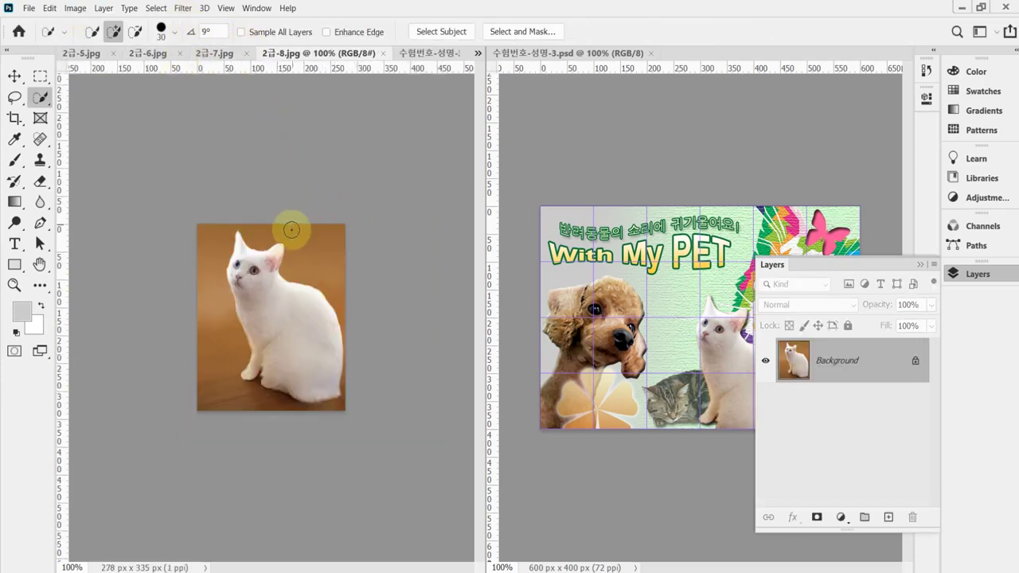
pyautogui.hotkey('ctrl', '+')
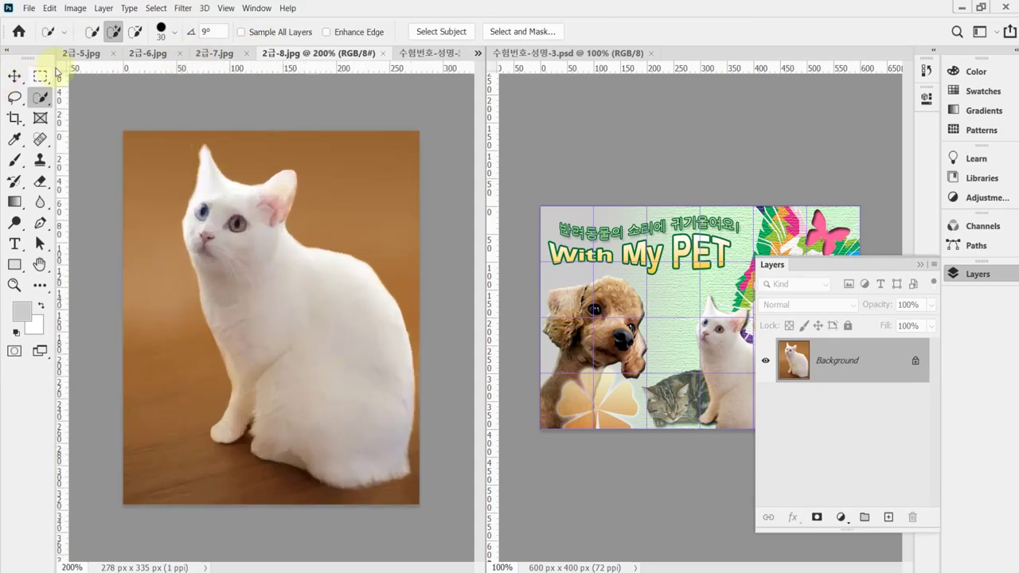
pyautogui.rightClick(40, 97)
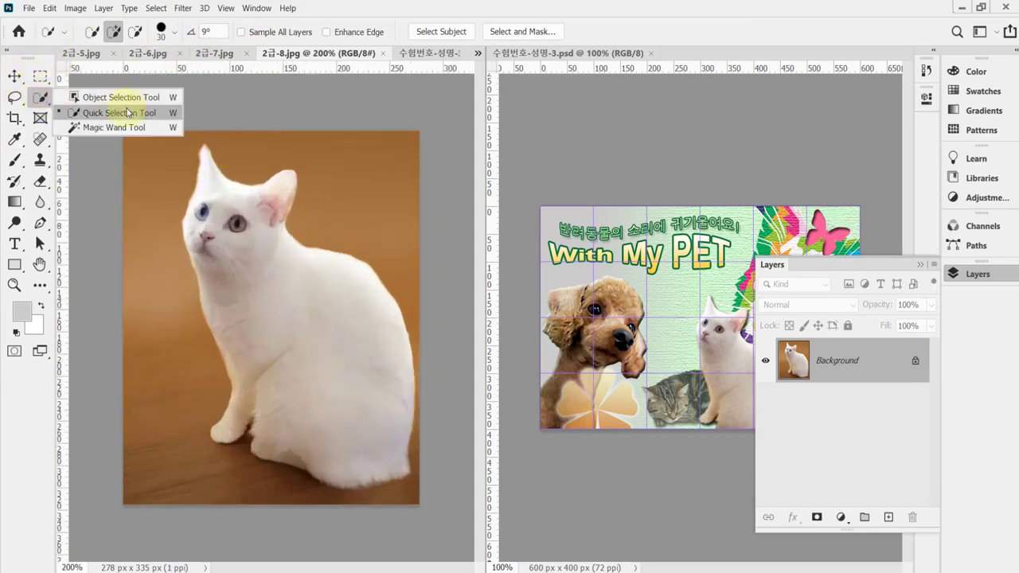
pyautogui.click(119, 114)
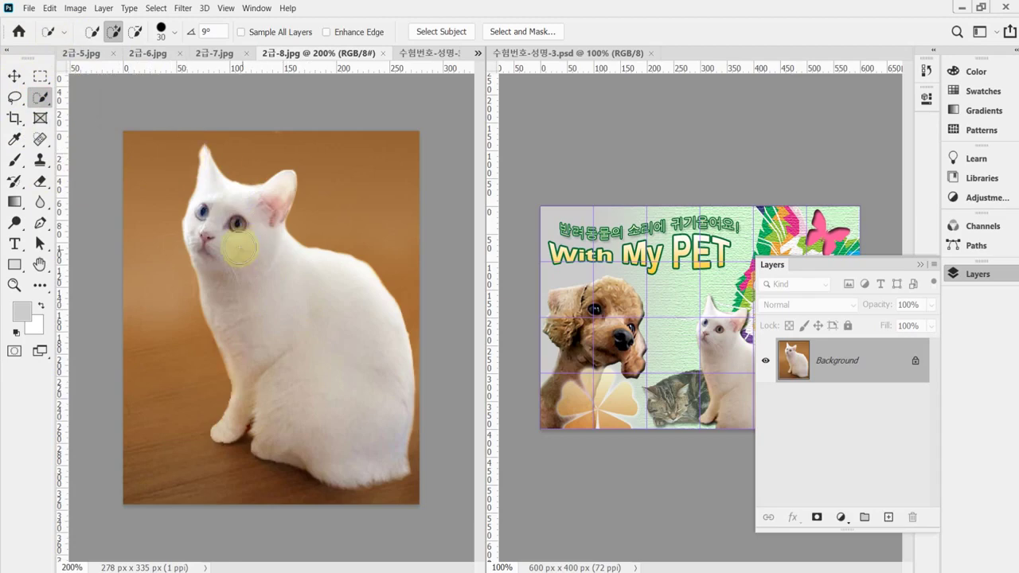
pyautogui.moveTo(238, 255); pyautogui.dragTo(332, 402)
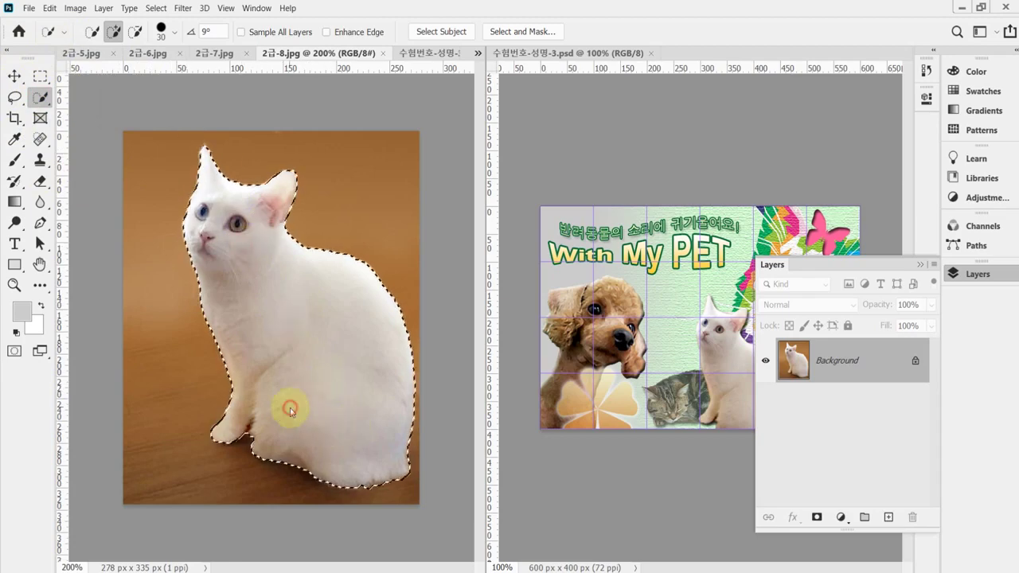
pyautogui.click(975, 273)
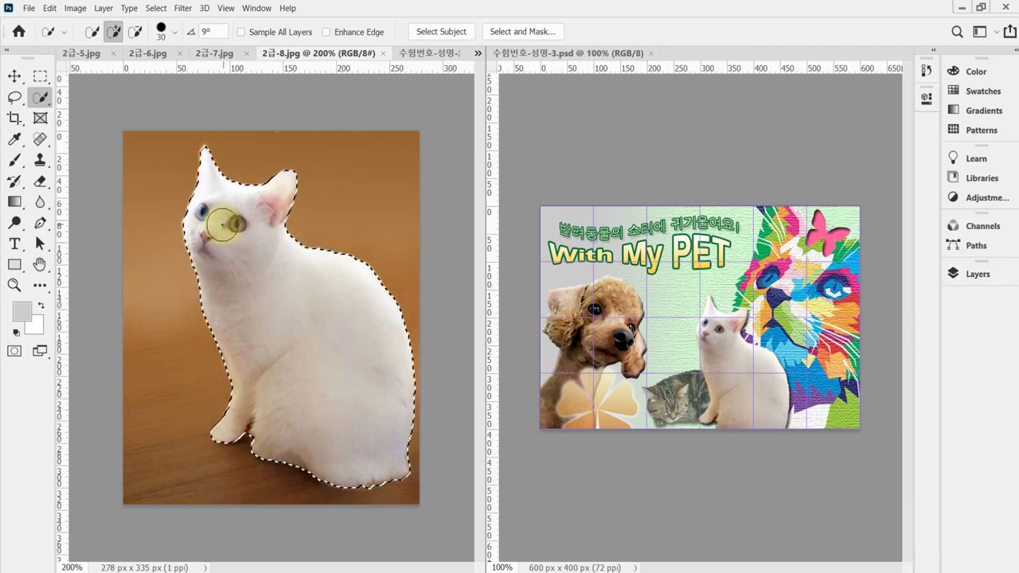
# - Paste the white cat into 수험번호-성명-3.psd, scale it to about 93% and place it at the canvas's lower edge, overlapping the tabby cat
pyautogui.click(430, 53)
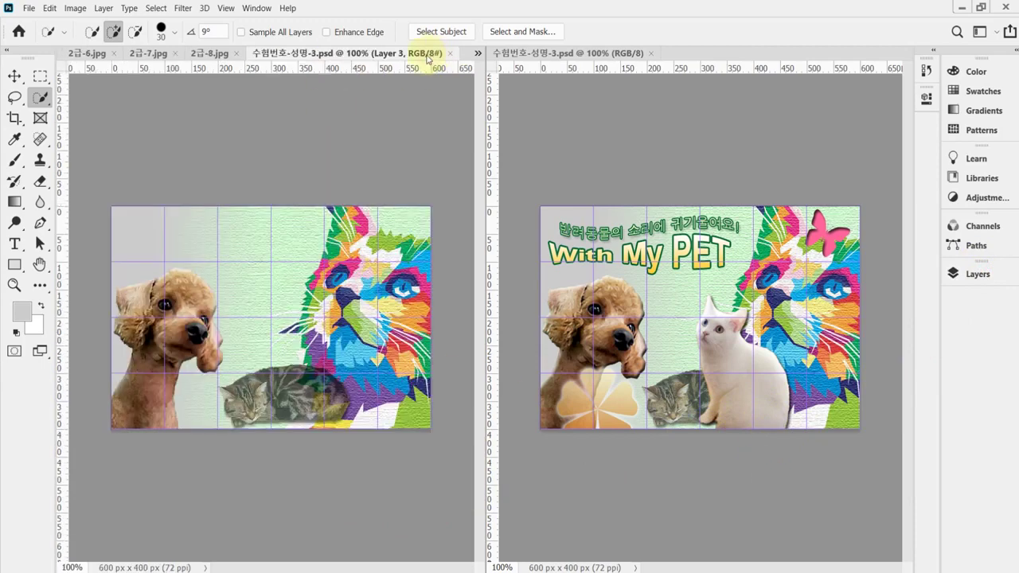
pyautogui.hotkey('ctrl', 'v')
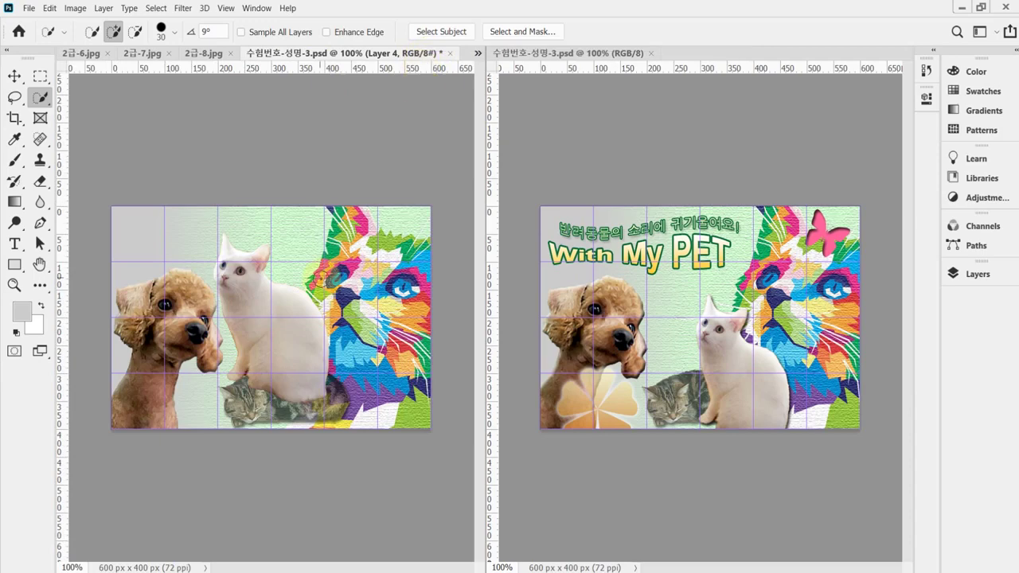
pyautogui.hotkey('ctrl', 't')
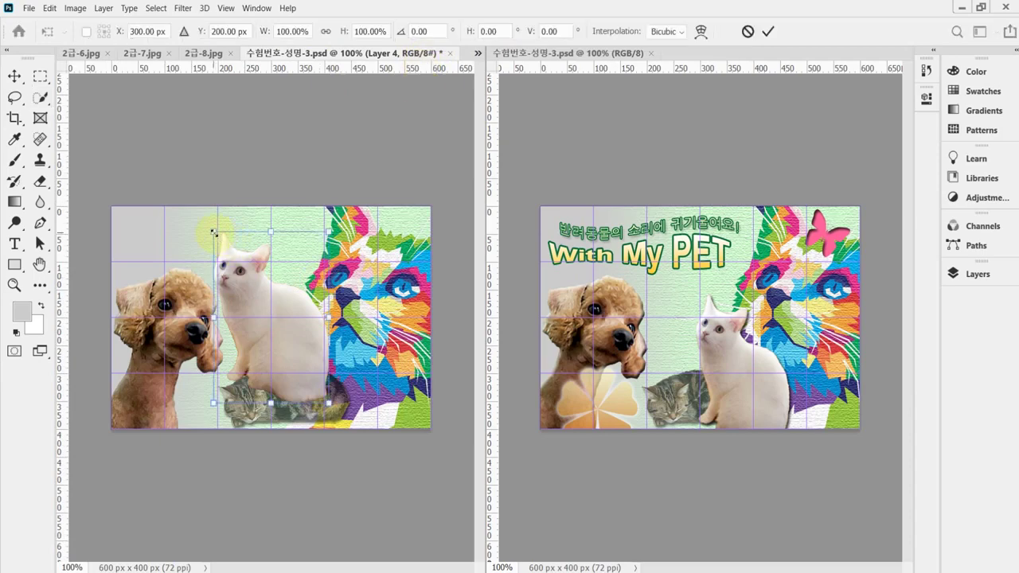
pyautogui.moveTo(213, 232); pyautogui.dragTo(221, 244)
pyautogui.moveTo(291, 339); pyautogui.dragTo(342, 382)
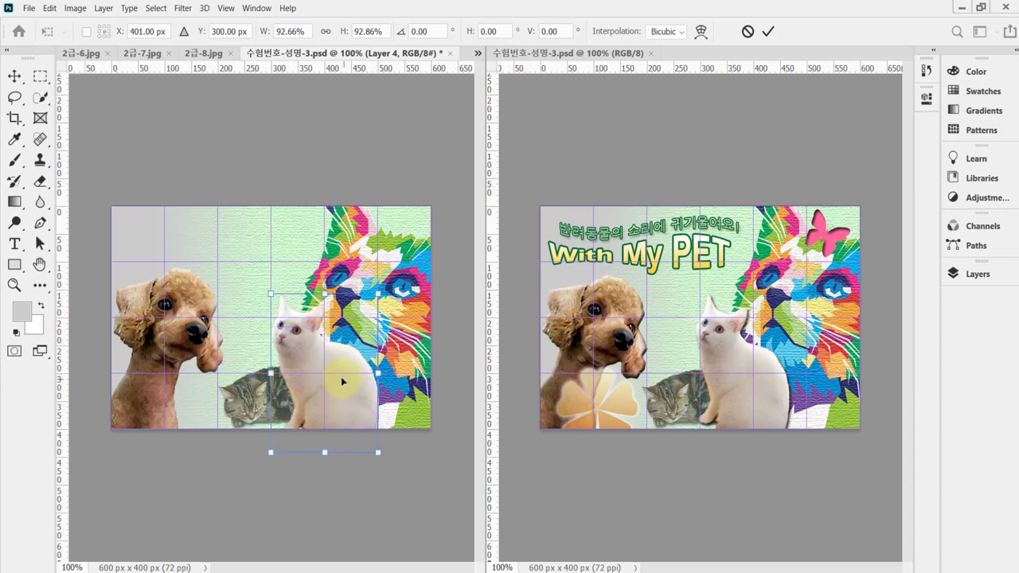
# - Nudge the white cat 2 px up and 10 px left to match its place in the reference image
pyautogui.press('Up')
pyautogui.press('Up')
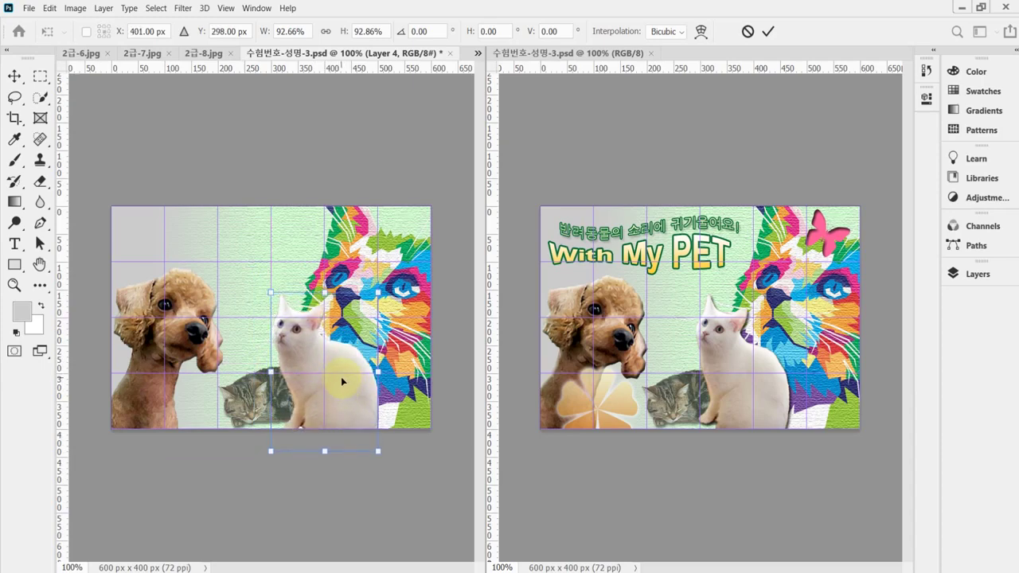
pyautogui.press('Left')
pyautogui.press('Left')
pyautogui.press('Left')
pyautogui.press('Left')
pyautogui.press('Left')
pyautogui.press('Left')
pyautogui.press('Left')
pyautogui.press('Left')
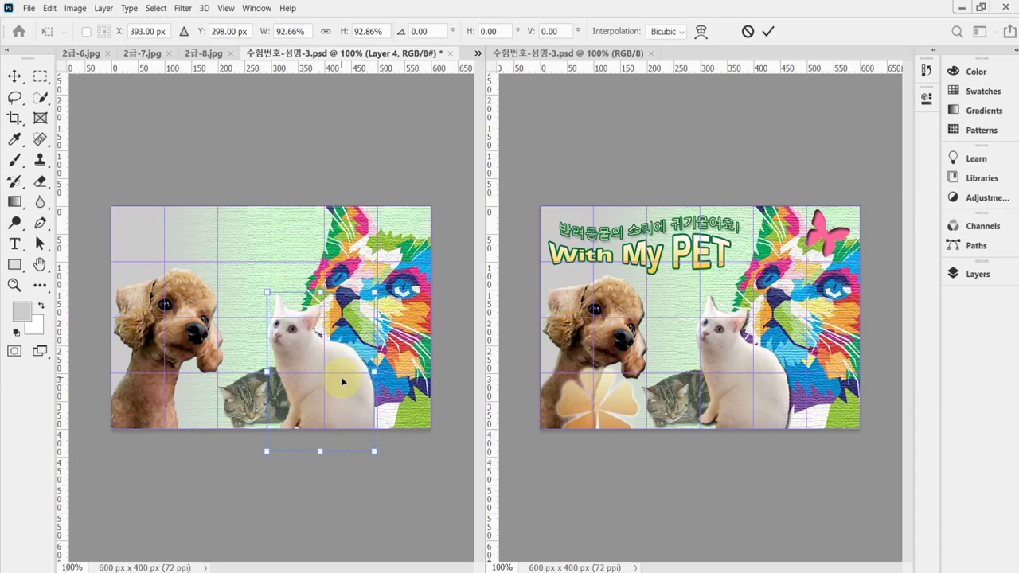
pyautogui.press('Left')
pyautogui.press('Left')
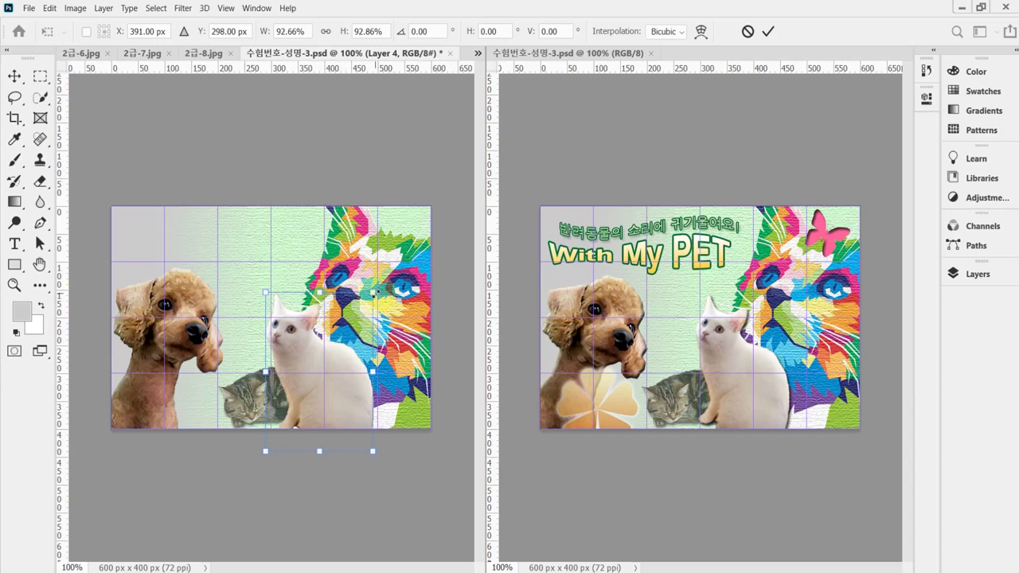
# - Scale the white cat down to about 87%, raise it 12 px so its paws clear the canvas's lower edge, and save the document
pyautogui.moveTo(373, 293); pyautogui.dragTo(365, 304)
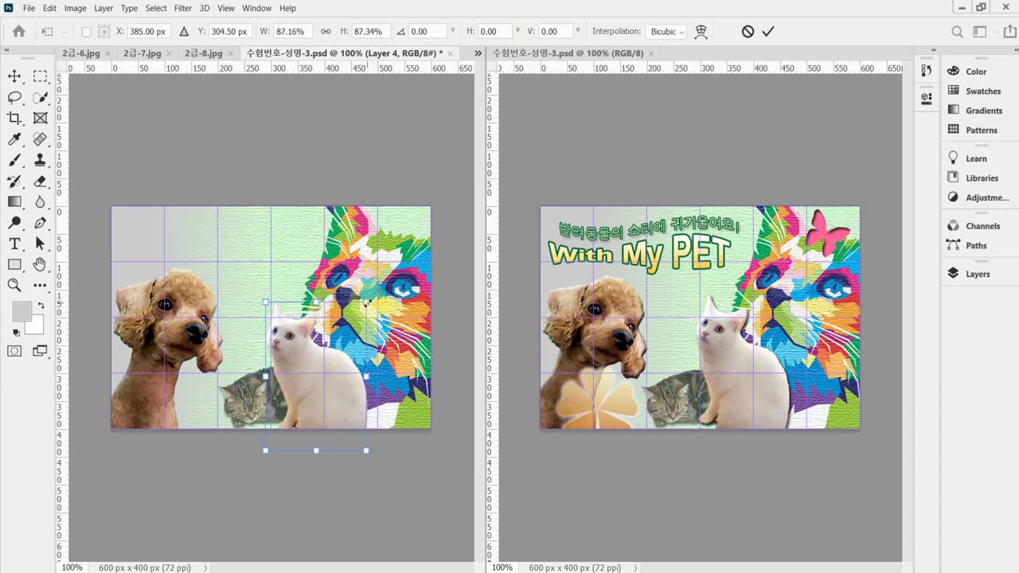
pyautogui.press('Up')
pyautogui.press('Up')
pyautogui.press('Up')
pyautogui.press('Up')
pyautogui.press('Up')
pyautogui.press('Up')
pyautogui.press('Up')
pyautogui.press('Up')
pyautogui.press('Up')
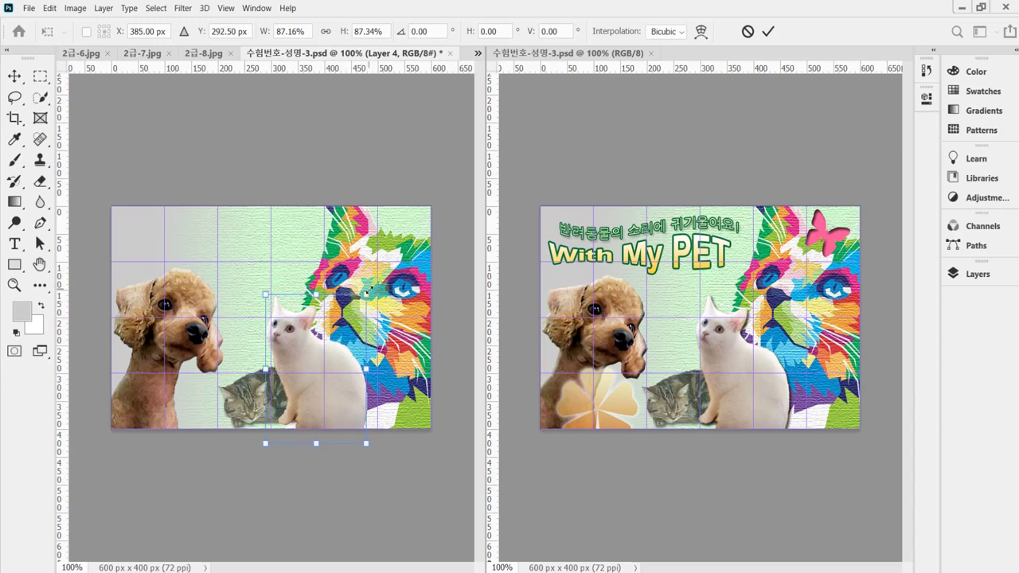
pyautogui.press('Return')
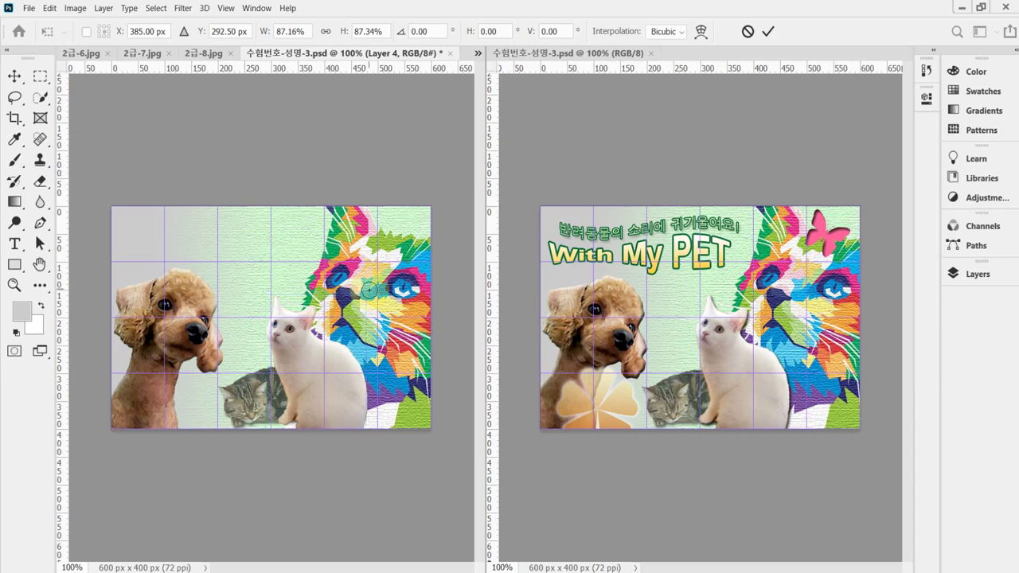
pyautogui.press('w')
pyautogui.hotkey('ctrl', 's')
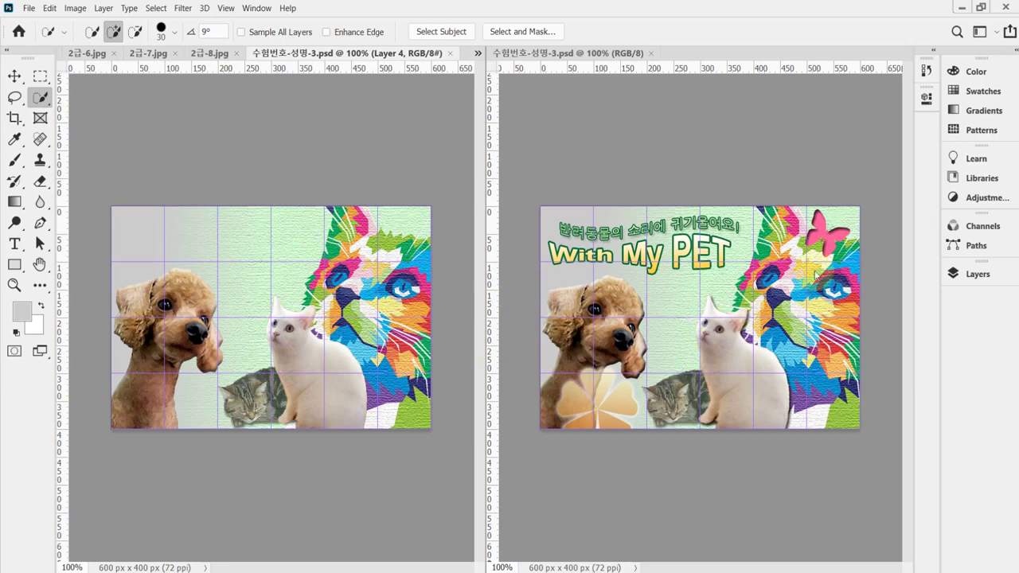
# - Add a Drop Shadow to the white cat layer with 75% opacity, 120° angle, 5 px distance and 5 px size, and save
pyautogui.click(959, 274)
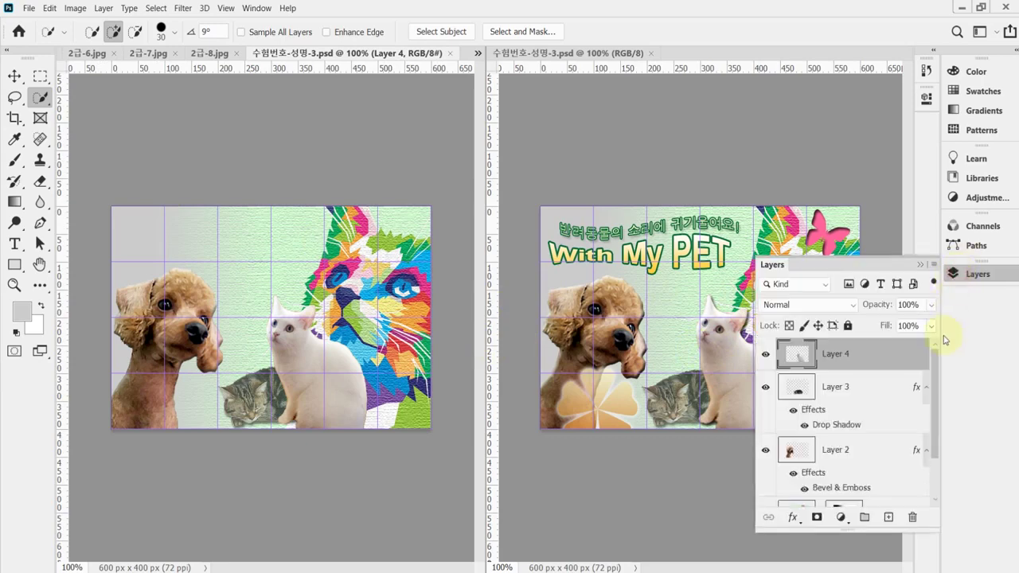
pyautogui.click(789, 519)
pyautogui.press('Escape')
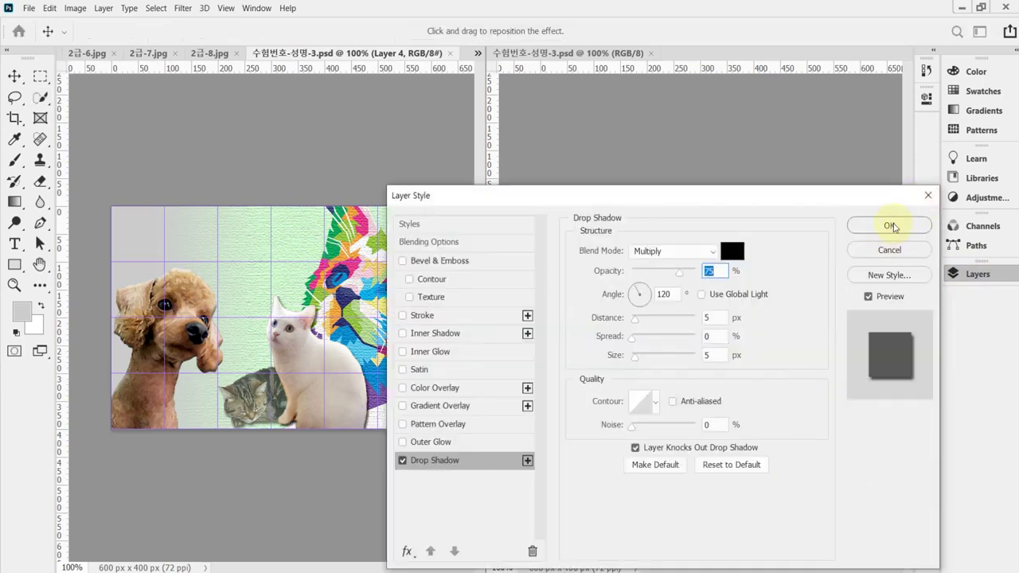
pyautogui.click(890, 226)
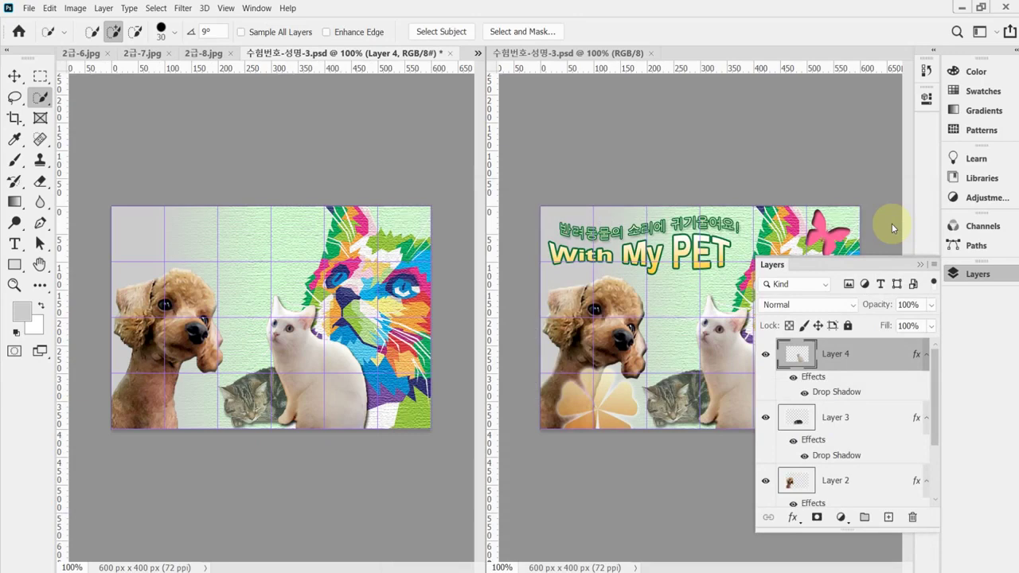
pyautogui.hotkey('ctrl', 's')
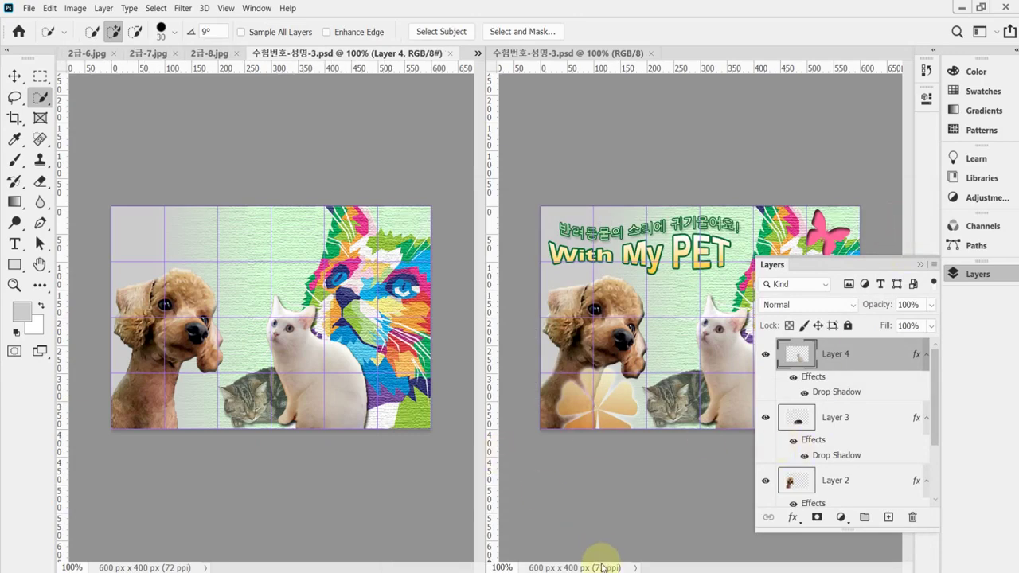
# - Switch to the PDF in Acrobat Reader, examine the reference image's butterfly and flower shape specifications, and return to Photoshop
pyautogui.hotkey('alt', 'Tab')
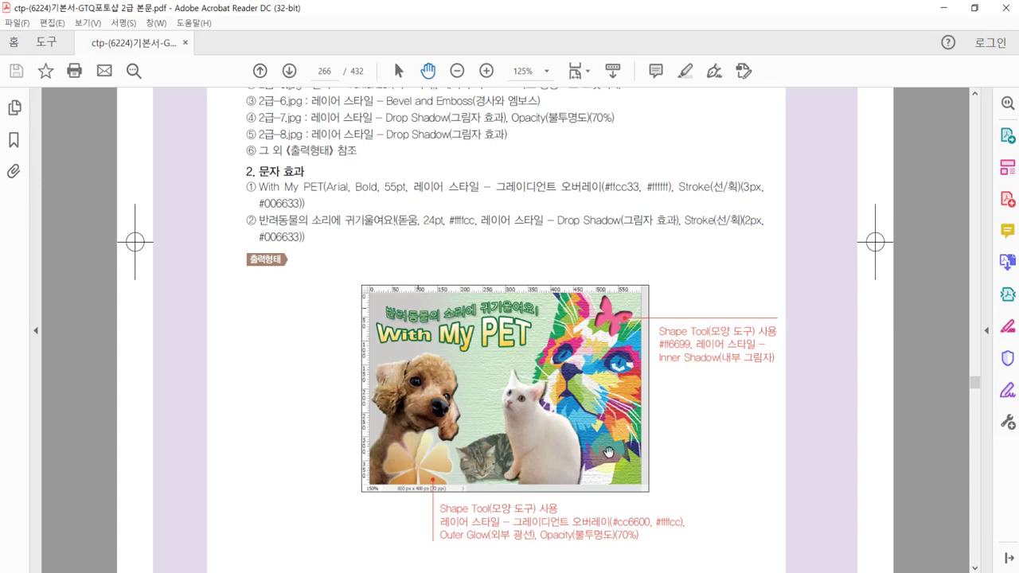
pyautogui.keyDown('ctrl'); pyautogui.scroll(1, 570, 383); pyautogui.keyUp('ctrl')
pyautogui.keyDown('ctrl'); pyautogui.scroll(1, 570, 383); pyautogui.keyUp('ctrl')
pyautogui.scroll(-1, 641, 322)
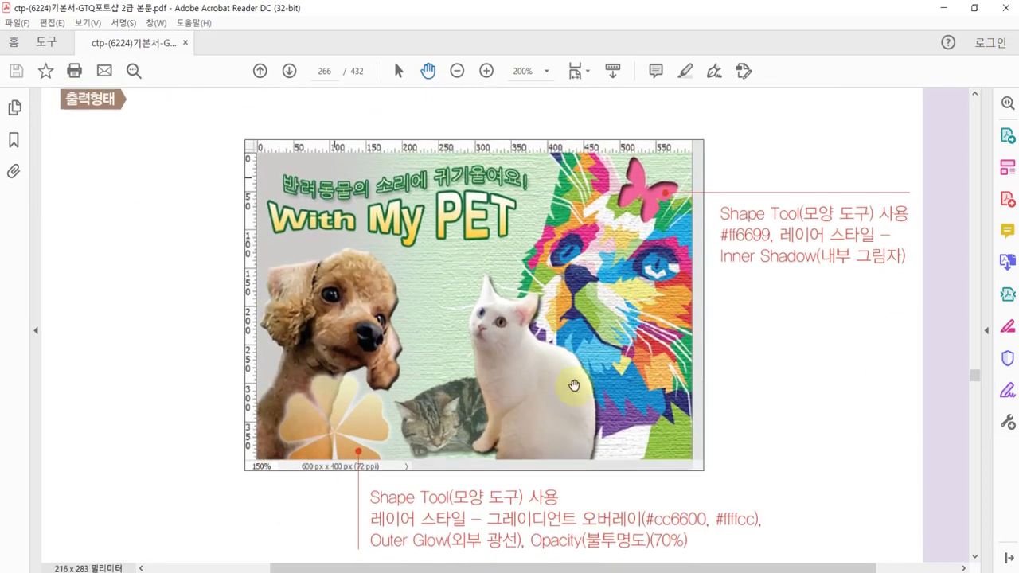
pyautogui.moveTo(416, 348); pyautogui.dragTo(414, 396)
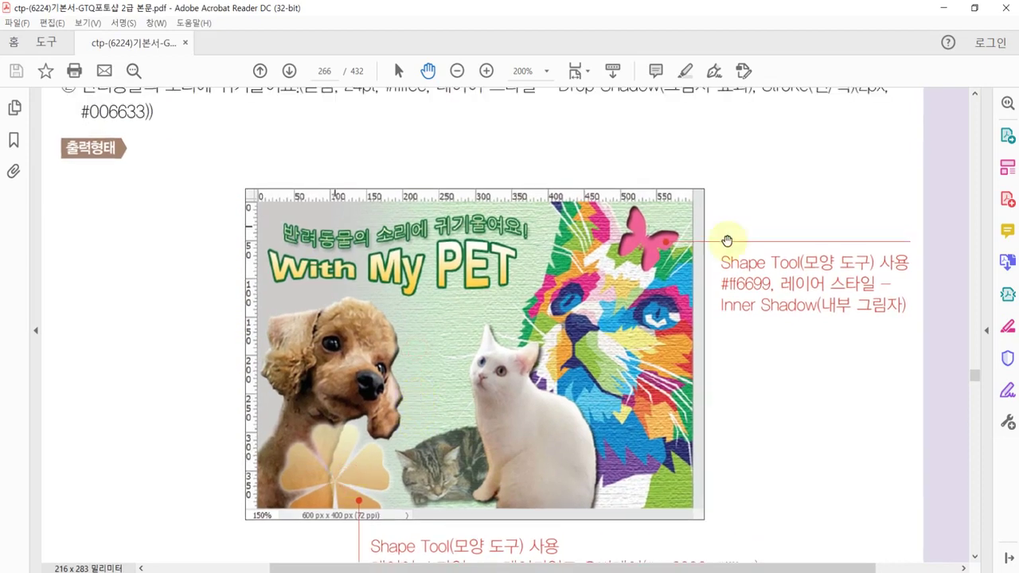
pyautogui.moveTo(554, 509); pyautogui.dragTo(571, 442)
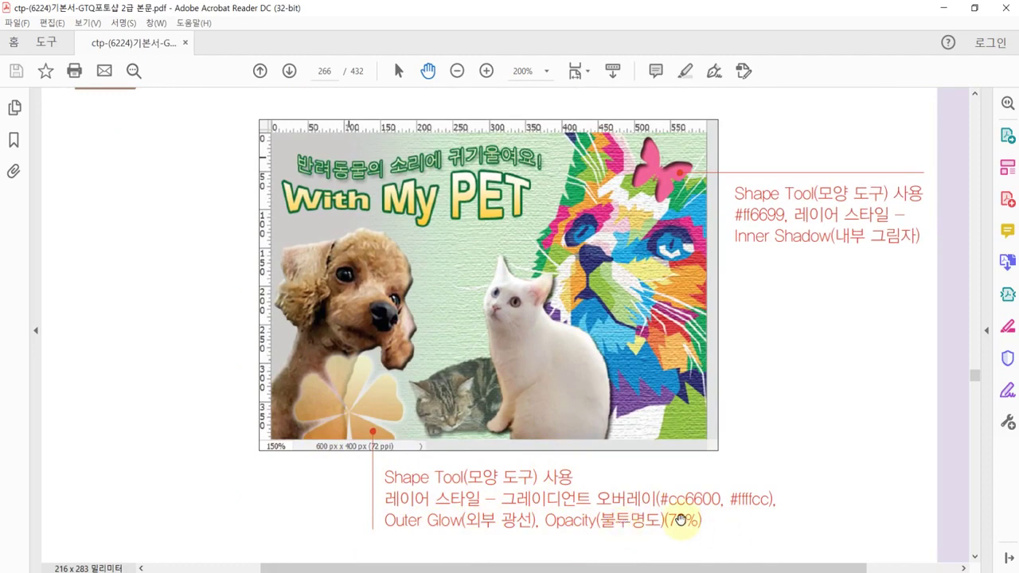
pyautogui.hotkey('alt', 'Tab')
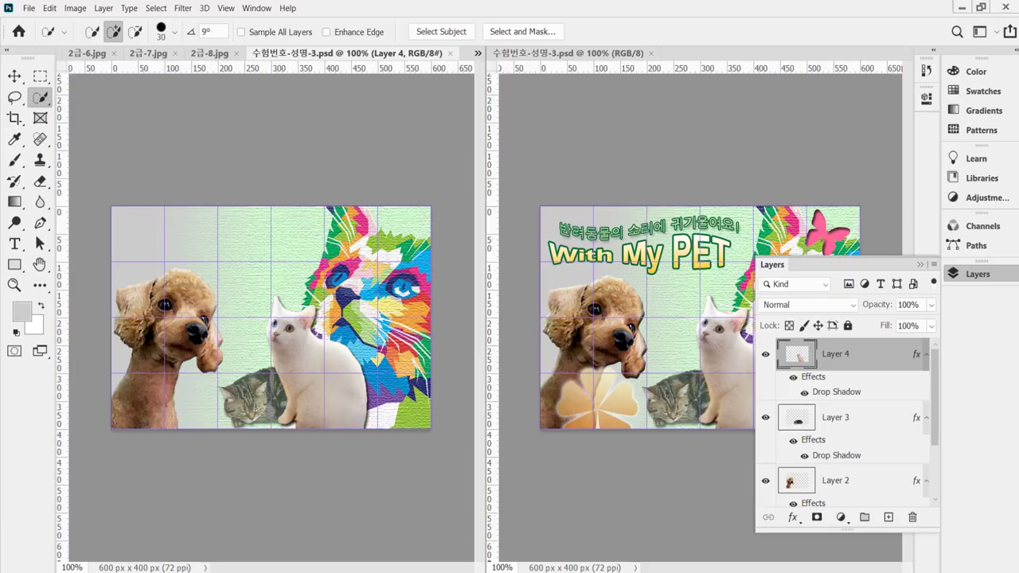
# - Activate the Custom Shape Tool and choose the Flower 4 shape from the Nature group of All Legacy Default Shapes
pyautogui.click(14, 265)
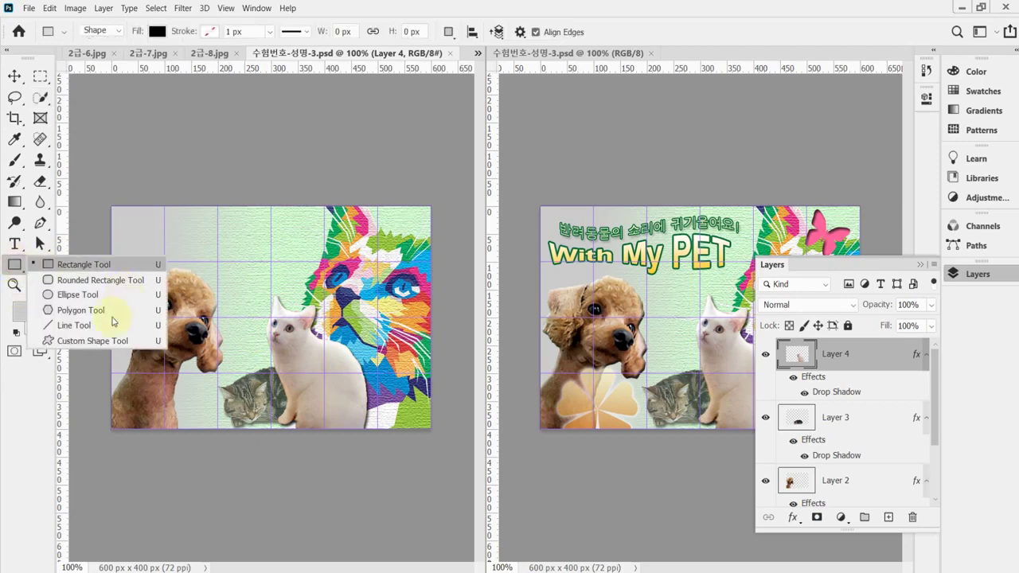
pyautogui.click(120, 340)
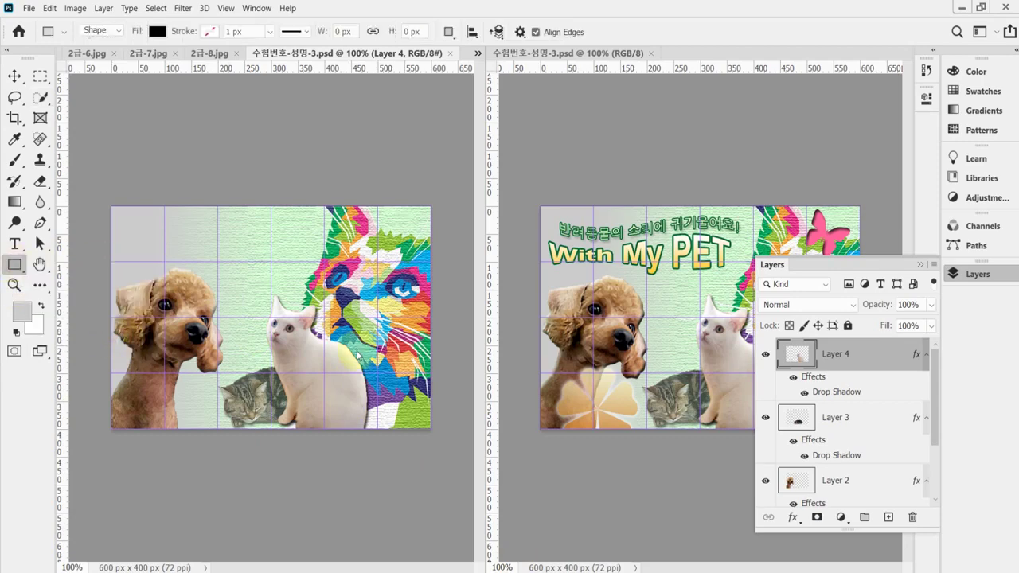
pyautogui.click(965, 274)
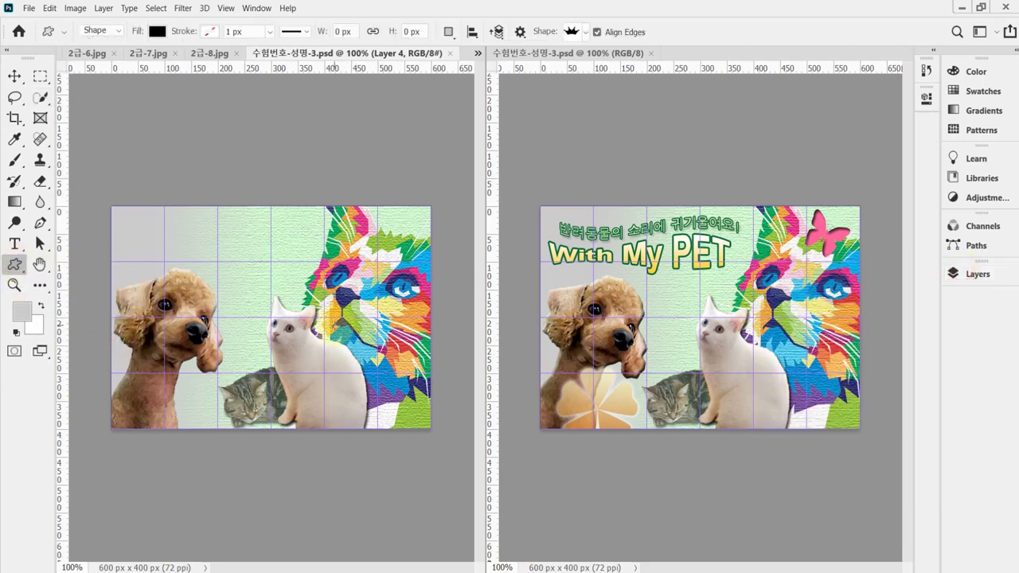
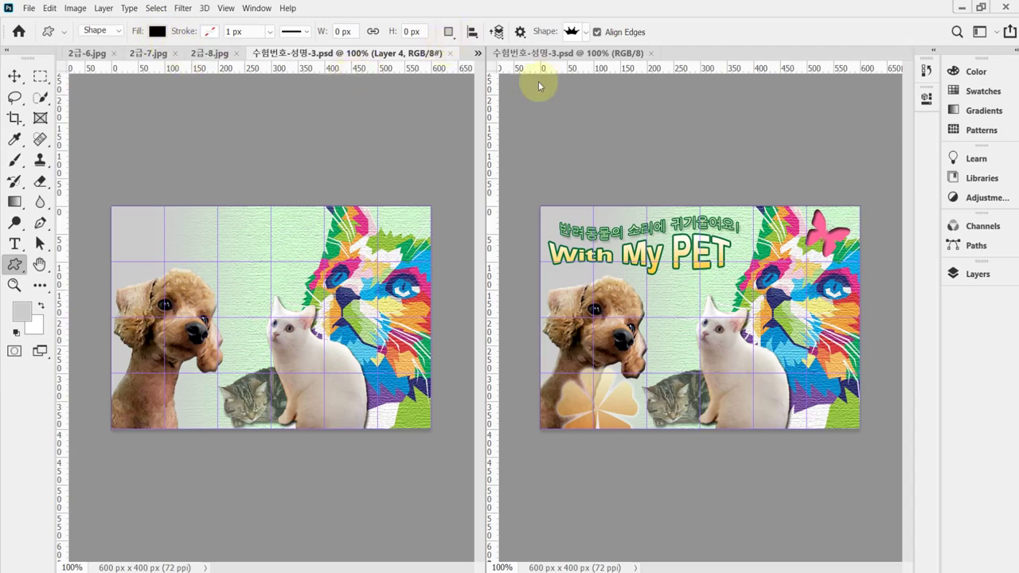
pyautogui.click(587, 31)
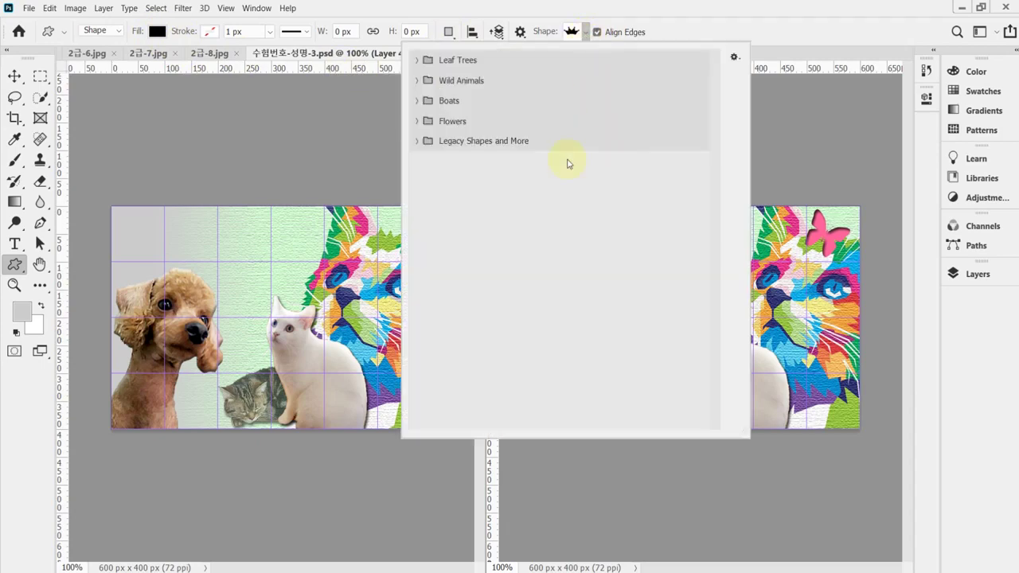
pyautogui.click(418, 142)
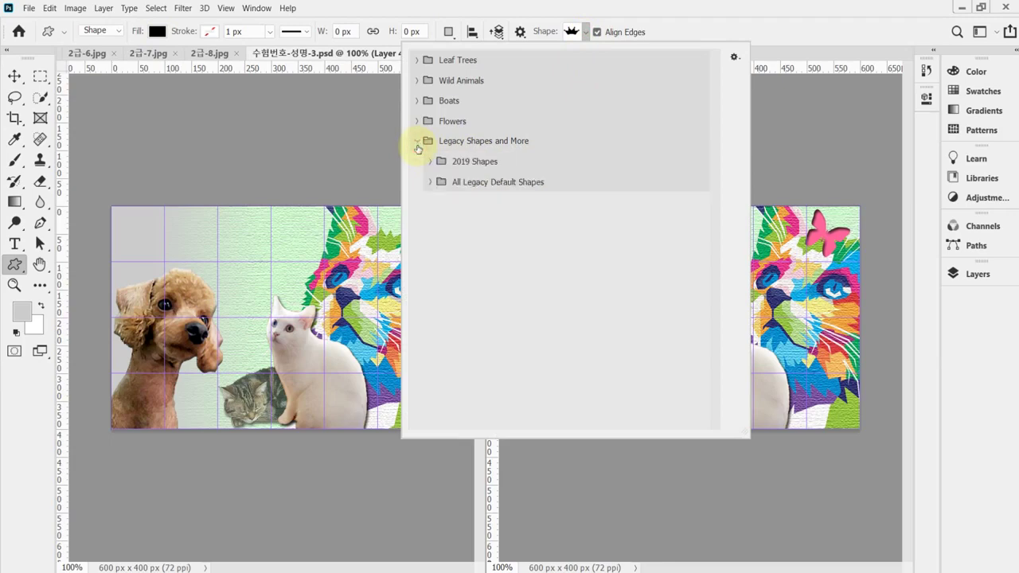
pyautogui.click(433, 190)
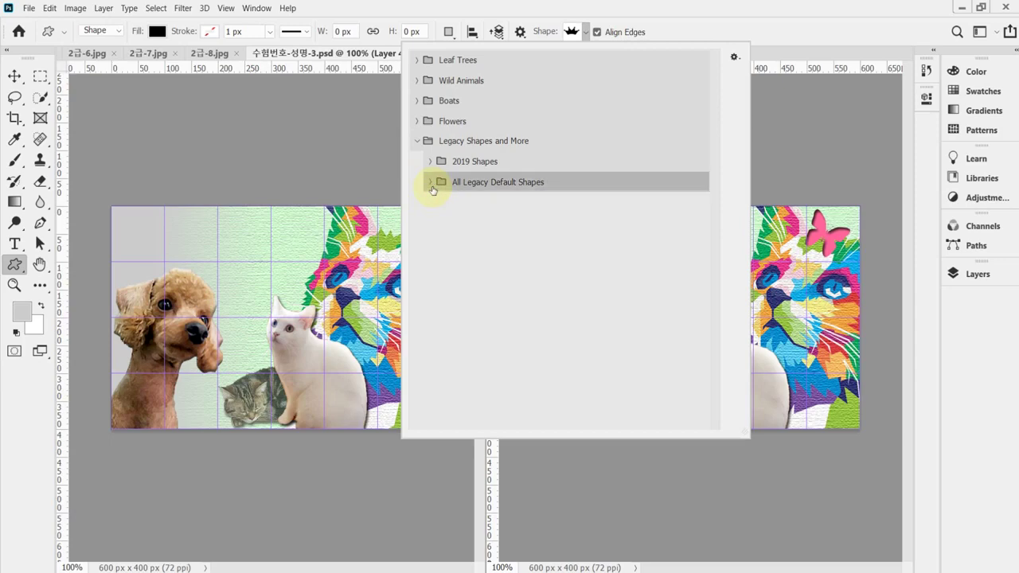
pyautogui.click(430, 183)
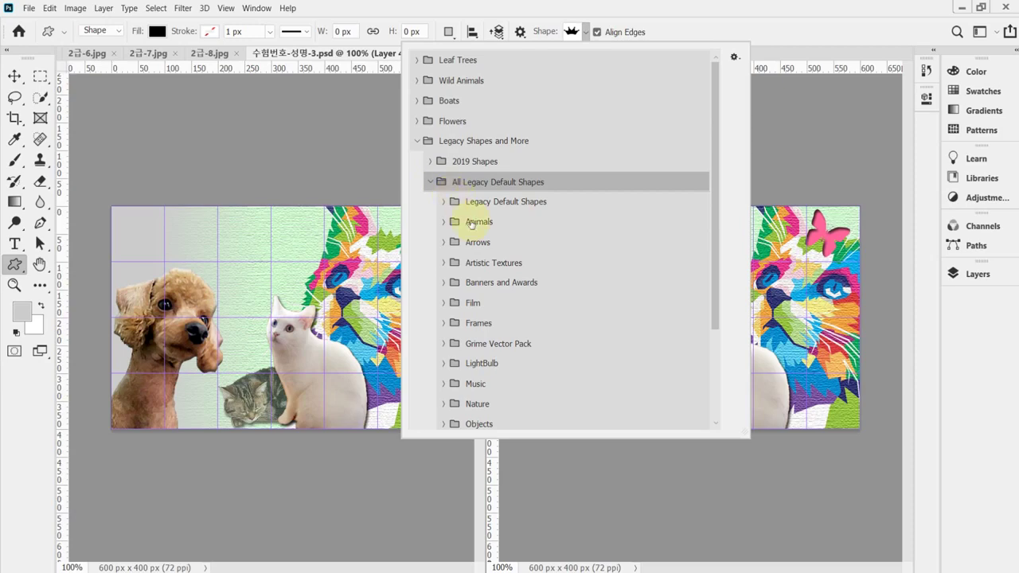
pyautogui.scroll(-3, 458, 362)
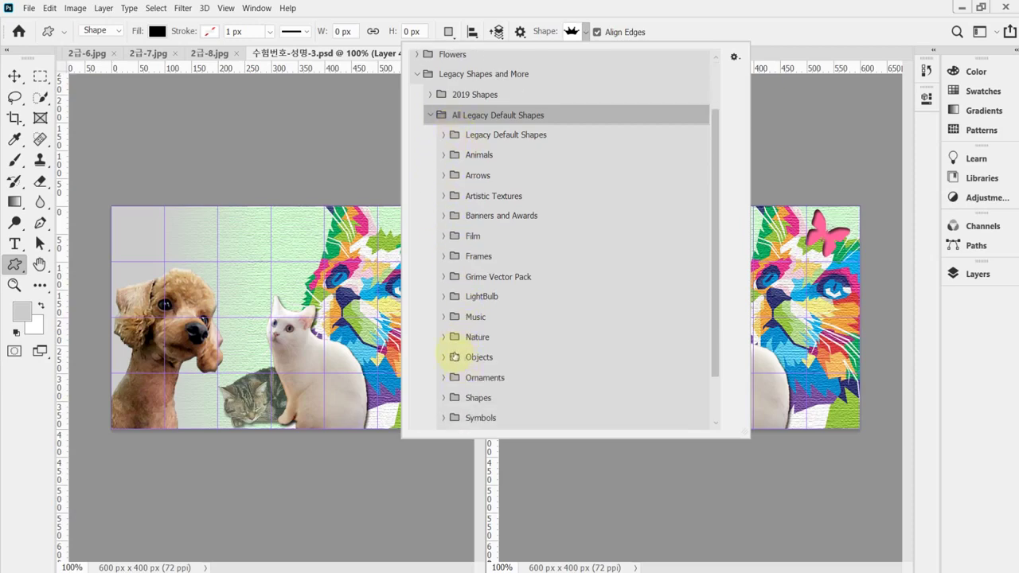
pyautogui.click(448, 337)
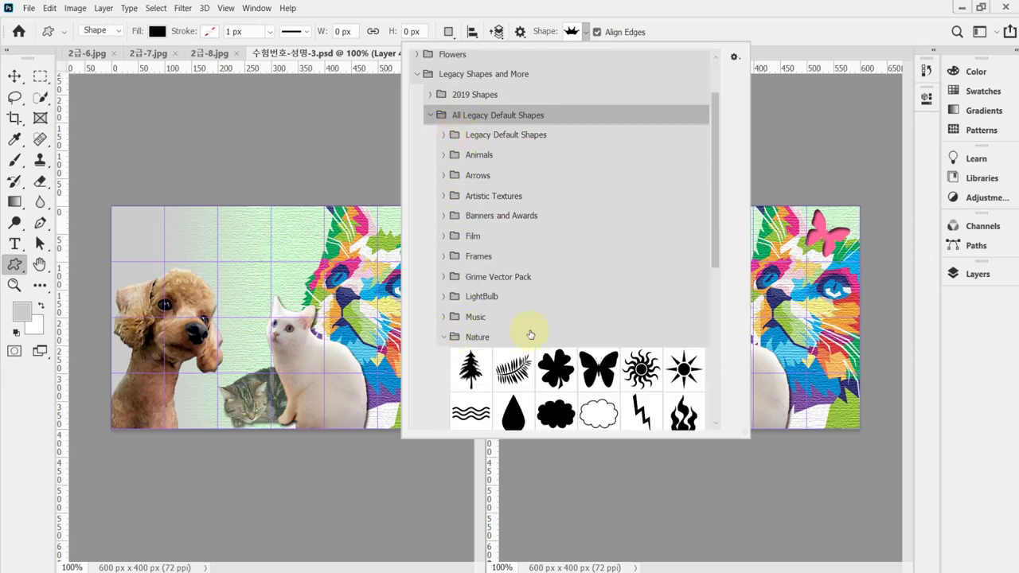
pyautogui.scroll(-3, 529, 331)
pyautogui.scroll(-4, 530, 331)
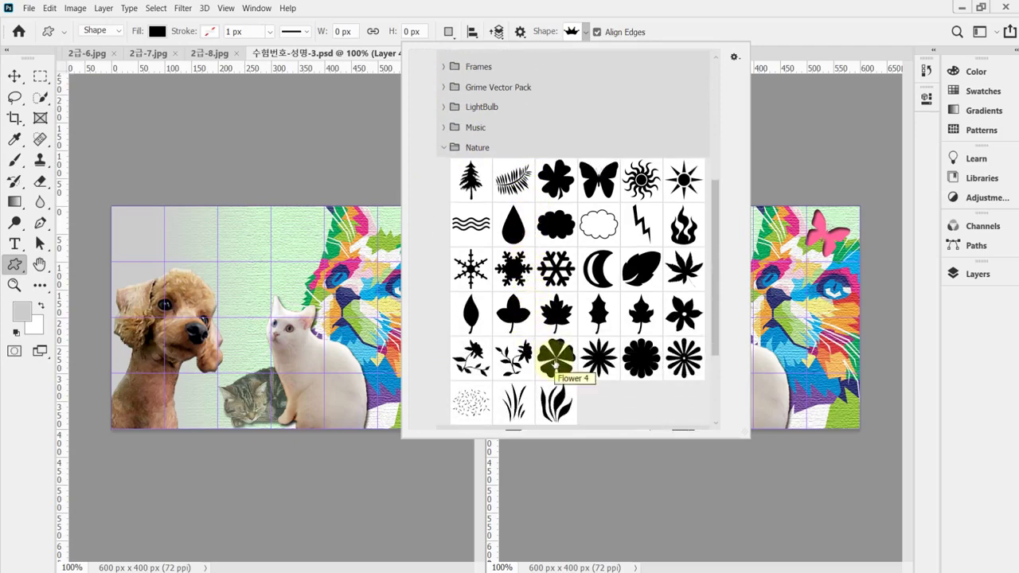
pyautogui.click(555, 362)
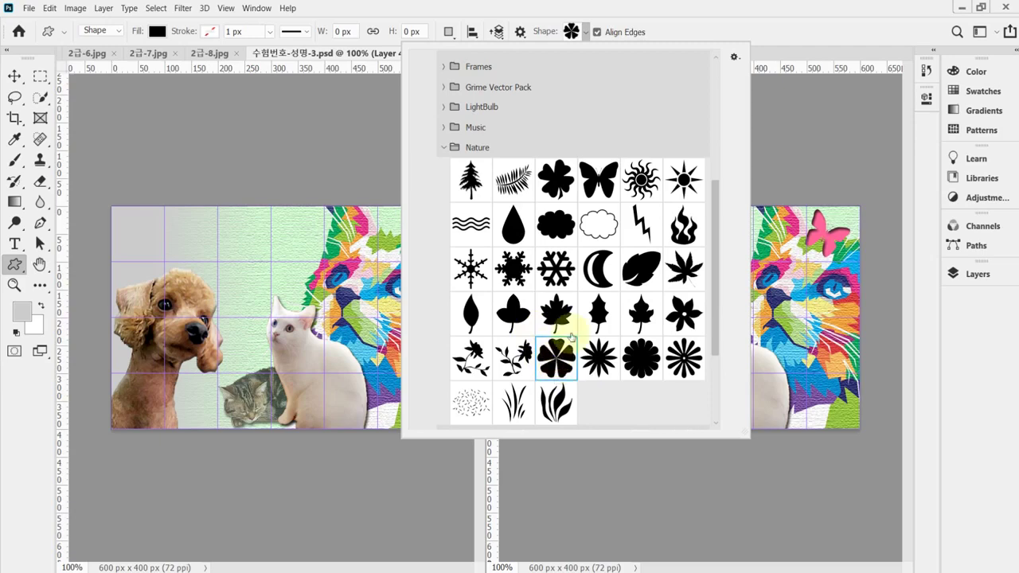
pyautogui.click(492, 11)
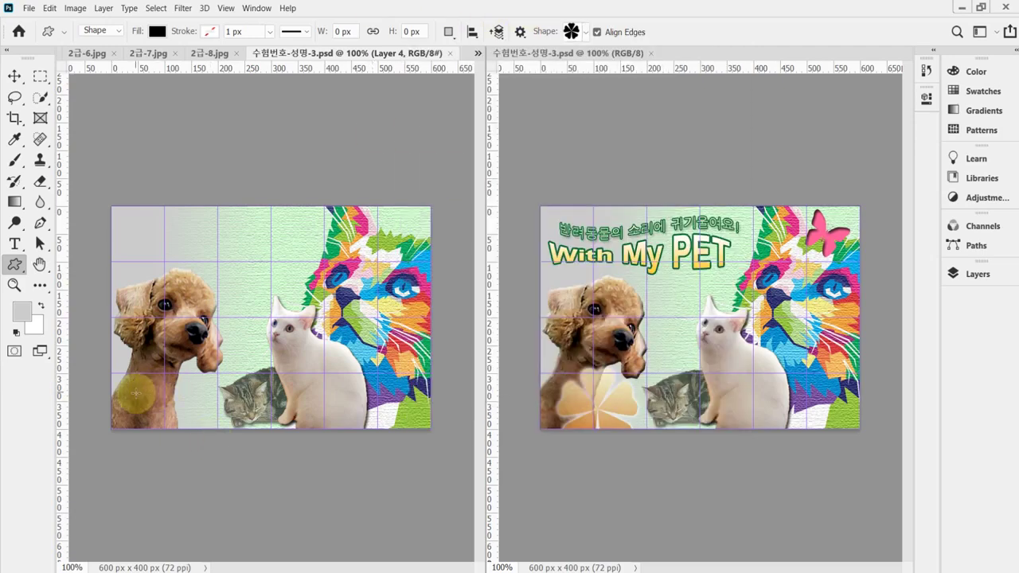
# - Draw the flower over the dog's chest, enlarge it to about 161 x 155 px with its lower petals past the canvas edge, and save
pyautogui.moveTo(150, 380); pyautogui.dragTo(245, 454)
pyautogui.moveTo(189, 398); pyautogui.dragTo(170, 387)
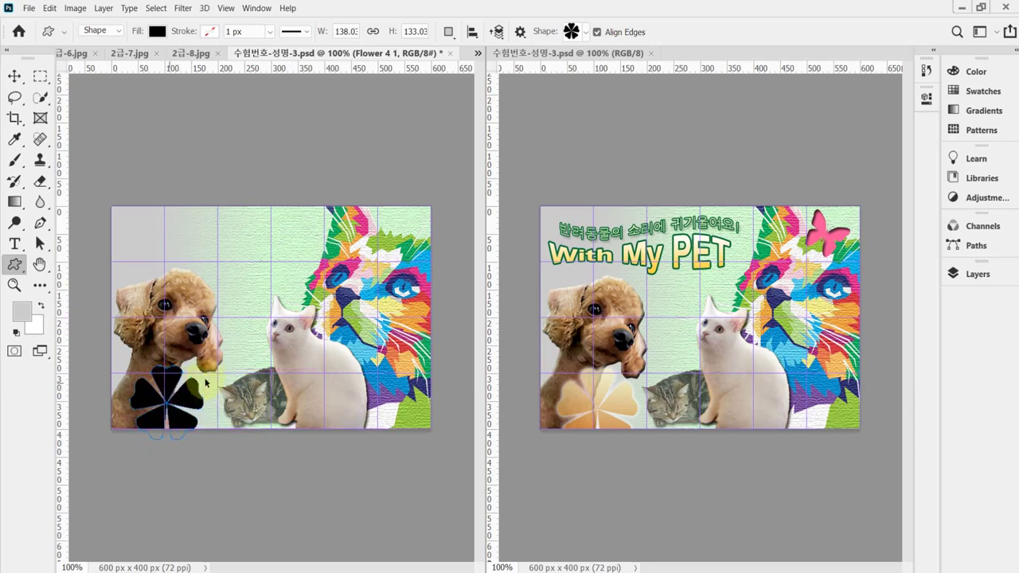
pyautogui.hotkey('ctrl', 't')
pyautogui.moveTo(203, 367); pyautogui.dragTo(208, 359)
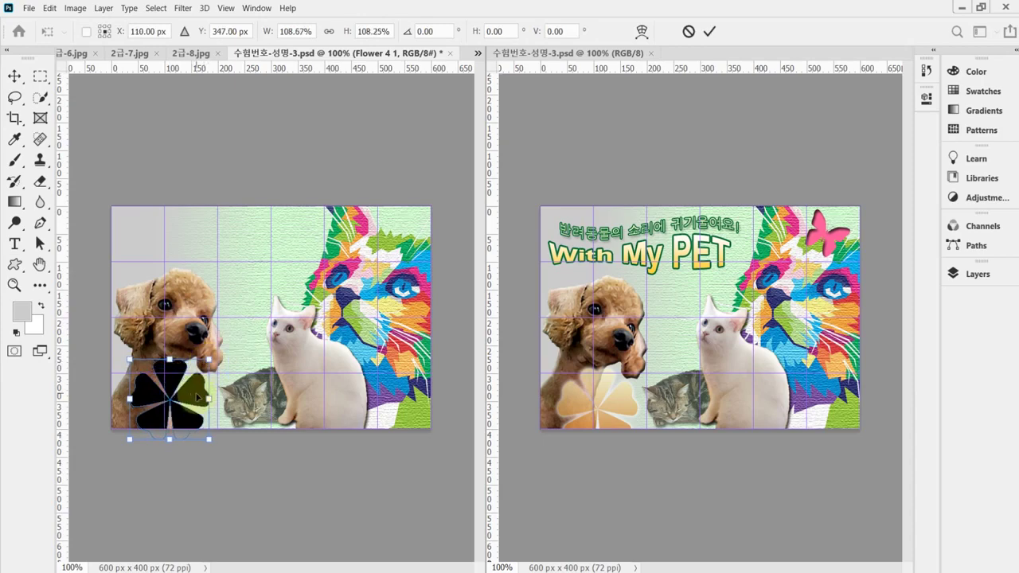
pyautogui.moveTo(198, 394); pyautogui.dragTo(193, 397)
pyautogui.moveTo(204, 444); pyautogui.dragTo(212, 448)
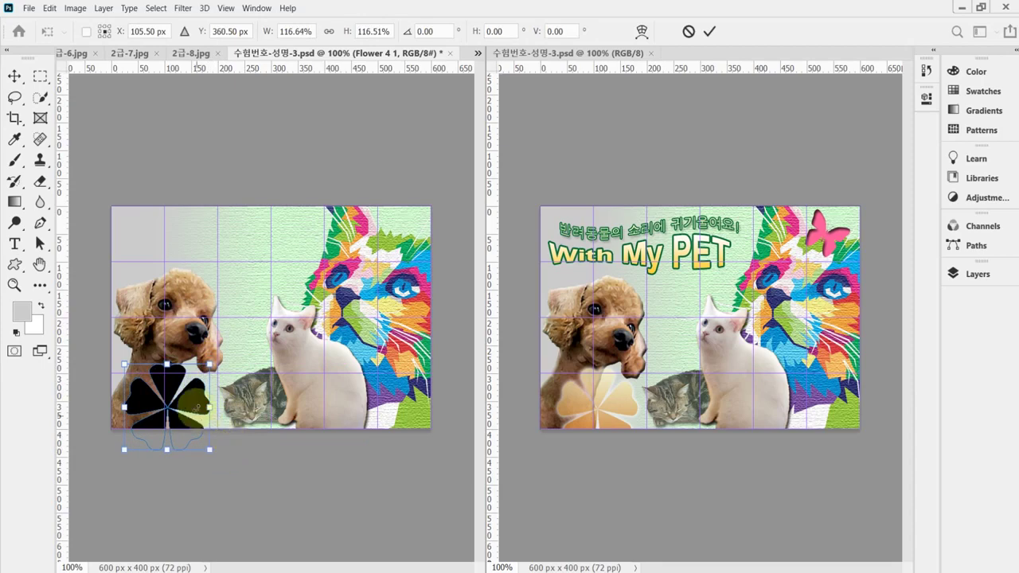
pyautogui.moveTo(197, 405); pyautogui.dragTo(197, 404)
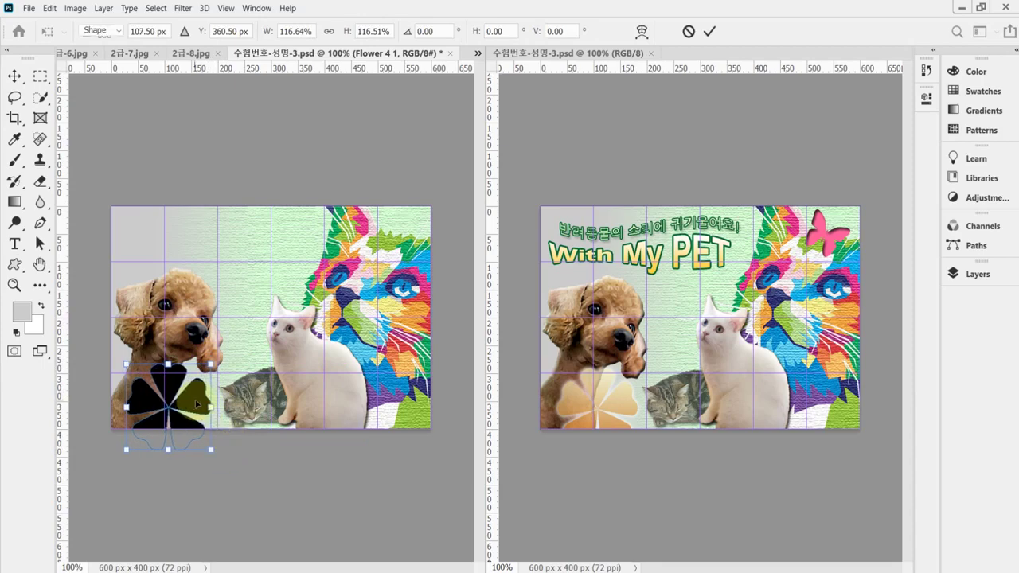
pyautogui.click(286, 377)
pyautogui.click(445, 309)
pyautogui.hotkey('ctrl', 's')
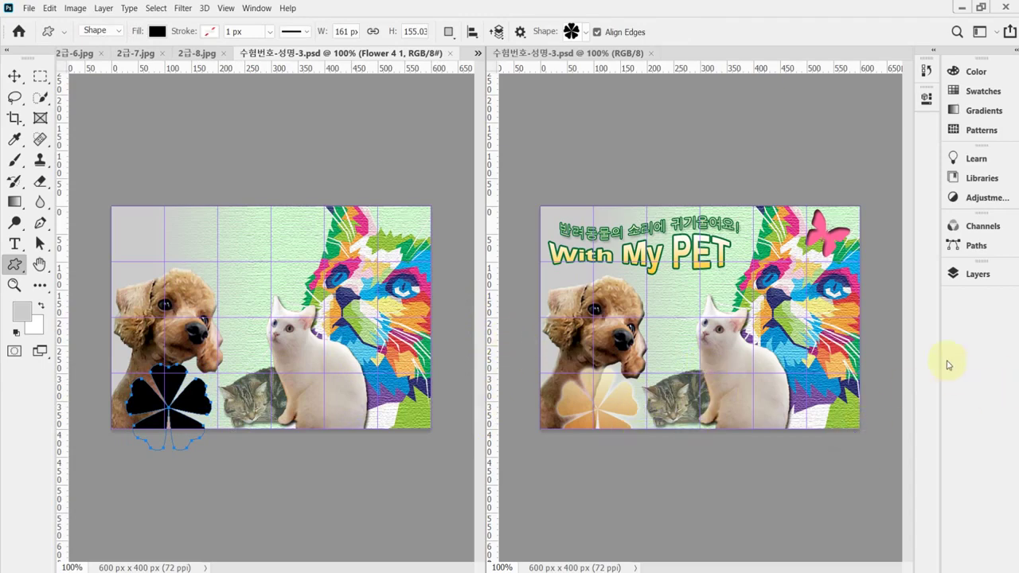
# - Add a Gradient Overlay to the flower layer, check the specified colours in the Acrobat Reader PDF, and set the gradient's starting stop to #cc6600
pyautogui.click(955, 275)
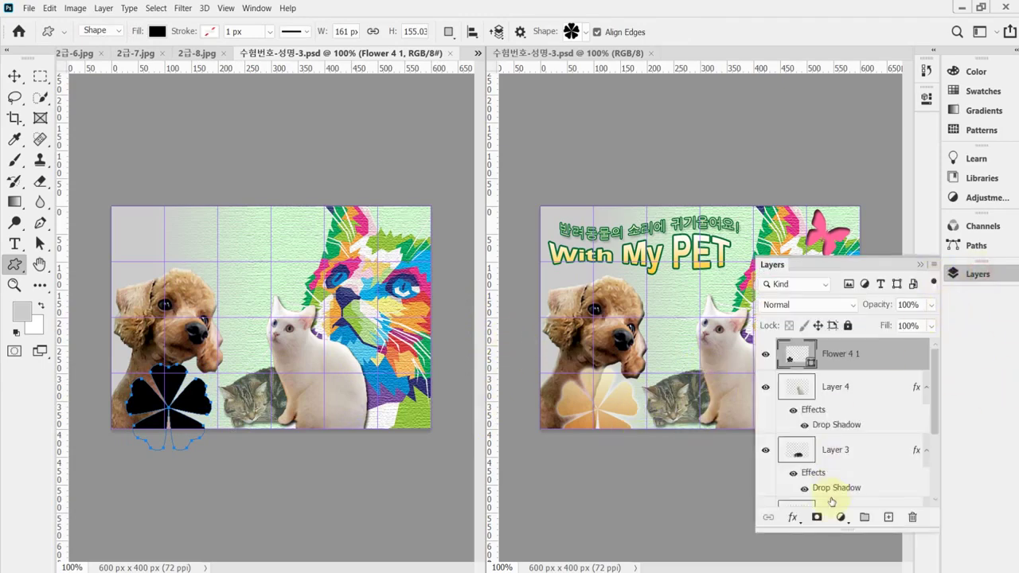
pyautogui.click(792, 518)
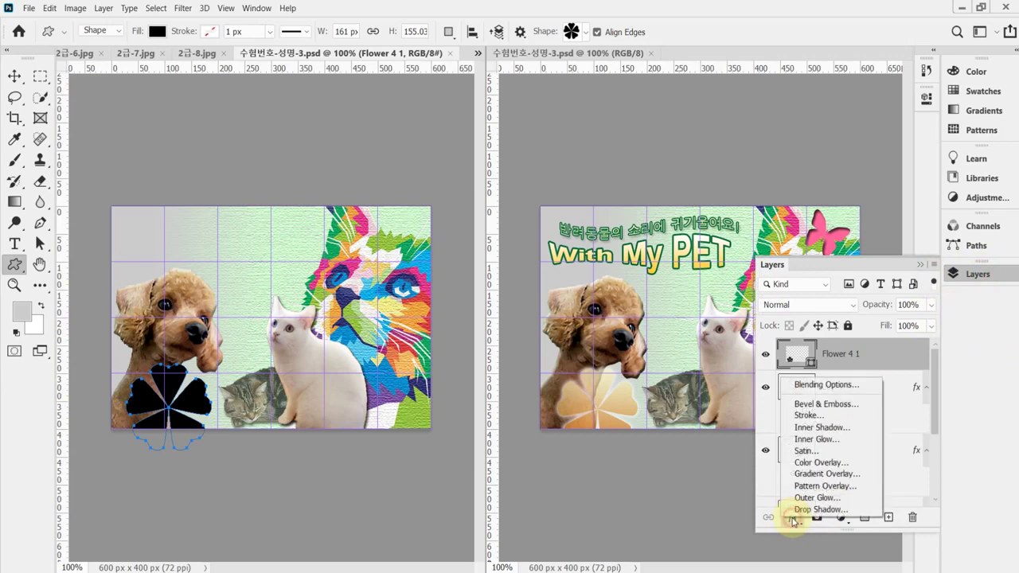
pyautogui.click(834, 475)
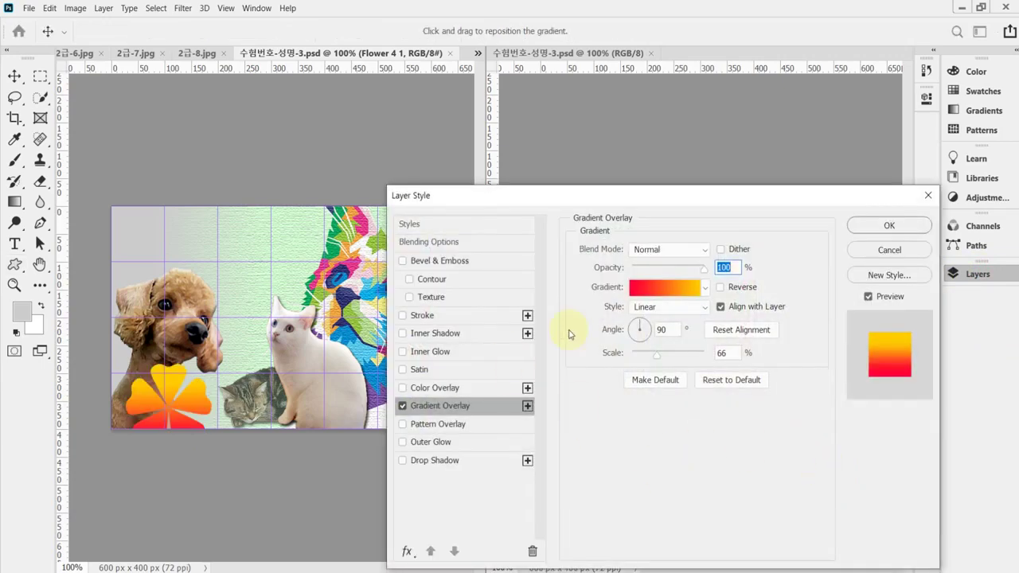
pyautogui.moveTo(623, 199); pyautogui.dragTo(639, 122)
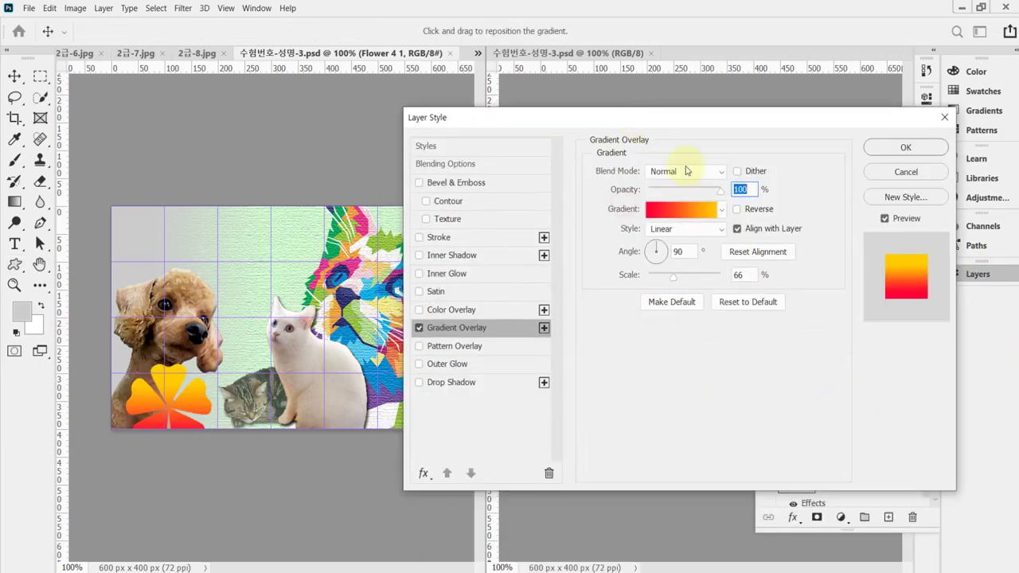
pyautogui.click(688, 211)
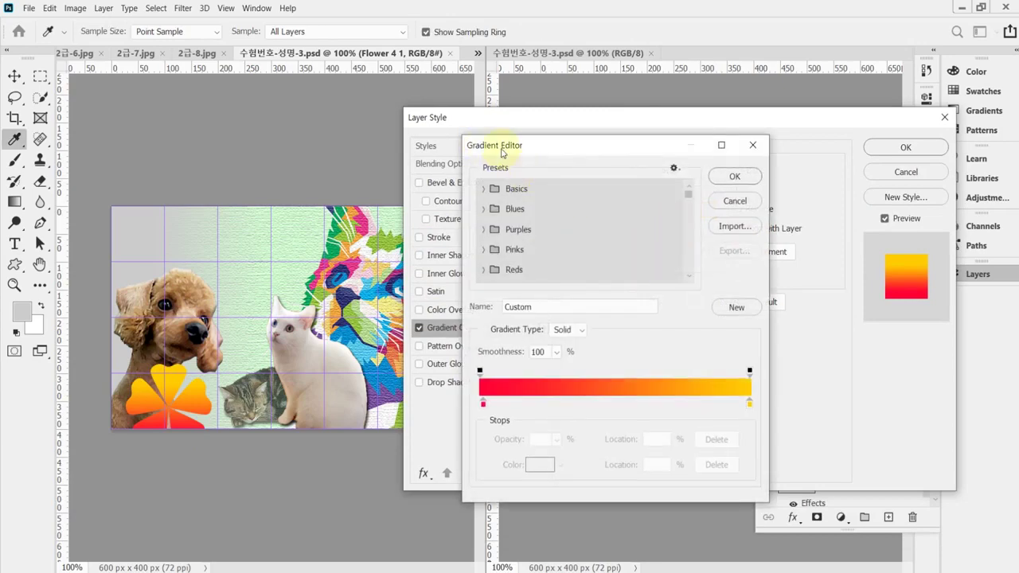
pyautogui.doubleClick(483, 407)
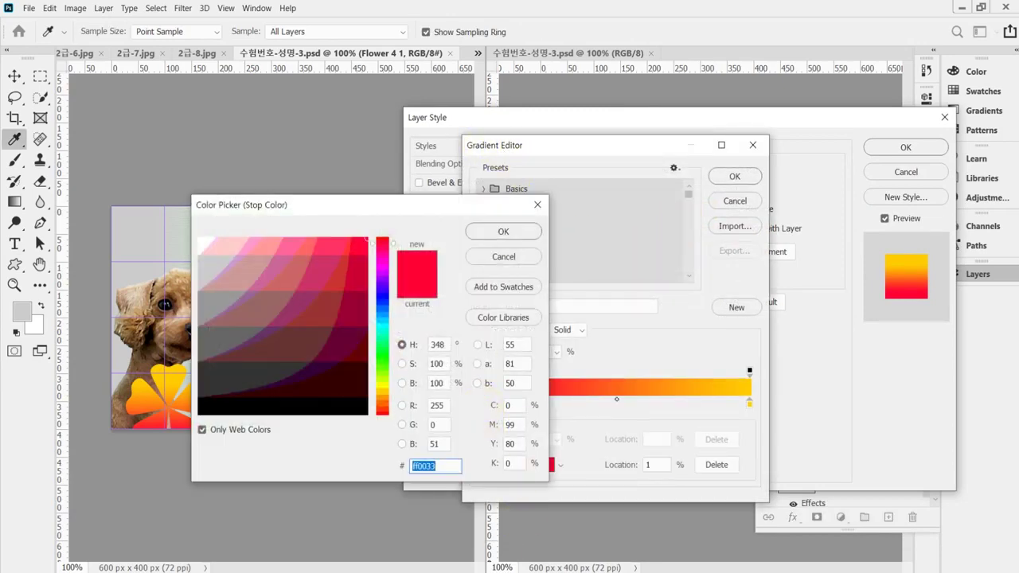
pyautogui.hotkey('alt', 'Tab')
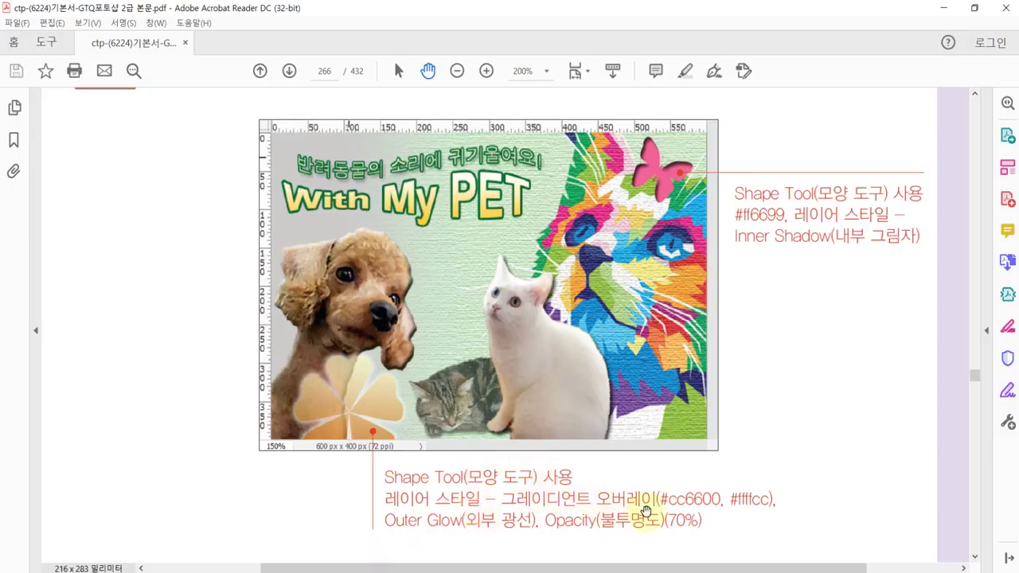
pyautogui.moveTo(675, 516); pyautogui.dragTo(674, 507)
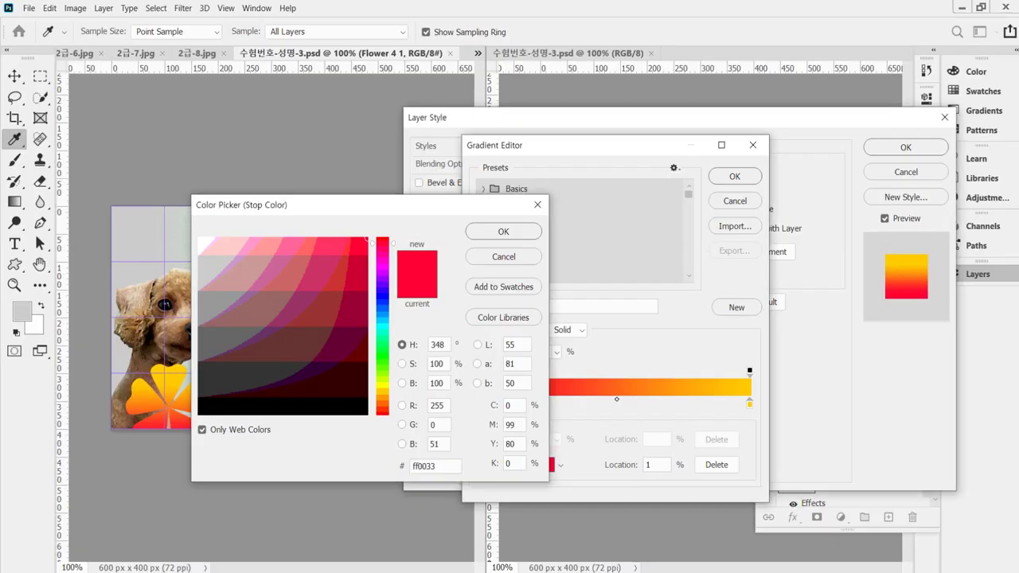
pyautogui.doubleClick(445, 466)
pyautogui.write('c')
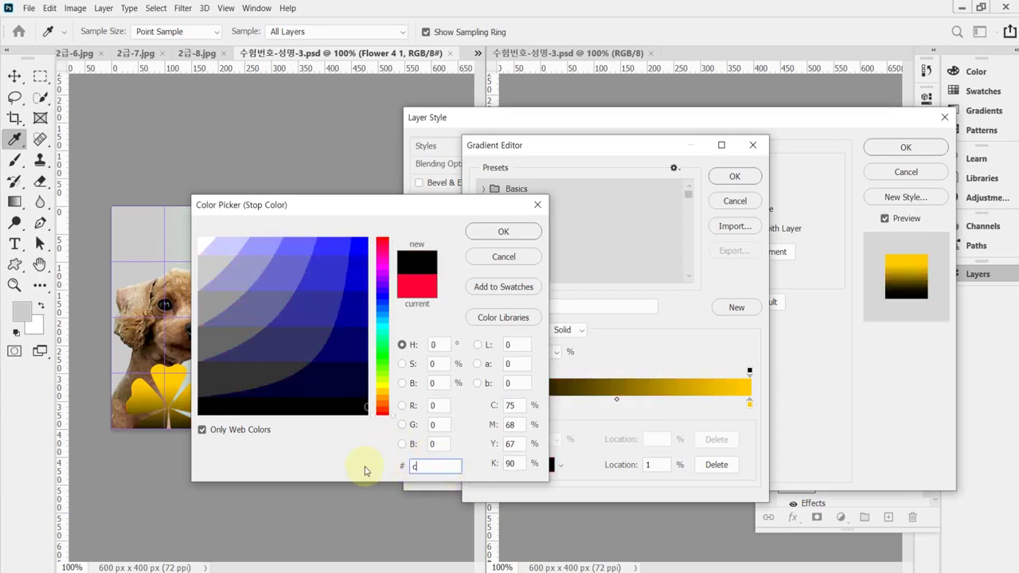
pyautogui.write('60')
pyautogui.press('Return')
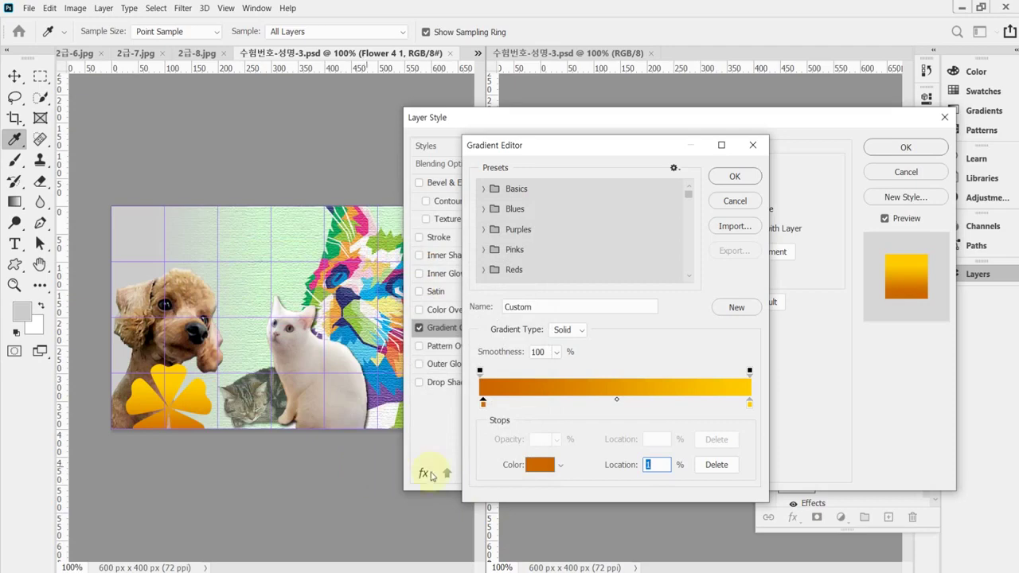
# - Set the flower gradient's end colour stop to #ffffcc and apply the edited gradient
pyautogui.click(750, 406)
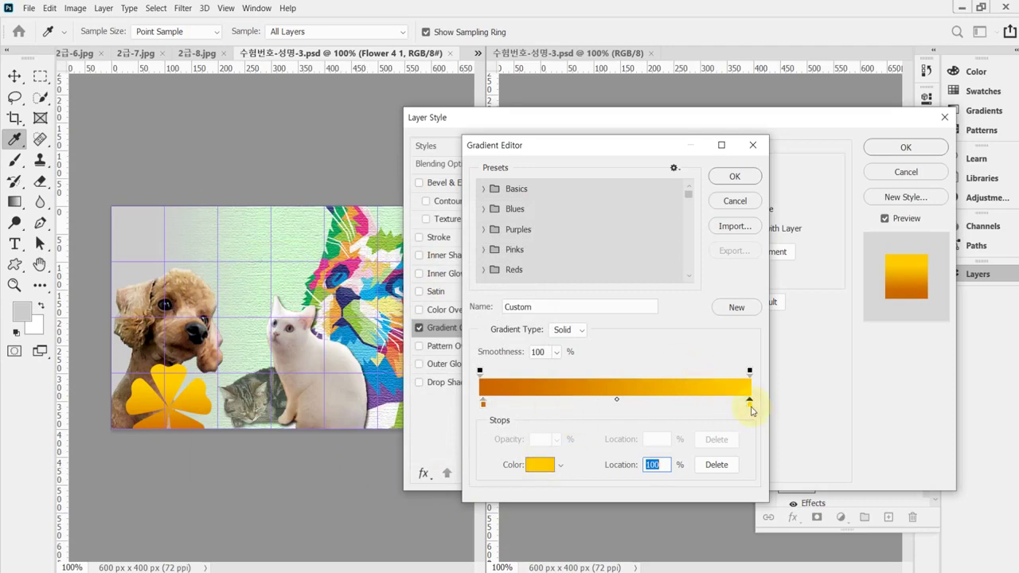
pyautogui.doubleClick(750, 406)
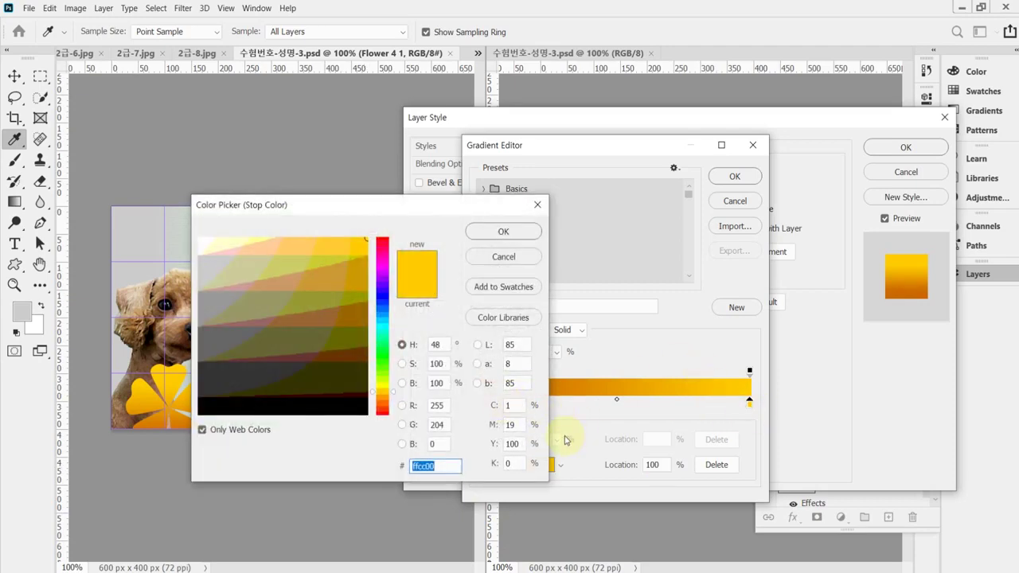
pyautogui.write('ffc')
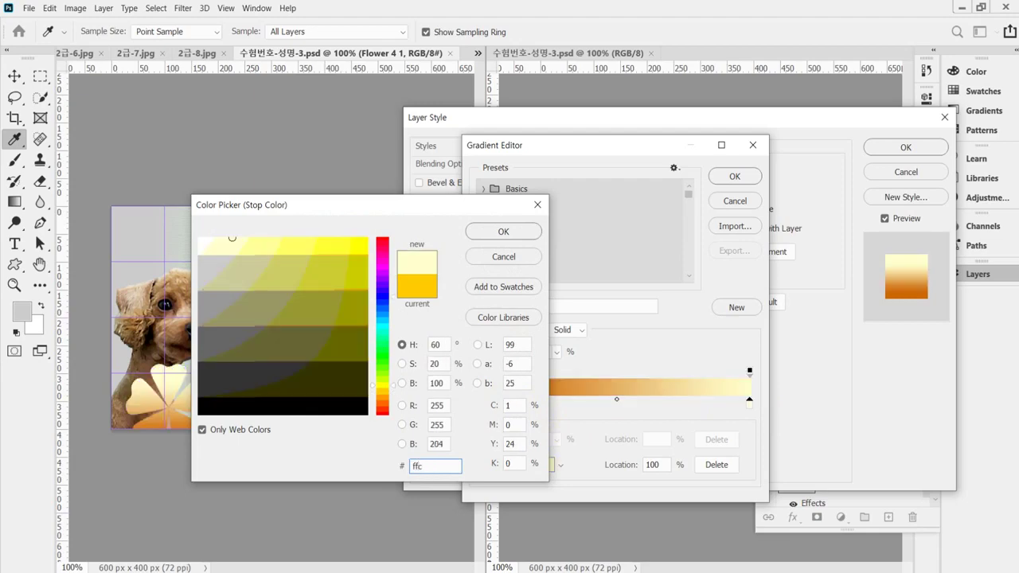
pyautogui.press('Return')
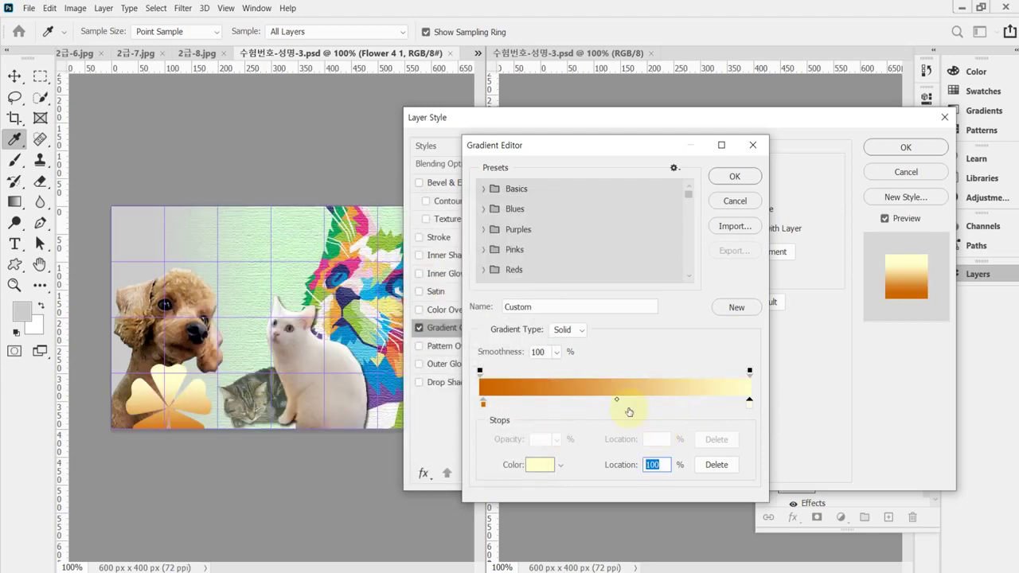
pyautogui.click(728, 176)
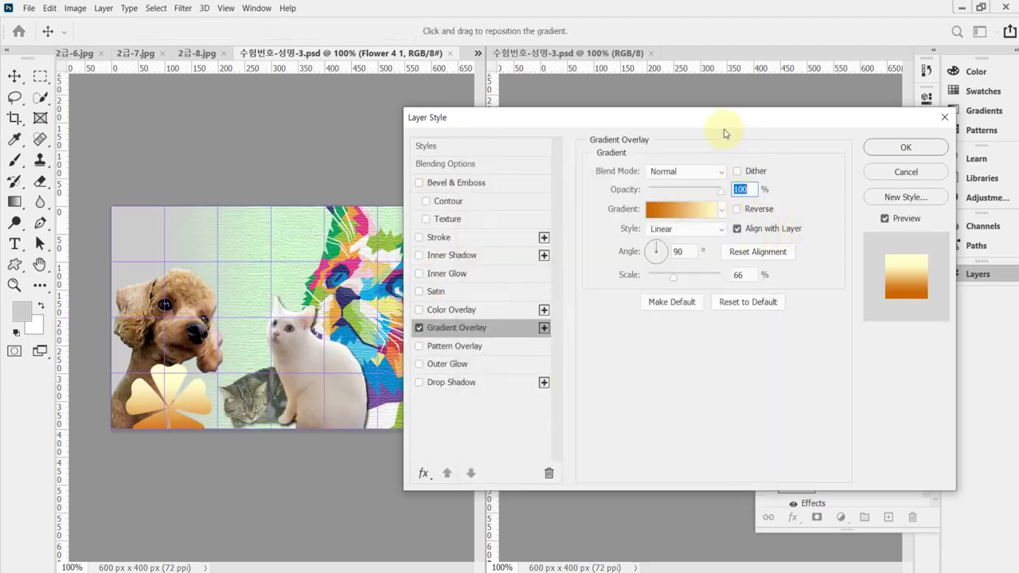
# - Add an Outer Glow to the flower layer with 10% spread and 10 px size, and apply the layer styles
pyautogui.moveTo(722, 125); pyautogui.dragTo(694, 191)
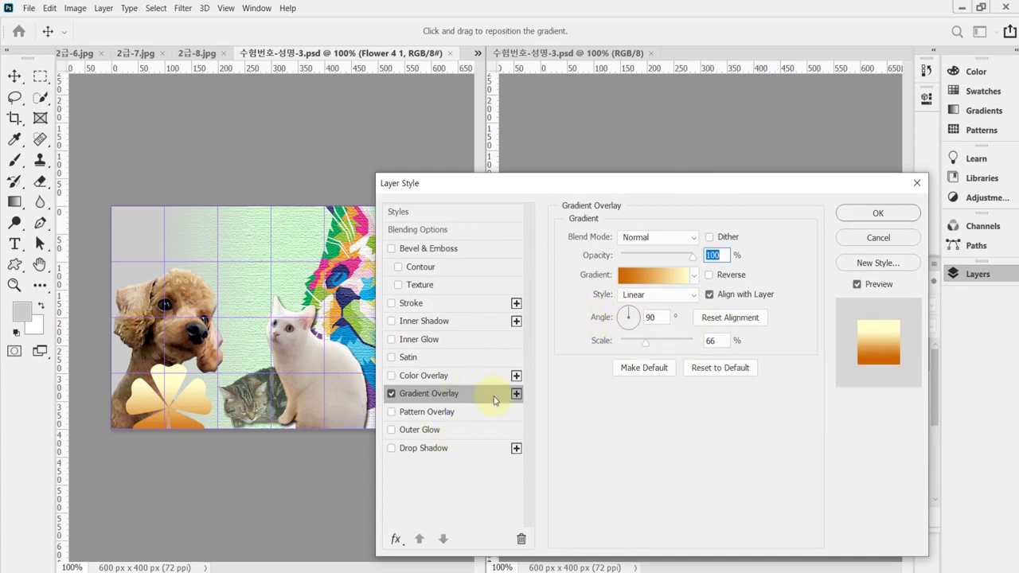
pyautogui.click(459, 431)
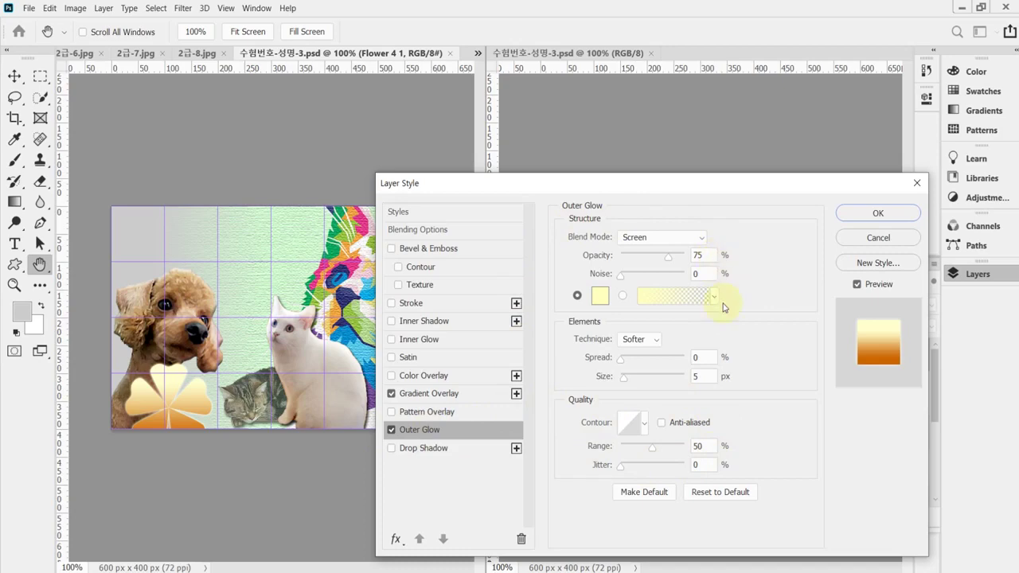
pyautogui.doubleClick(702, 357)
pyautogui.write('10')
pyautogui.press('Tab')
pyautogui.write('10')
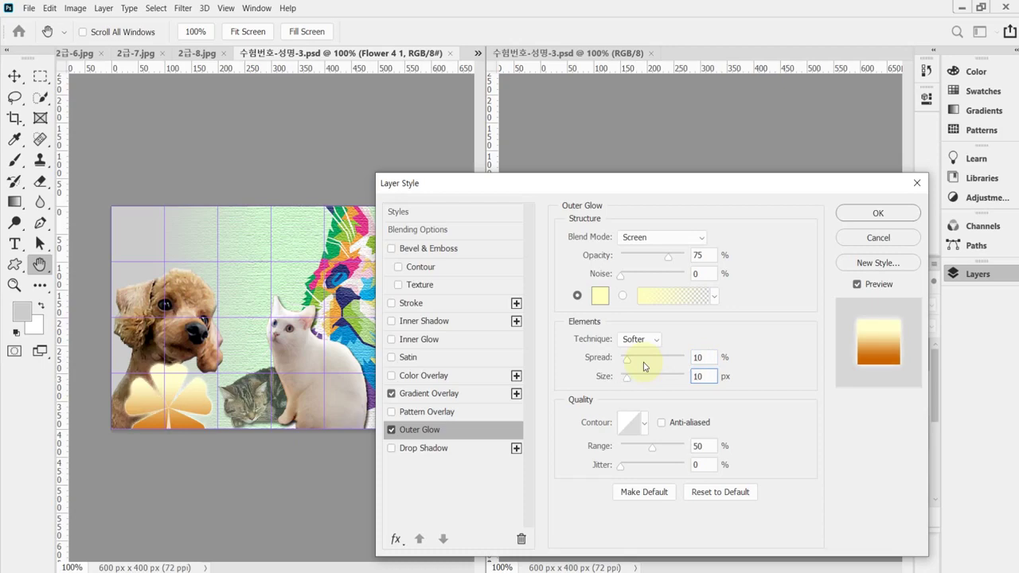
pyautogui.press('Return')
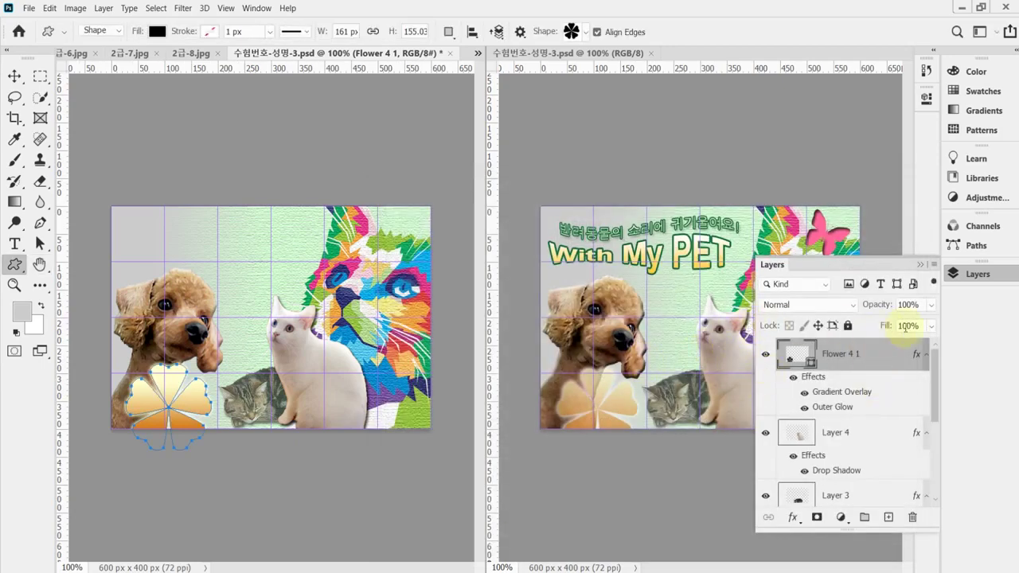
# - Lower the flower layer's opacity to 70% and save the document
pyautogui.click(881, 306)
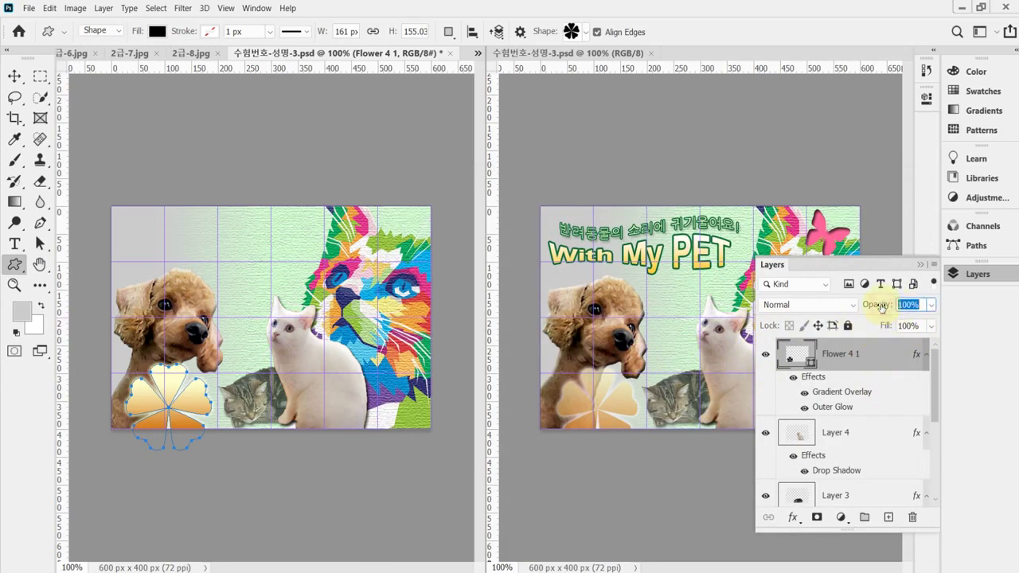
pyautogui.write('70')
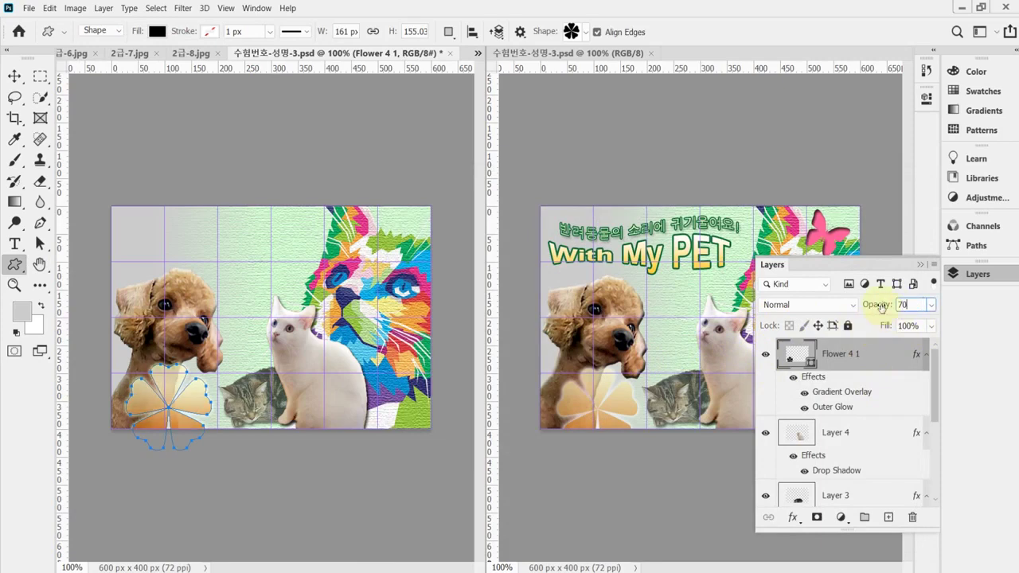
pyautogui.press('Return')
pyautogui.hotkey('ctrl', 's')
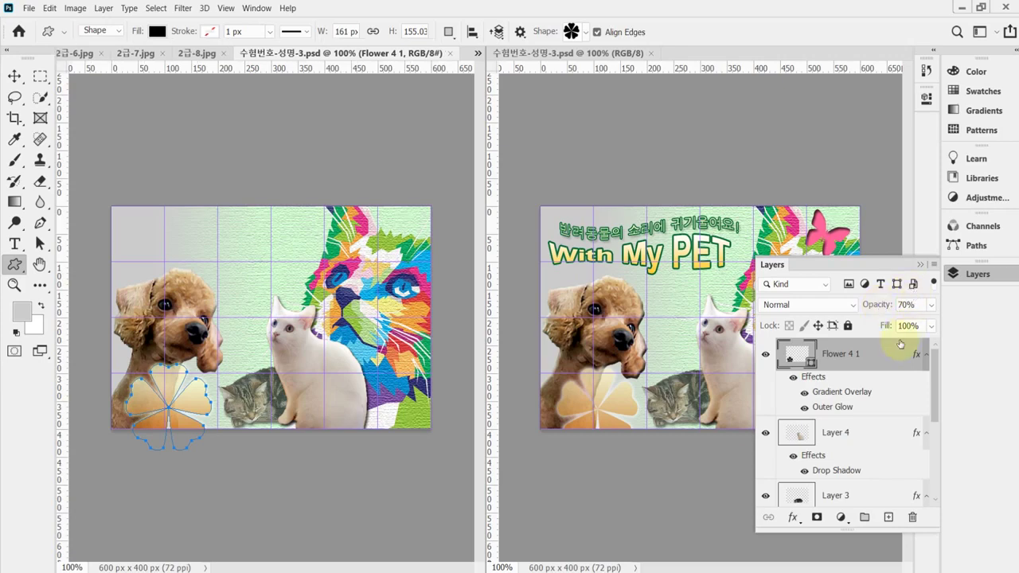
pyautogui.click(988, 276)
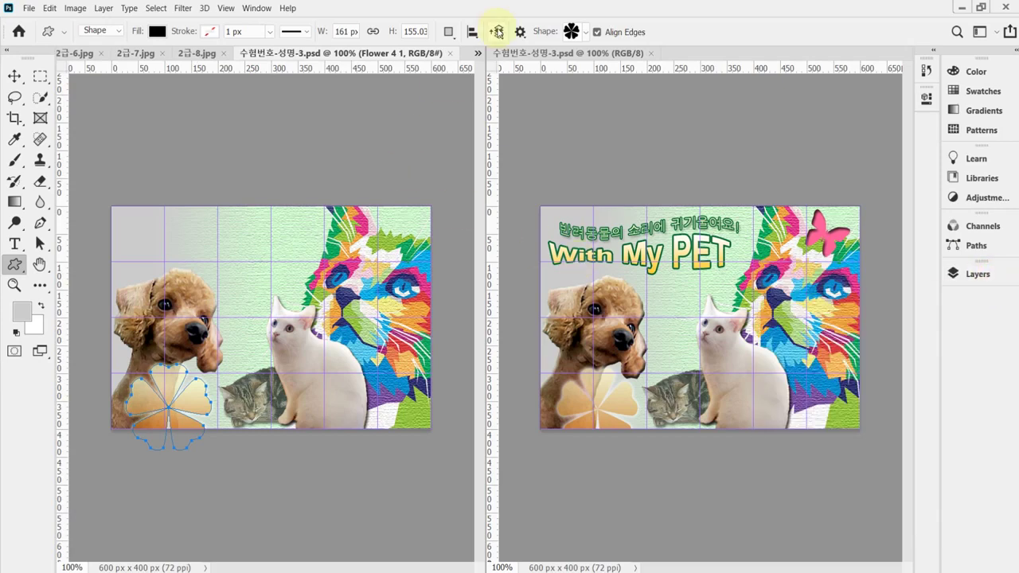
# - Choose the Butterfly shape from the Nature group and draw it about 83 x 73 px near the canvas's upper-right corner, beside the colourful cat's ear
pyautogui.click(587, 33)
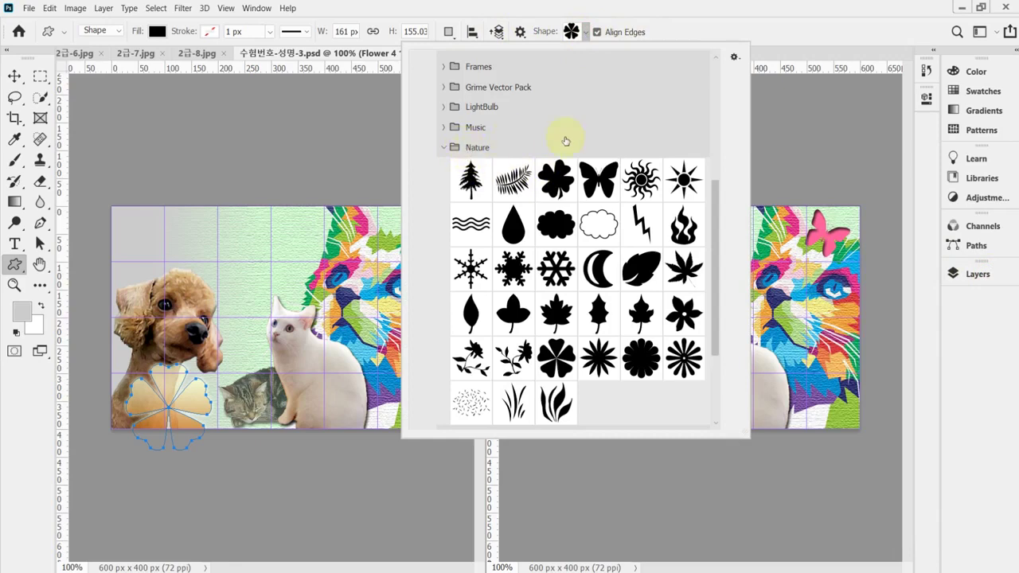
pyautogui.click(603, 190)
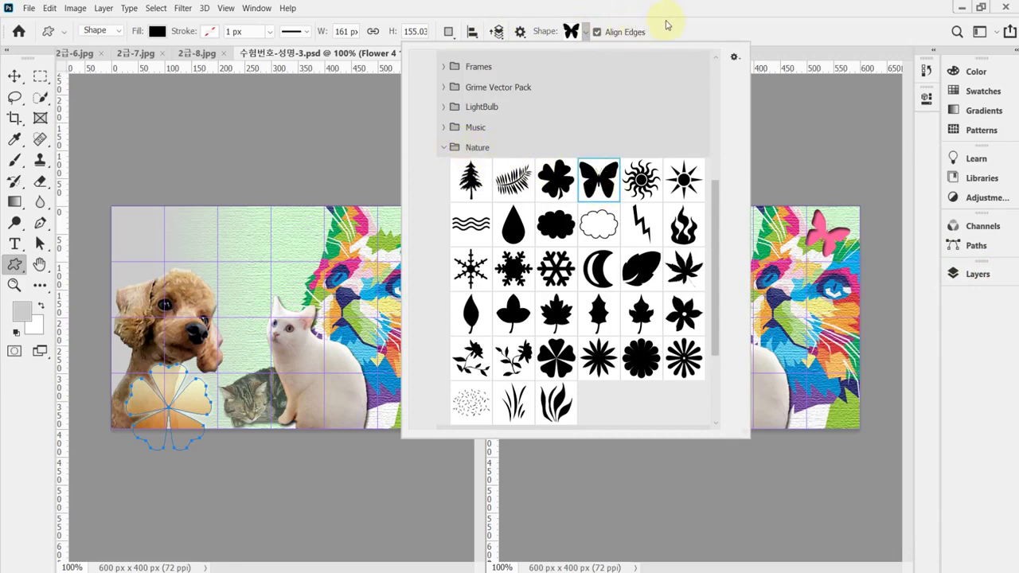
pyautogui.click(676, 17)
pyautogui.scroll(1, 404, 256)
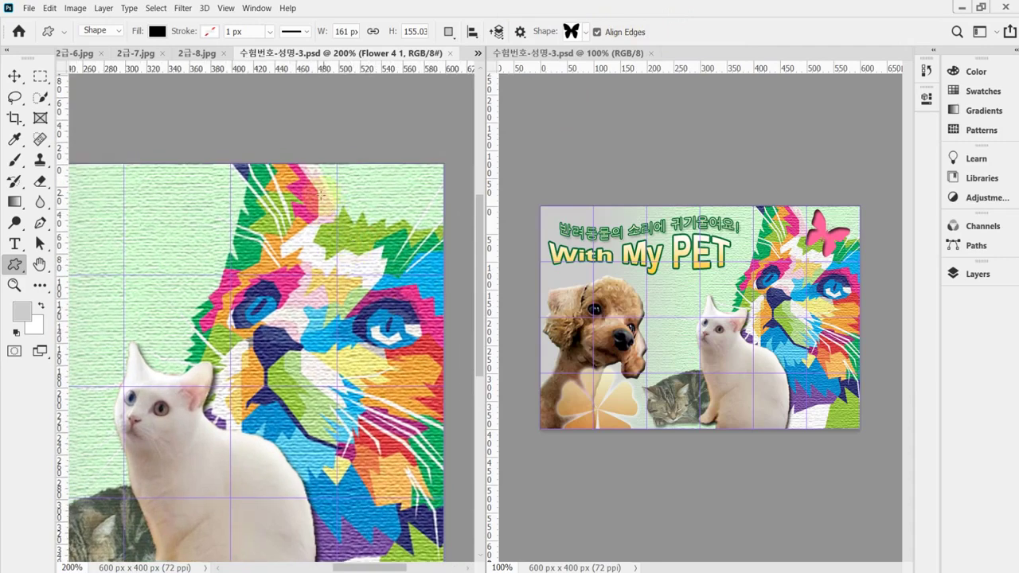
pyautogui.moveTo(311, 194); pyautogui.dragTo(403, 274)
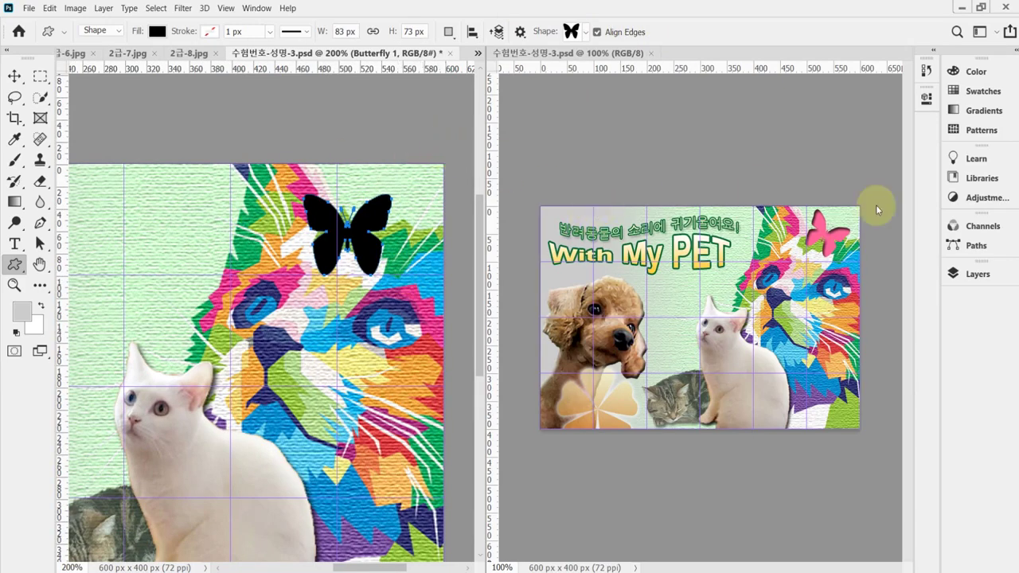
# - Set the butterfly shape's fill colour to #ffcc99
pyautogui.click(955, 274)
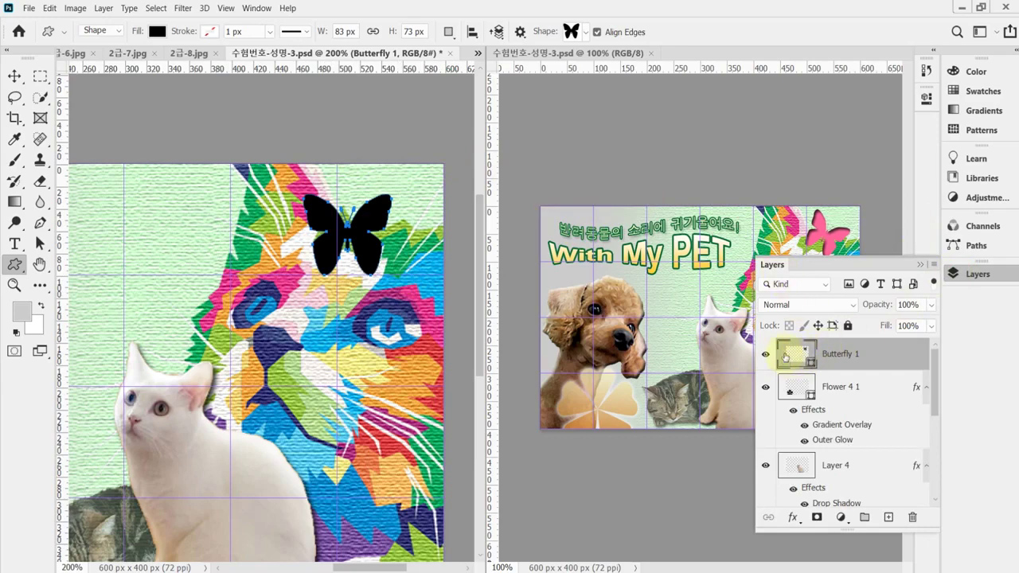
pyautogui.doubleClick(802, 353)
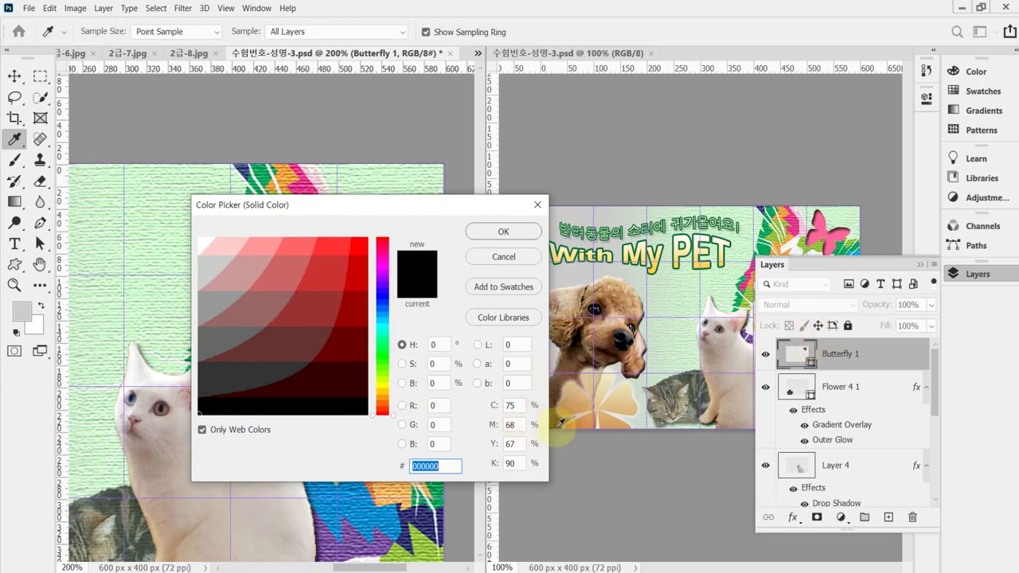
pyautogui.write('f')
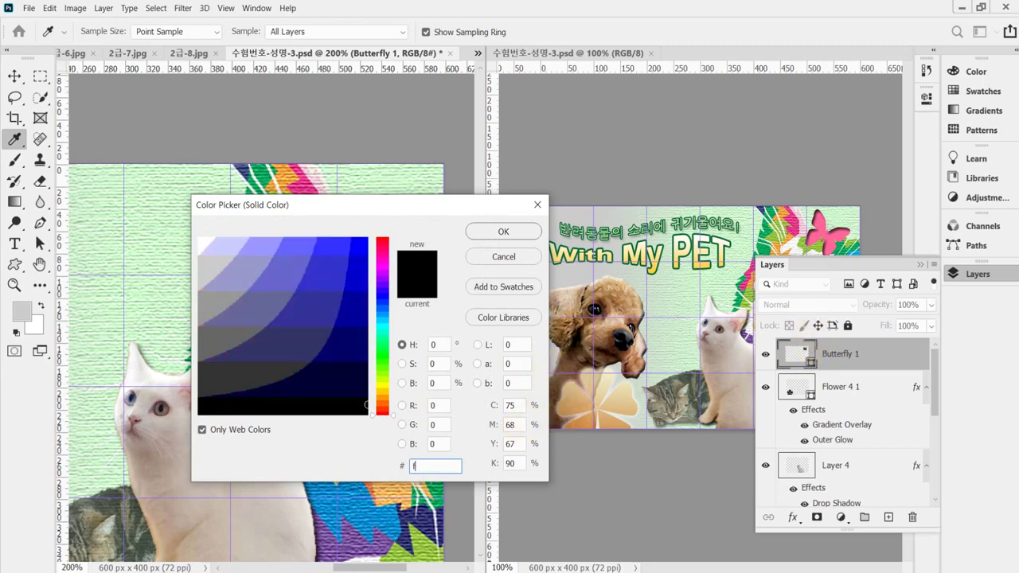
pyautogui.write('c9')
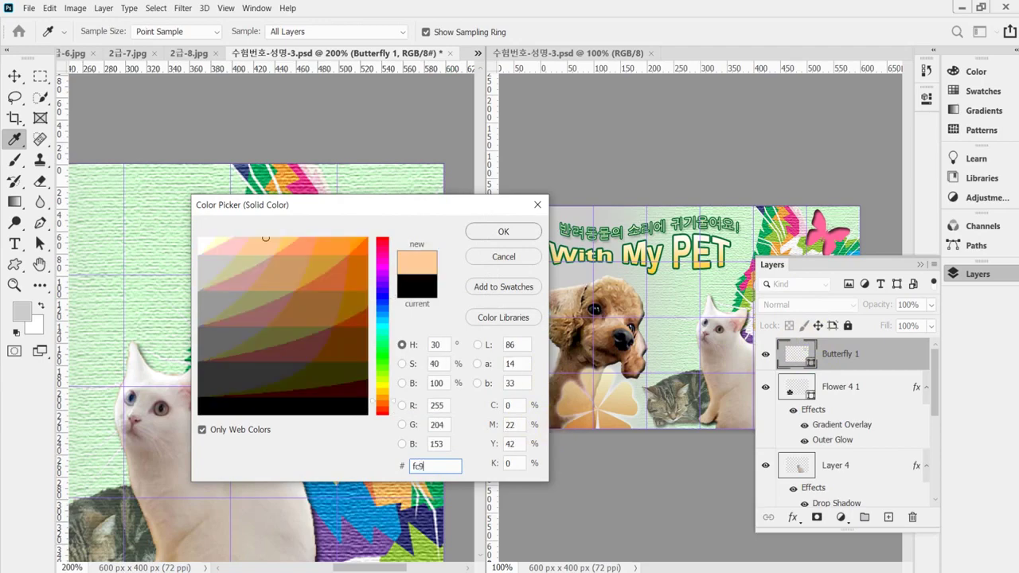
pyautogui.click(504, 236)
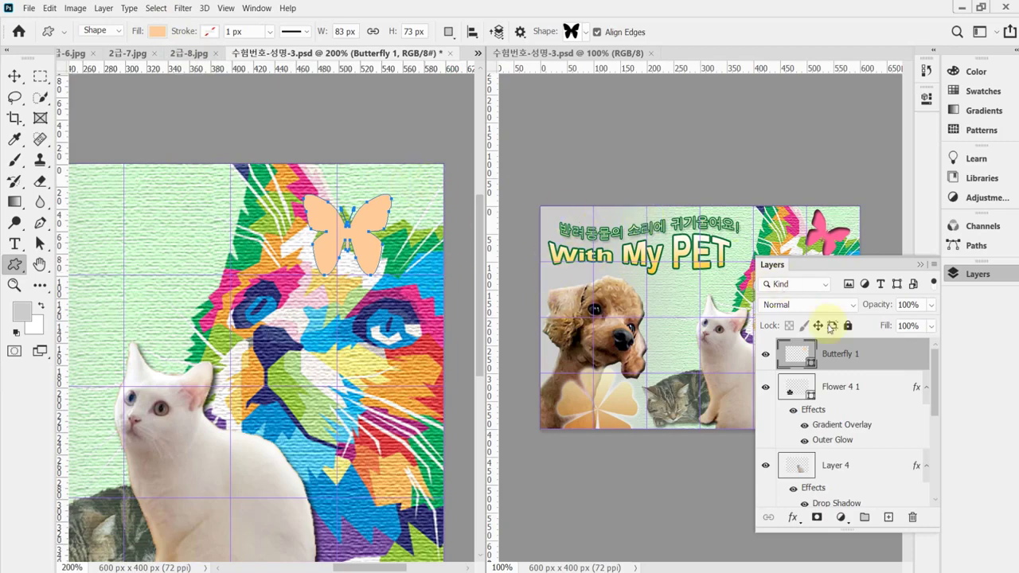
# - Set the butterfly shape's fill colour to #ff6699
pyautogui.doubleClick(798, 354)
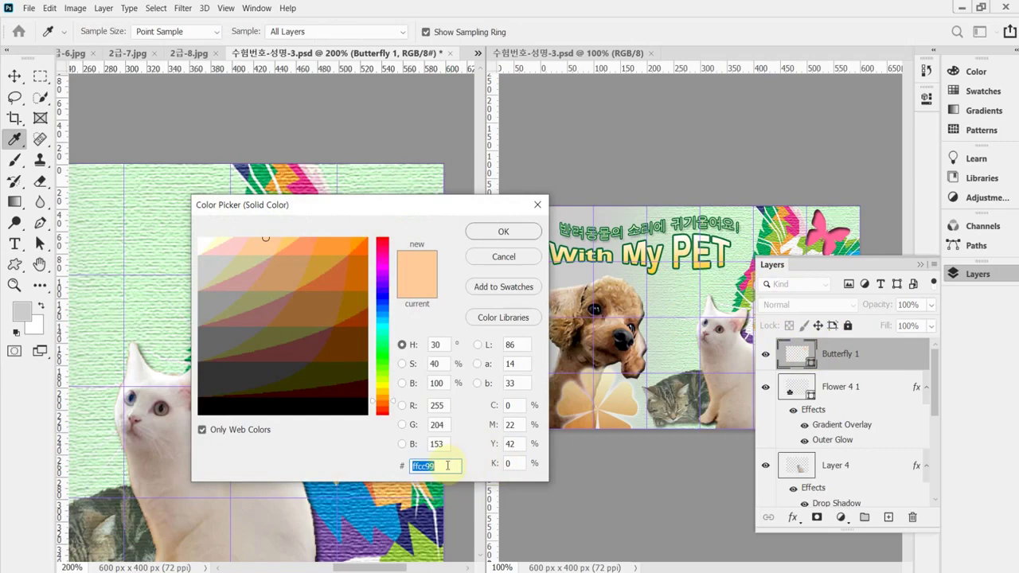
pyautogui.write('f')
pyautogui.write('f6699')
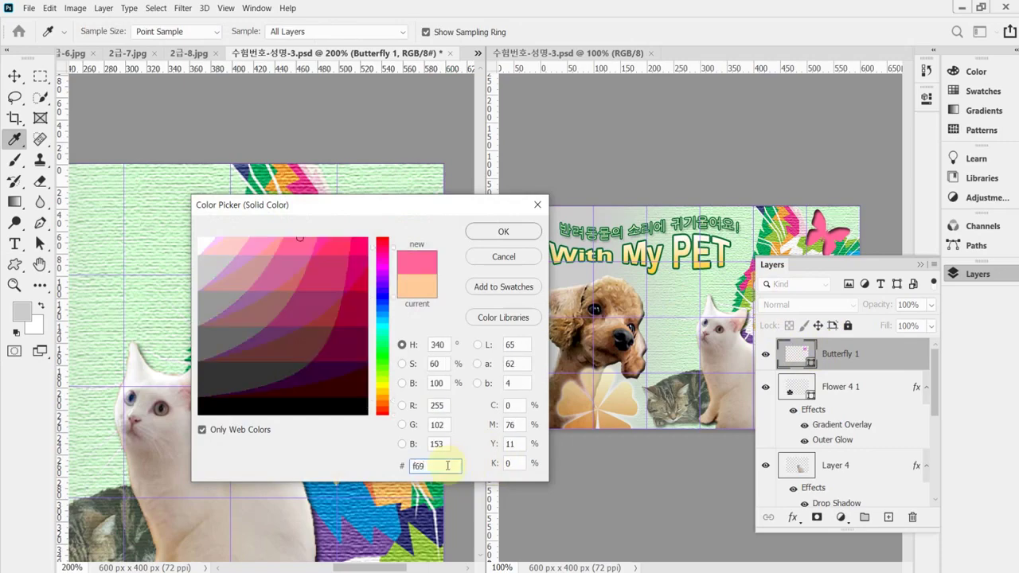
pyautogui.press('Return')
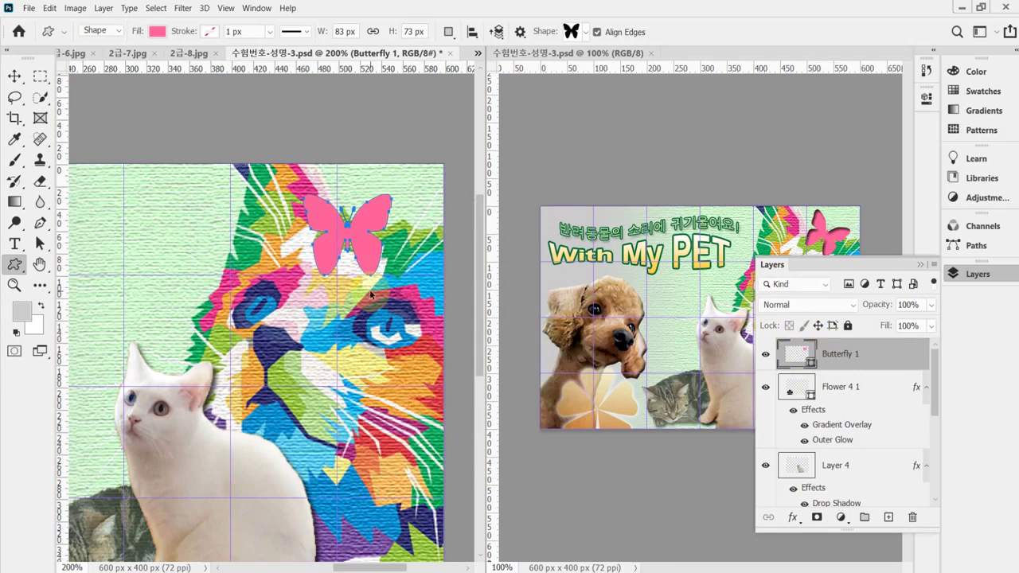
# - Rotate the butterfly 30°, scale it to about 87% and move it closer to the canvas's upper-right corner
pyautogui.hotkey('ctrl', 't')
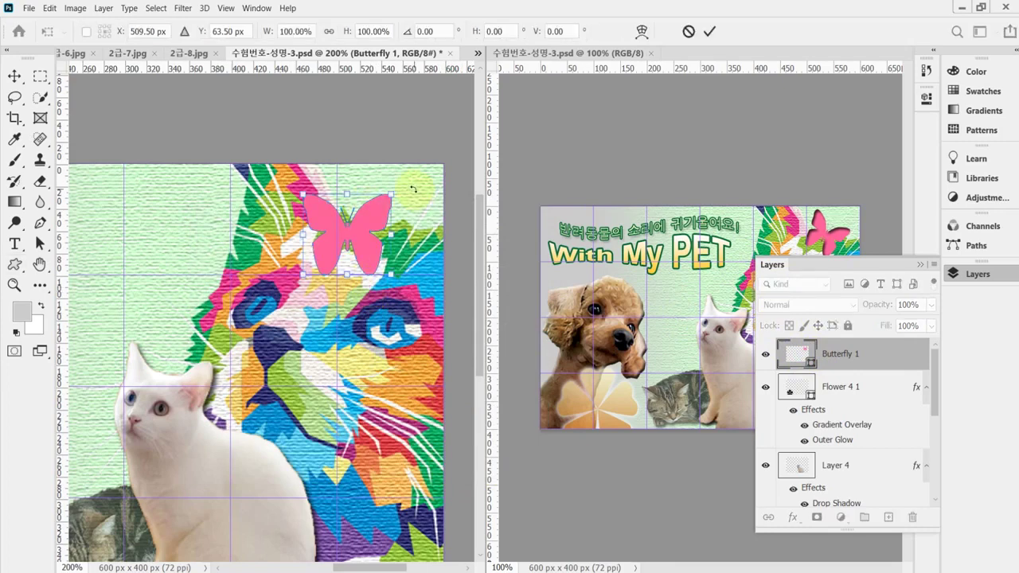
pyautogui.moveTo(414, 194); pyautogui.dragTo(392, 227)
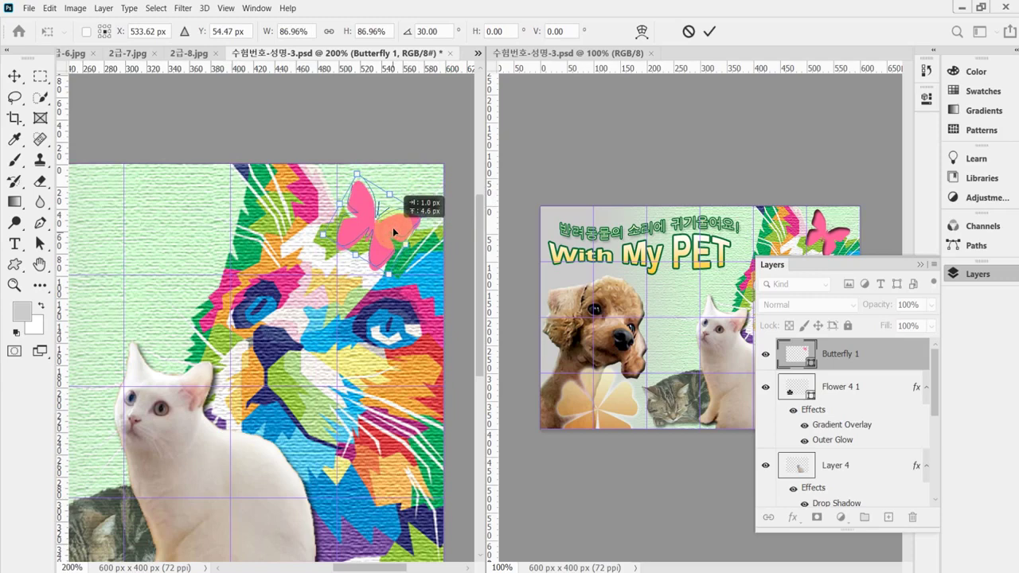
pyautogui.press('Return')
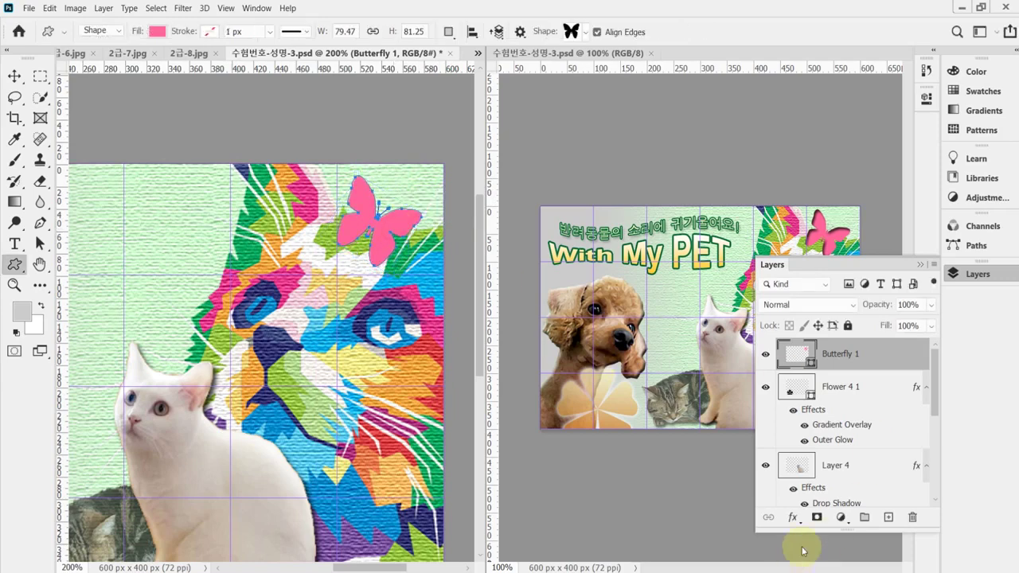
# - Add an Inner Shadow to the butterfly layer at a 120° angle with global light off, and save the document
pyautogui.click(793, 518)
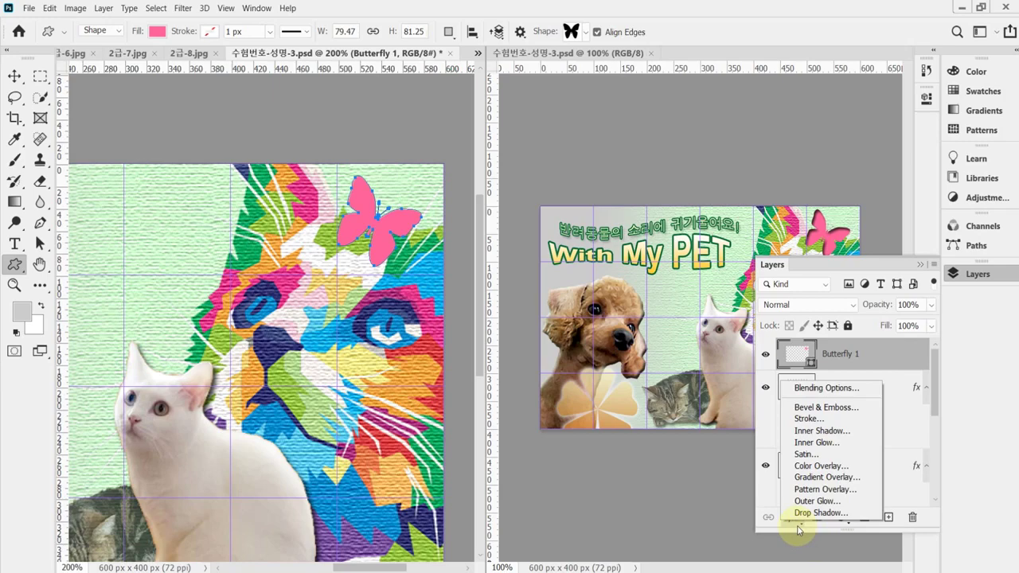
pyautogui.click(860, 434)
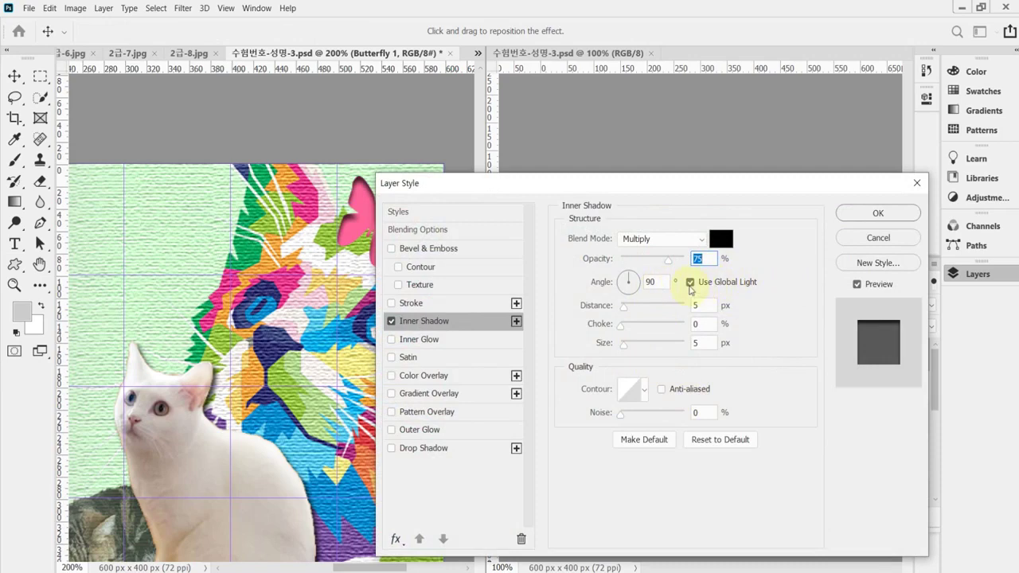
pyautogui.click(690, 283)
pyautogui.click(656, 283)
pyautogui.doubleClick(656, 283)
pyautogui.write('120')
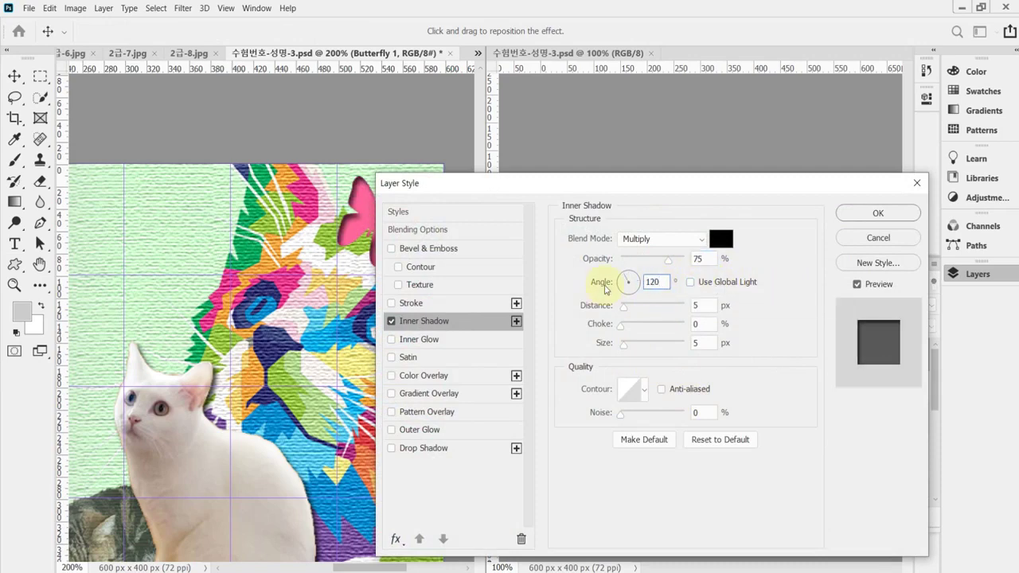
pyautogui.moveTo(661, 191); pyautogui.dragTo(713, 184)
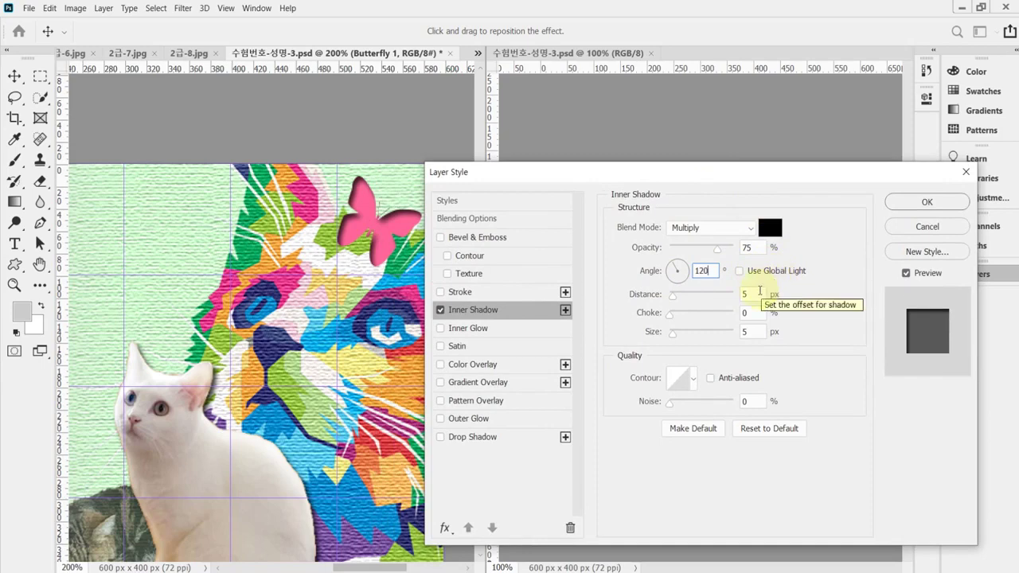
pyautogui.click(902, 202)
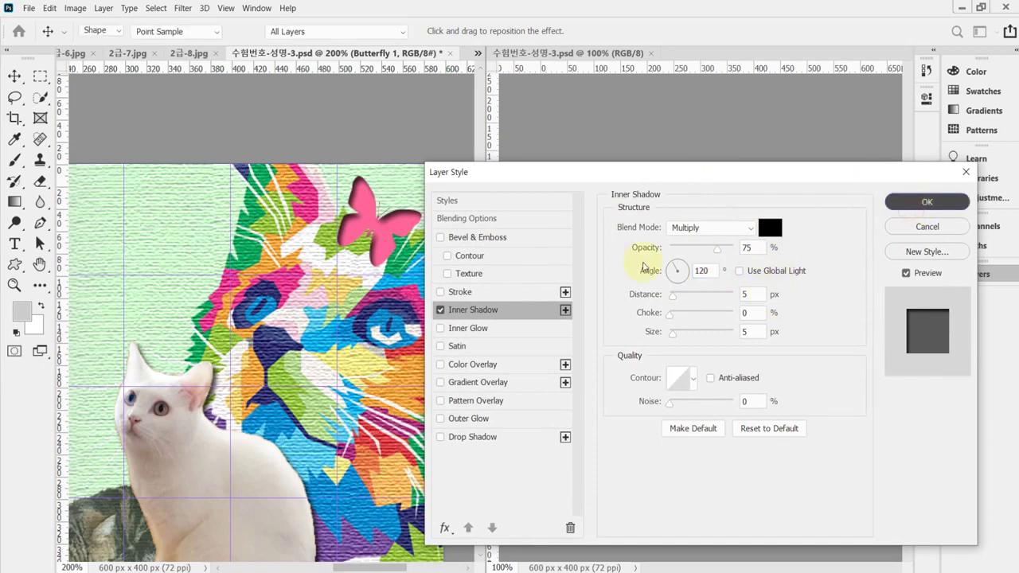
pyautogui.hotkey('ctrl', 's')
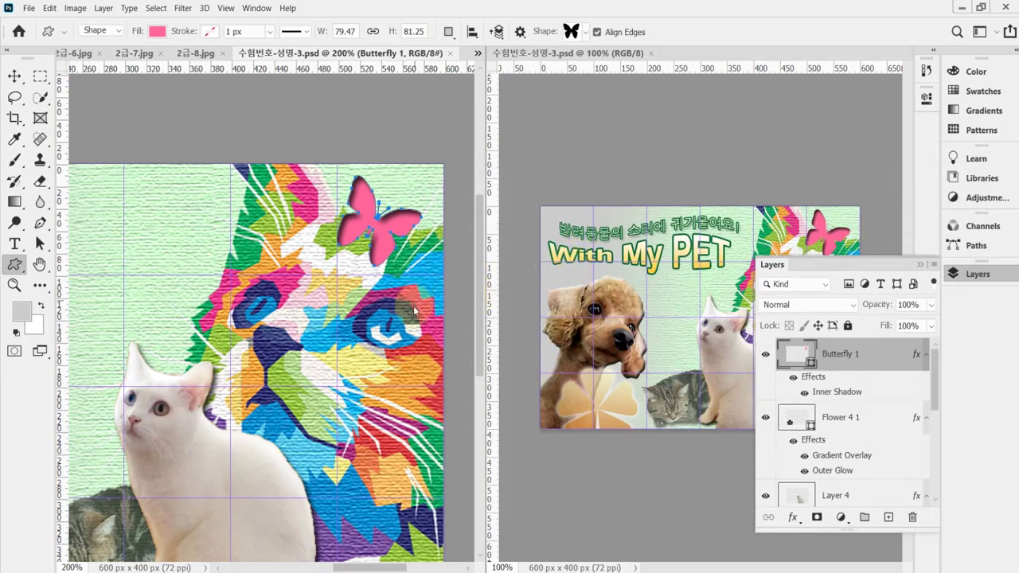
# - View the composition at 100%, and switch to the exam PDF in Acrobat Reader to read the text effect specifications
pyautogui.hotkey('ctrl', '0')
pyautogui.hotkey('ctrl', '1')
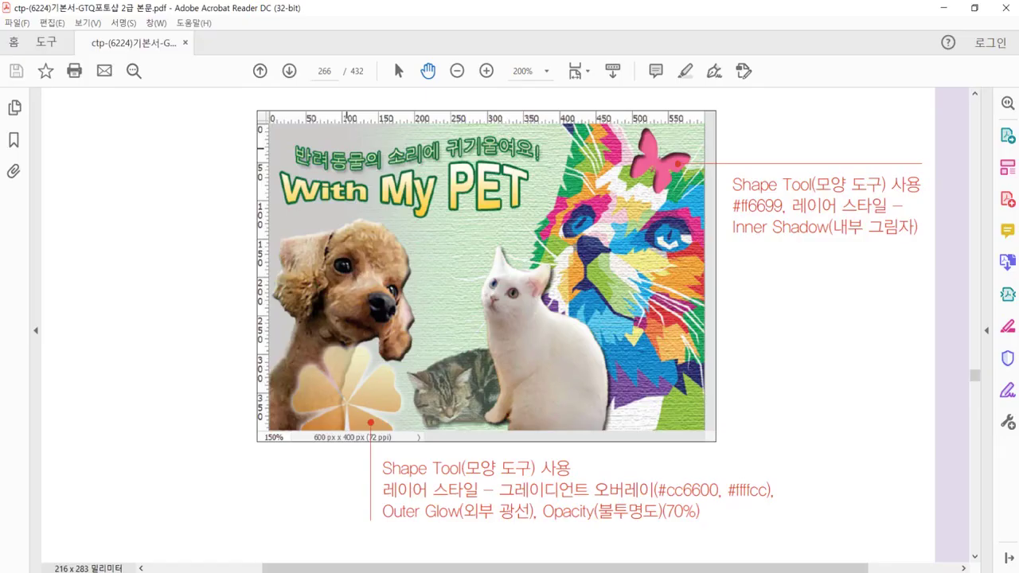
pyautogui.click(347, 572)
pyautogui.scroll(5, 555, 405)
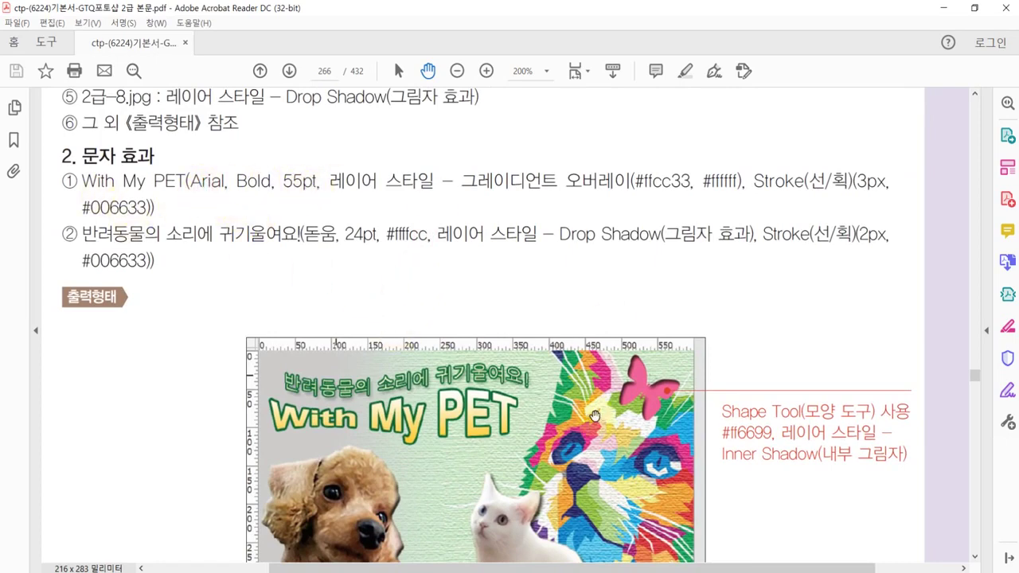
pyautogui.hotkey('alt', 'Tab')
# - Switch to Notepad, copy the line "With My PET" and return to Photoshop
pyautogui.click(676, 570)
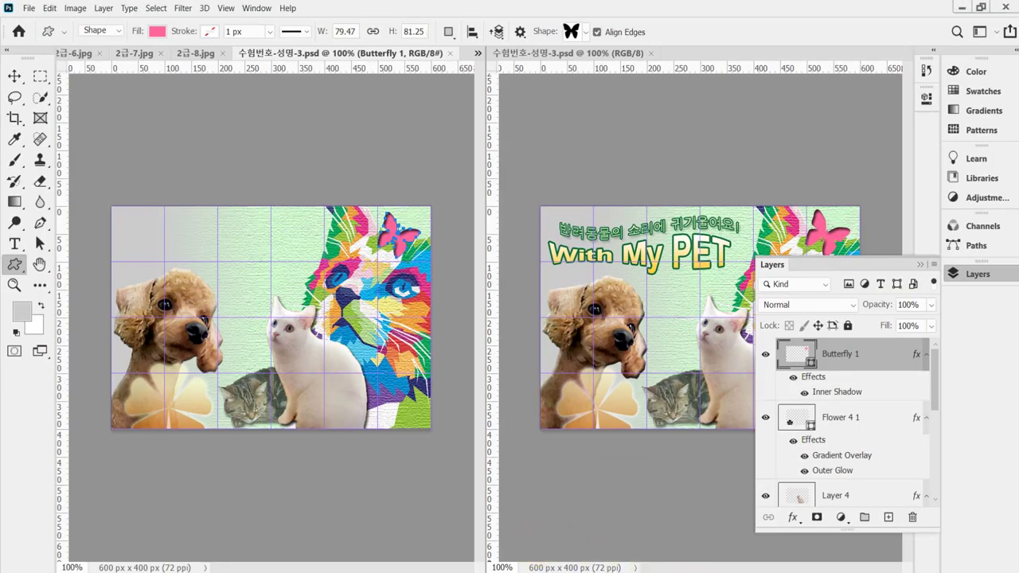
pyautogui.click(677, 511)
pyautogui.hotkey('shift', 'Up')
pyautogui.hotkey('ctrl', 'c')
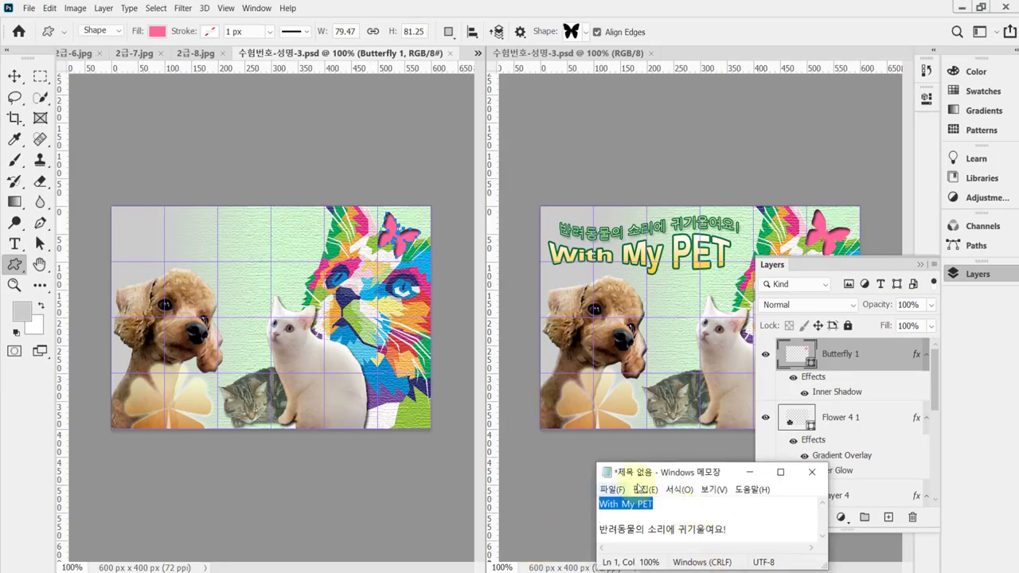
pyautogui.click(330, 20)
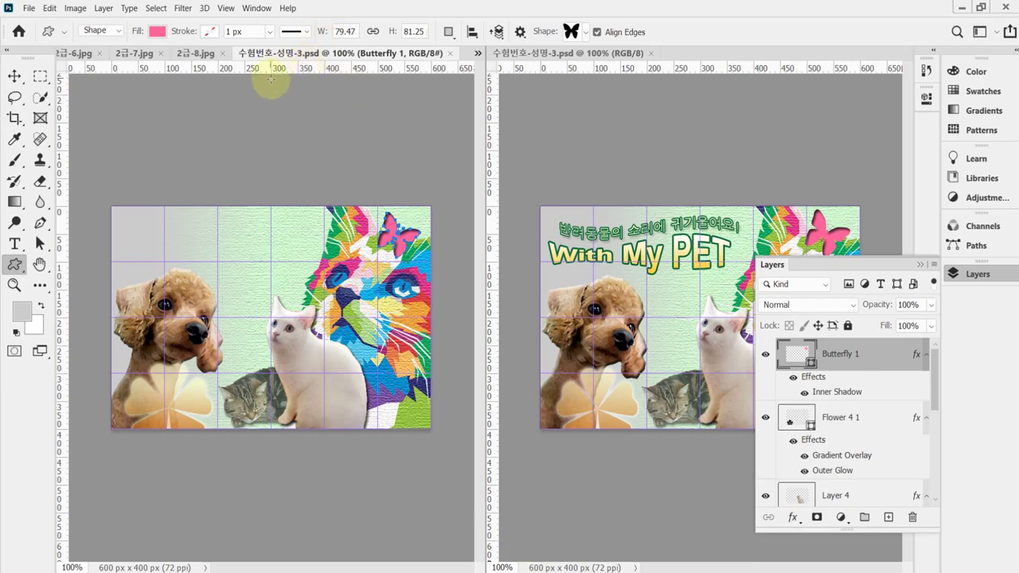
# - Start a horizontal text layer above the dog's head and set its font to Arial Bold
pyautogui.click(15, 245)
pyautogui.moveTo(14, 245); pyautogui.dragTo(97, 250)
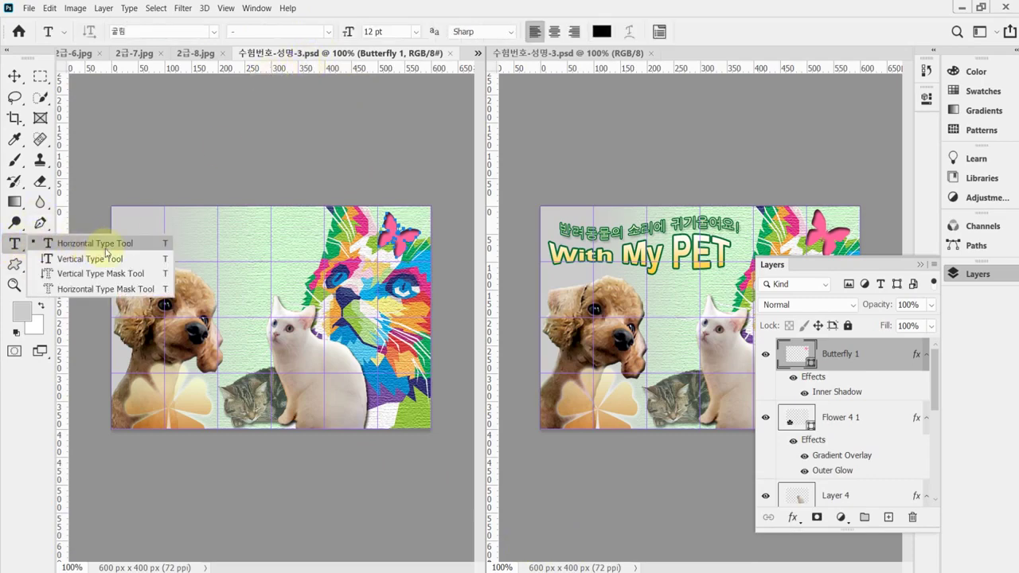
pyautogui.click(109, 247)
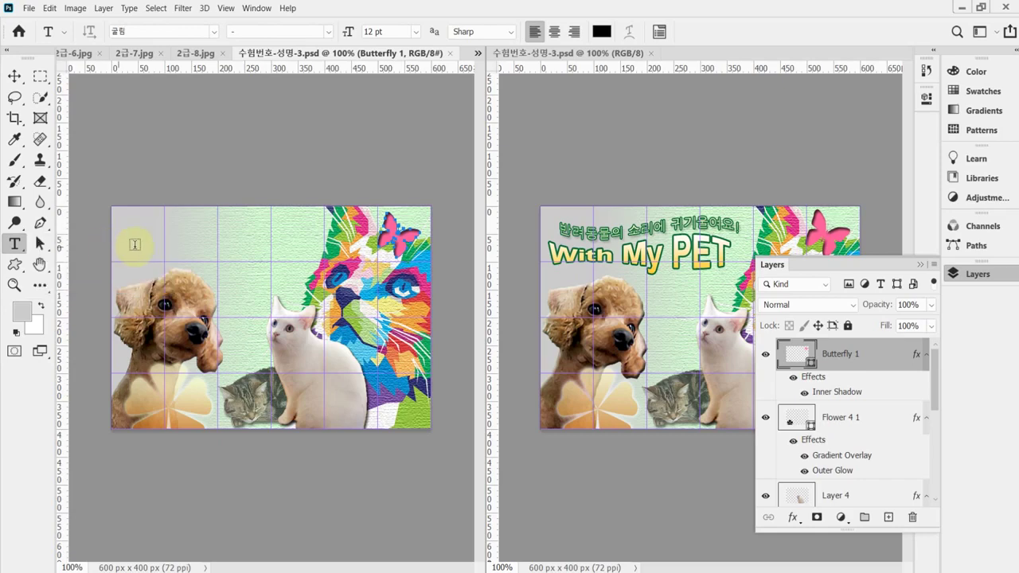
pyautogui.click(129, 252)
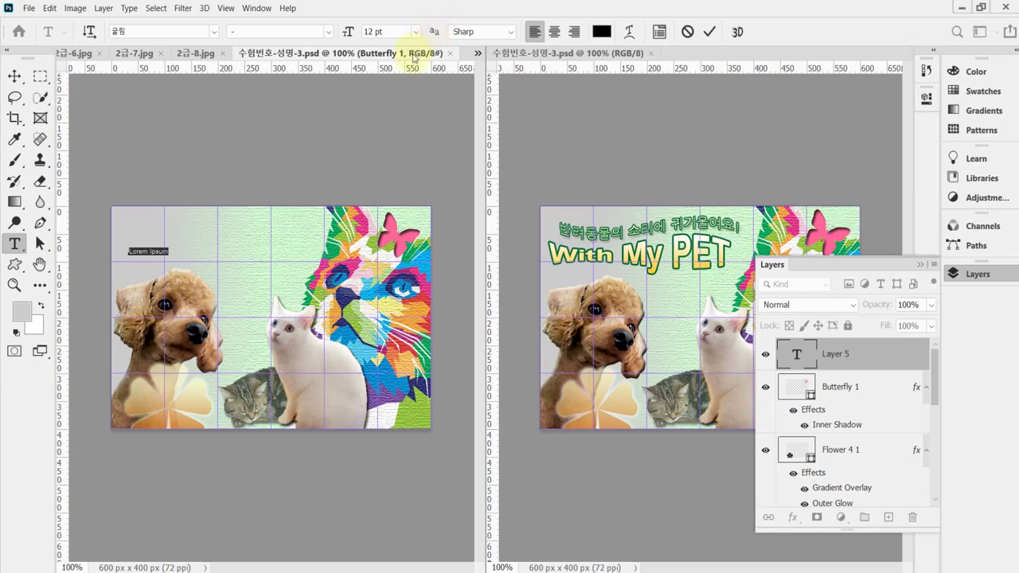
pyautogui.click(149, 32)
pyautogui.write('ari')
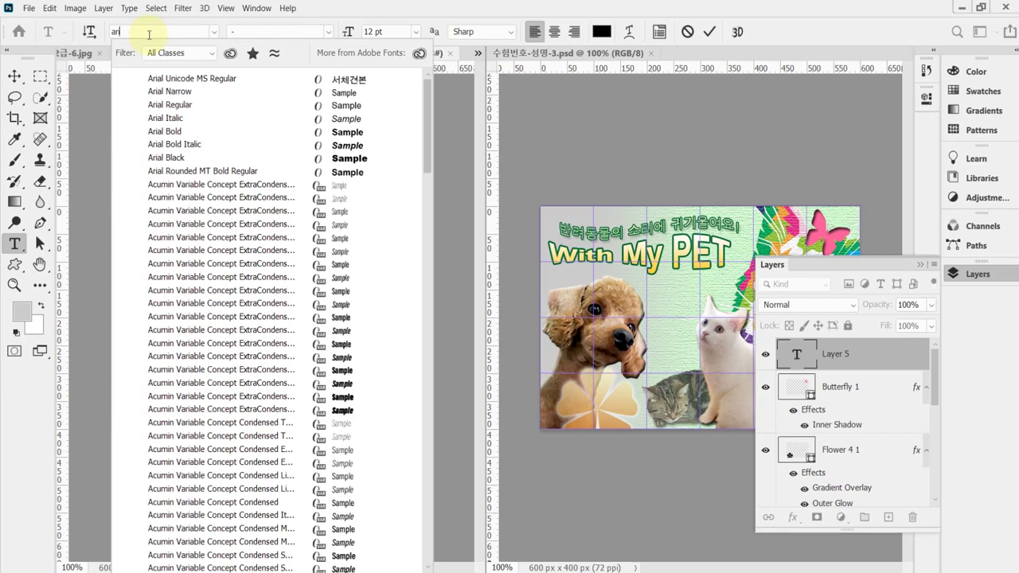
pyautogui.click(195, 133)
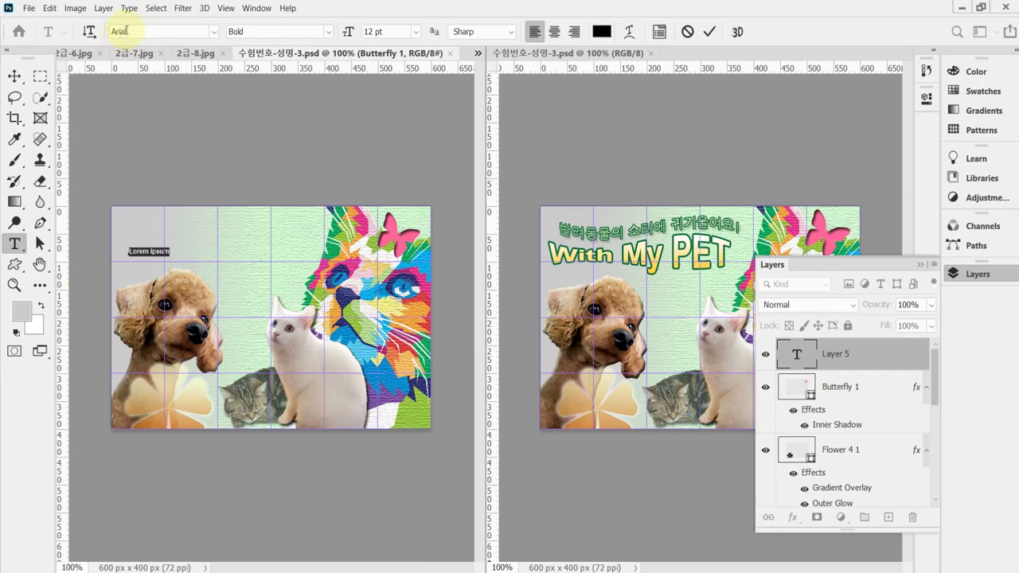
# - Set the text size to 55 pt and replace the placeholder text with the copied "With My PET"
pyautogui.click(386, 32)
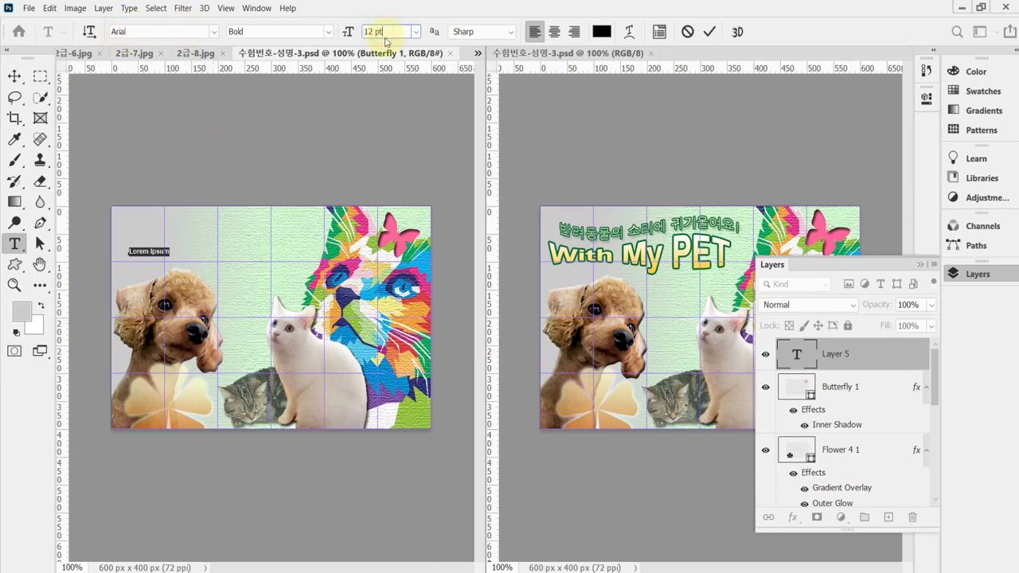
pyautogui.press('Return')
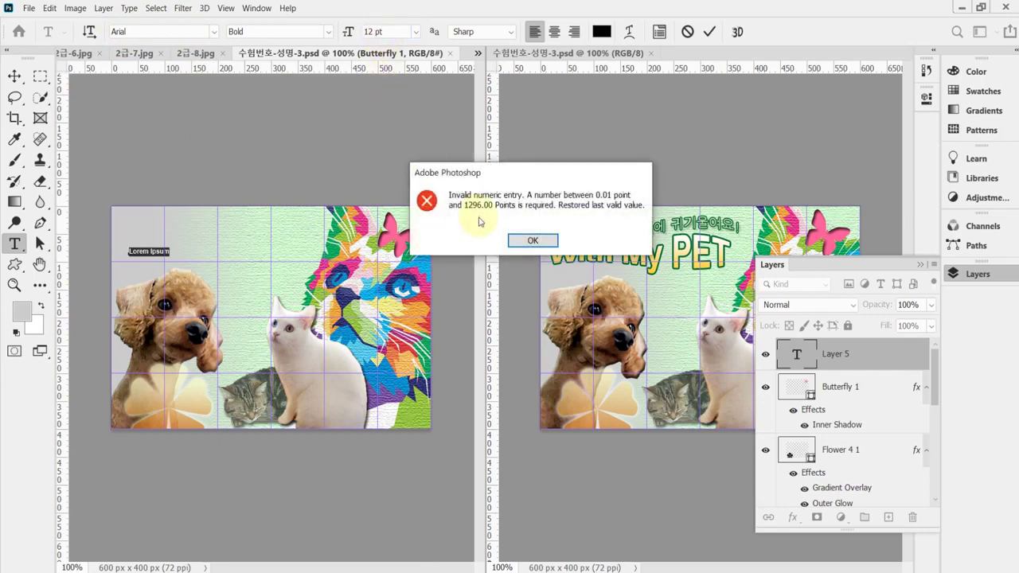
pyautogui.press('Return')
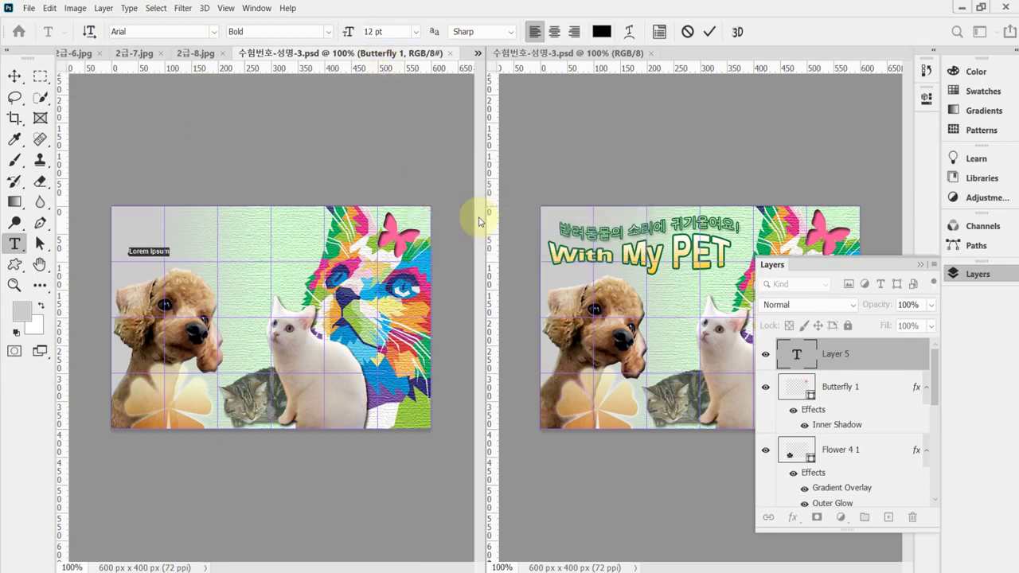
pyautogui.click(373, 30)
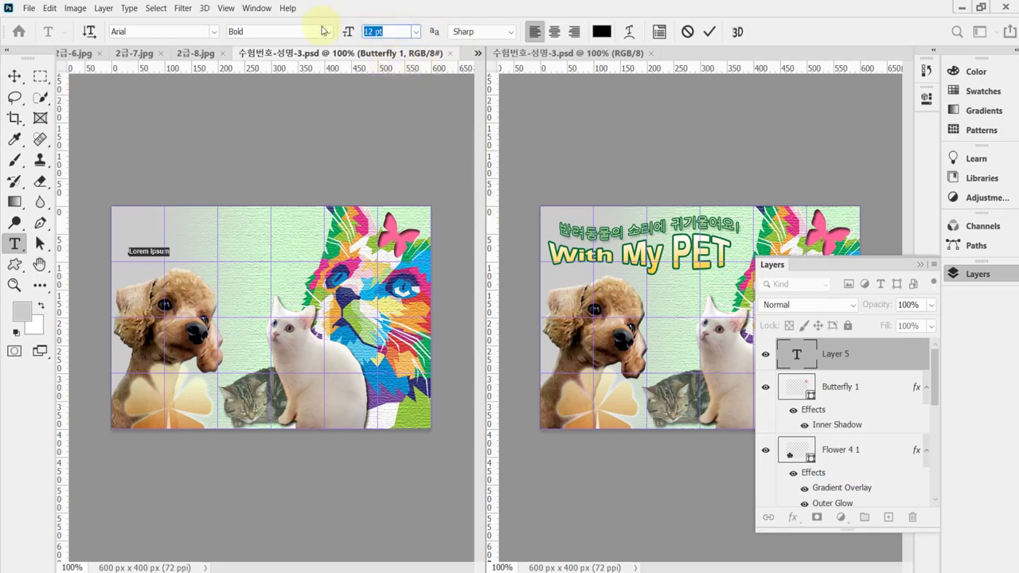
pyautogui.write('55')
pyautogui.press('Return')
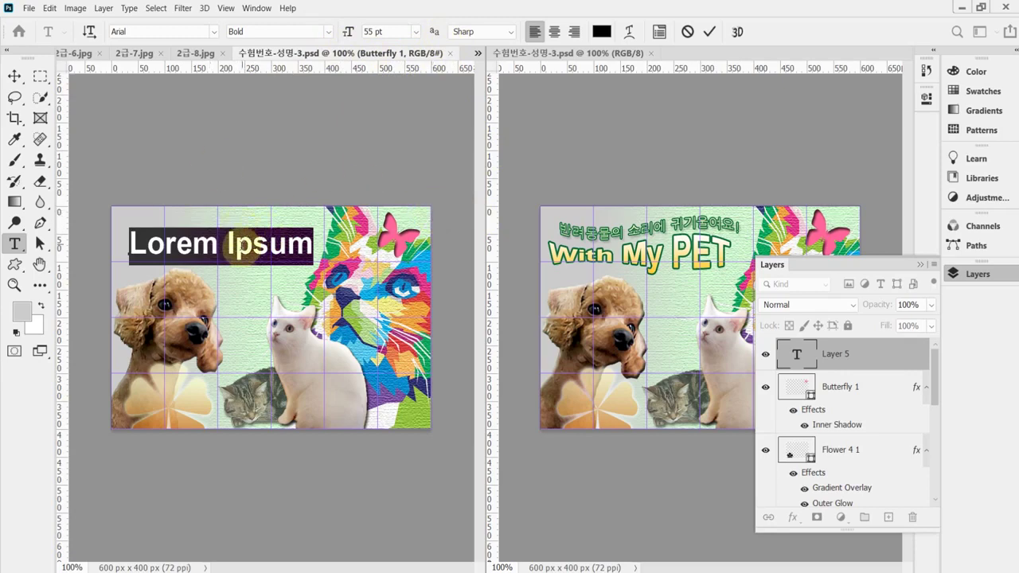
pyautogui.hotkey('ctrl', 'v')
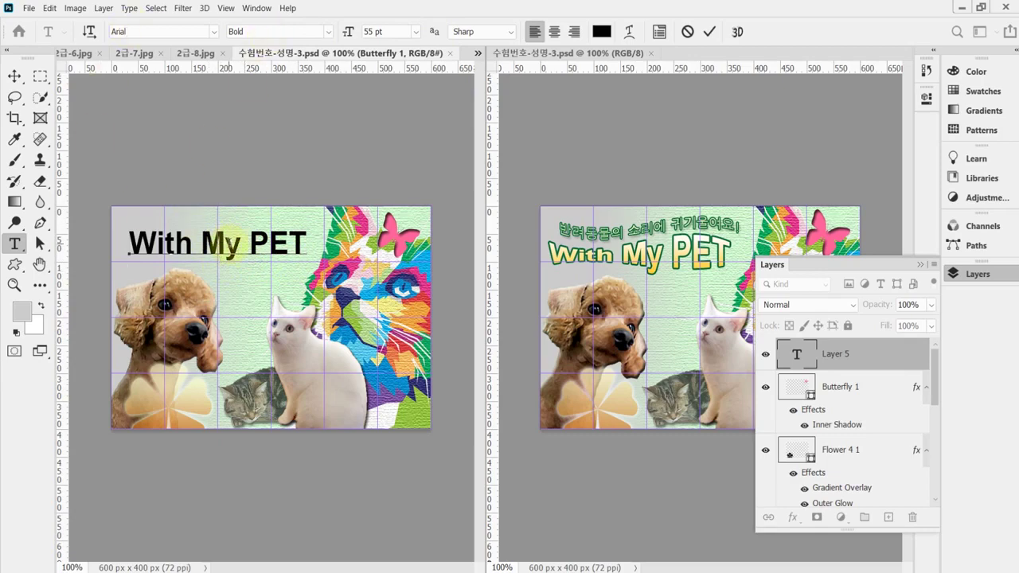
# - Warp the "With My PET" text with the horizontal Fish style and a bend of -45%
pyautogui.tripleClick(224, 244)
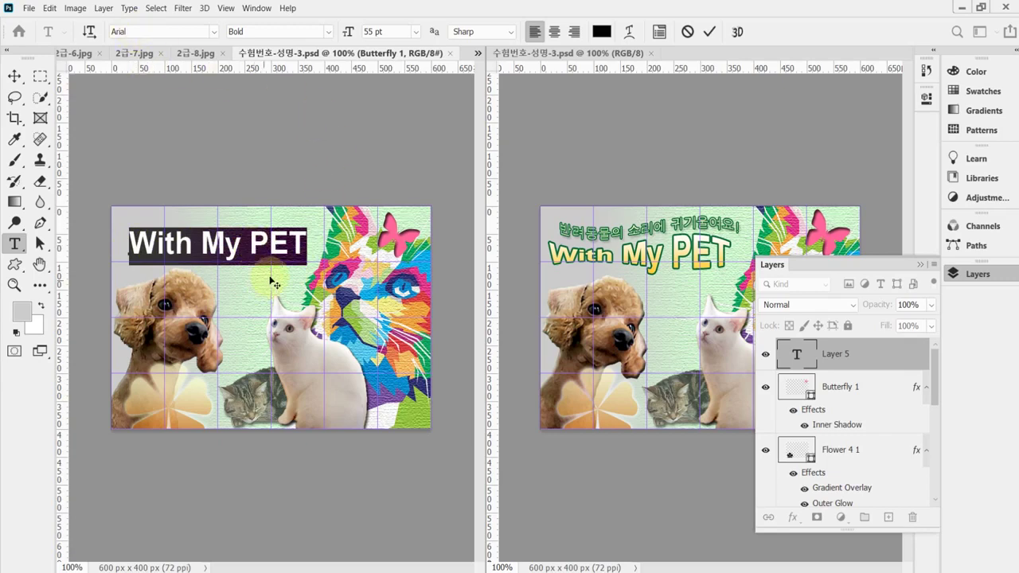
pyautogui.click(628, 34)
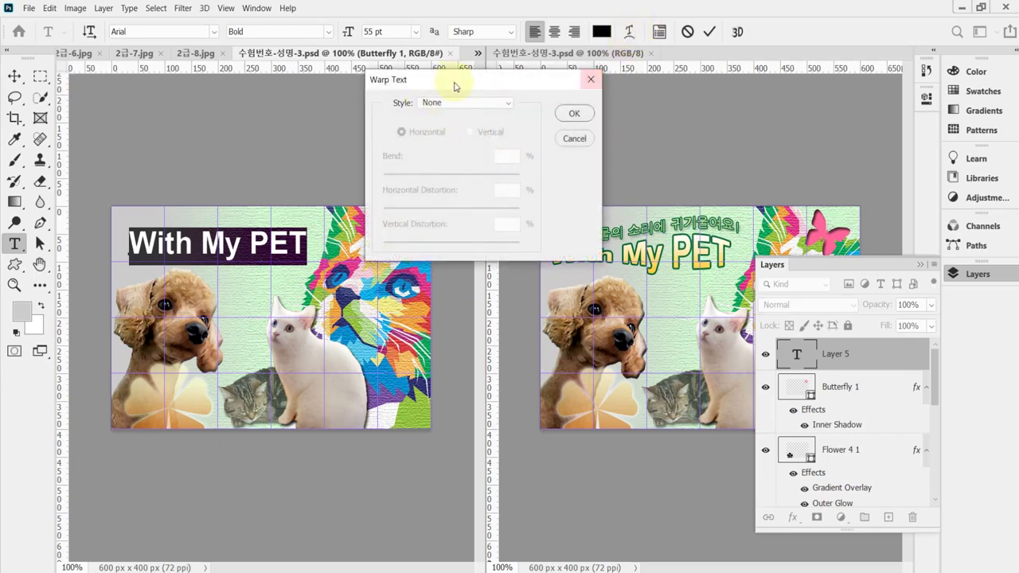
pyautogui.moveTo(456, 86); pyautogui.dragTo(519, 96)
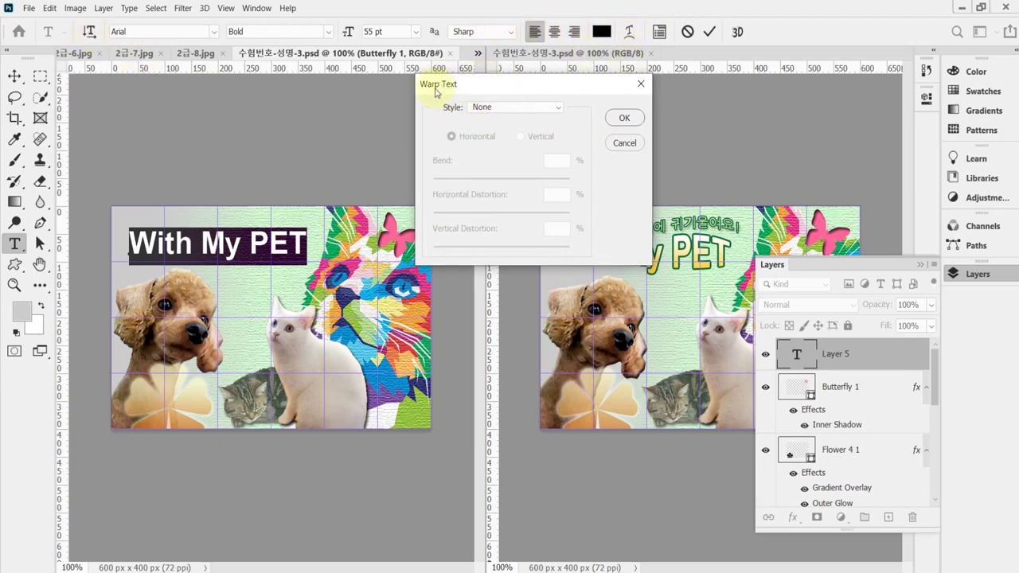
pyautogui.click(521, 109)
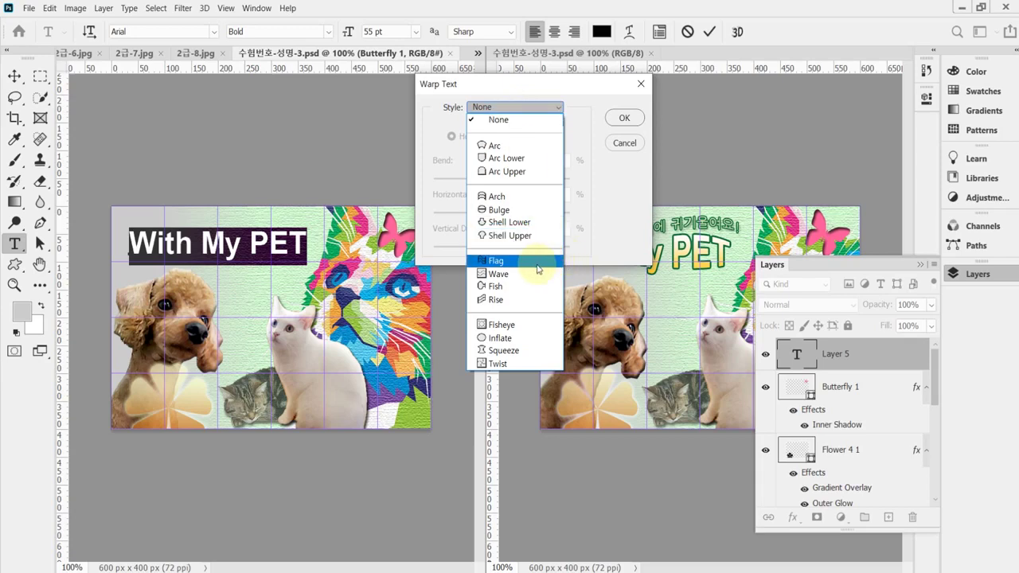
pyautogui.click(550, 286)
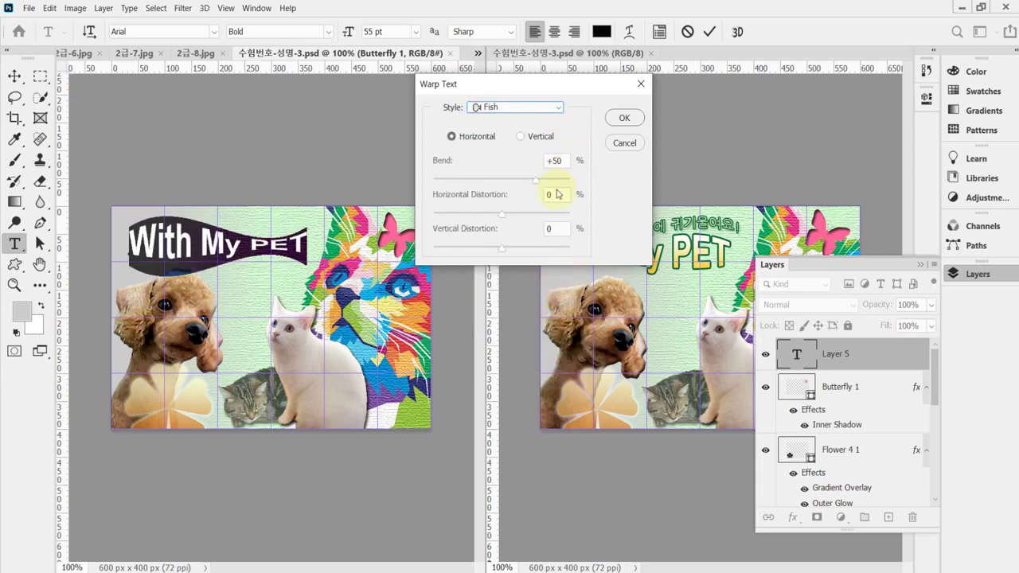
pyautogui.click(569, 160)
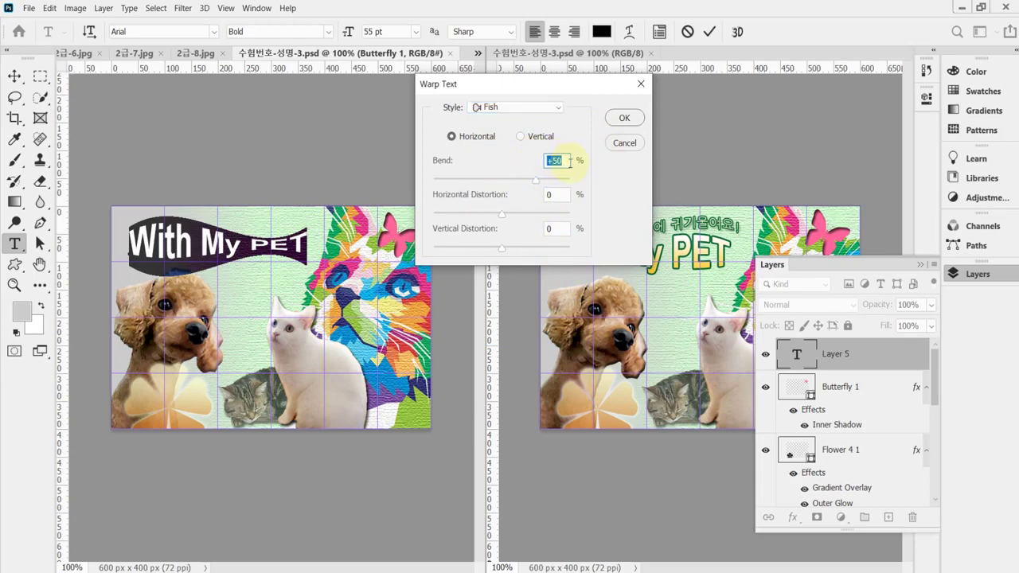
pyautogui.moveTo(532, 92); pyautogui.dragTo(435, 79)
pyautogui.click(387, 170)
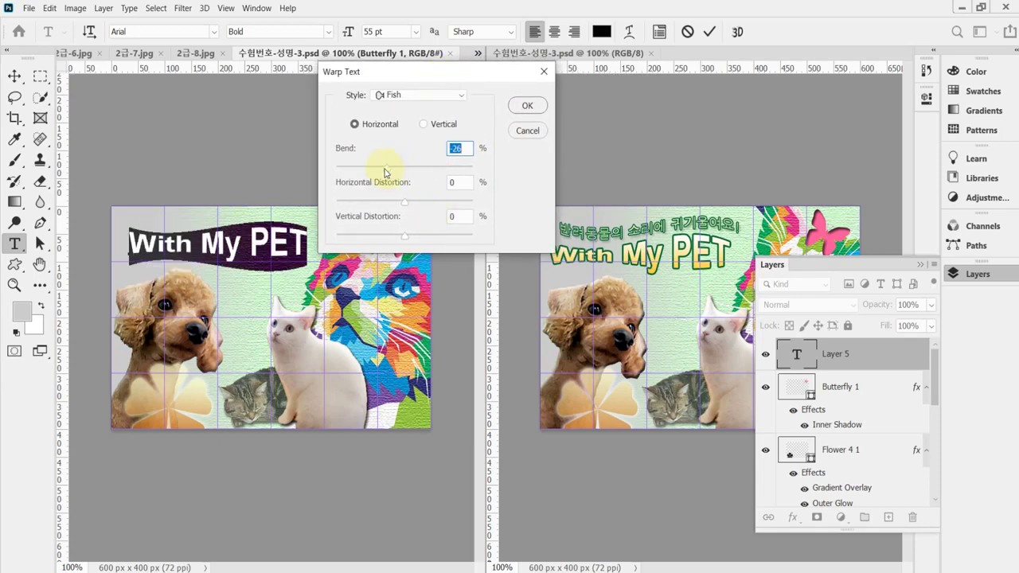
pyautogui.write('-45')
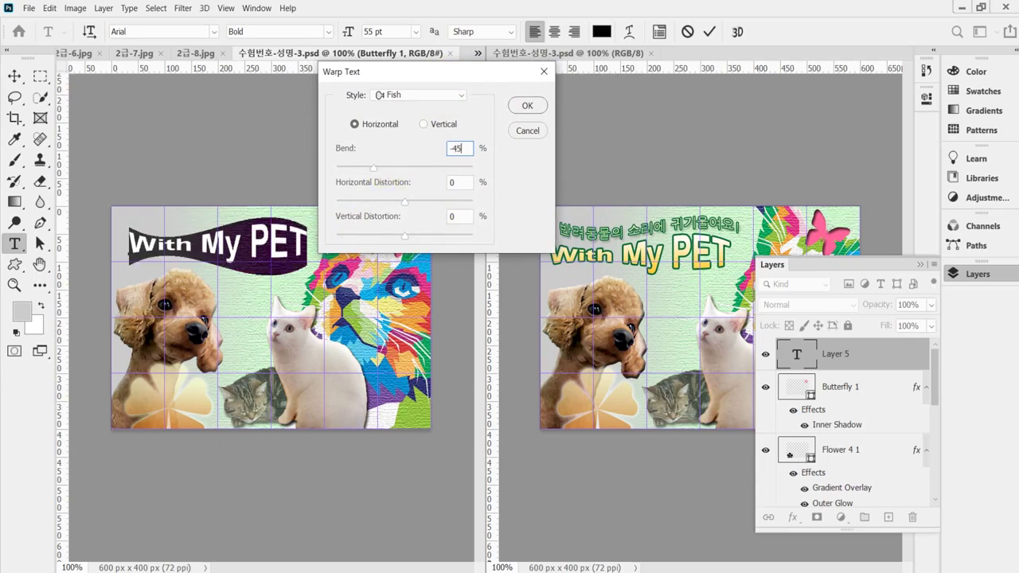
pyautogui.click(516, 112)
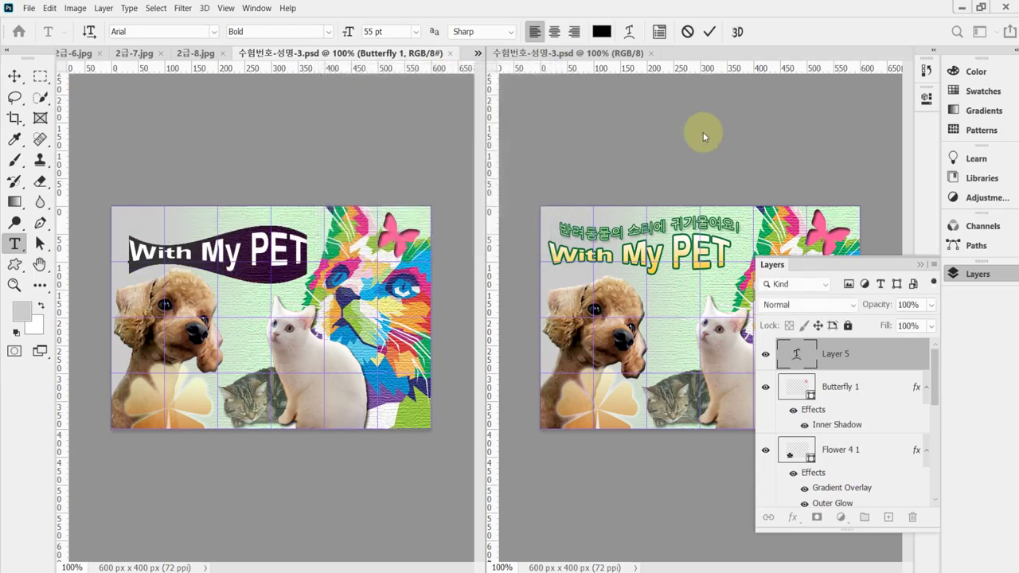
# - Commit the warped title and add a 3 px stroke to it in green #063
pyautogui.click(791, 522)
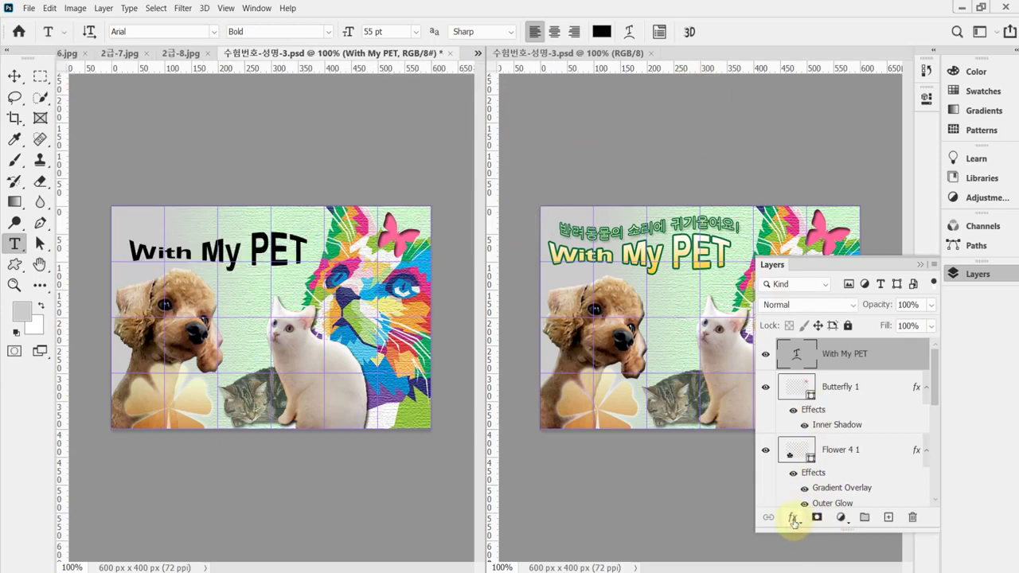
pyautogui.click(793, 520)
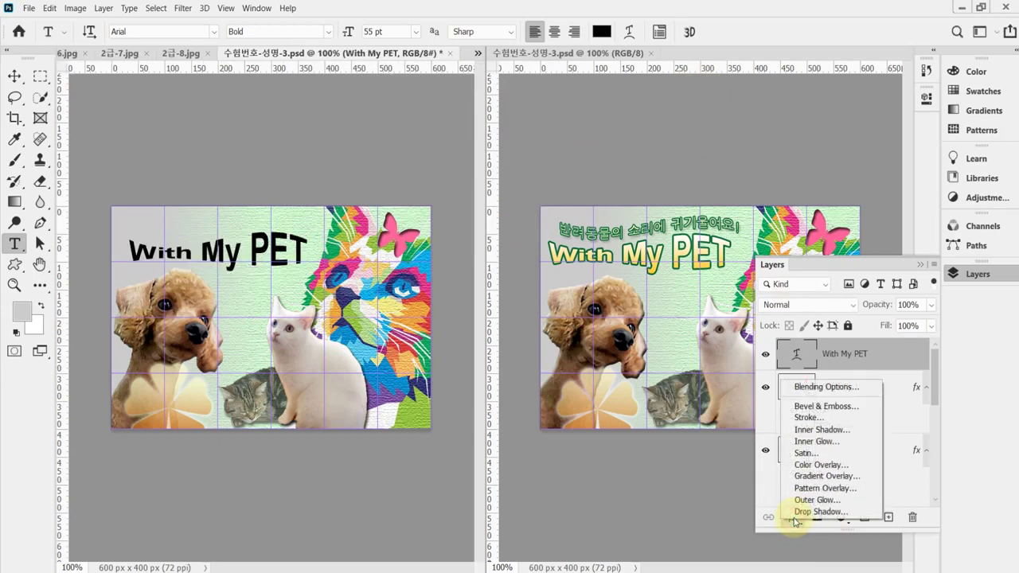
pyautogui.click(830, 419)
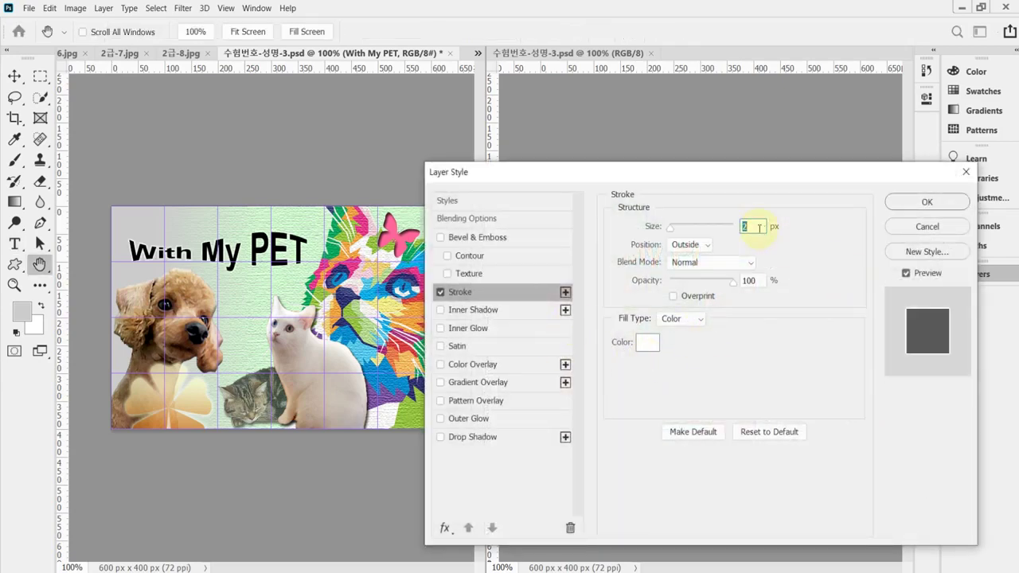
pyautogui.write('3')
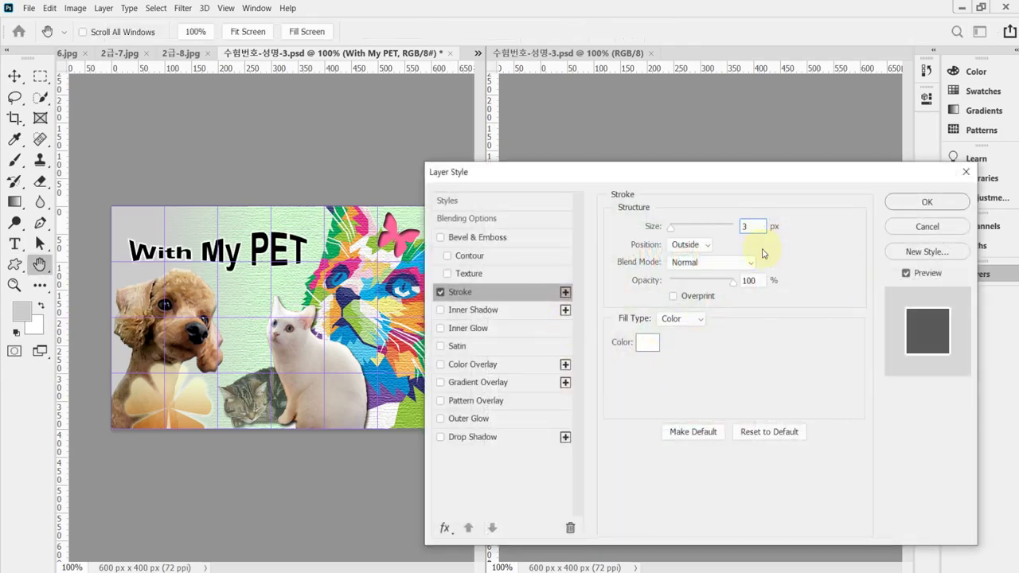
pyautogui.click(648, 342)
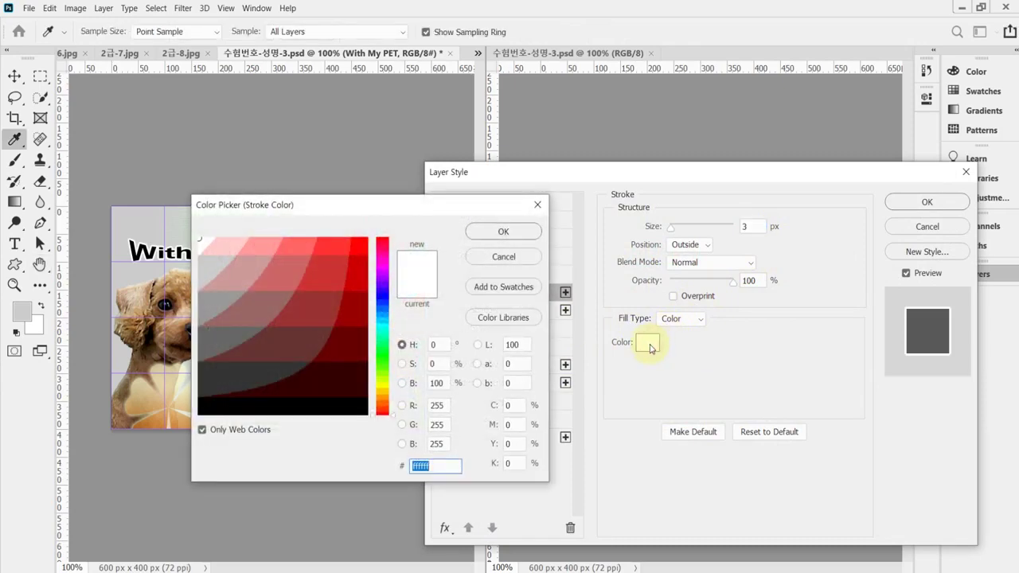
pyautogui.write('063')
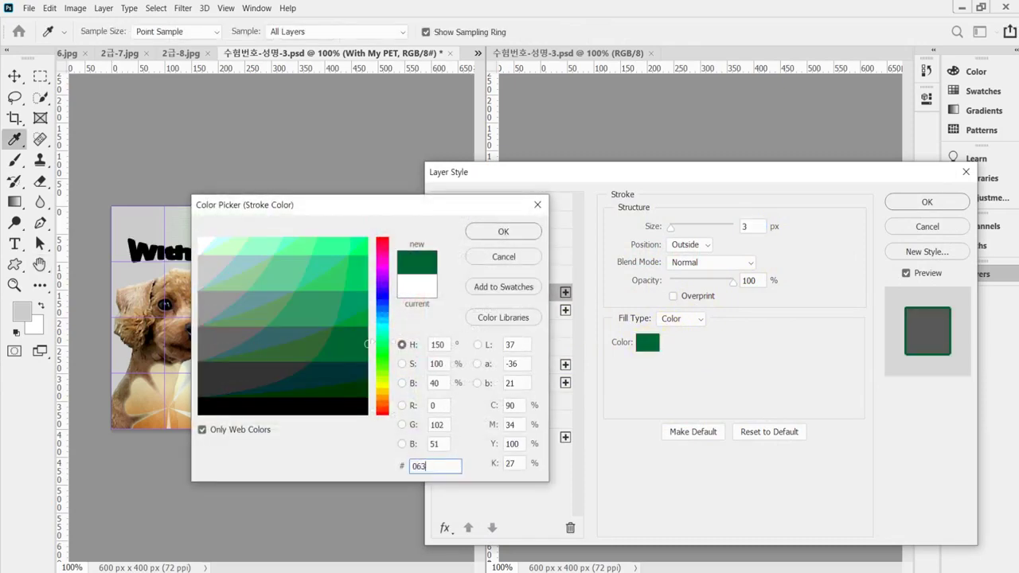
pyautogui.click(526, 238)
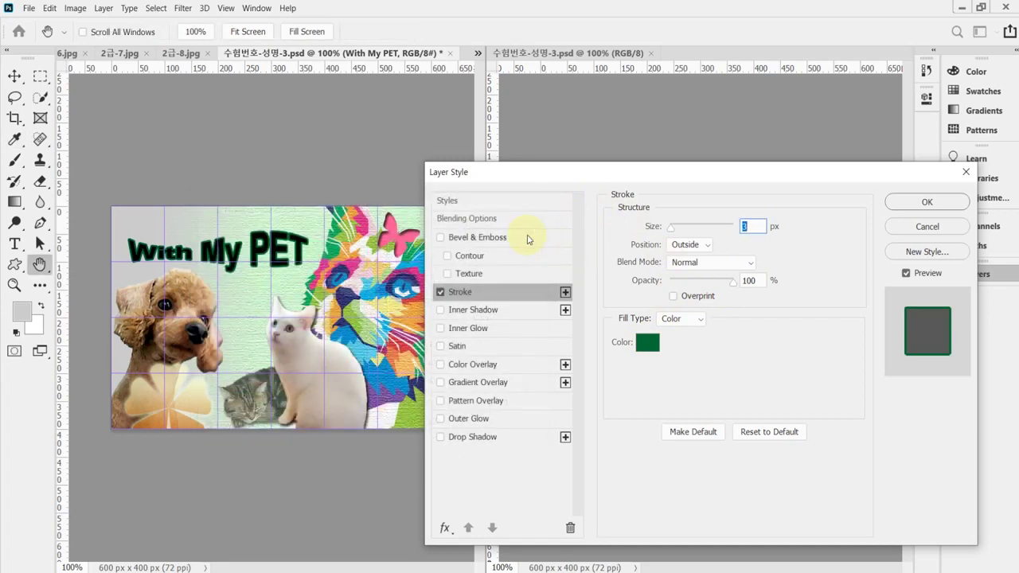
# - Add a Gradient Overlay to the title and set the gradient's starting color stop to #fc3
pyautogui.click(501, 382)
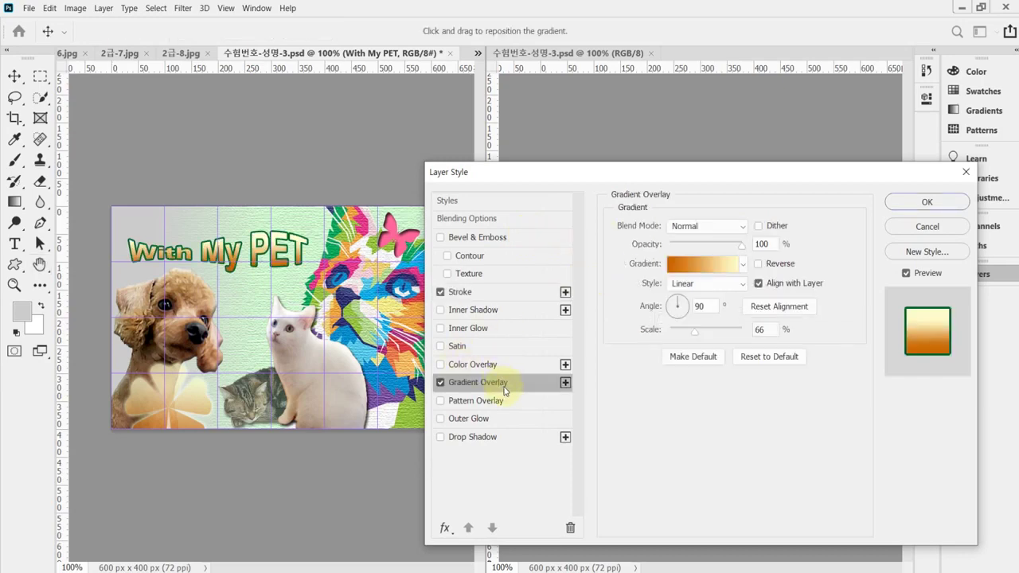
pyautogui.click(716, 269)
pyautogui.click(482, 404)
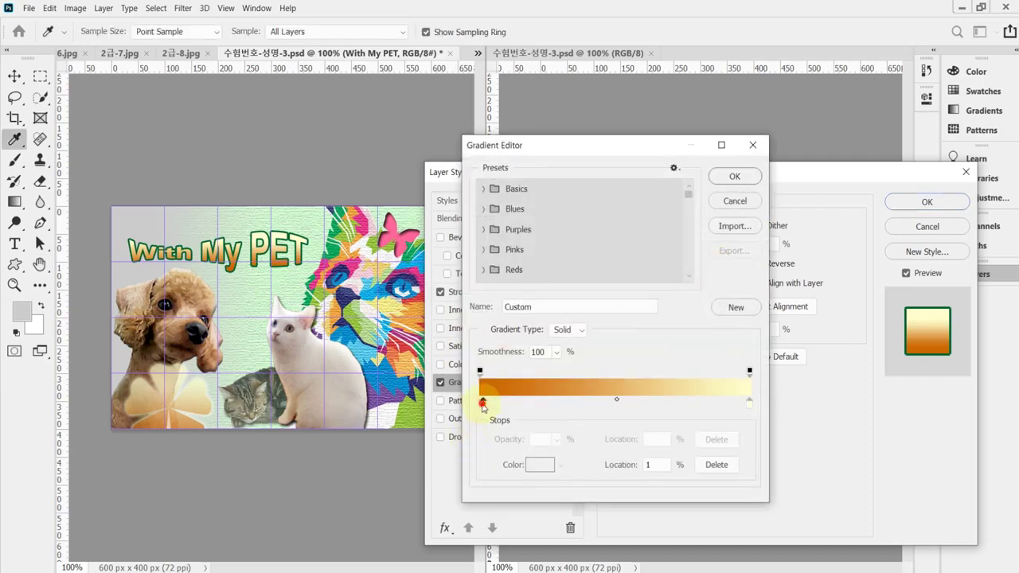
pyautogui.doubleClick(483, 405)
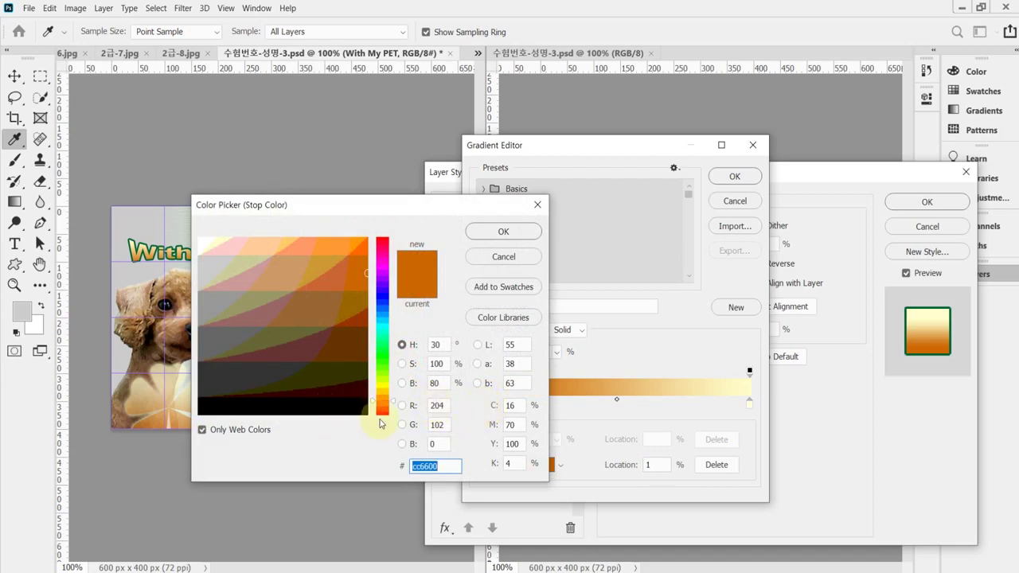
pyautogui.write('fc3')
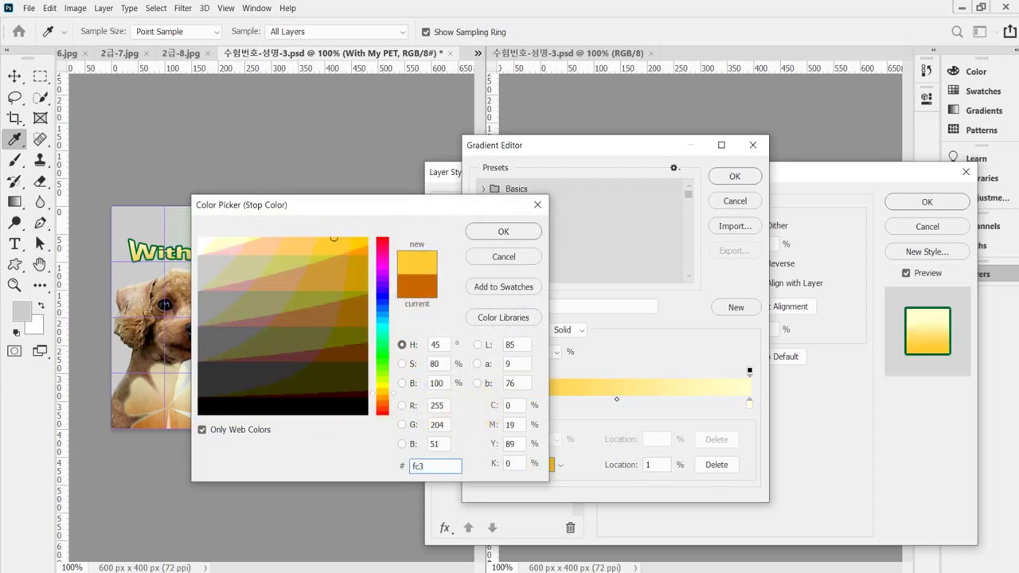
pyautogui.press('Return')
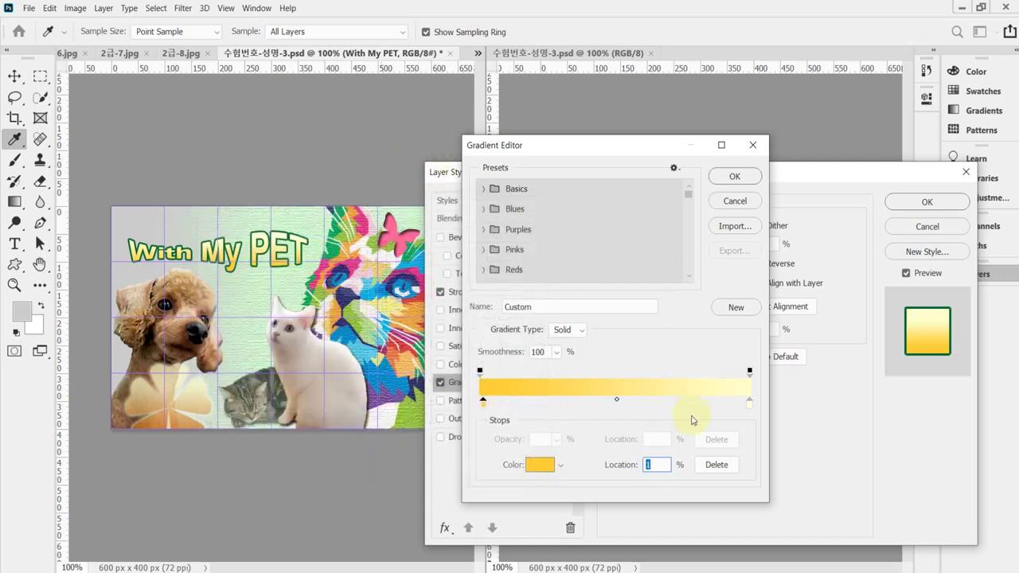
# - Set the title gradient's ending color stop to white #ffffff and apply the layer style
pyautogui.click(749, 403)
pyautogui.doubleClick(749, 403)
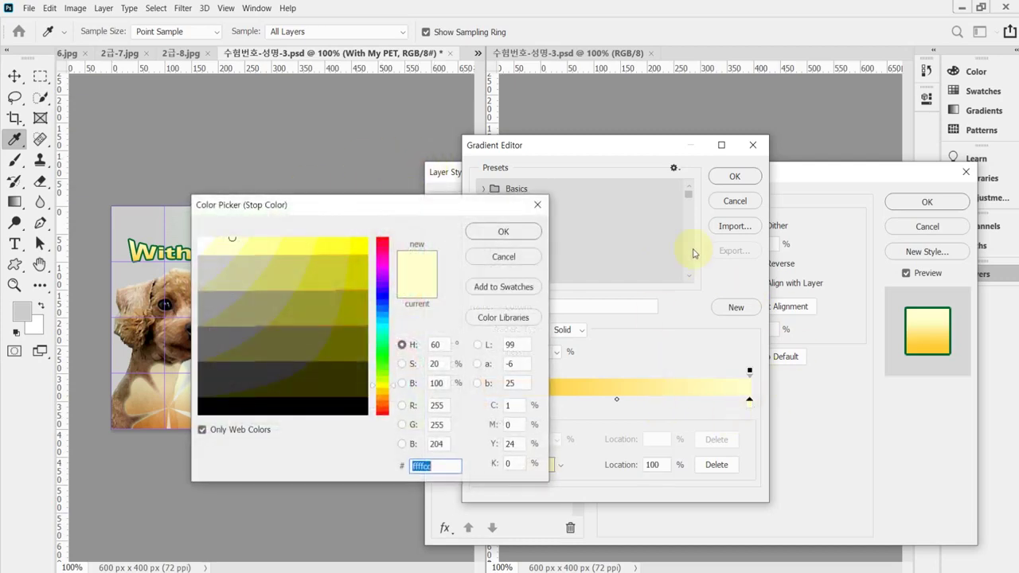
pyautogui.moveTo(232, 239); pyautogui.dragTo(195, 234)
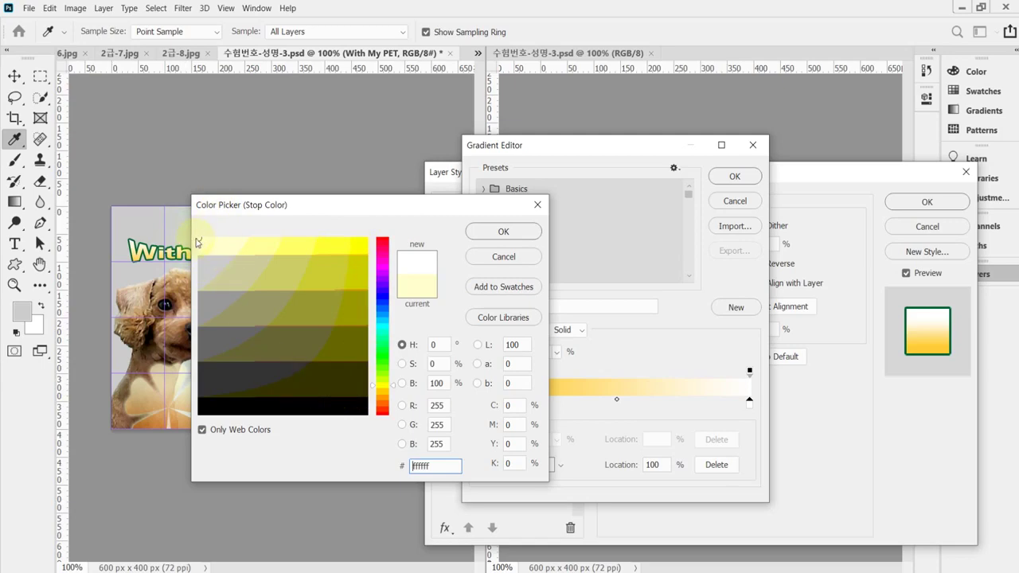
pyautogui.click(504, 233)
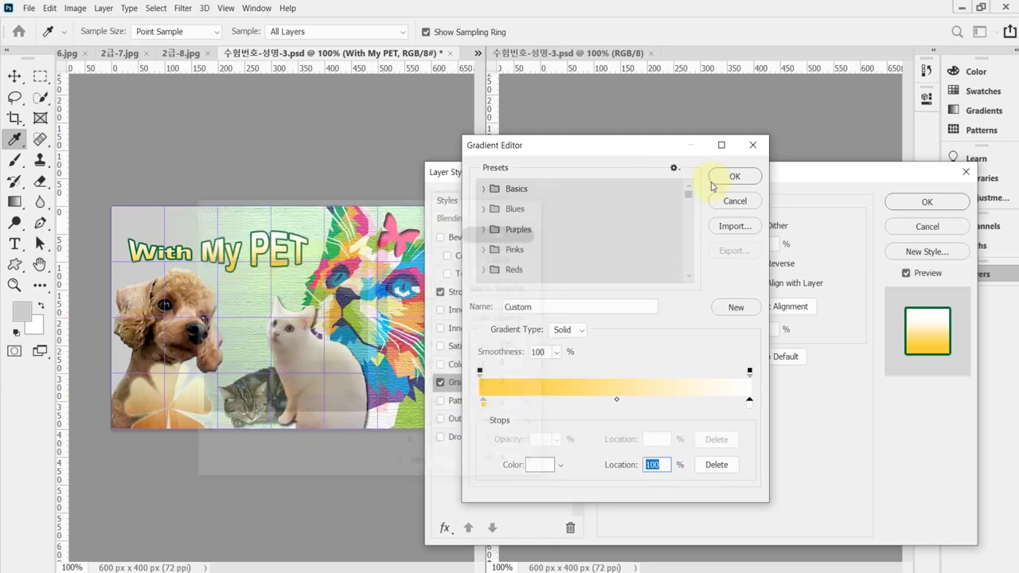
pyautogui.click(733, 179)
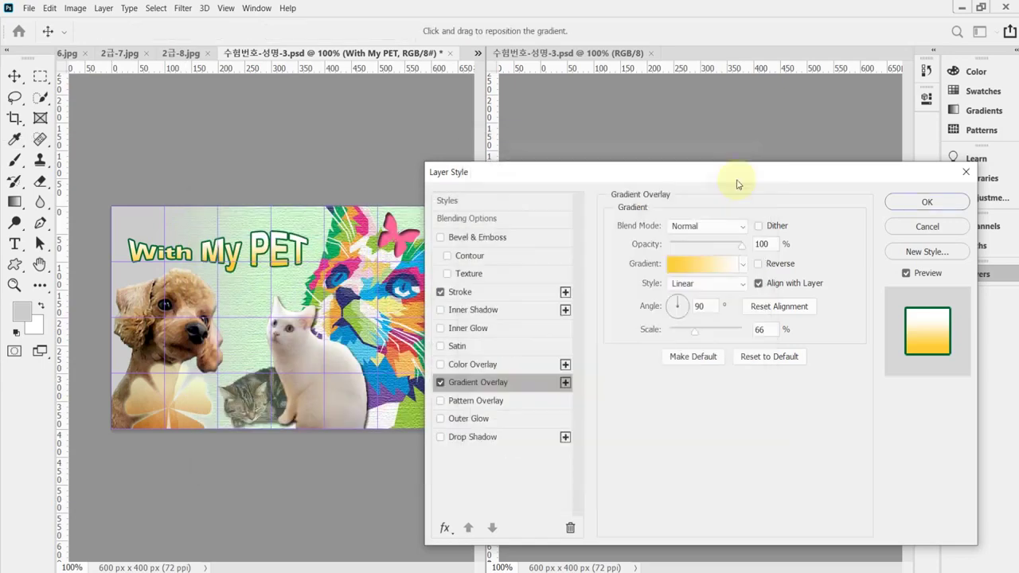
pyautogui.moveTo(740, 183); pyautogui.dragTo(728, 327)
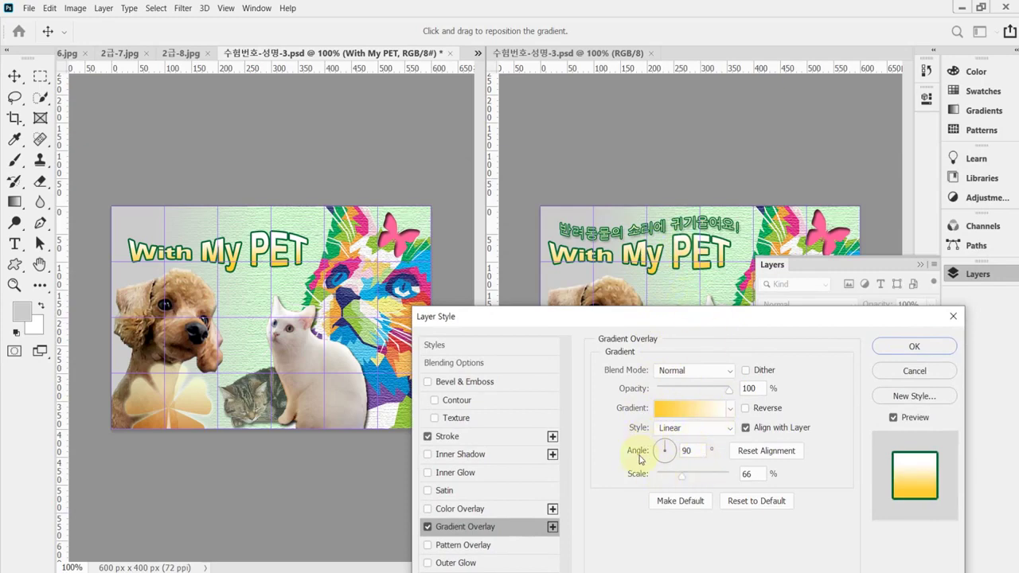
pyautogui.click(893, 356)
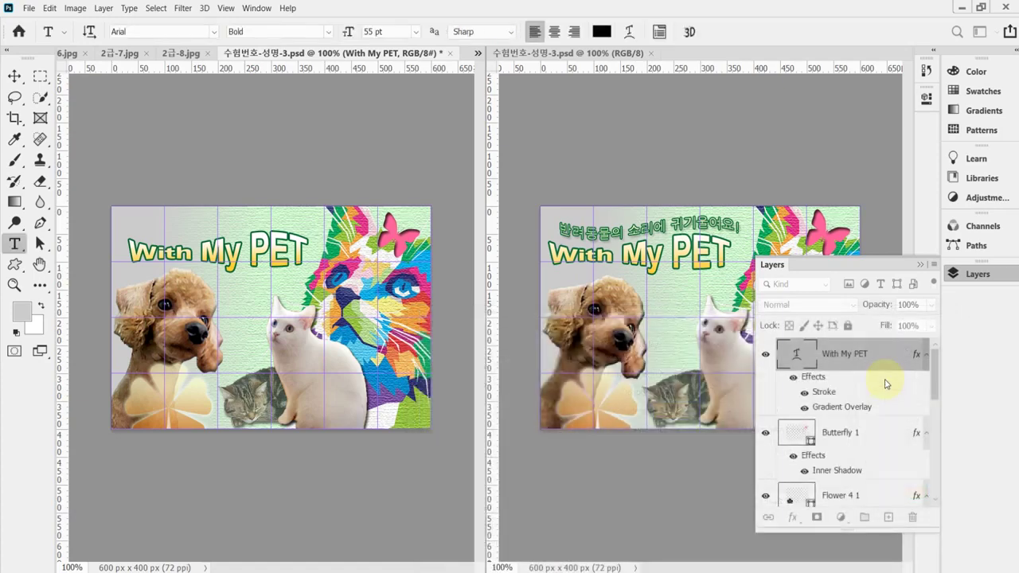
# - Copy the line "반려동물의 소리에 귀기울여요!" in Notepad, return to Photoshop and start a horizontal text layer above the title
pyautogui.hotkey('alt', 'Tab')
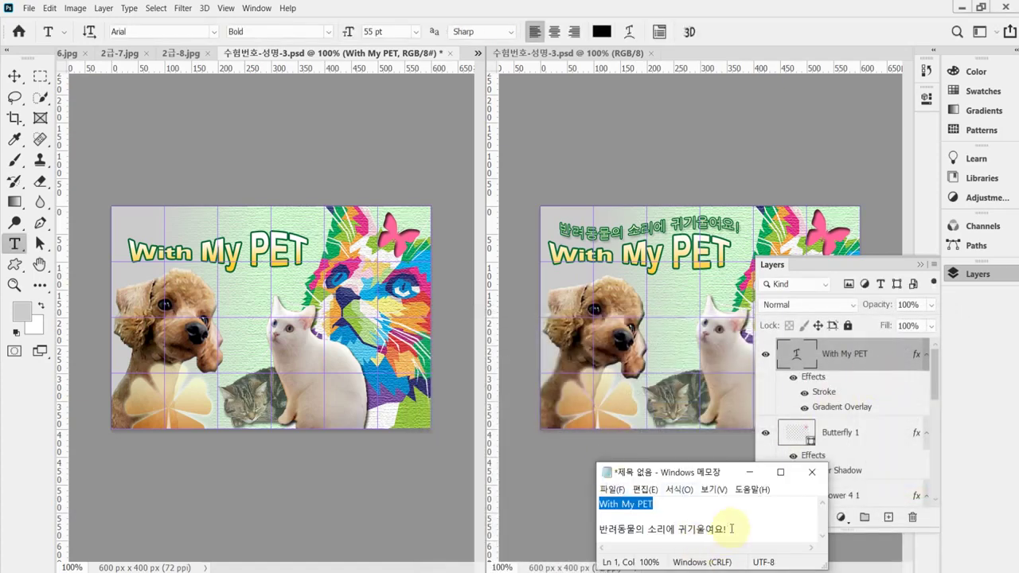
pyautogui.moveTo(727, 530); pyautogui.dragTo(598, 529)
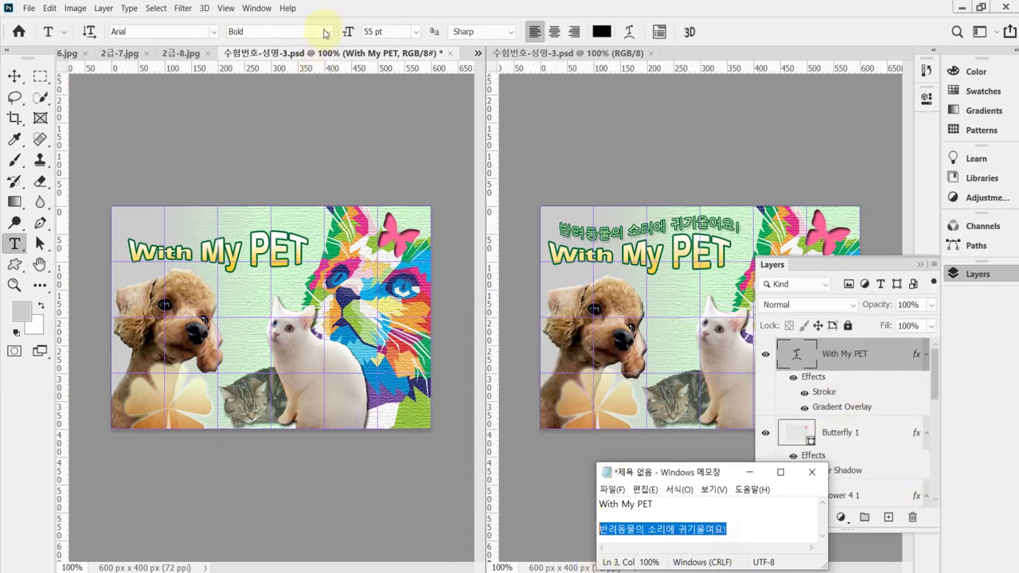
pyautogui.click(333, 17)
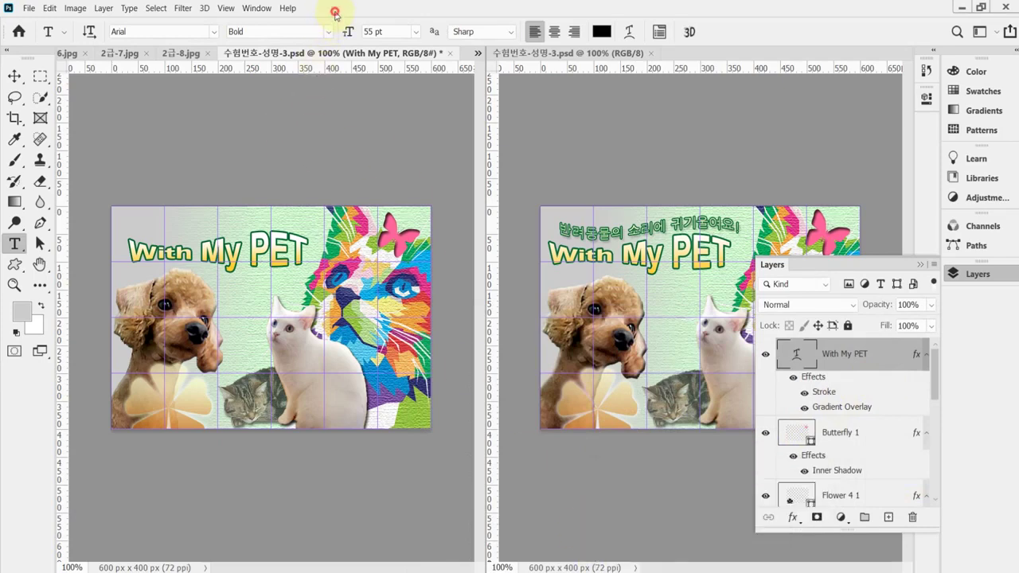
pyautogui.click(126, 226)
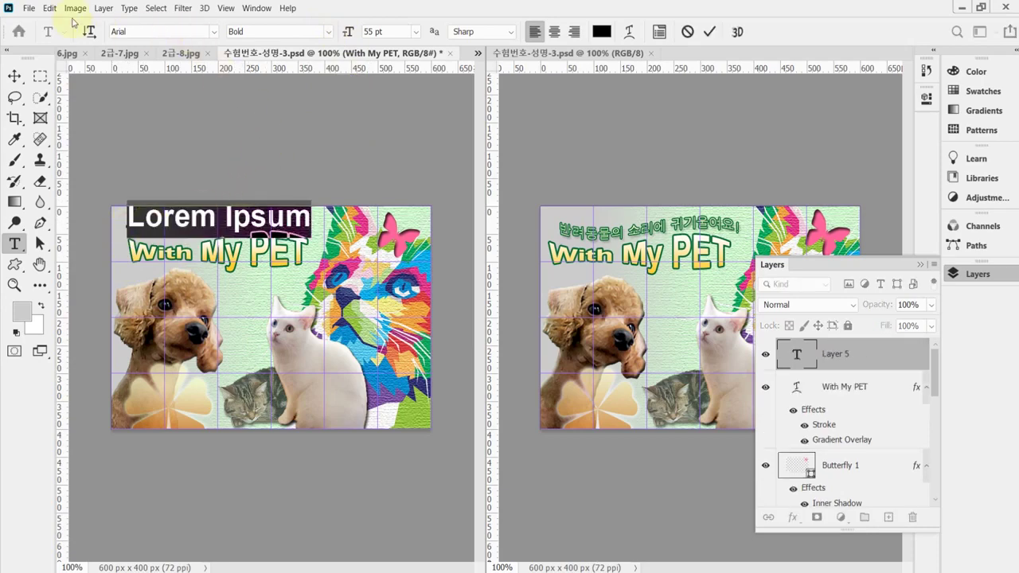
# - Try the 돋움 font on the new layer's placeholder text
pyautogui.click(214, 33)
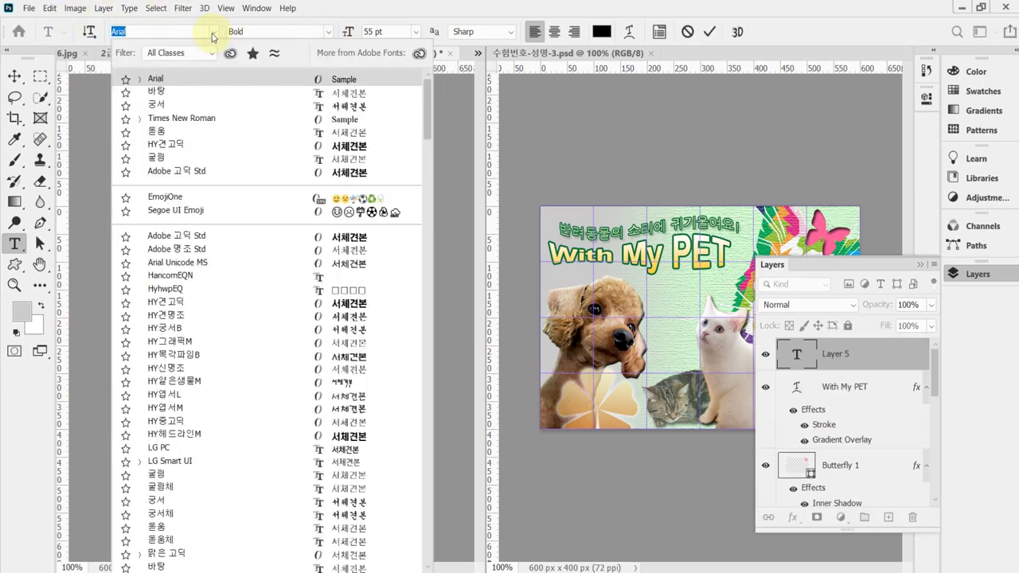
pyautogui.click(165, 134)
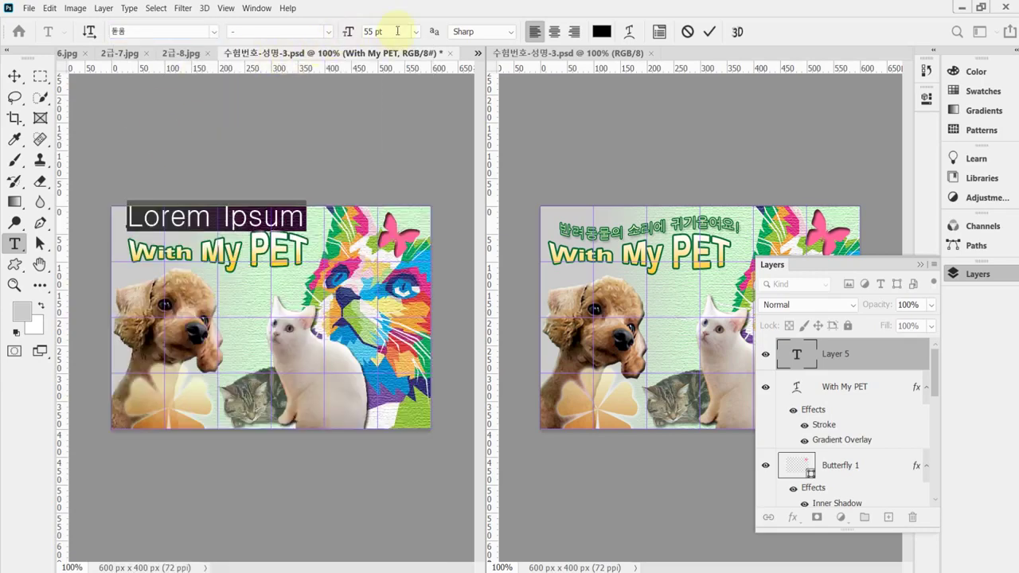
pyautogui.click(214, 35)
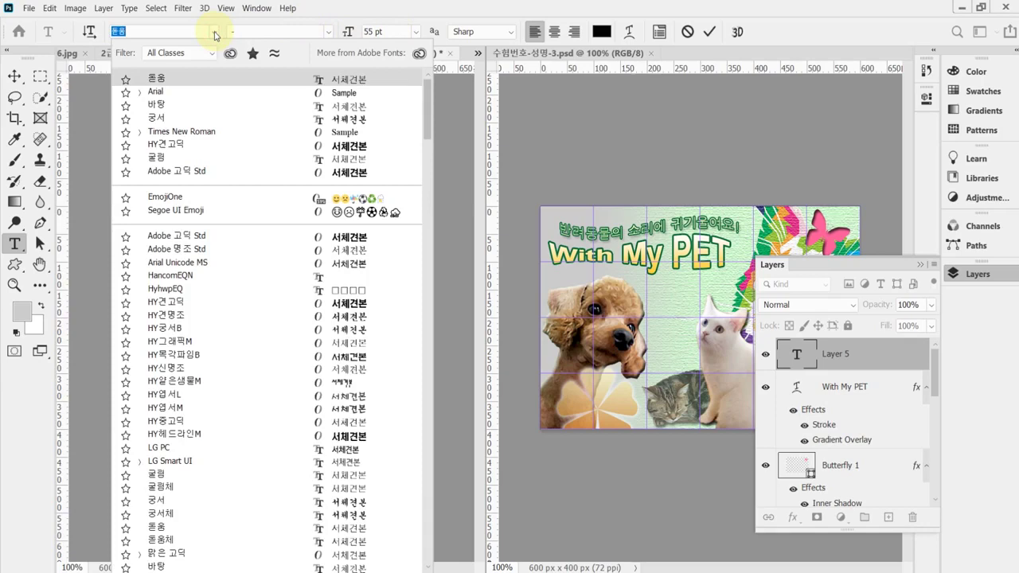
pyautogui.press('Escape')
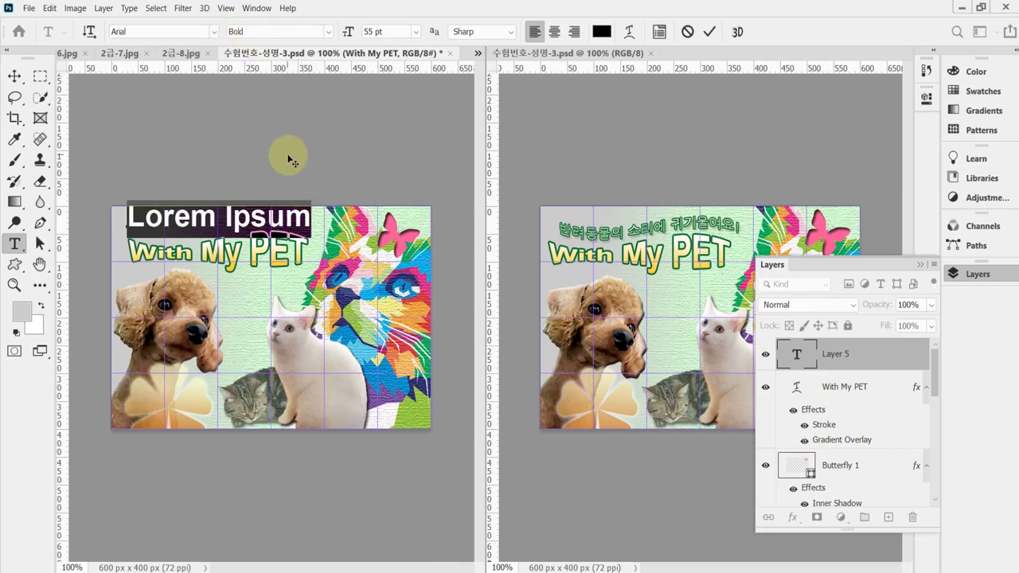
# - Set the new text layer's font size to 24 pt and its anti-aliasing to Strong
pyautogui.click(388, 31)
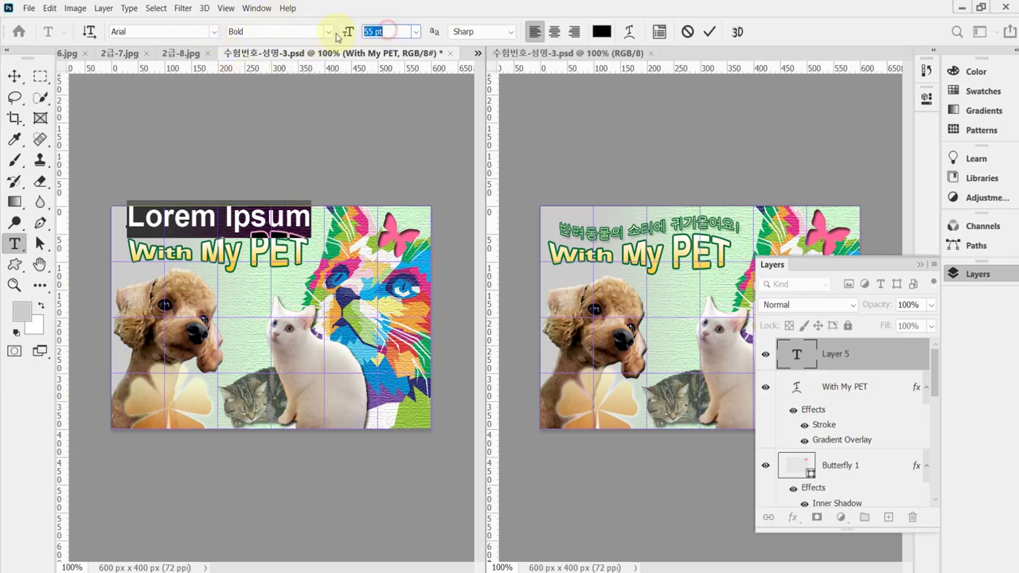
pyautogui.write('24')
pyautogui.press('Return')
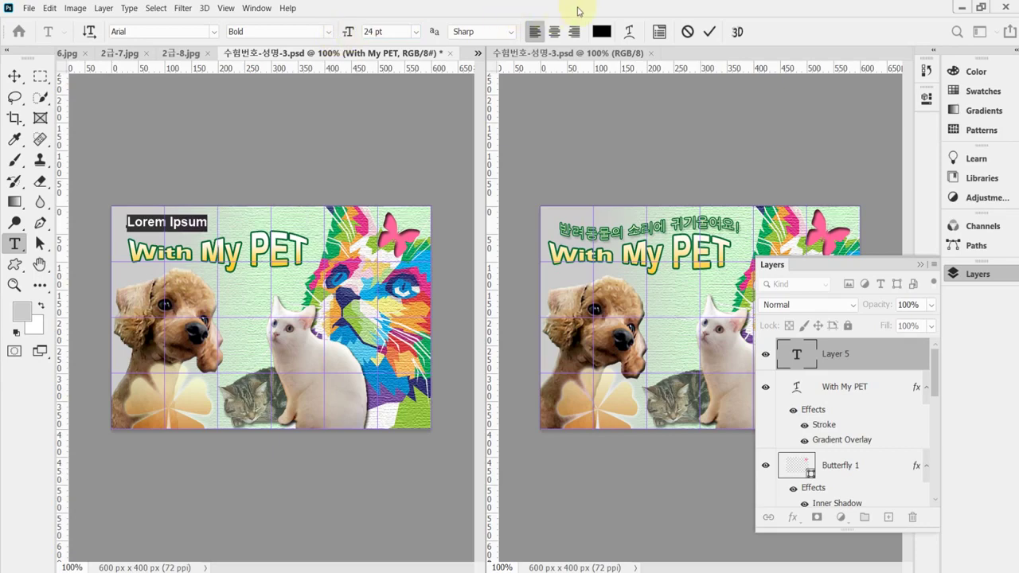
pyautogui.click(510, 32)
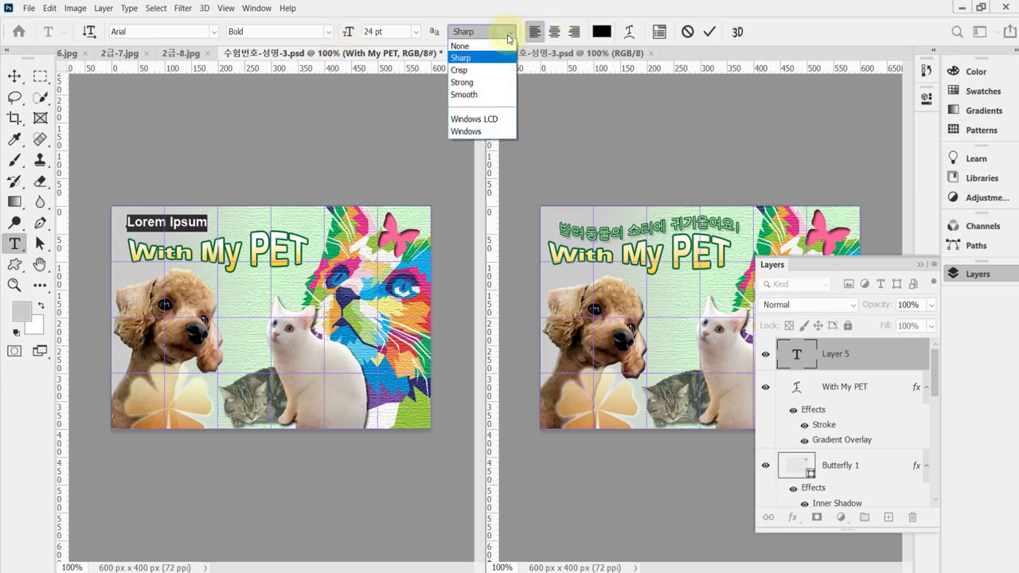
pyautogui.click(493, 84)
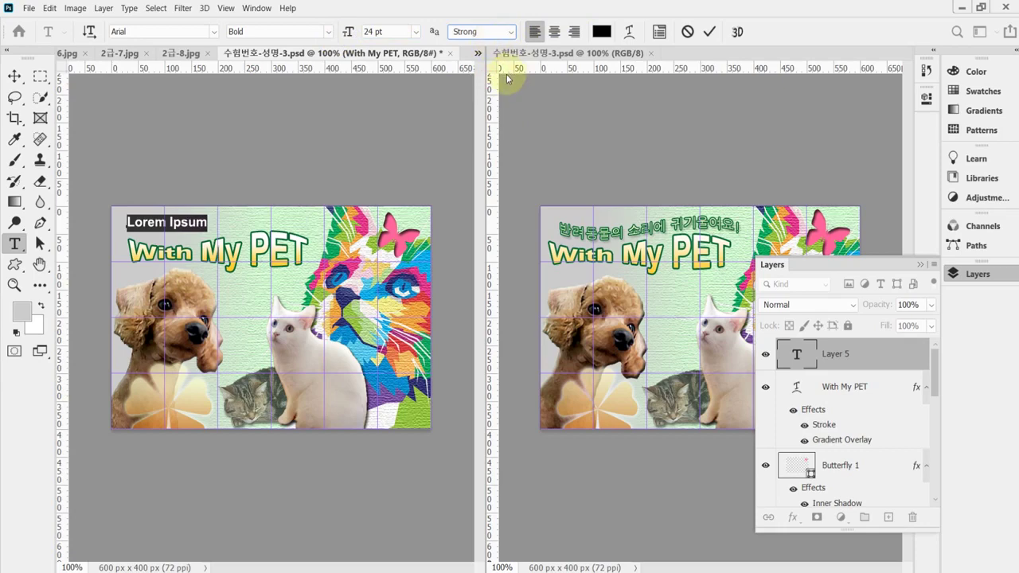
# - Set the new text layer's color to #ffc
pyautogui.click(601, 31)
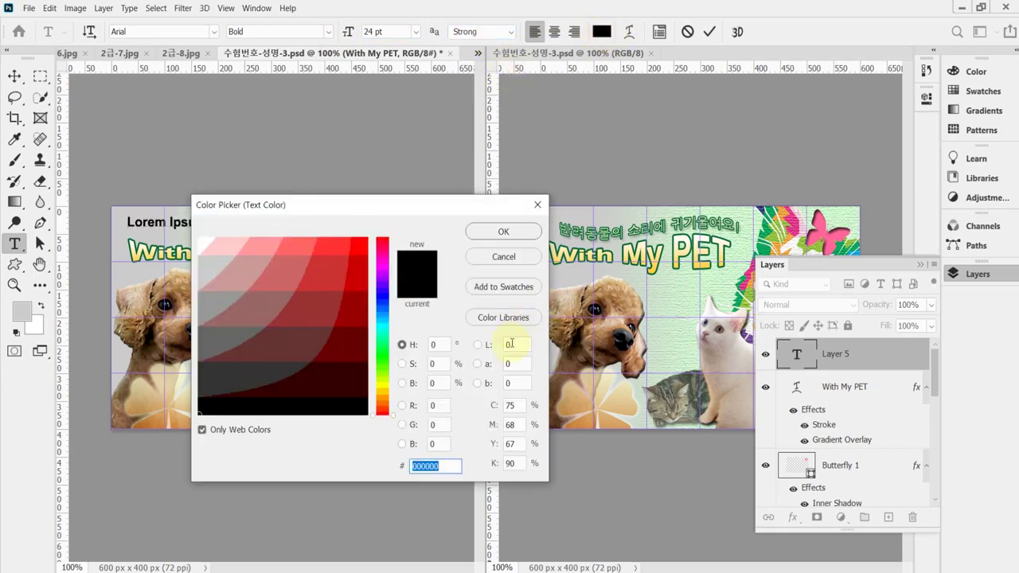
pyautogui.write('ff')
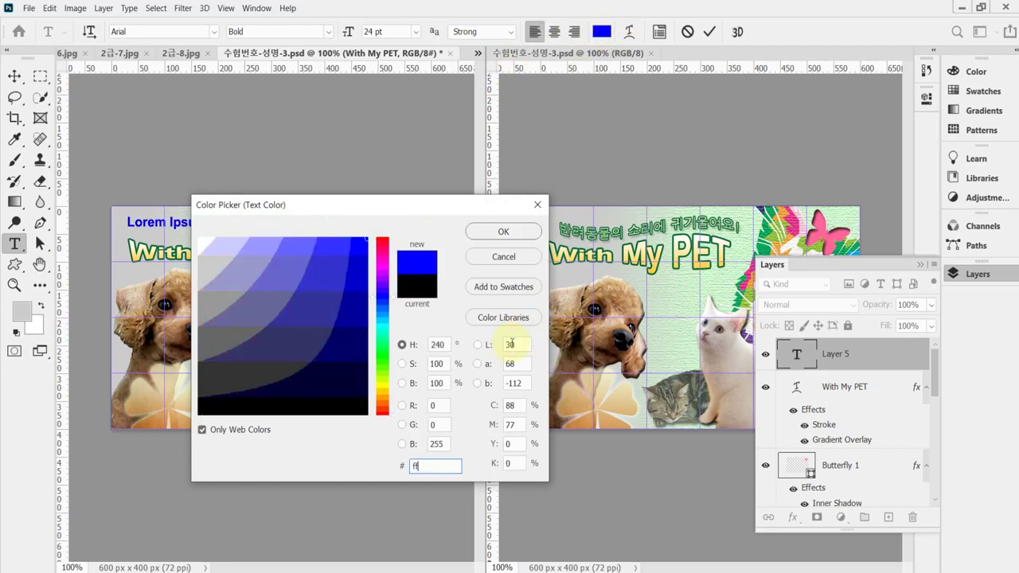
pyautogui.write('c')
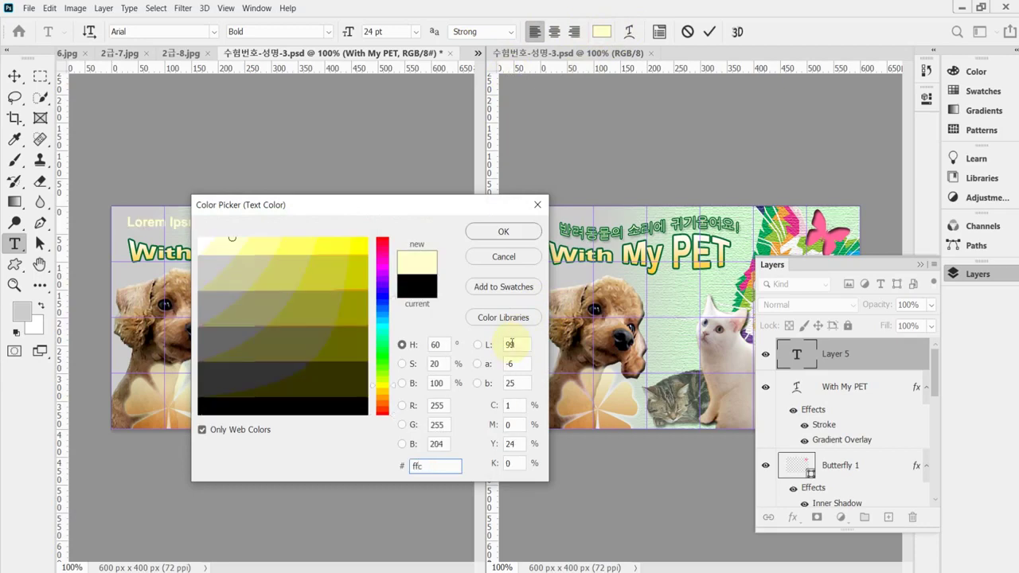
pyautogui.press('Return')
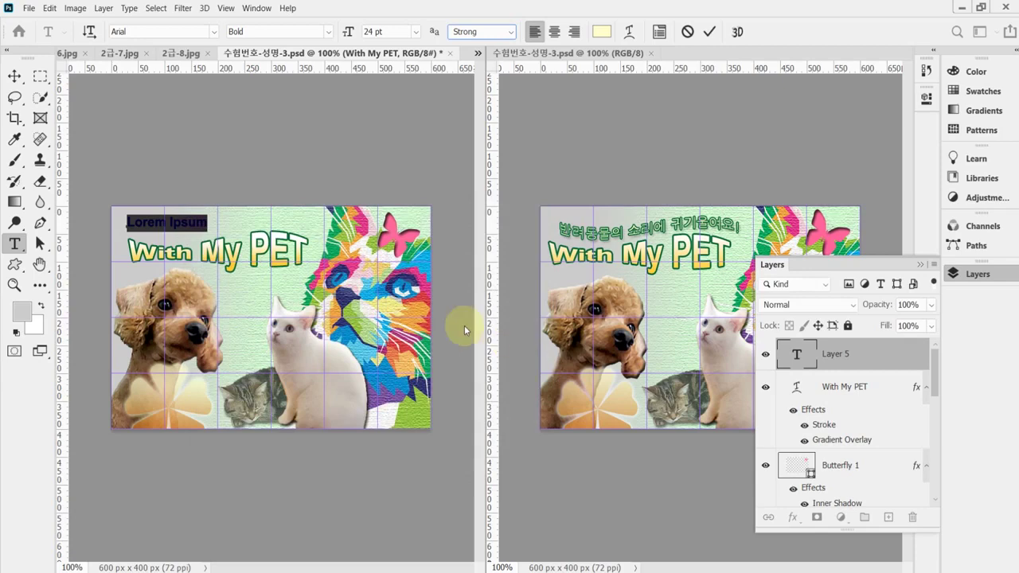
# - Replace the placeholder with "반려동물의 소리에 귀기울여요!" and shift the line slightly to sit above the title
pyautogui.write('반려동물의 소리에 귀기울여요!')
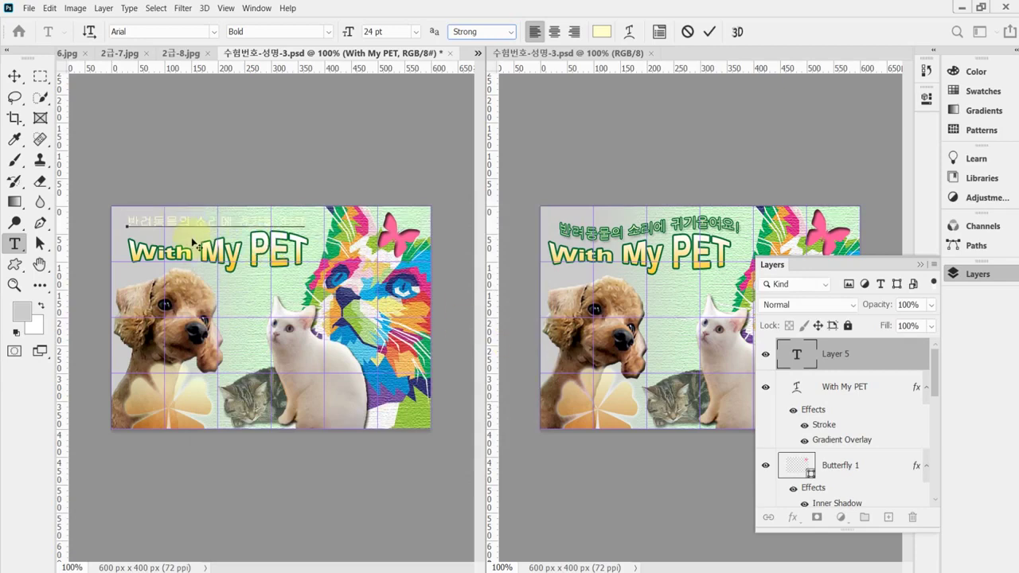
pyautogui.moveTo(249, 245); pyautogui.dragTo(261, 250)
pyautogui.click(452, 282)
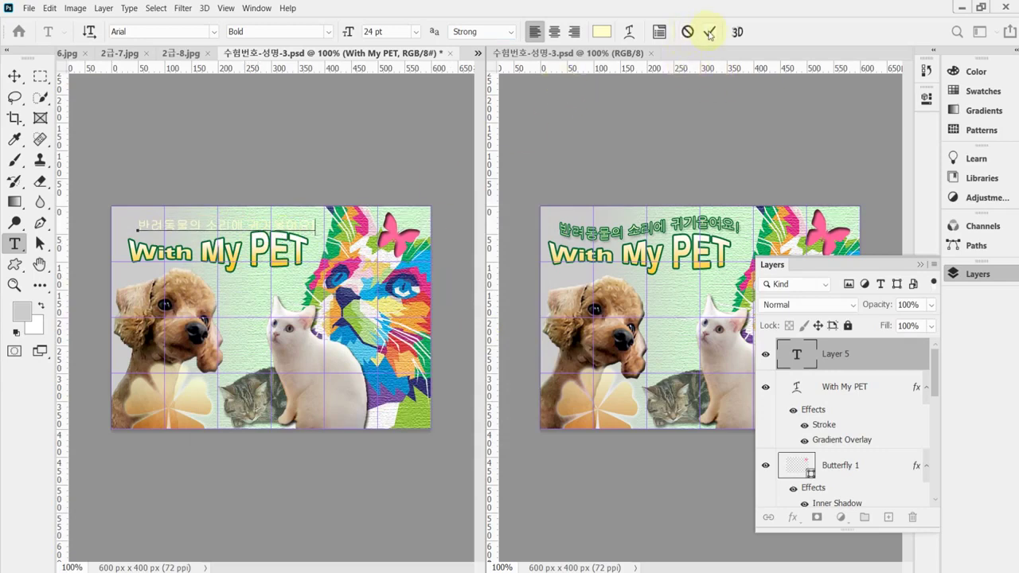
# - Warp the Korean subtitle with the horizontal Flag style and a bend of -75%
pyautogui.click(629, 34)
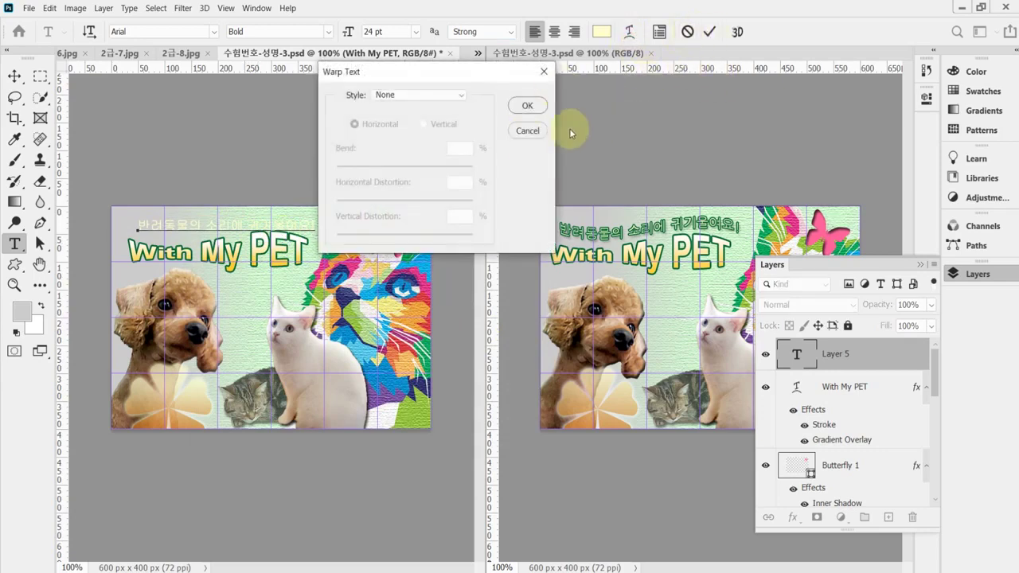
pyautogui.click(433, 95)
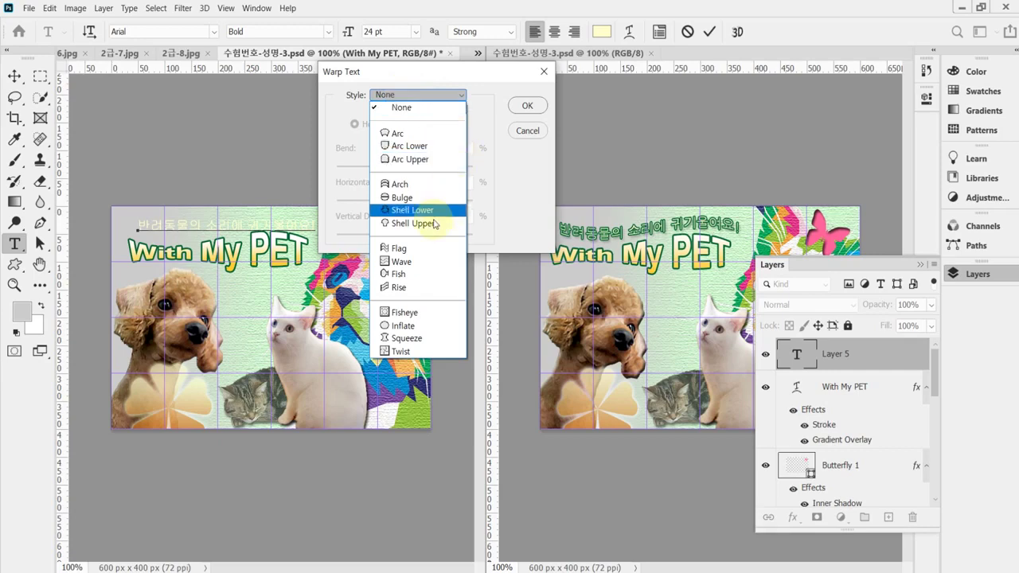
pyautogui.click(428, 254)
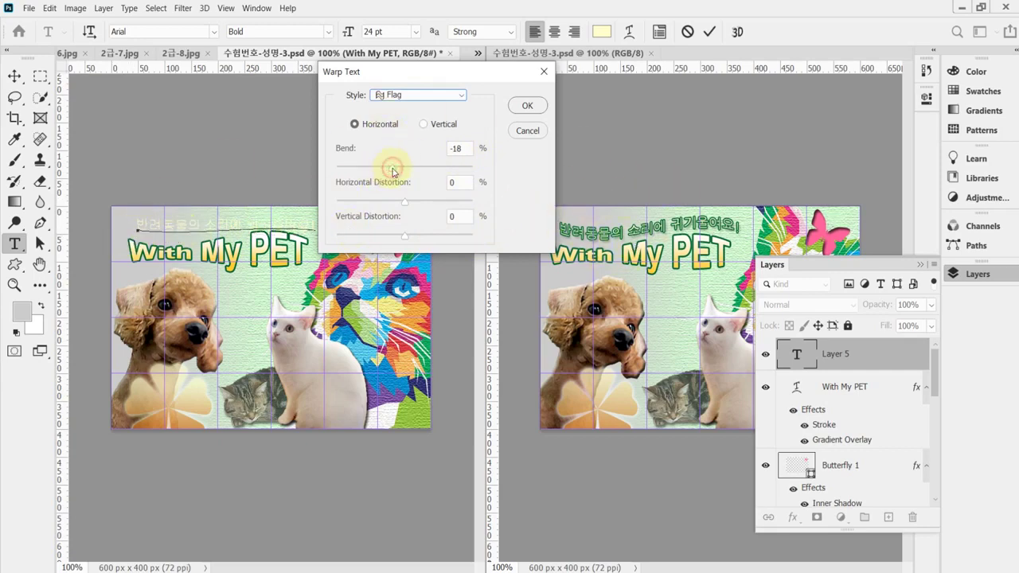
pyautogui.moveTo(391, 170); pyautogui.dragTo(356, 175)
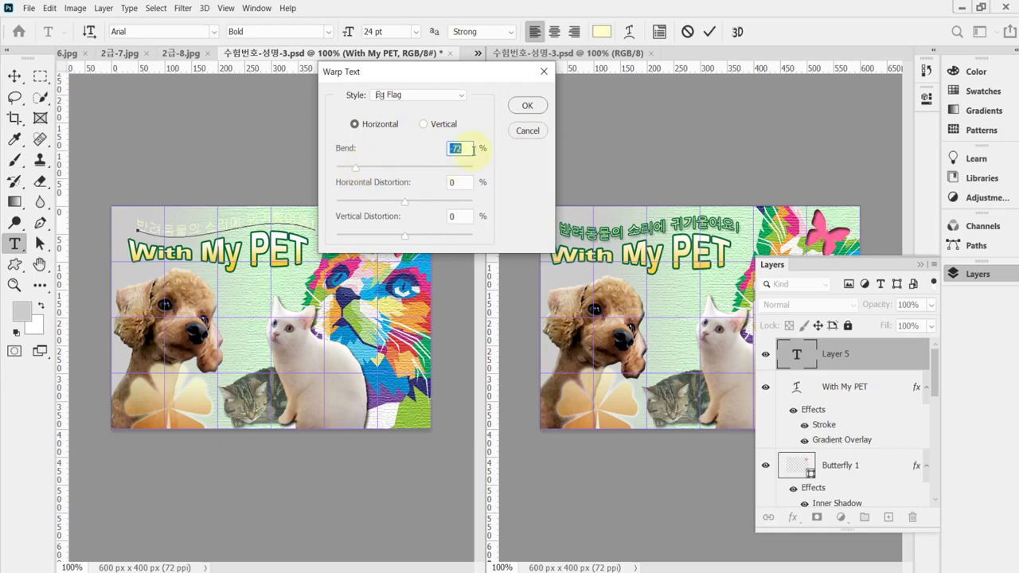
pyautogui.write('-75')
pyautogui.press('Return')
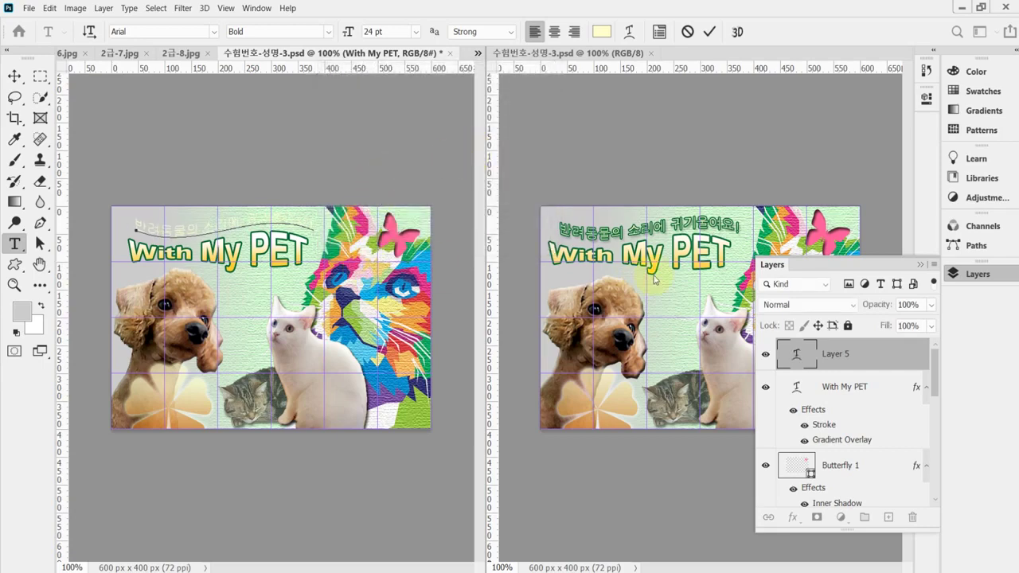
# - Add a 2 px outside stroke in #063 and a Drop Shadow to the Korean subtitle, and apply the layer style
pyautogui.click(792, 519)
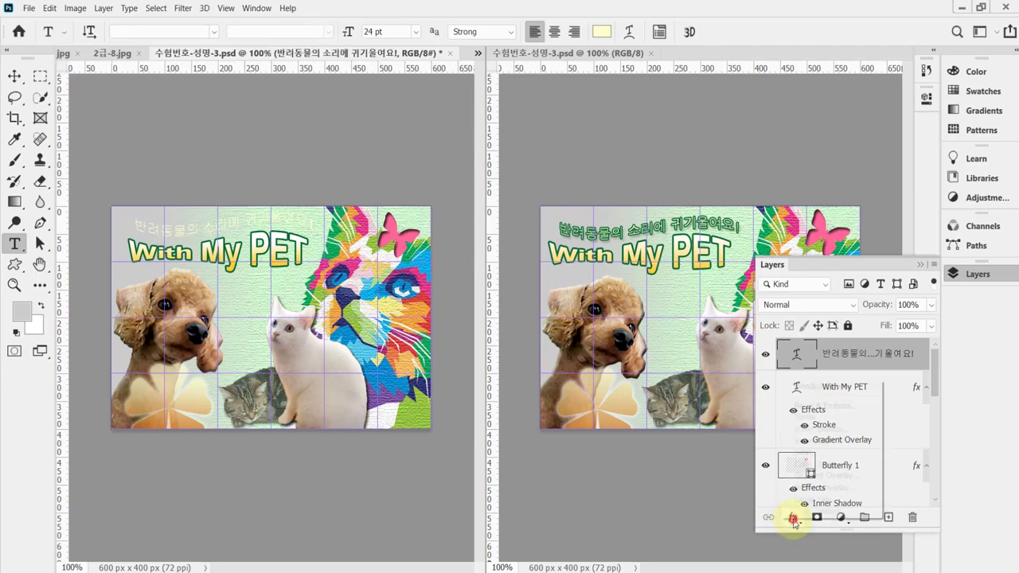
pyautogui.click(793, 520)
pyautogui.click(836, 418)
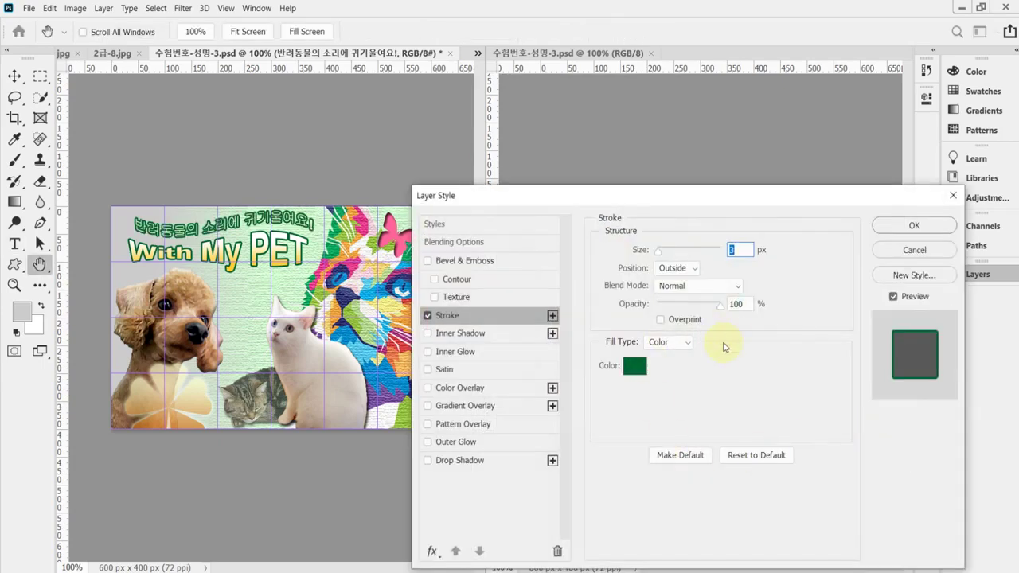
pyautogui.press('Down')
pyautogui.click(633, 371)
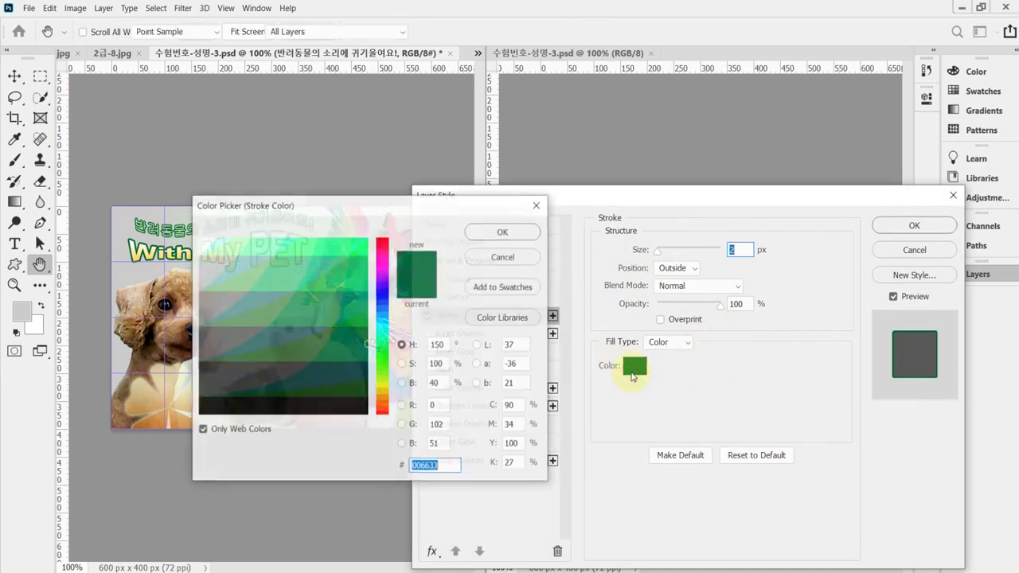
pyautogui.write('063')
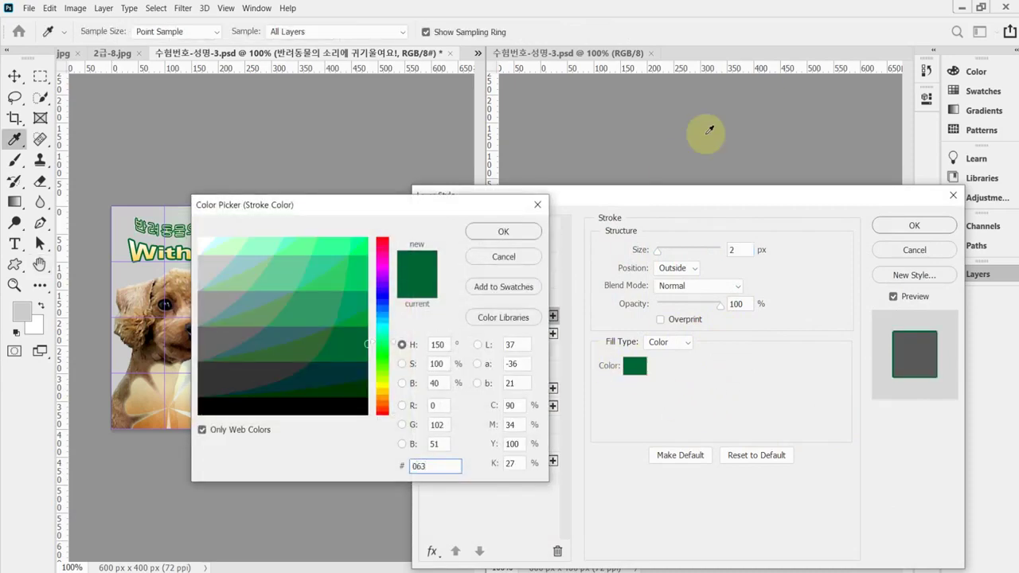
pyautogui.click(521, 231)
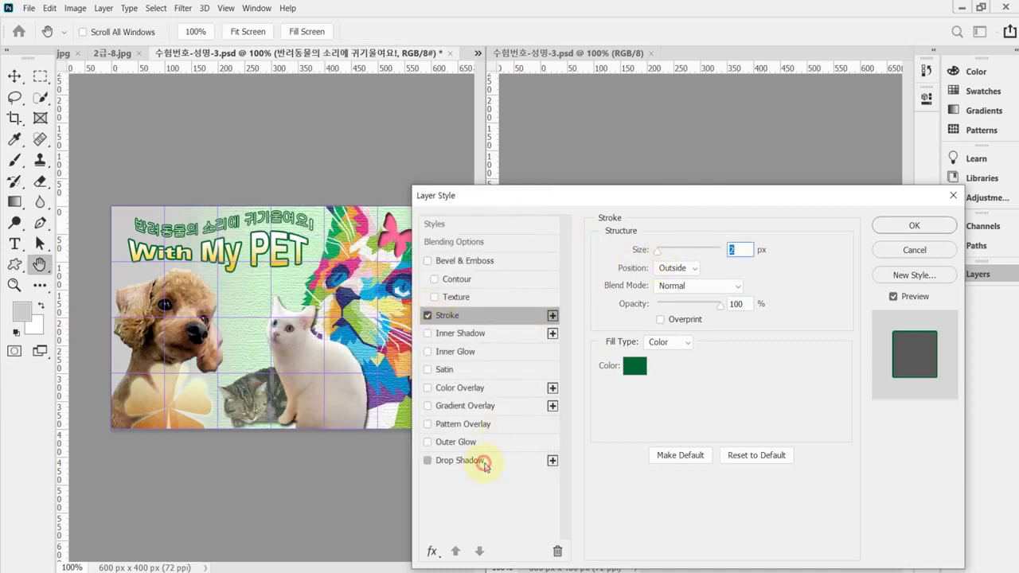
pyautogui.click(481, 463)
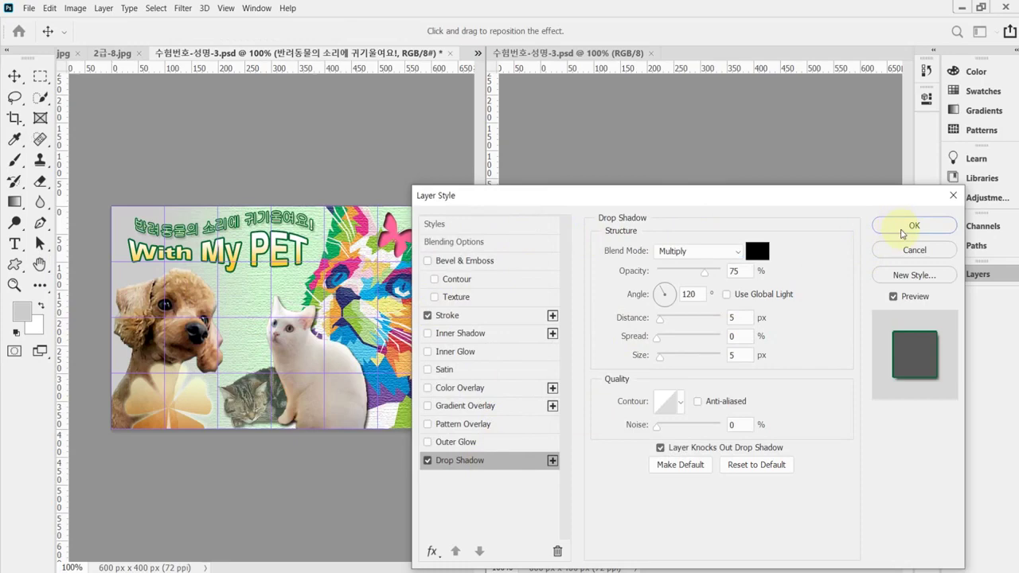
pyautogui.click(900, 228)
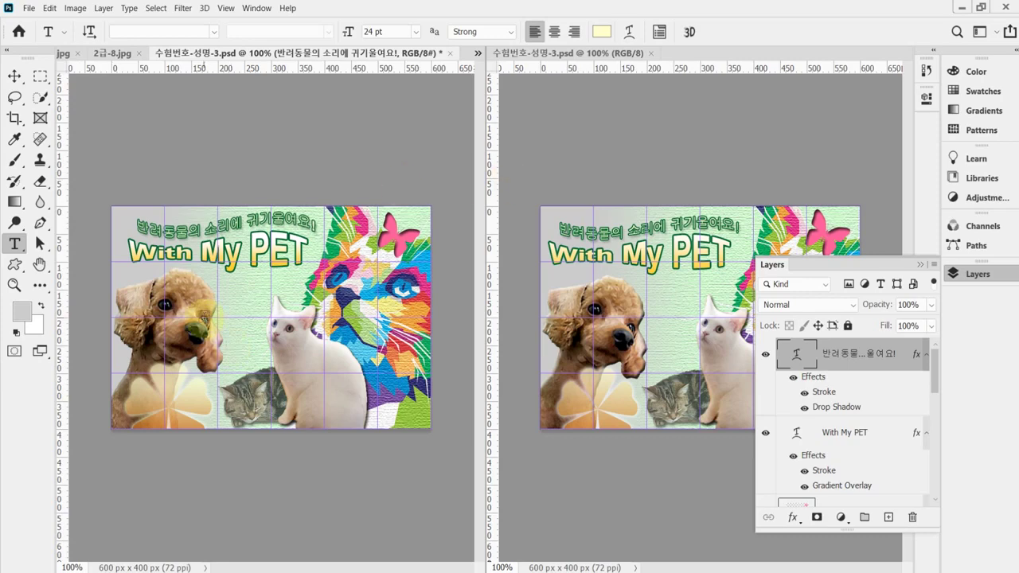
# - Select the "With My PET" layer with the Move tool, save the document and hide its grid lines
pyautogui.click(12, 74)
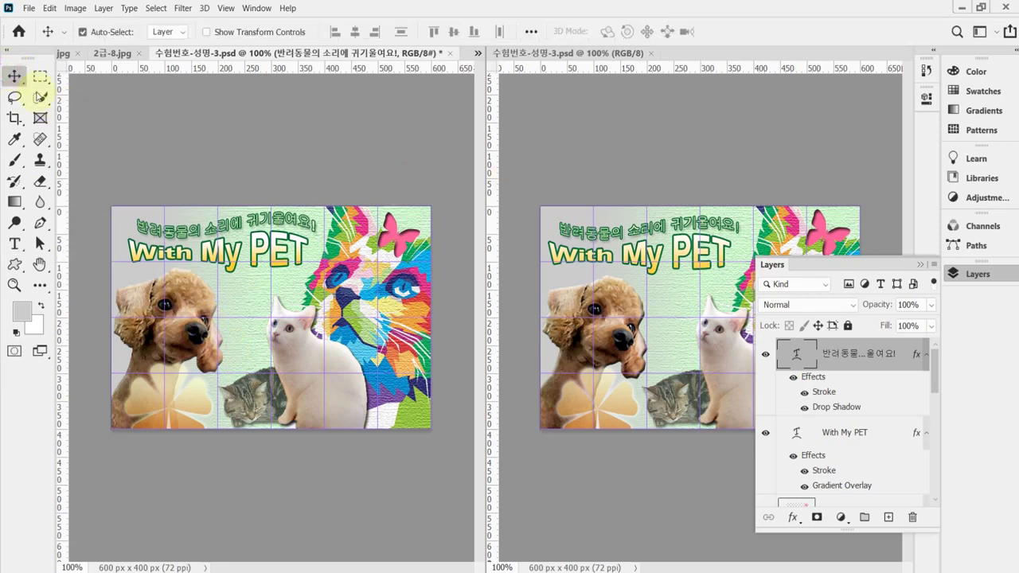
pyautogui.keyDown('ctrl'); pyautogui.click(155, 261); pyautogui.keyUp('ctrl')
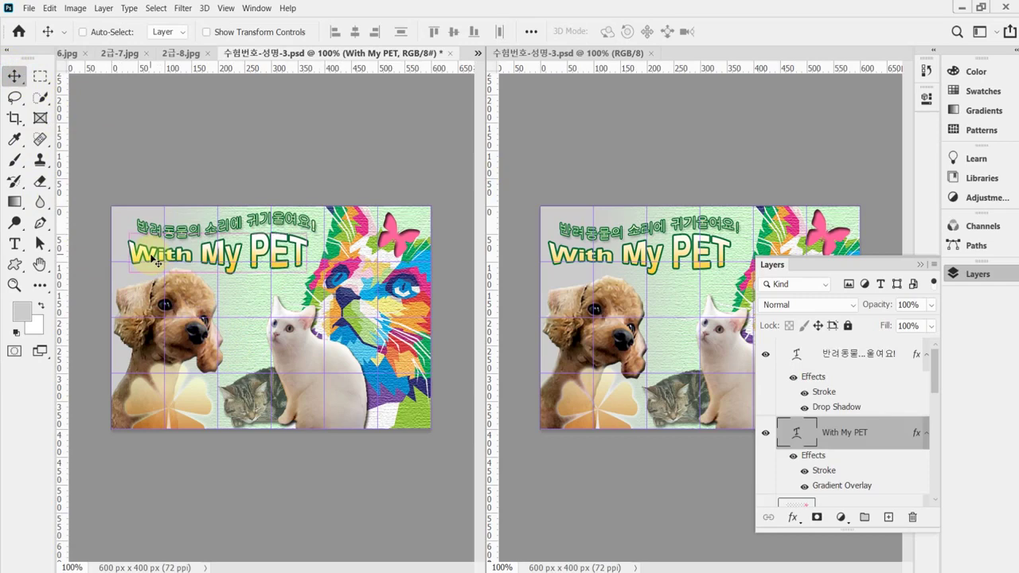
pyautogui.hotkey('ctrl', 's')
pyautogui.press('ctrl')
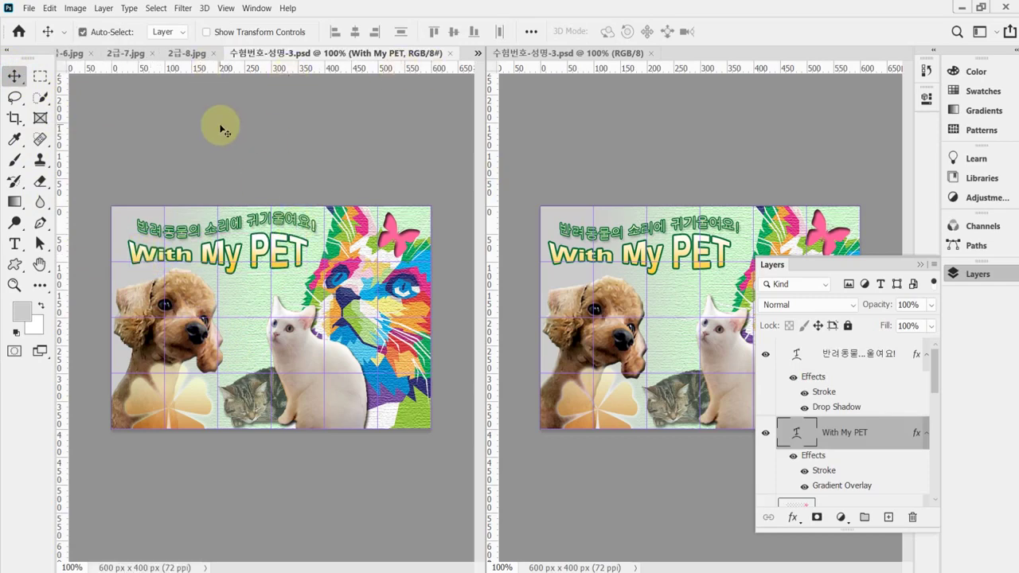
pyautogui.hotkey('ctrl', "'")
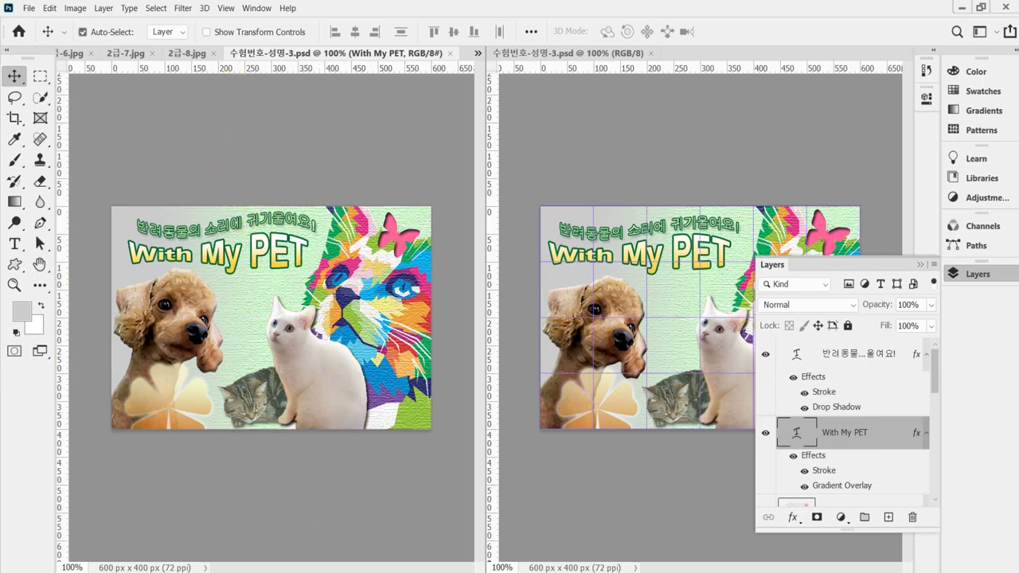
# - Check the file-saving rules in the exam PDF and start a Save As into the Documents GTQ folder
pyautogui.hotkey('alt', 'Tab')
pyautogui.scroll(5, 358, 210)
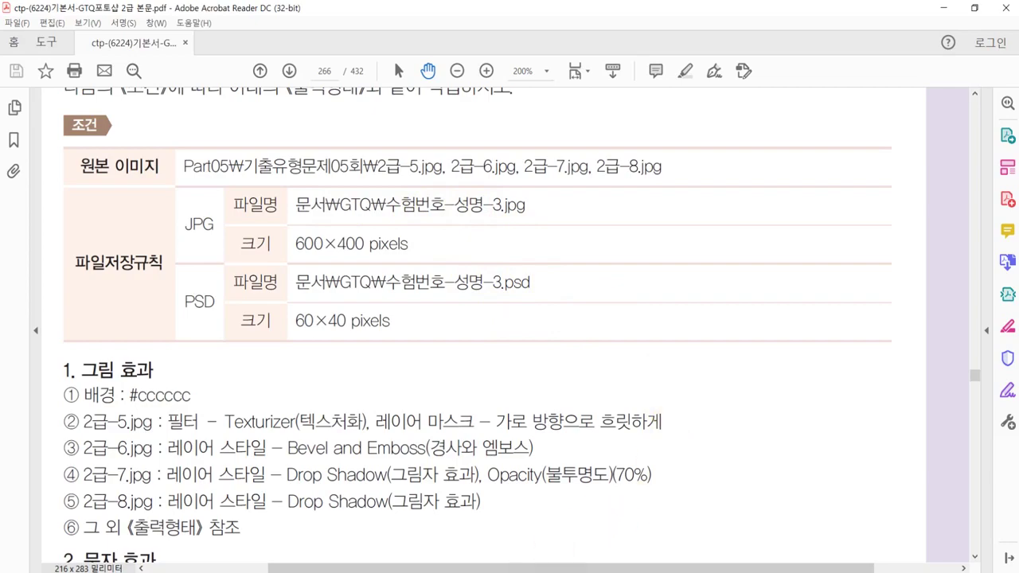
pyautogui.hotkey('alt', 'Tab')
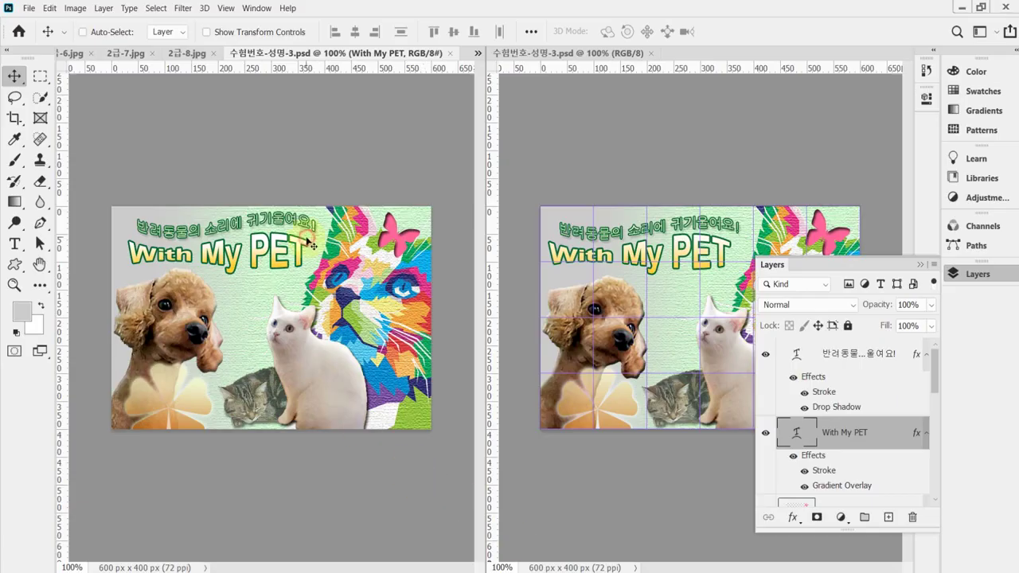
pyautogui.hotkey('ctrl', 'shift', 's')
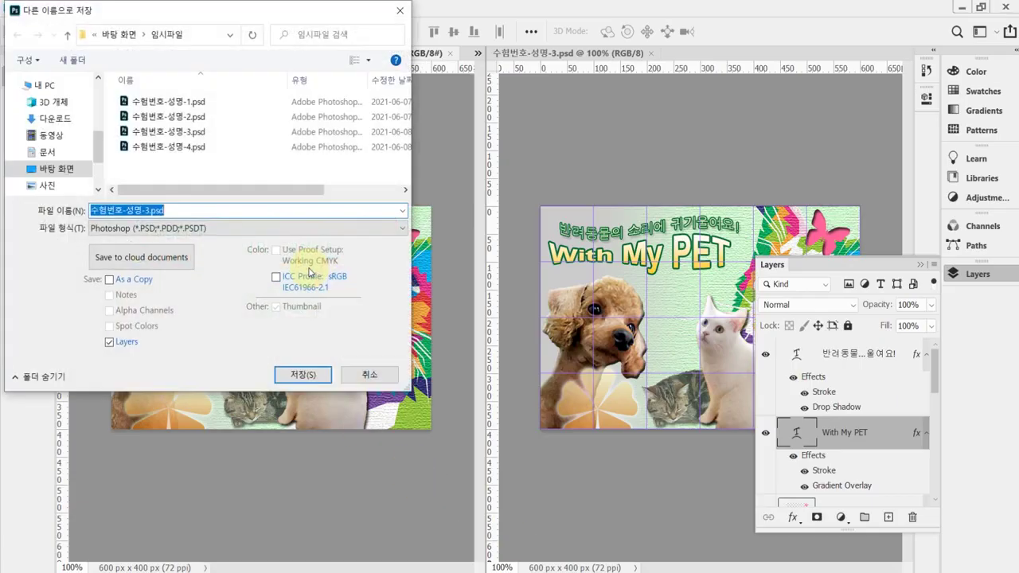
pyautogui.moveTo(149, 14); pyautogui.dragTo(200, 31)
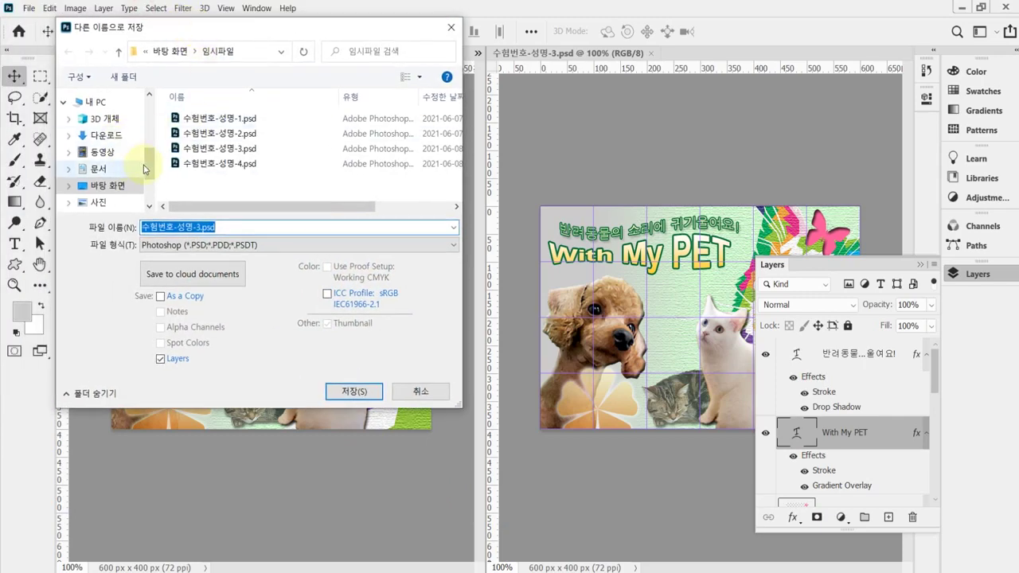
pyautogui.click(99, 102)
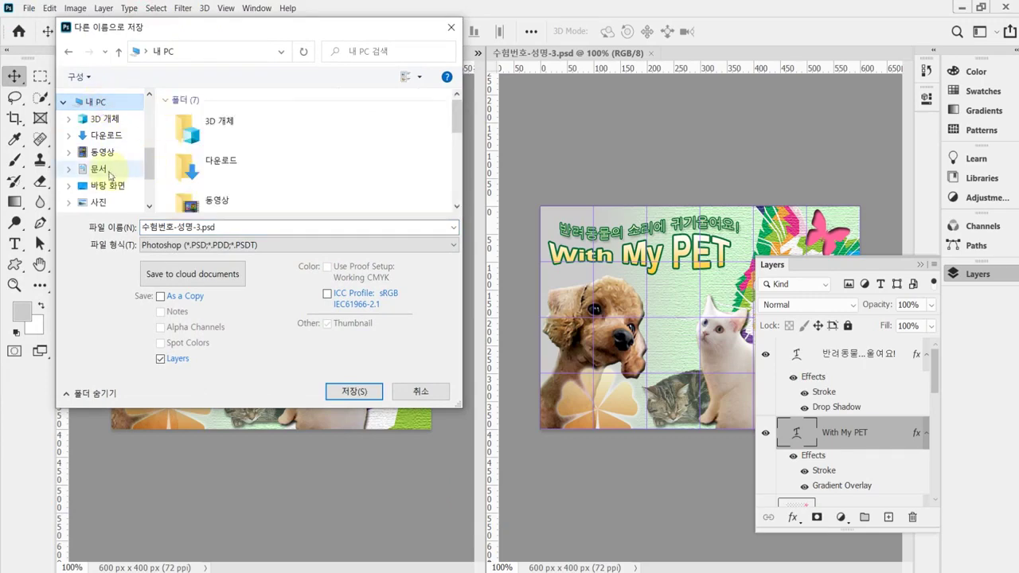
pyautogui.click(109, 174)
pyautogui.click(199, 193)
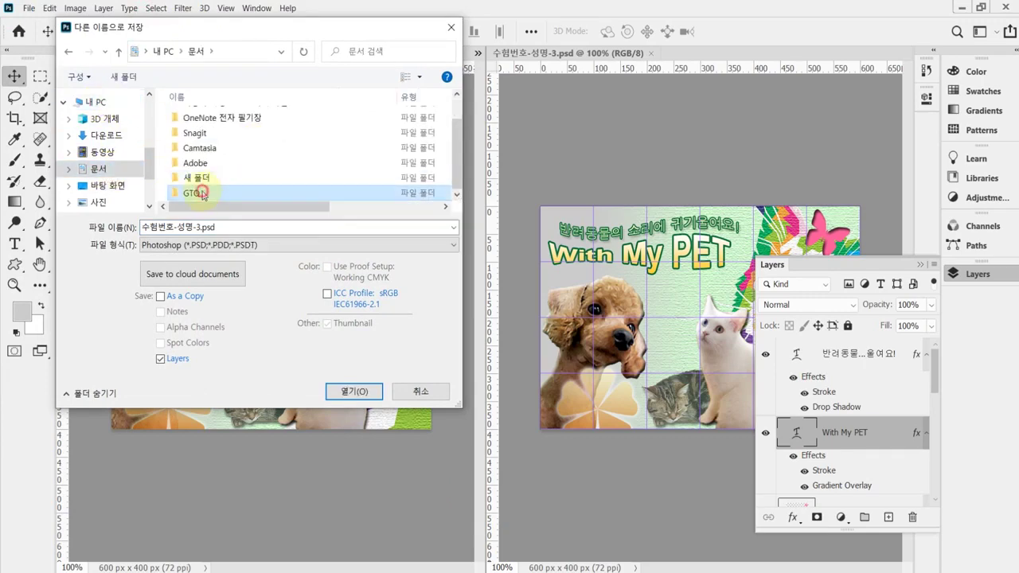
pyautogui.doubleClick(199, 193)
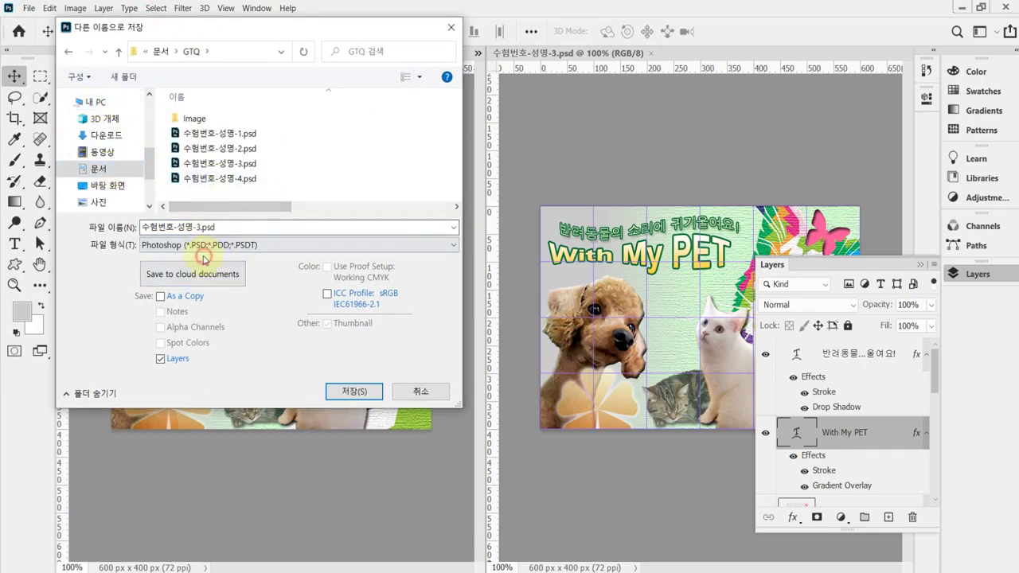
# - Save the composition in JPEG format as 수험번호-성명-3.jpg at quality 8, replacing the existing file
pyautogui.click(204, 247)
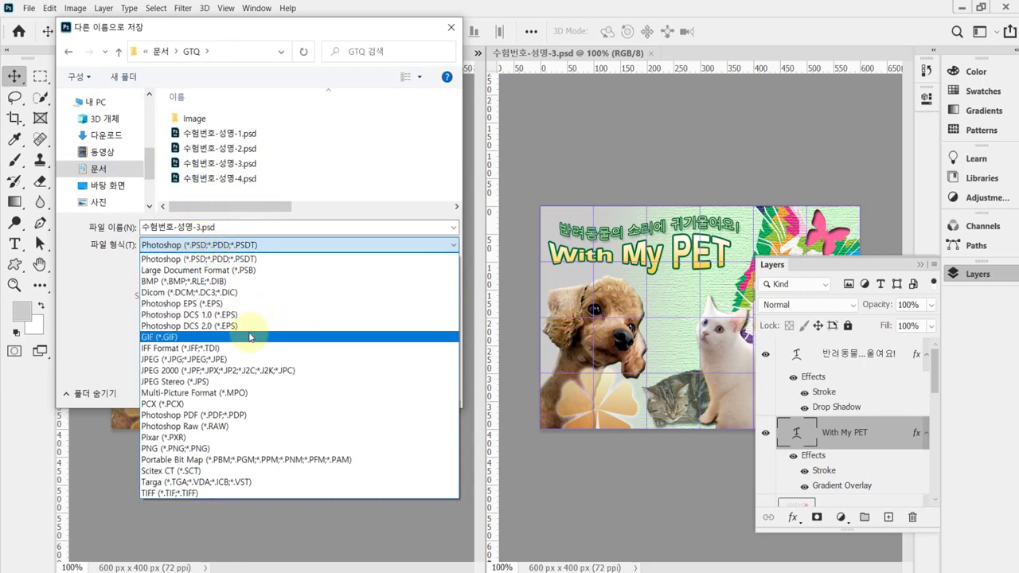
pyautogui.click(245, 359)
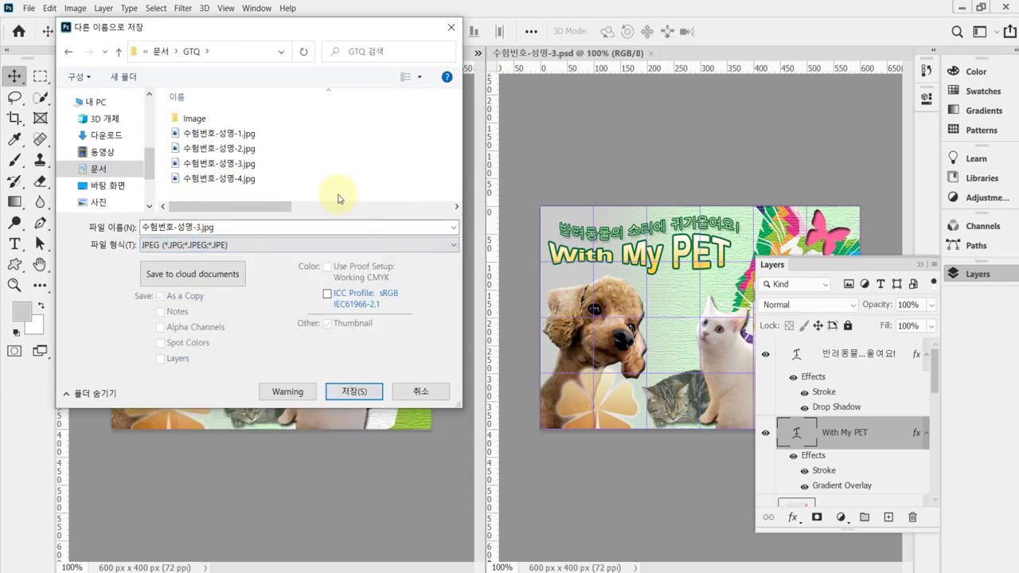
pyautogui.click(349, 393)
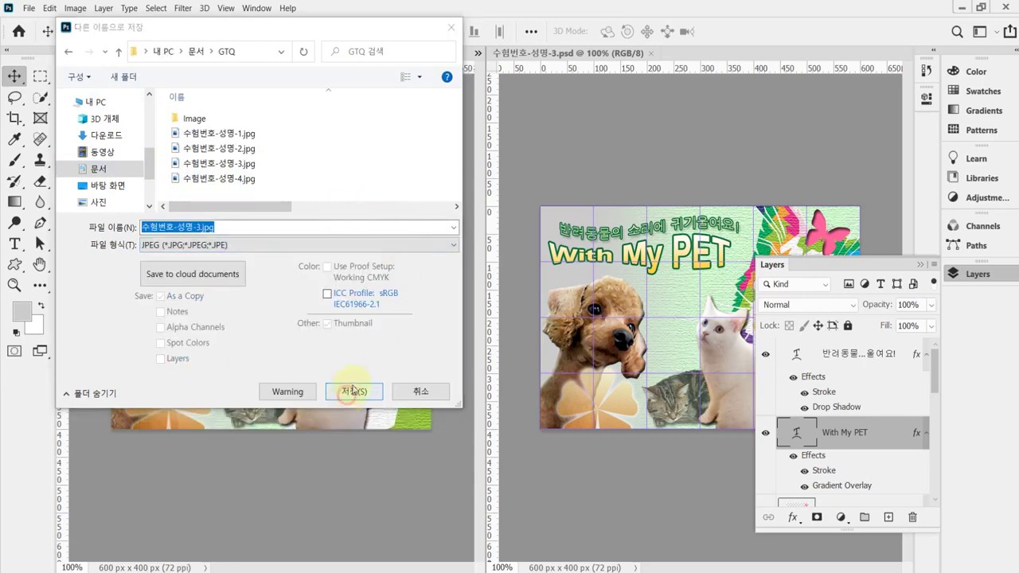
pyautogui.click(528, 295)
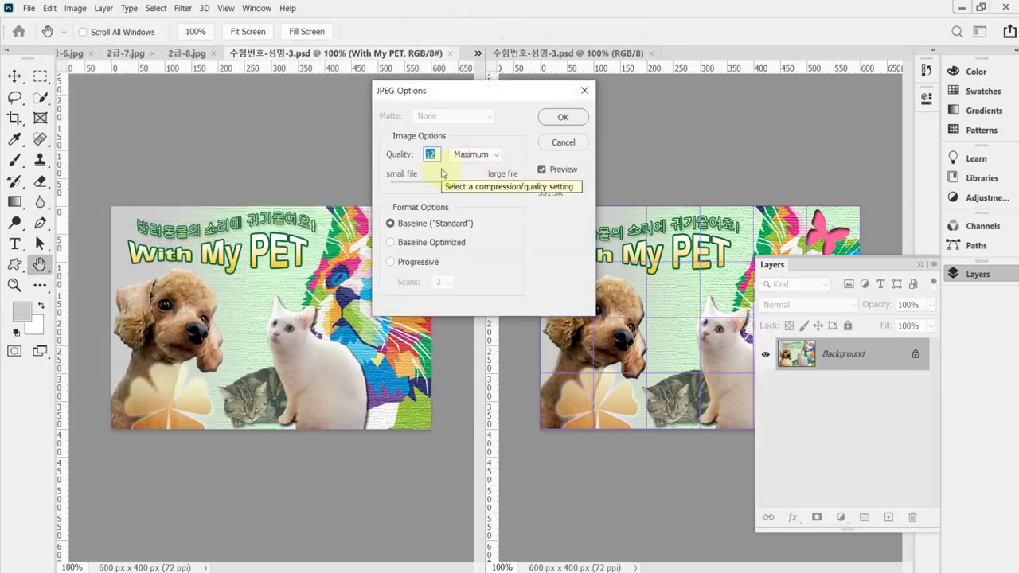
pyautogui.write('8')
pyautogui.press('Return')
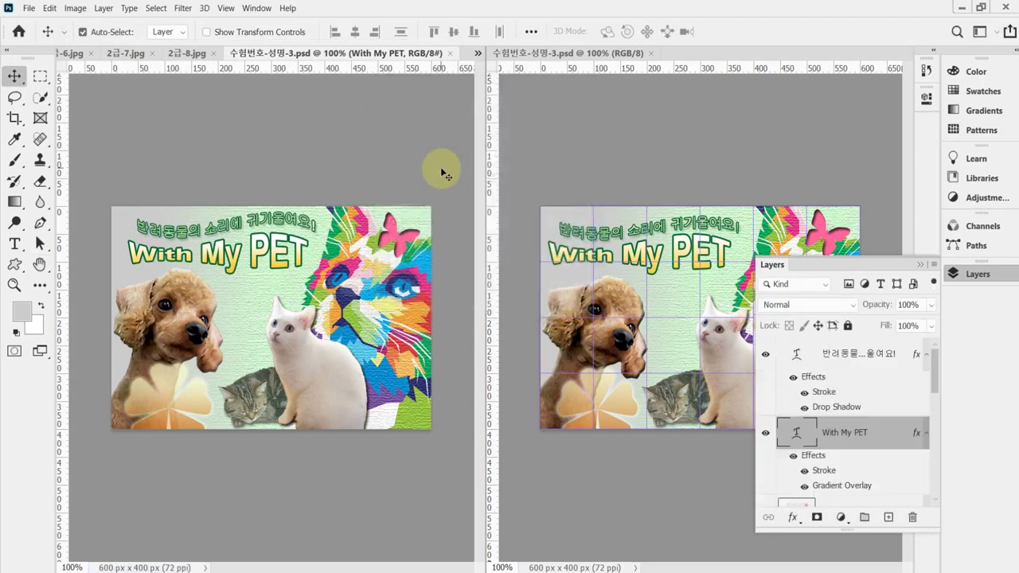
# - Resize the left document's image to 60 x 40 px with the aspect ratio constrained
pyautogui.click(80, 8)
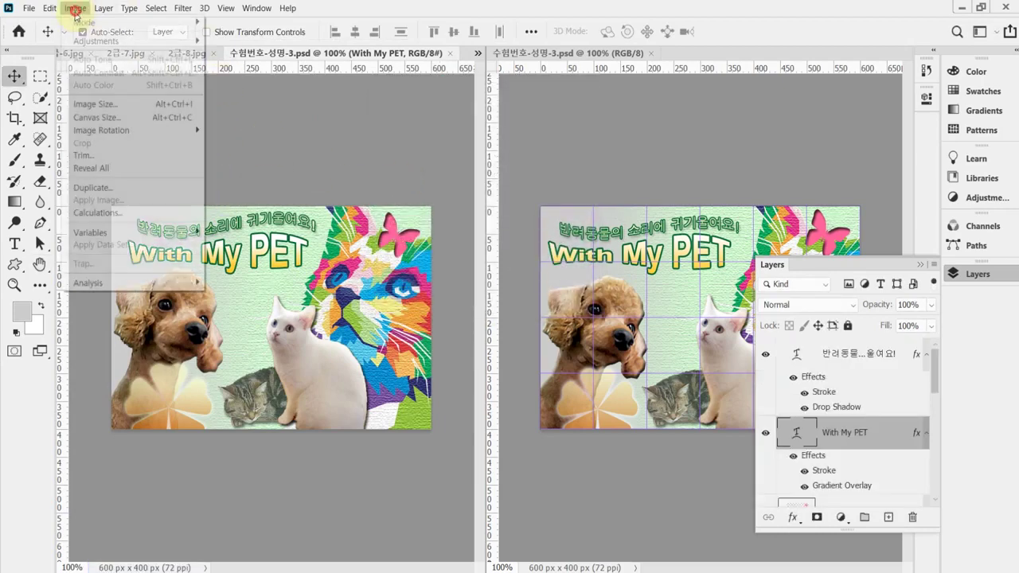
pyautogui.click(118, 105)
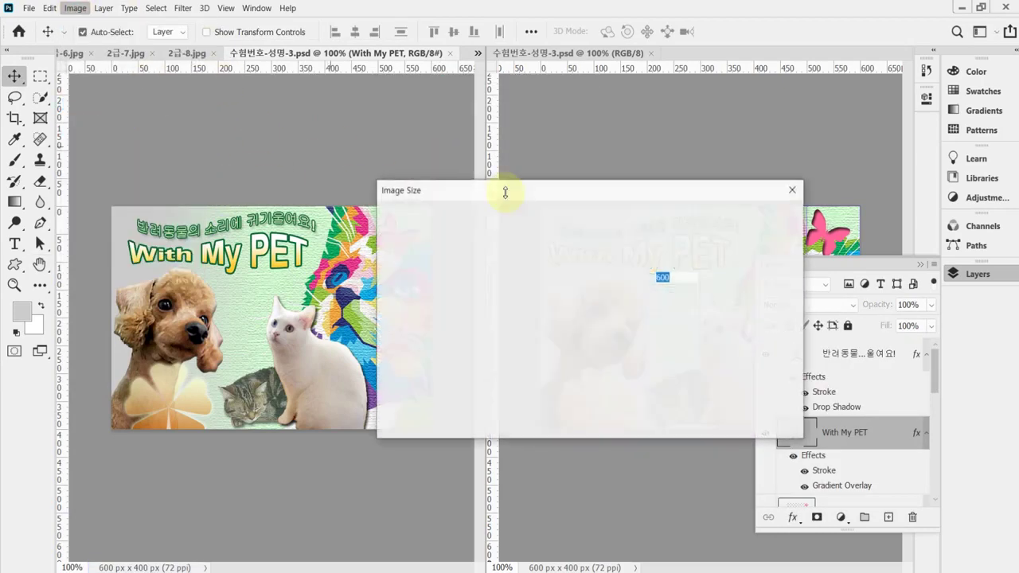
pyautogui.write('60')
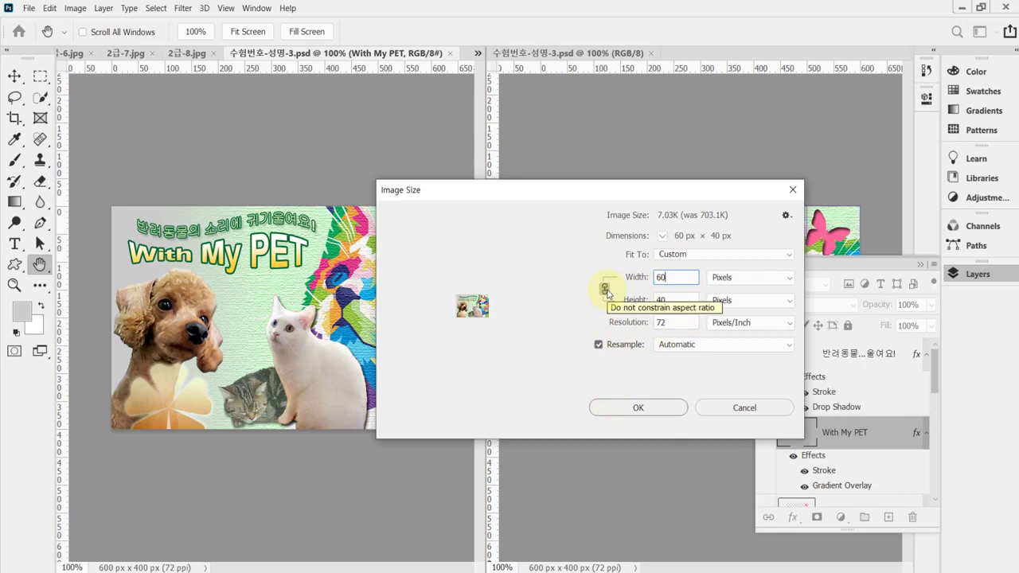
pyautogui.doubleClick(652, 277)
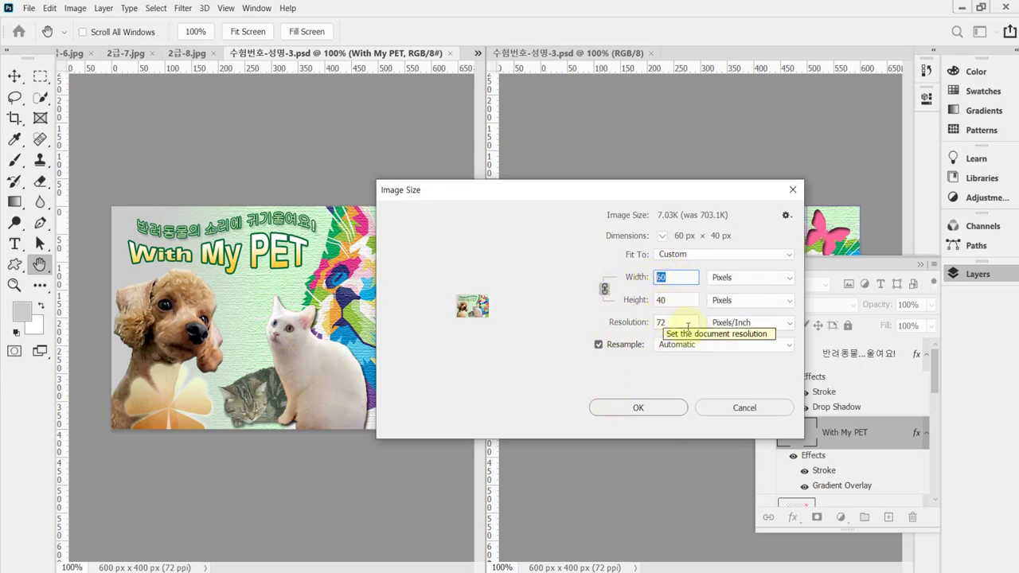
pyautogui.click(639, 409)
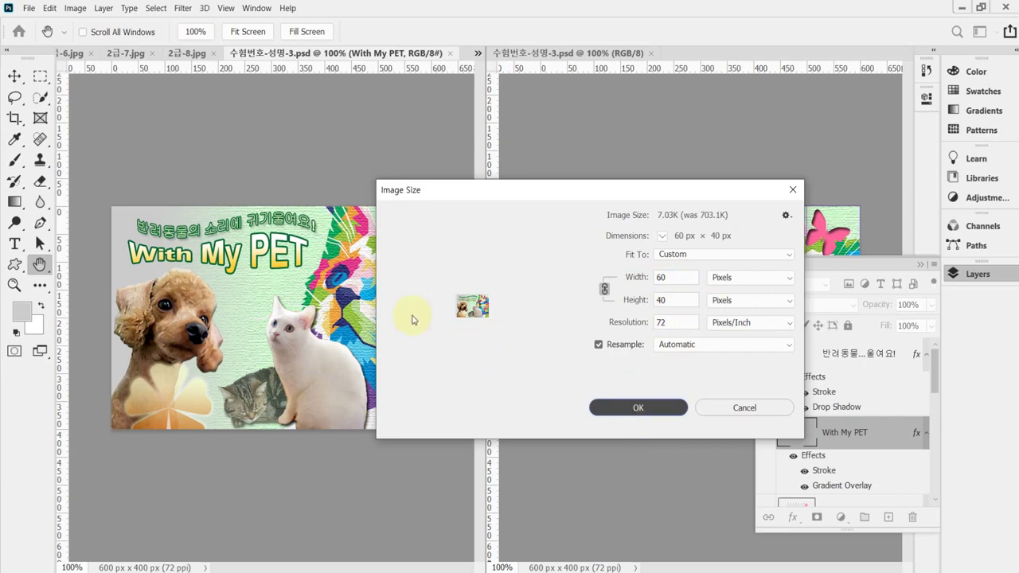
pyautogui.click(628, 407)
pyautogui.press('v')
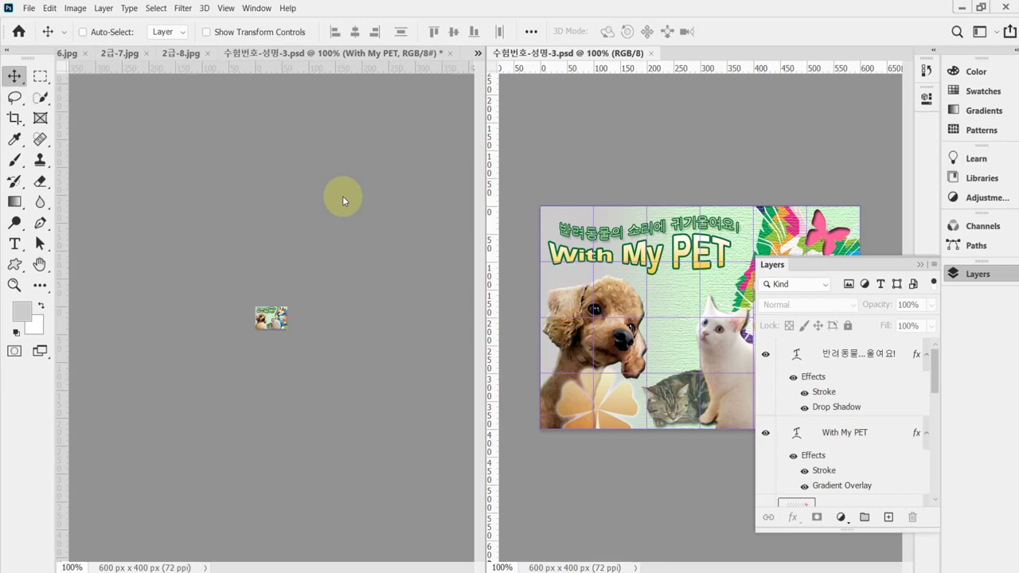
# - Try to save the document in PSD format as 수험번호-성명-3.psd in the Documents GTQ folder and decline replacing the existing file
pyautogui.hotkey('ctrl', 'shift', 's')
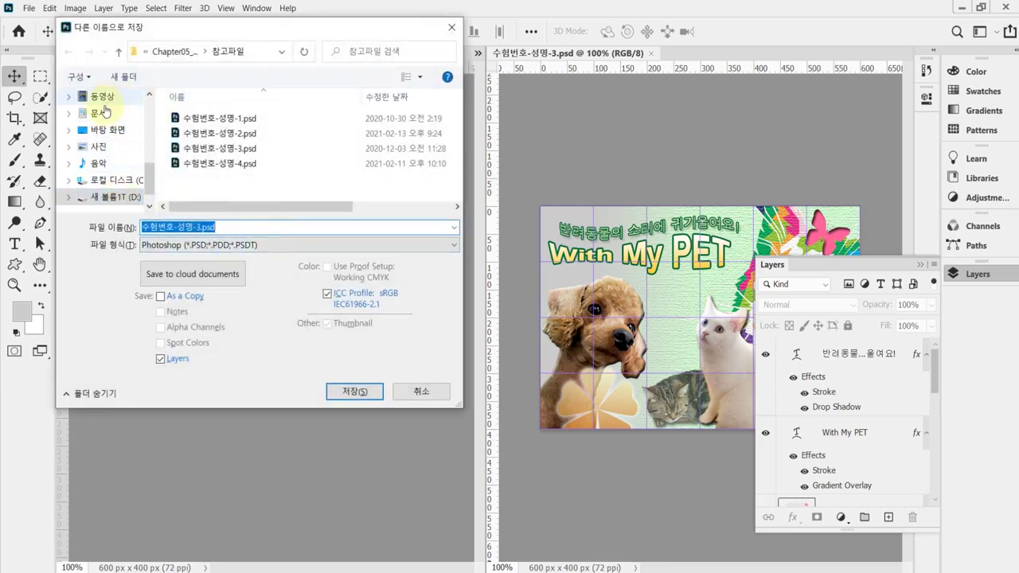
pyautogui.click(102, 116)
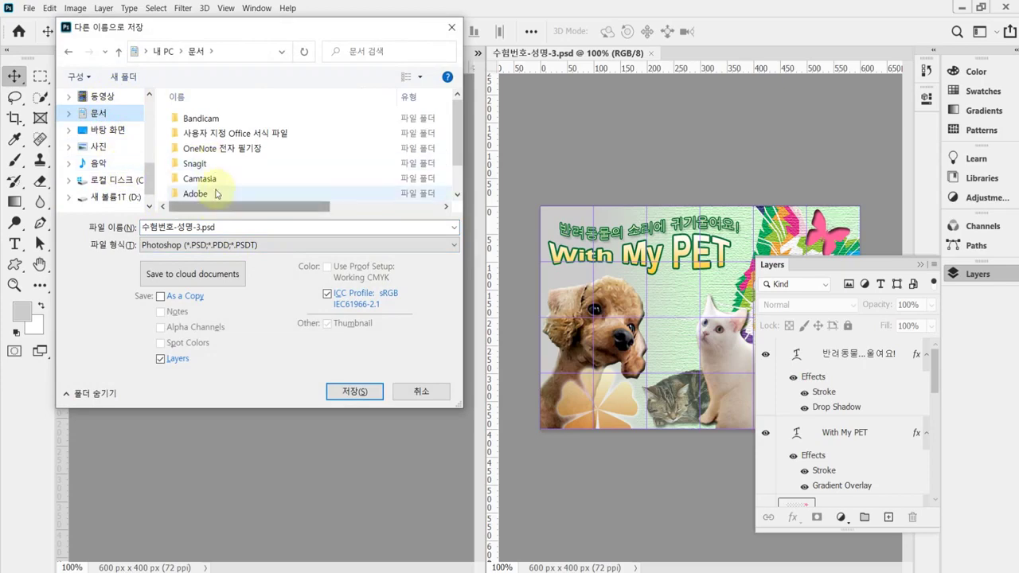
pyautogui.scroll(-1, 239, 198)
pyautogui.click(211, 193)
pyautogui.doubleClick(211, 193)
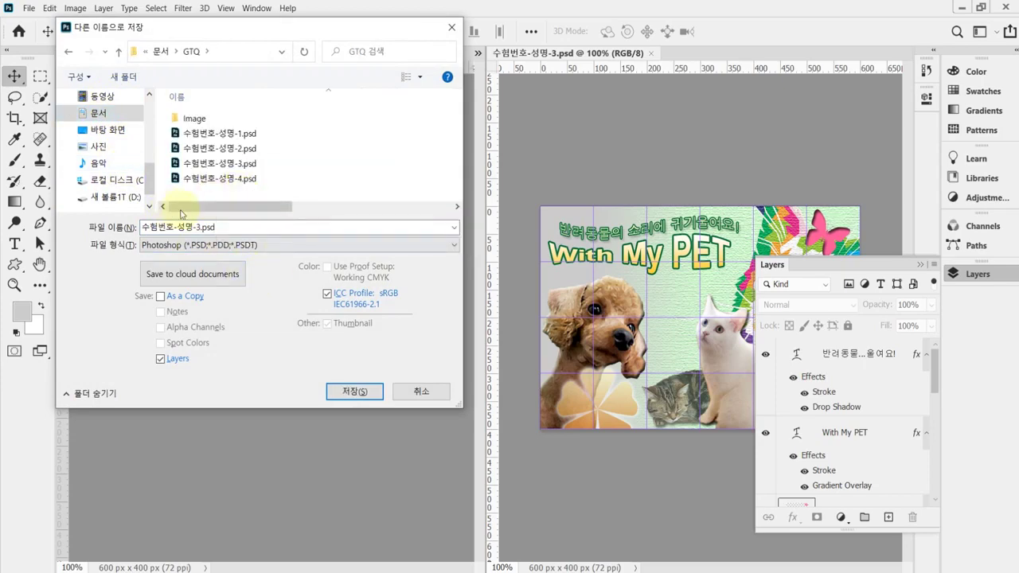
pyautogui.click(351, 392)
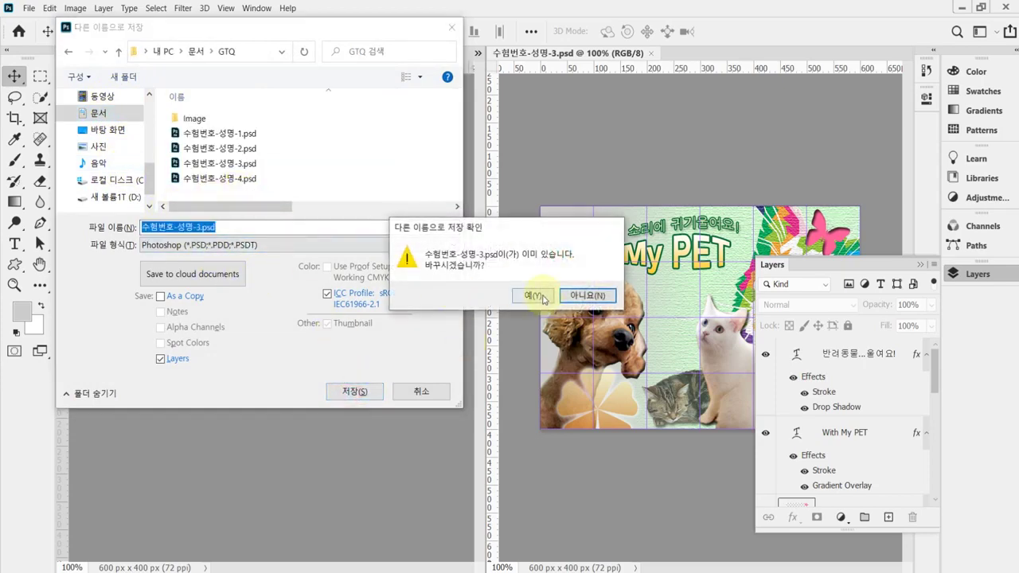
pyautogui.click(588, 291)
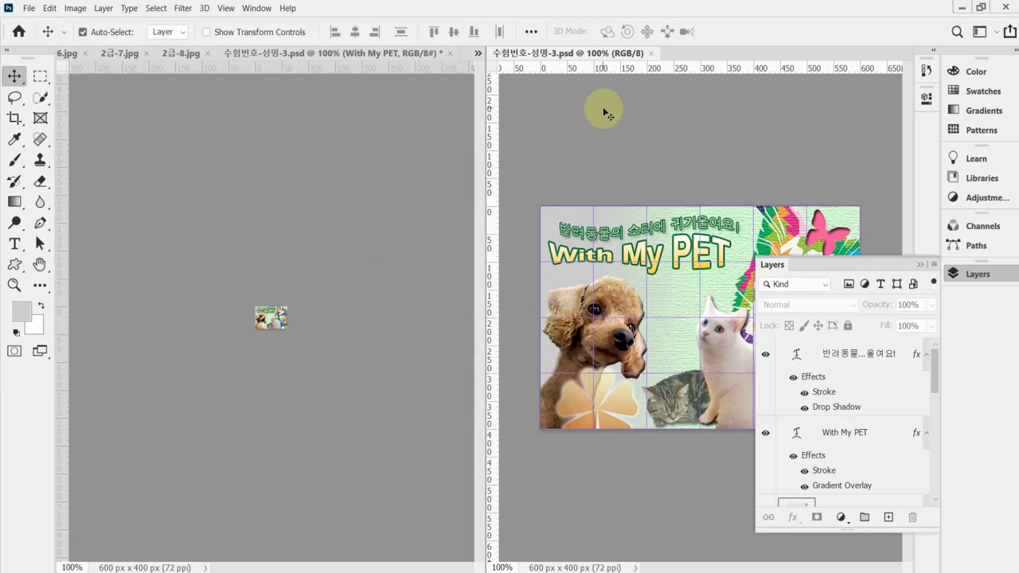
# - Examine the image, text and shape conditions and the sample output of the "Pet Movie Channel" task in the exam PDF
pyautogui.hotkey('alt', 'Tab')
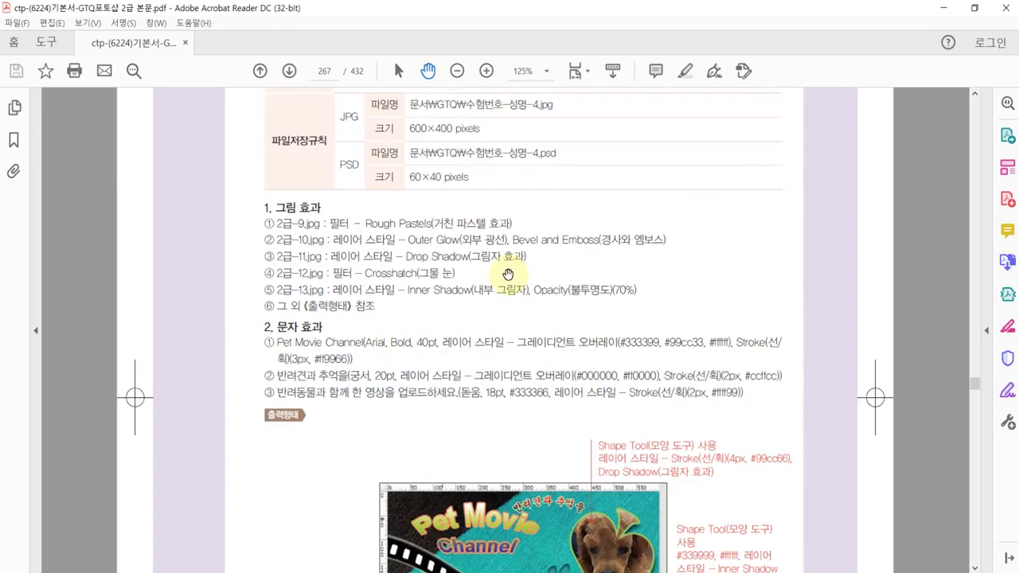
pyautogui.keyDown('ctrl'); pyautogui.scroll(2, 494, 274); pyautogui.keyUp('ctrl')
pyautogui.moveTo(666, 240); pyautogui.dragTo(632, 290)
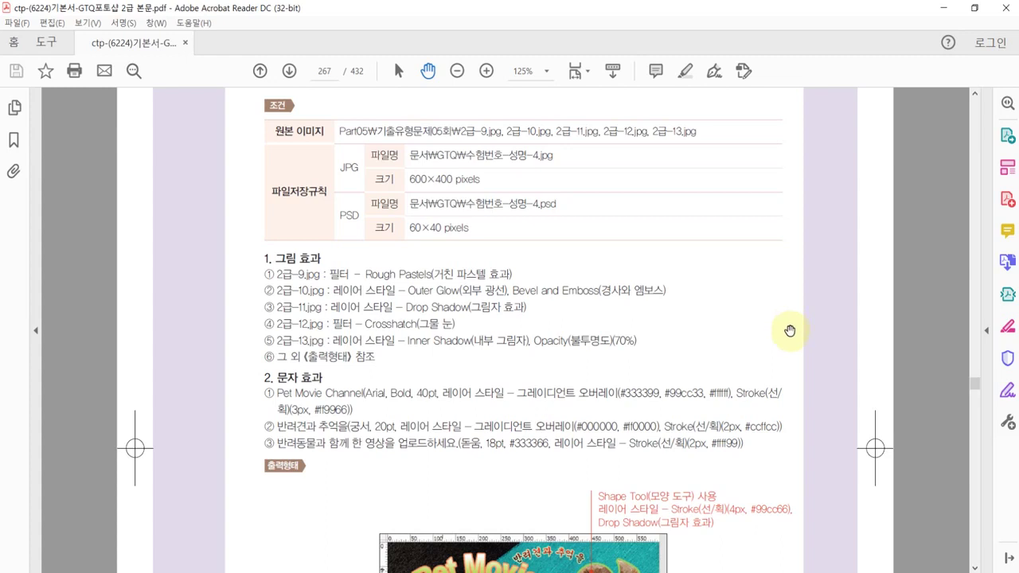
pyautogui.moveTo(803, 404); pyautogui.dragTo(776, 251)
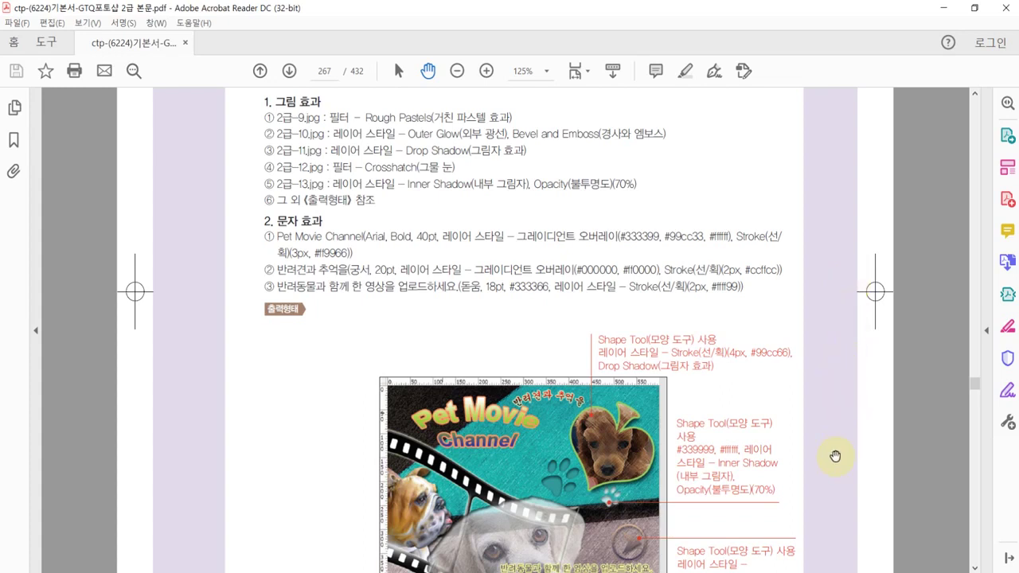
pyautogui.scroll(-3, 828, 477)
pyautogui.scroll(-1, 804, 375)
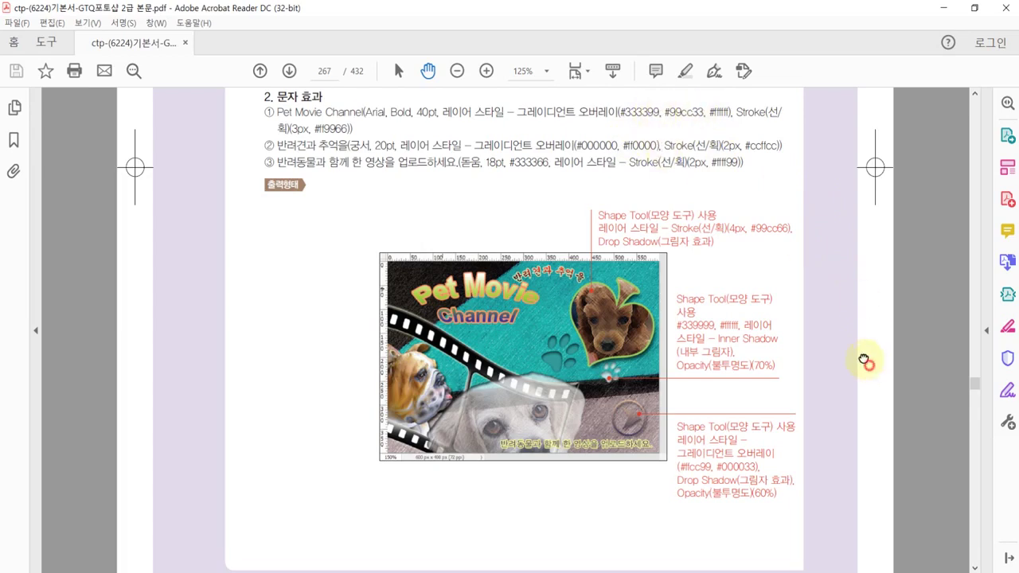
pyautogui.scroll(-1, 865, 359)
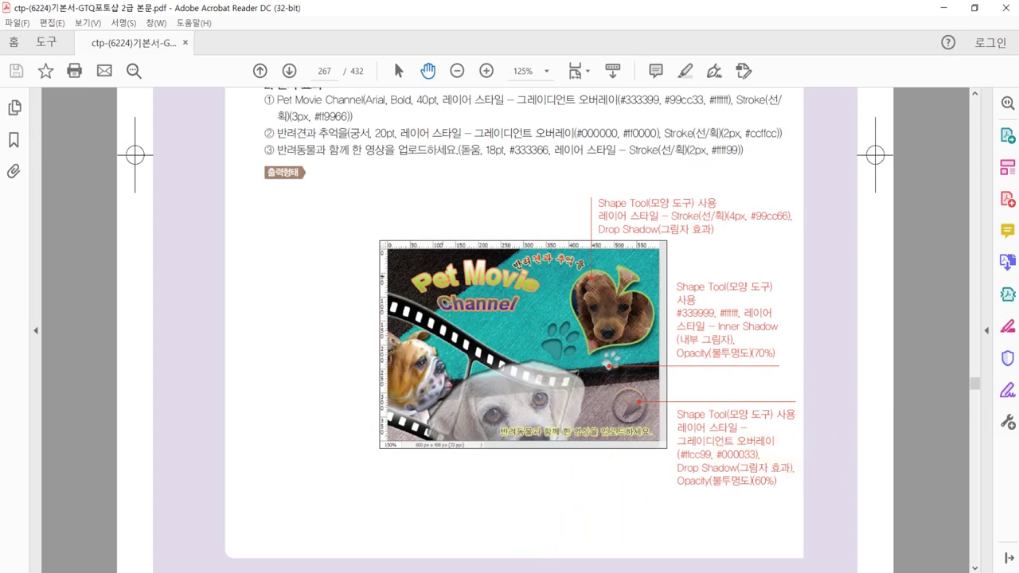
# - Switch to Photoshop, create a 600 x 400 px document at 72 pixels/inch in RGB with a white background, and display its grid
pyautogui.hotkey('alt', 'Tab')
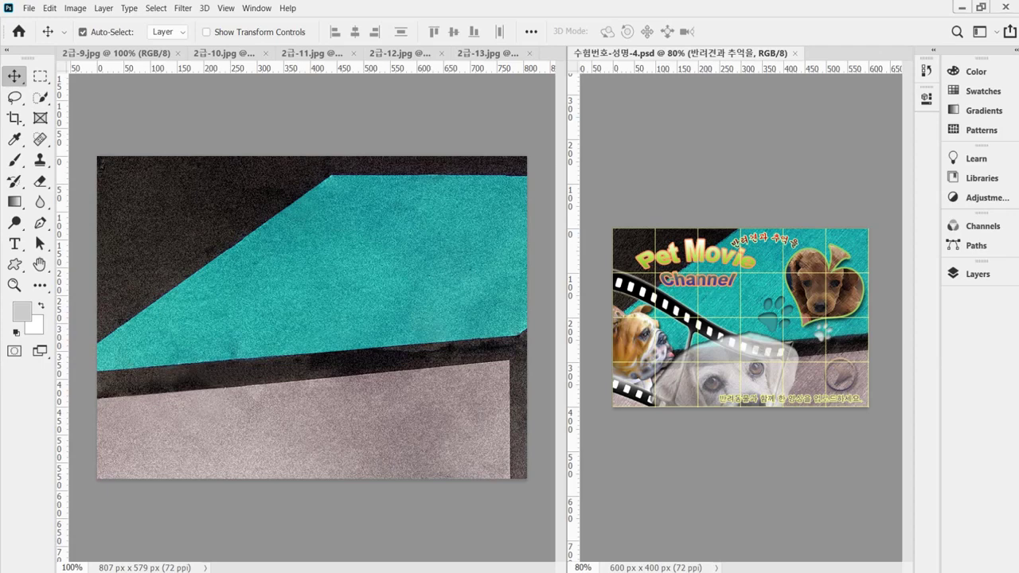
pyautogui.click(133, 90)
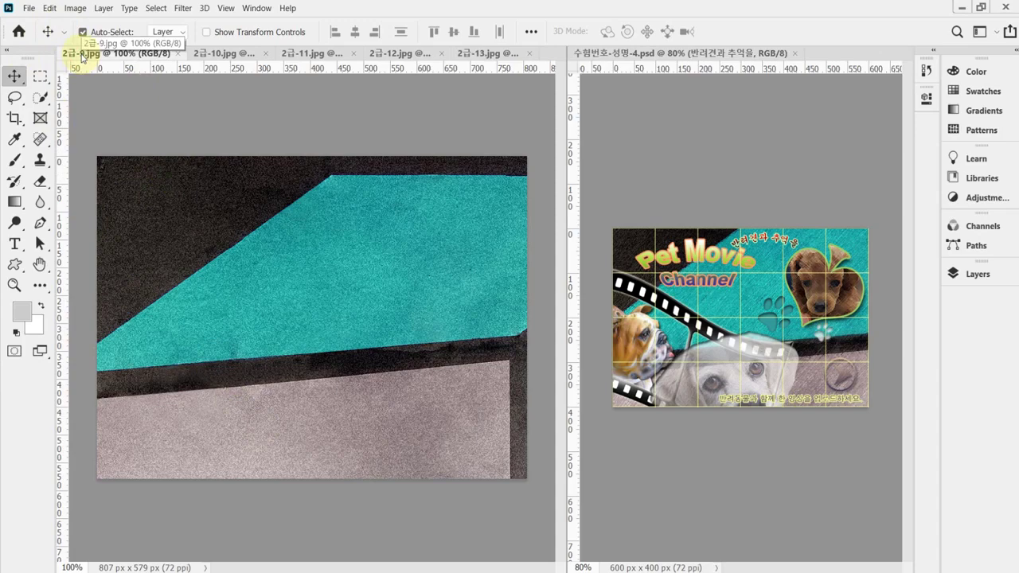
pyautogui.hotkey('ctrl', 'n')
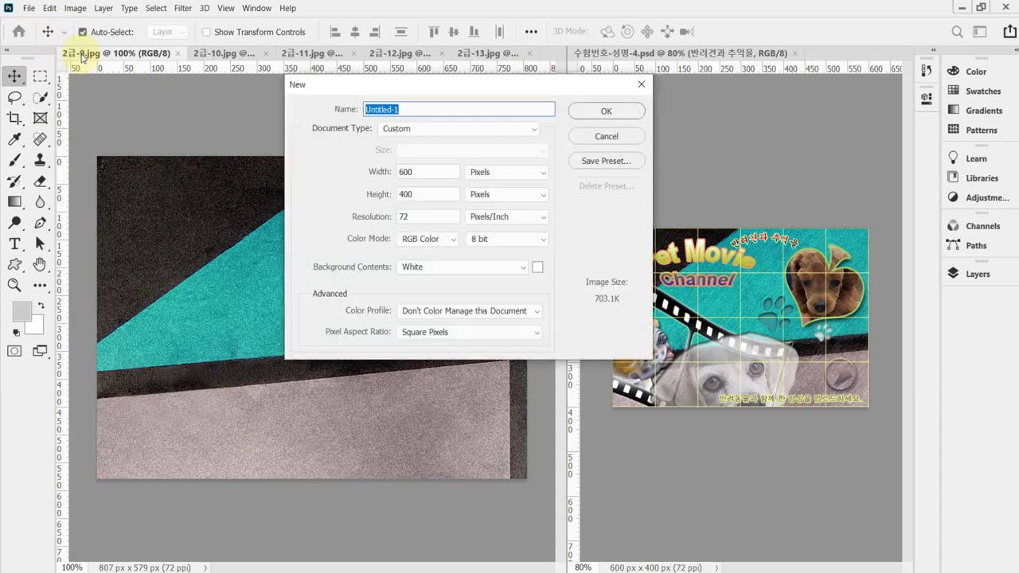
pyautogui.press('Tab')
pyautogui.press('Tab')
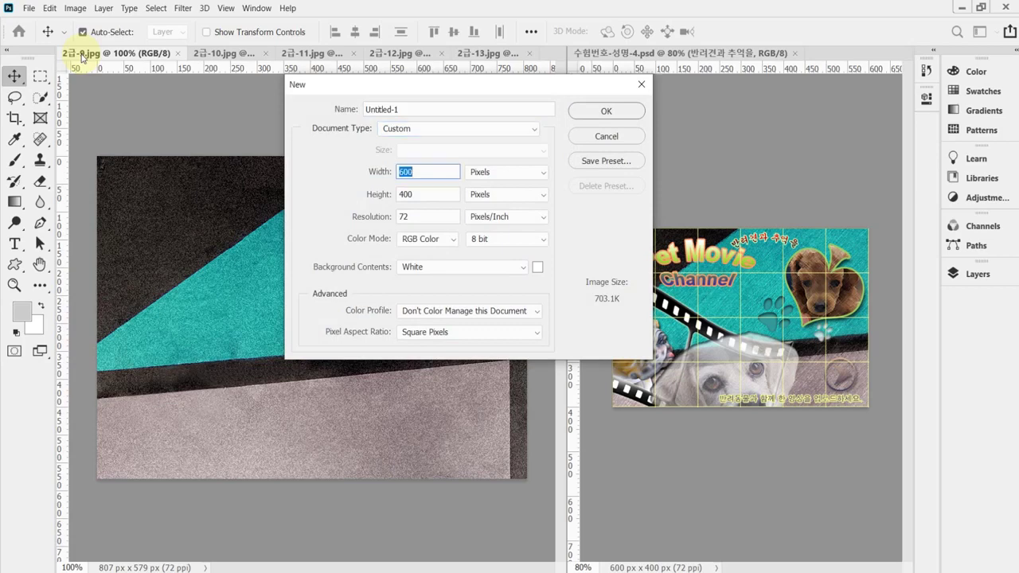
pyautogui.press('Tab')
pyautogui.press('Tab')
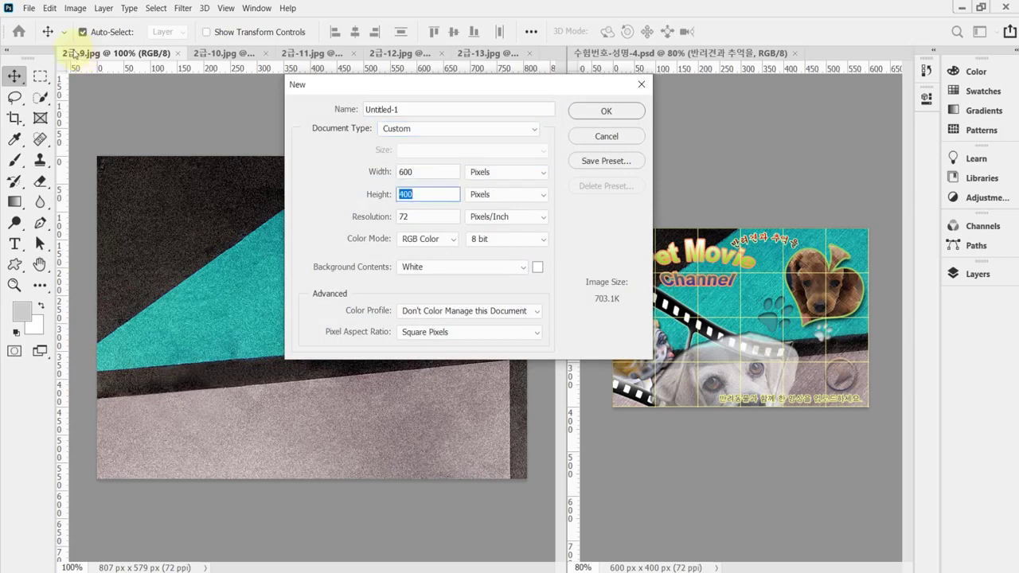
pyautogui.moveTo(333, 94); pyautogui.dragTo(268, 87)
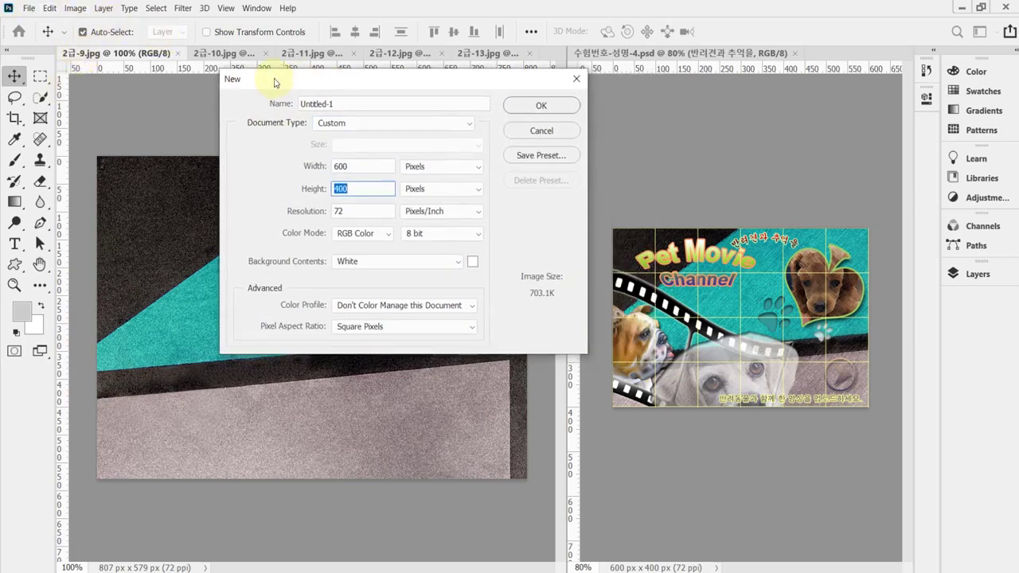
pyautogui.click(366, 167)
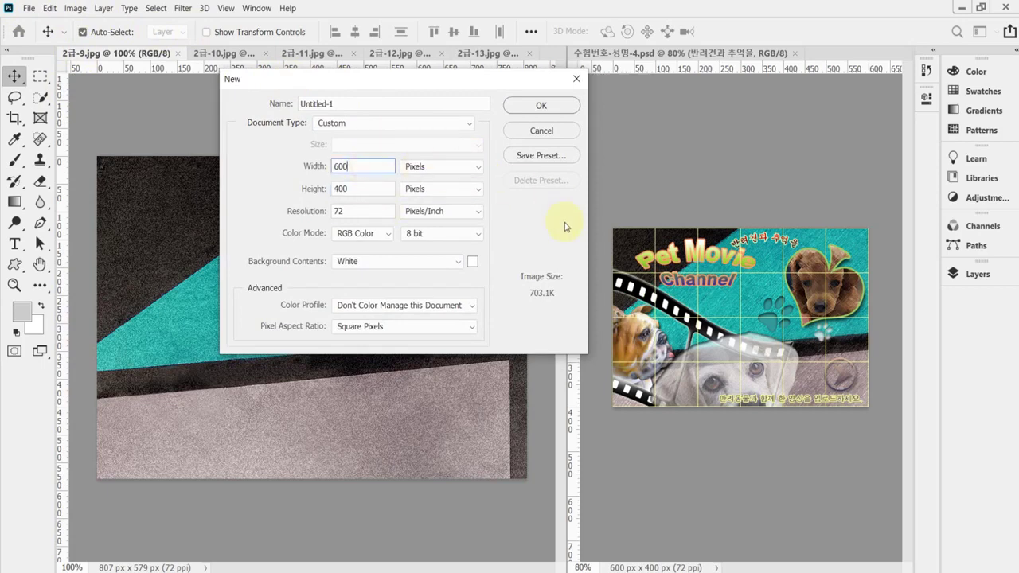
pyautogui.press('Tab')
pyautogui.press('Tab')
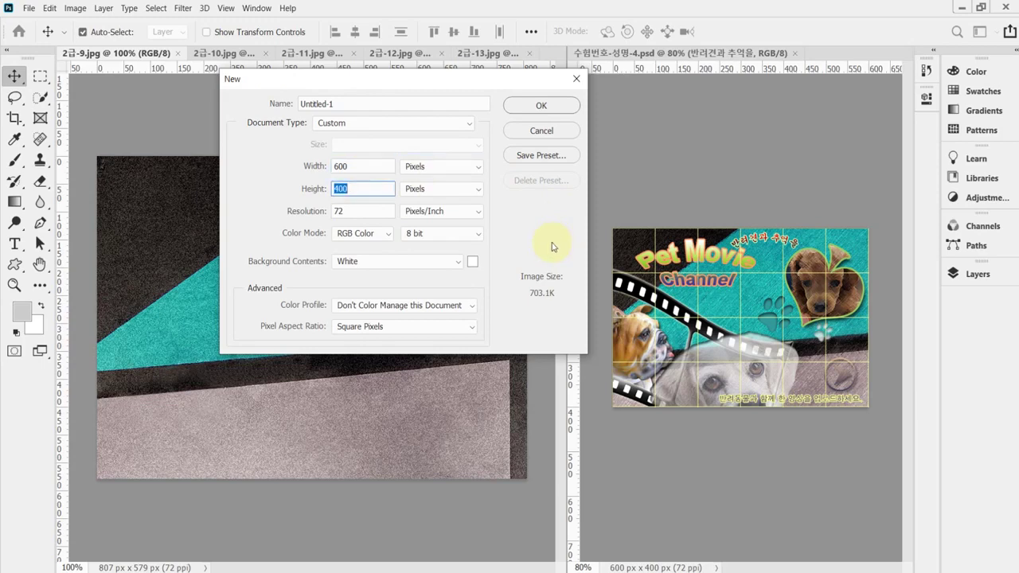
pyautogui.press('Tab')
pyautogui.press('Tab')
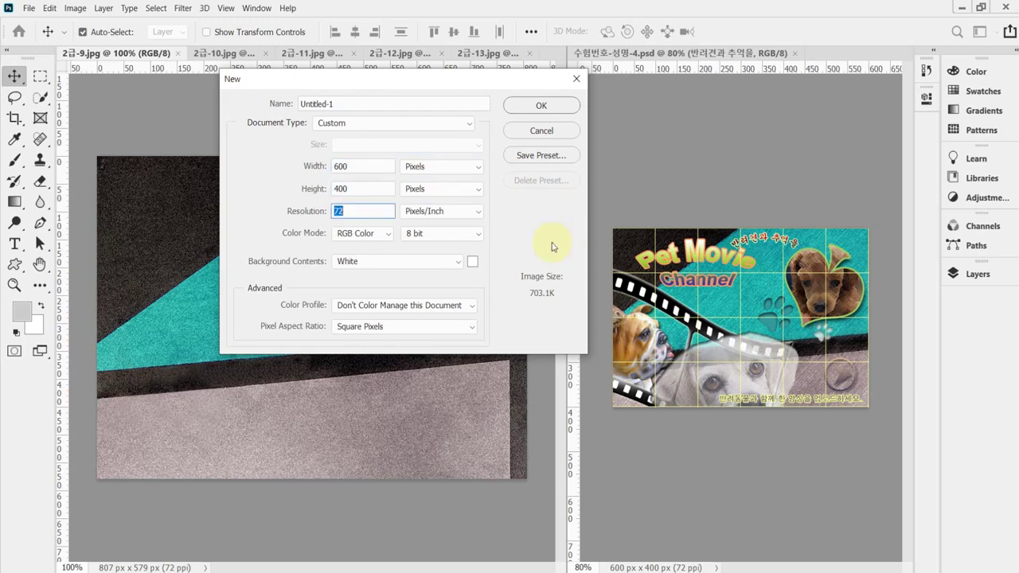
pyautogui.press('Tab')
pyautogui.press('Tab')
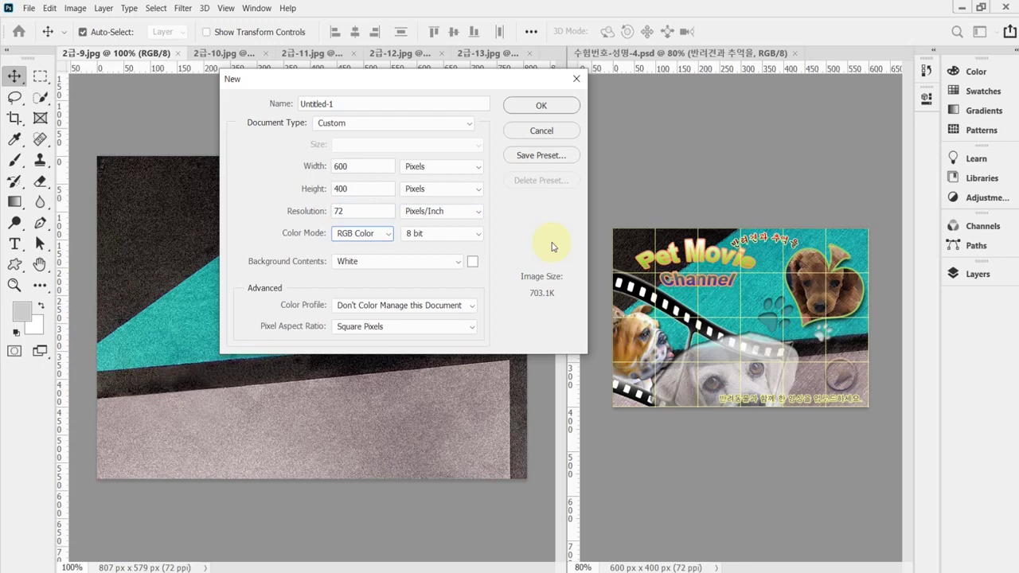
pyautogui.press('Return')
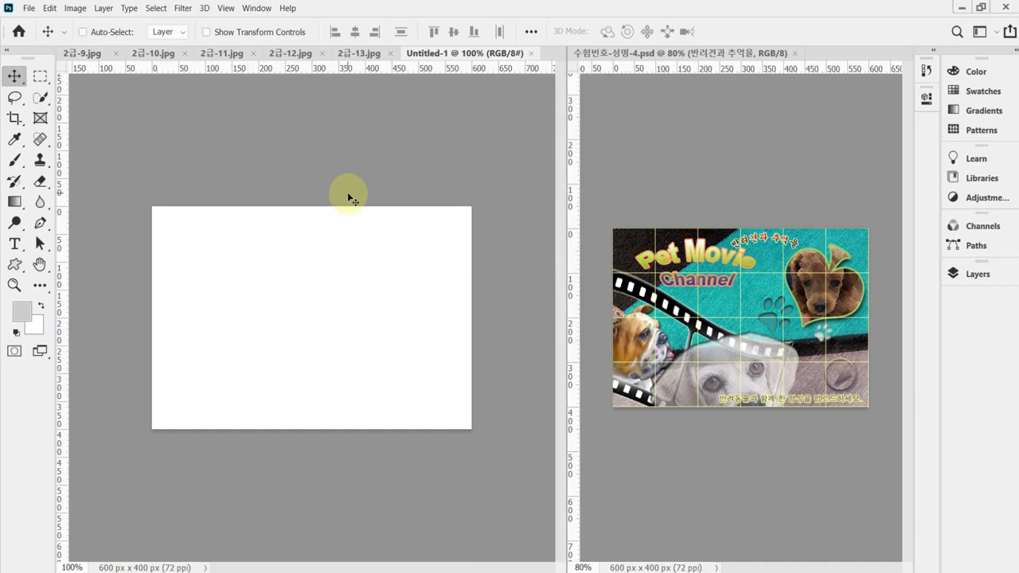
pyautogui.hotkey('ctrl', "'")
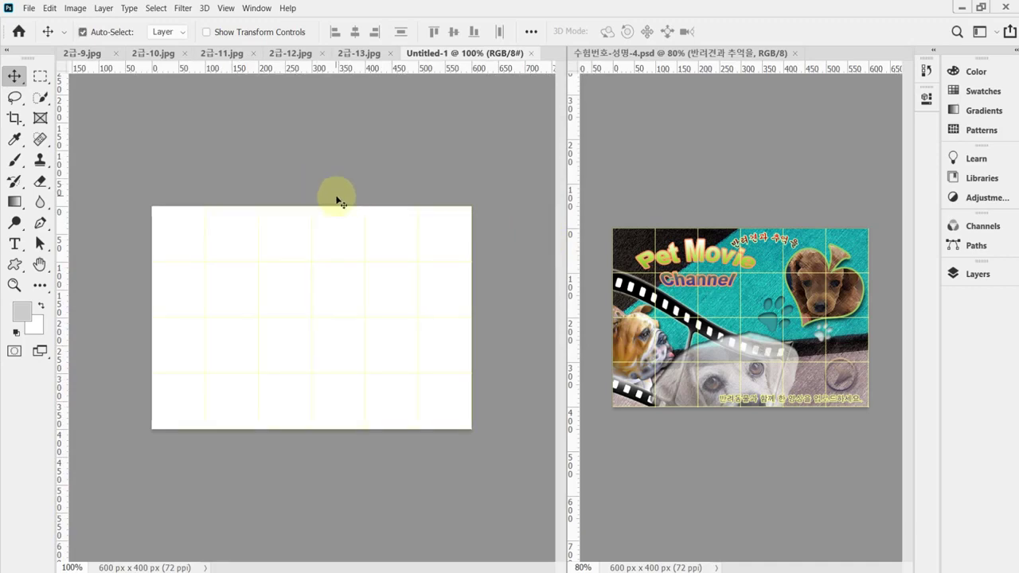
# - Copy the entire 2급-9.jpg image and paste it into the new blank document
pyautogui.click(86, 55)
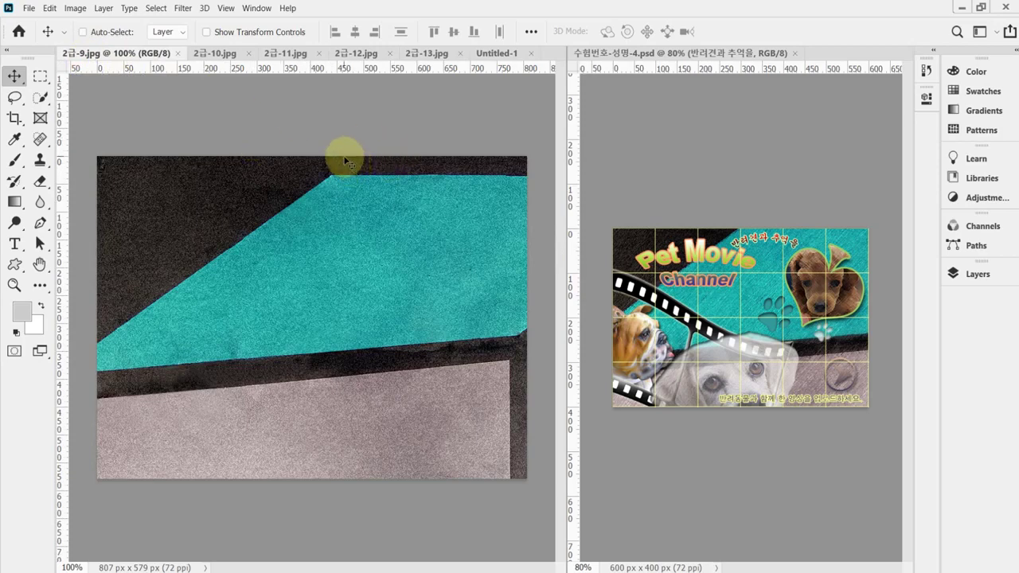
pyautogui.hotkey('ctrl', 'a')
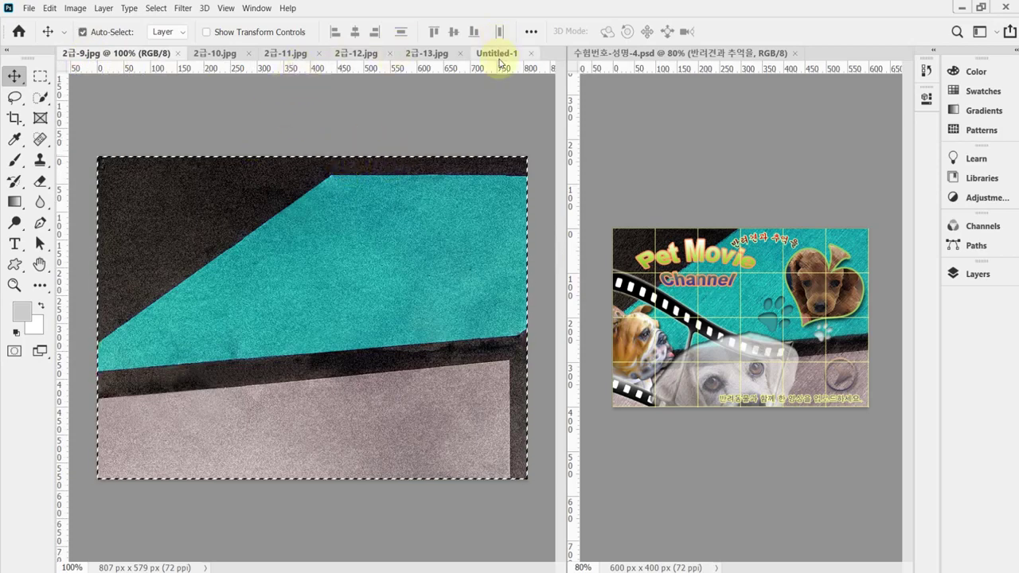
pyautogui.click(497, 54)
pyautogui.hotkey('ctrl', 'v')
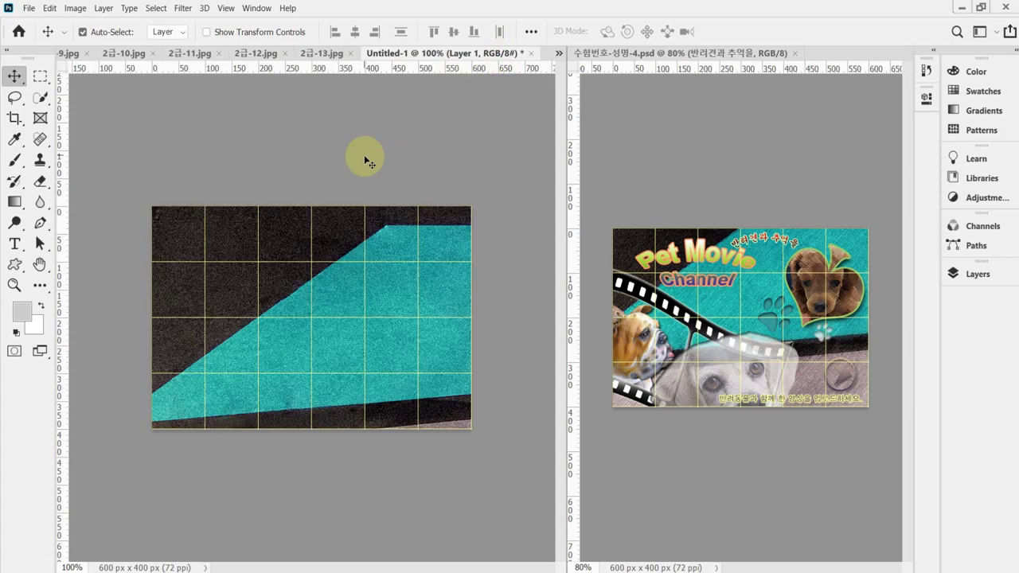
# - Free-transform the pasted texture with linked proportions, scaling it to about 80% and centring it on the canvas
pyautogui.press('ctrl')
pyautogui.hotkey('ctrl', 't')
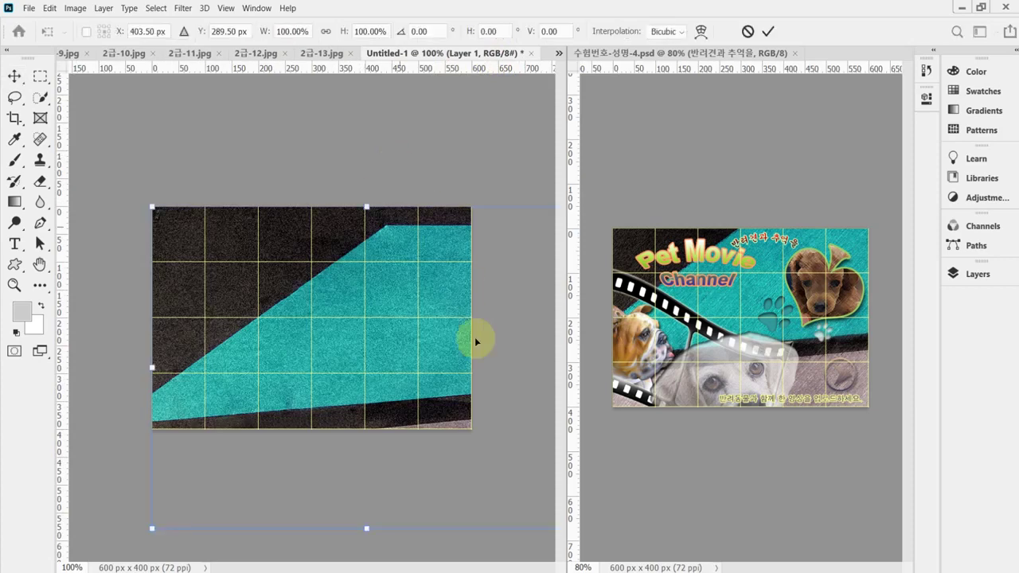
pyautogui.click(326, 31)
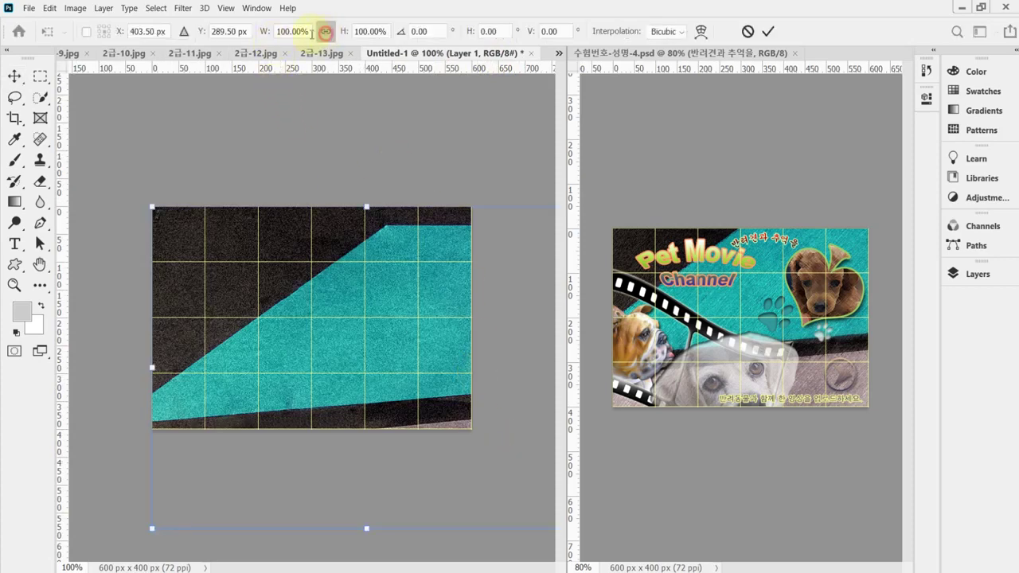
pyautogui.moveTo(265, 31); pyautogui.dragTo(251, 33)
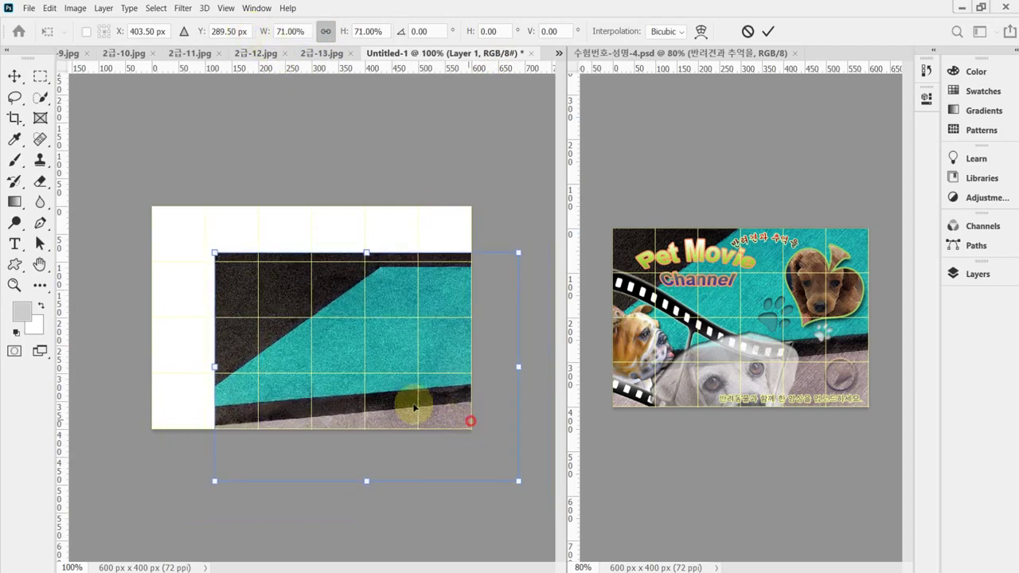
pyautogui.moveTo(414, 405); pyautogui.dragTo(497, 462)
pyautogui.moveTo(466, 428); pyautogui.dragTo(452, 407)
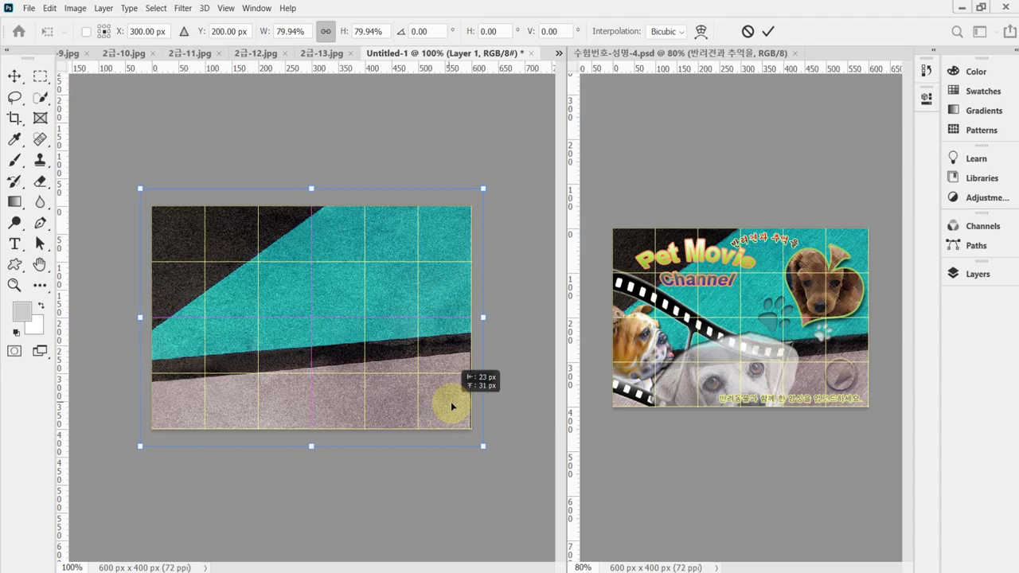
# - Nudge the texture 17 px toward the canvas's left edge, to an X position of 283 px
pyautogui.moveTo(451, 407); pyautogui.dragTo(451, 401)
pyautogui.press('Left')
pyautogui.press('Left')
pyautogui.press('Left')
pyautogui.press('Left')
pyautogui.press('Left')
pyautogui.press('Left')
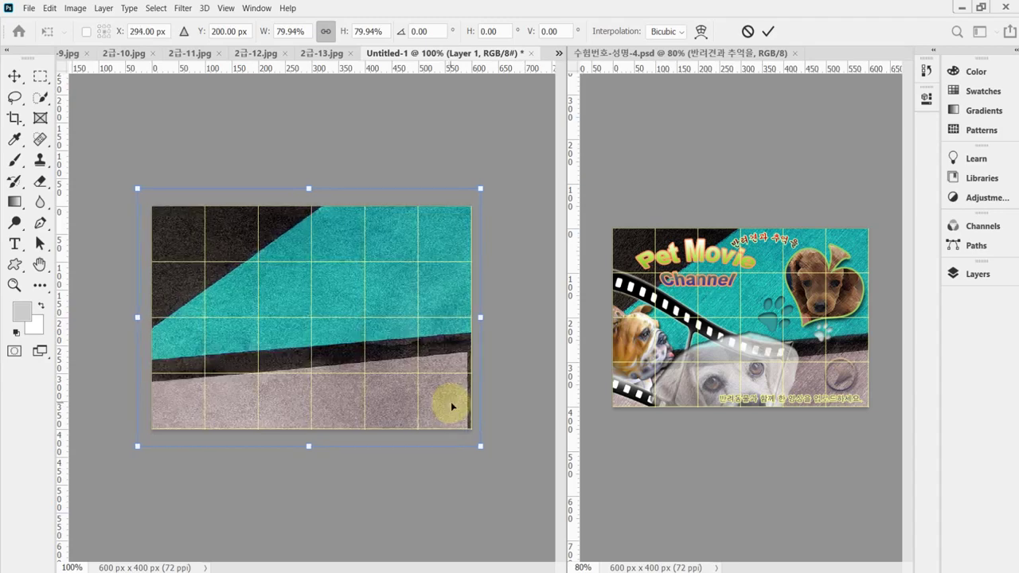
pyautogui.press('Left')
pyautogui.press('Left')
pyautogui.press('Left')
pyautogui.press('Left')
pyautogui.press('Left')
pyautogui.press('Left')
pyautogui.press('Left')
pyautogui.press('Left')
pyautogui.press('Left')
pyautogui.press('Left')
pyautogui.press('Left')
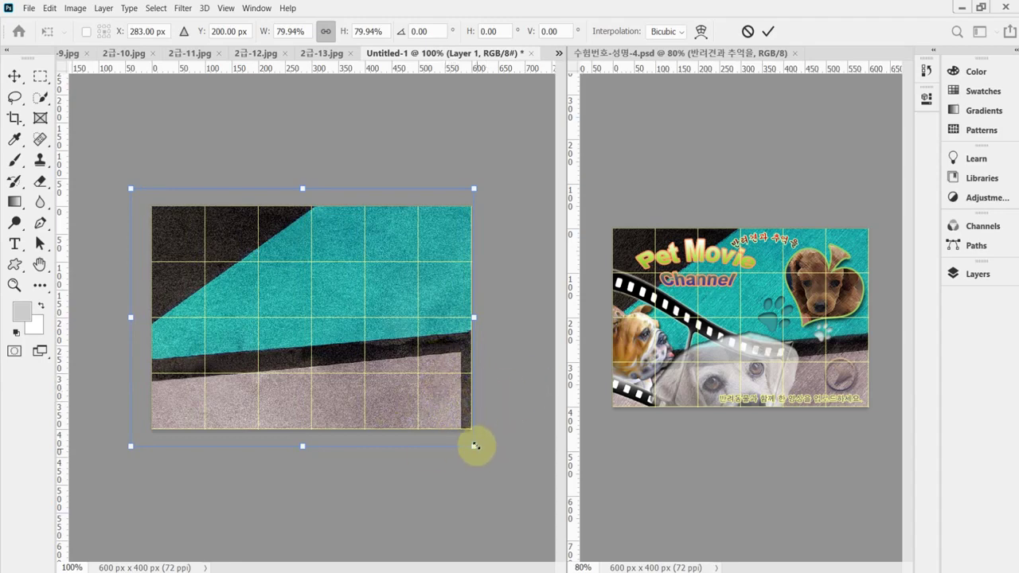
# - Enlarge the texture proportionally to about 83.5% and nudge it 12 px toward the canvas's left edge
pyautogui.moveTo(475, 446); pyautogui.dragTo(487, 453)
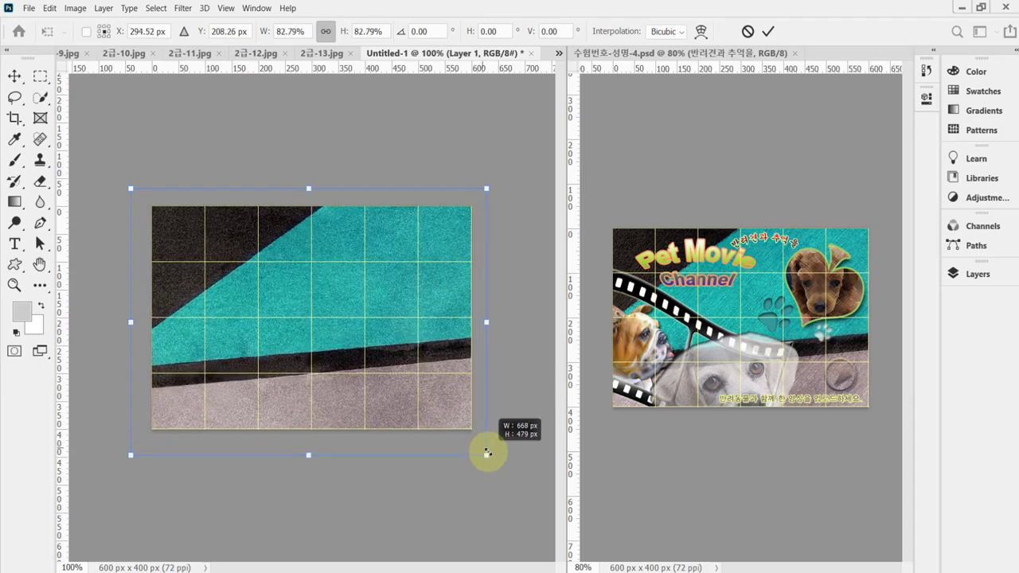
pyautogui.moveTo(487, 454); pyautogui.dragTo(489, 454)
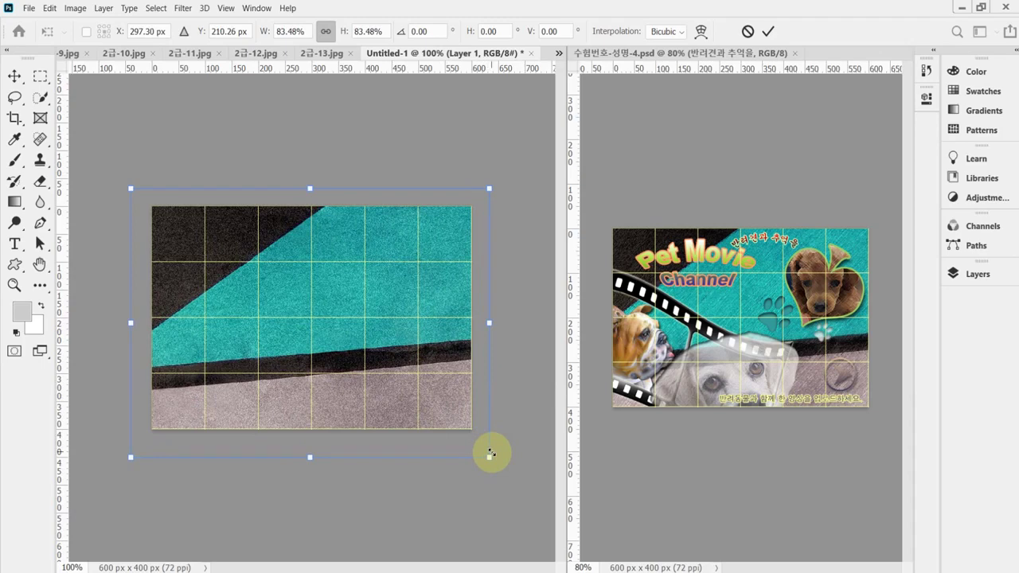
pyautogui.press('Left')
pyautogui.press('Left')
pyautogui.press('Left')
pyautogui.press('Left')
pyautogui.press('Left')
pyautogui.press('Left')
pyautogui.press('Left')
pyautogui.press('Left')
pyautogui.press('Left')
pyautogui.press('Left')
pyautogui.press('Left')
pyautogui.press('Left')
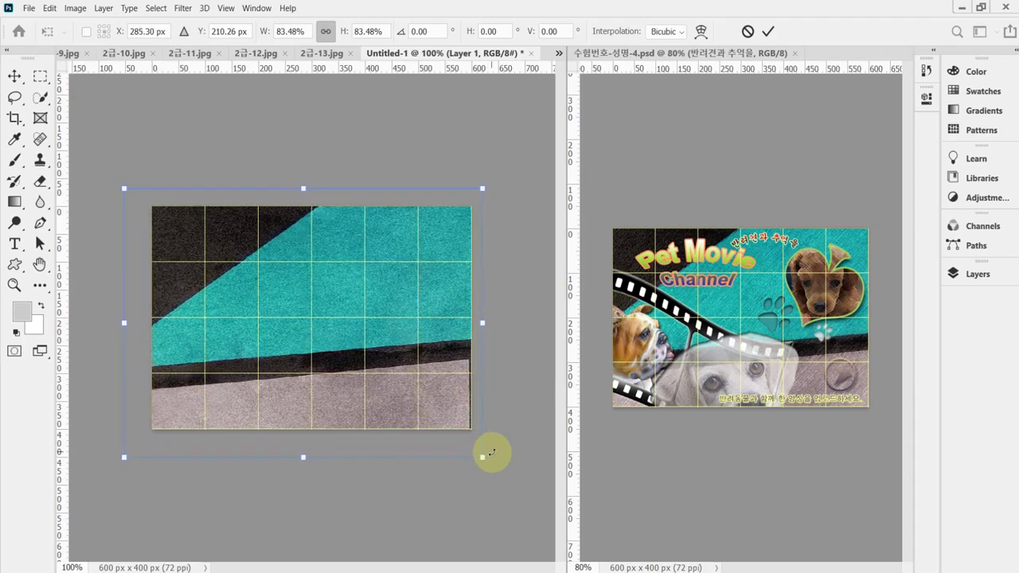
# - Enlarge the texture to about 84%, centre it vertically on the canvas at Y 200 px, and apply the transform
pyautogui.moveTo(483, 456); pyautogui.dragTo(454, 441)
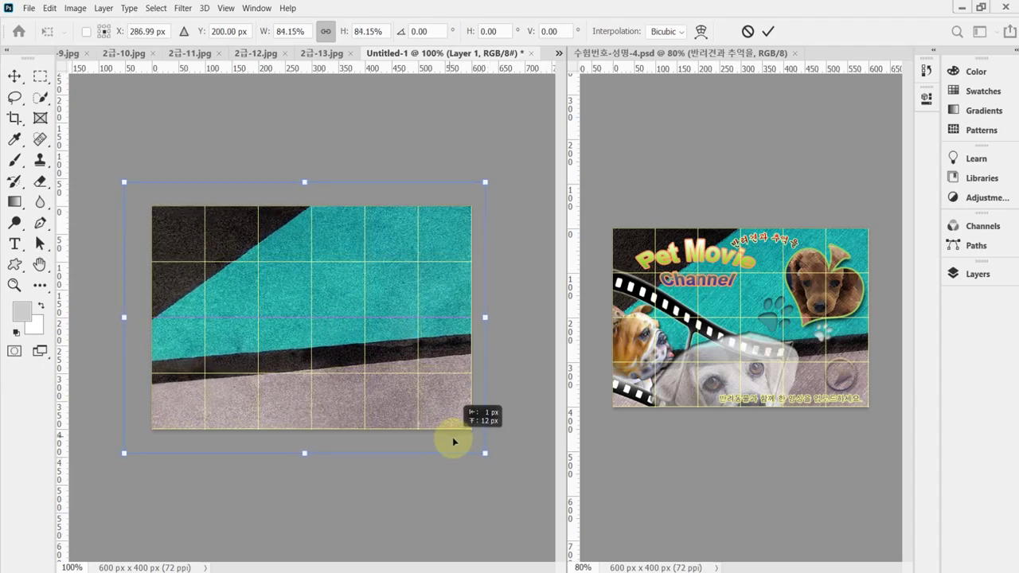
pyautogui.moveTo(454, 442); pyautogui.dragTo(454, 442)
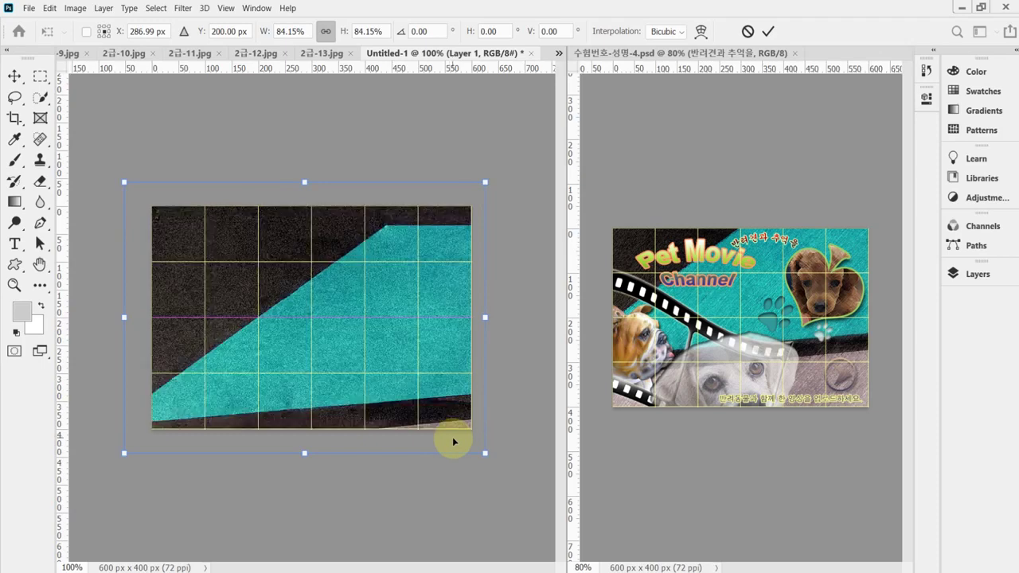
pyautogui.press('Return')
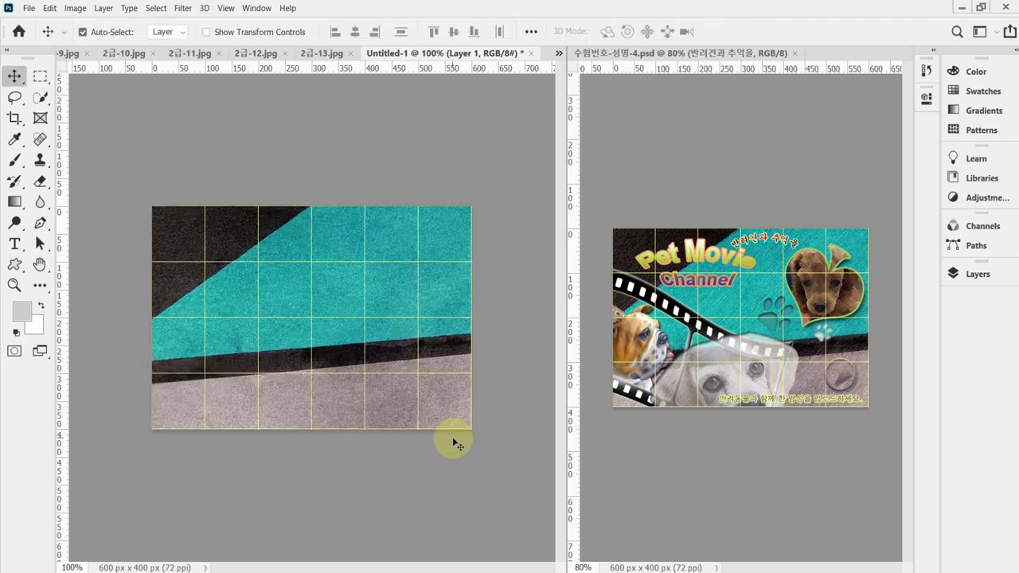
# - Save the document in Photoshop format as 수험번호-성명-4 in the 임시파일 folder on the desktop
pyautogui.press('ctrl')
pyautogui.hotkey('ctrl', 'shift', 's')
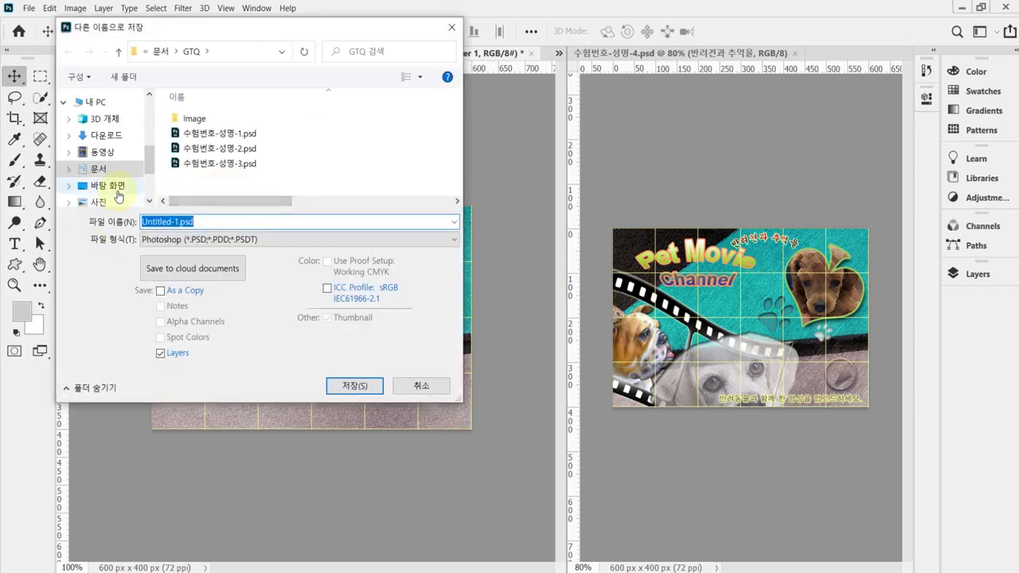
pyautogui.click(117, 190)
pyautogui.doubleClick(275, 112)
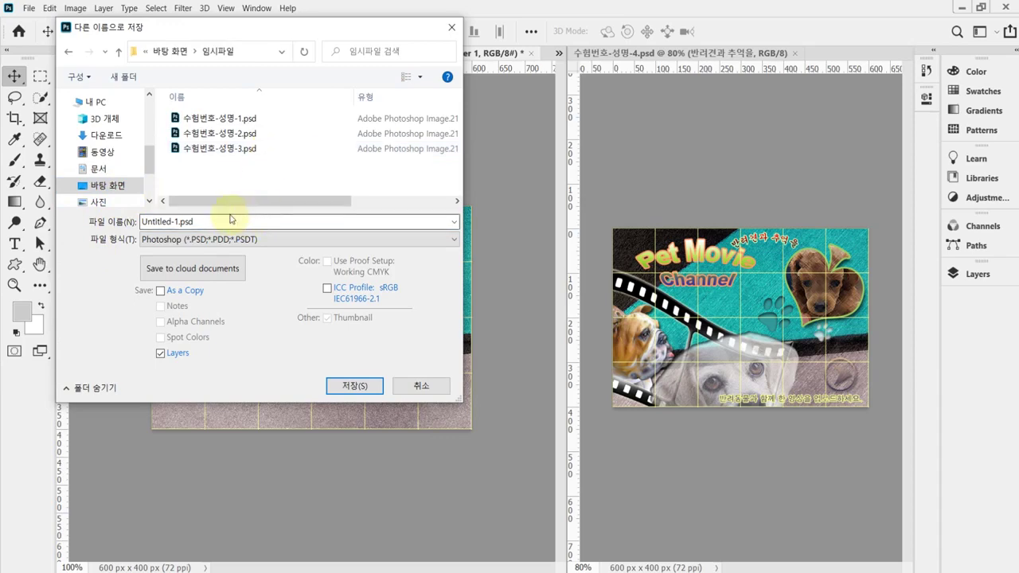
pyautogui.click(213, 146)
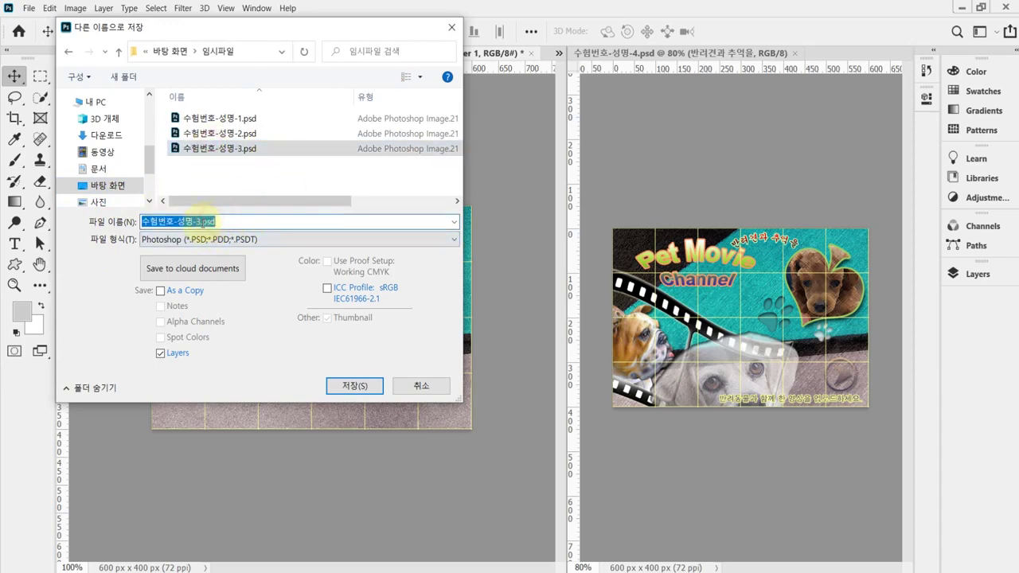
pyautogui.click(199, 222)
pyautogui.moveTo(197, 222); pyautogui.dragTo(217, 223)
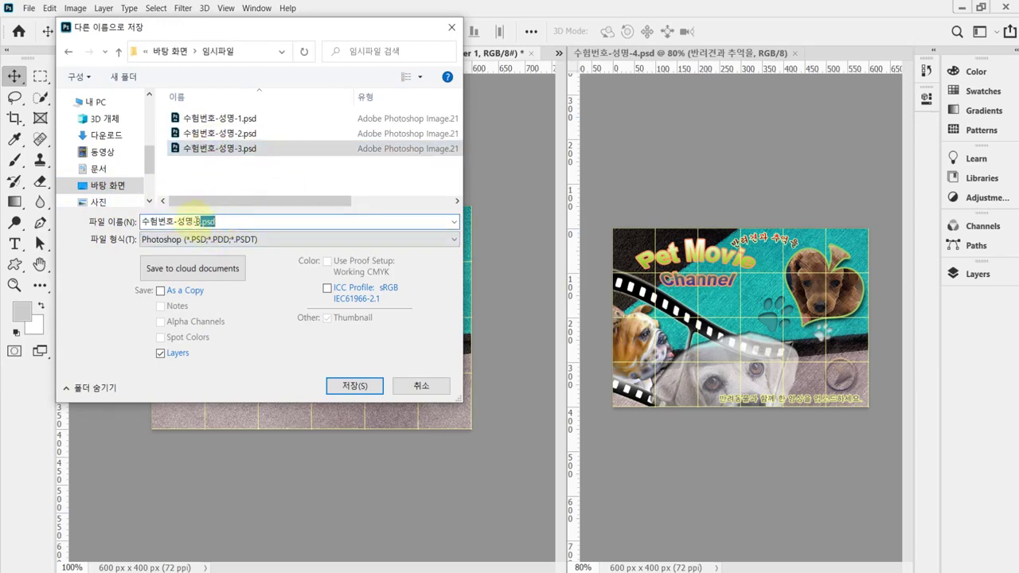
pyautogui.write('4')
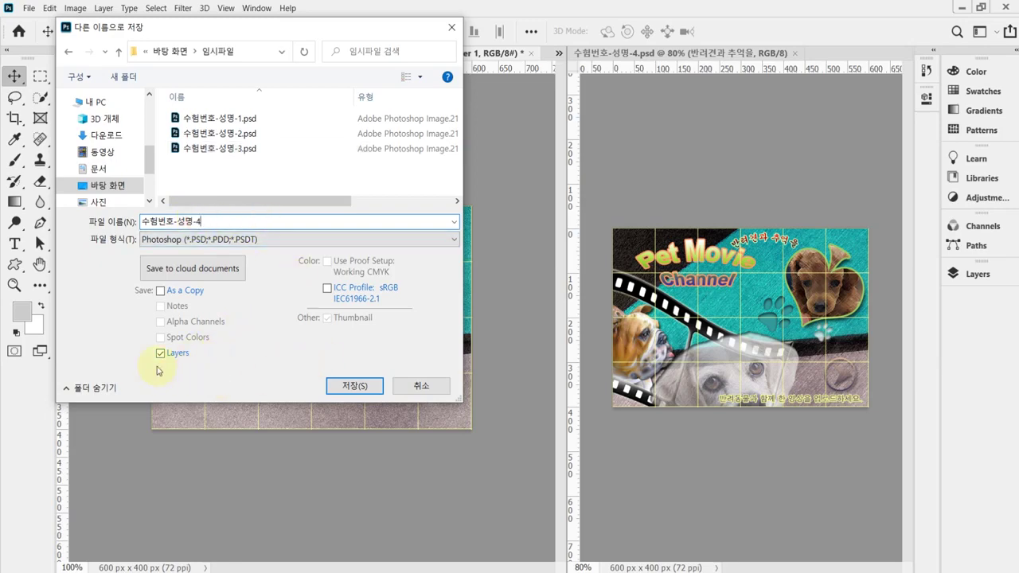
pyautogui.press('Tab')
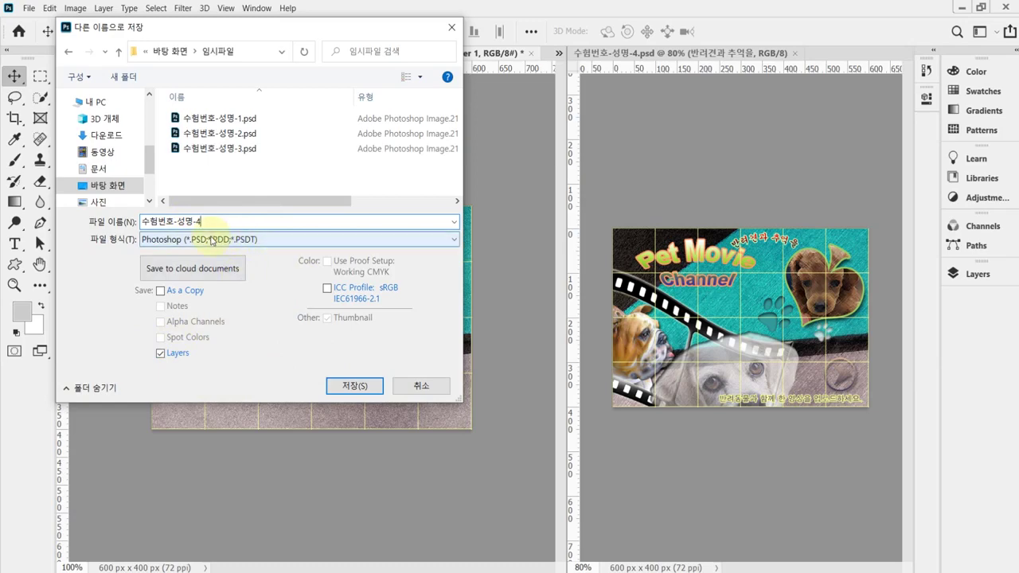
pyautogui.click(355, 391)
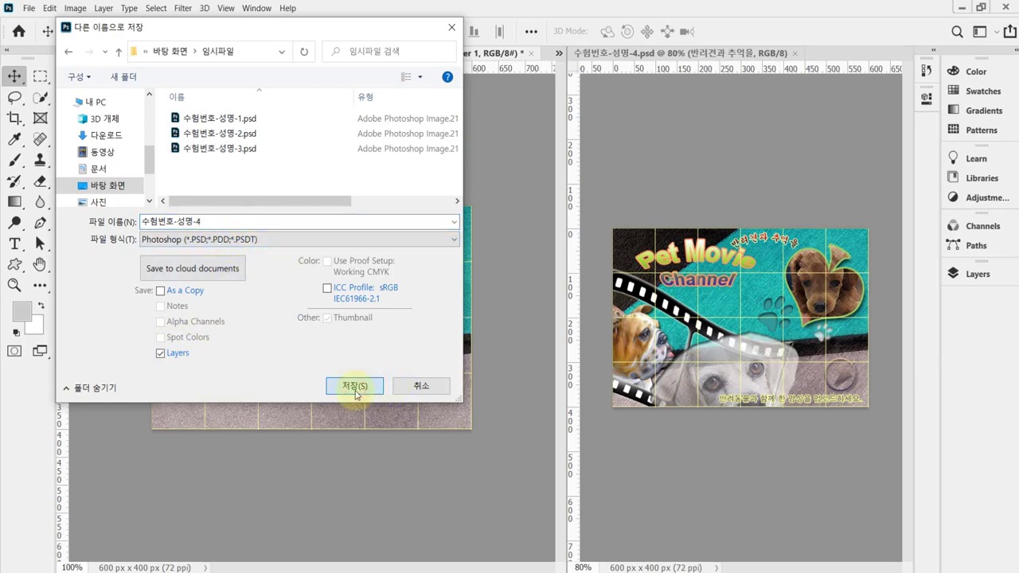
pyautogui.click(356, 390)
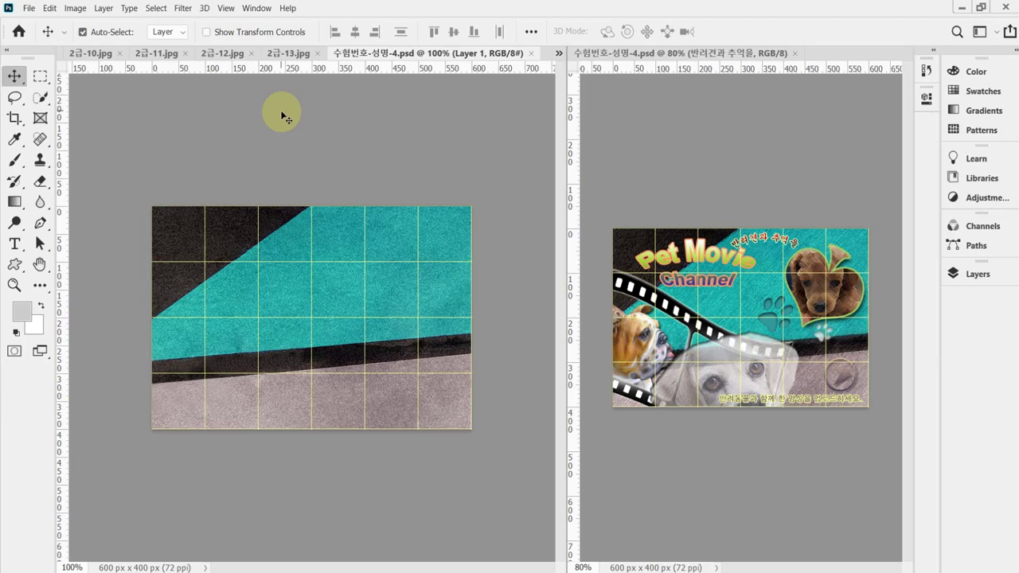
# - Apply the Artistic Rough Pastels filter from the Filter Gallery to the background texture layer, keeping the offered settings
pyautogui.click(182, 9)
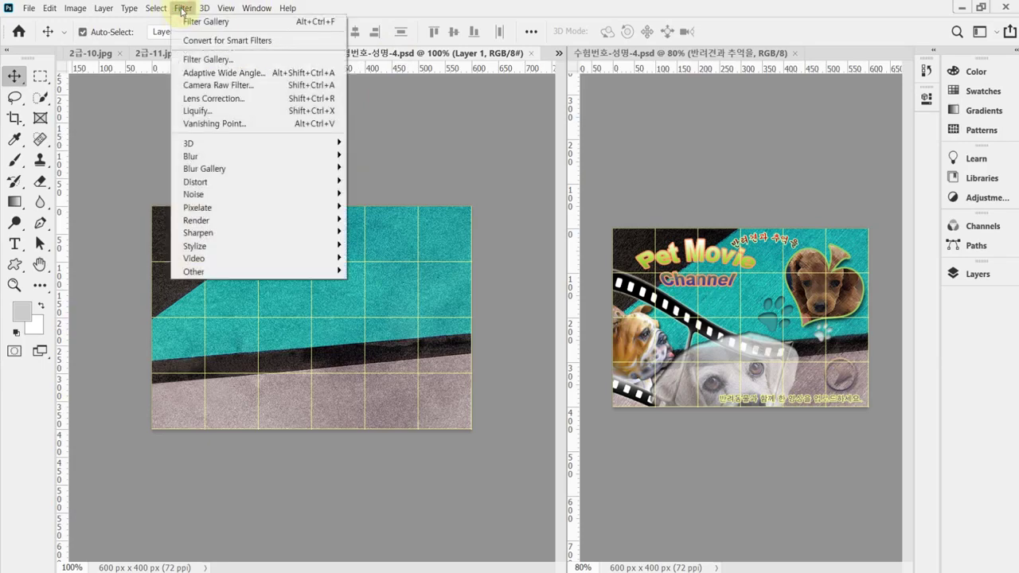
pyautogui.click(197, 59)
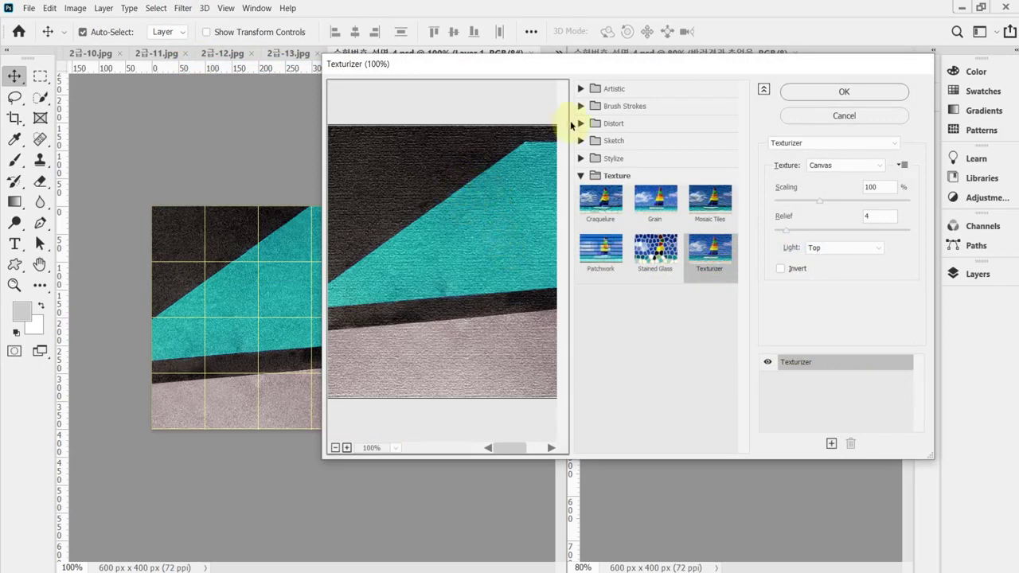
pyautogui.click(579, 89)
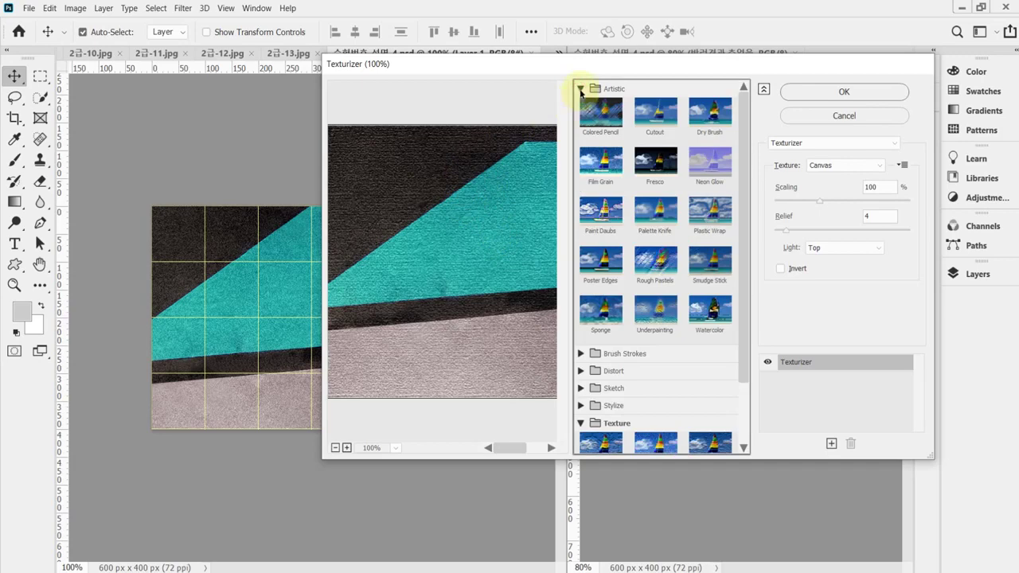
pyautogui.click(655, 261)
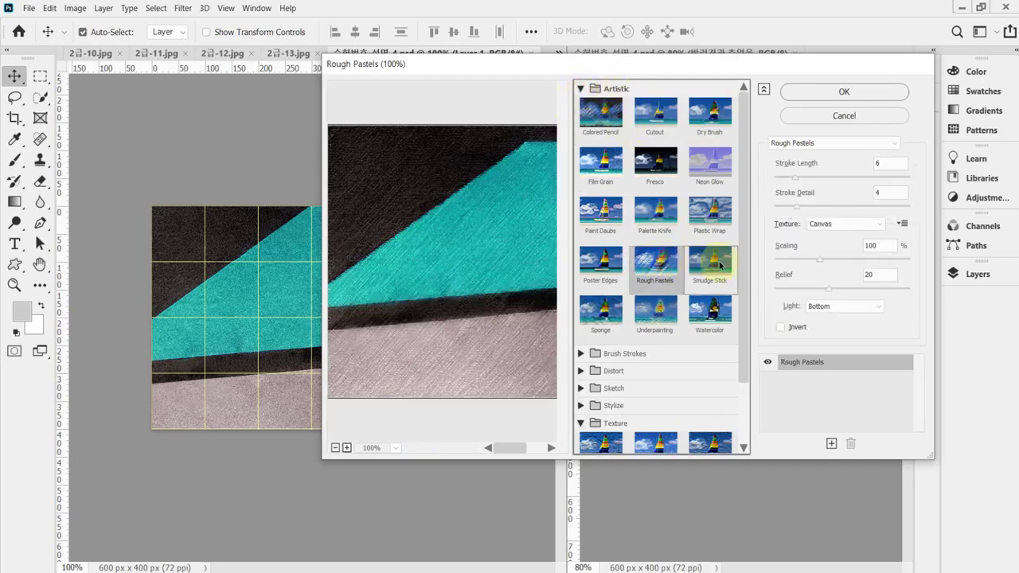
pyautogui.click(844, 92)
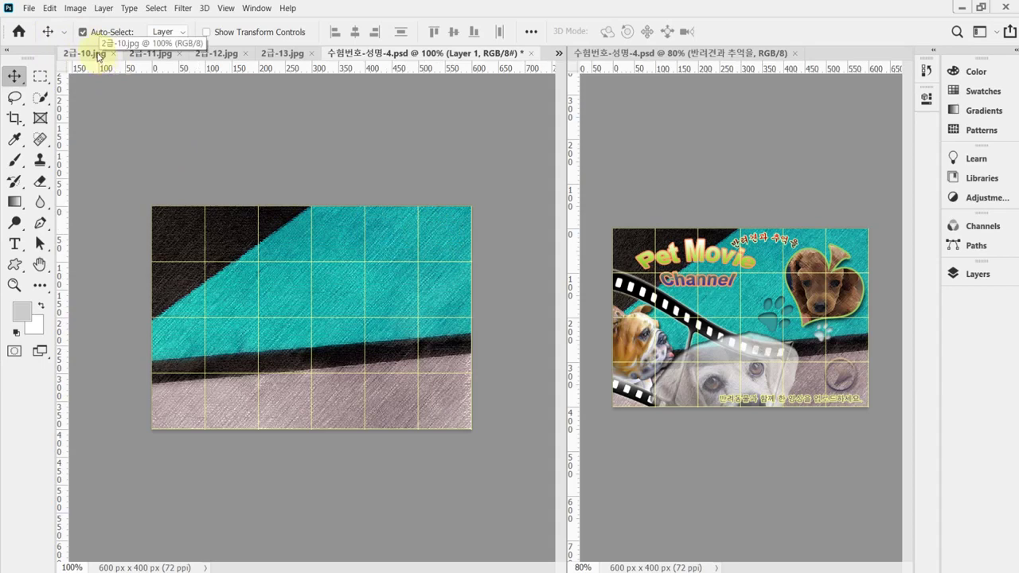
# - Bring the film strip image 2급-10.jpg to the front
pyautogui.press('ctrl')
pyautogui.click(90, 53)
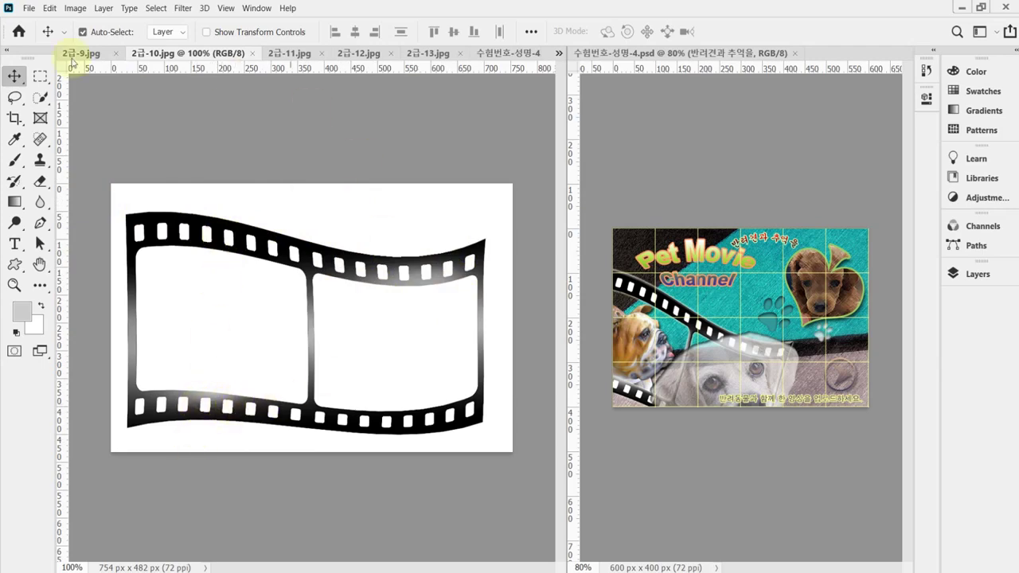
# - Switch to the Magic Wand and reset all tools to their default settings
pyautogui.click(40, 99)
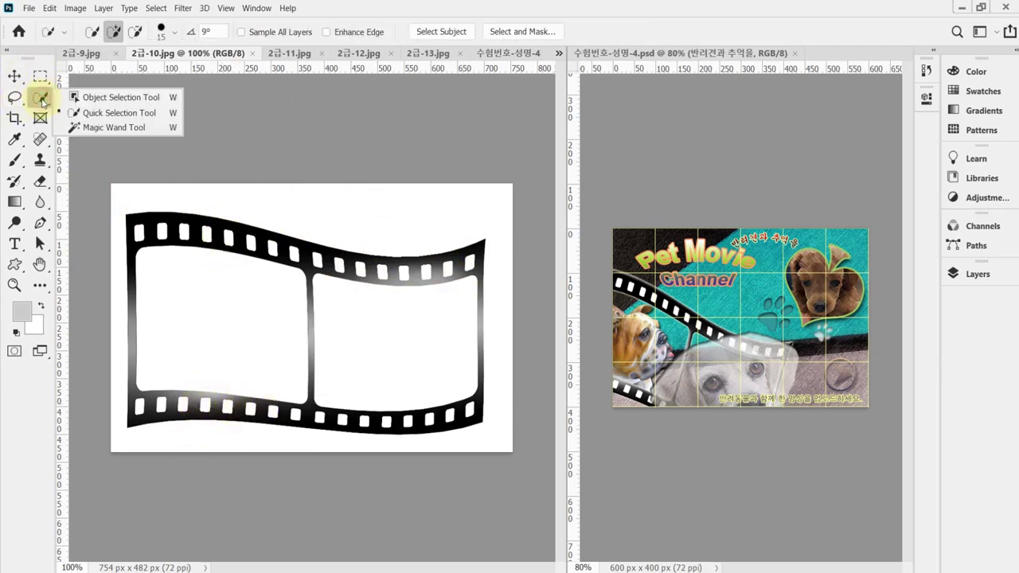
pyautogui.click(90, 128)
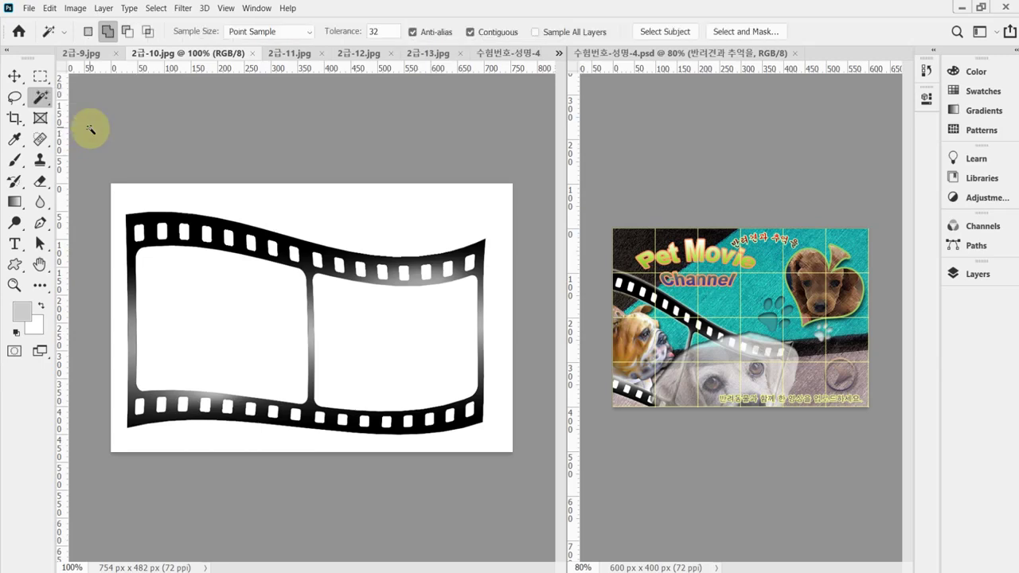
pyautogui.rightClick(50, 34)
pyautogui.click(87, 42)
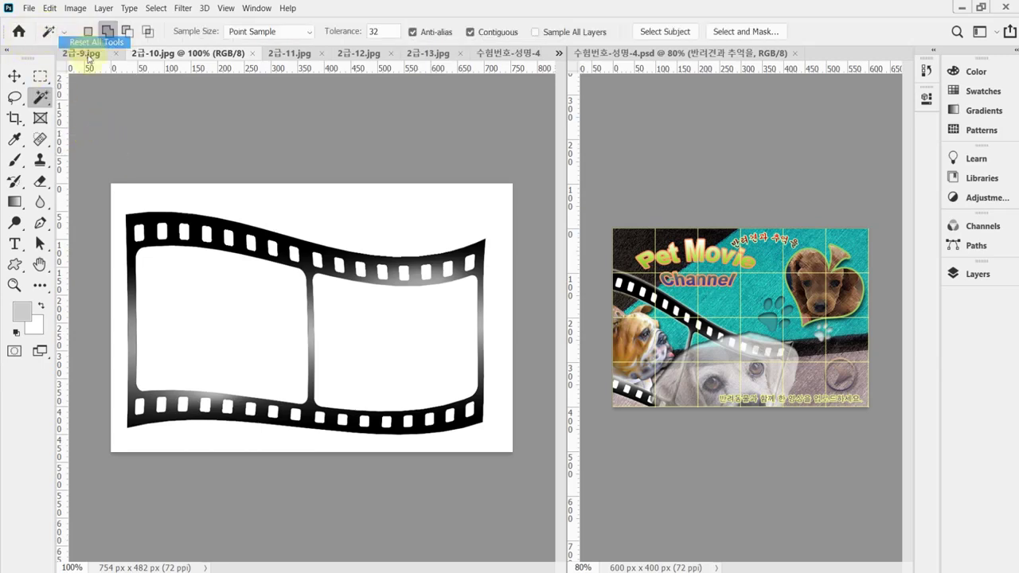
pyautogui.moveTo(478, 177); pyautogui.dragTo(411, 106)
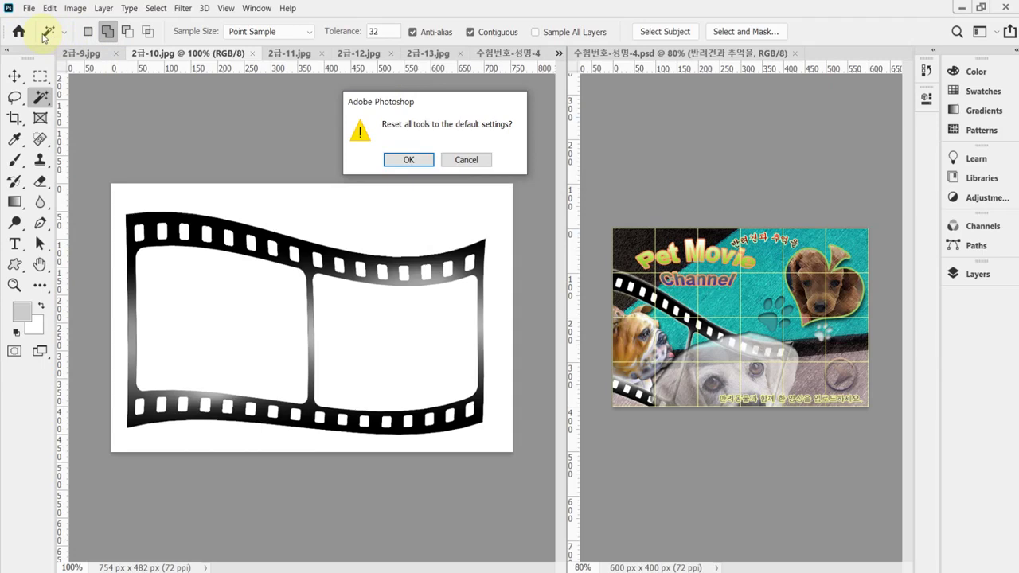
pyautogui.click(407, 160)
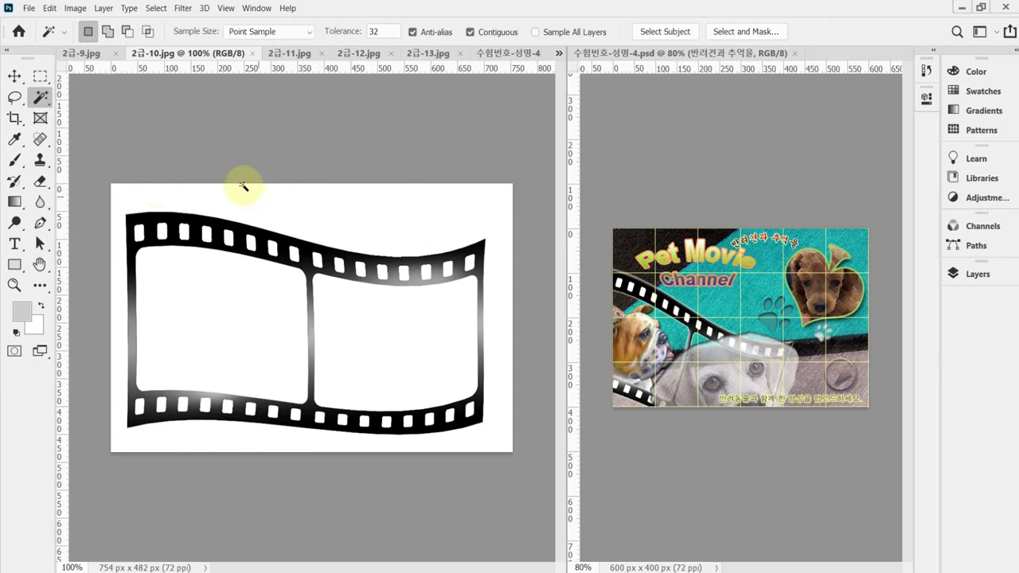
# - Select the white background around the film strip plus both large white frames, and invert the selection to isolate the strip
pyautogui.click(381, 226)
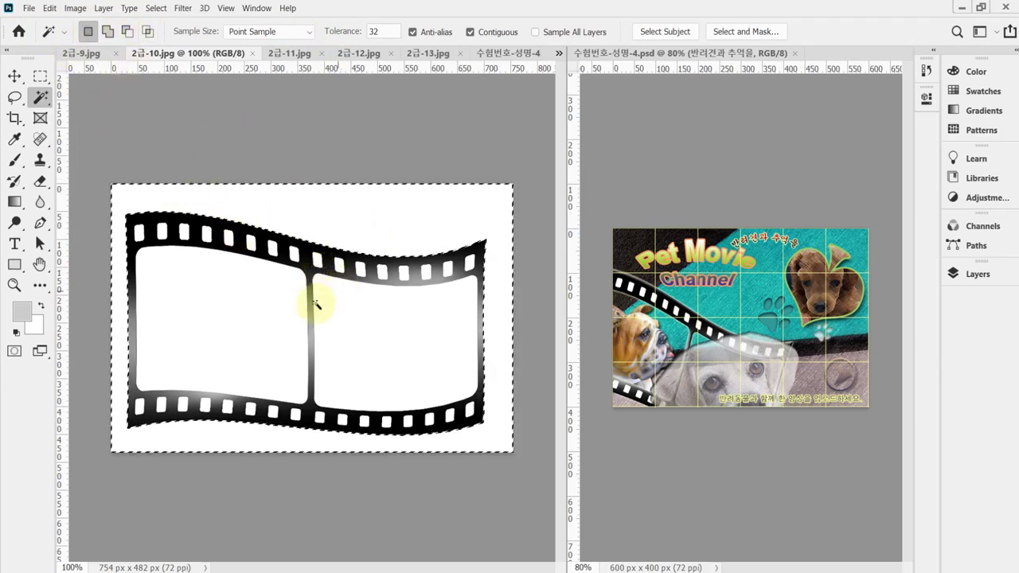
pyautogui.click(237, 326)
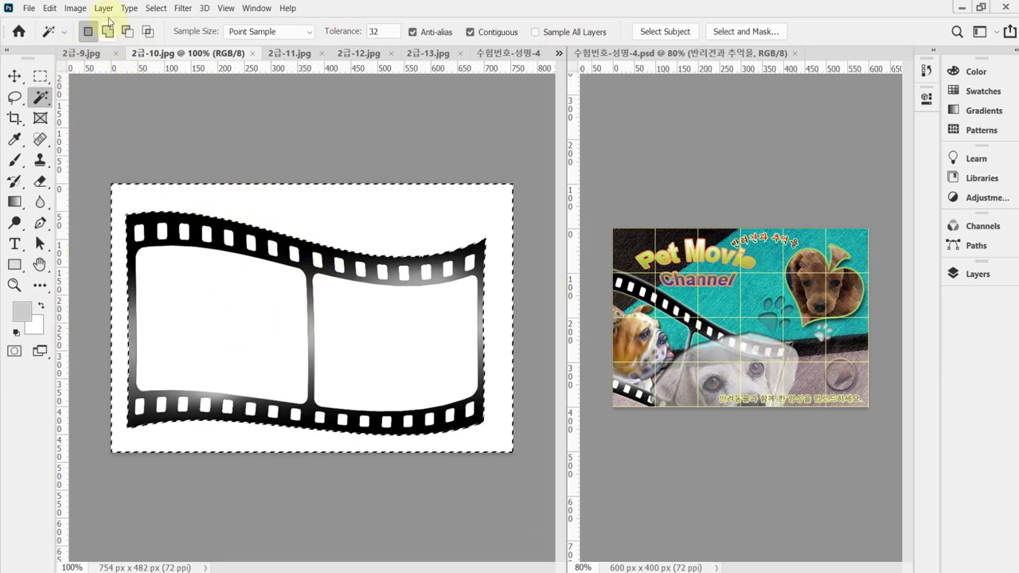
pyautogui.keyDown('shift'); pyautogui.click(254, 316); pyautogui.keyUp('shift')
pyautogui.keyDown('shift'); pyautogui.click(351, 336); pyautogui.keyUp('shift')
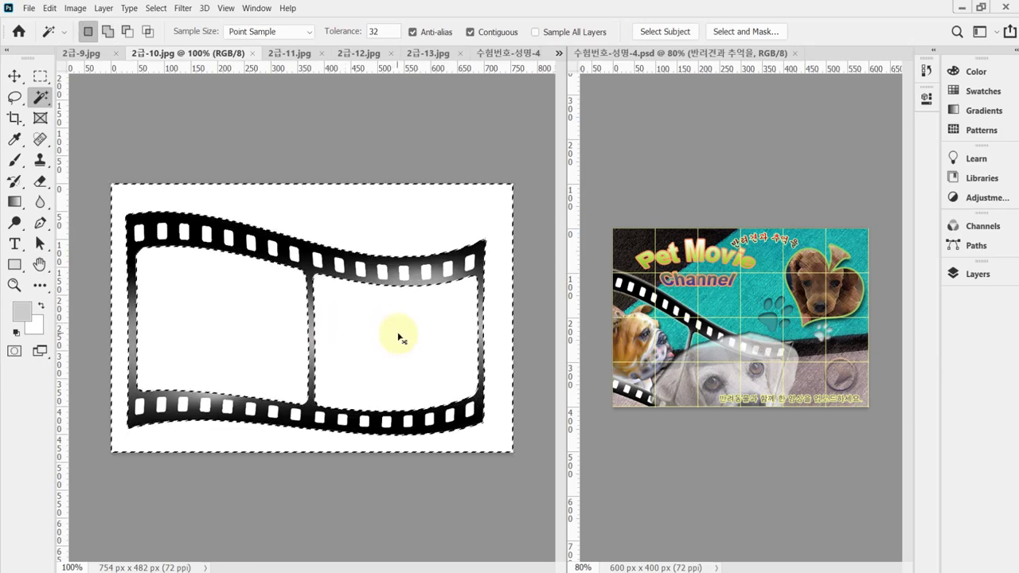
pyautogui.hotkey('ctrl', 'shift', 'i')
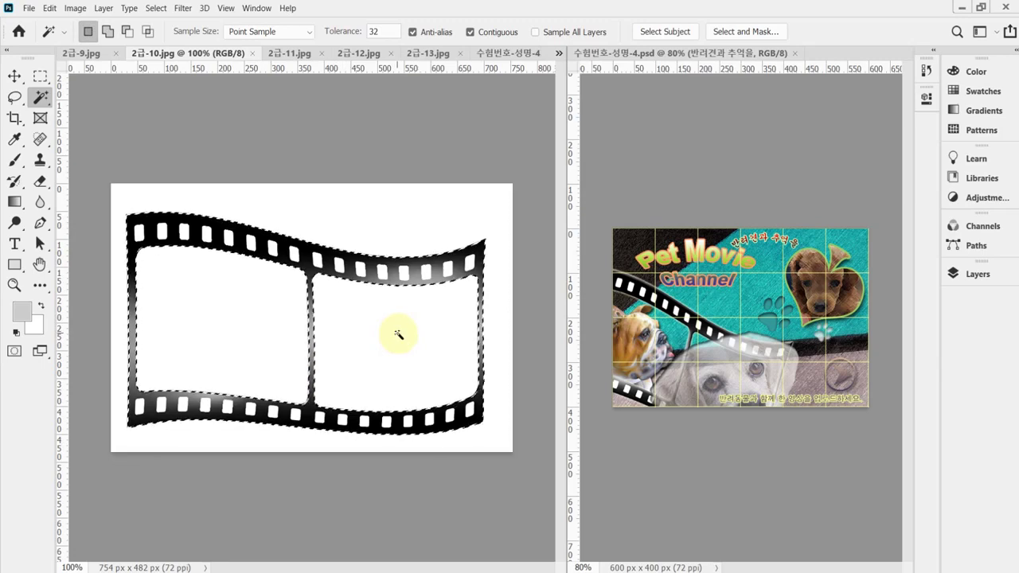
# - Paste the film strip into 수험번호-성명-4.psd and transform it to about 62.57% scale, rotated about 11.57° near the canvas's lower-left area
pyautogui.click(495, 56)
pyautogui.hotkey('ctrl', 'v')
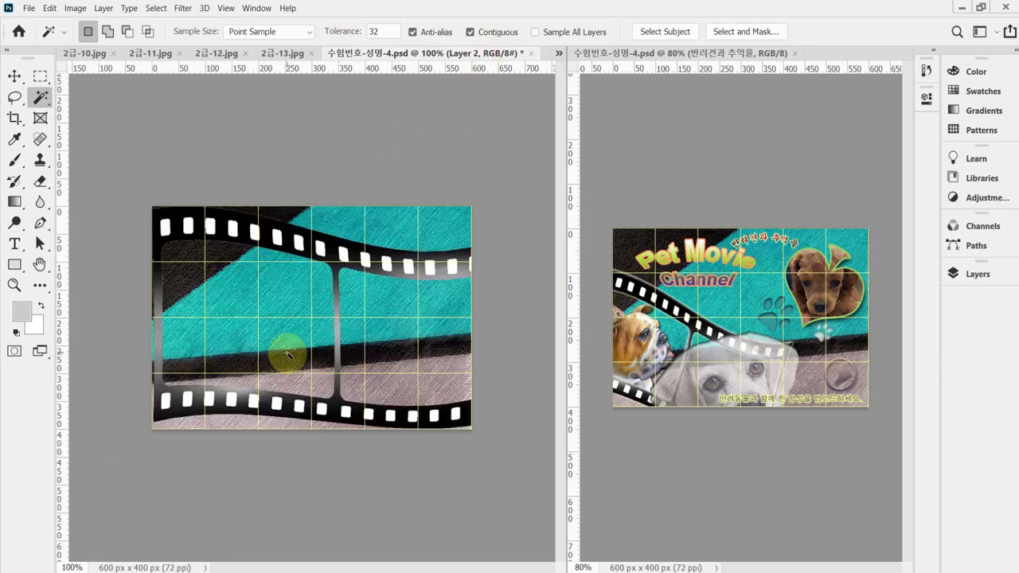
pyautogui.hotkey('ctrl', 't')
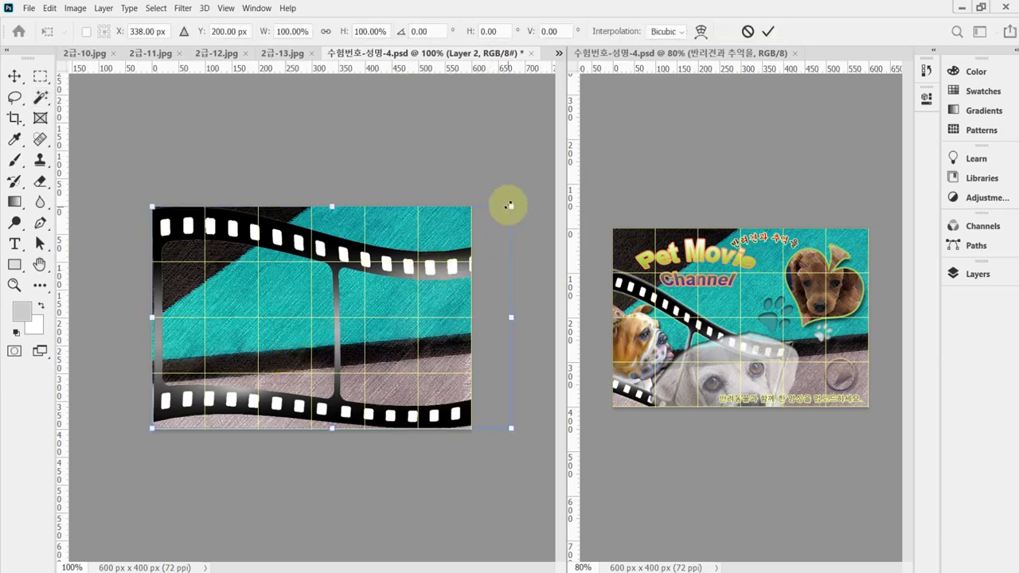
pyautogui.moveTo(511, 207); pyautogui.dragTo(406, 316)
pyautogui.moveTo(337, 344); pyautogui.dragTo(312, 334)
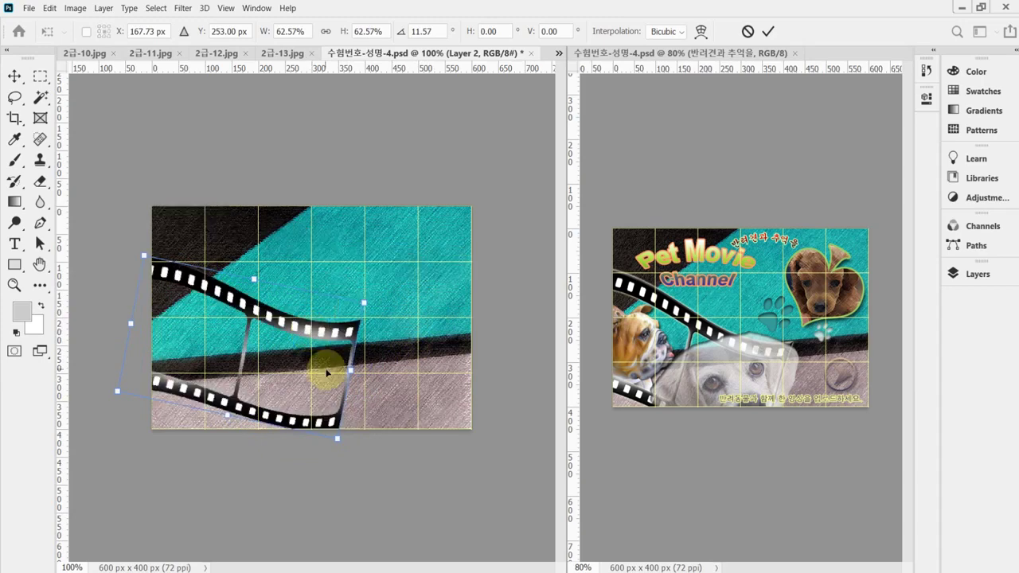
# - Refine the film strip's placement to match the reference, rotating it to about 20.40° and scaling it to about 68.07%
pyautogui.moveTo(389, 303); pyautogui.dragTo(387, 337)
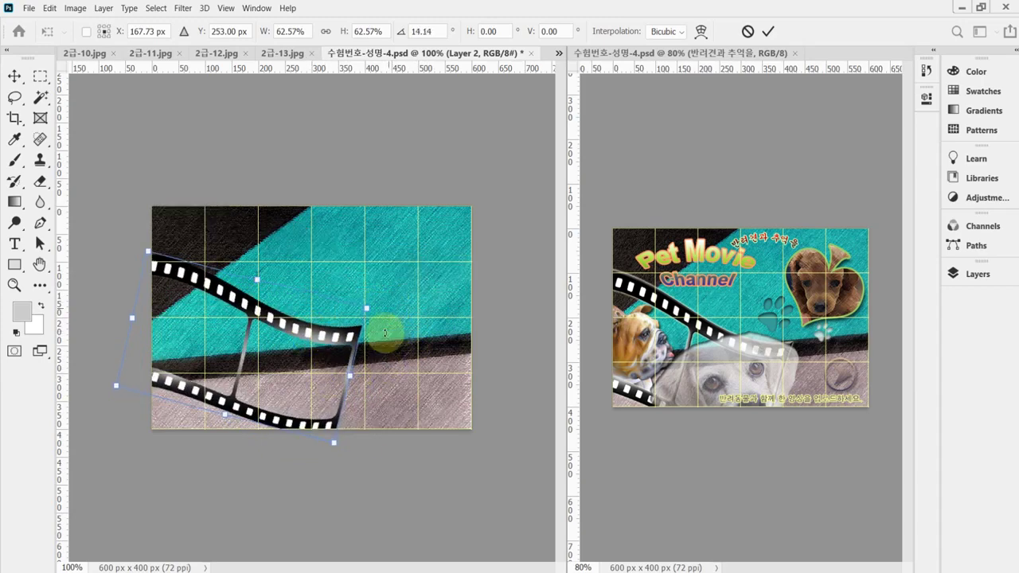
pyautogui.moveTo(333, 444); pyautogui.dragTo(342, 451)
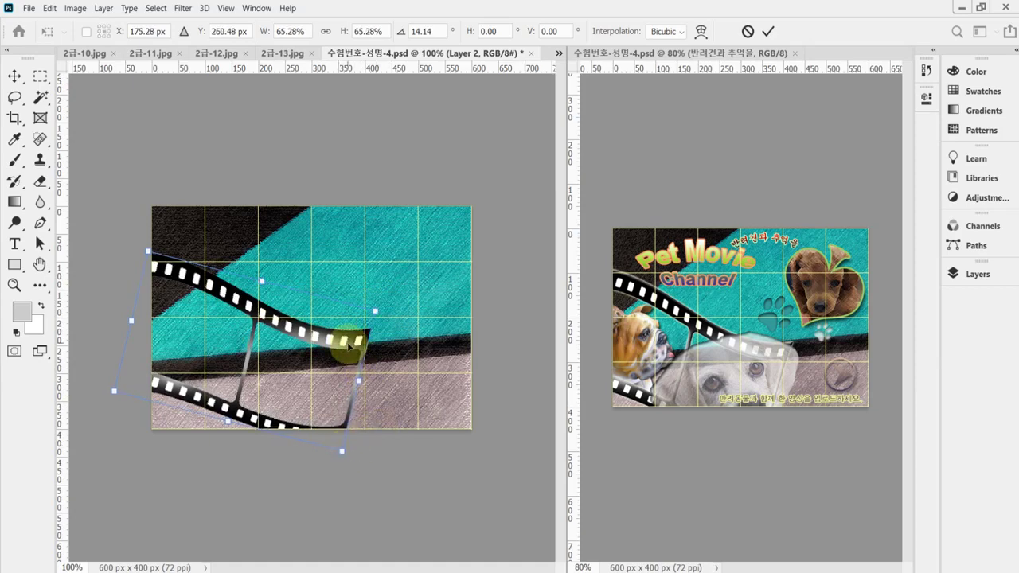
pyautogui.moveTo(348, 345); pyautogui.dragTo(348, 358)
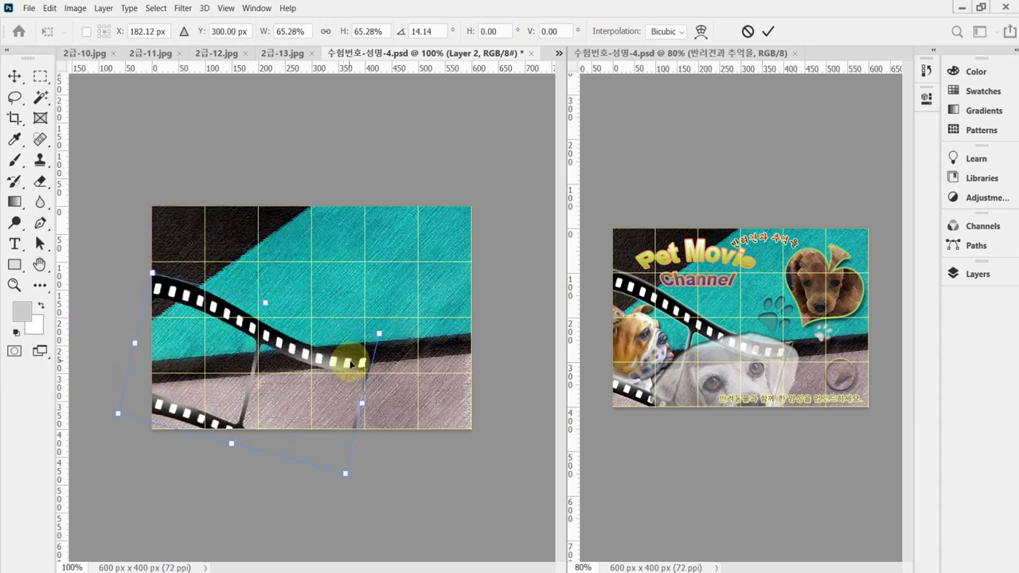
pyautogui.moveTo(451, 337); pyautogui.dragTo(444, 348)
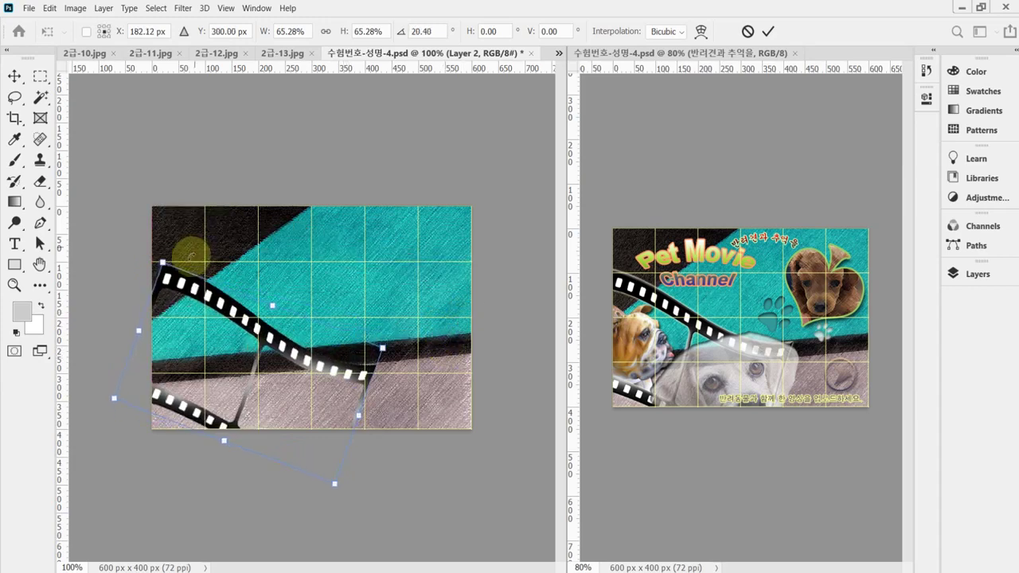
pyautogui.moveTo(162, 263); pyautogui.dragTo(149, 255)
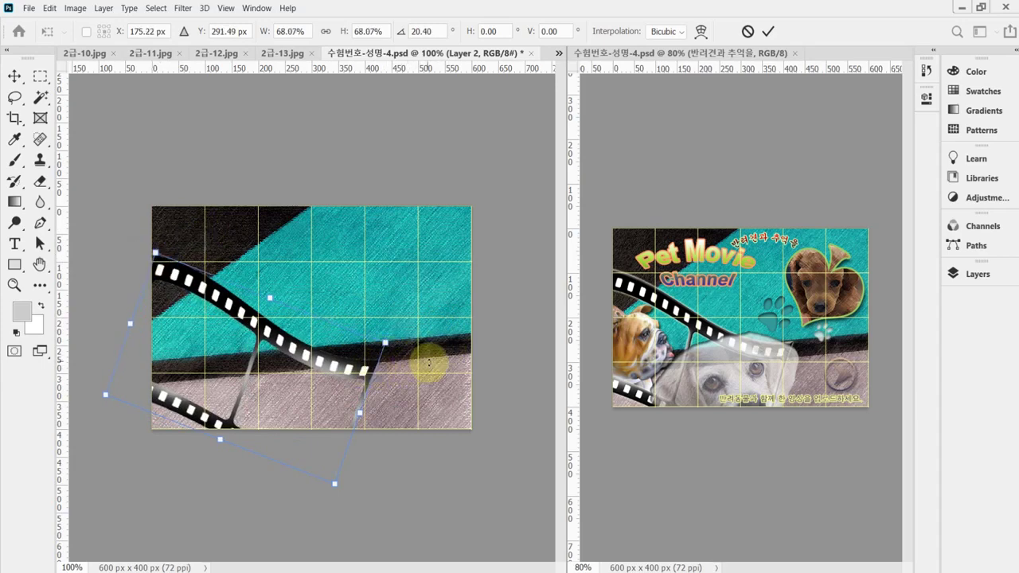
# - Finish the film strip's transform 5 px lower at about 19.55° rotation, and save the document
pyautogui.press('Down')
pyautogui.press('Down')
pyautogui.press('Down')
pyautogui.press('Down')
pyautogui.press('Down')
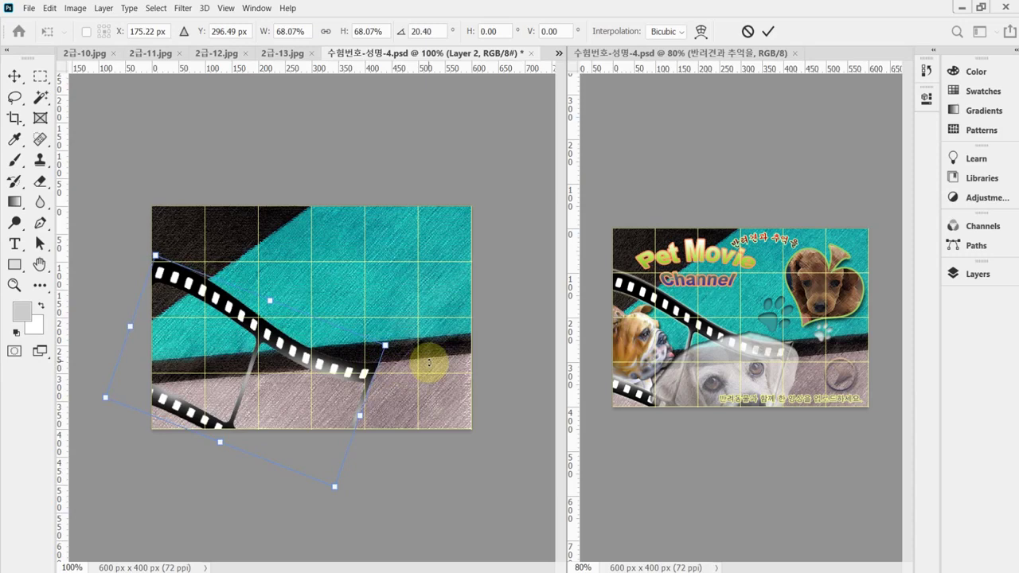
pyautogui.moveTo(436, 437); pyautogui.dragTo(433, 439)
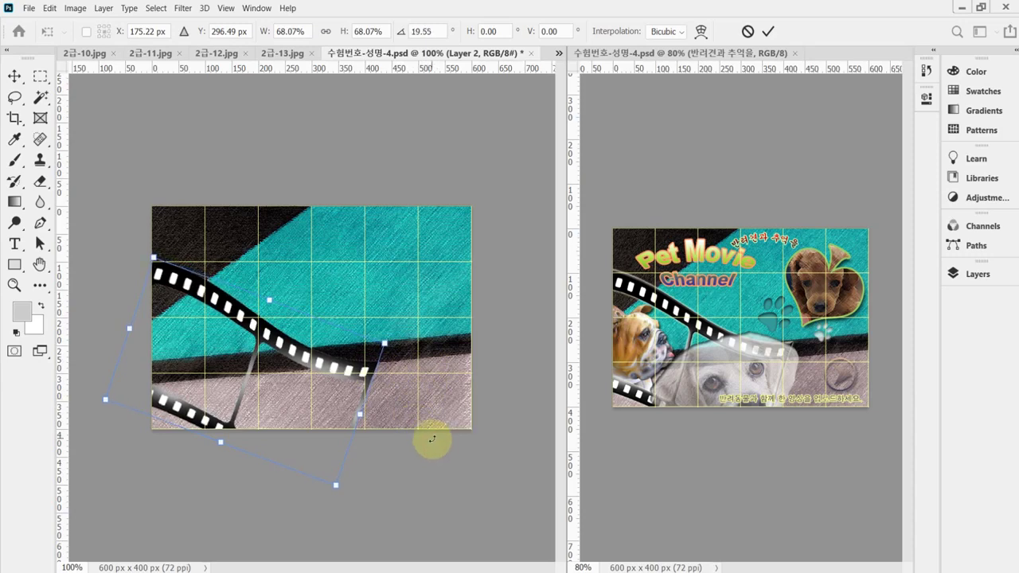
pyautogui.press('Return')
pyautogui.press('w')
pyautogui.hotkey('ctrl', 's')
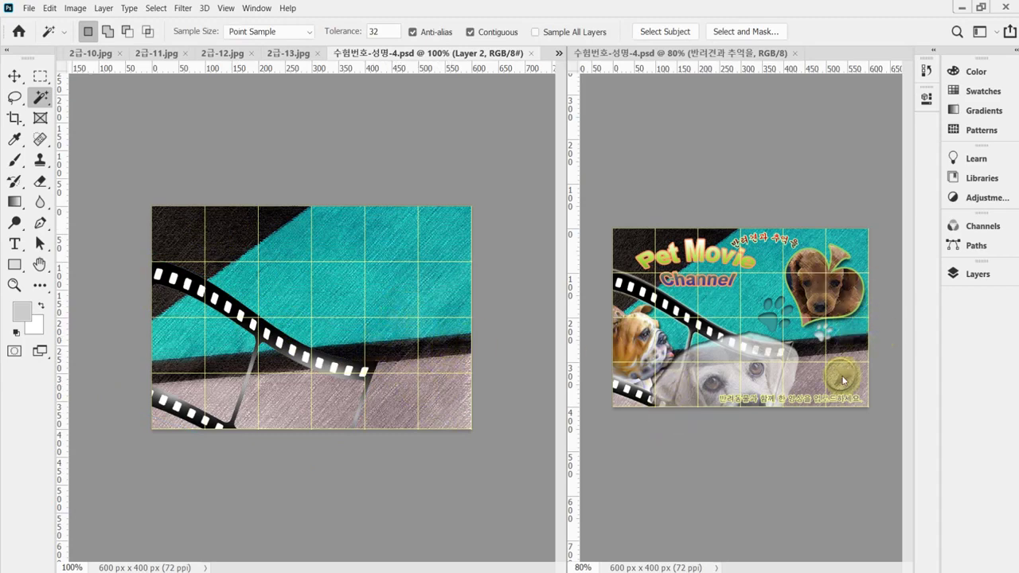
# - Add an Inner Bevel style Bevel & Emboss effect to the film strip layer and slightly reduce its size
pyautogui.click(981, 275)
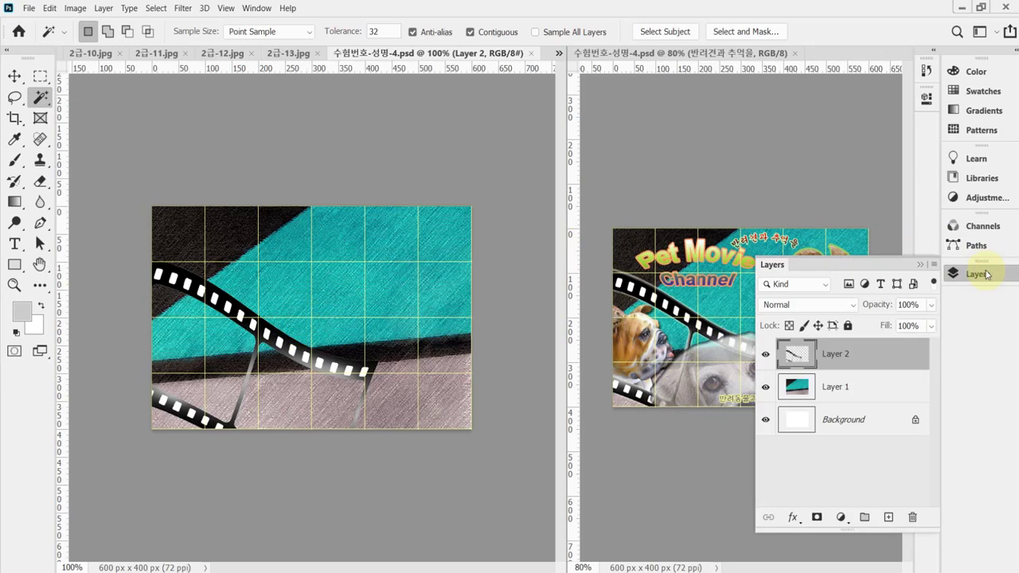
pyautogui.click(793, 519)
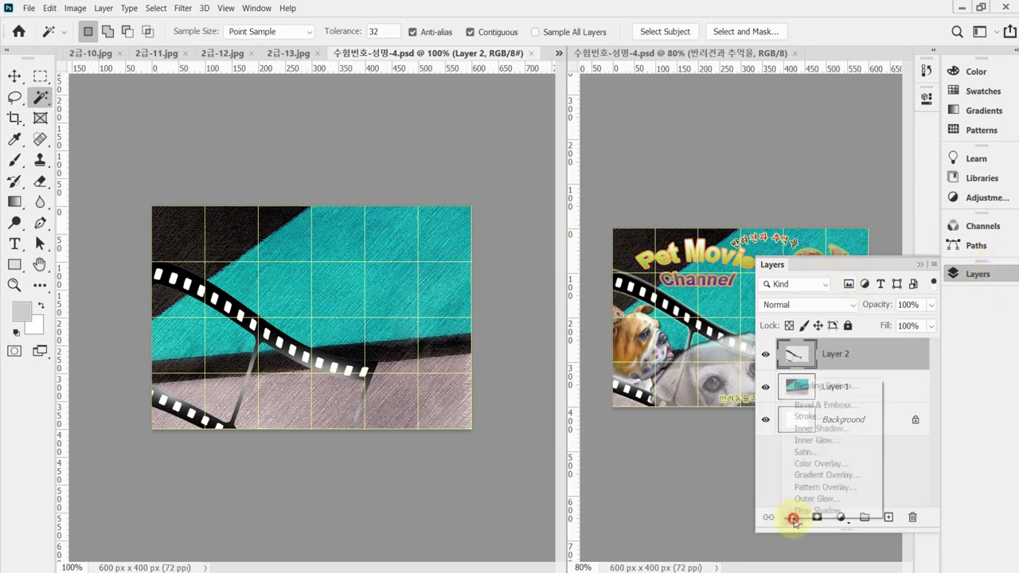
pyautogui.click(862, 408)
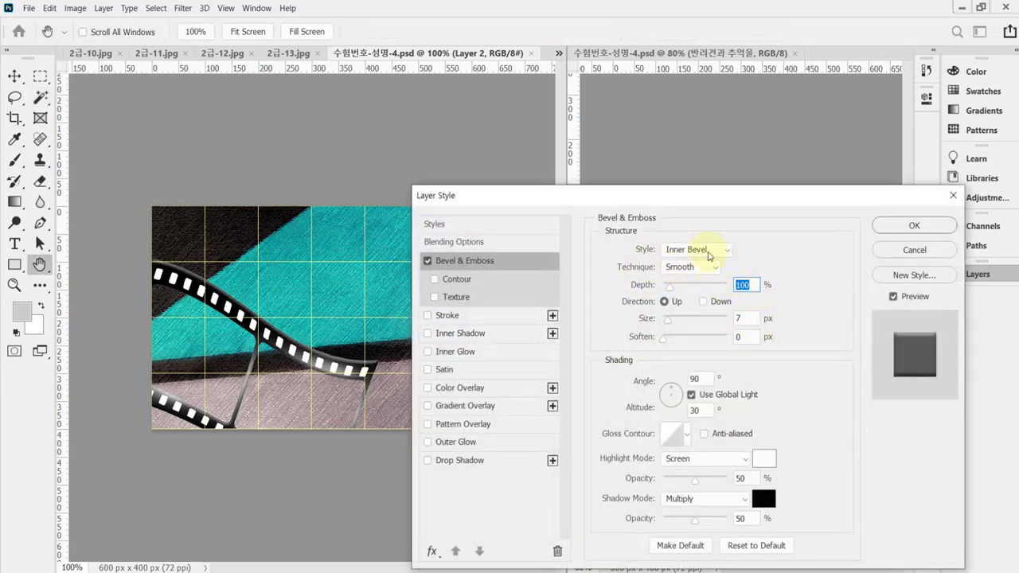
pyautogui.click(749, 320)
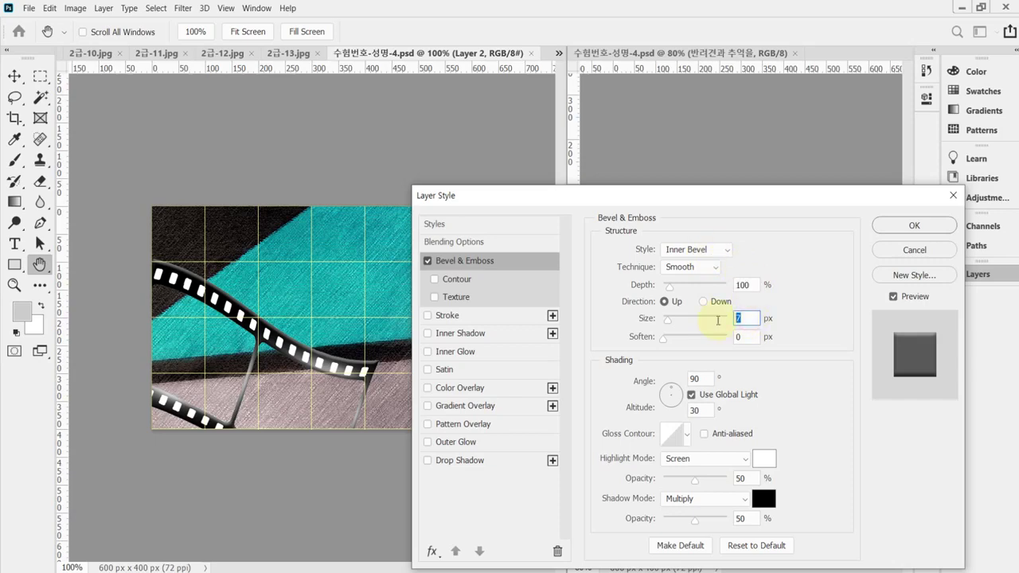
pyautogui.write('0')
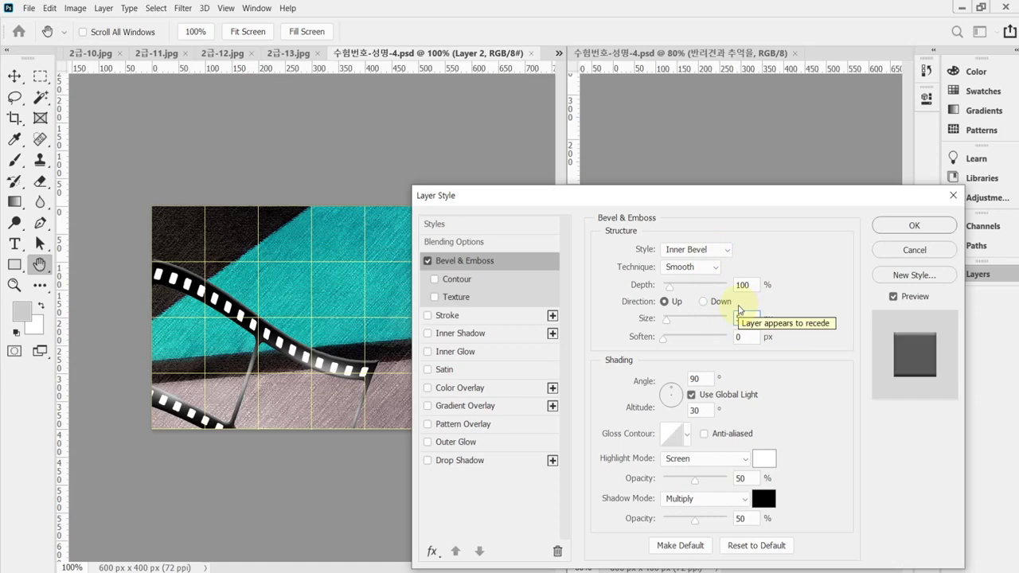
# - Add an Outer Glow with 0% spread and 5 px size to the film strip layer, and save the document
pyautogui.click(466, 442)
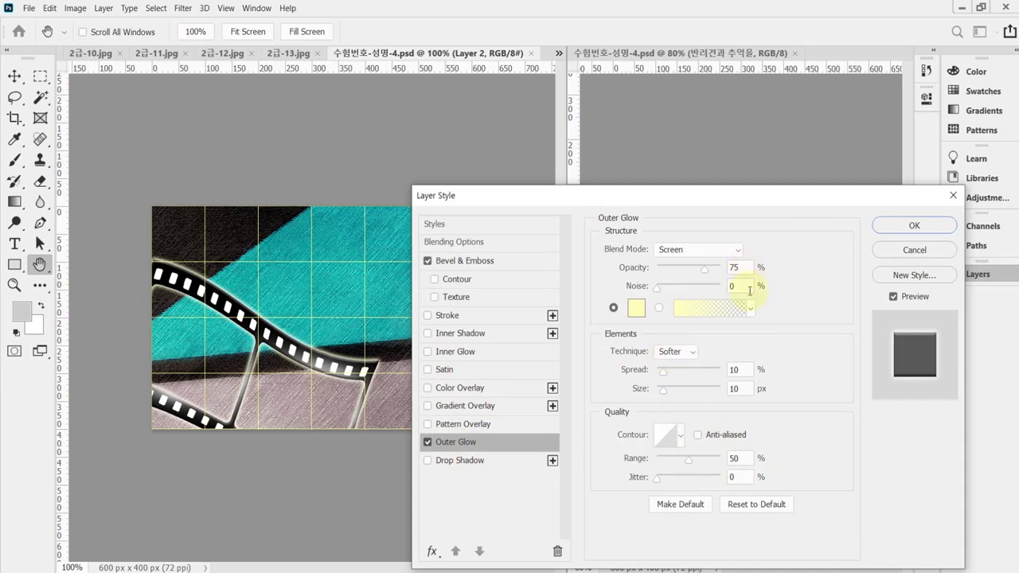
pyautogui.doubleClick(747, 370)
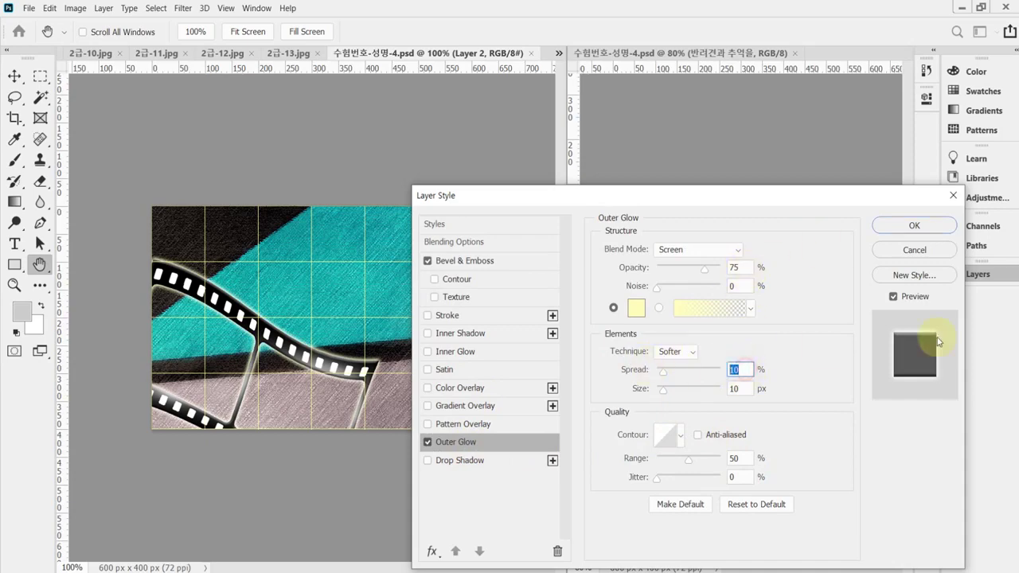
pyautogui.write('0')
pyautogui.press('Tab')
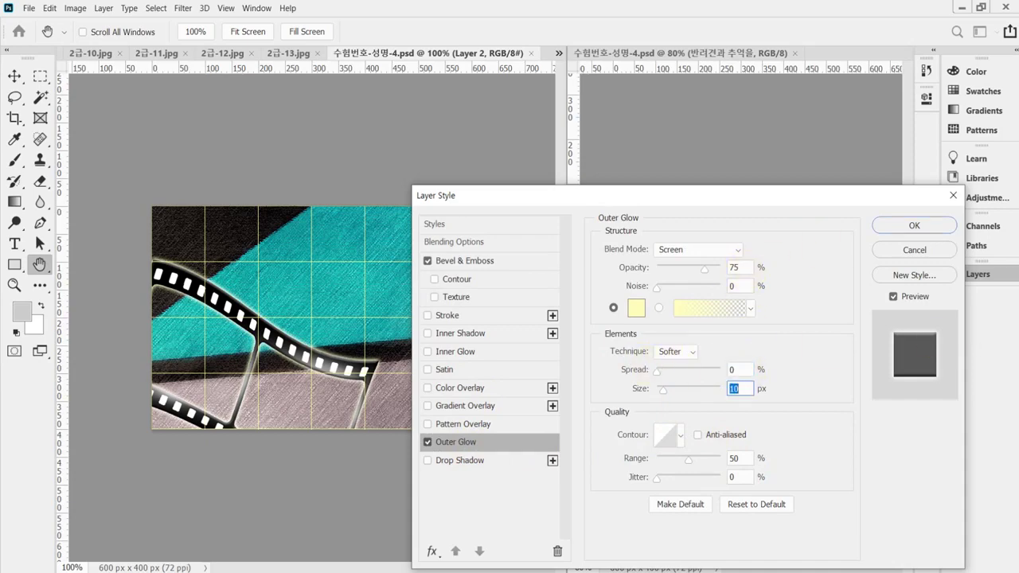
pyautogui.write('5')
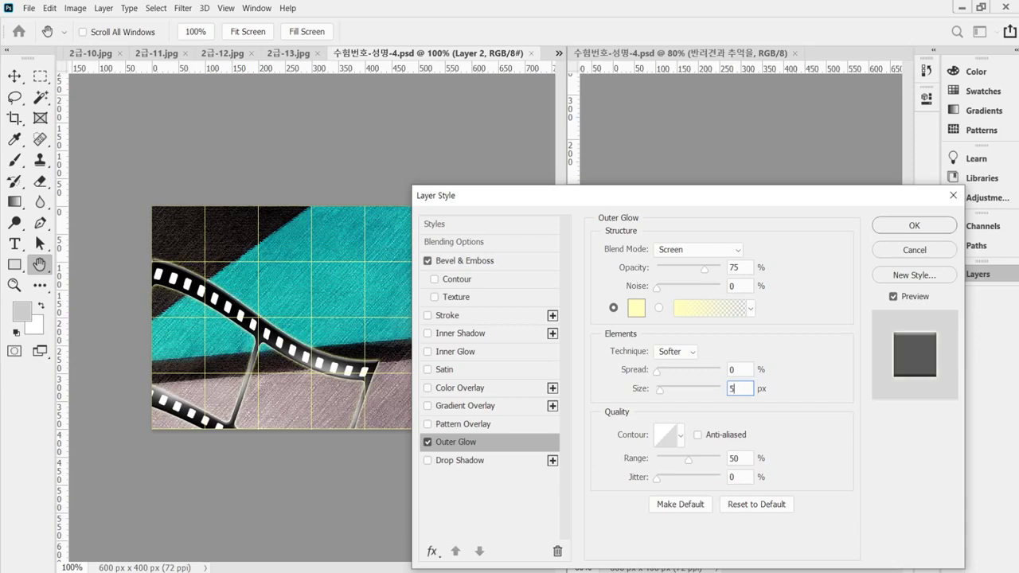
pyautogui.press('Return')
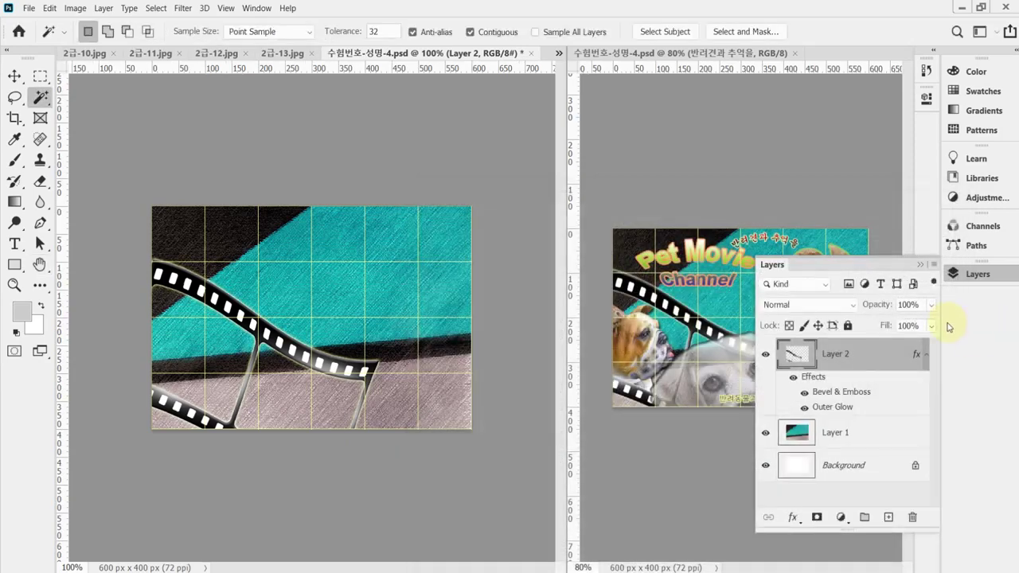
pyautogui.hotkey('ctrl', 's')
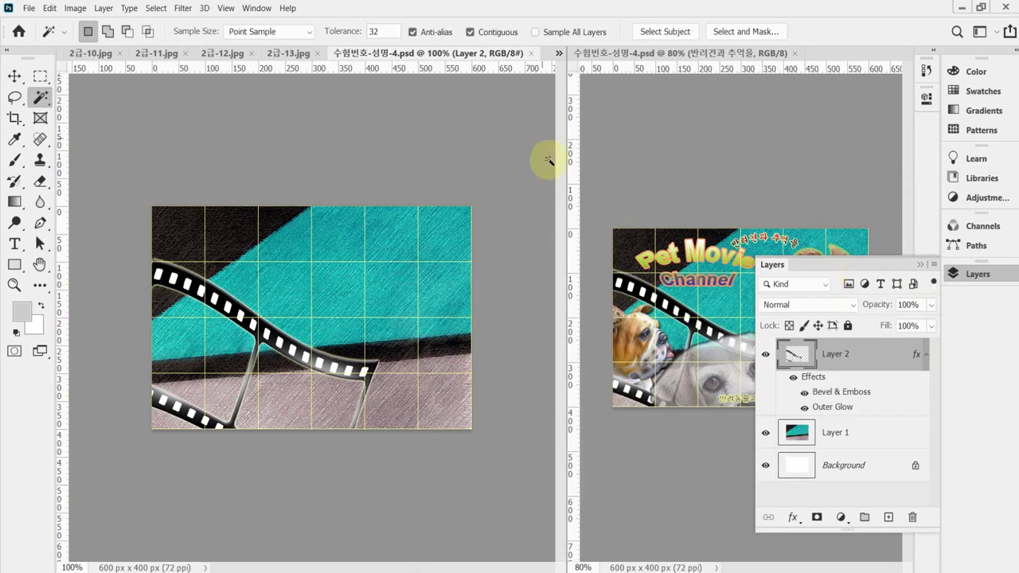
# - Select the bulldog in 2급-11.jpg with the Quick Selection tool, adding its raised ear, front leg and back
pyautogui.click(142, 53)
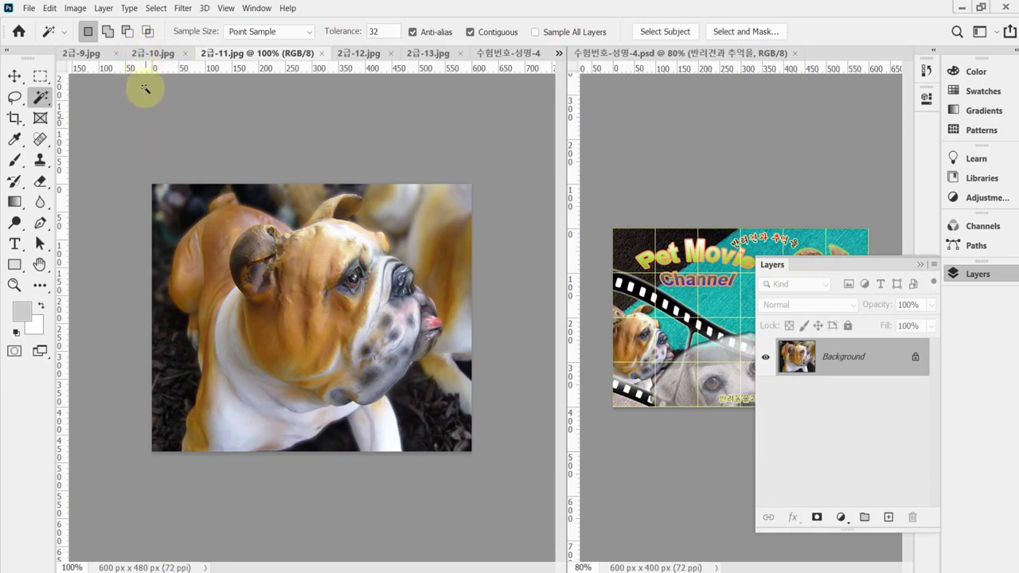
pyautogui.rightClick(40, 98)
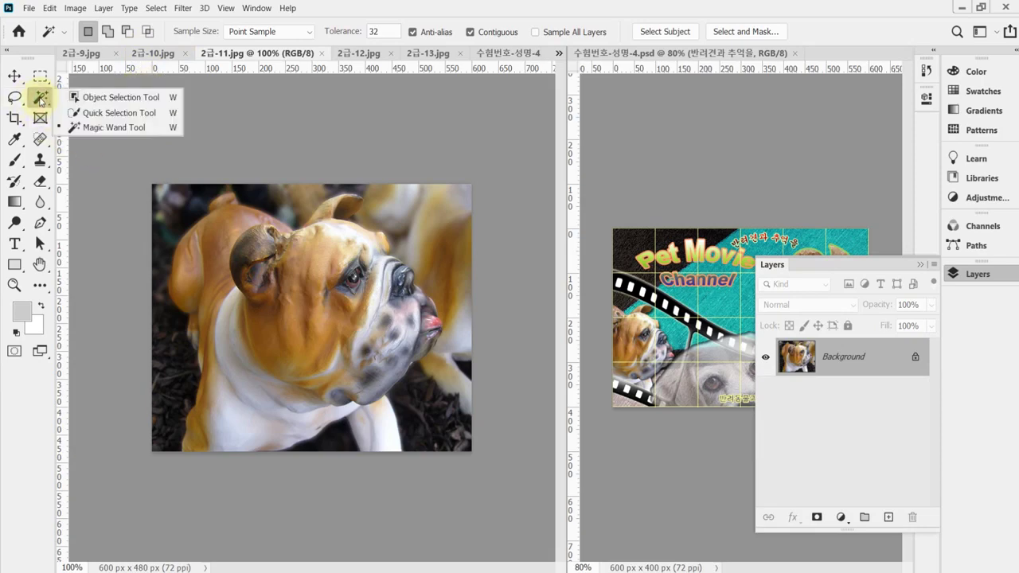
pyautogui.click(120, 113)
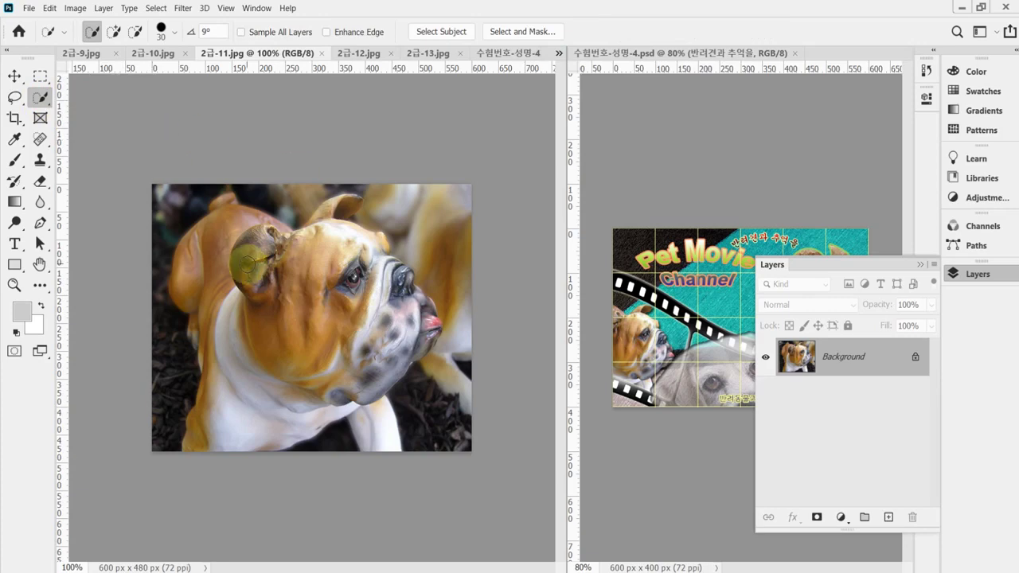
pyautogui.moveTo(335, 278)
pyautogui.mouseDown()
pyautogui.moveTo(333, 296)
pyautogui.moveTo(278, 329)
pyautogui.moveTo(266, 386)
pyautogui.moveTo(390, 262)
pyautogui.moveTo(393, 378)
pyautogui.moveTo(421, 317)
pyautogui.moveTo(430, 322)
pyautogui.mouseUp()
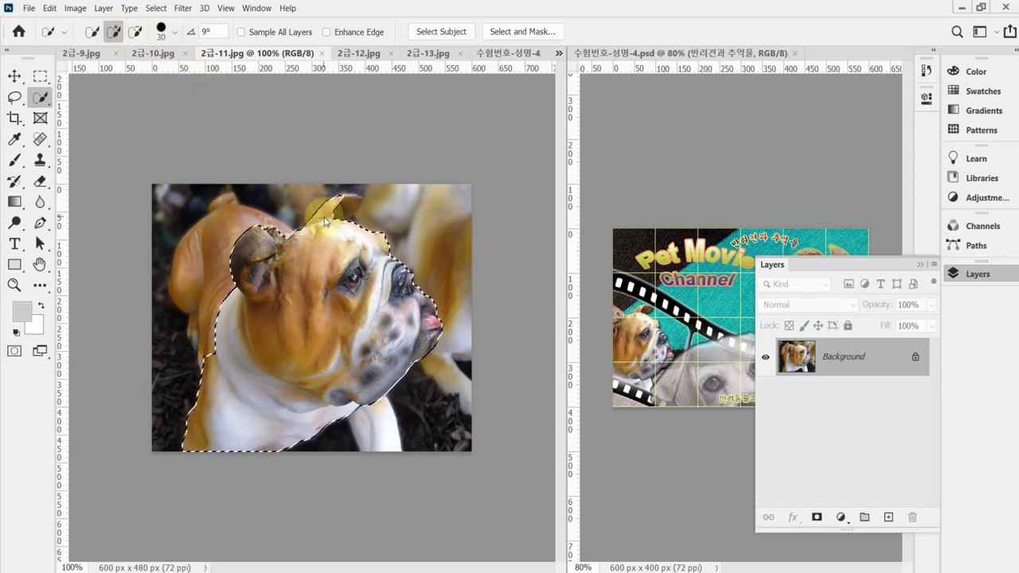
pyautogui.moveTo(351, 205); pyautogui.dragTo(344, 209)
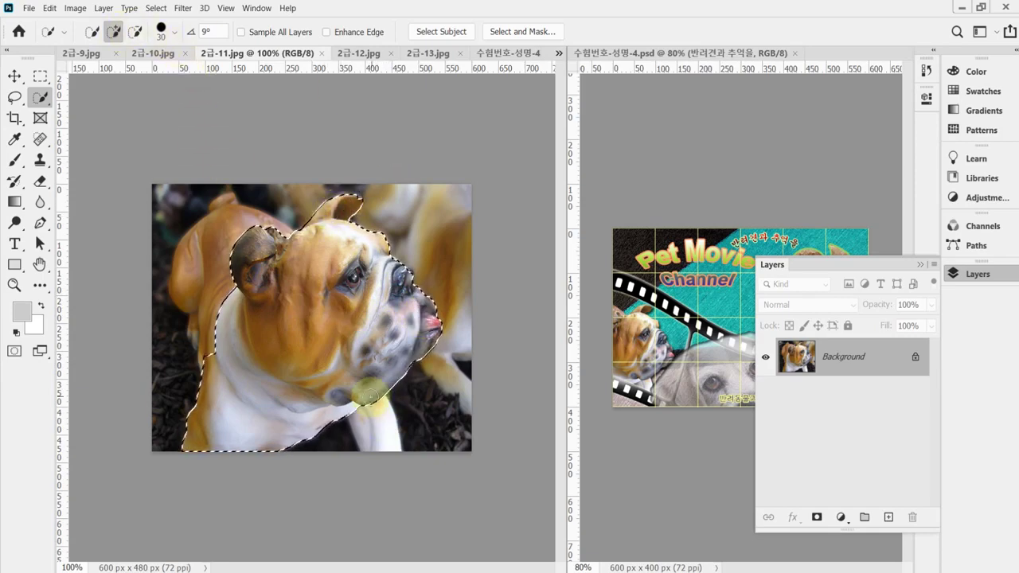
pyautogui.moveTo(363, 391); pyautogui.dragTo(375, 416)
pyautogui.moveTo(243, 253); pyautogui.dragTo(234, 223)
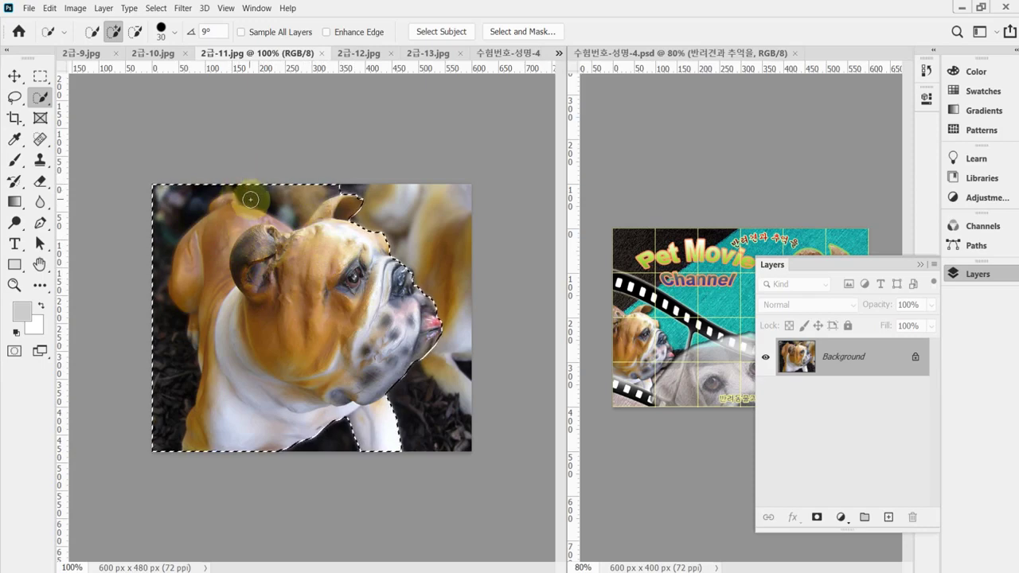
# - Subtract the dark background around the bulldog's back and side from the selection, and reduce the brush size to 20
pyautogui.press('alt')
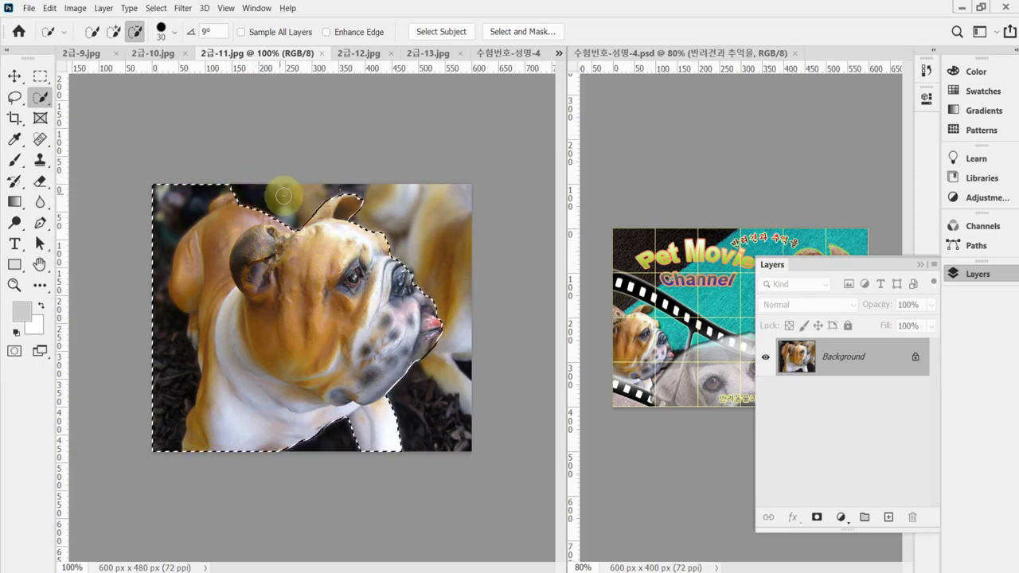
pyautogui.moveTo(257, 194); pyautogui.dragTo(278, 182)
pyautogui.moveTo(181, 193)
pyautogui.mouseDown()
pyautogui.moveTo(160, 204)
pyautogui.moveTo(168, 349)
pyautogui.mouseUp()
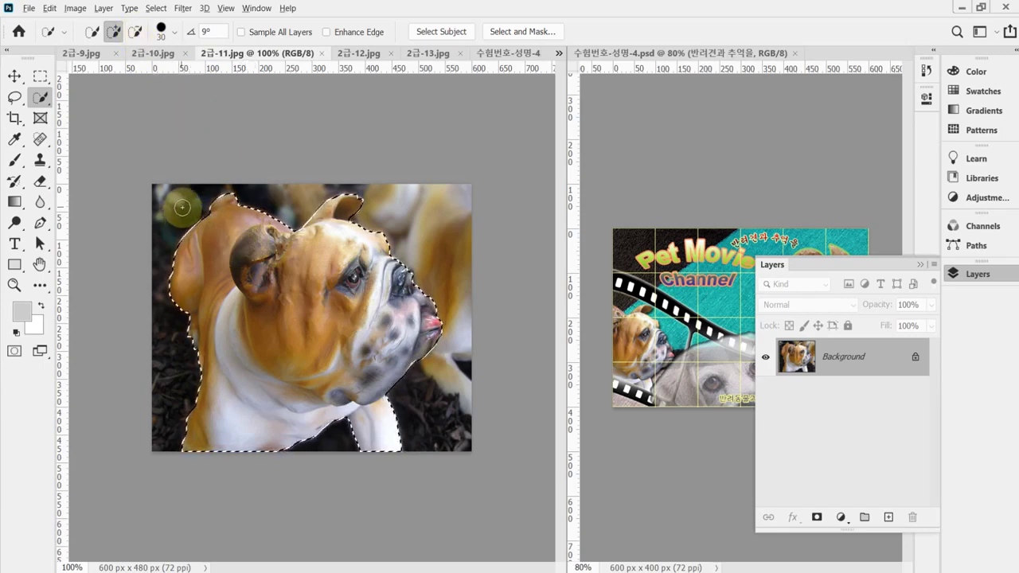
pyautogui.press('alt')
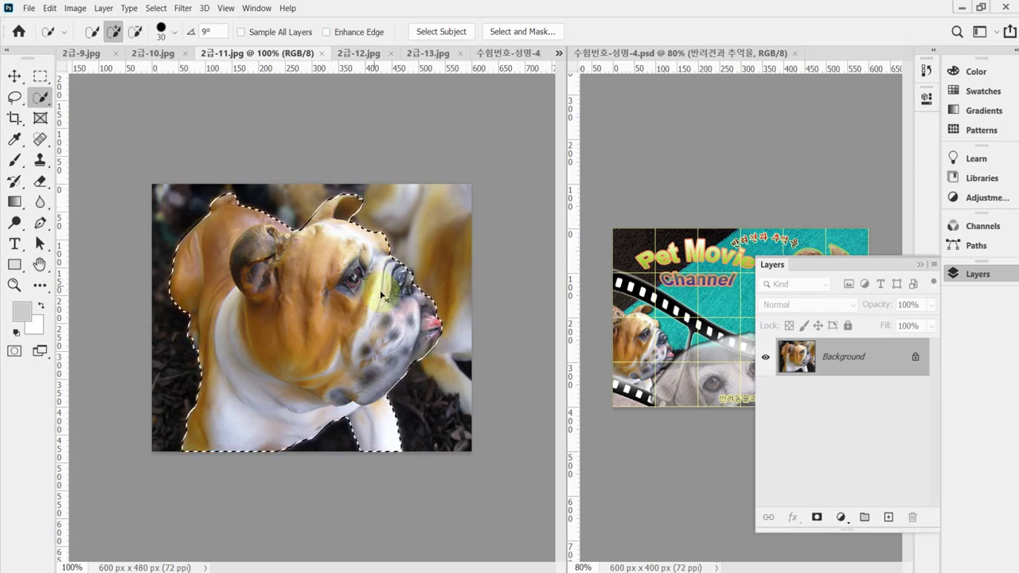
pyautogui.scroll(2, 428, 290)
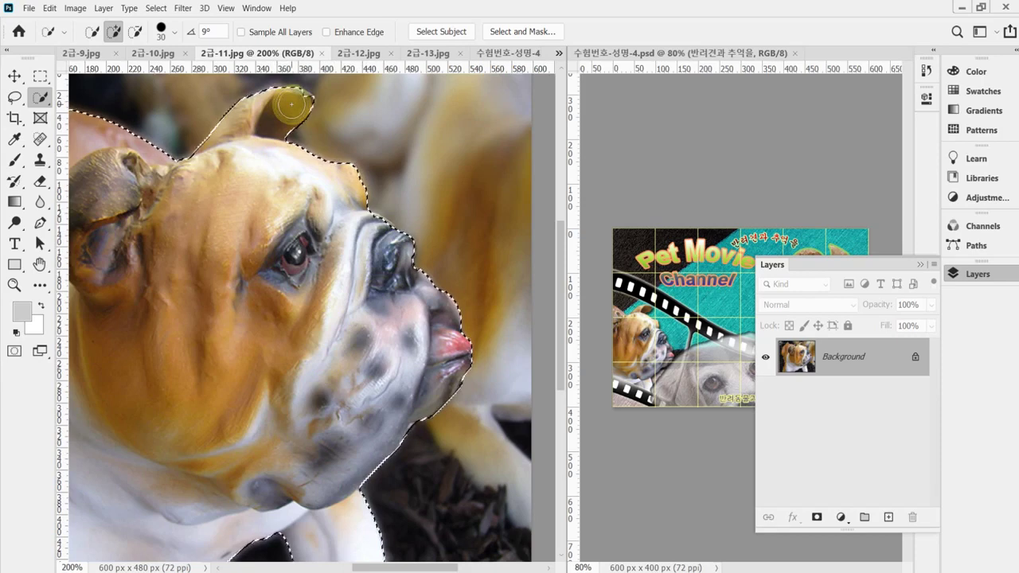
pyautogui.press('[')
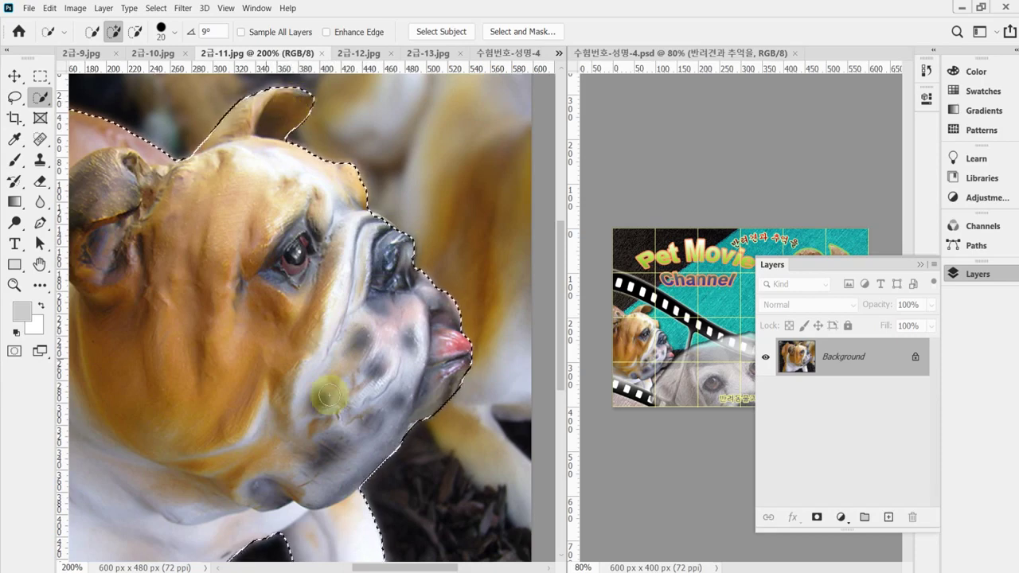
# - Copy the selected bulldog into 수험번호-성명-4.psd, placing it directly above Layer 1 and beneath the film strip
pyautogui.click(516, 54)
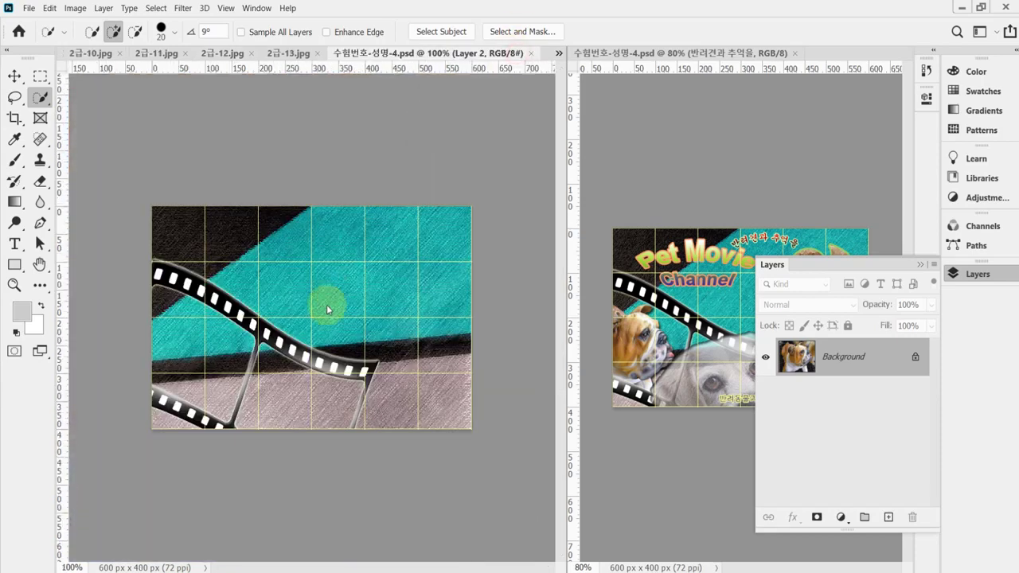
pyautogui.click(960, 274)
pyautogui.hotkey('ctrl', 'v')
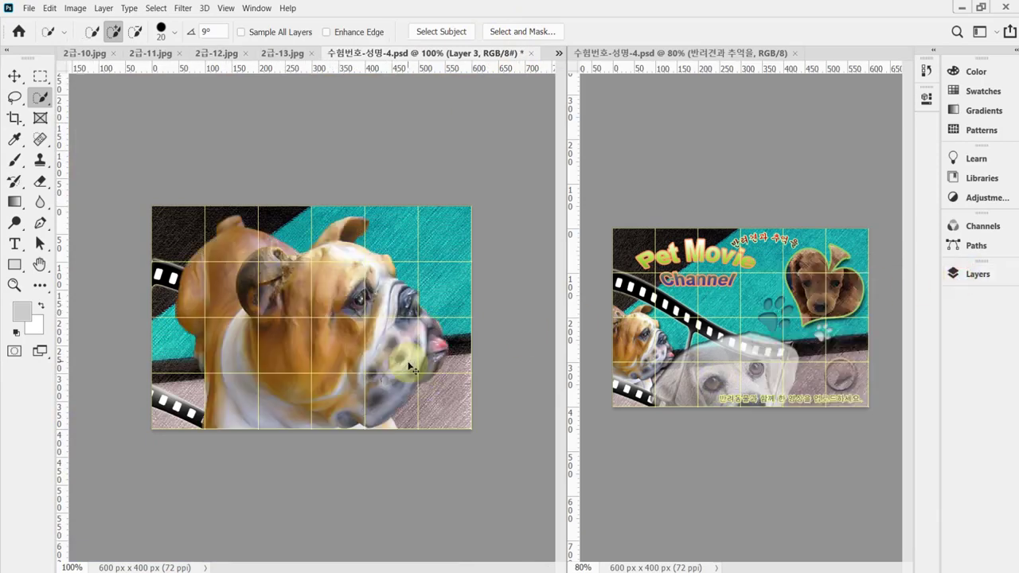
# - Scale the bulldog proportionally to about 39.11% and move it to the canvas's left edge behind the film strip
pyautogui.hotkey('ctrl', 't')
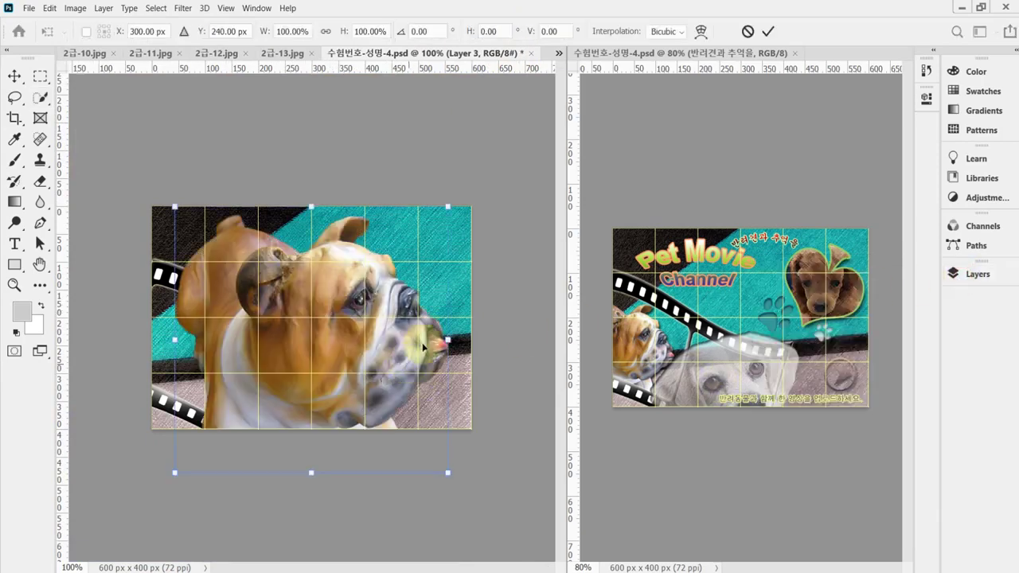
pyautogui.moveTo(448, 208); pyautogui.dragTo(295, 355)
pyautogui.moveTo(265, 413); pyautogui.dragTo(204, 347)
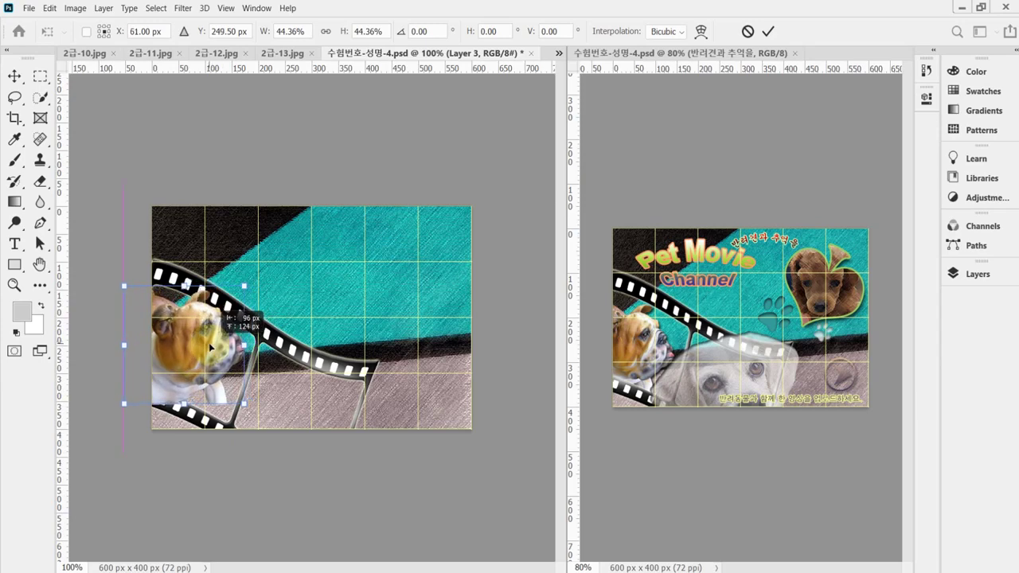
pyautogui.moveTo(240, 282); pyautogui.dragTo(229, 300)
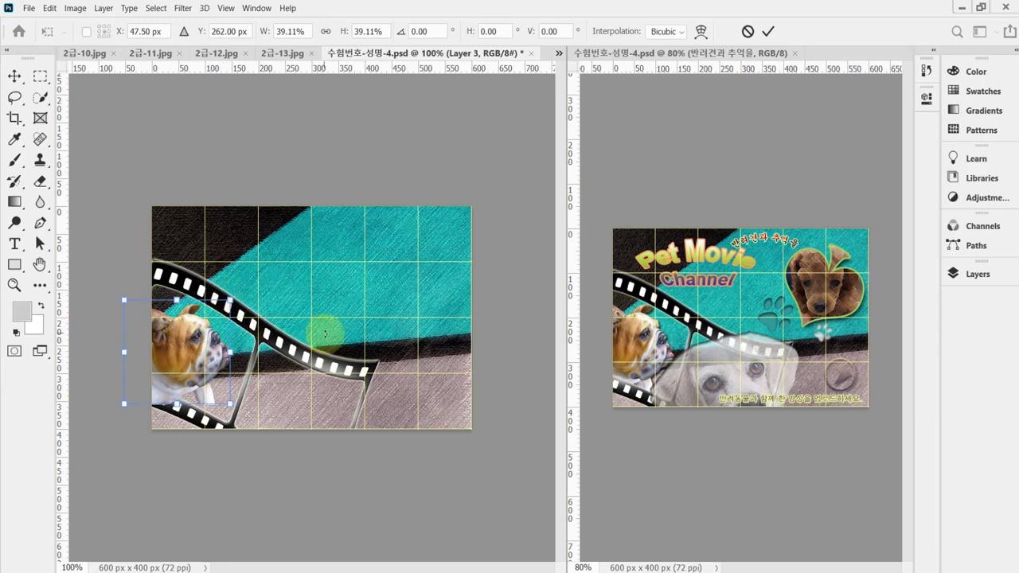
# - Rotate the bulldog to about 12.20°, enlarge it to about 40.99%, fit it inside the film frame, and save the document
pyautogui.moveTo(329, 320); pyautogui.dragTo(335, 332)
pyautogui.moveTo(331, 344); pyautogui.dragTo(326, 347)
pyautogui.moveTo(217, 341); pyautogui.dragTo(208, 337)
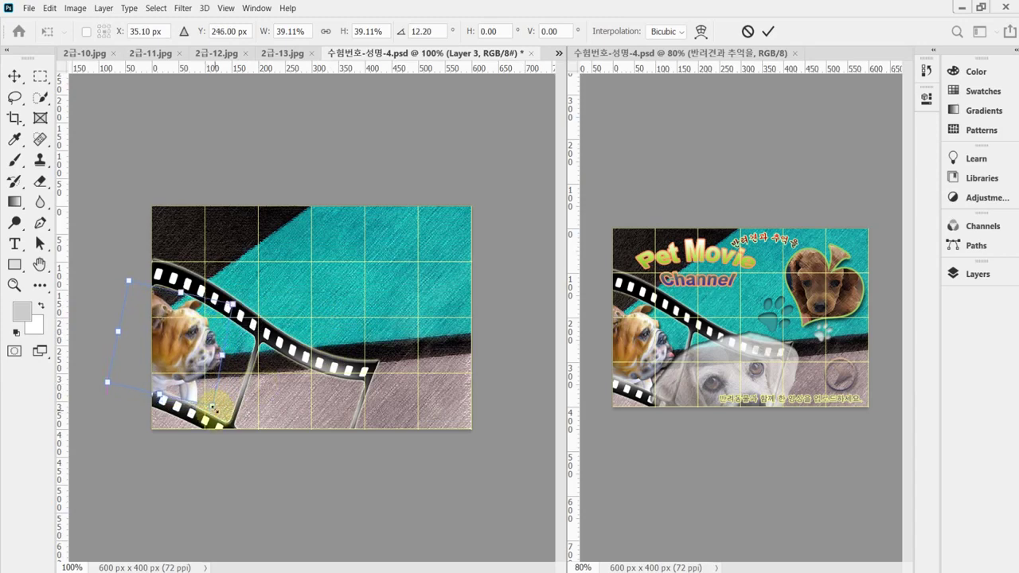
pyautogui.moveTo(211, 408); pyautogui.dragTo(215, 412)
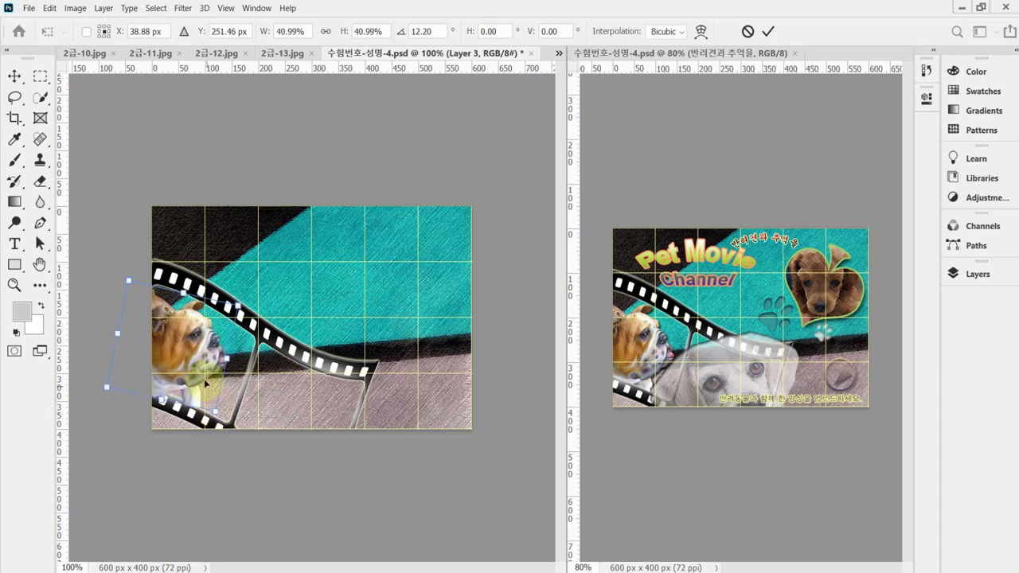
pyautogui.press('w')
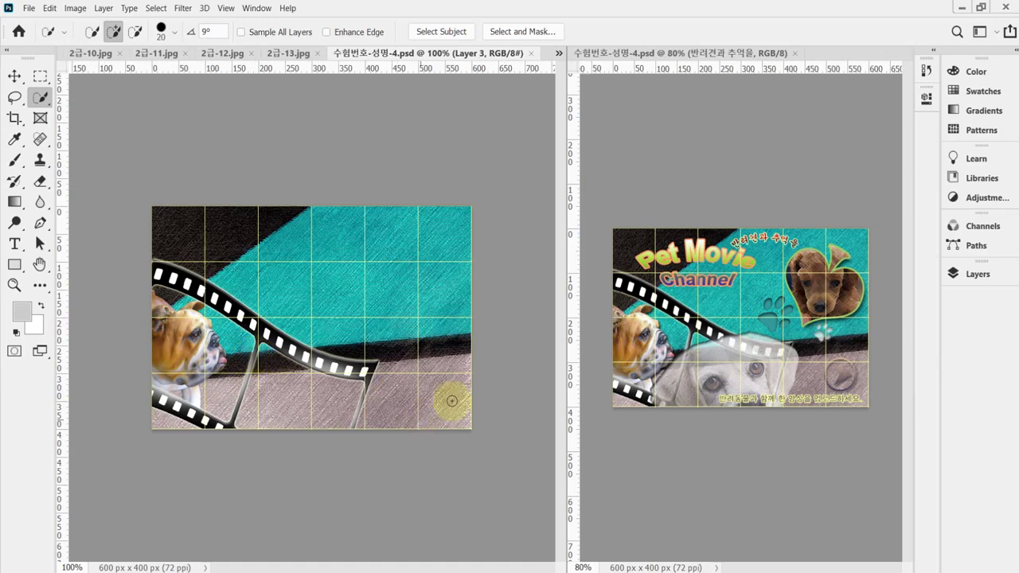
# - Add a Drop Shadow effect with its default settings to the bulldog layer
pyautogui.click(965, 273)
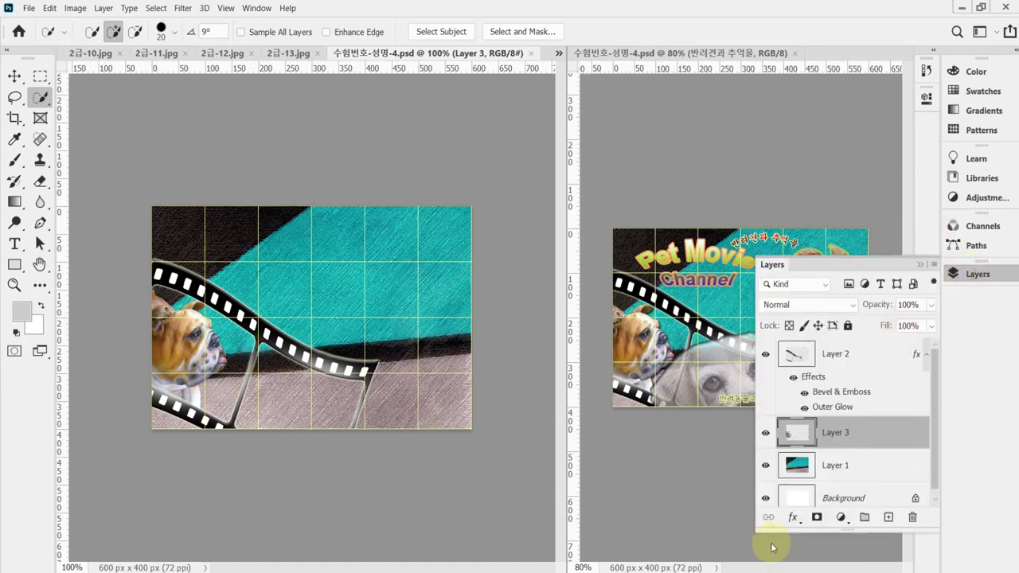
pyautogui.click(792, 519)
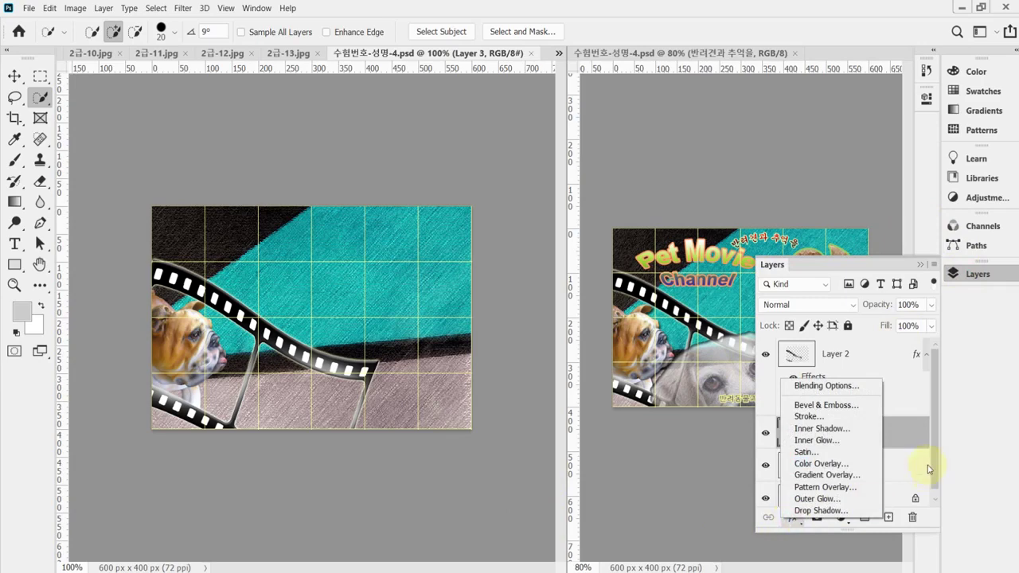
pyautogui.click(854, 510)
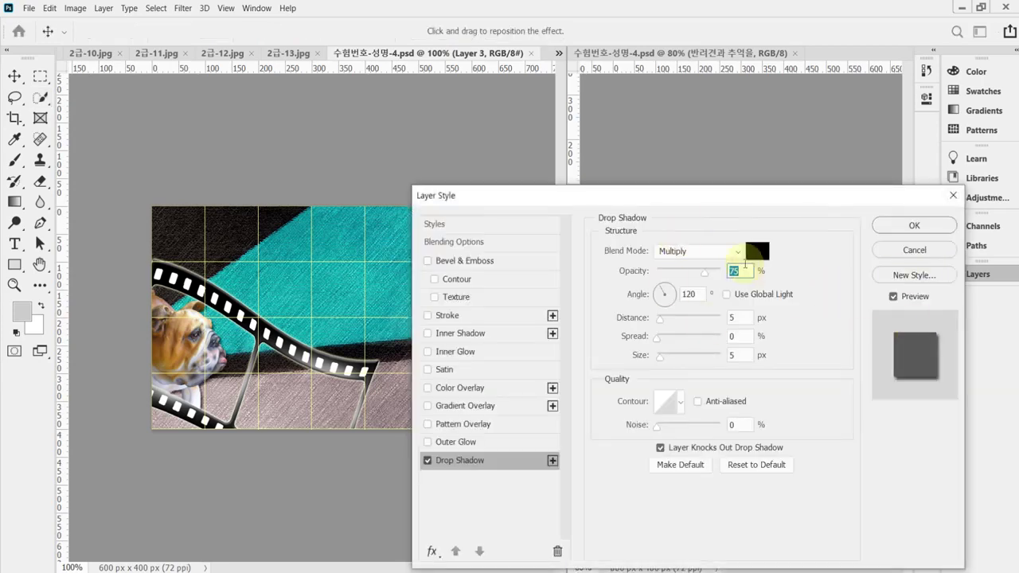
pyautogui.click(914, 225)
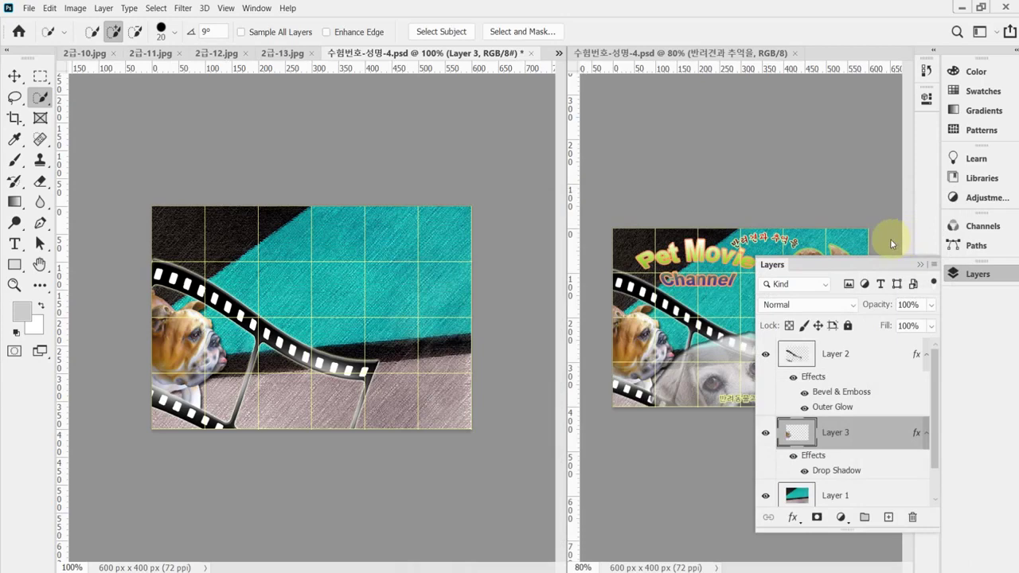
pyautogui.click(975, 277)
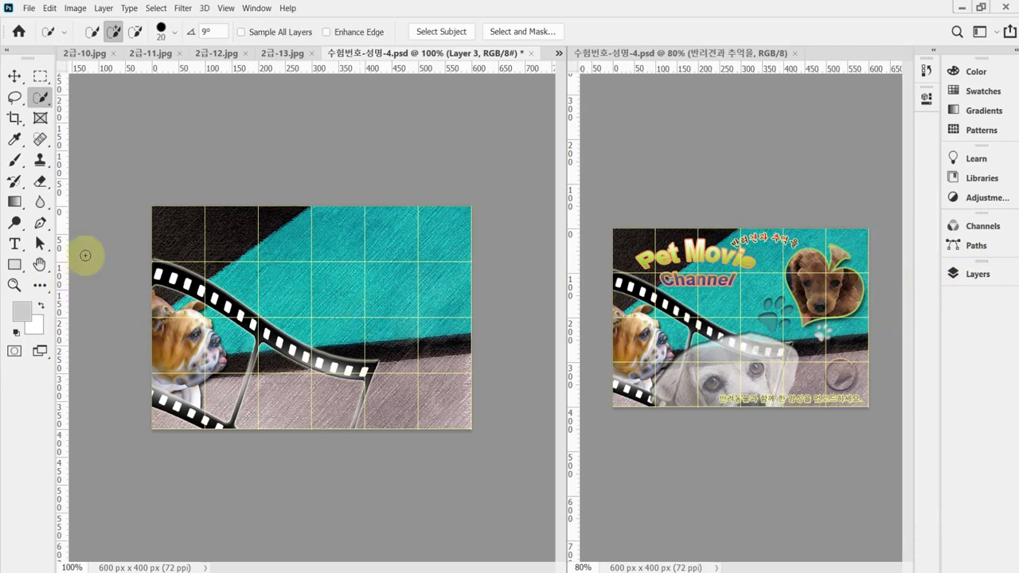
# - Draw a black custom spade shape from the legacy Shapes set over the turquoise area in the canvas's upper right
pyautogui.click(14, 265)
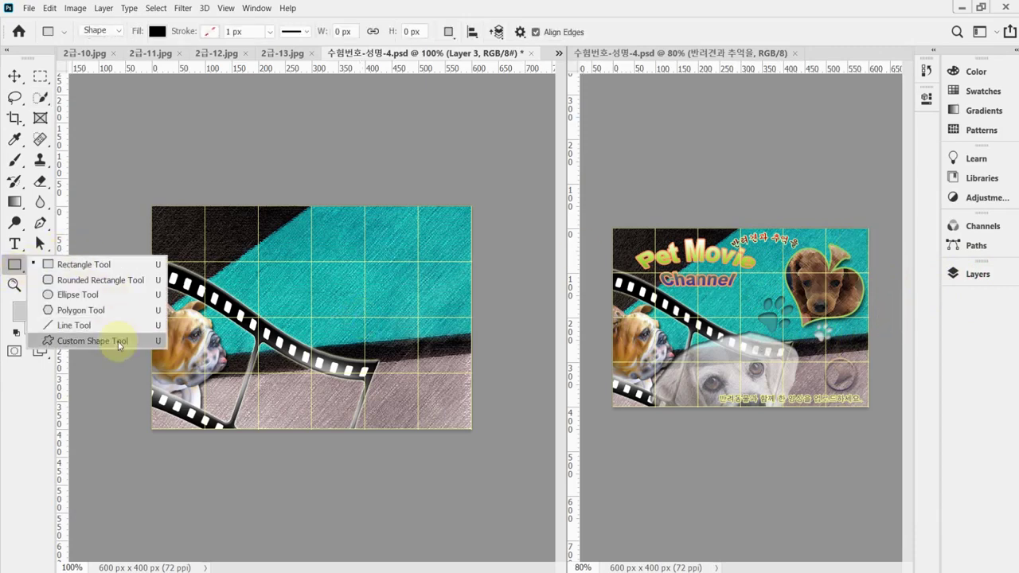
pyautogui.click(119, 343)
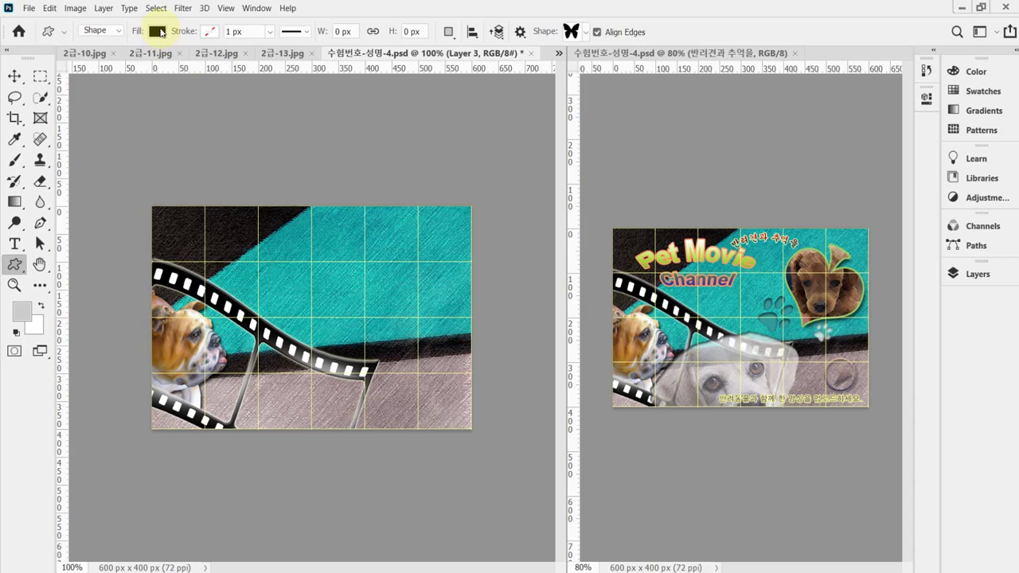
pyautogui.click(587, 32)
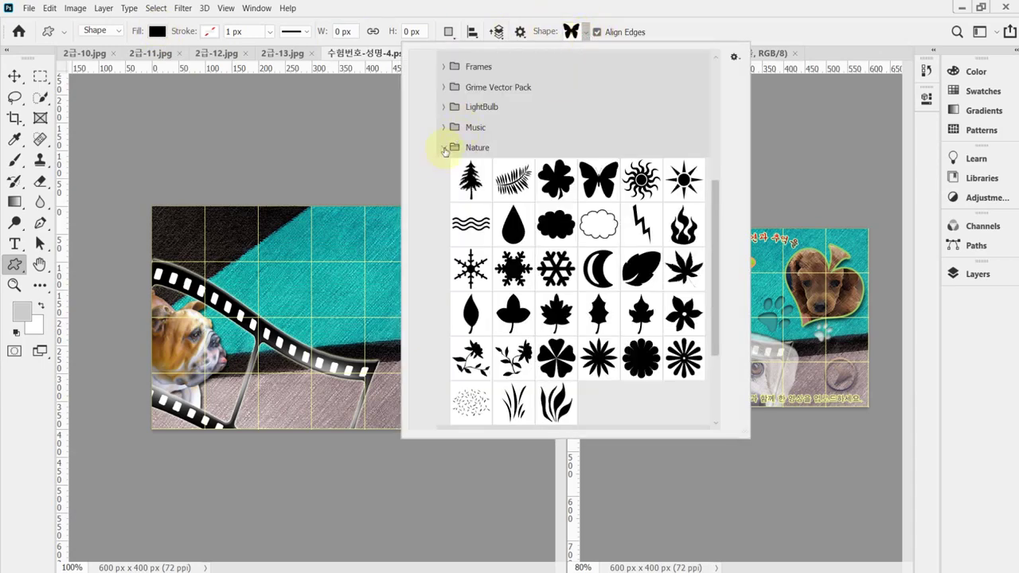
pyautogui.click(444, 149)
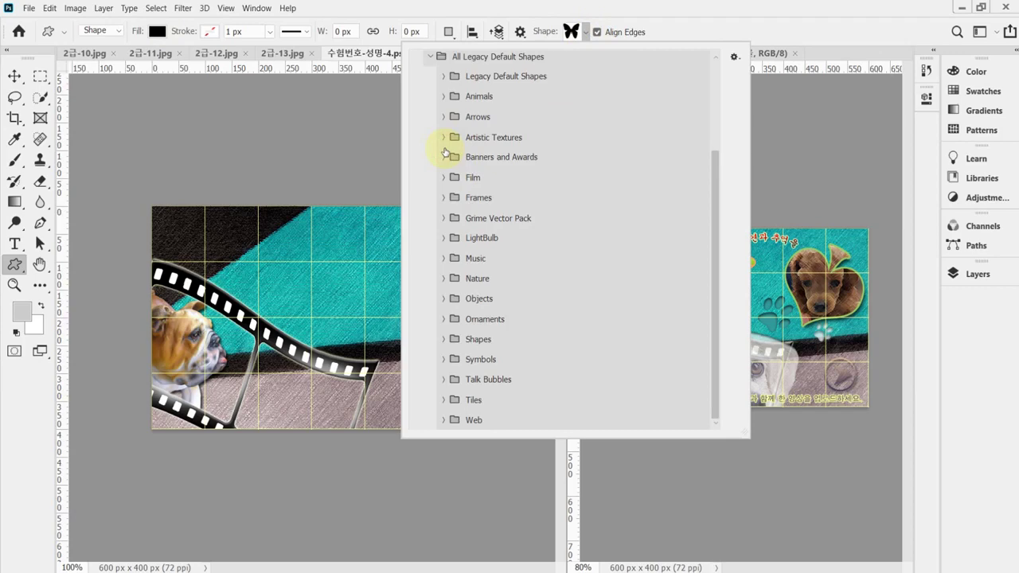
pyautogui.scroll(1, 449, 159)
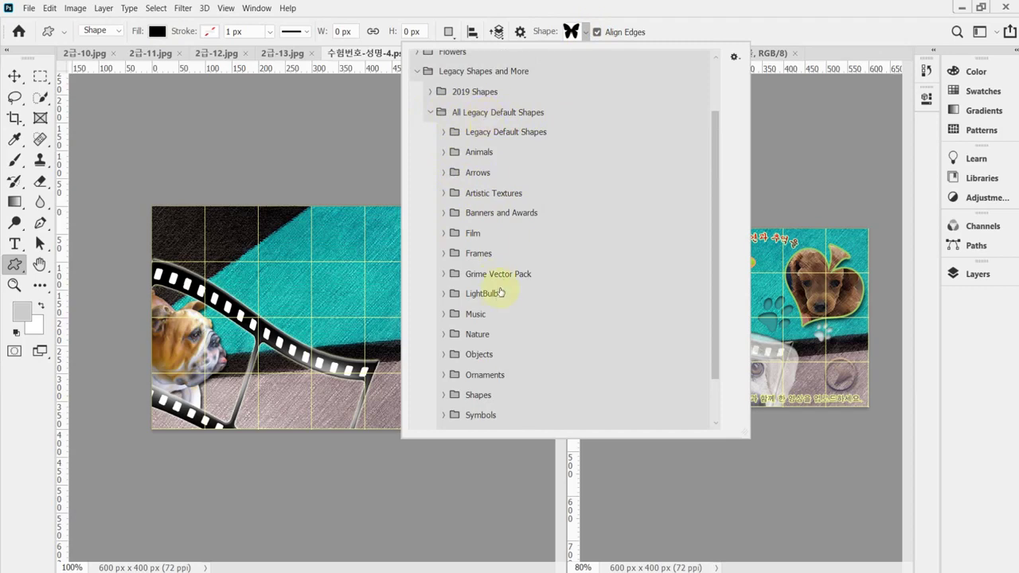
pyautogui.scroll(-1, 502, 390)
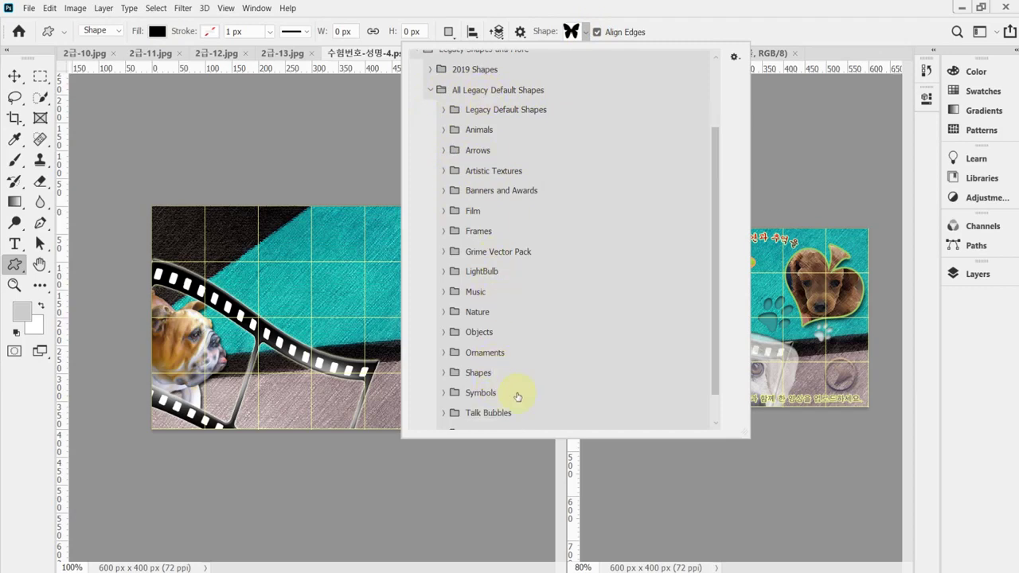
pyautogui.click(444, 375)
pyautogui.scroll(-2, 542, 352)
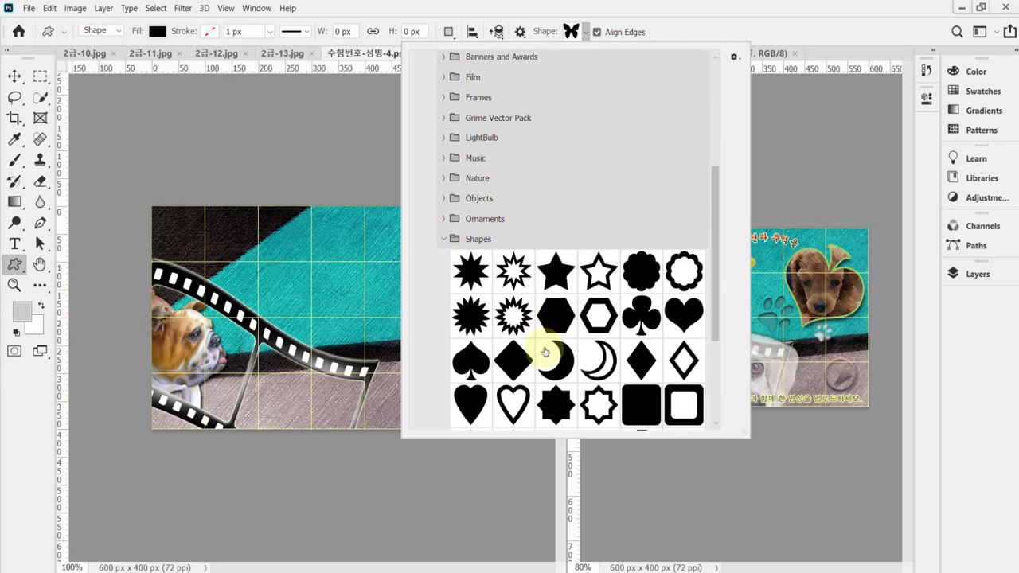
pyautogui.scroll(-3, 546, 350)
pyautogui.scroll(-1, 675, 362)
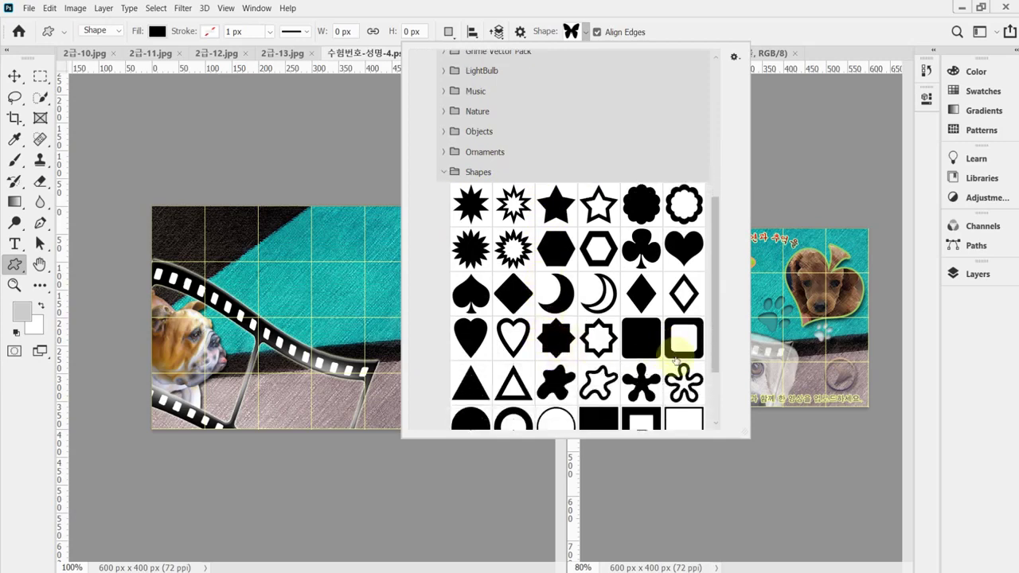
pyautogui.scroll(-1, 675, 362)
pyautogui.click(470, 275)
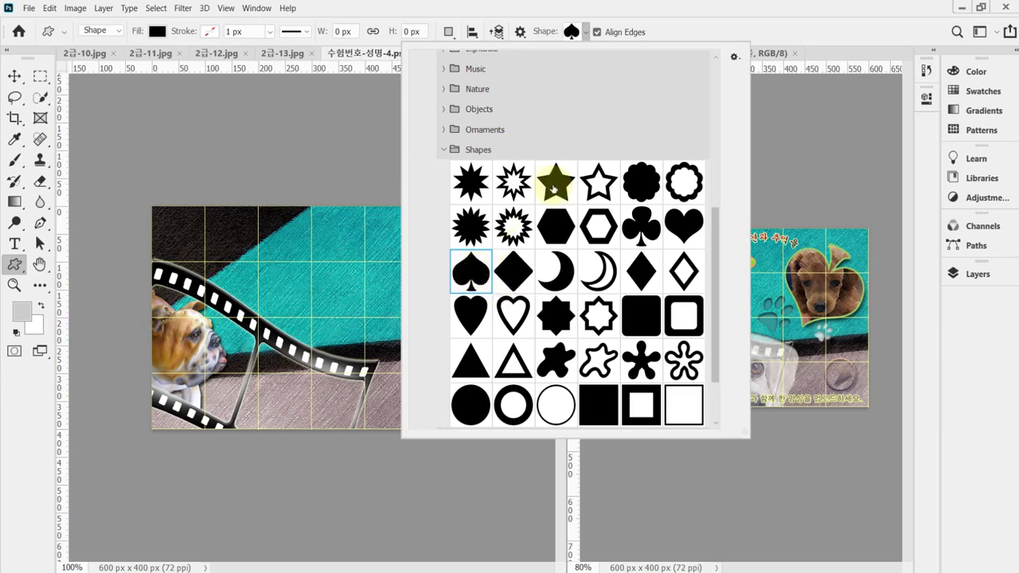
pyautogui.click(657, 9)
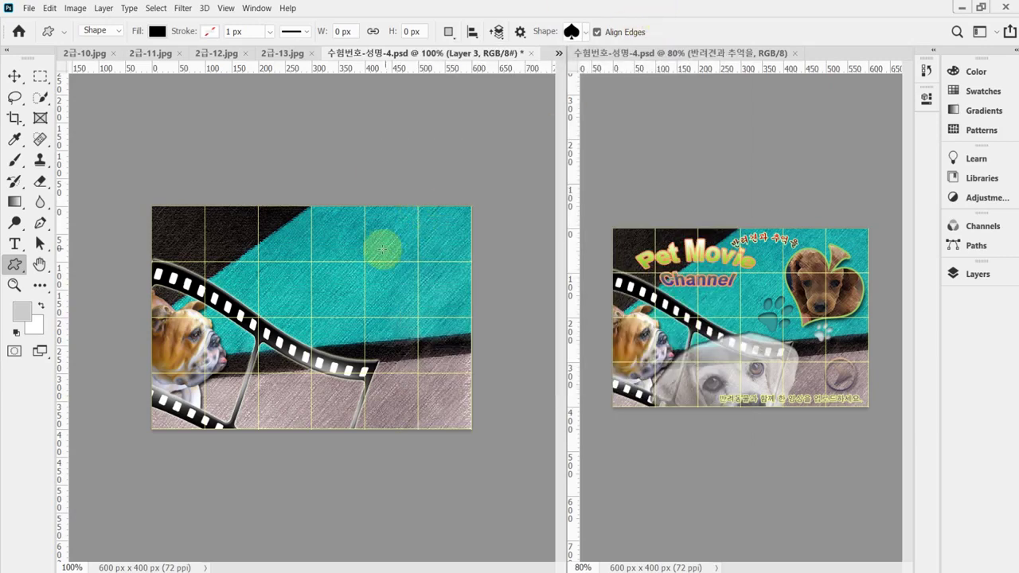
pyautogui.moveTo(365, 233); pyautogui.dragTo(482, 334)
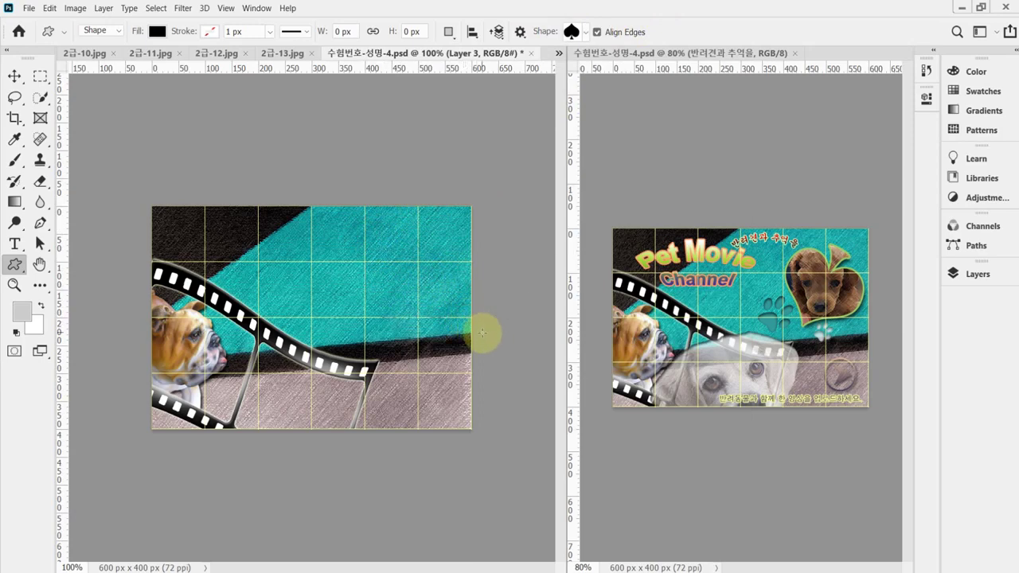
# - Rotate the spade to about -154.11° and enlarge it proportionally to about 106.88%
pyautogui.hotkey('ctrl', 't')
pyautogui.moveTo(505, 277); pyautogui.dragTo(345, 200)
pyautogui.moveTo(445, 315); pyautogui.dragTo(437, 280)
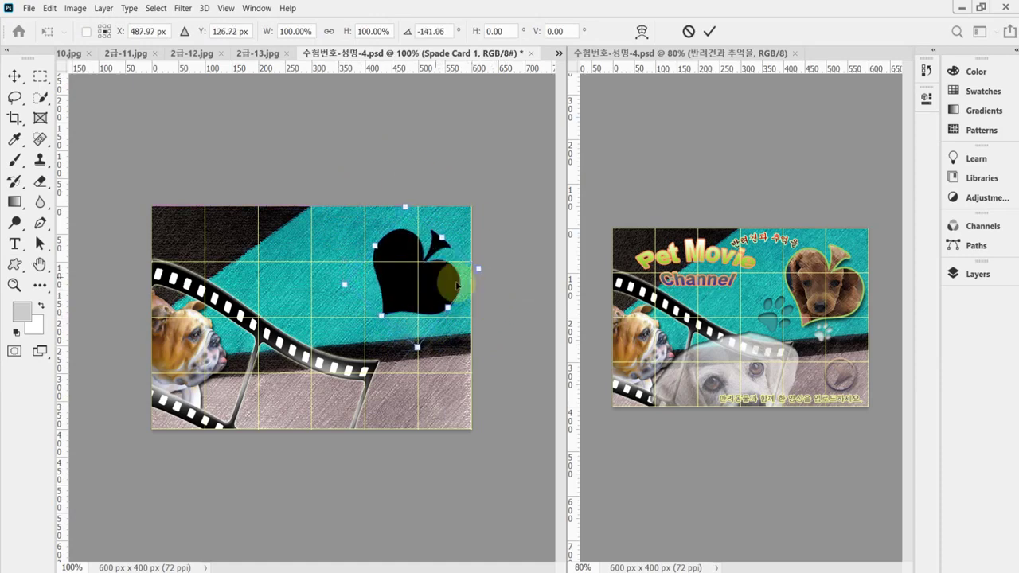
pyautogui.moveTo(506, 350); pyautogui.dragTo(508, 330)
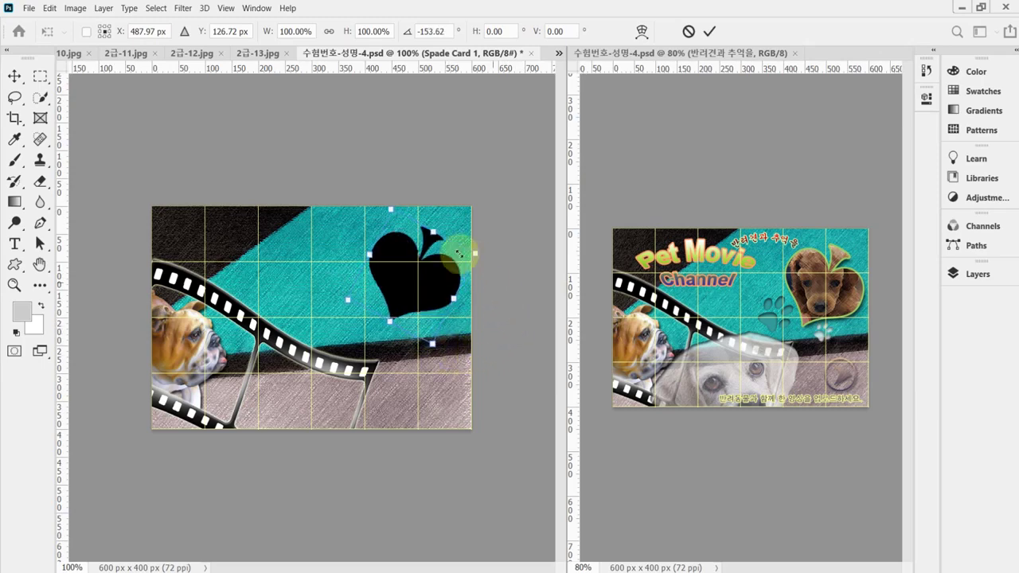
pyautogui.moveTo(396, 327); pyautogui.dragTo(339, 301)
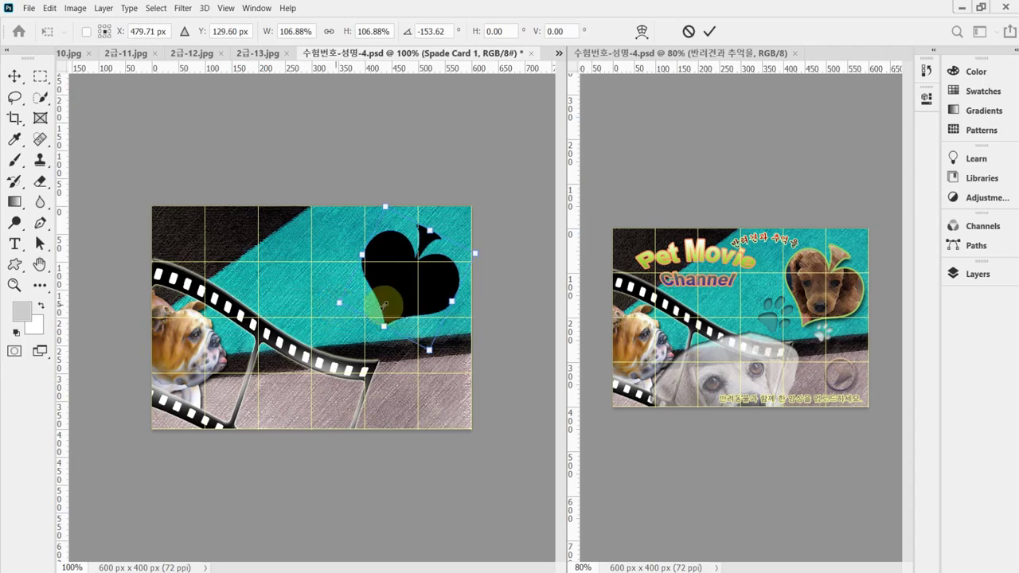
pyautogui.moveTo(484, 342); pyautogui.dragTo(488, 330)
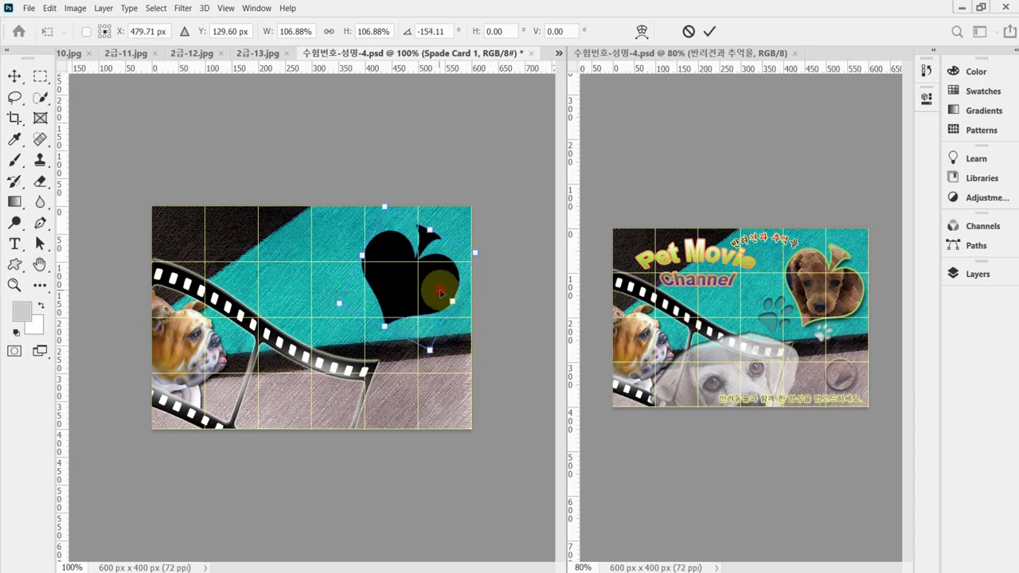
# - Position the spade at about X 486.71 px, Y 133.03 px, apply the transformation, and save the document
pyautogui.moveTo(441, 293); pyautogui.dragTo(445, 294)
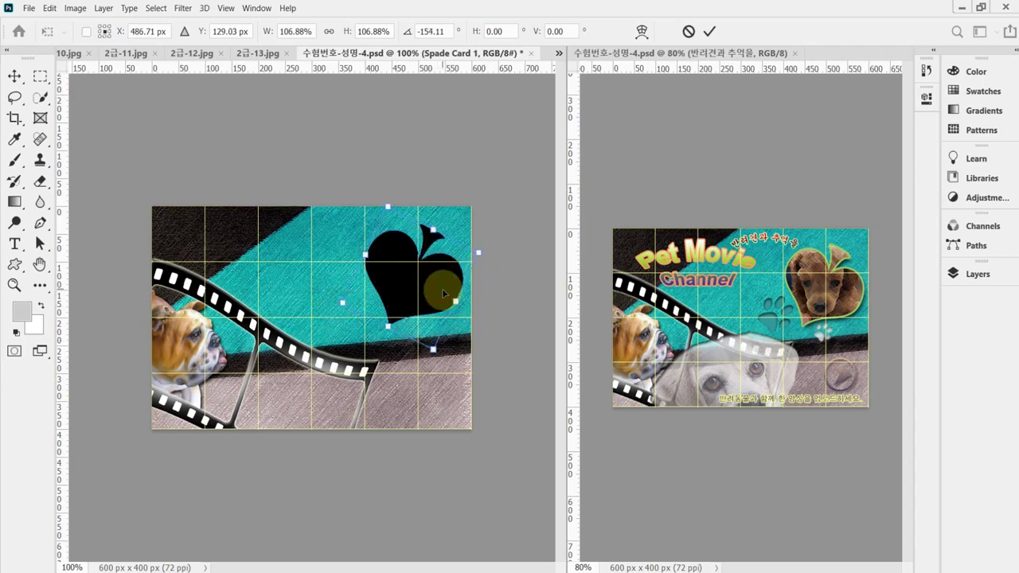
pyautogui.press('Down')
pyautogui.press('Down')
pyautogui.press('Down')
pyautogui.press('Down')
pyautogui.press('Down')
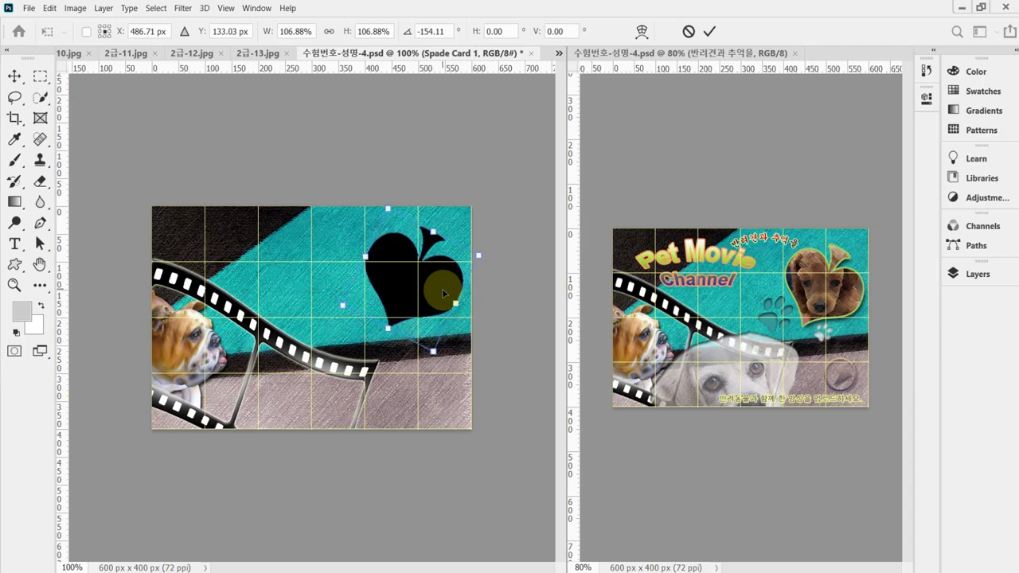
pyautogui.press('Return')
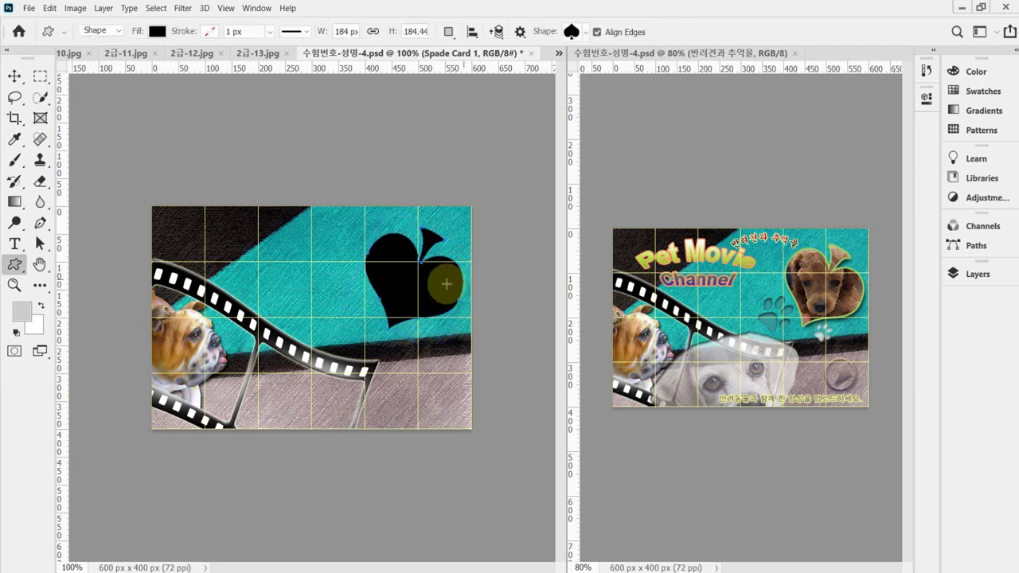
pyautogui.hotkey('ctrl', 's')
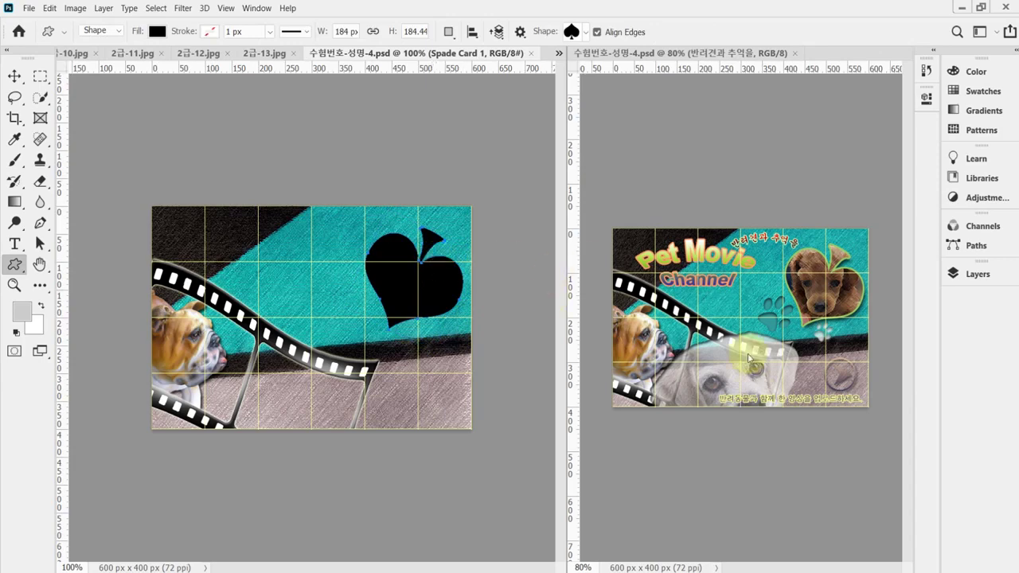
# - Add a Stroke effect to the Spade Card 1 layer with a size of 4 px
pyautogui.click(979, 274)
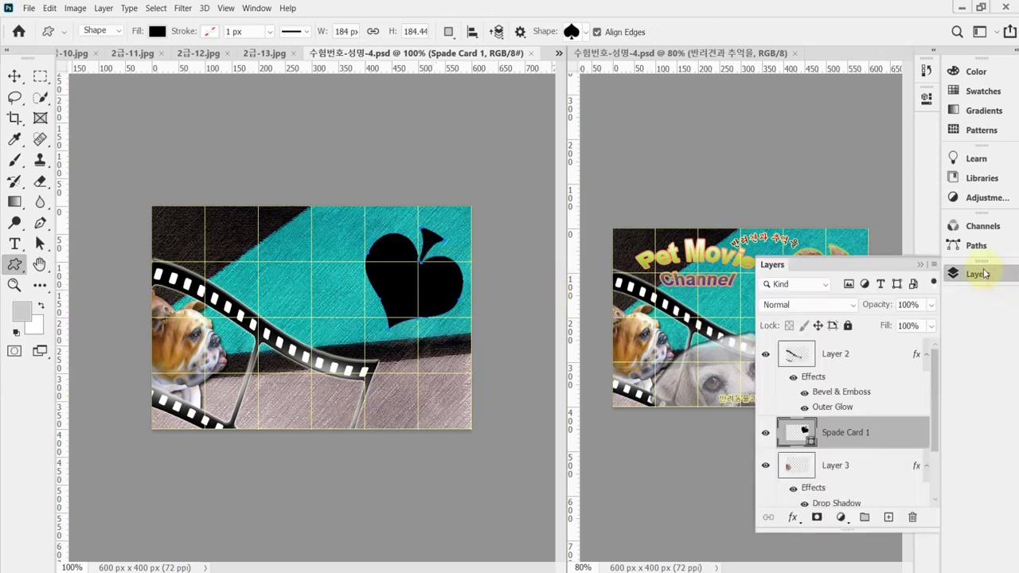
pyautogui.click(793, 517)
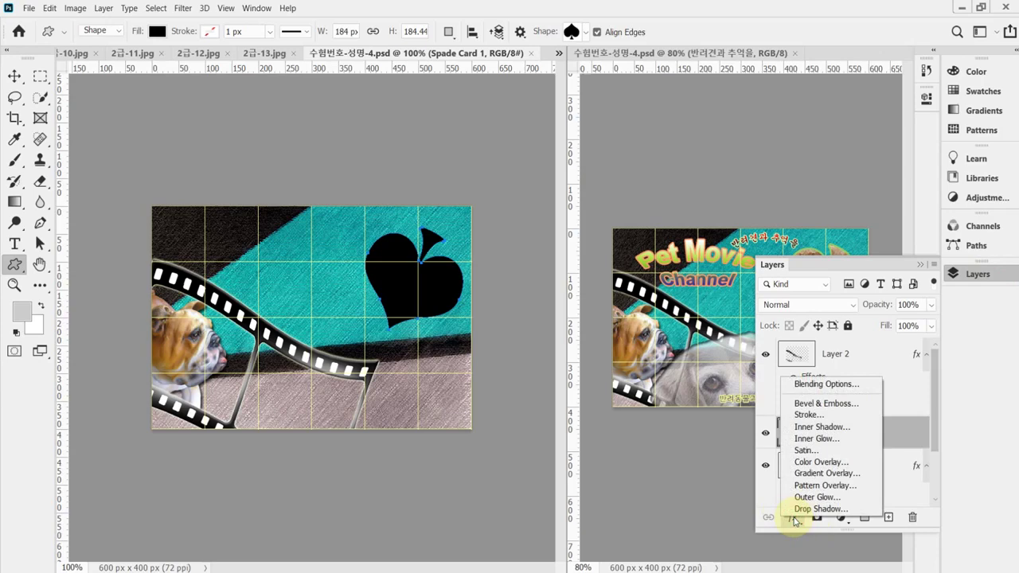
pyautogui.click(820, 403)
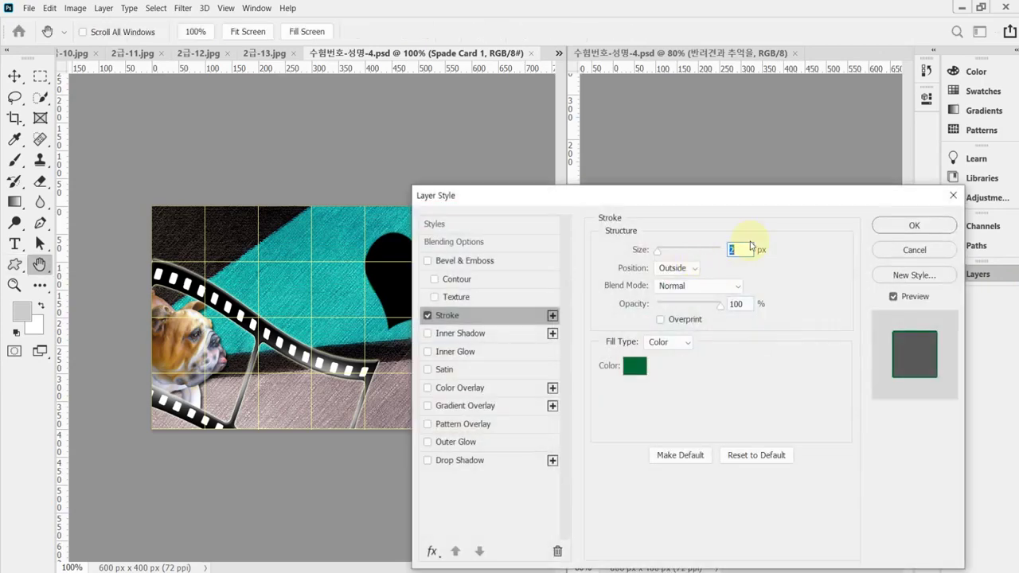
pyautogui.write('4')
pyautogui.press('Tab')
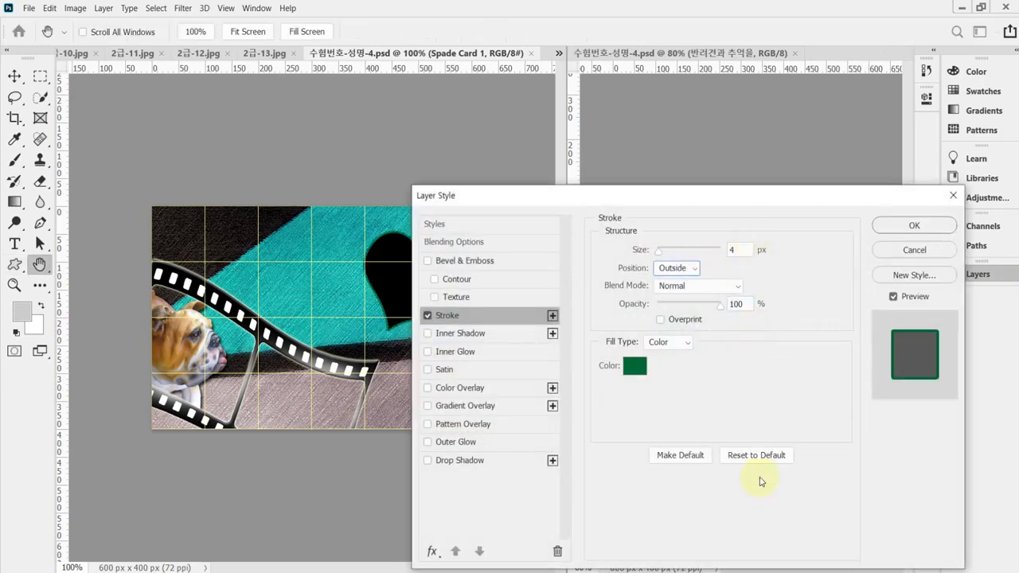
# - Set the spade's stroke color to 9c6 (#99cc66), checking the value against the exam PDF in Acrobat Reader
pyautogui.click(643, 367)
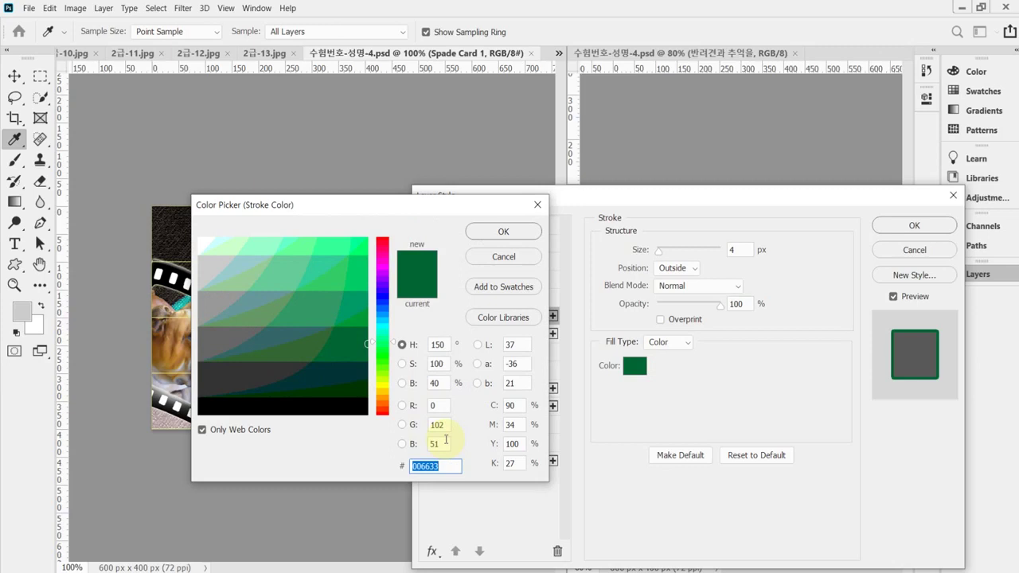
pyautogui.write('9c')
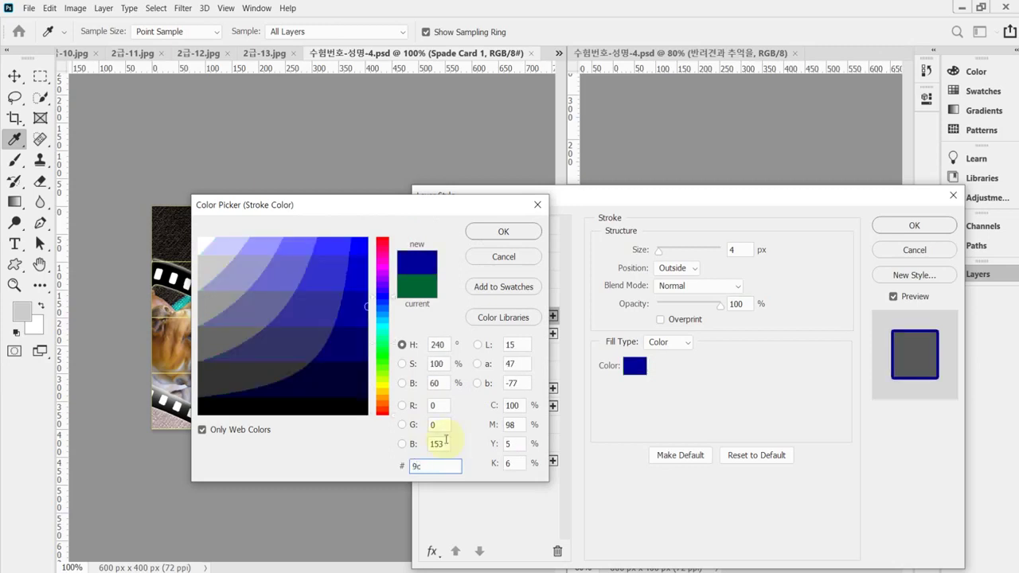
pyautogui.write('6')
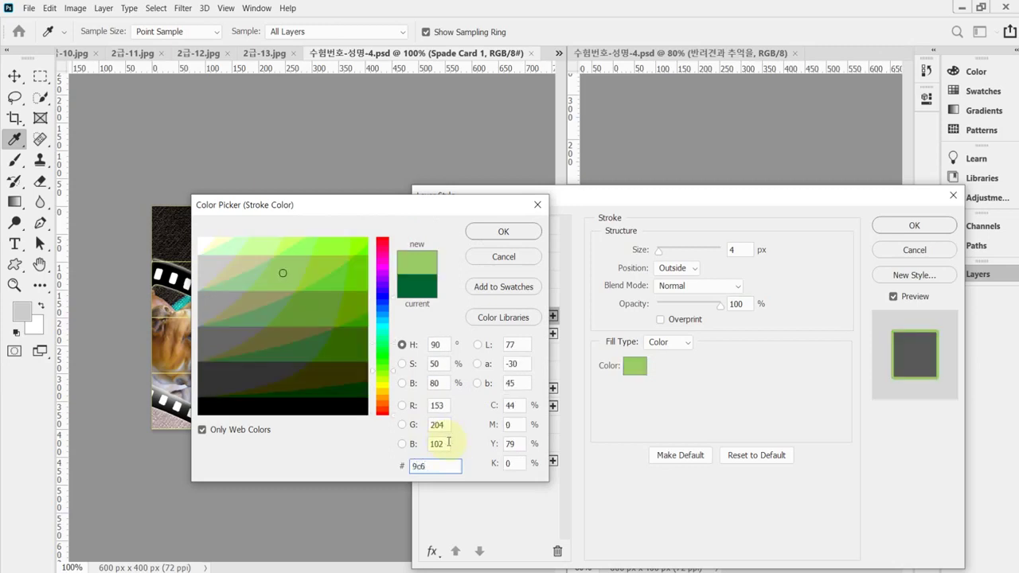
pyautogui.hotkey('alt', 'Tab')
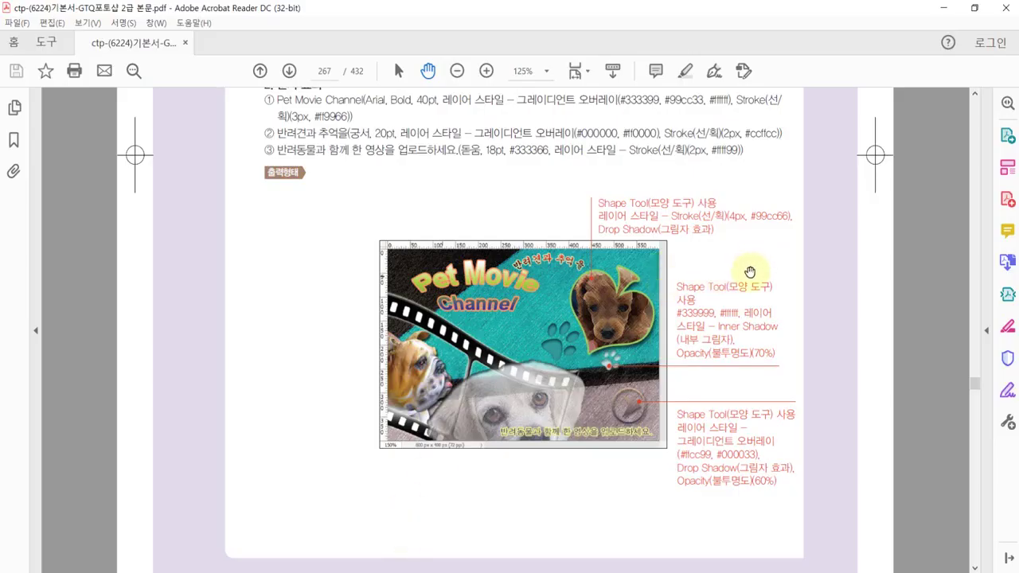
pyautogui.scroll(1, 712, 195)
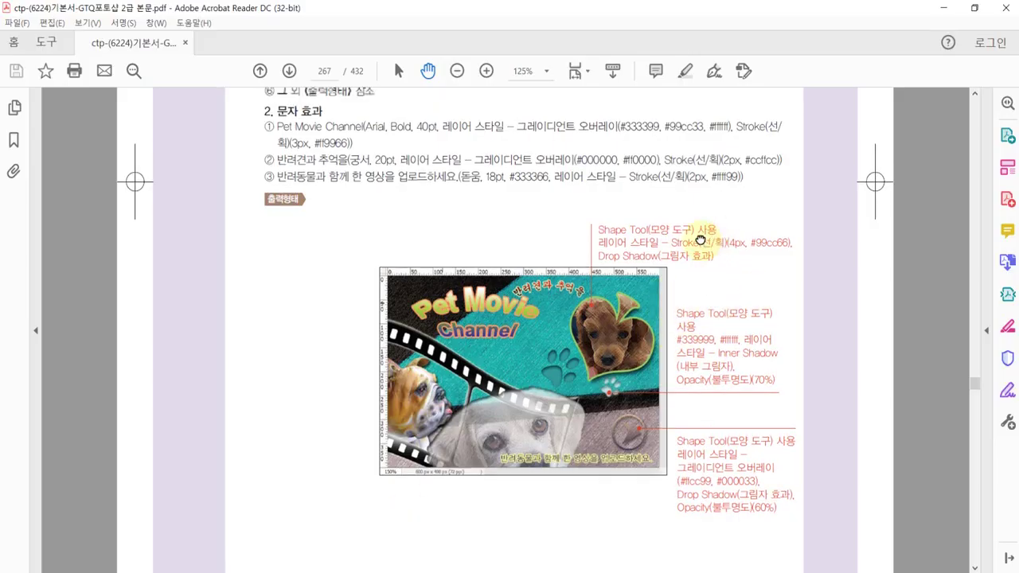
pyautogui.keyDown('ctrl'); pyautogui.scroll(1, 769, 259); pyautogui.keyUp('ctrl')
pyautogui.keyDown('ctrl'); pyautogui.scroll(2, 817, 278); pyautogui.keyUp('ctrl')
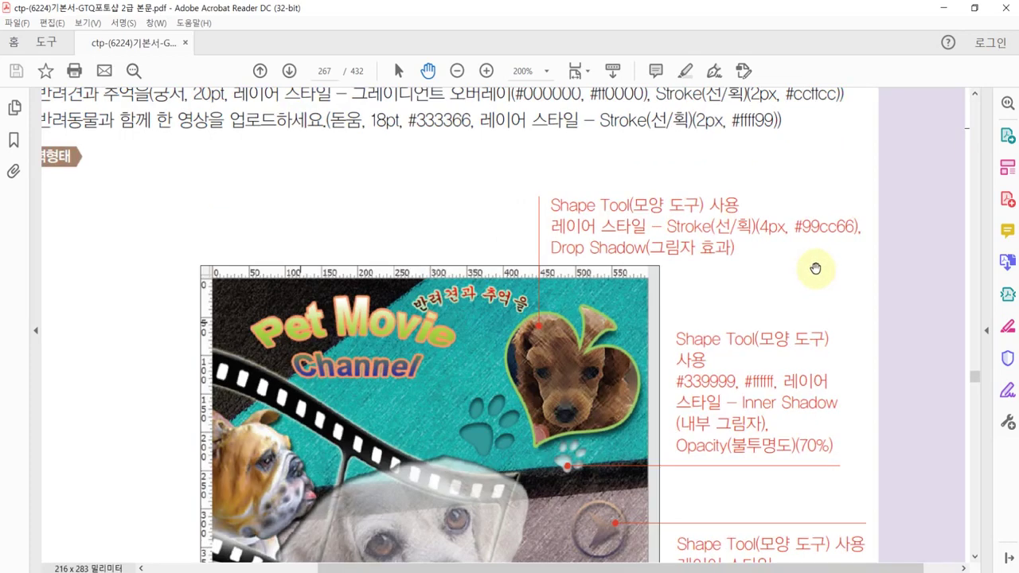
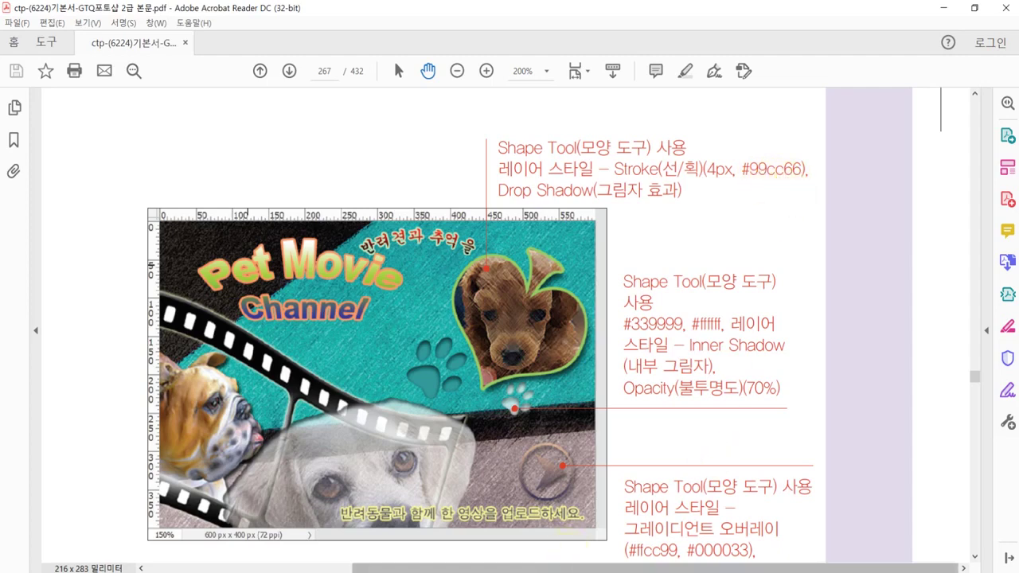
pyautogui.hotkey('alt', 'Tab')
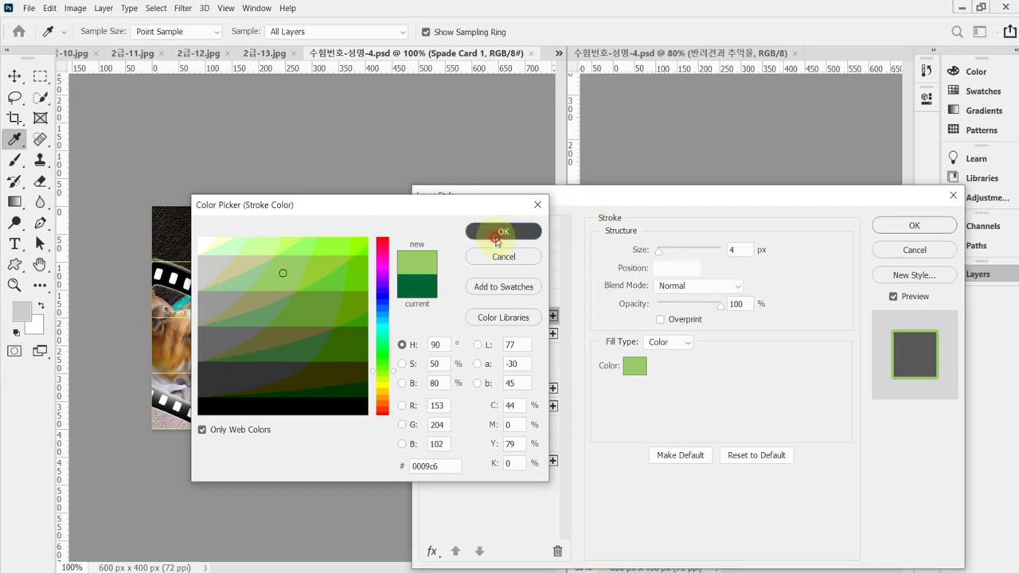
pyautogui.click(505, 230)
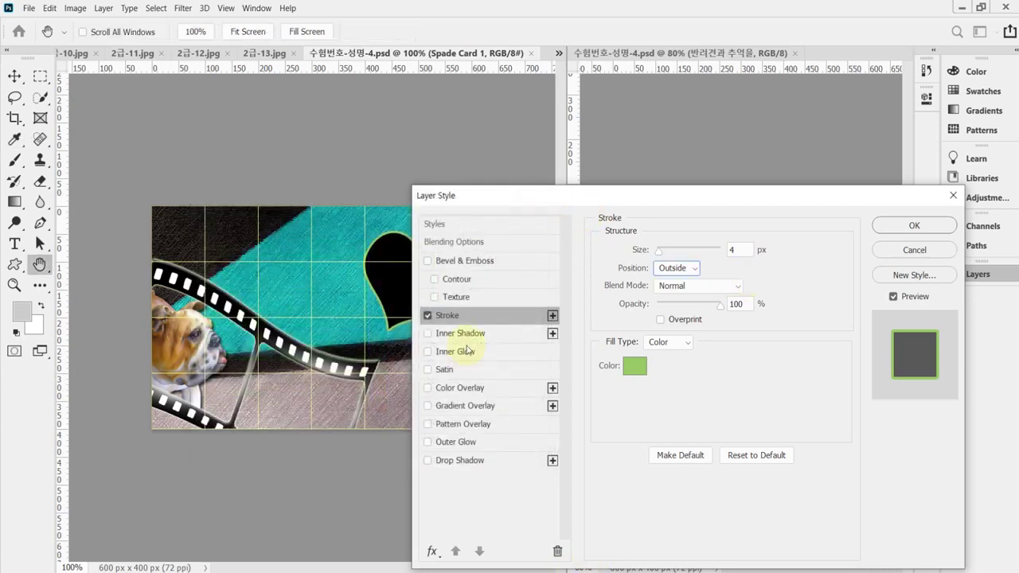
# - Add a Drop Shadow to the spade with distance 10 px and size 10 px, and apply the layer style
pyautogui.click(470, 461)
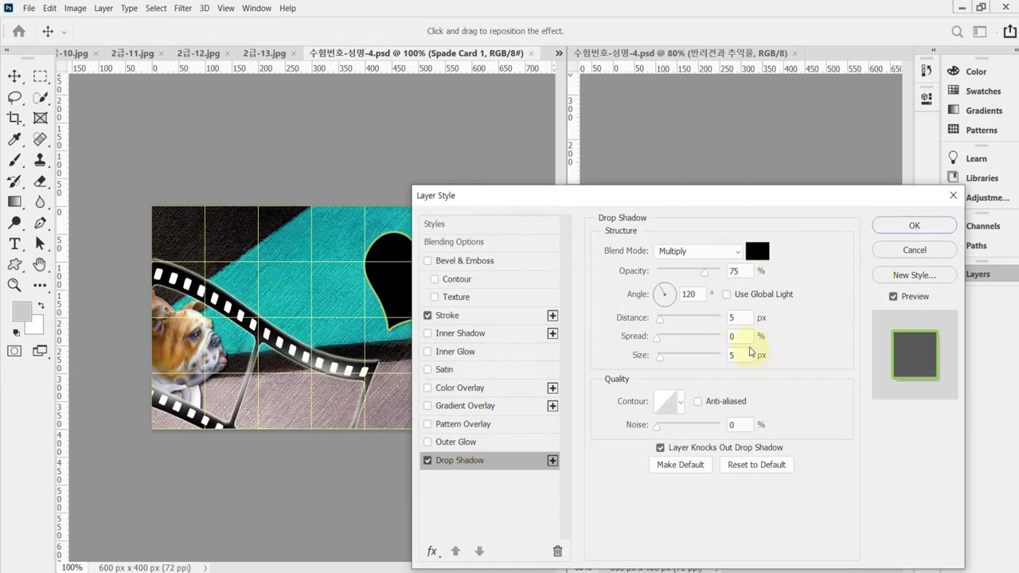
pyautogui.click(621, 316)
pyautogui.write('10')
pyautogui.press('Tab')
pyautogui.write('10')
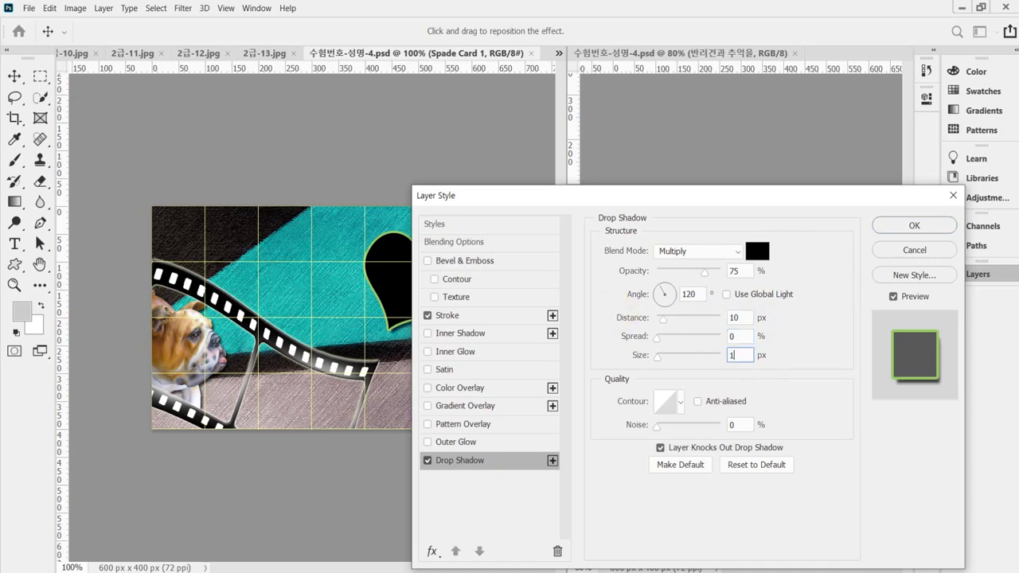
pyautogui.press('Return')
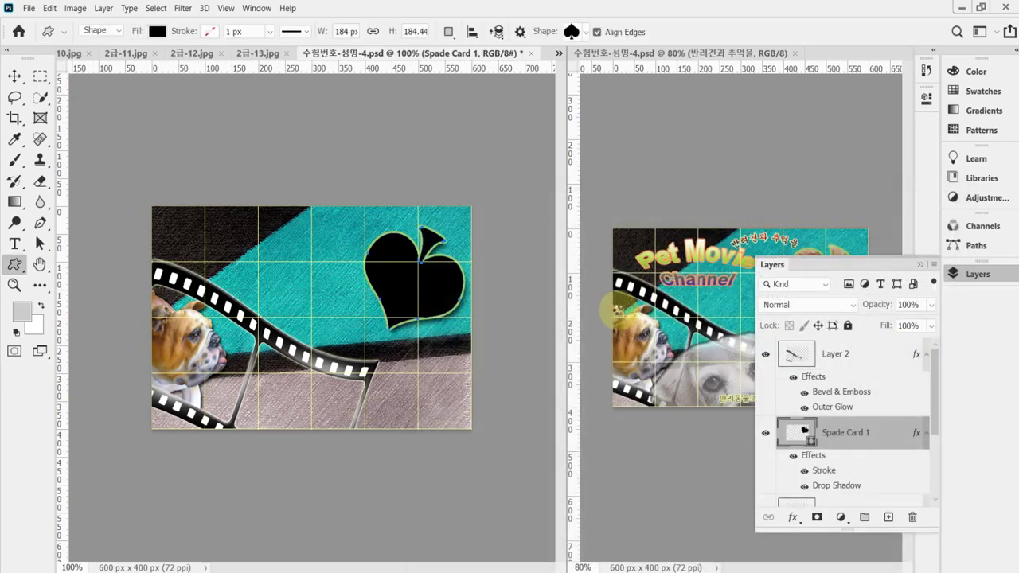
# - Save the document, copy the whole puppy photo from 2급-12.jpg, and paste it into 수험번호-성명-4.psd above the spade layer
pyautogui.hotkey('ctrl', 's')
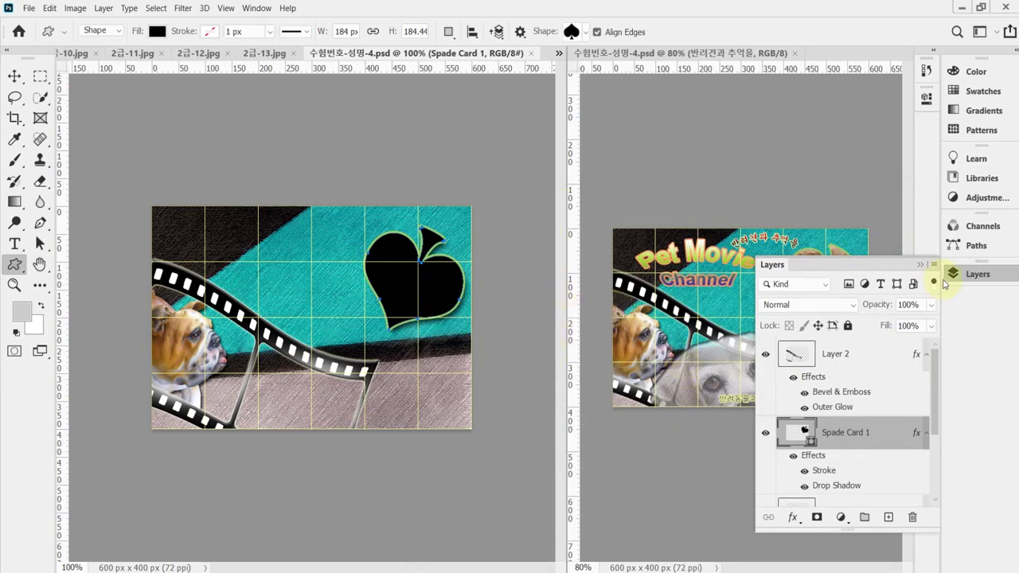
pyautogui.click(979, 276)
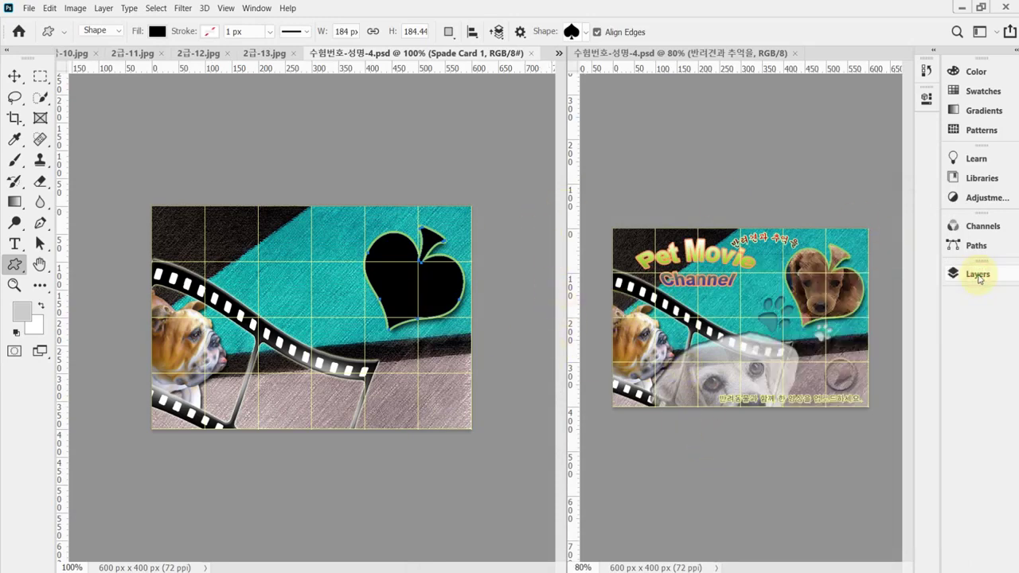
pyautogui.press('Escape')
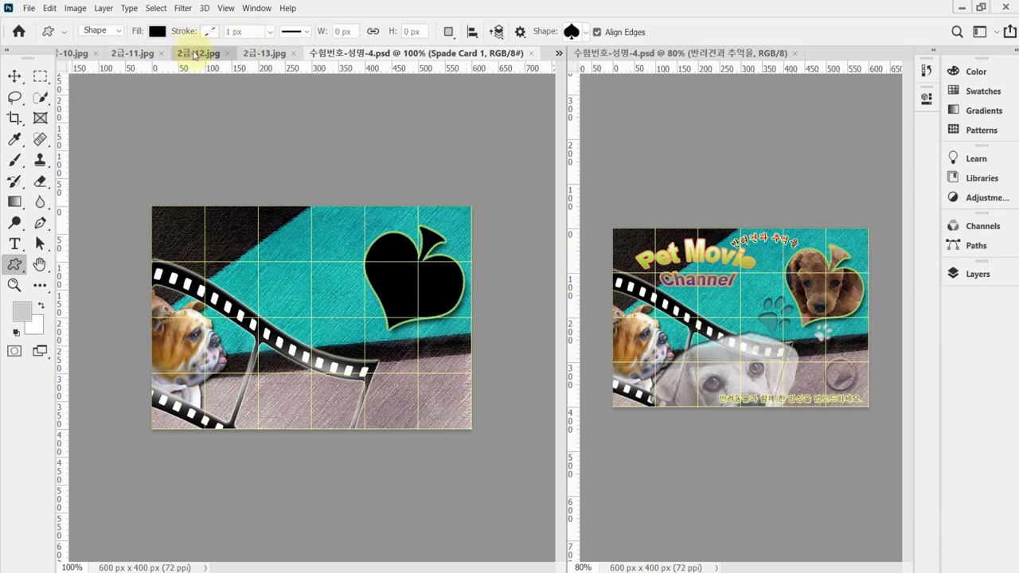
pyautogui.click(195, 53)
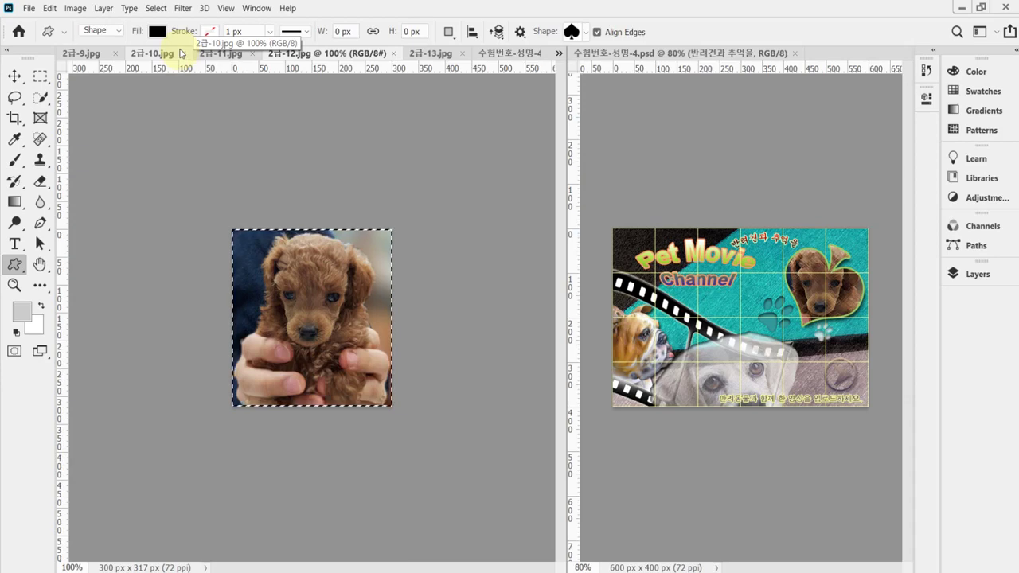
pyautogui.click(505, 54)
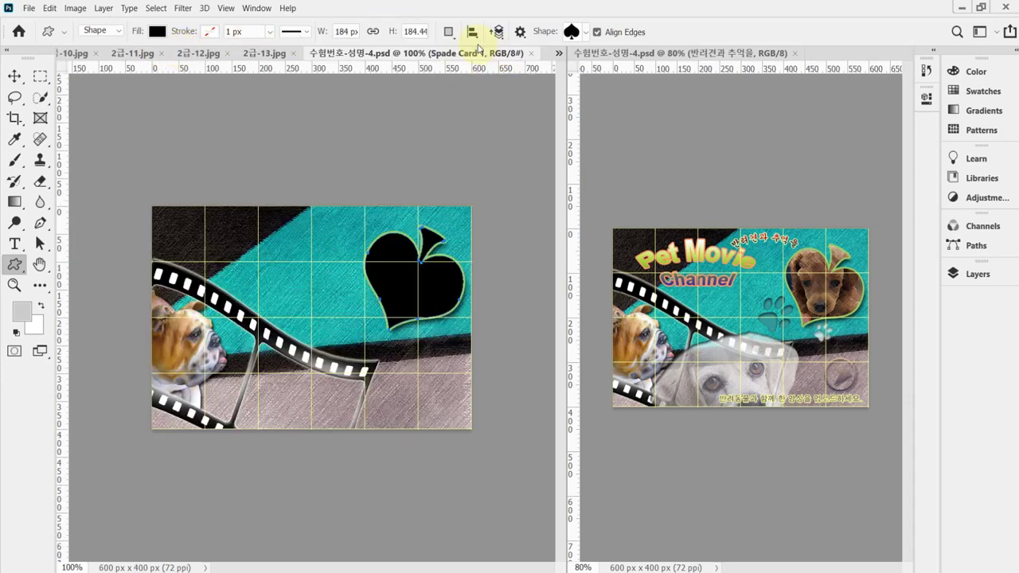
pyautogui.hotkey('ctrl', 'v')
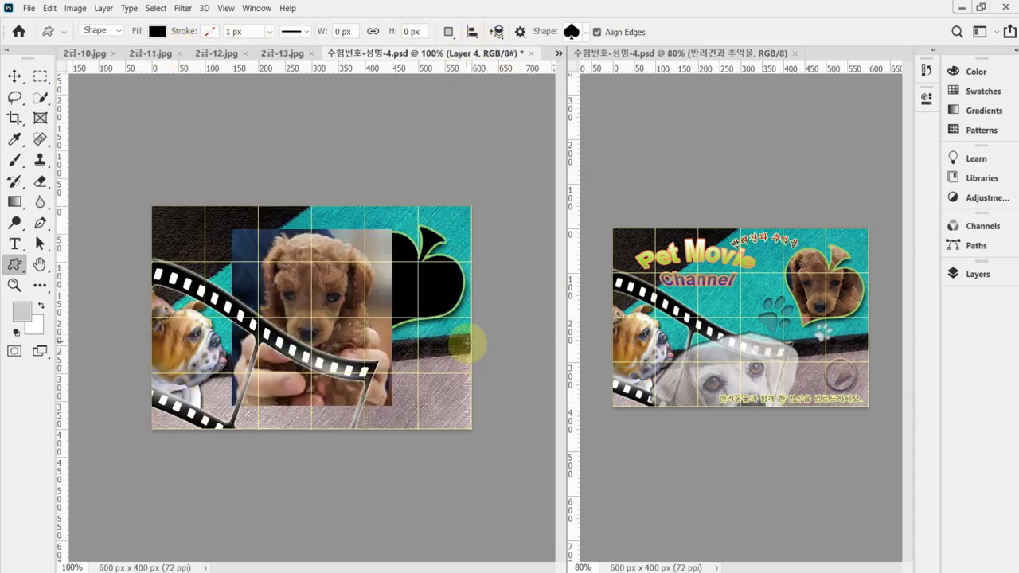
# - Move the pasted puppy photo on Layer 4 about 150 px right and 41 px up so it covers the spade
pyautogui.click(14, 75)
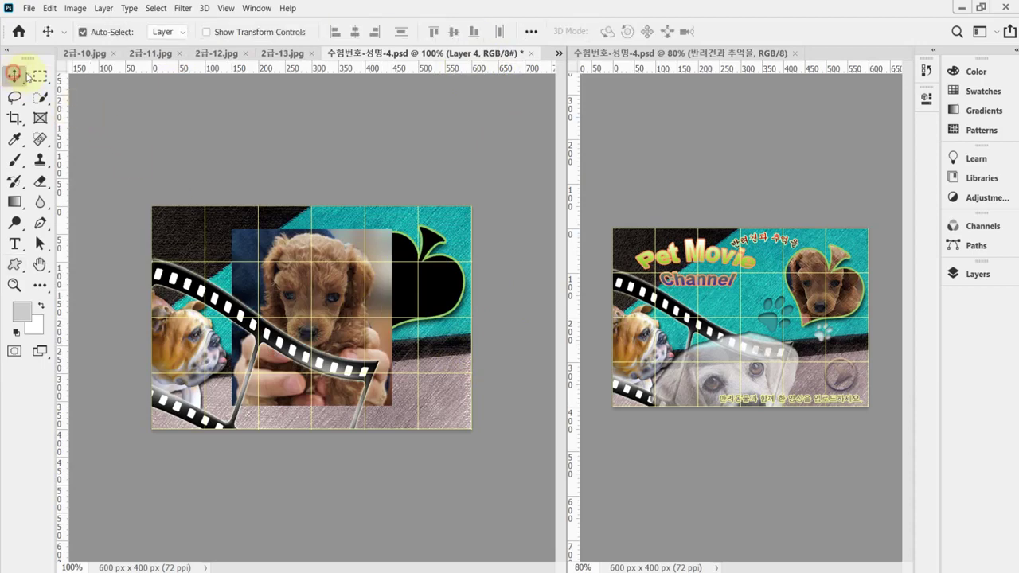
pyautogui.click(981, 275)
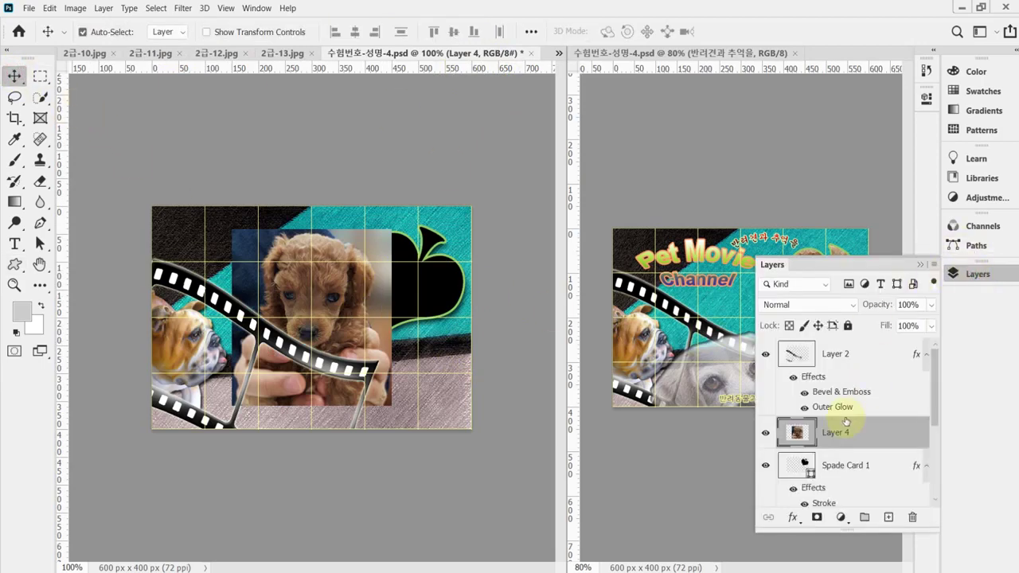
pyautogui.click(851, 467)
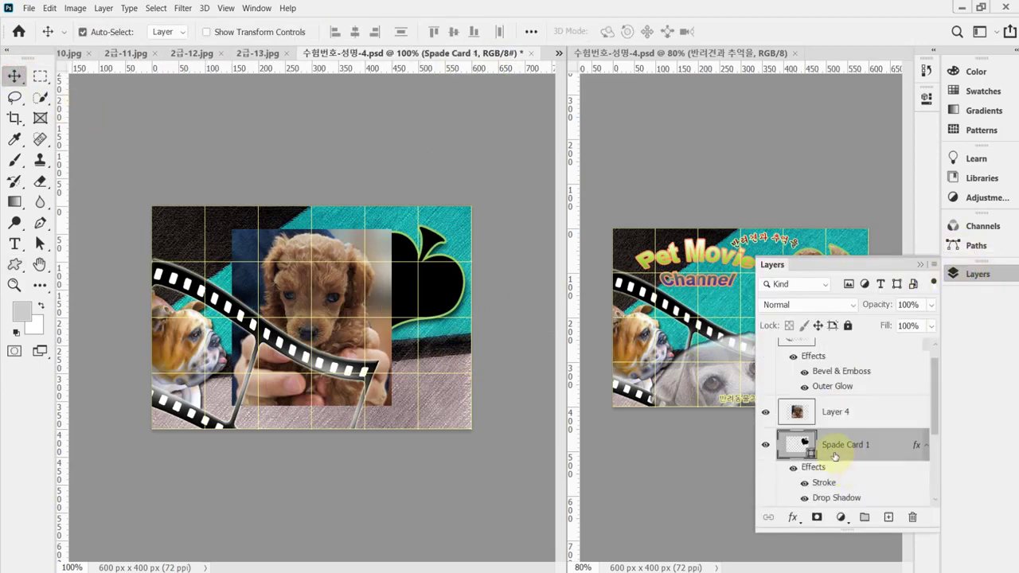
pyautogui.click(843, 414)
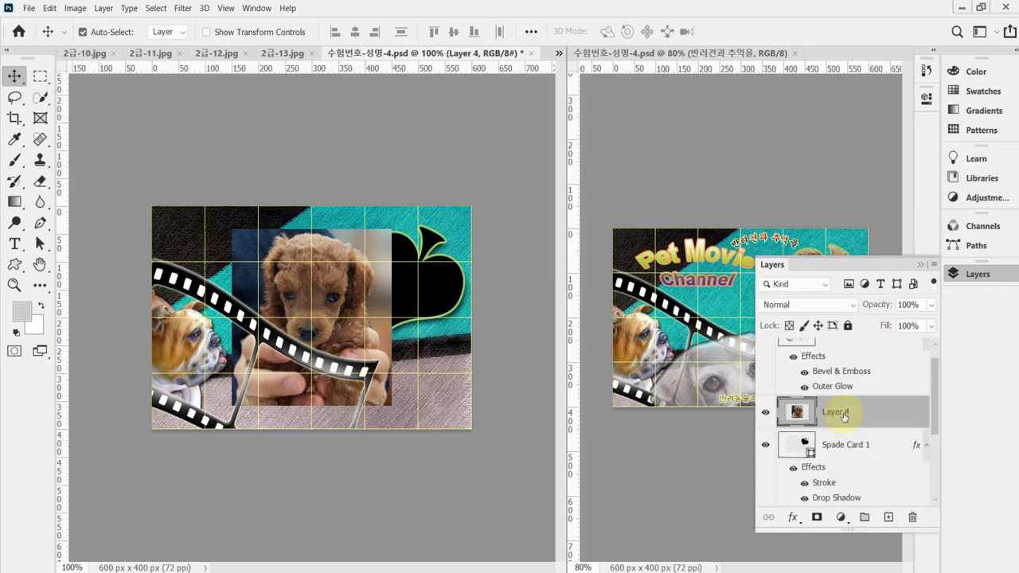
pyautogui.click(980, 274)
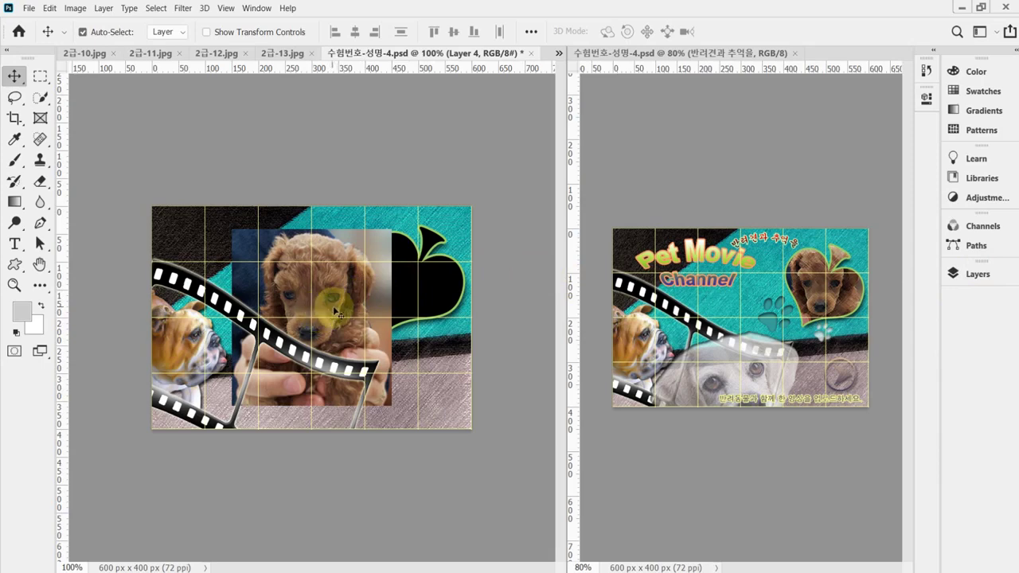
pyautogui.moveTo(318, 328); pyautogui.dragTo(415, 288)
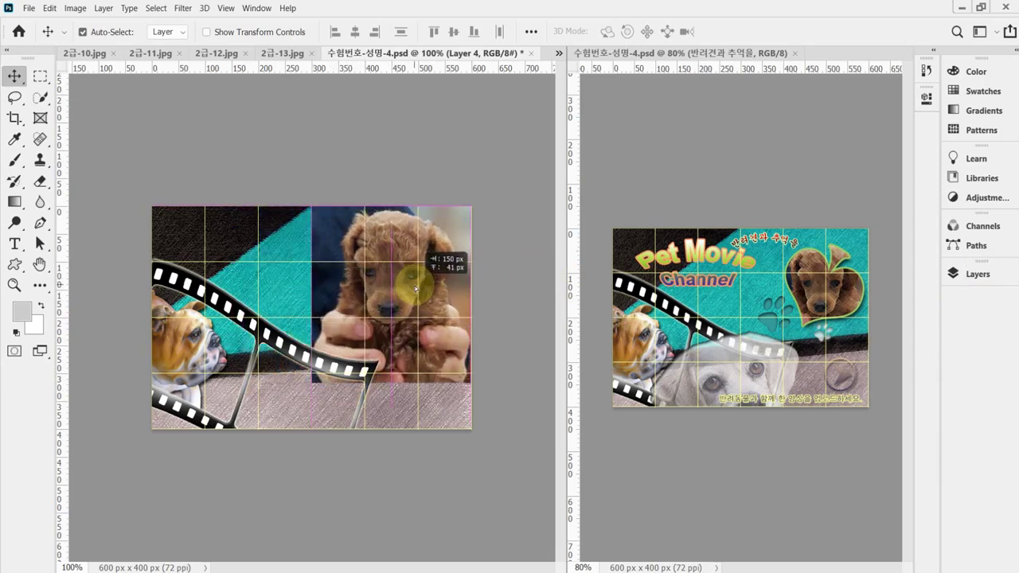
pyautogui.moveTo(416, 288); pyautogui.dragTo(414, 290)
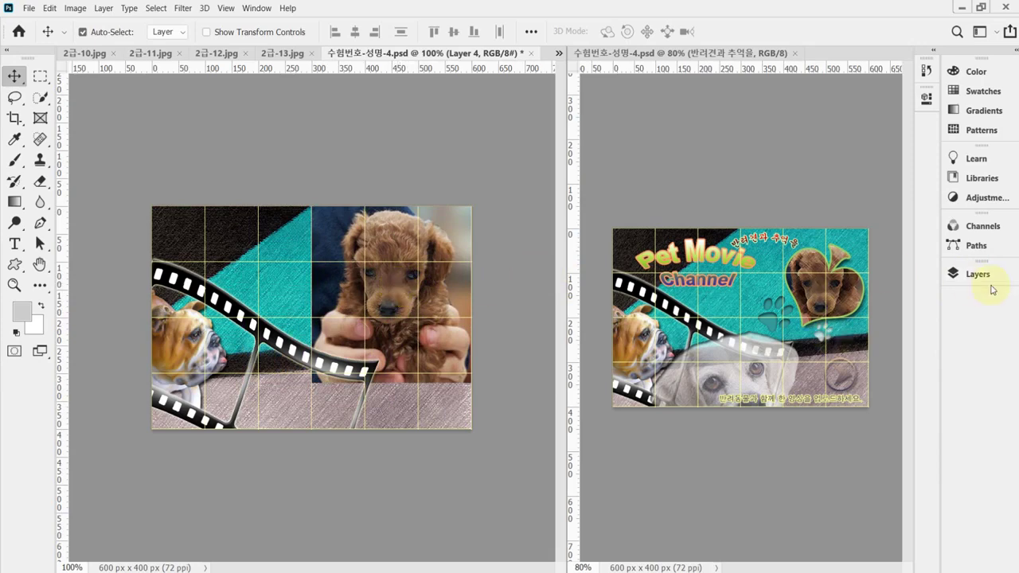
# - Clip the puppy photo on Layer 4 to the Spade Card 1 shape with a clipping mask
pyautogui.click(984, 276)
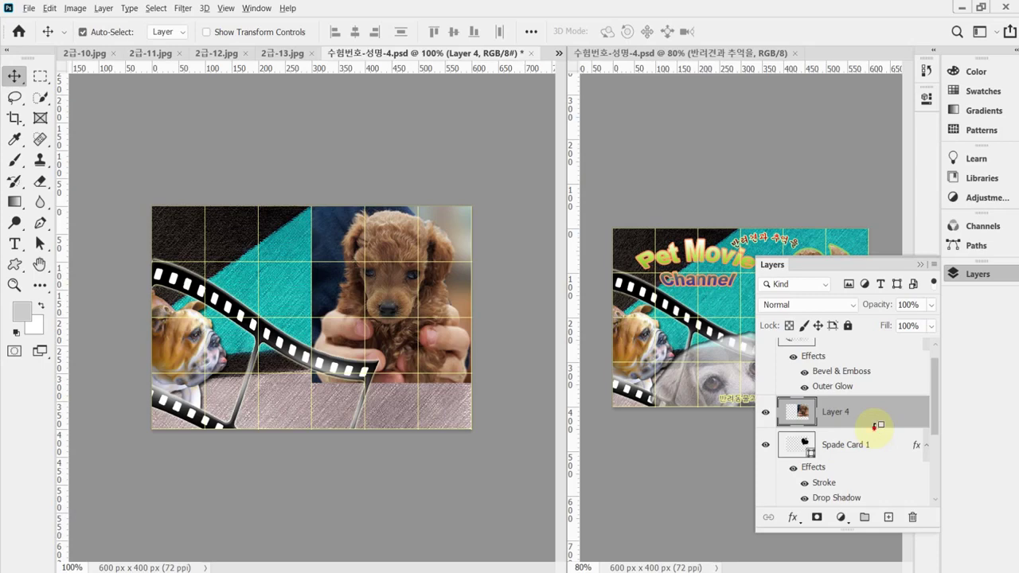
pyautogui.keyDown('alt'); pyautogui.click(875, 427); pyautogui.keyUp('alt')
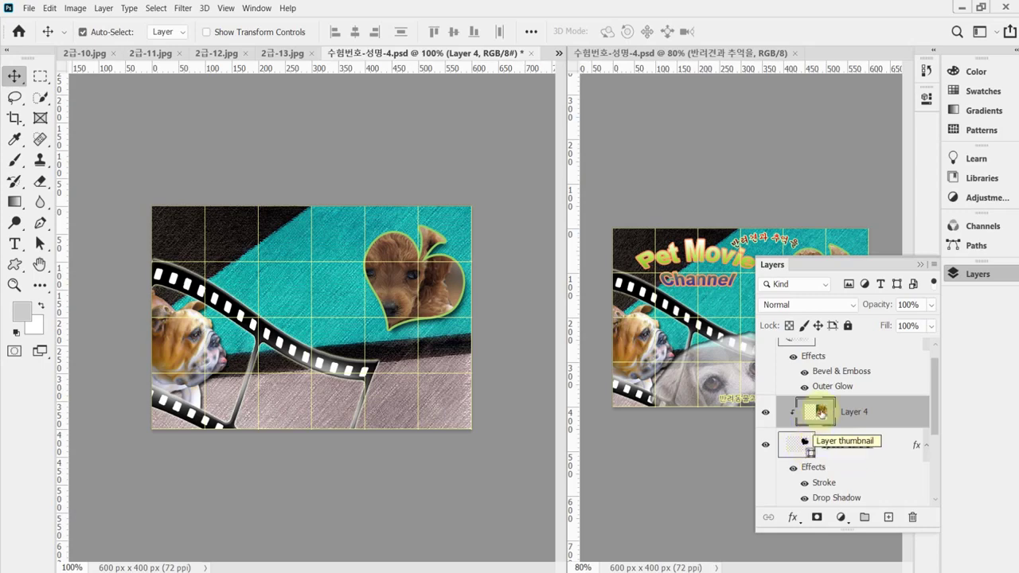
pyautogui.click(968, 277)
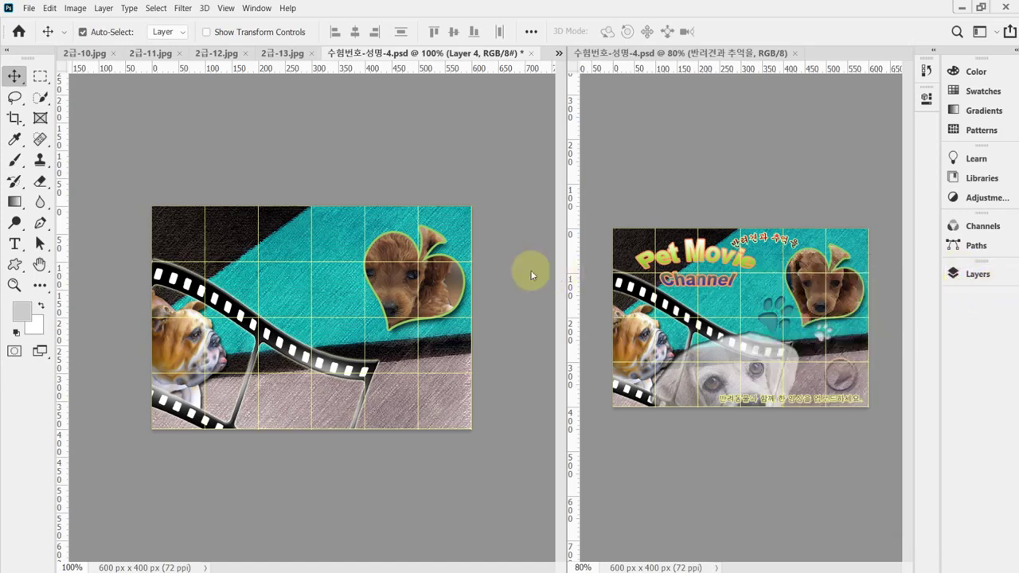
# - Shift the clipped puppy photo within the spade and scale it to about 79.67% width and 79.50% height
pyautogui.moveTo(420, 291)
pyautogui.mouseDown()
pyautogui.moveTo(450, 293)
pyautogui.moveTo(422, 291)
pyautogui.mouseUp()
pyautogui.hotkey('ctrl', 't')
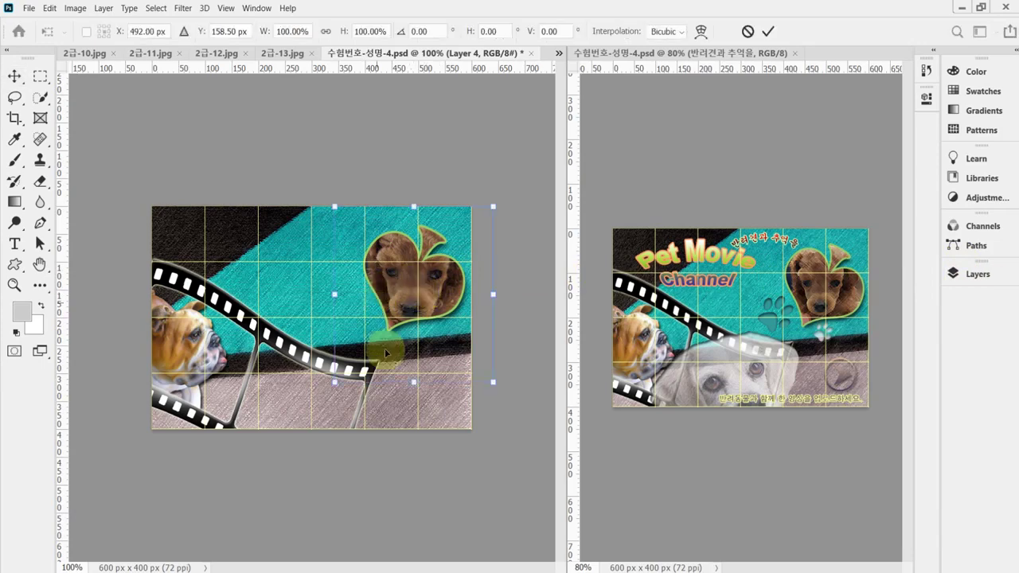
pyautogui.moveTo(335, 382); pyautogui.dragTo(357, 352)
pyautogui.moveTo(457, 273); pyautogui.dragTo(425, 295)
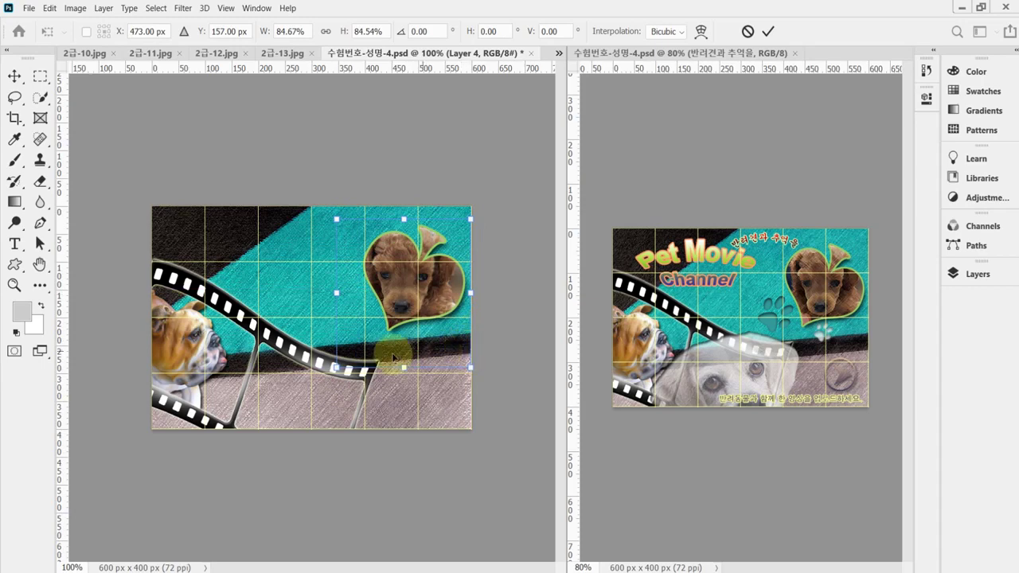
pyautogui.moveTo(336, 368); pyautogui.dragTo(346, 360)
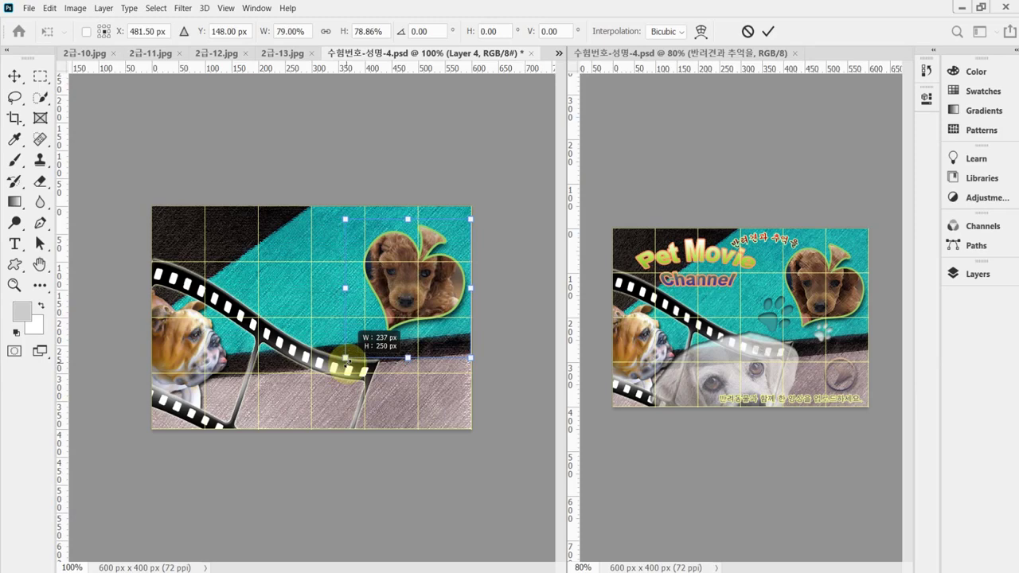
pyautogui.moveTo(346, 360); pyautogui.dragTo(344, 363)
# - Nudge the puppy photo to X 486.50 px, Y 157.00 px inside the spade and apply the transformation
pyautogui.press('Right')
pyautogui.press('Right')
pyautogui.press('Right')
pyautogui.press('Right')
pyautogui.press('Right')
pyautogui.press('Right')
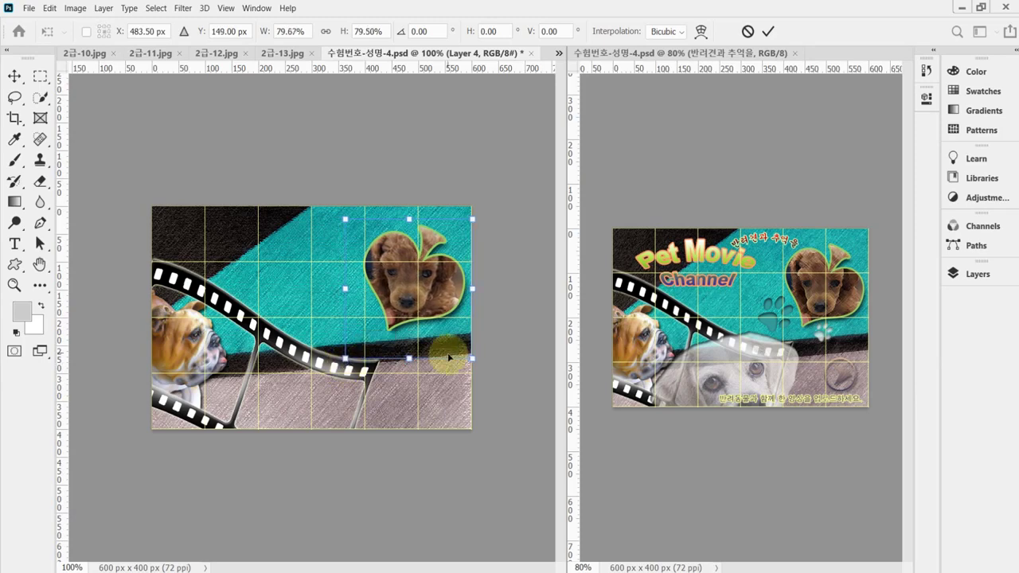
pyautogui.press('Down')
pyautogui.press('Down')
pyautogui.press('Down')
pyautogui.press('Down')
pyautogui.press('Down')
pyautogui.press('Down')
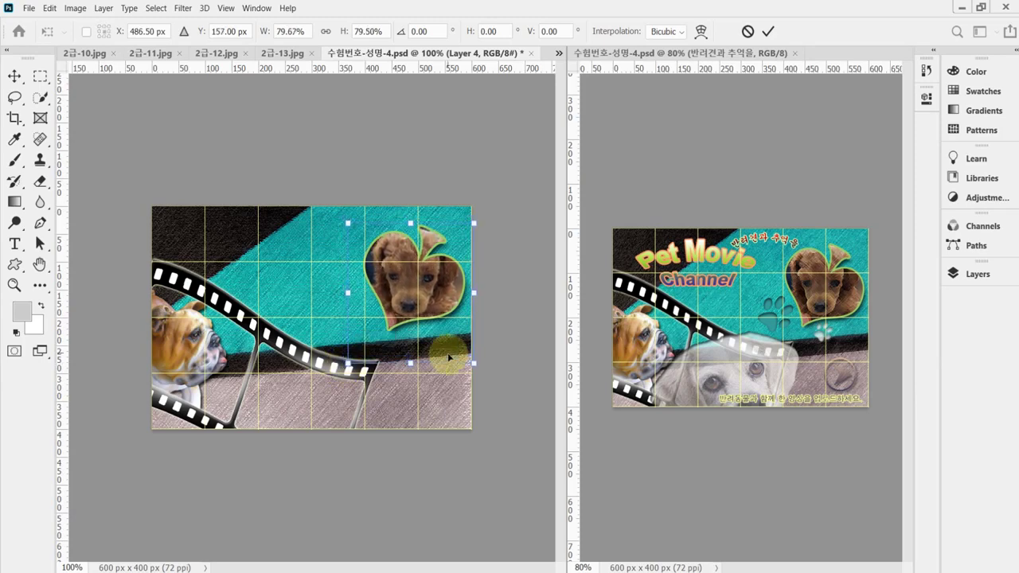
pyautogui.press('Return')
pyautogui.press('ctrl')
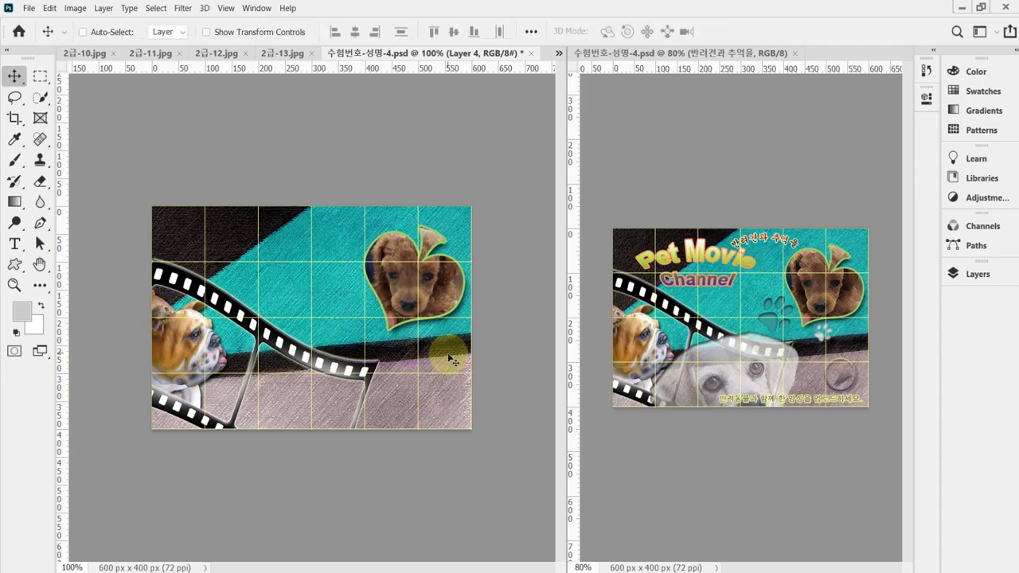
pyautogui.press('s')
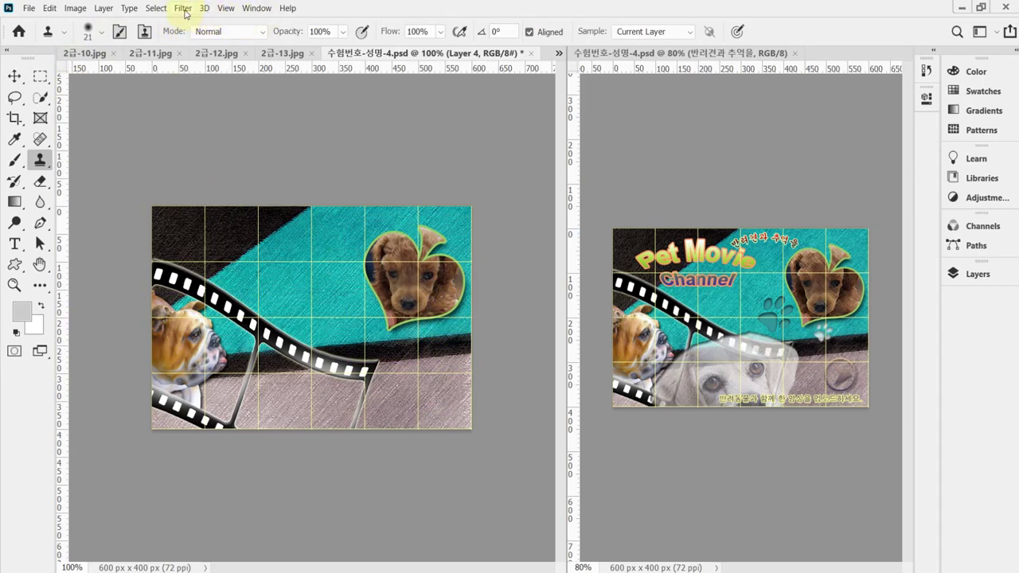
# - Apply the Crosshatch filter from the Filter Gallery's Brush Strokes set to the puppy photo, keeping its offered settings, and save the document
pyautogui.click(184, 10)
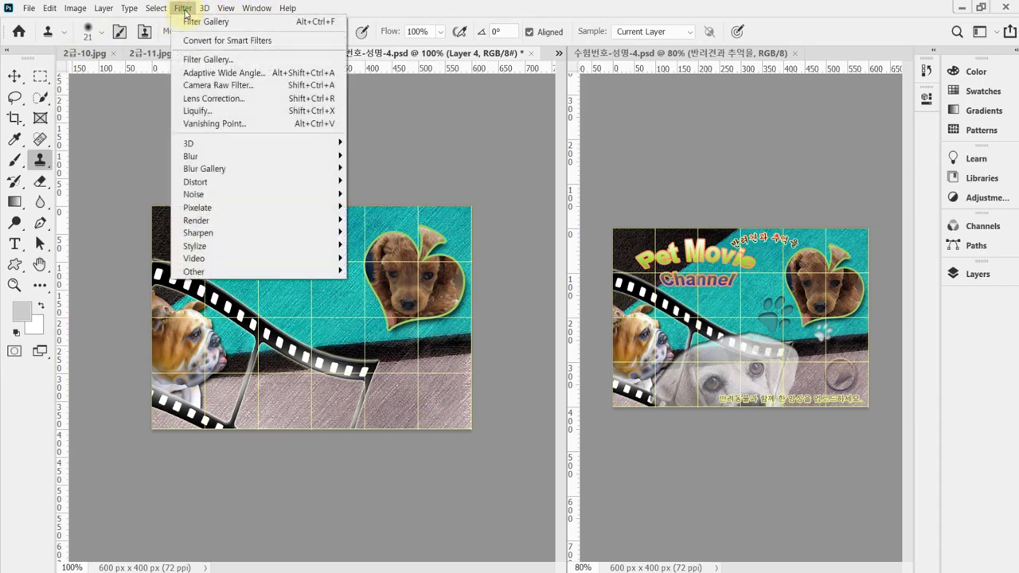
pyautogui.click(225, 66)
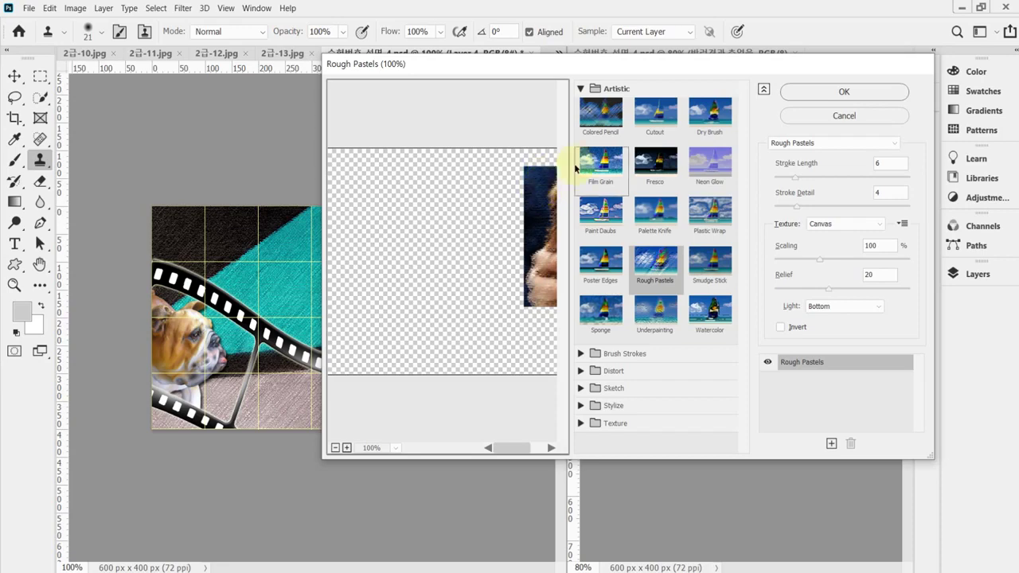
pyautogui.click(581, 88)
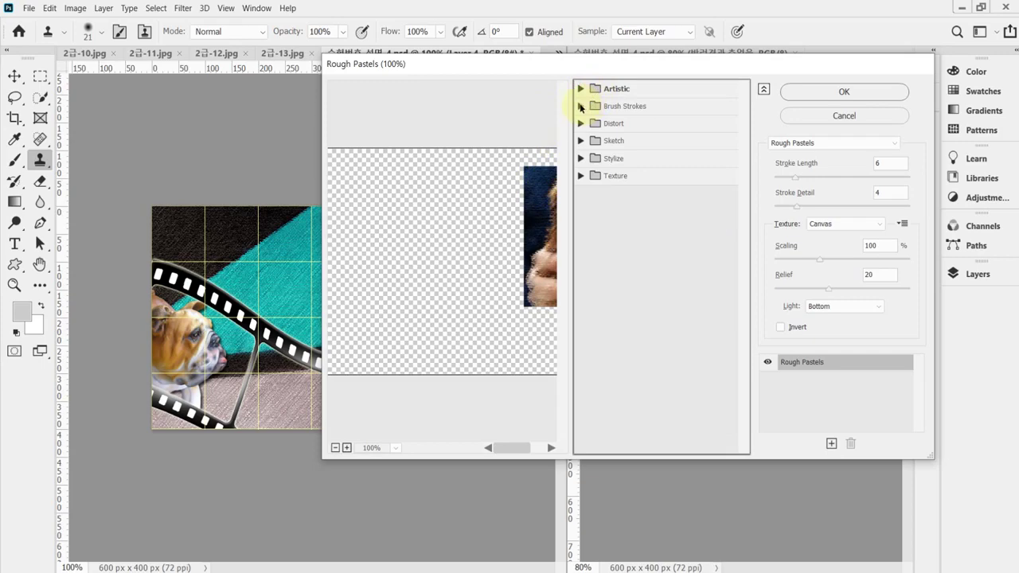
pyautogui.click(582, 105)
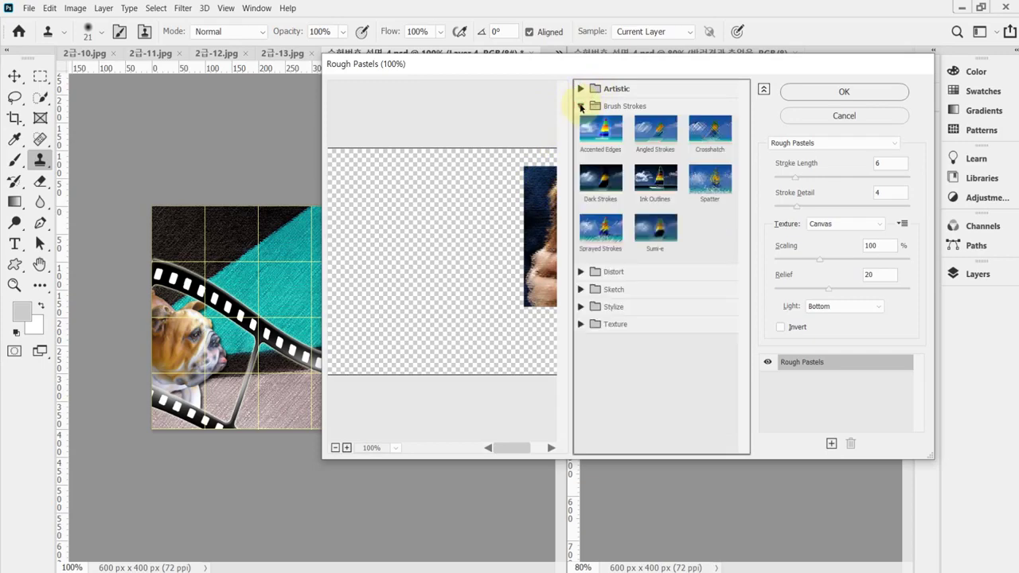
pyautogui.click(706, 147)
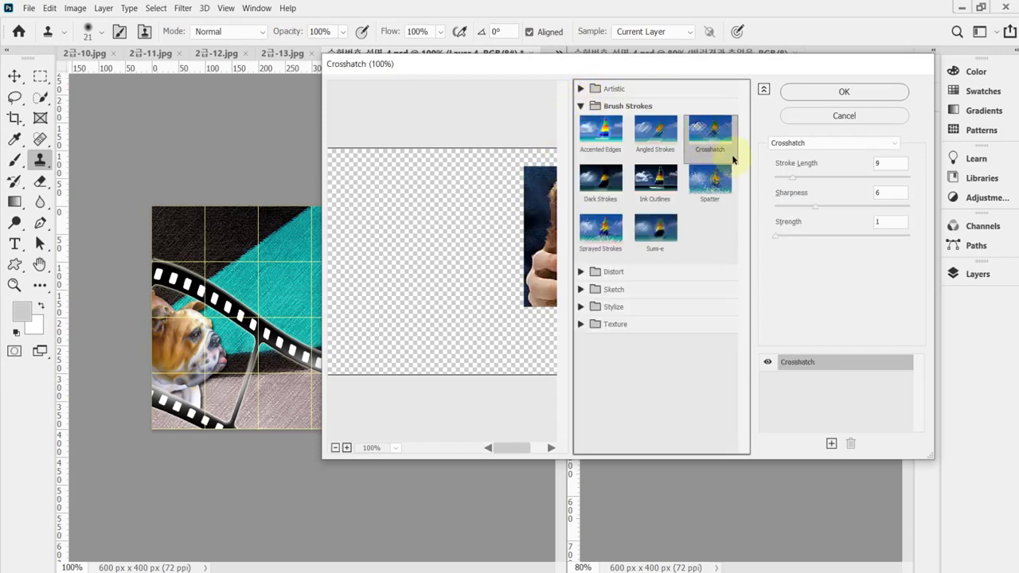
pyautogui.moveTo(518, 236); pyautogui.dragTo(505, 255)
pyautogui.click(792, 95)
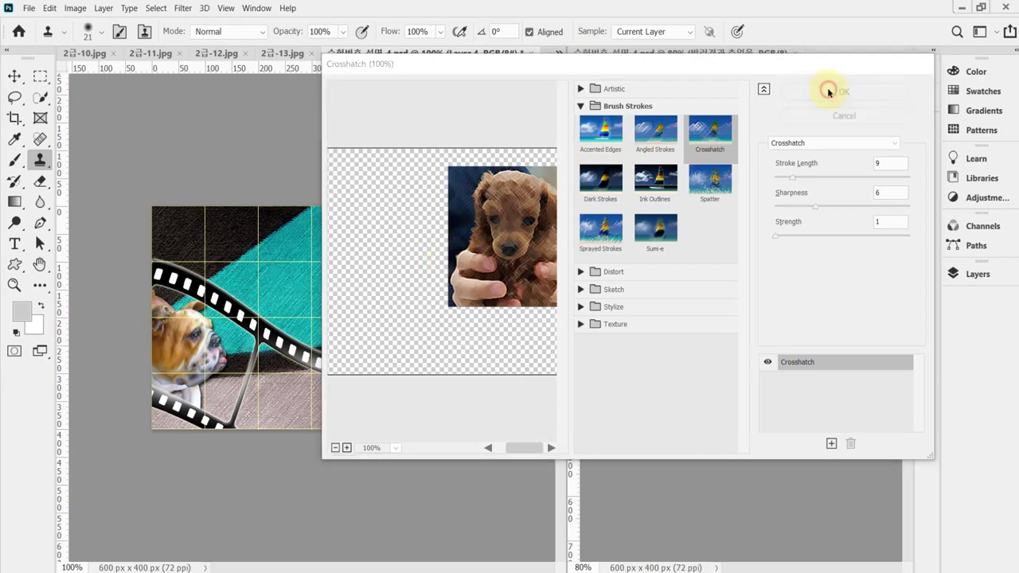
pyautogui.hotkey('ctrl', 's')
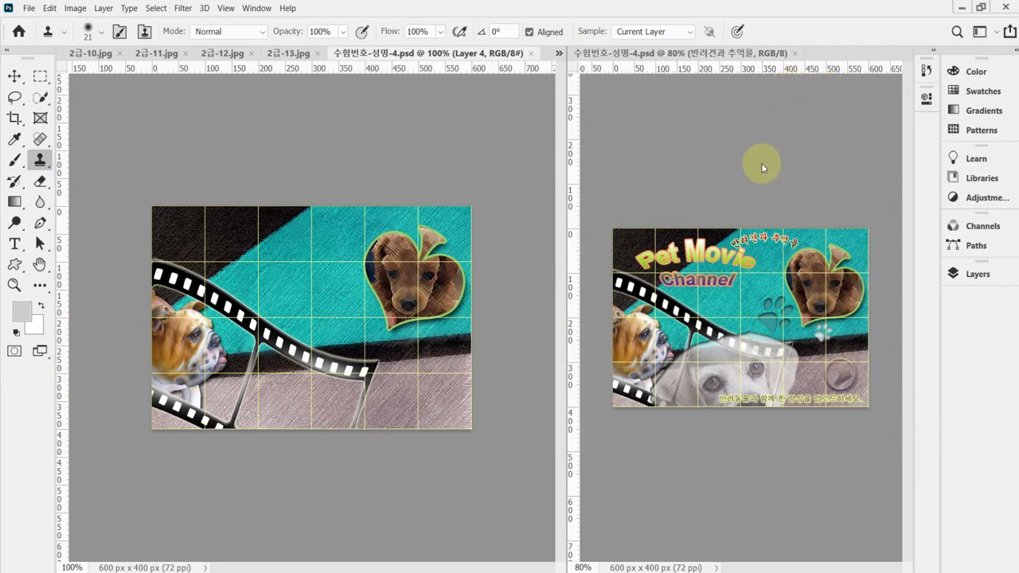
# - Paste the selected white dog's head from 2급-13.jpg into 수험번호-성명-4.psd and bring its layer in front of the film strip
pyautogui.click(288, 56)
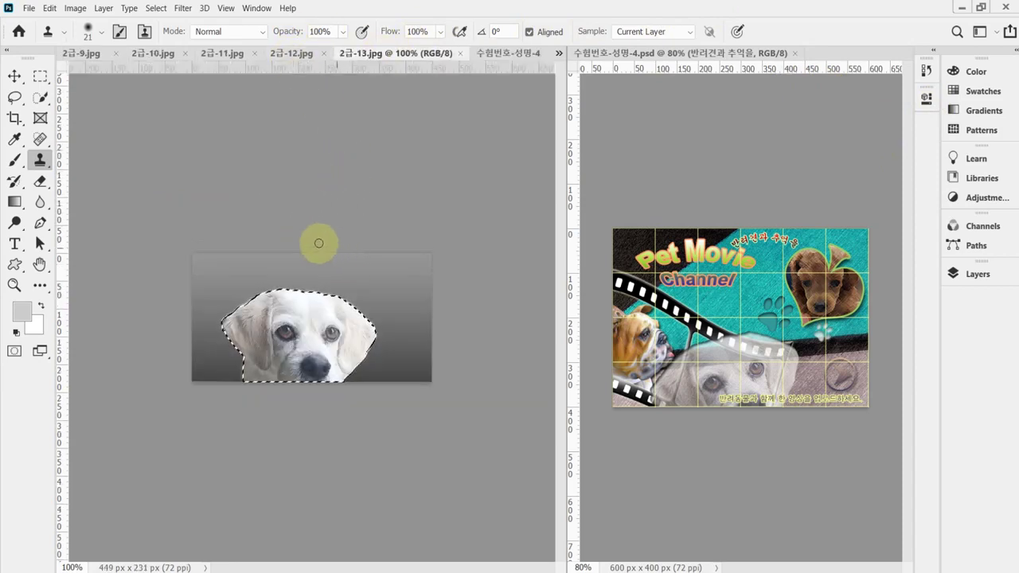
pyautogui.click(40, 99)
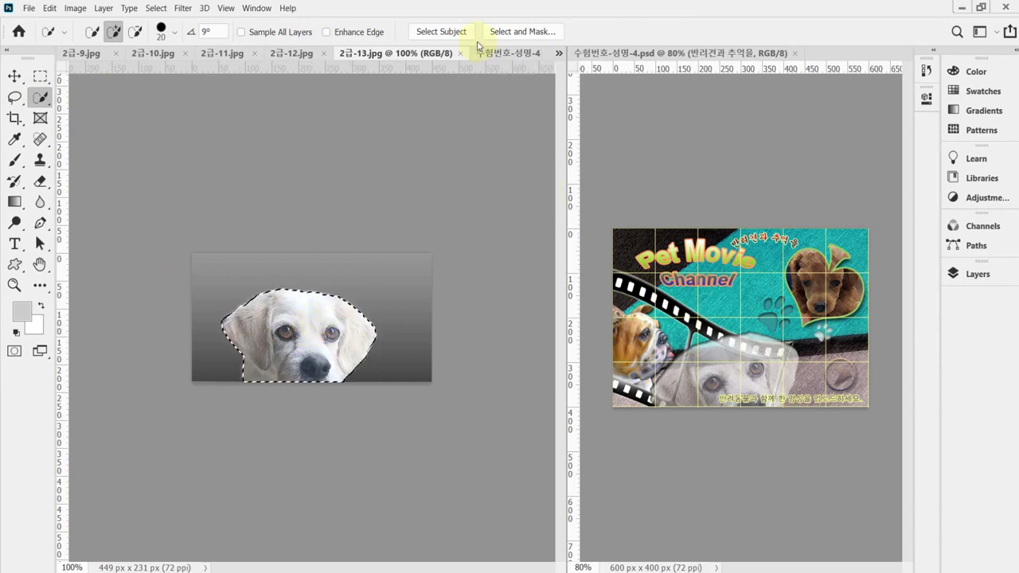
pyautogui.click(514, 52)
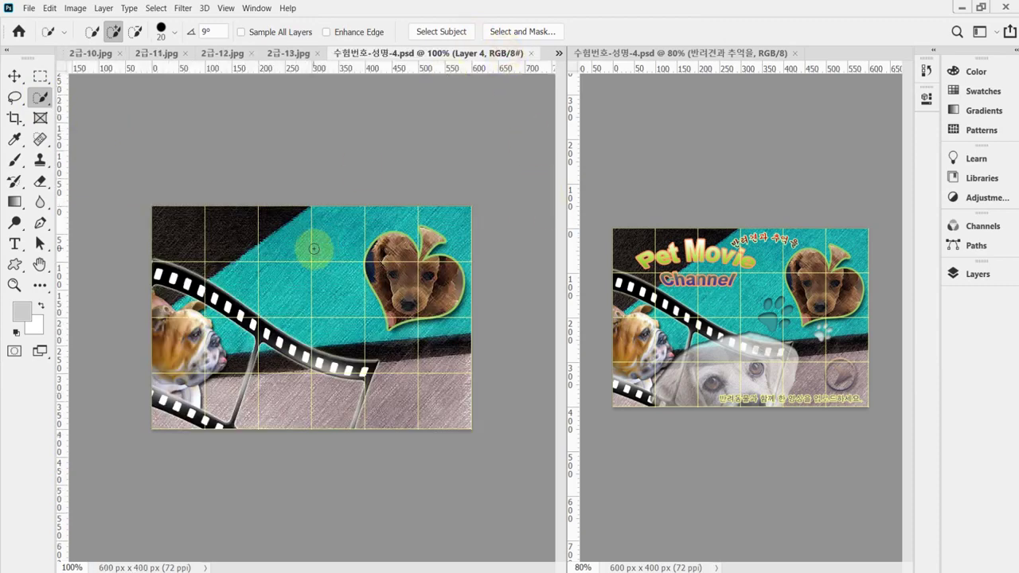
pyautogui.hotkey('ctrl', 'v')
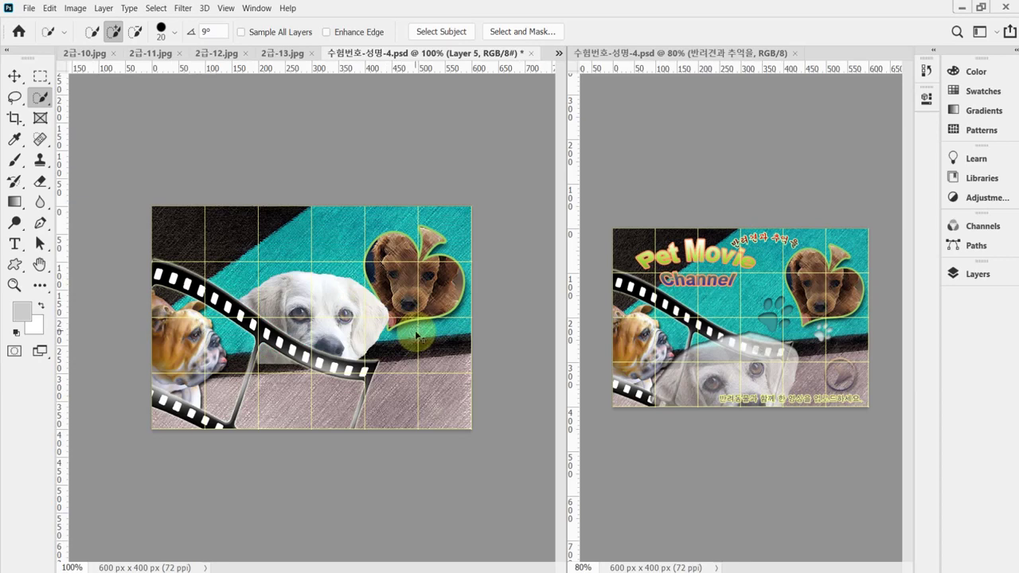
pyautogui.hotkey('ctrl', ']')
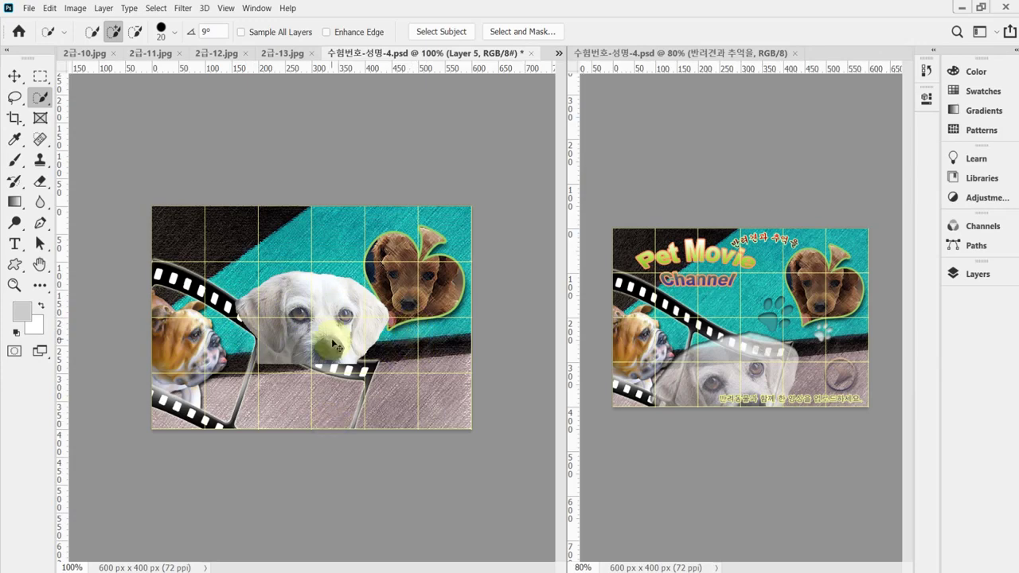
# - Move the white dog's head to the canvas's lower edge, rotate it to -18.94°, and shift it to about X 235.90 px, Y 347.52 px
pyautogui.moveTo(331, 318); pyautogui.dragTo(328, 409)
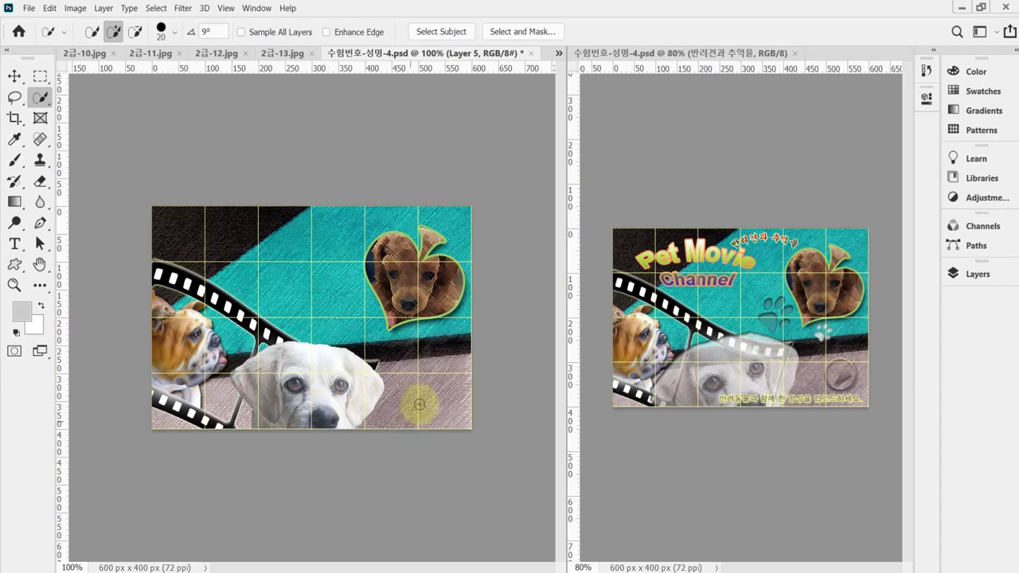
pyautogui.hotkey('ctrl', 't')
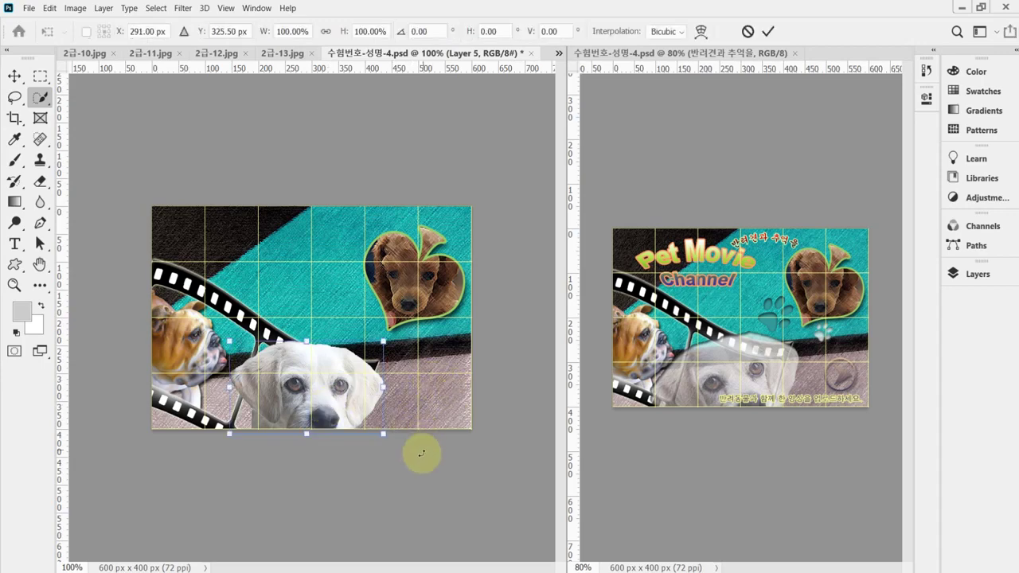
pyautogui.moveTo(421, 451); pyautogui.dragTo(414, 403)
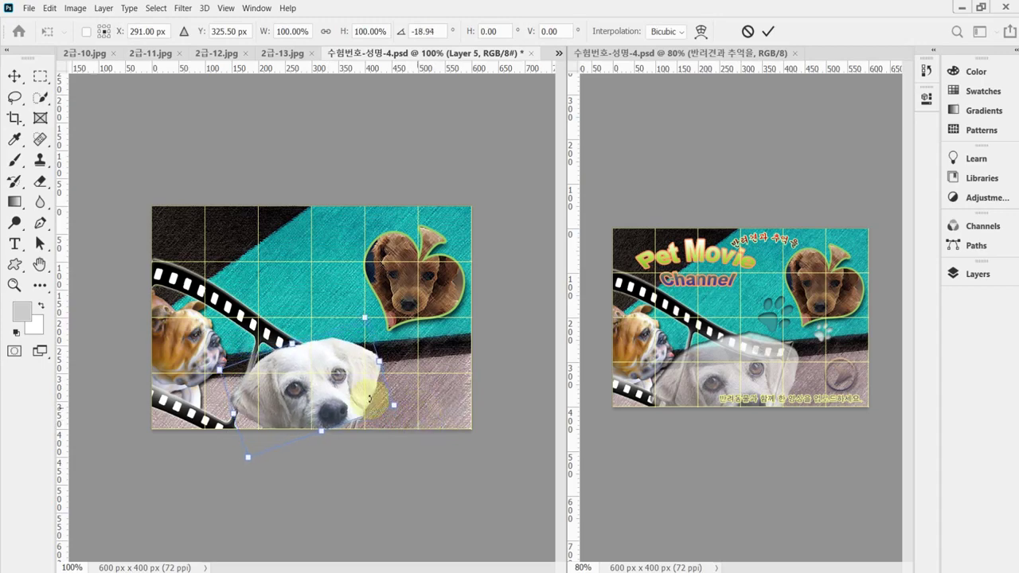
pyautogui.moveTo(332, 382); pyautogui.dragTo(291, 391)
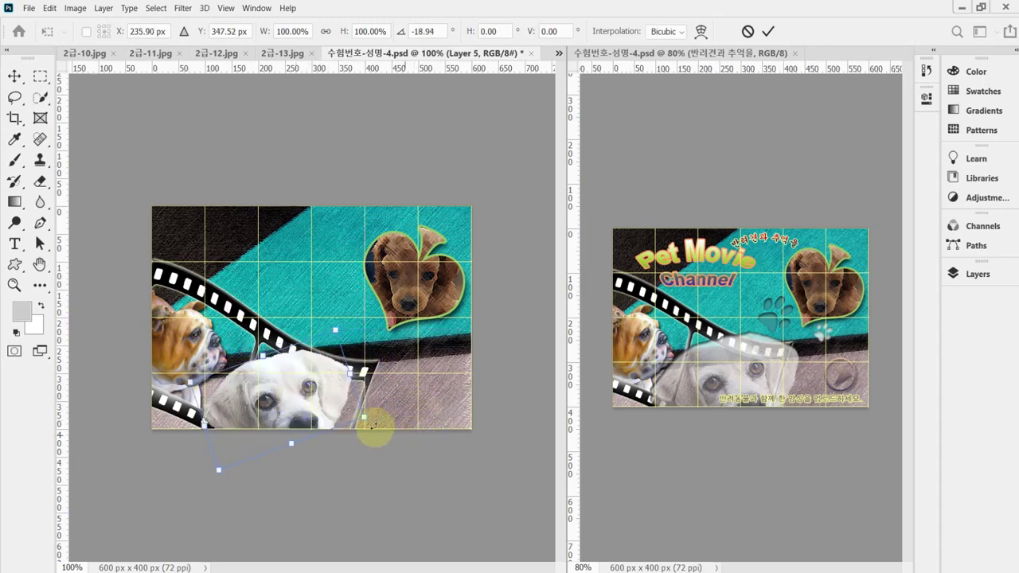
# - Scale the dog's head to 111.49% at X 254.54 px, Y 340.53 px, set its rotation to -14.91°, apply the transformation and save
pyautogui.moveTo(336, 330); pyautogui.dragTo(358, 326)
pyautogui.moveTo(319, 368); pyautogui.dragTo(342, 383)
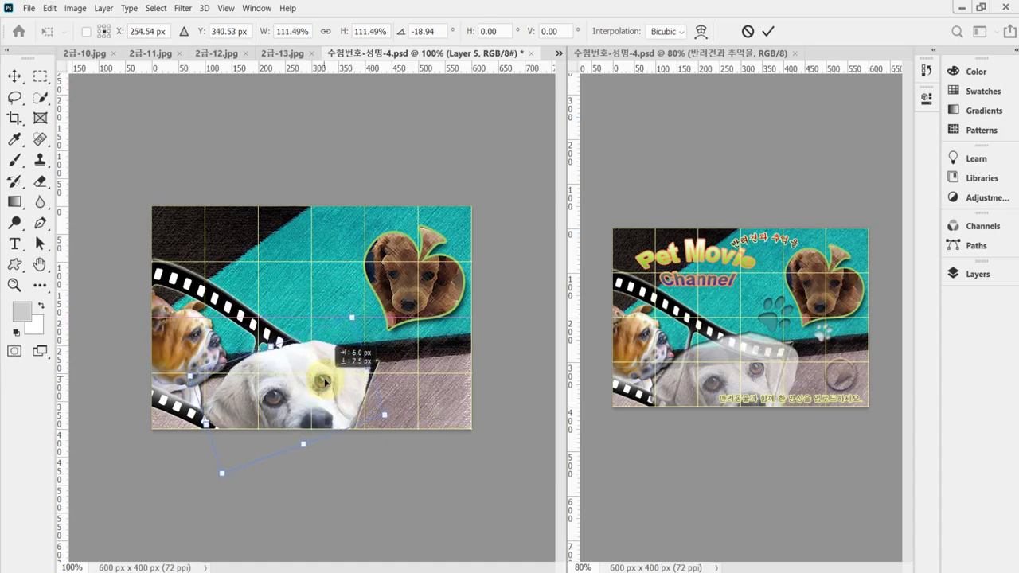
pyautogui.moveTo(416, 412); pyautogui.dragTo(425, 405)
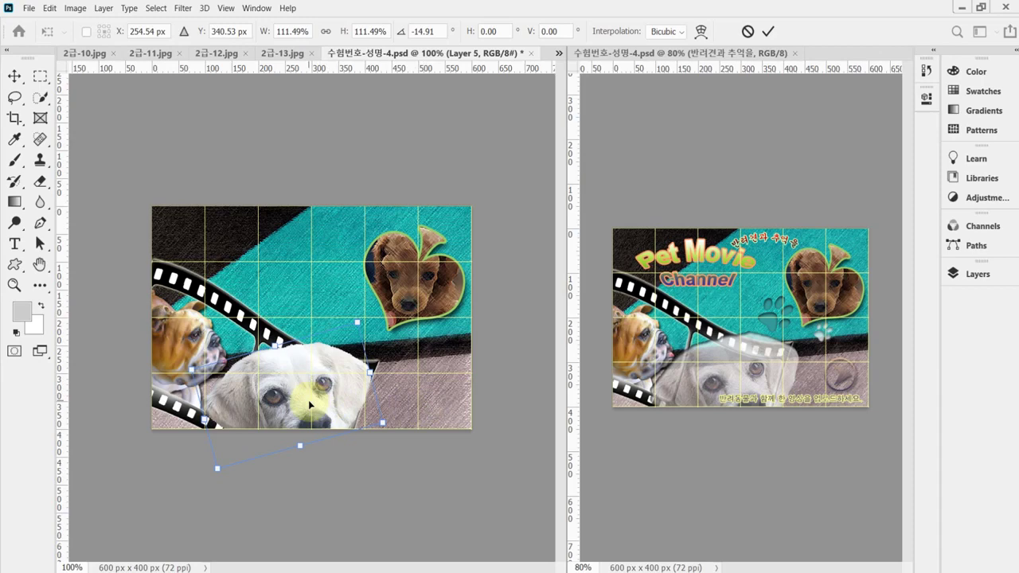
pyautogui.press('Return')
pyautogui.hotkey('ctrl', 's')
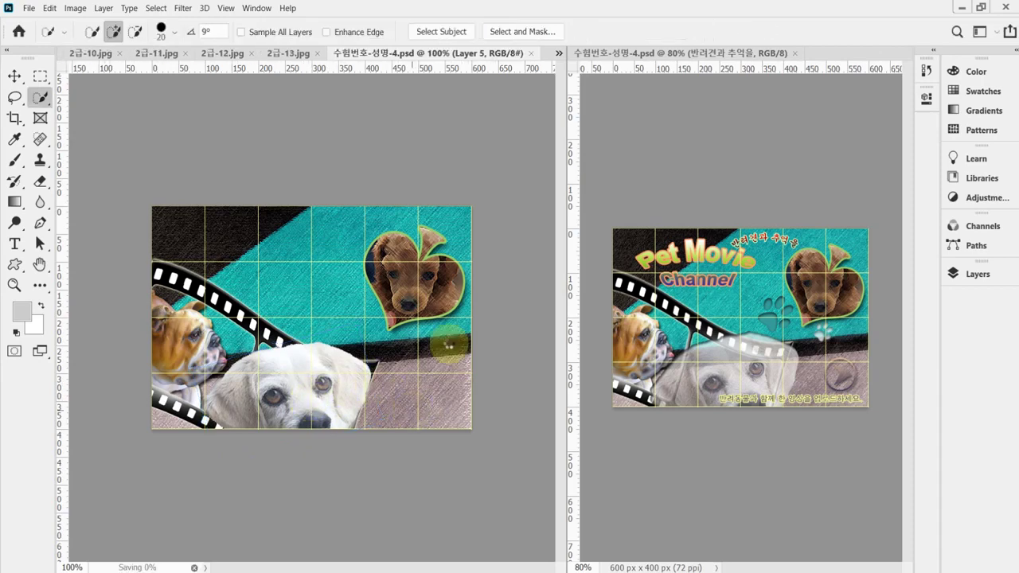
# - Switch to Adobe Acrobat Reader and check the picture effects required for 2급-13.jpg against the reference image on page 267, and return to Photoshop
pyautogui.click(975, 276)
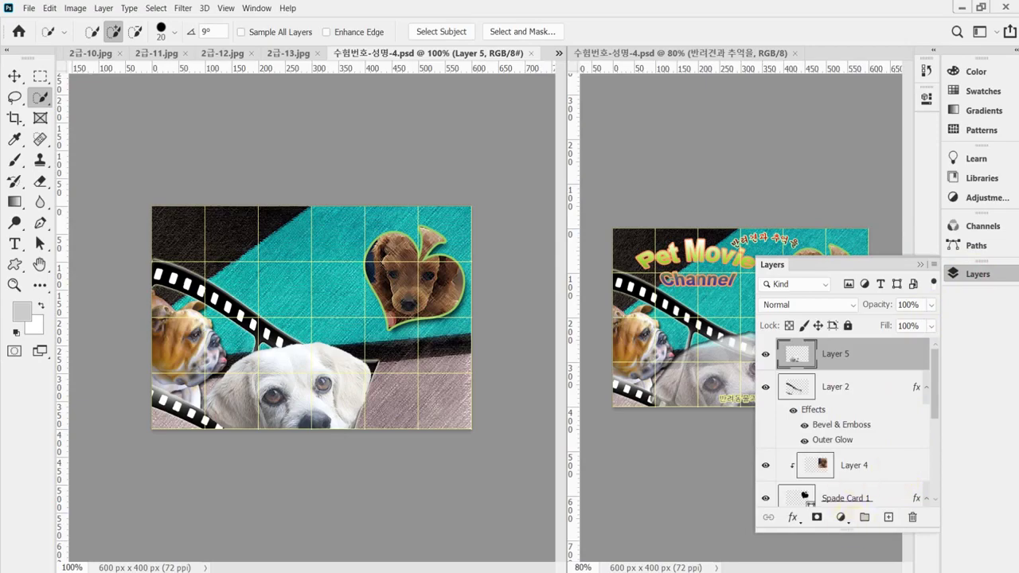
pyautogui.hotkey('alt', 'Tab')
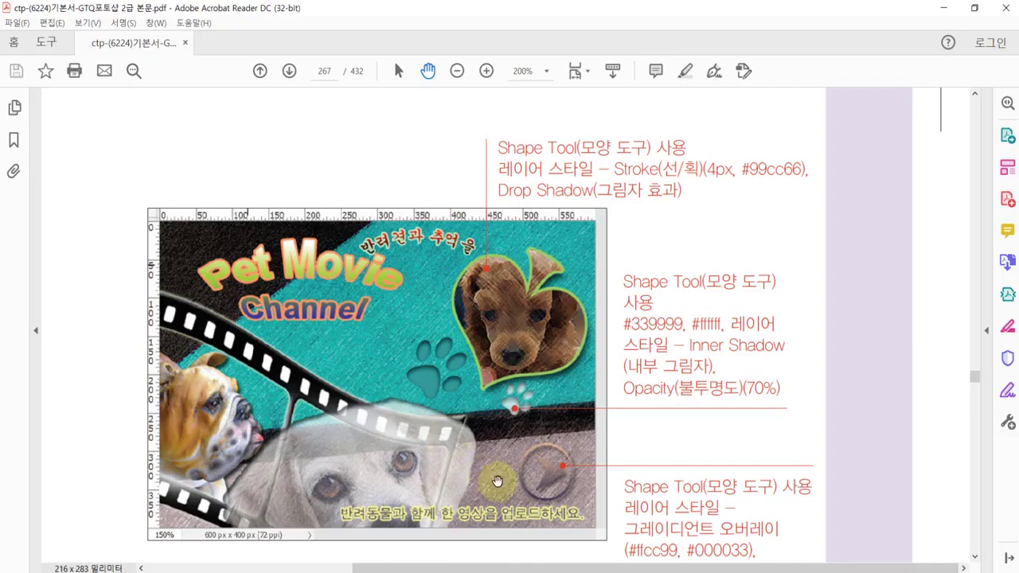
pyautogui.scroll(3, 517, 462)
pyautogui.scroll(3, 530, 443)
pyautogui.scroll(-5, 513, 438)
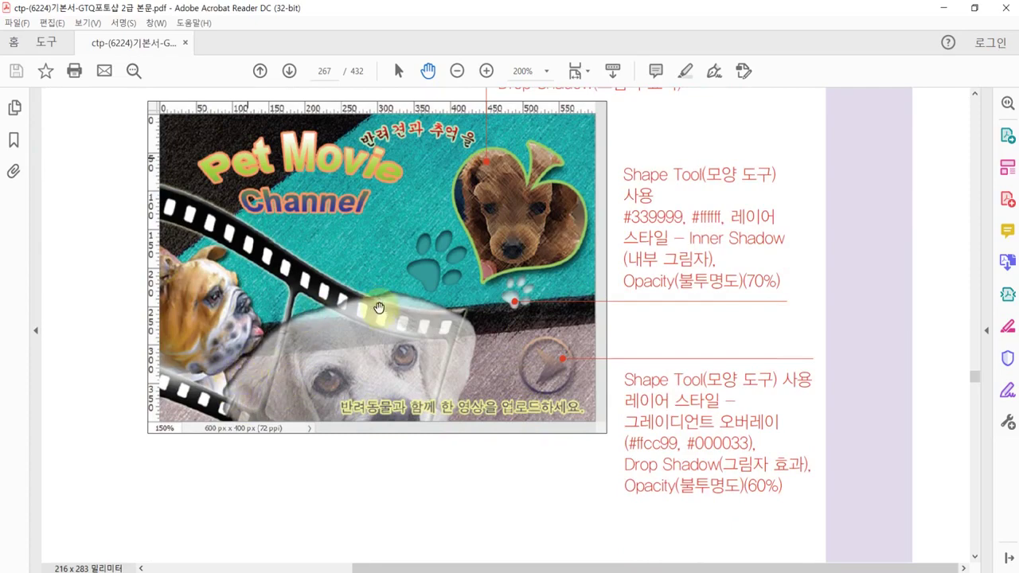
pyautogui.moveTo(371, 335); pyautogui.dragTo(530, 544)
pyautogui.moveTo(454, 248); pyautogui.dragTo(439, 484)
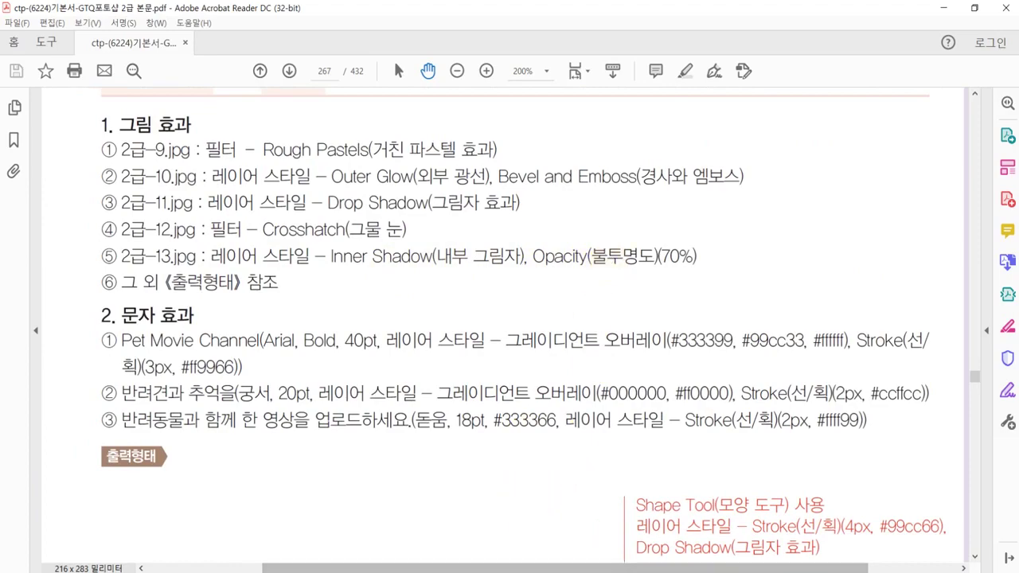
pyautogui.hotkey('alt', 'Tab')
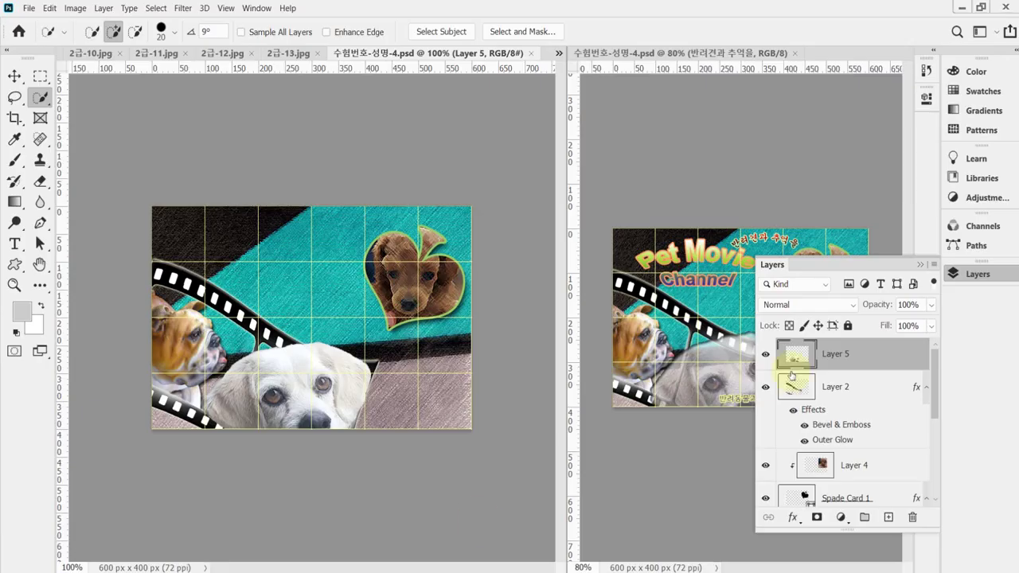
# - Set the white dog's layer opacity to 70% and add an Inner Shadow effect with its offered settings
pyautogui.click(868, 310)
pyautogui.write('70')
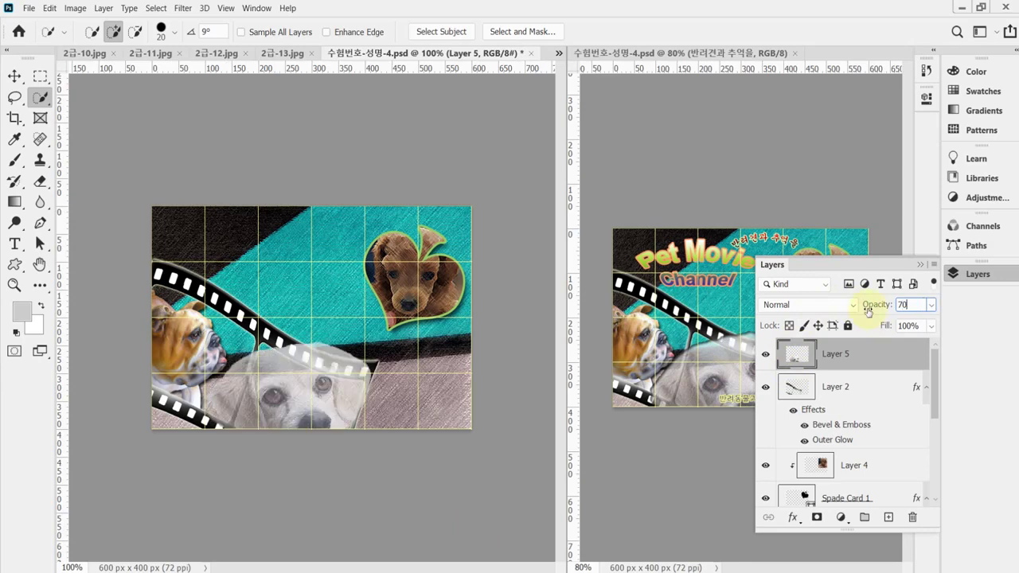
pyautogui.press('Return')
pyautogui.click(793, 518)
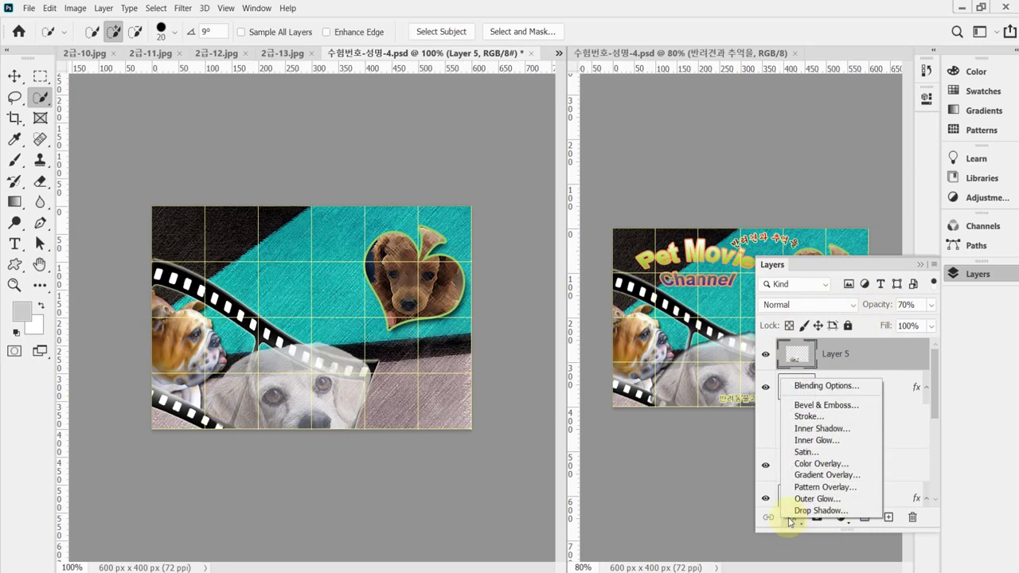
pyautogui.press('Escape')
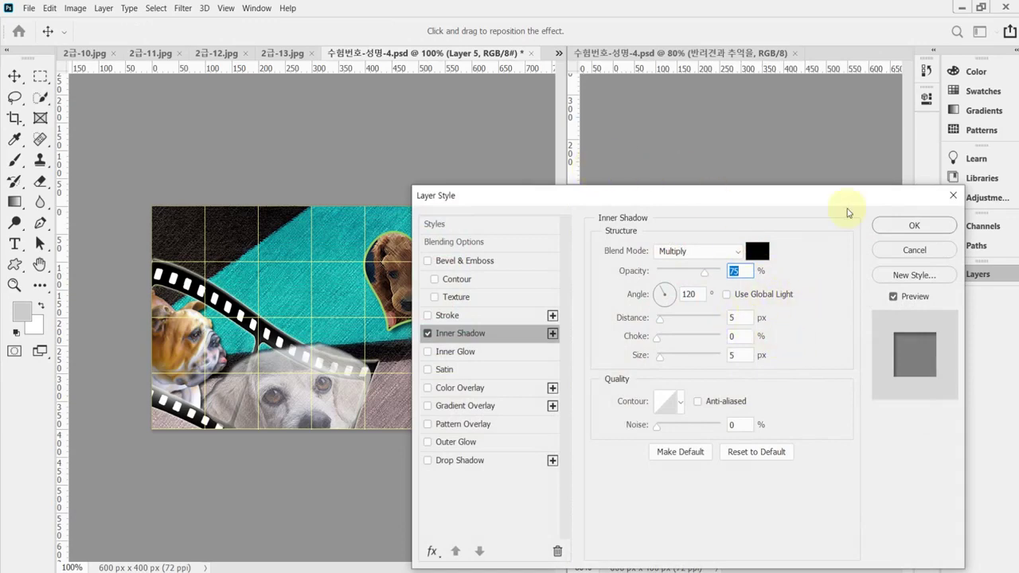
pyautogui.click(910, 226)
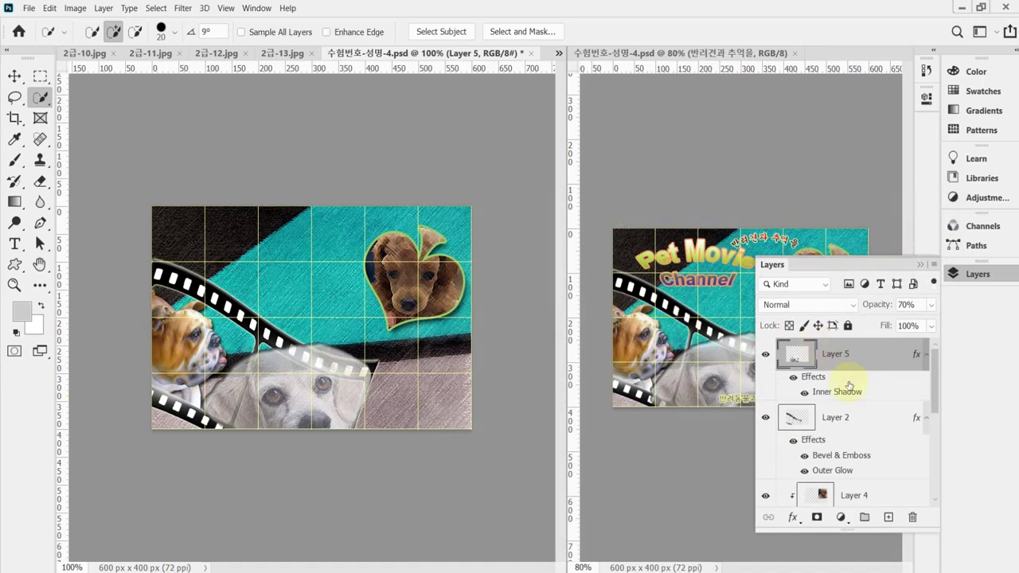
pyautogui.click(959, 275)
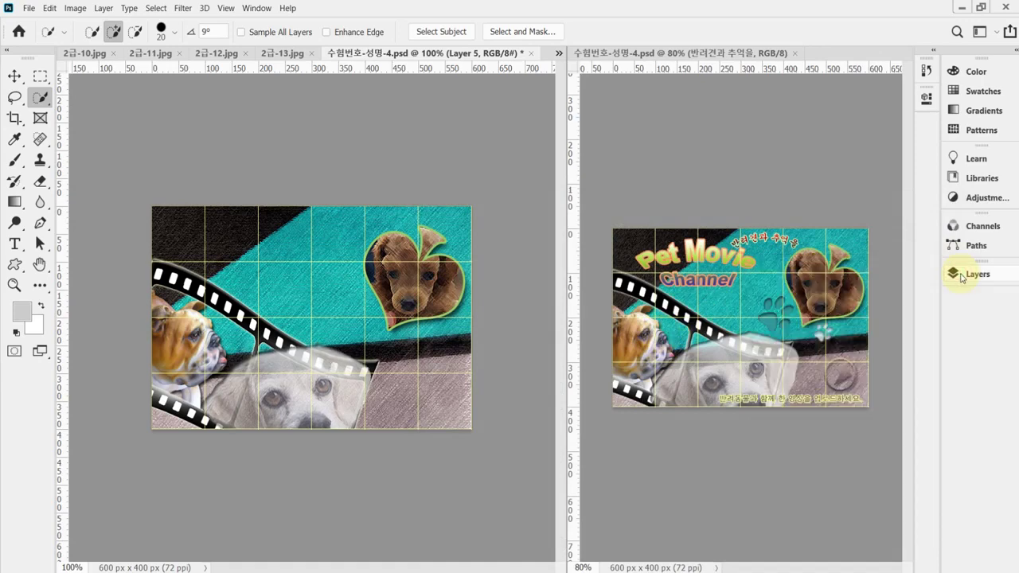
# - Rotate the translucent white dog's head a further -3.88° and shift it to Y 340.50 px
pyautogui.hotkey('ctrl', 't')
pyautogui.moveTo(477, 391); pyautogui.dragTo(480, 376)
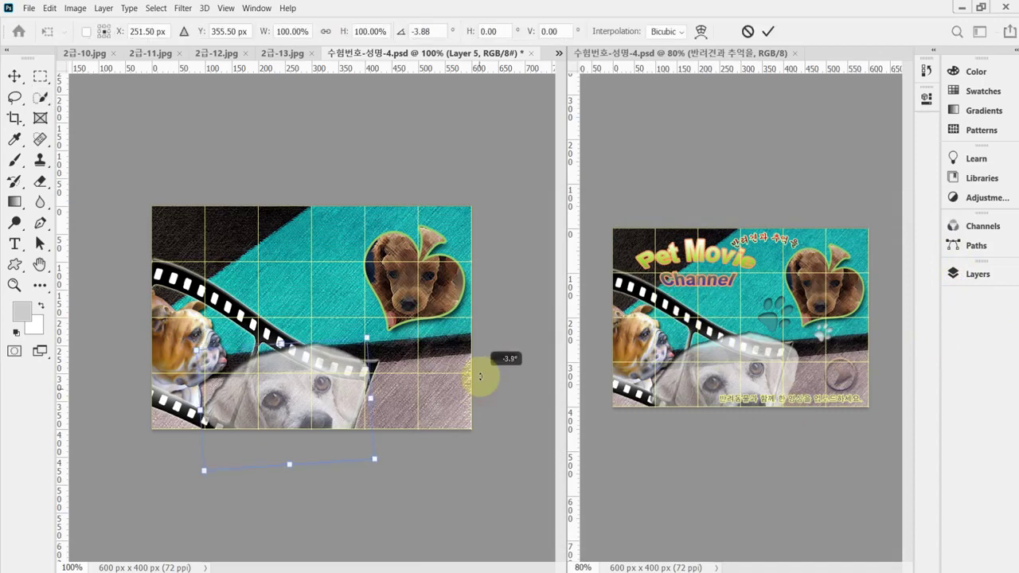
pyautogui.press('Down')
pyautogui.press('Down')
pyautogui.press('Down')
pyautogui.press('Down')
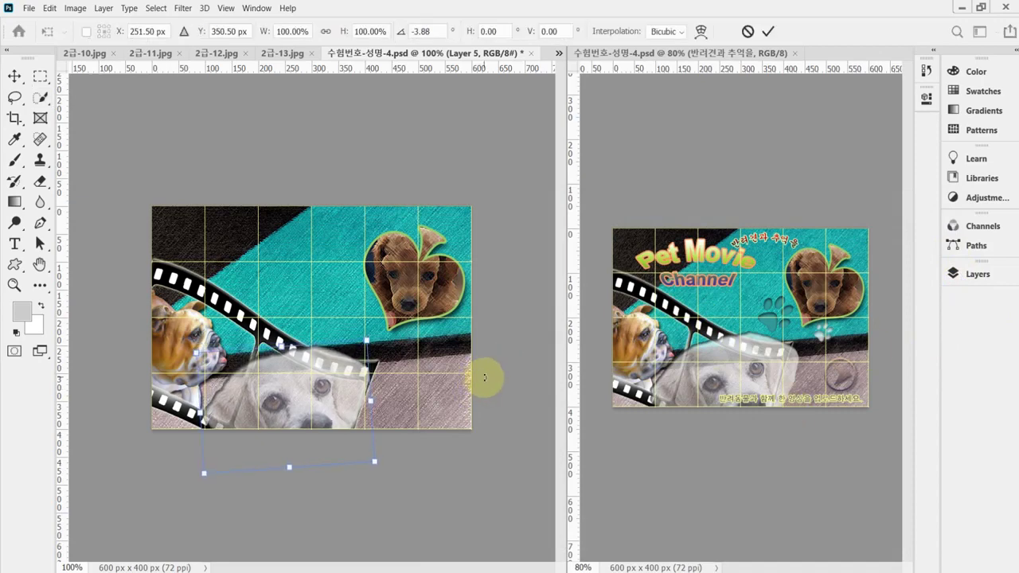
pyautogui.hotkey('shift', 'Up')
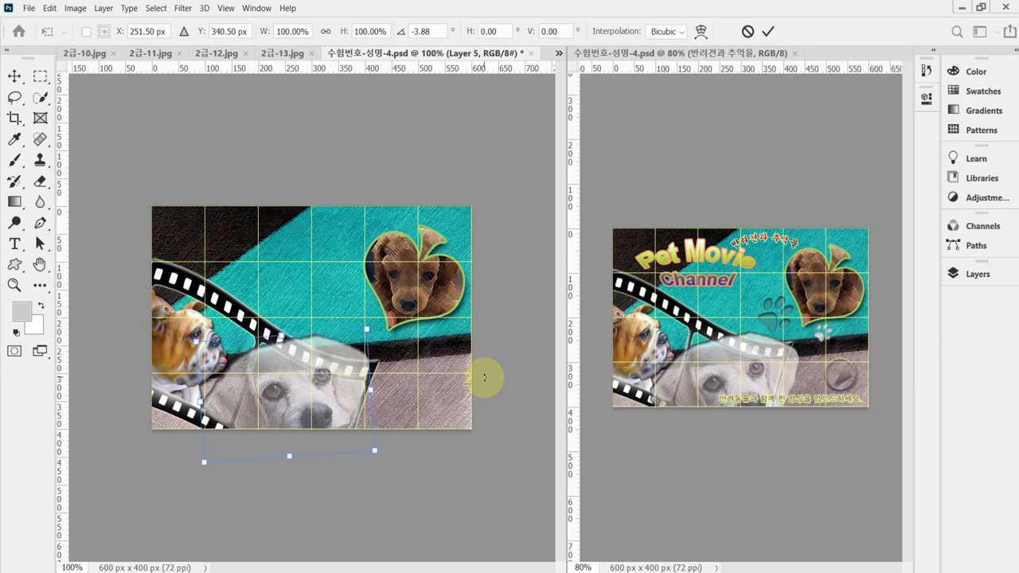
# - Fine-tune the white dog's rotation and position over the film strip, apply the transformation and save the document
pyautogui.moveTo(425, 471); pyautogui.dragTo(381, 460)
pyautogui.moveTo(353, 418); pyautogui.dragTo(345, 412)
pyautogui.press('Return')
pyautogui.press('w')
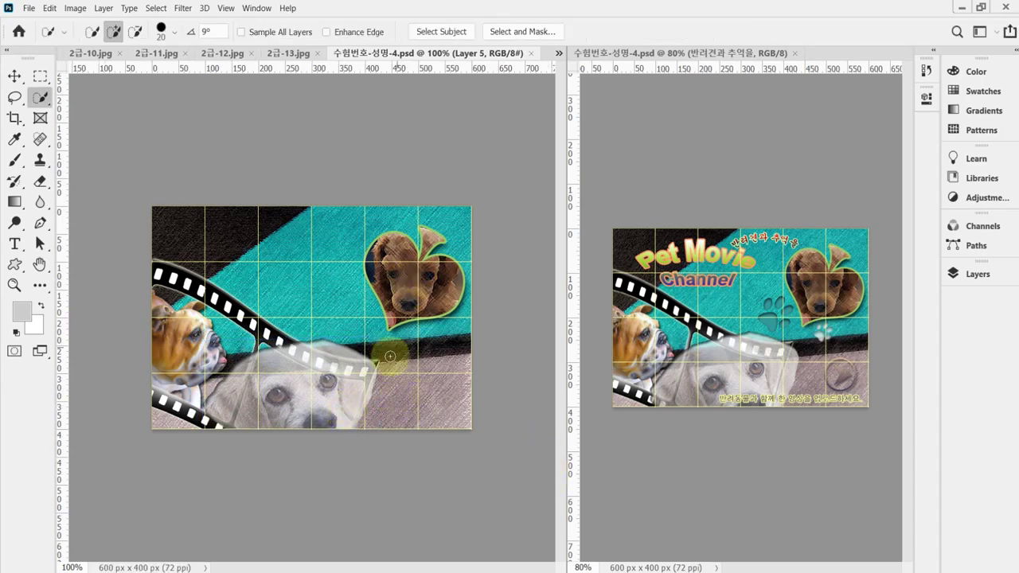
# - Choose the Forward custom shape from the Web group of the legacy default shapes
pyautogui.click(14, 267)
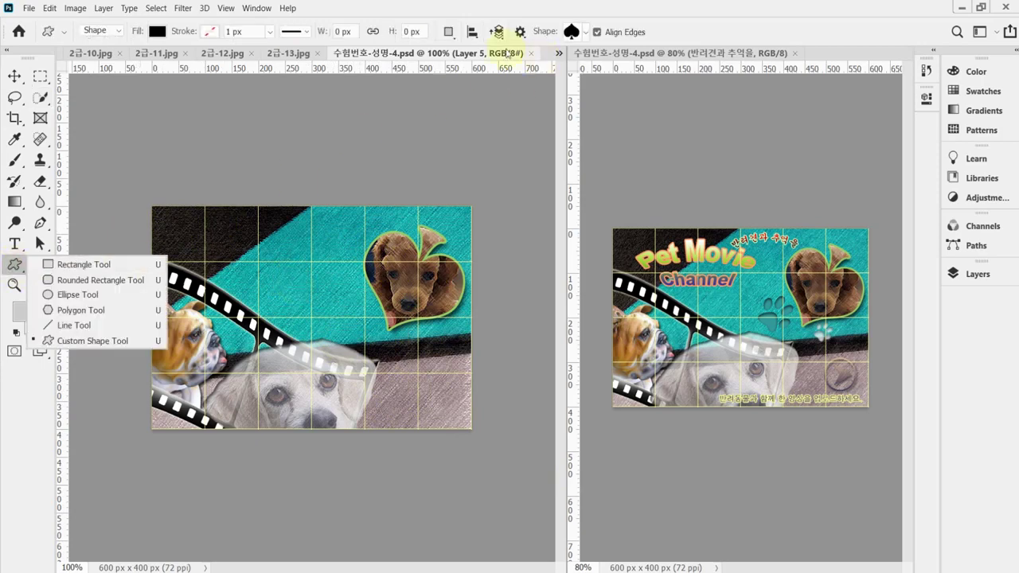
pyautogui.click(585, 31)
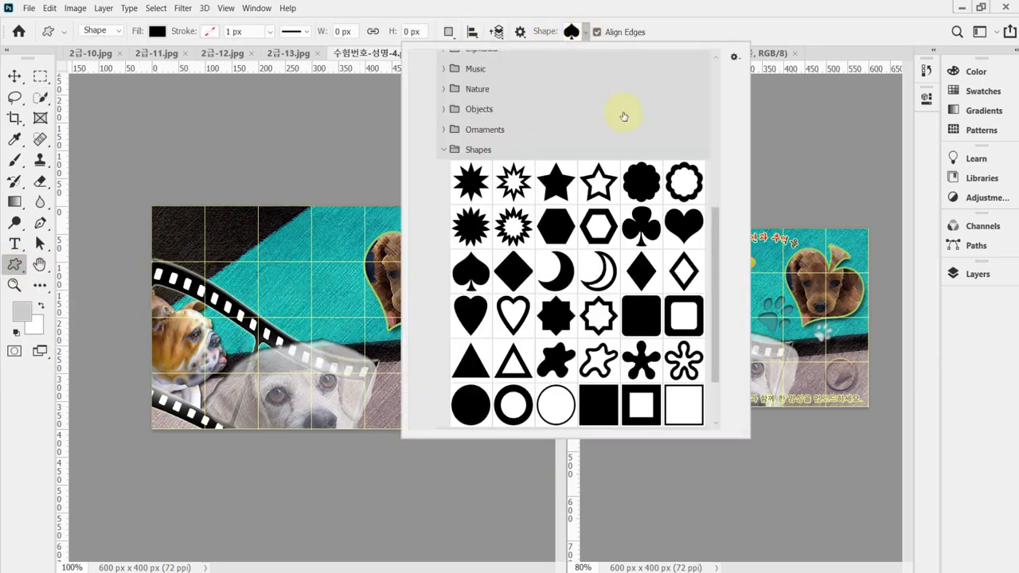
pyautogui.click(443, 150)
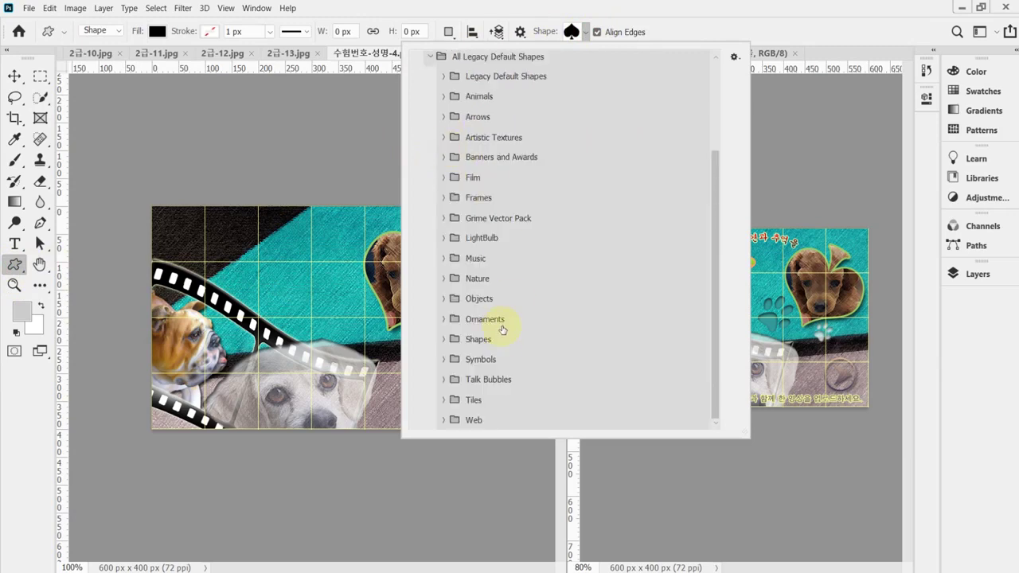
pyautogui.click(443, 420)
pyautogui.scroll(-3, 528, 374)
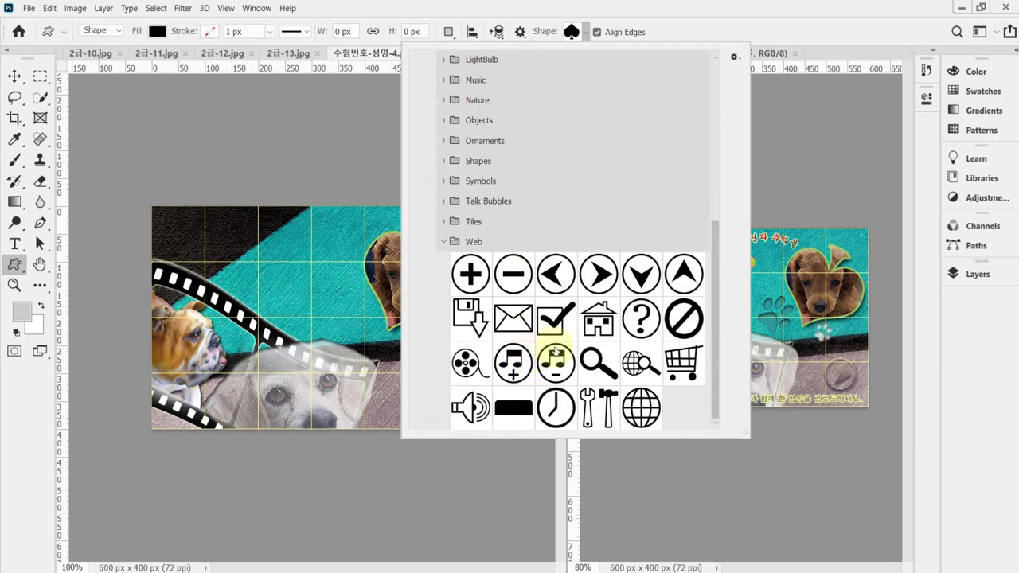
pyautogui.click(596, 278)
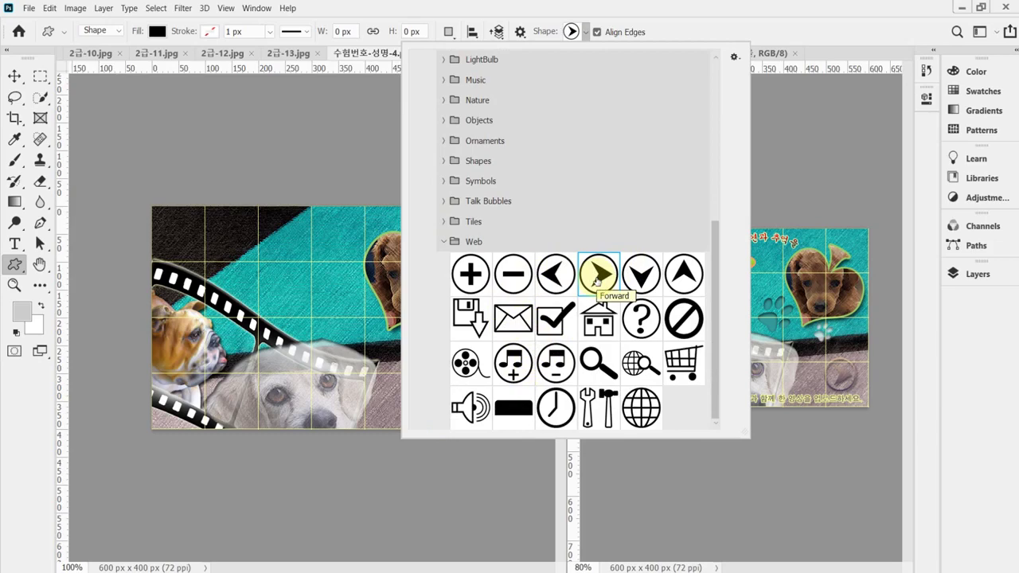
pyautogui.click(586, 32)
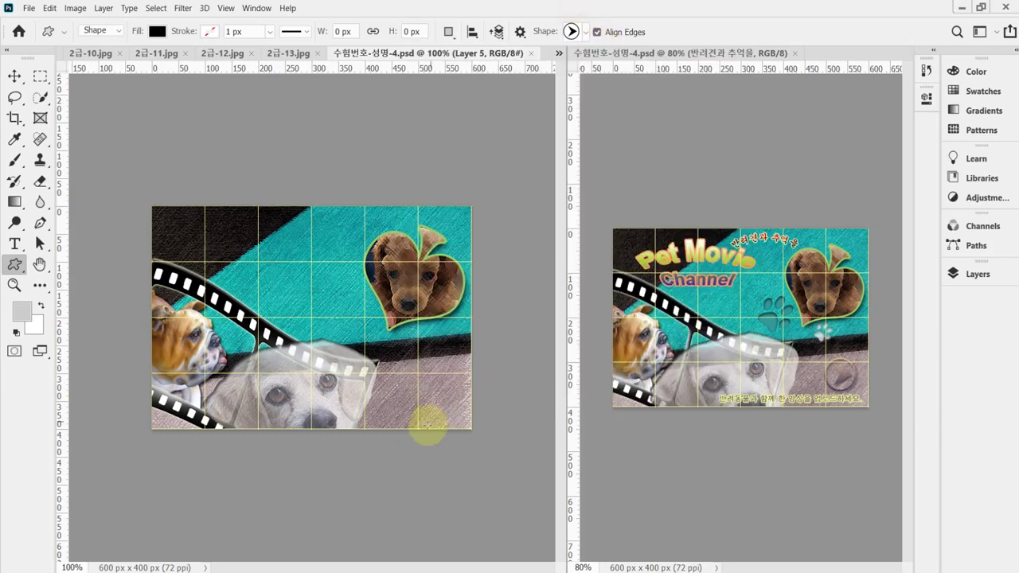
# - Draw a black Forward shape about 78 × 78 px below the spade, place it near the lower-right corner of the canvas, and save
pyautogui.keyDown('ctrl'); pyautogui.click(435, 419); pyautogui.keyUp('ctrl')
pyautogui.keyDown('ctrl'); pyautogui.click(435, 419); pyautogui.keyUp('ctrl')
pyautogui.moveTo(380, 328); pyautogui.dragTo(482, 420)
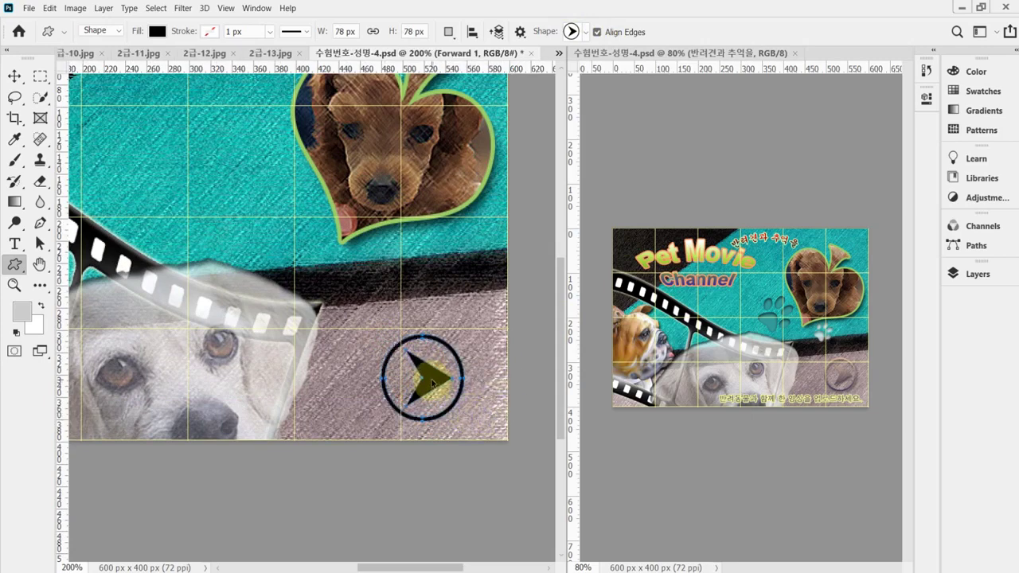
pyautogui.moveTo(432, 383); pyautogui.dragTo(451, 367)
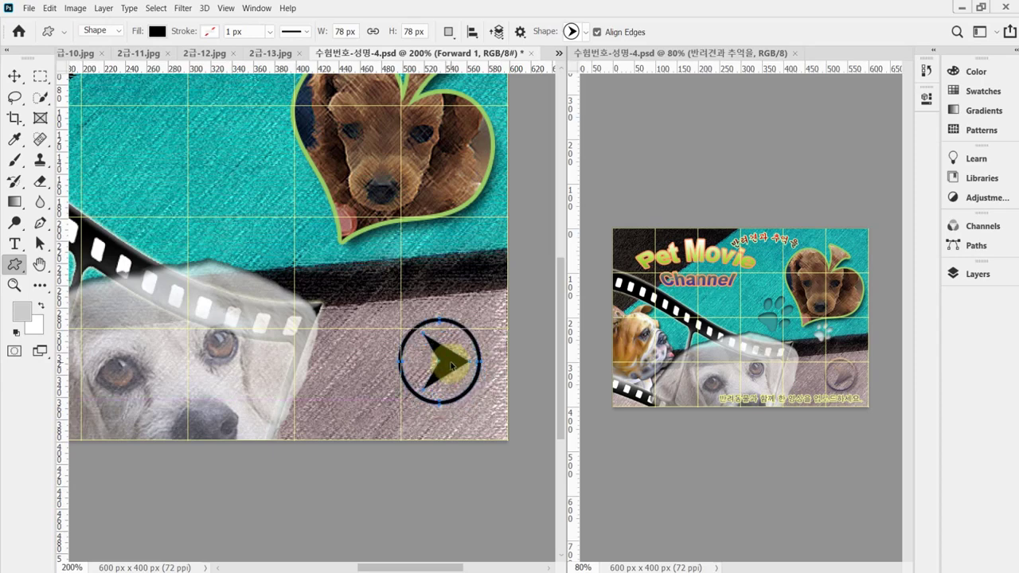
pyautogui.hotkey('ctrl', 's')
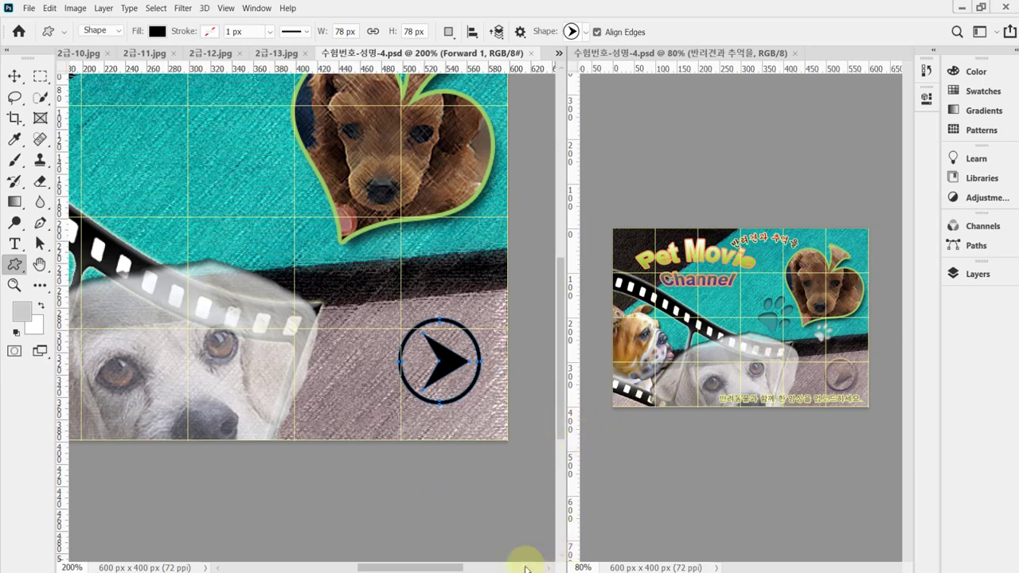
# - Check the reference PDF for the Forward shape's layer styles, then add a Gradient Overlay to the Forward 1 layer
pyautogui.hotkey('alt', 'Tab')
pyautogui.scroll(-10, 626, 470)
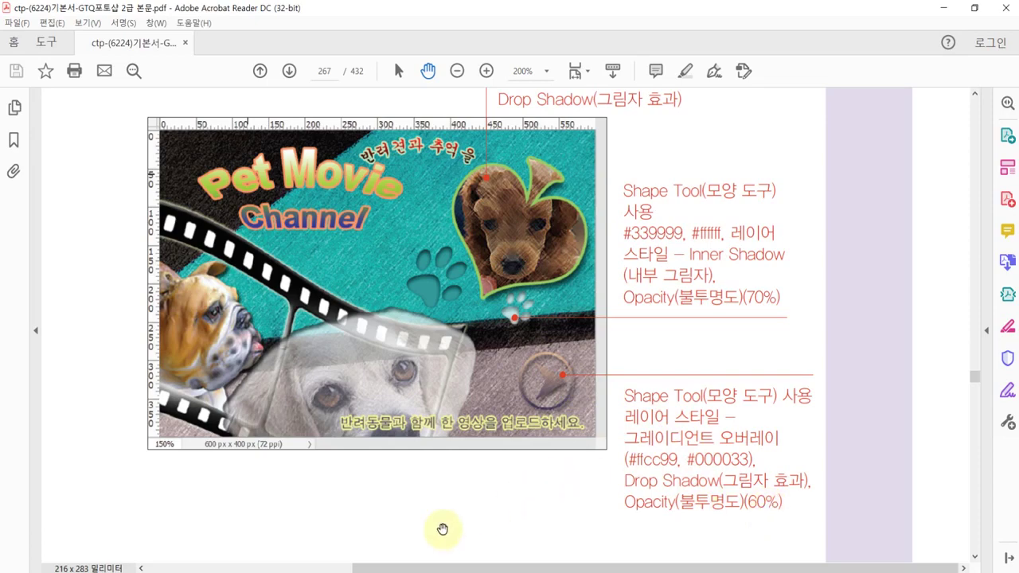
pyautogui.click(509, 536)
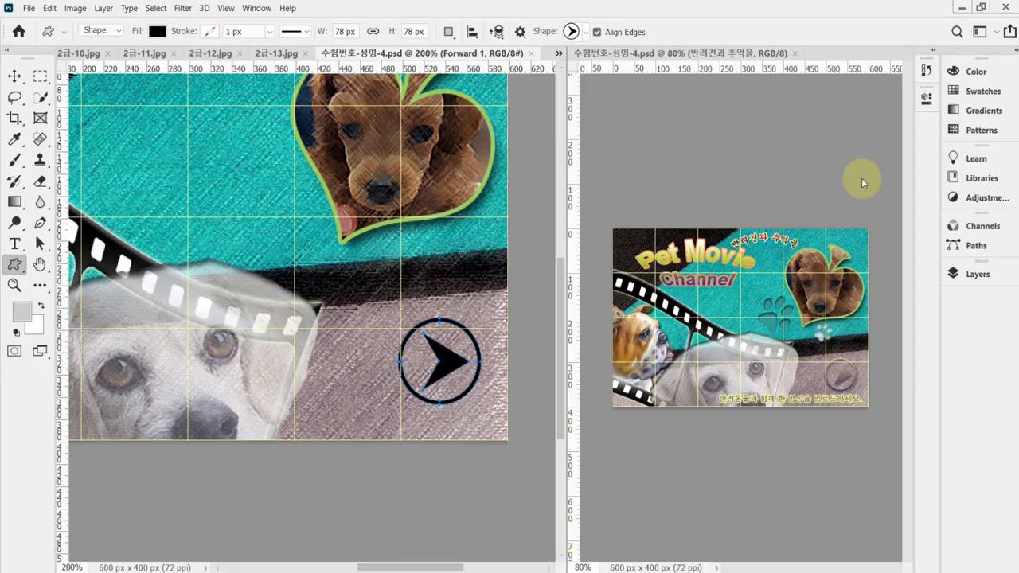
pyautogui.click(971, 274)
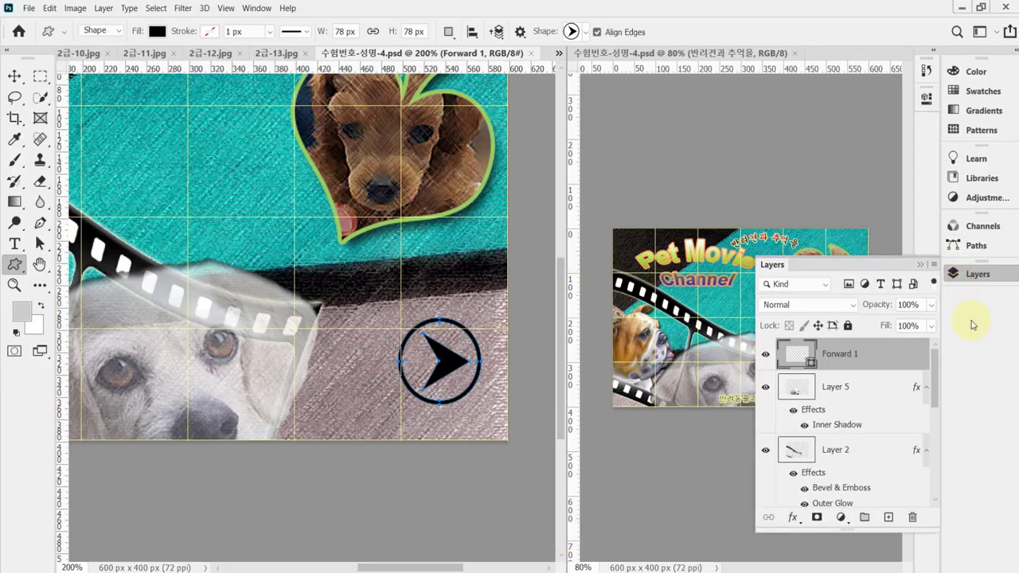
pyautogui.click(793, 518)
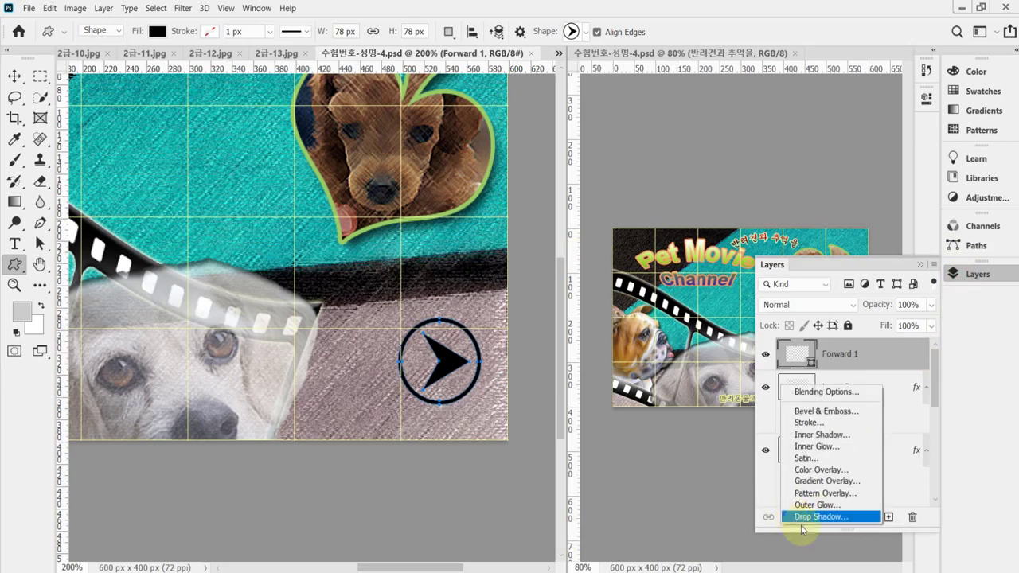
pyautogui.click(730, 409)
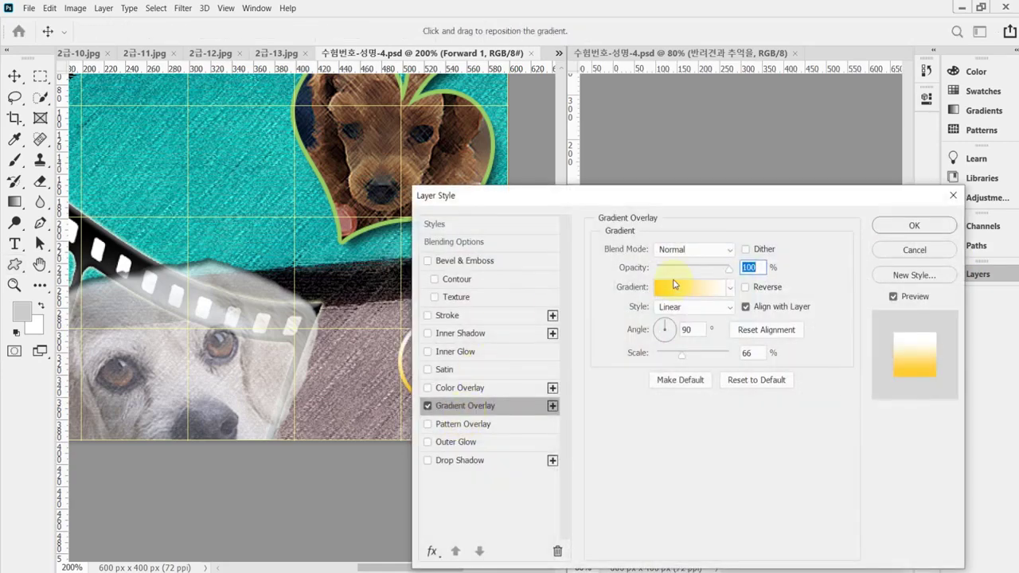
# - Set the Forward shape's overlay gradient to run from #ffcc99 to #000033 and accept the gradient
pyautogui.click(674, 289)
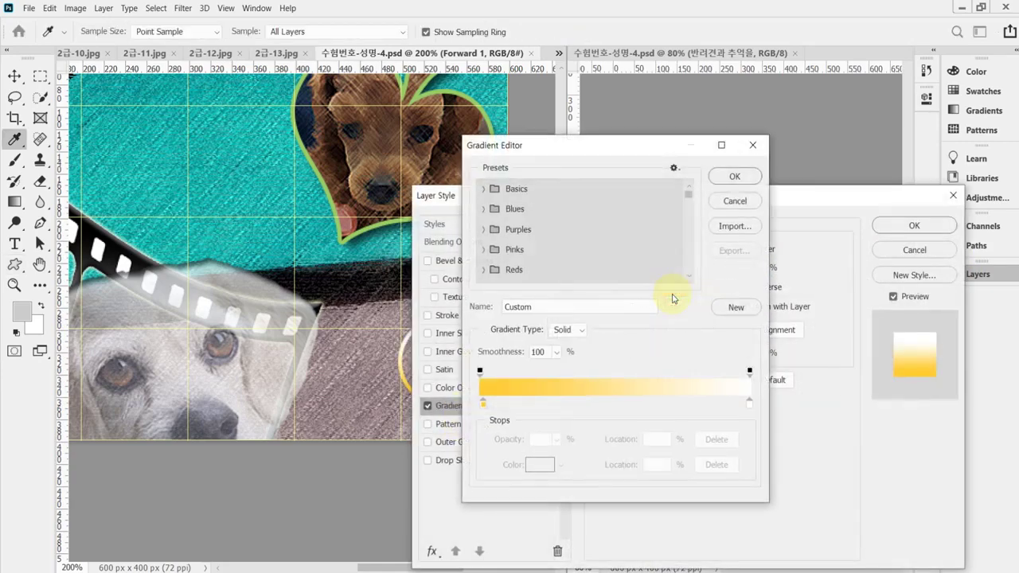
pyautogui.click(484, 405)
pyautogui.doubleClick(485, 404)
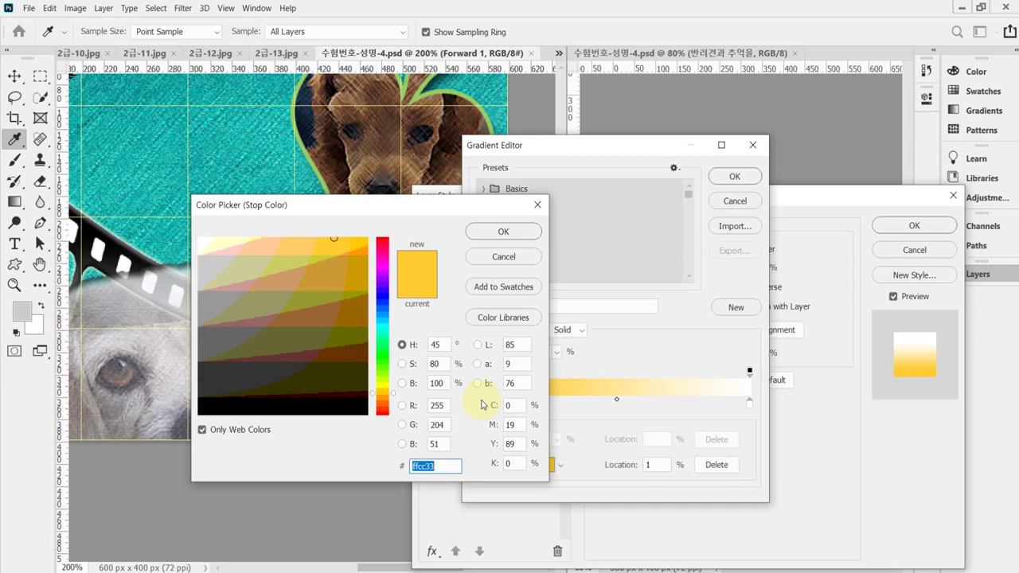
pyautogui.write('fc9')
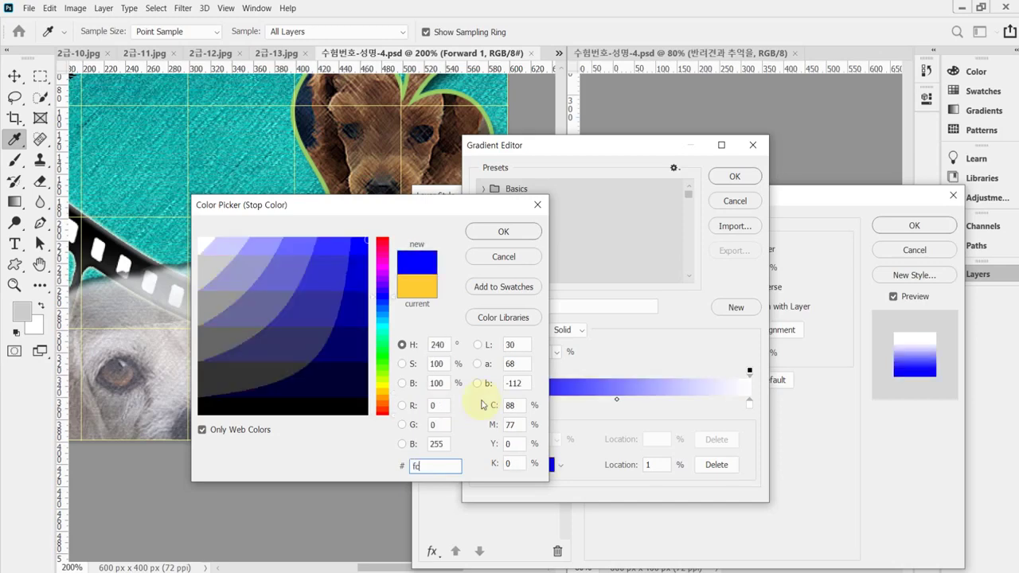
pyautogui.click(517, 231)
pyautogui.doubleClick(749, 402)
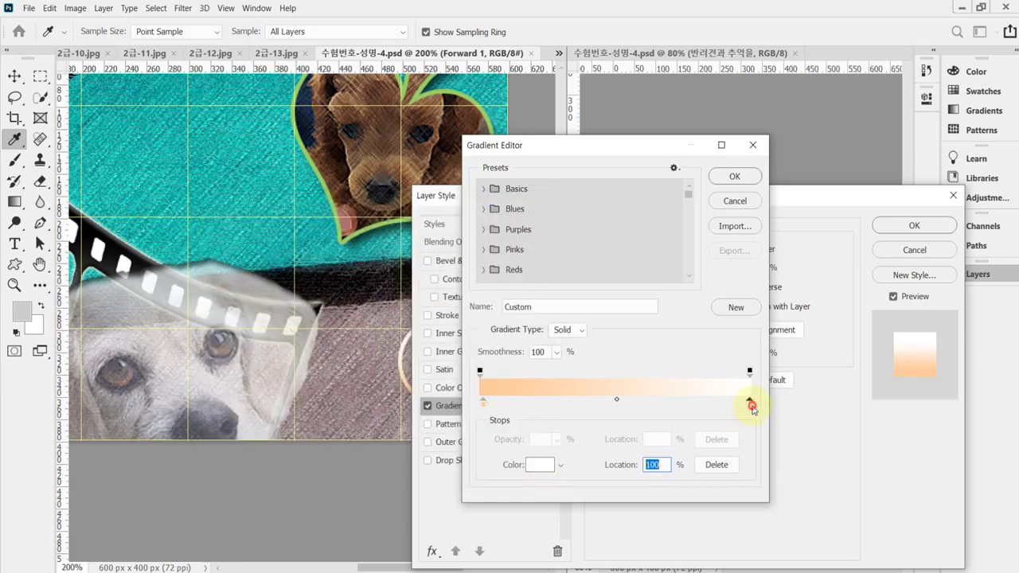
pyautogui.write('003')
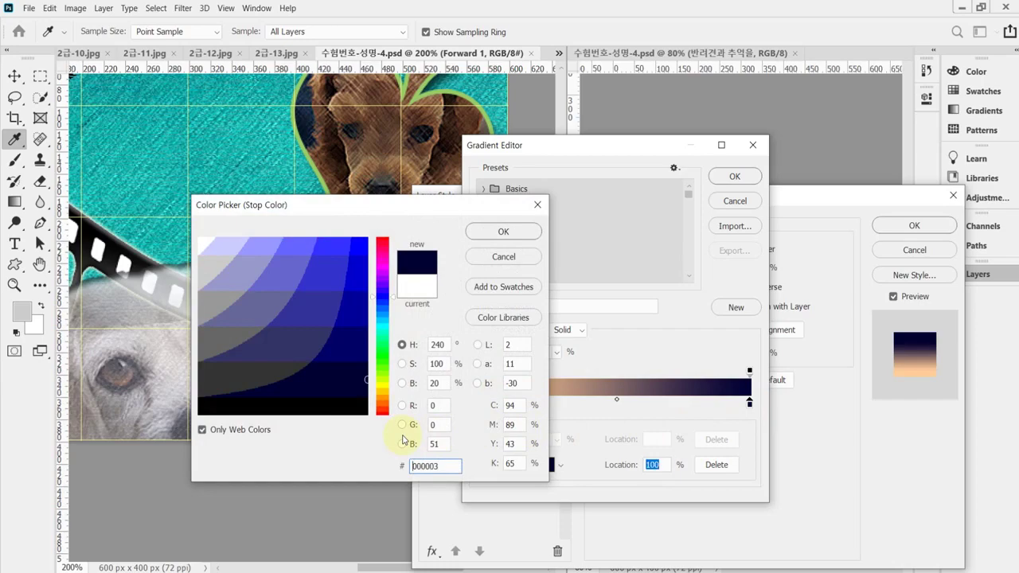
pyautogui.press('Return')
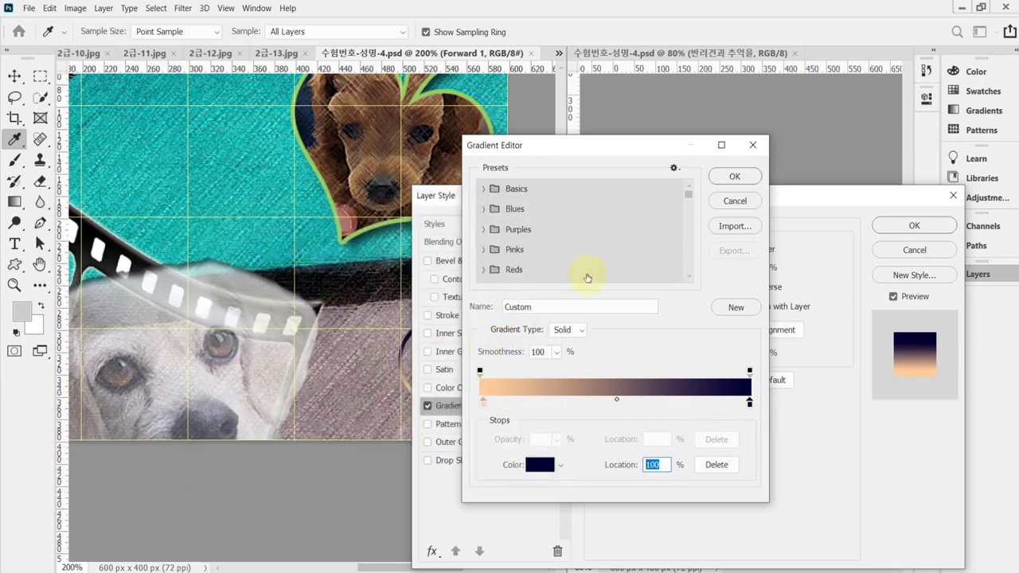
pyautogui.click(746, 179)
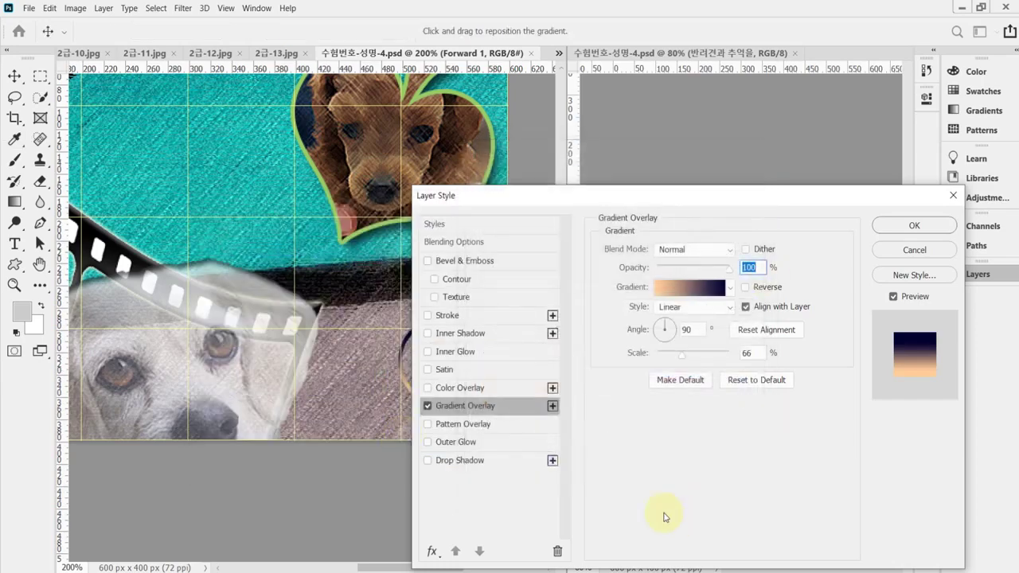
# - Set the Forward shape's gradient overlay angle to -90°
pyautogui.moveTo(647, 195); pyautogui.dragTo(691, 171)
pyautogui.click(683, 302)
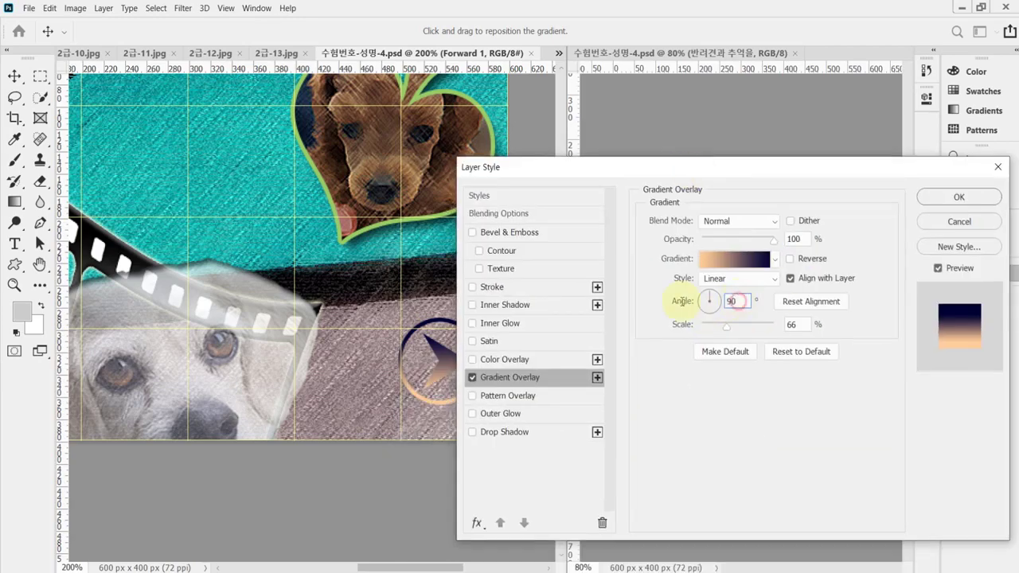
pyautogui.write('-')
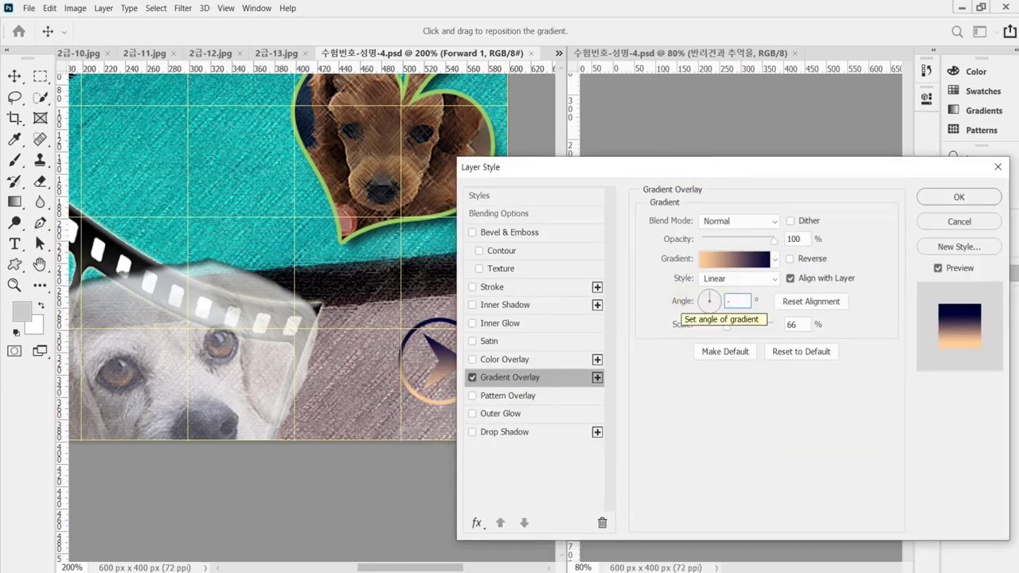
pyautogui.write('90')
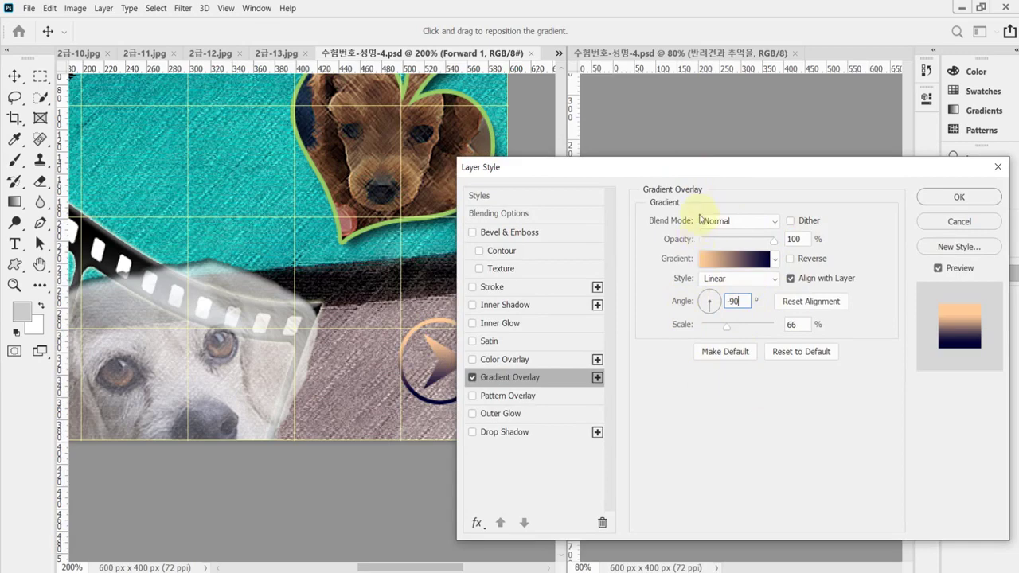
pyautogui.moveTo(713, 179); pyautogui.dragTo(734, 198)
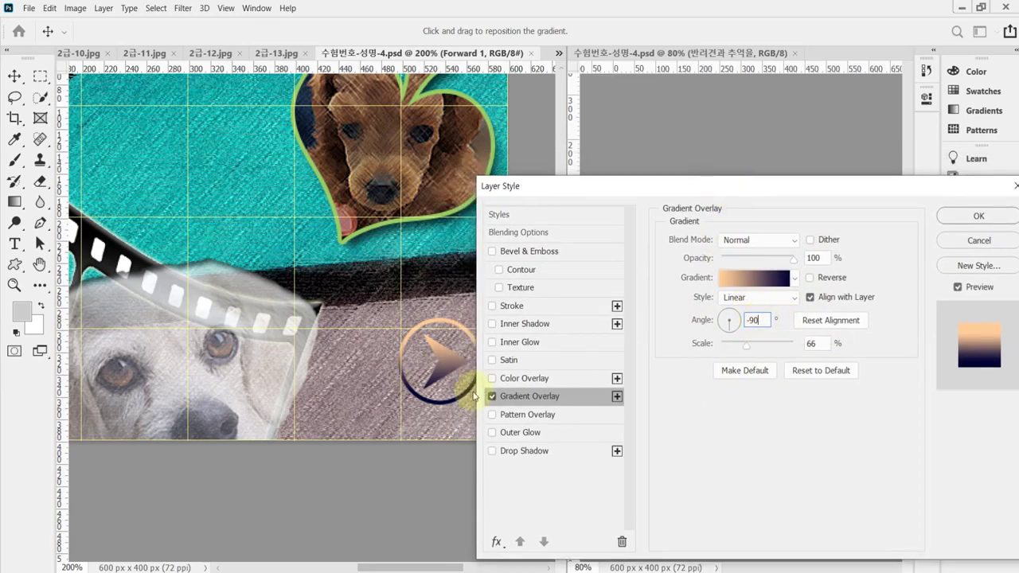
# - Add a Drop Shadow with distance 5 px and size 5 px to the Forward shape, recheck the reference PDF and apply the layer styles
pyautogui.click(536, 458)
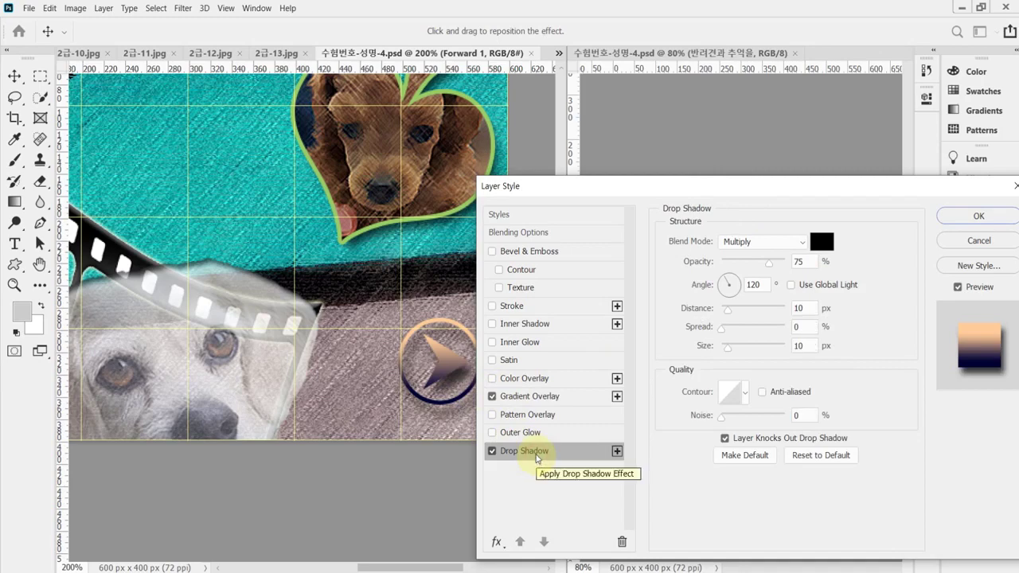
pyautogui.doubleClick(801, 308)
pyautogui.write('5')
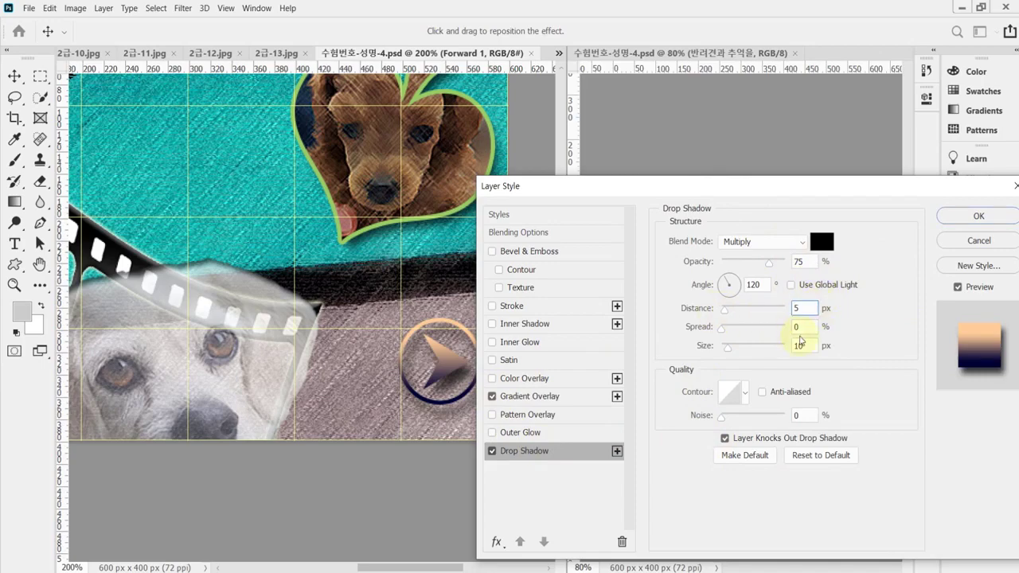
pyautogui.doubleClick(800, 345)
pyautogui.write('5')
pyautogui.moveTo(746, 188); pyautogui.dragTo(698, 392)
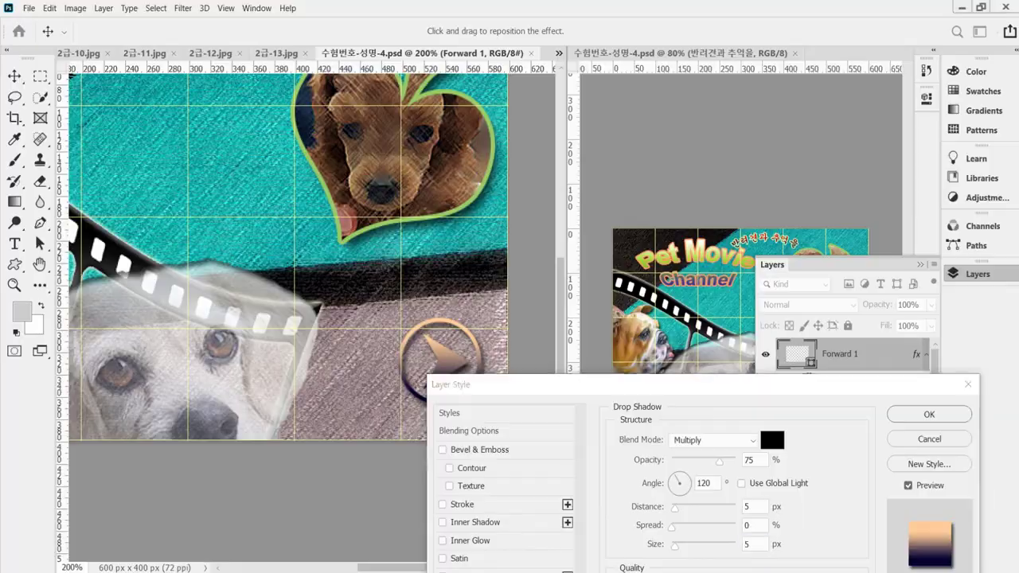
pyautogui.hotkey('alt', 'Tab')
pyautogui.click(632, 453)
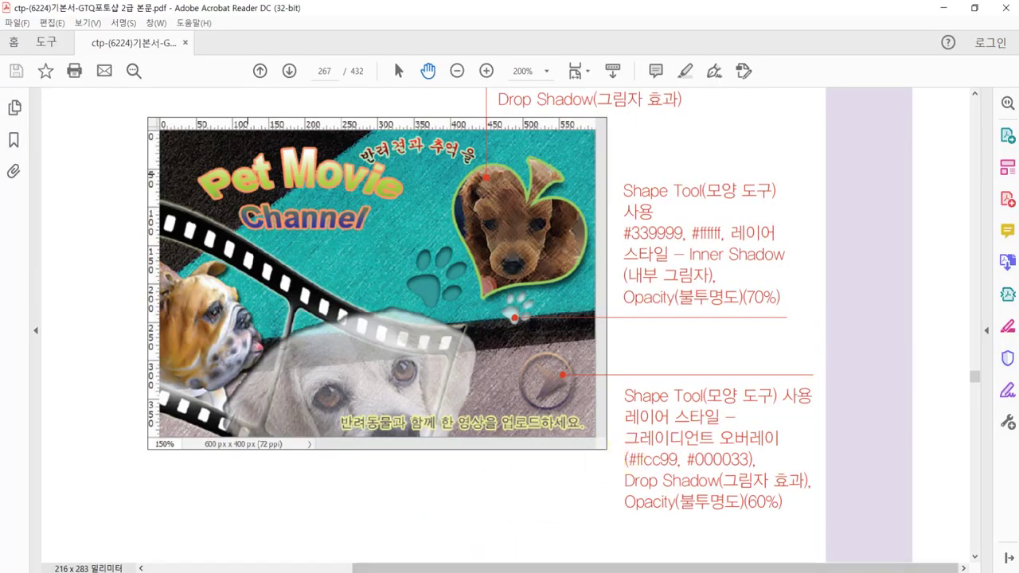
pyautogui.hotkey('alt', 'Tab')
pyautogui.moveTo(732, 392); pyautogui.dragTo(785, 268)
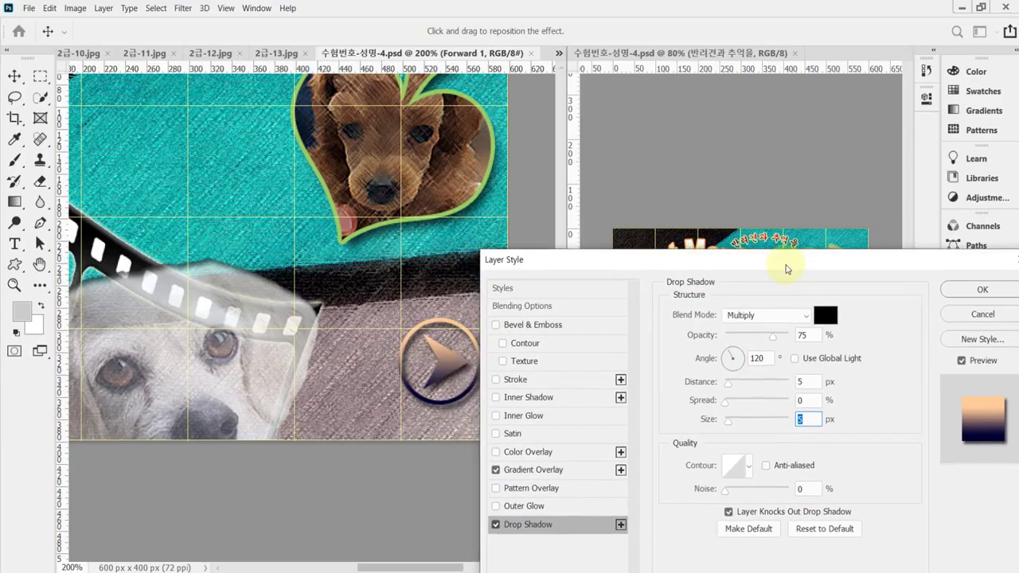
pyautogui.click(970, 291)
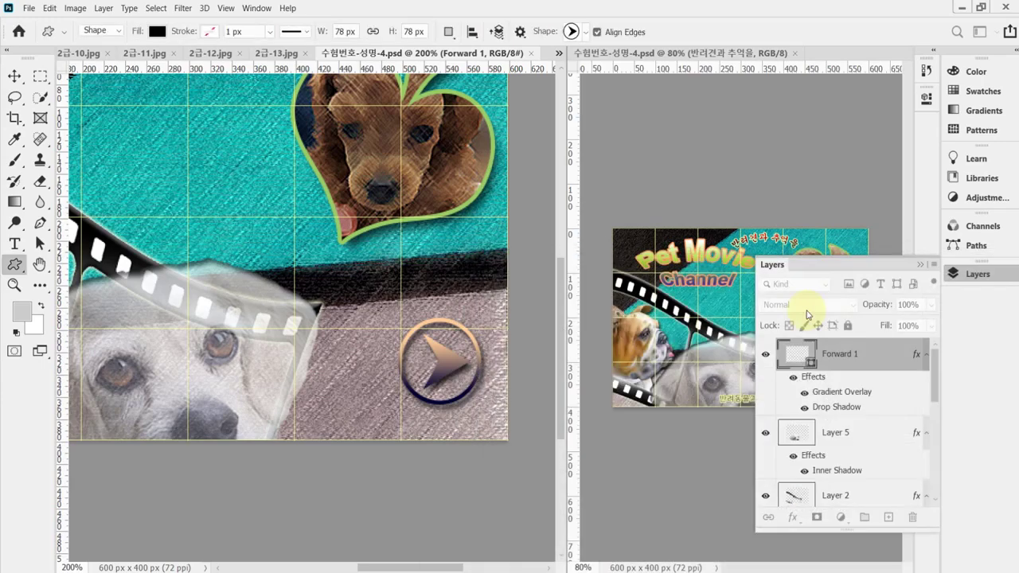
# - Set the Forward 1 layer's opacity to 60% and save the document
pyautogui.click(877, 305)
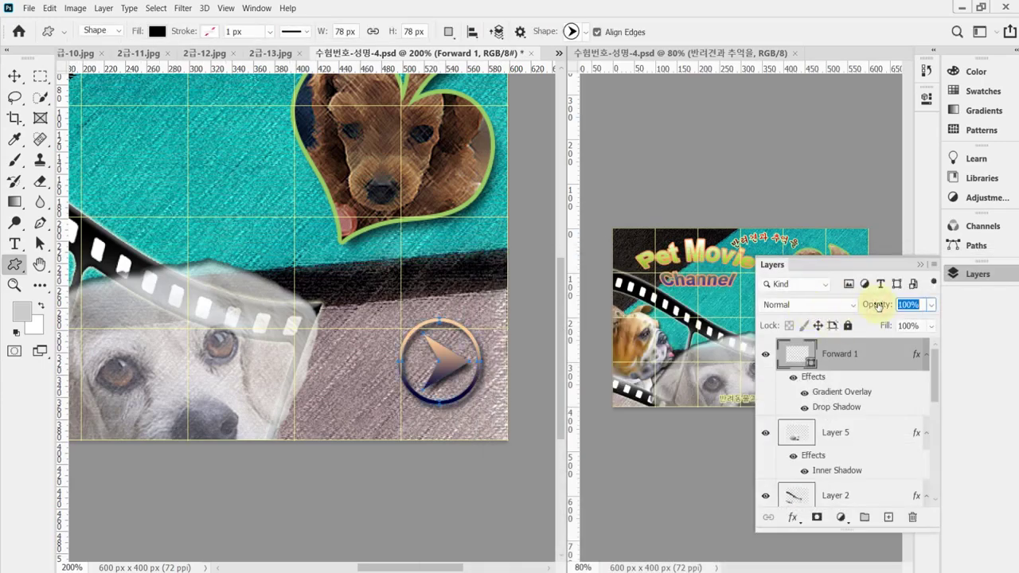
pyautogui.write('60')
pyautogui.press('Return')
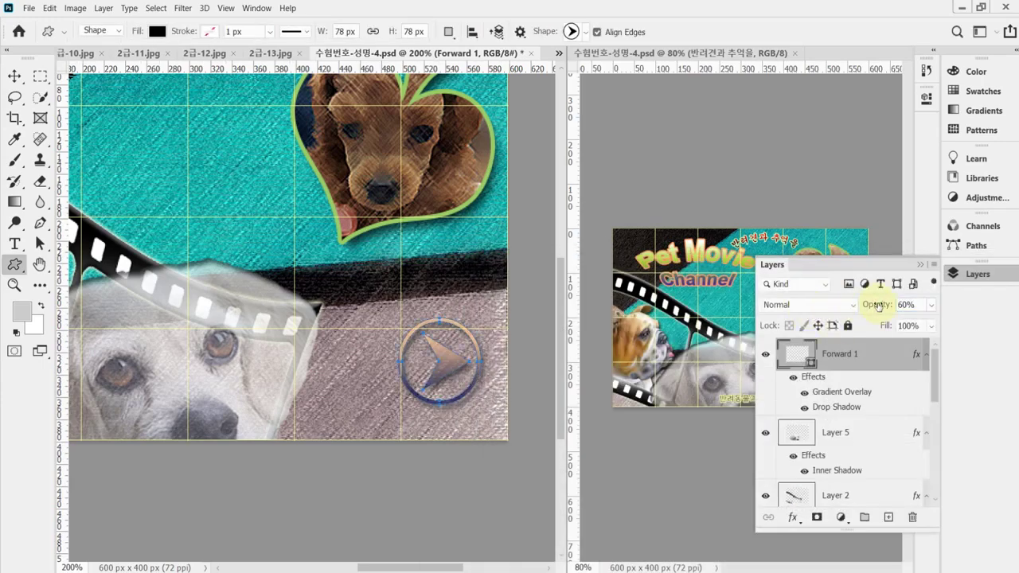
pyautogui.hotkey('ctrl', 's')
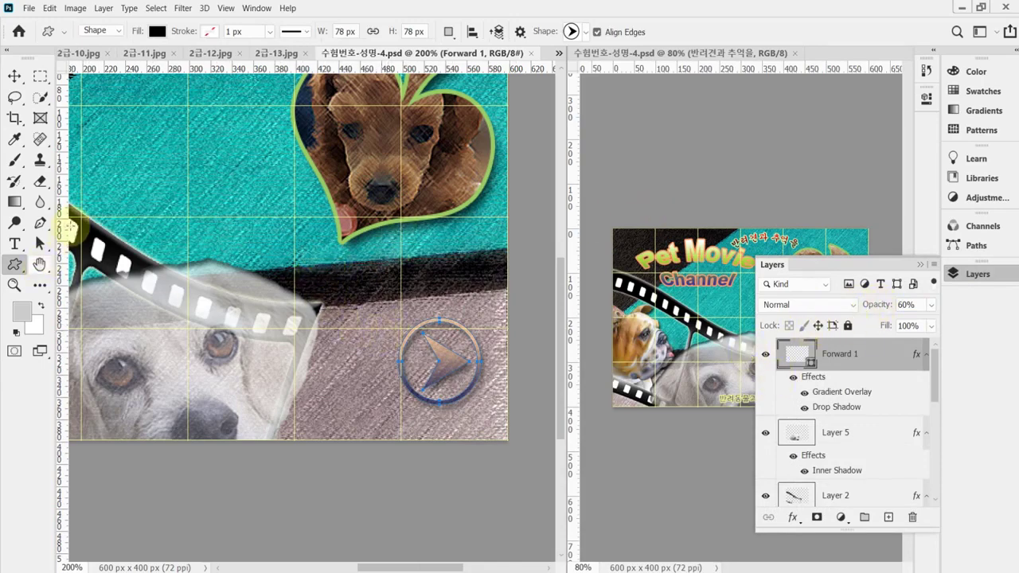
# - Choose the rounded paw print without claws from the Animals group of the legacy default shapes
pyautogui.moveTo(273, 246); pyautogui.dragTo(344, 315)
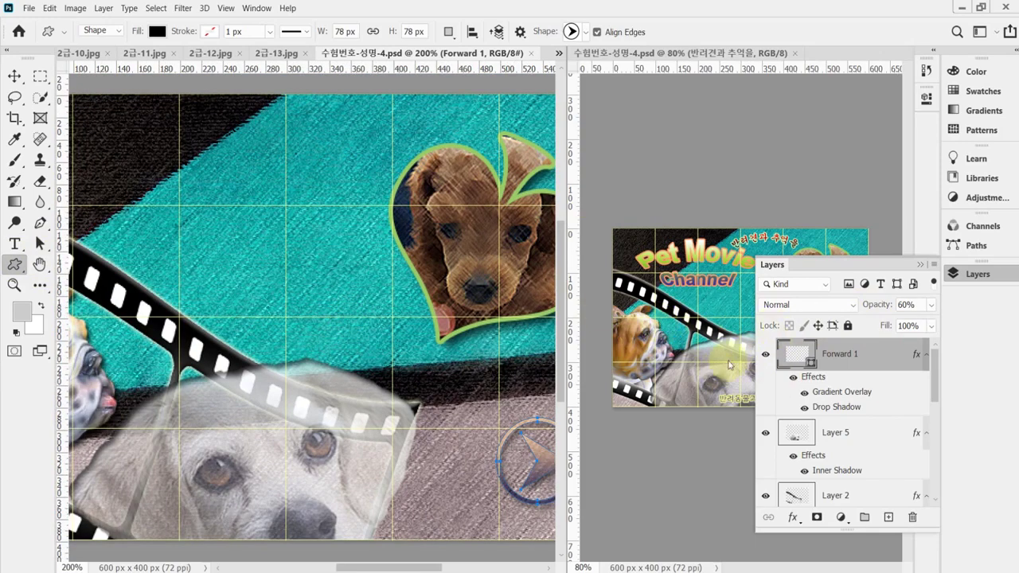
pyautogui.click(980, 275)
pyautogui.click(981, 275)
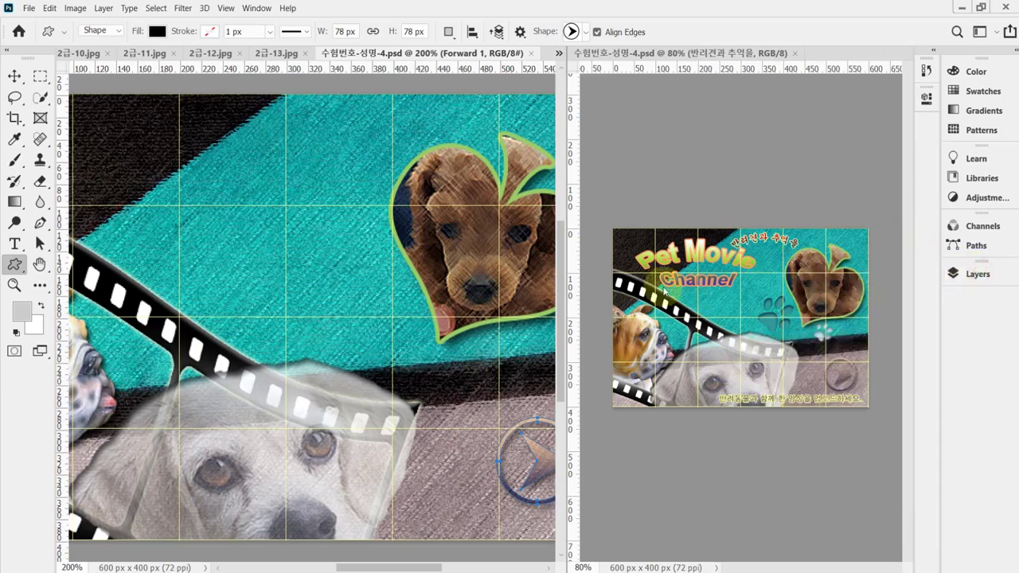
pyautogui.click(585, 32)
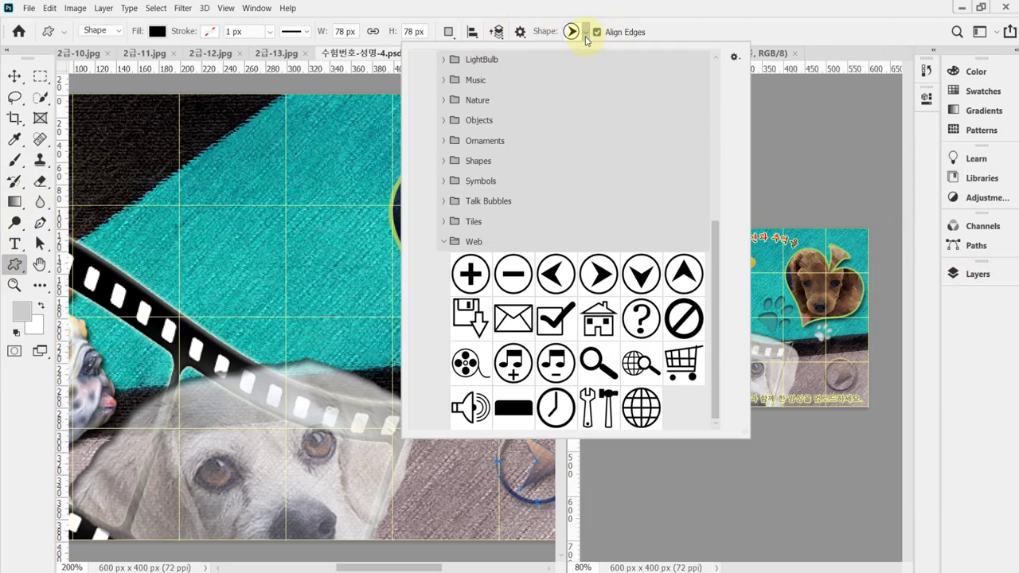
pyautogui.click(451, 243)
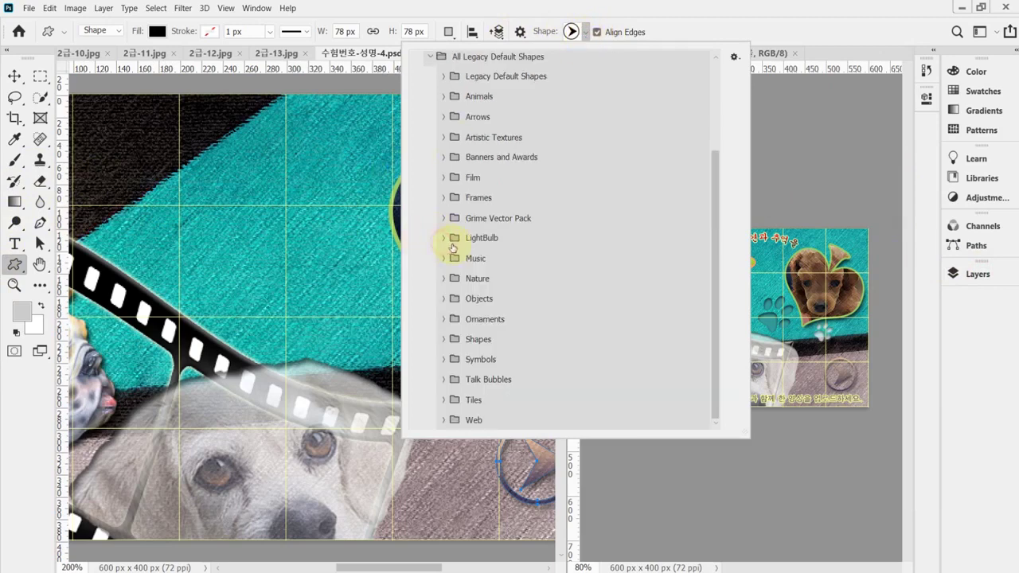
pyautogui.click(444, 97)
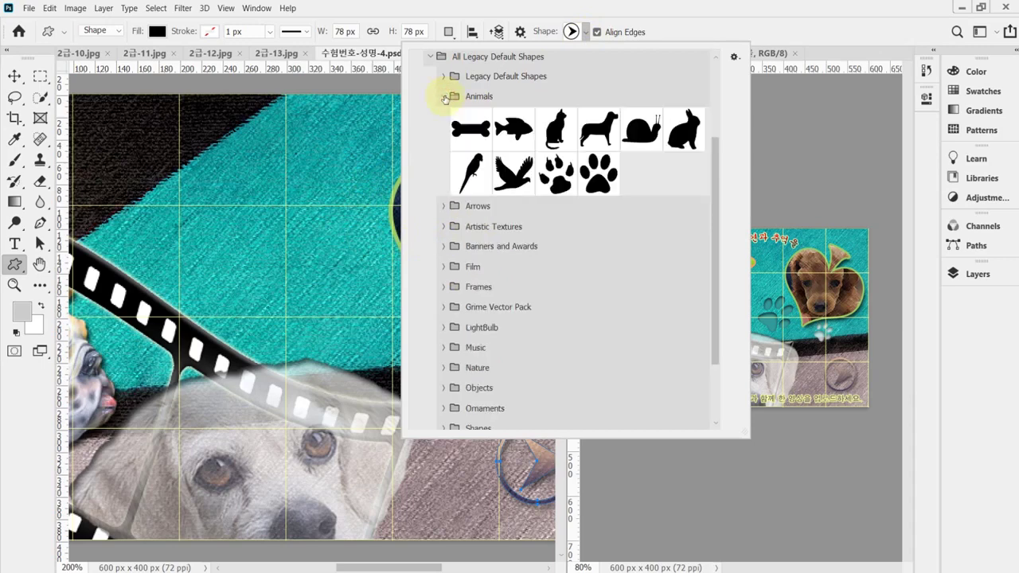
pyautogui.click(603, 178)
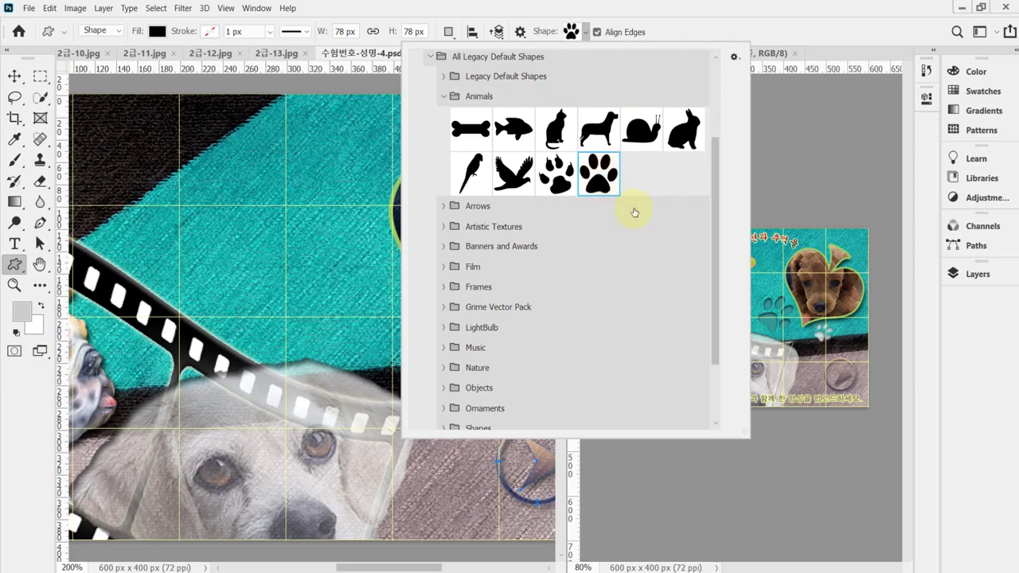
pyautogui.click(659, 14)
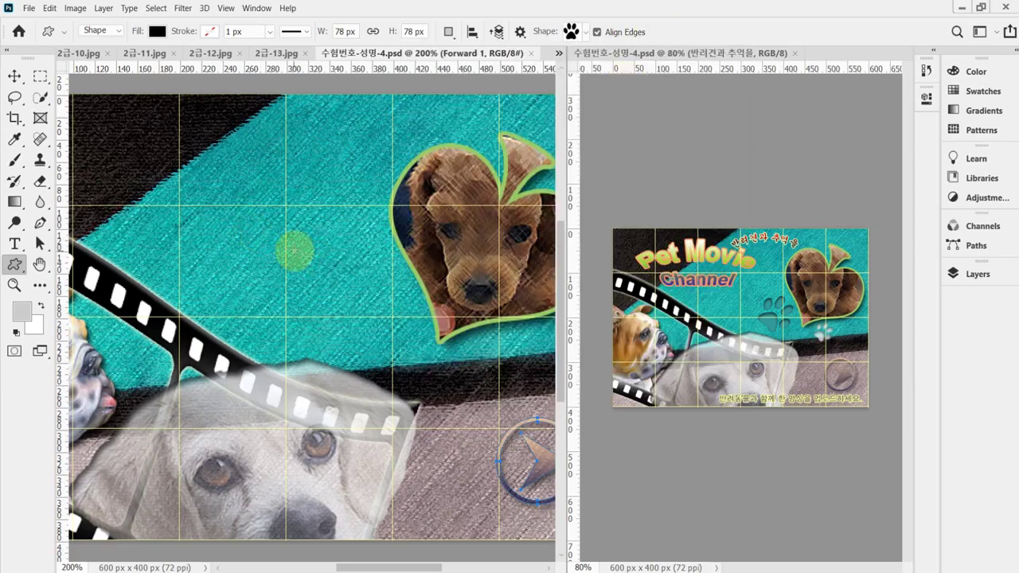
# - Draw a paw print shape about 95 px wide beside the heart-shaped puppy photo and fill it with #339999
pyautogui.moveTo(289, 251)
pyautogui.mouseDown()
pyautogui.moveTo(311, 284)
pyautogui.moveTo(408, 348)
pyautogui.mouseUp()
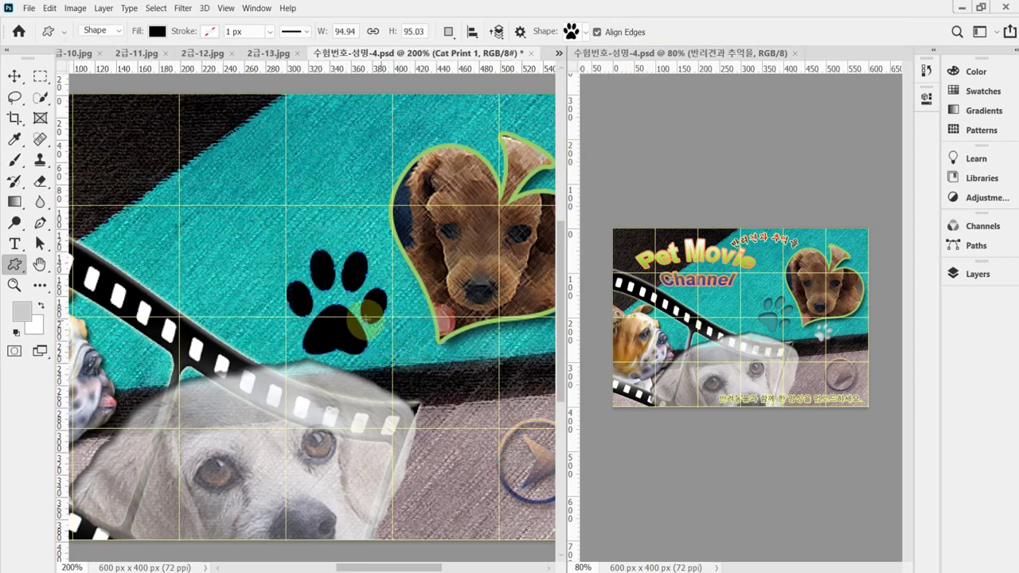
pyautogui.click(963, 273)
pyautogui.doubleClick(798, 355)
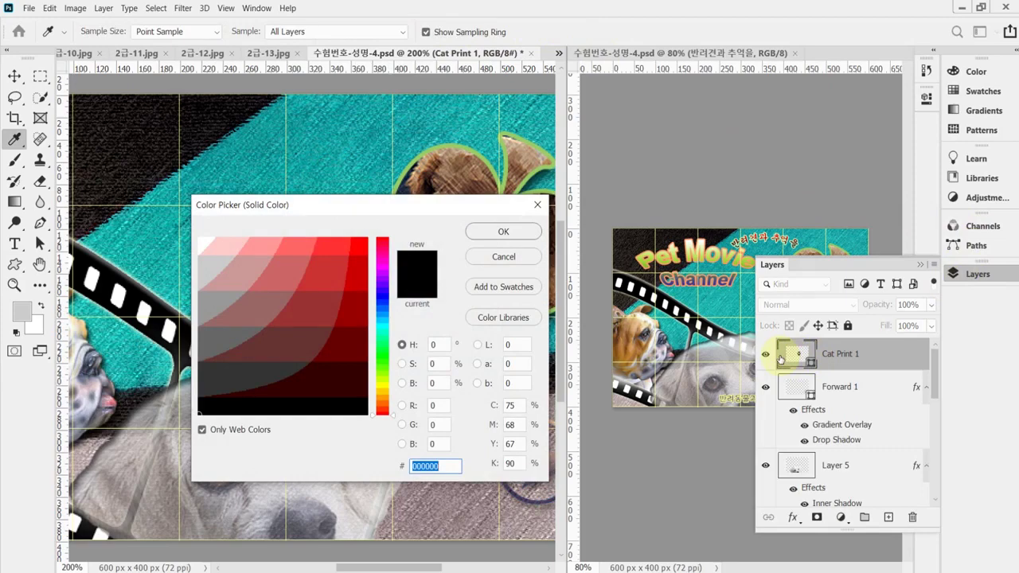
pyautogui.write('399')
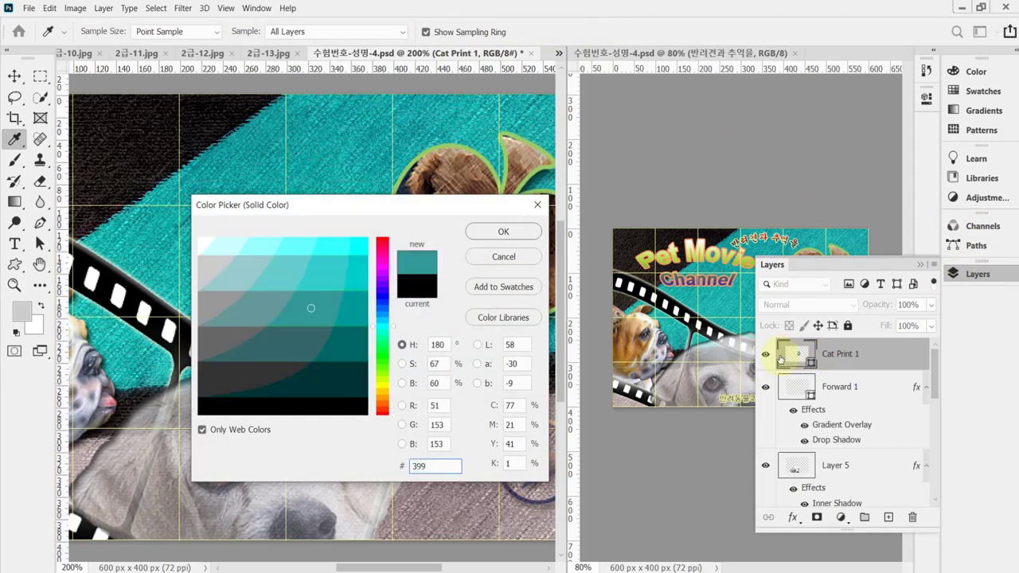
pyautogui.write('999')
pyautogui.press('Return')
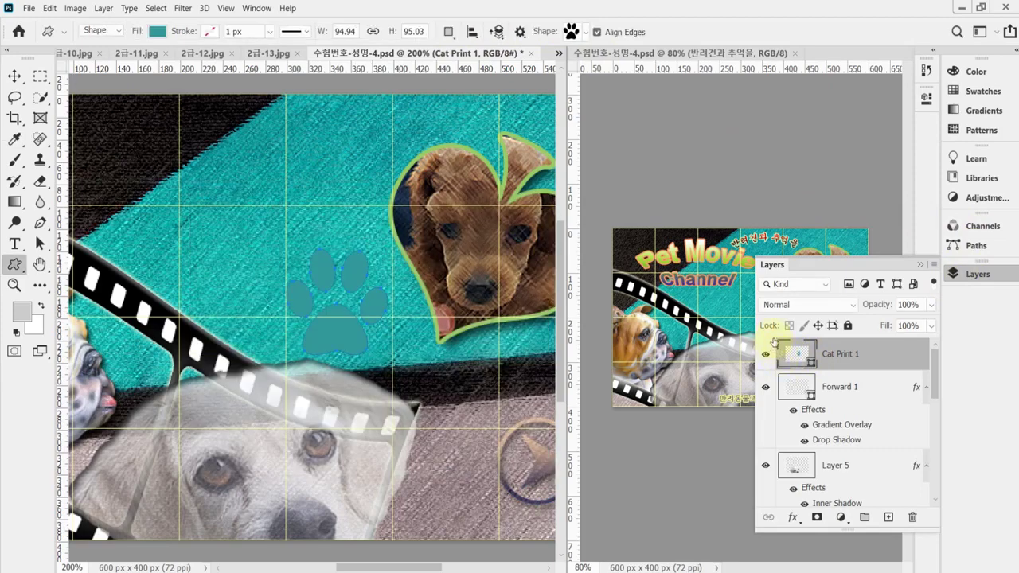
pyautogui.click(986, 275)
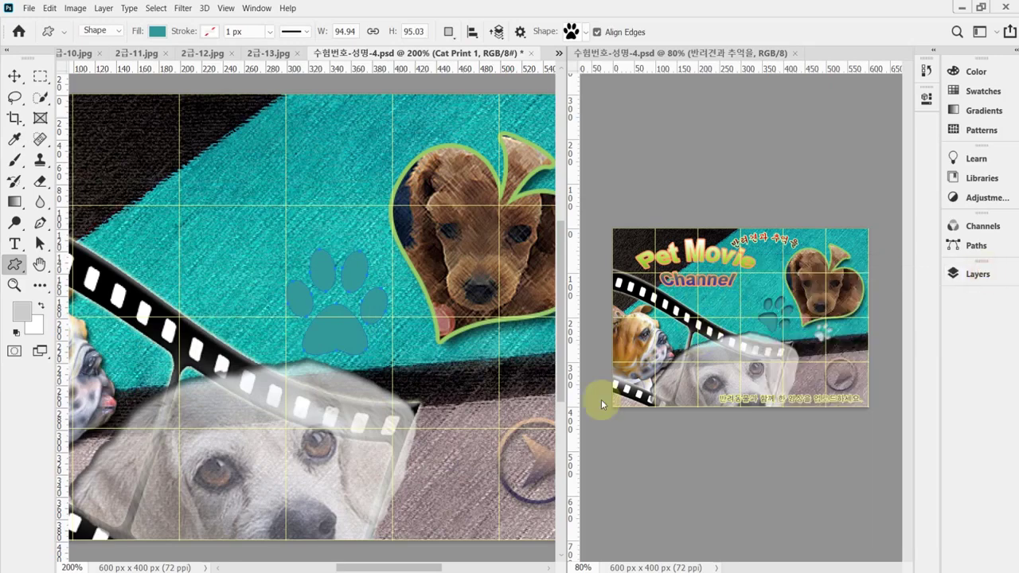
# - Rotate the paw print about 54° clockwise and position it just beside the lower part of the heart-shaped puppy photo
pyautogui.hotkey('ctrl', 't')
pyautogui.moveTo(418, 254); pyautogui.dragTo(466, 254)
pyautogui.moveTo(342, 277); pyautogui.dragTo(375, 276)
pyautogui.moveTo(475, 305); pyautogui.dragTo(453, 321)
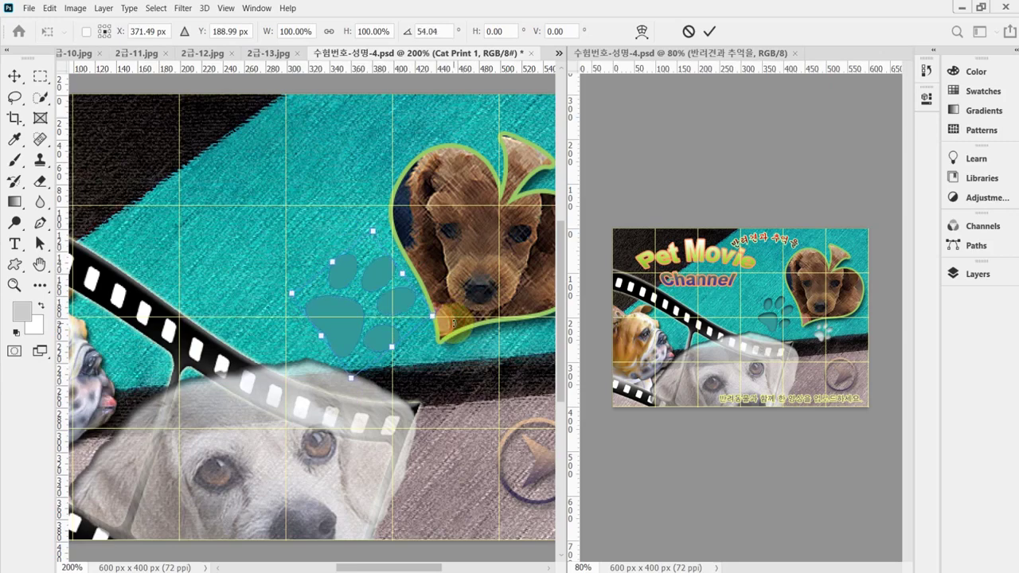
pyautogui.press('Right')
pyautogui.press('Right')
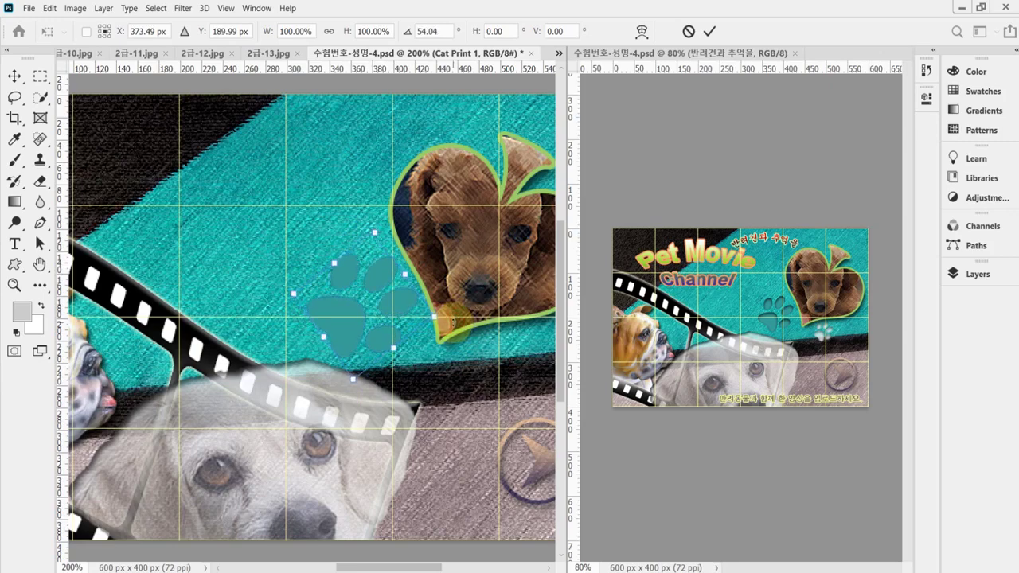
pyautogui.press('Down')
pyautogui.press('Down')
pyautogui.press('Down')
pyautogui.press('Return')
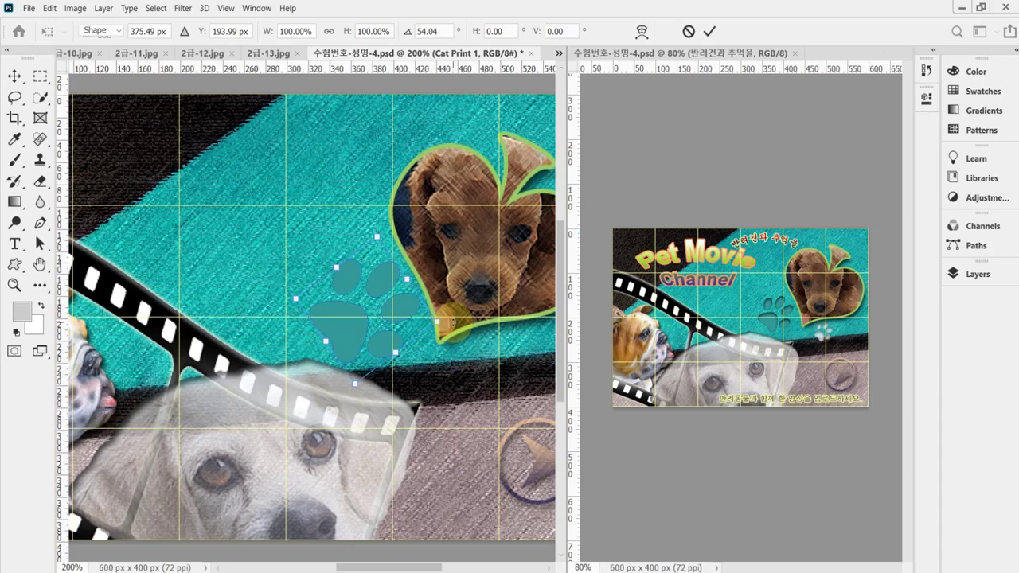
# - Add an Inner Shadow to the paw print with angle 90°, distance 3 px and size 7 px
pyautogui.click(979, 273)
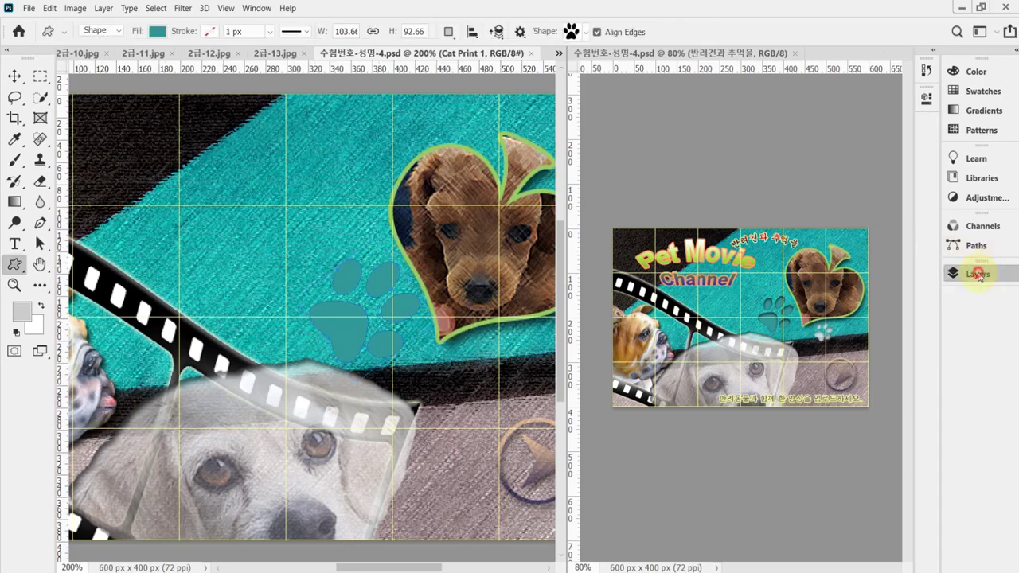
pyautogui.click(794, 519)
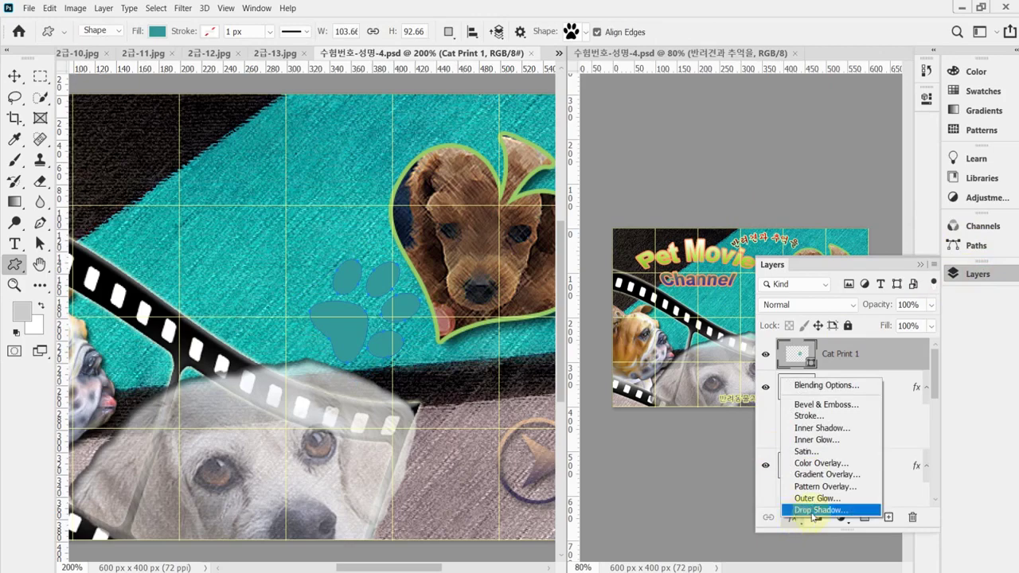
pyautogui.click(845, 430)
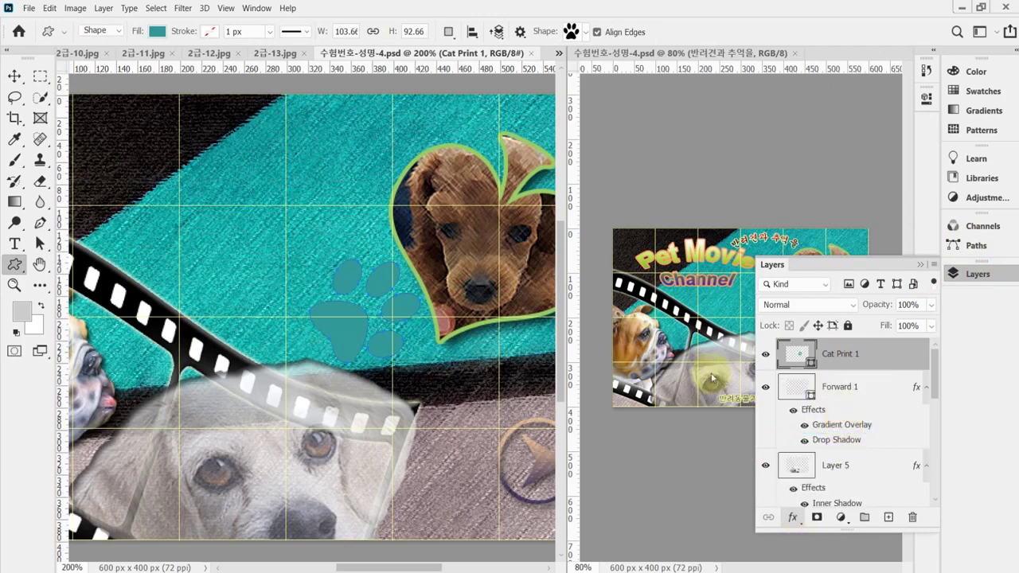
pyautogui.moveTo(673, 195); pyautogui.dragTo(745, 211)
pyautogui.press('Tab')
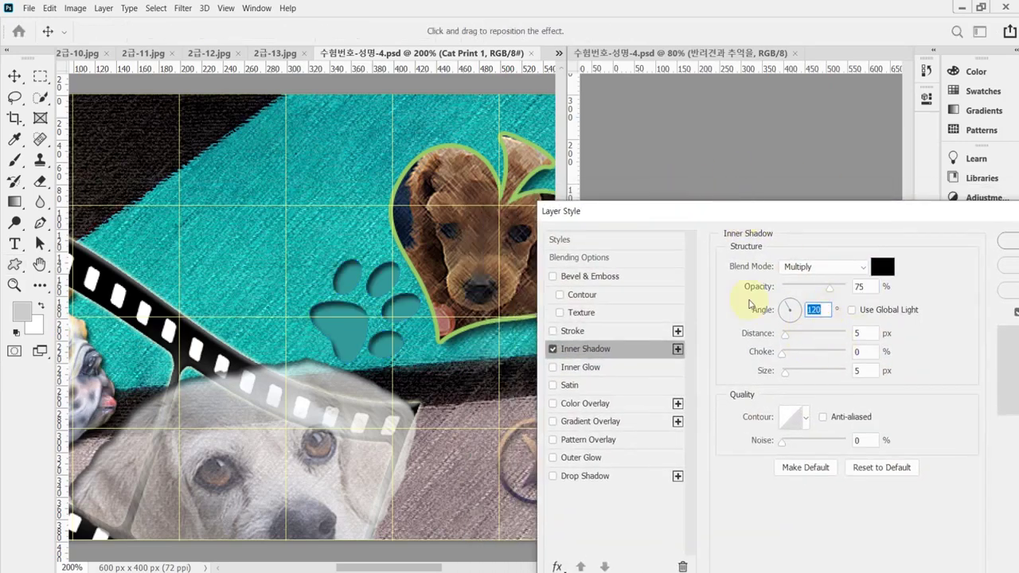
pyautogui.write('90')
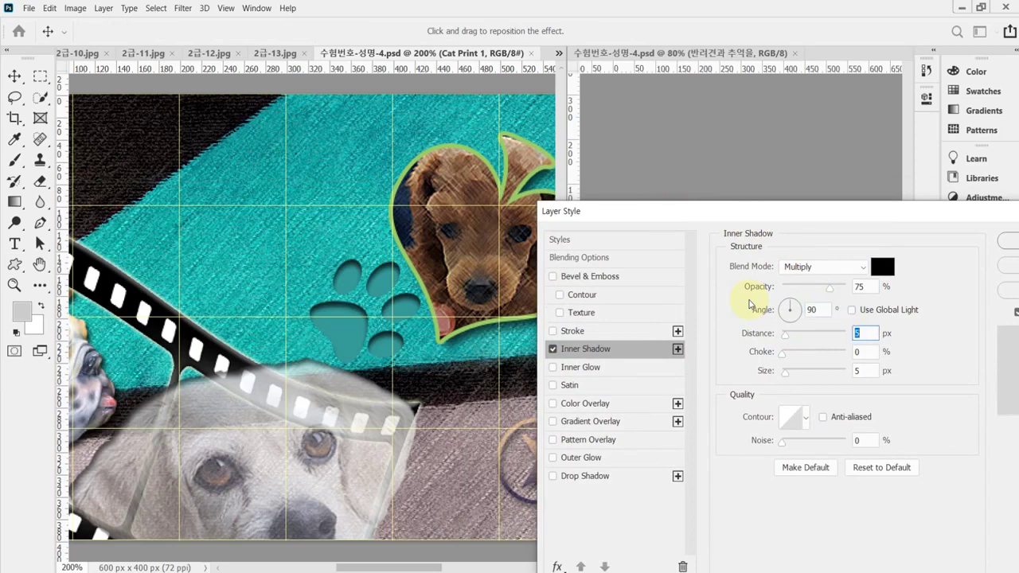
pyautogui.write('3')
pyautogui.press('Tab')
pyautogui.press('Tab')
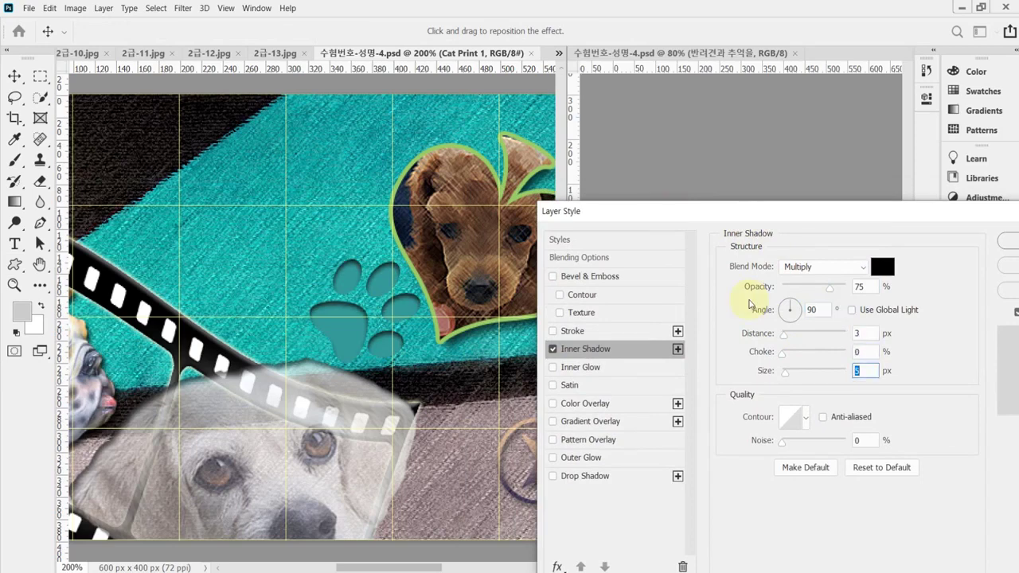
pyautogui.write('7')
pyautogui.press('Return')
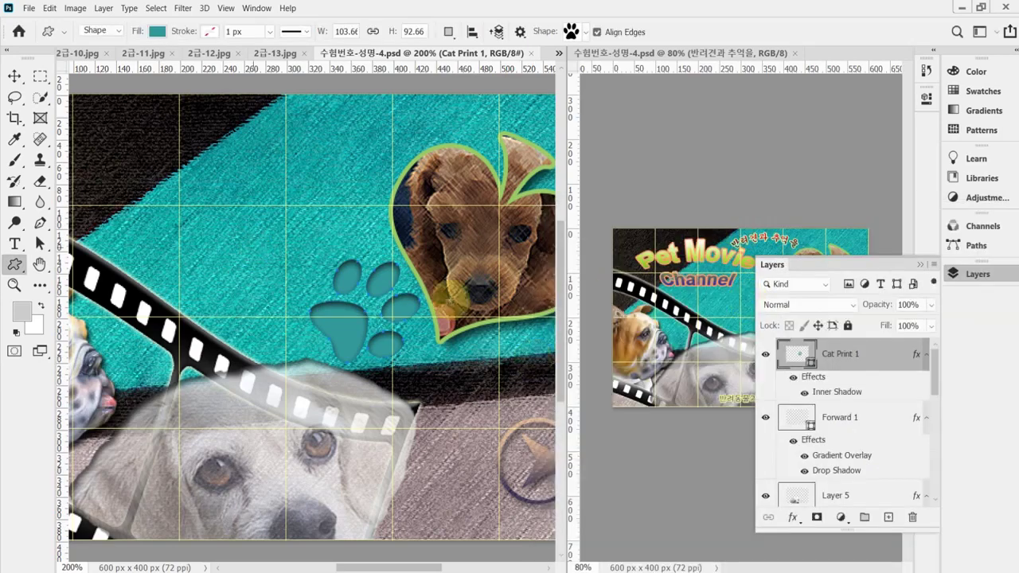
# - Duplicate the paw print, scale the copy to about 44% and place it just below the heart-shaped photo
pyautogui.hotkey('ctrl', '-')
pyautogui.click(976, 274)
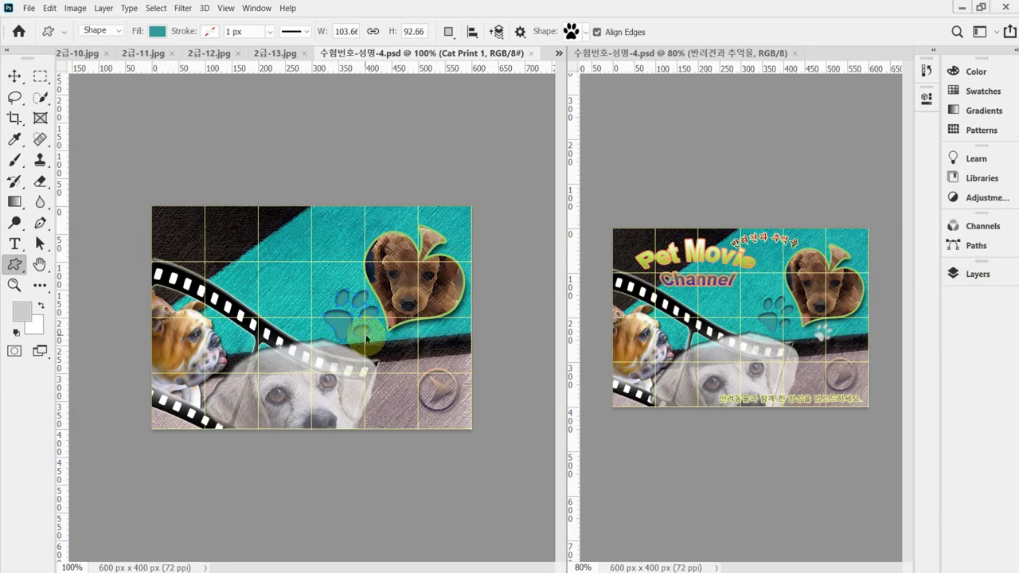
pyautogui.hotkey('ctrl', 'j')
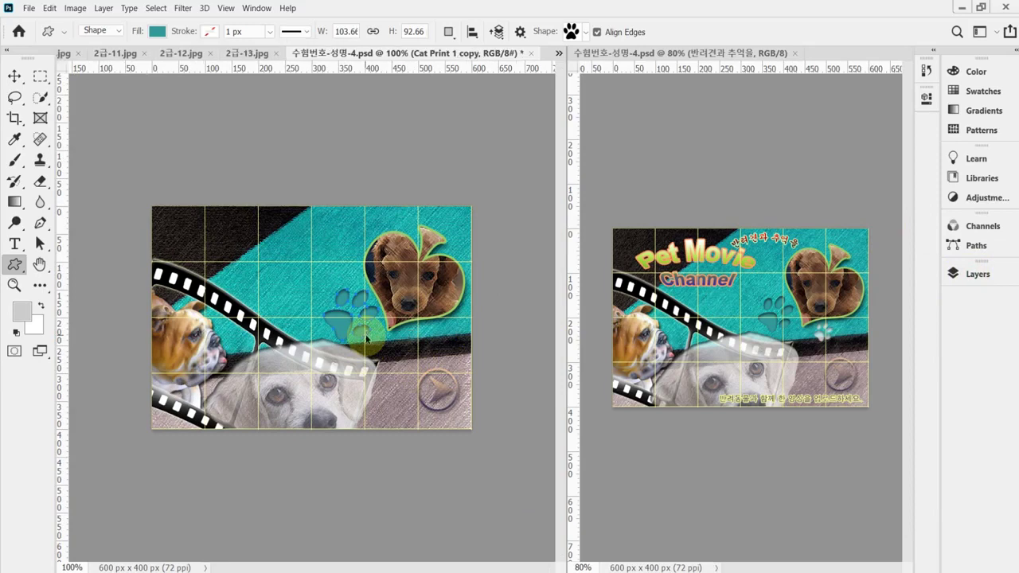
pyautogui.hotkey('ctrl', 't')
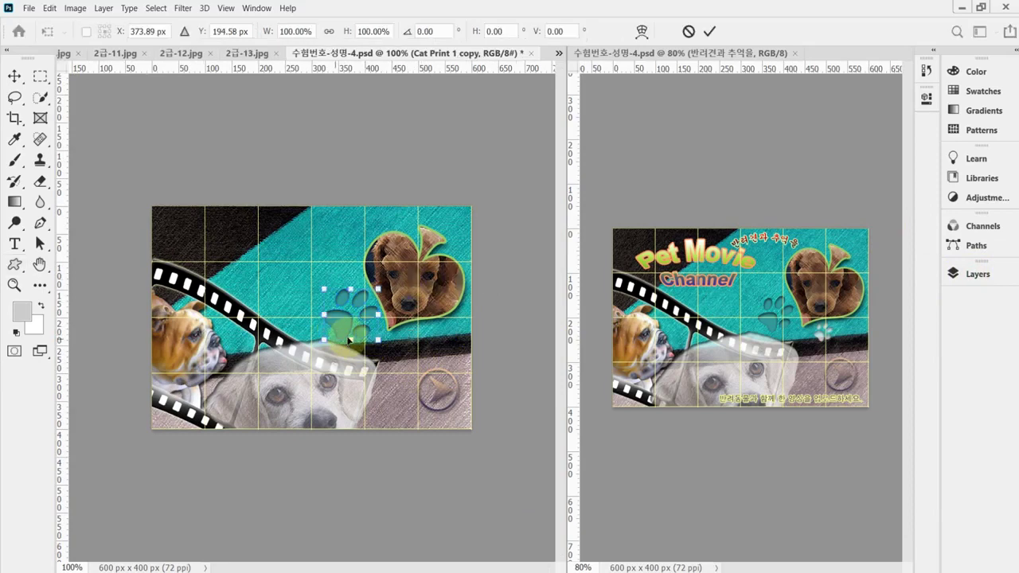
pyautogui.moveTo(361, 329); pyautogui.dragTo(426, 361)
pyautogui.moveTo(443, 317)
pyautogui.mouseDown()
pyautogui.moveTo(425, 334)
pyautogui.moveTo(409, 323)
pyautogui.moveTo(427, 320)
pyautogui.mouseUp()
pyautogui.scroll(2, 424, 374)
pyautogui.moveTo(456, 275); pyautogui.dragTo(433, 315)
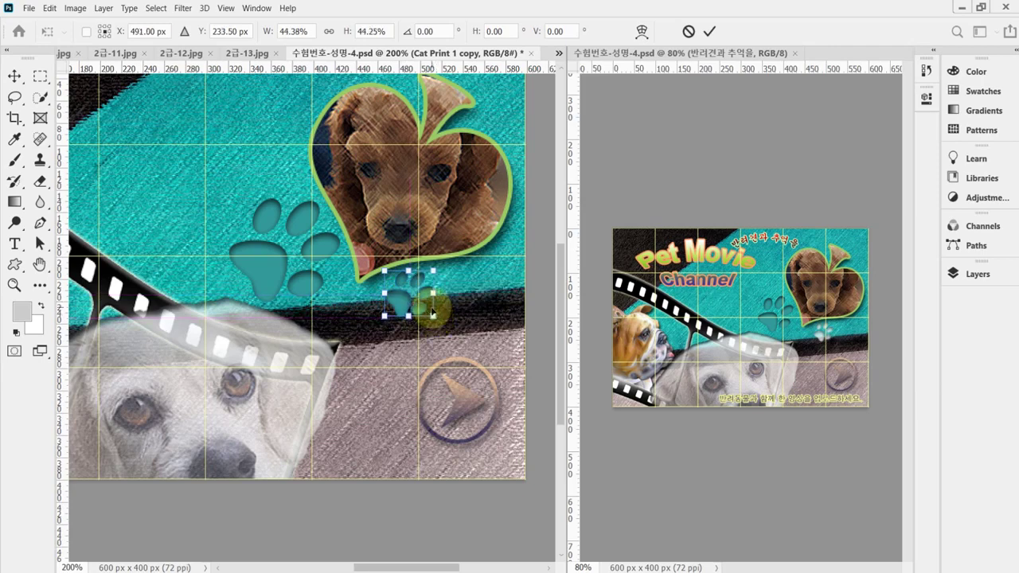
pyautogui.press('Right')
pyautogui.press('Right')
pyautogui.press('Right')
pyautogui.press('Right')
pyautogui.press('Right')
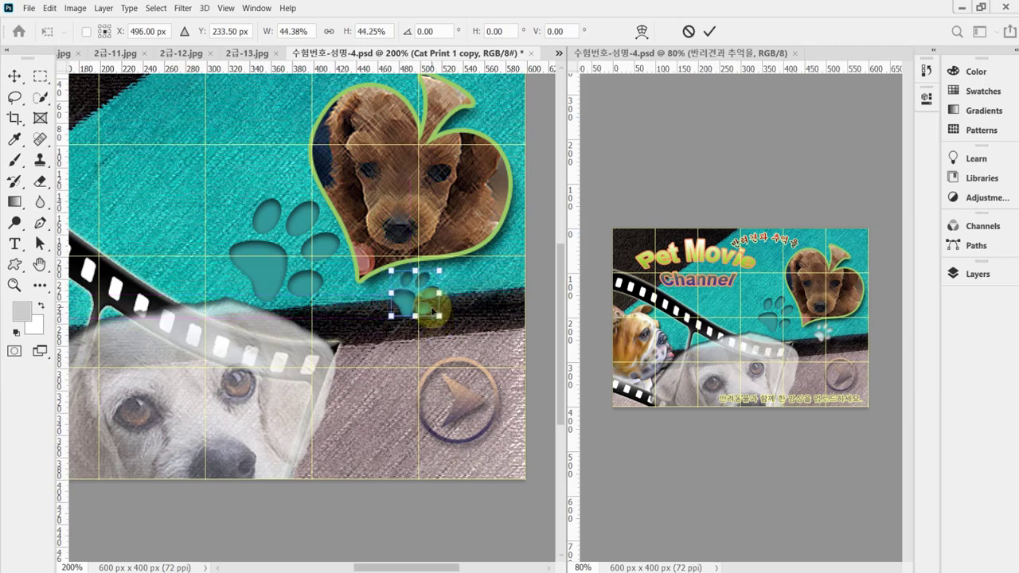
pyautogui.press('Right')
pyautogui.press('Right')
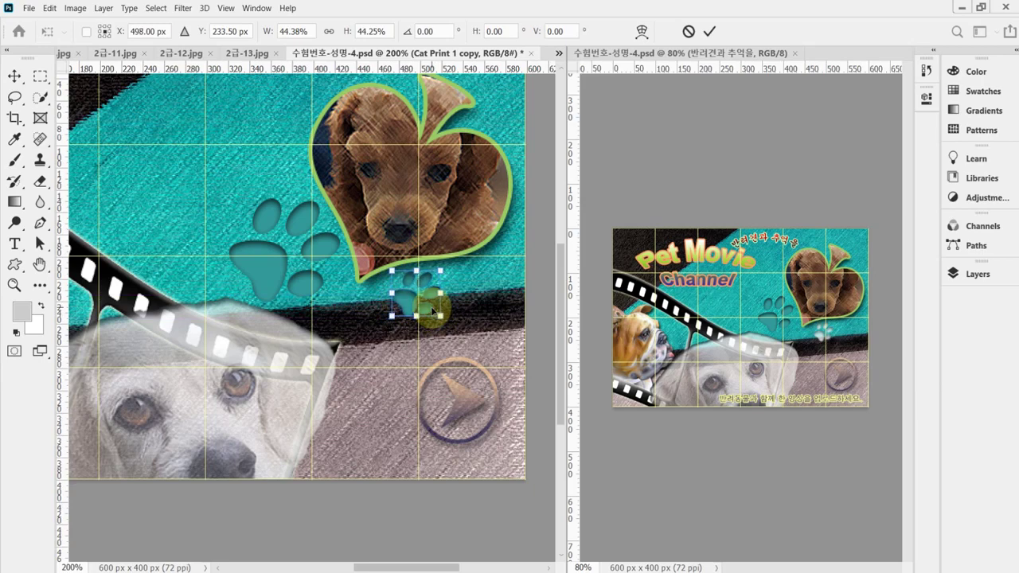
pyautogui.press('Return')
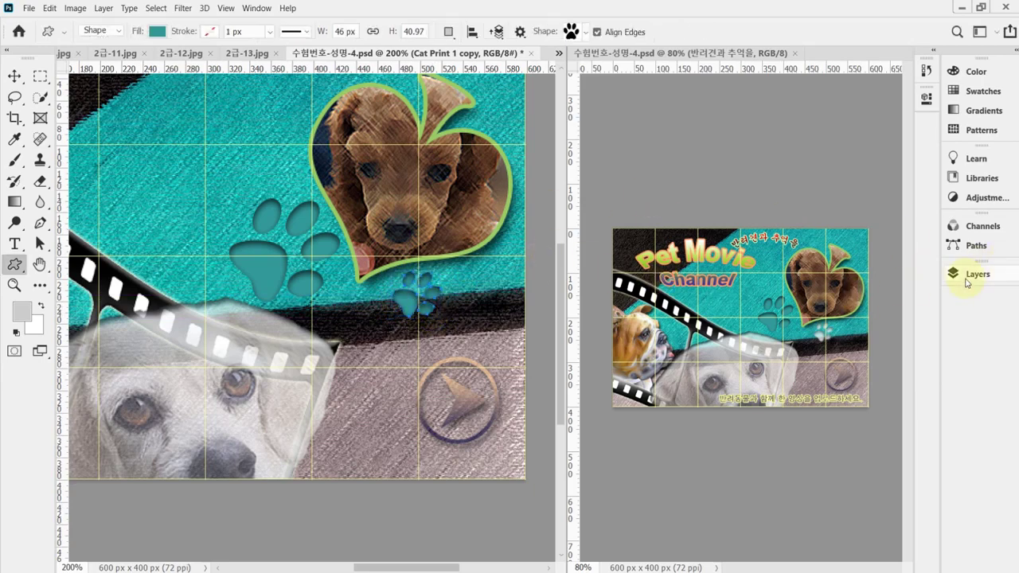
# - Change the small paw print's fill color to white
pyautogui.click(967, 281)
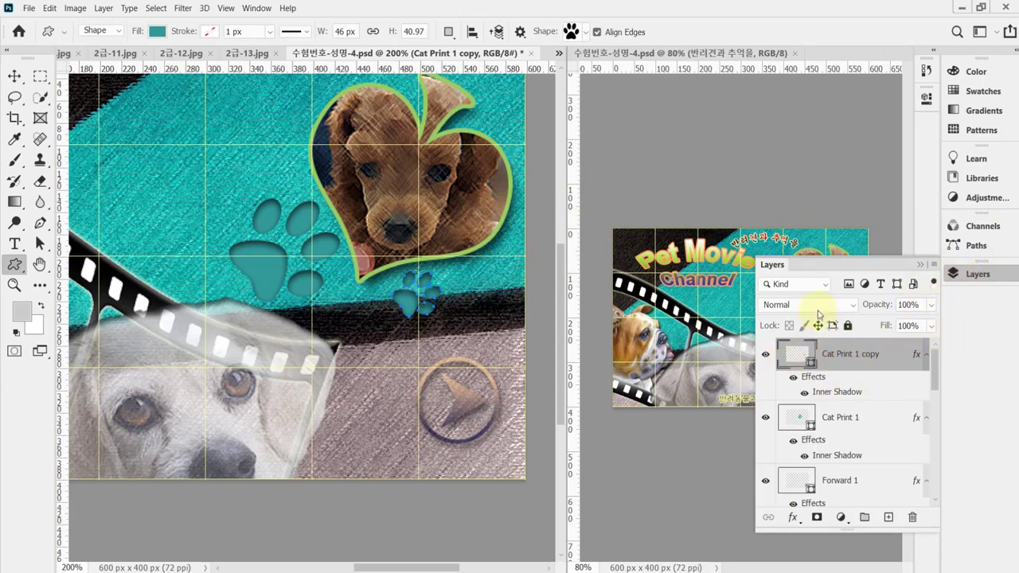
pyautogui.doubleClick(796, 355)
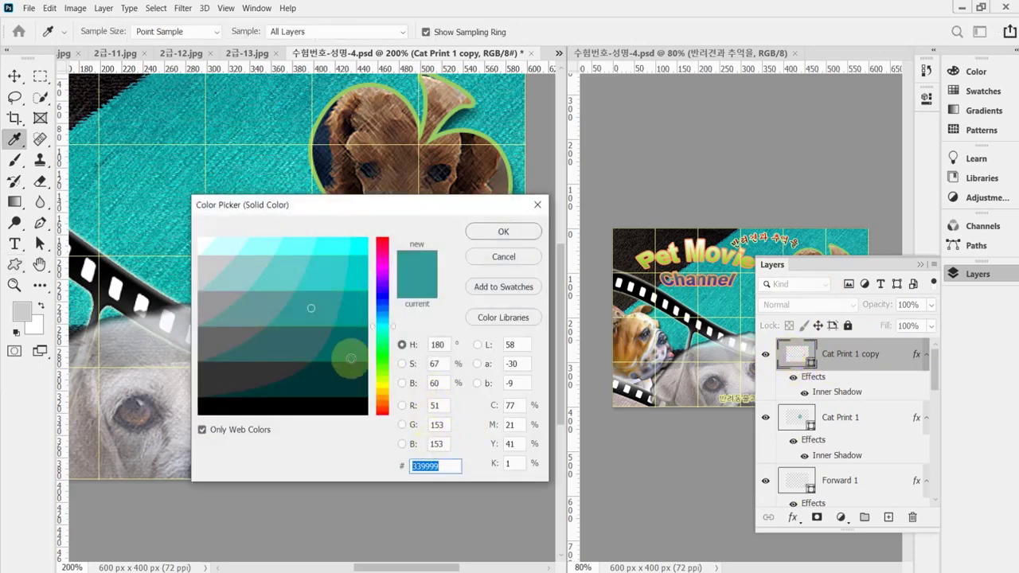
pyautogui.click(503, 231)
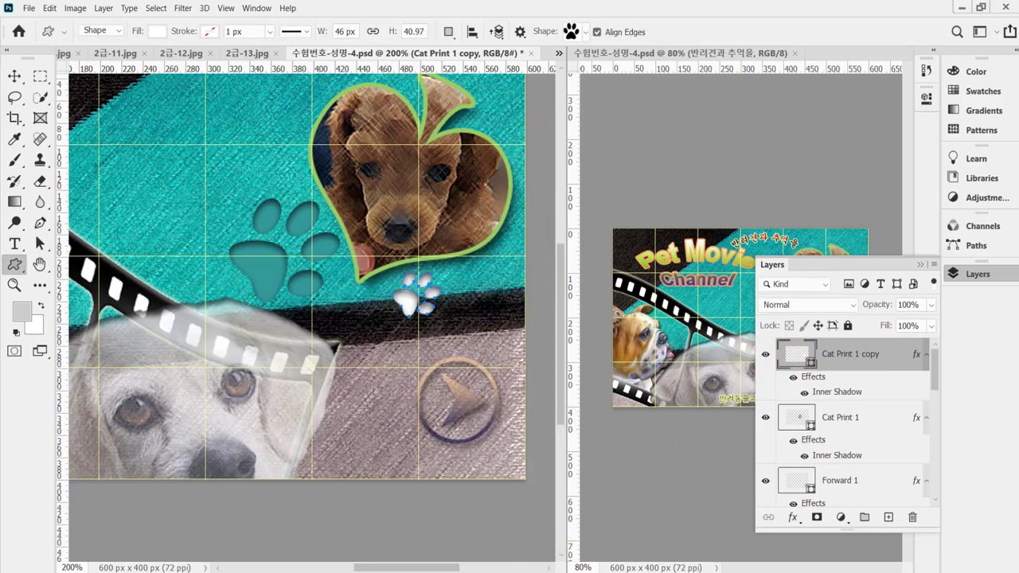
# - Set the small paw print layer's opacity to 70% and save the document
pyautogui.hotkey('alt', 'Tab')
pyautogui.click(876, 307)
pyautogui.write('70')
pyautogui.press('Return')
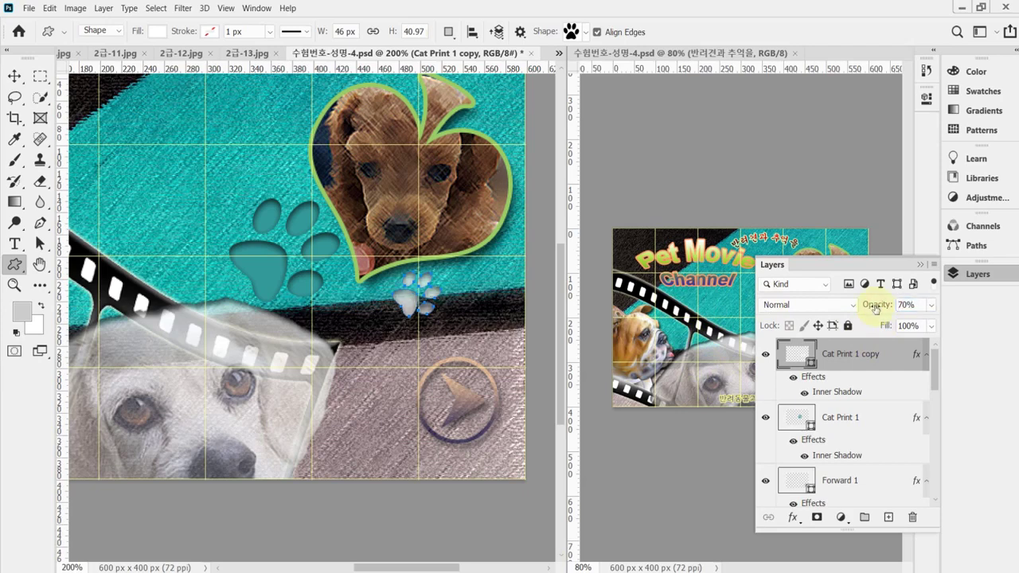
pyautogui.hotkey('ctrl', 's')
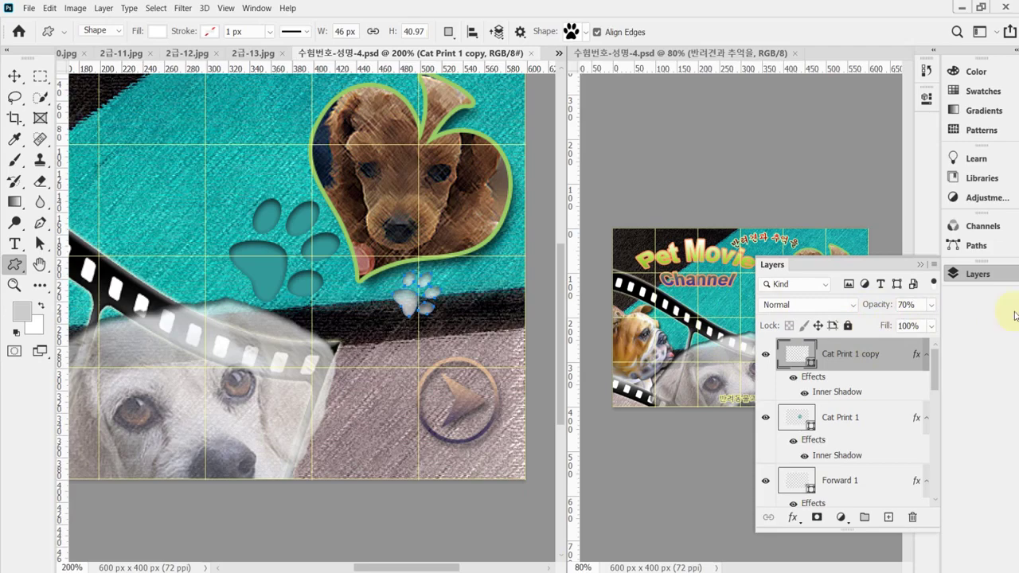
# - Compare the paw prints with the reference composite and review the text effect specifications in the reference PDF
pyautogui.click(990, 275)
pyautogui.moveTo(212, 210); pyautogui.dragTo(366, 247)
pyautogui.hotkey('ctrl', '-')
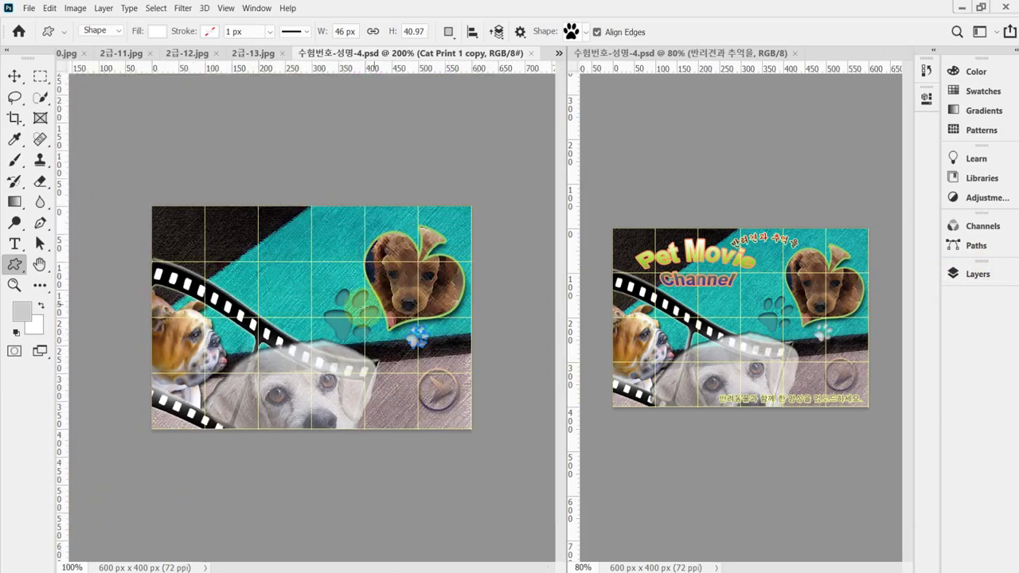
pyautogui.scroll(1, 347, 299)
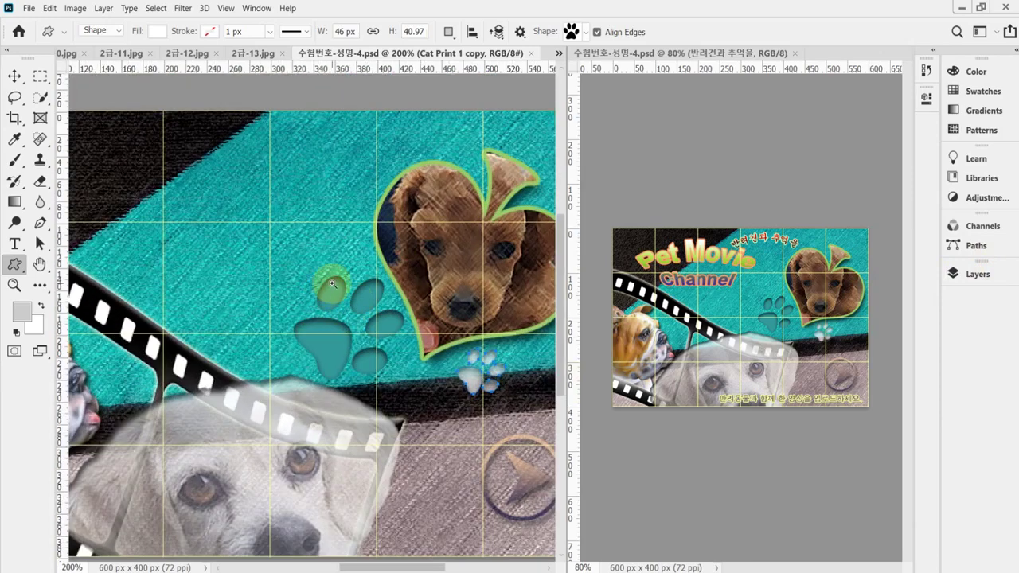
pyautogui.scroll(-1, 332, 283)
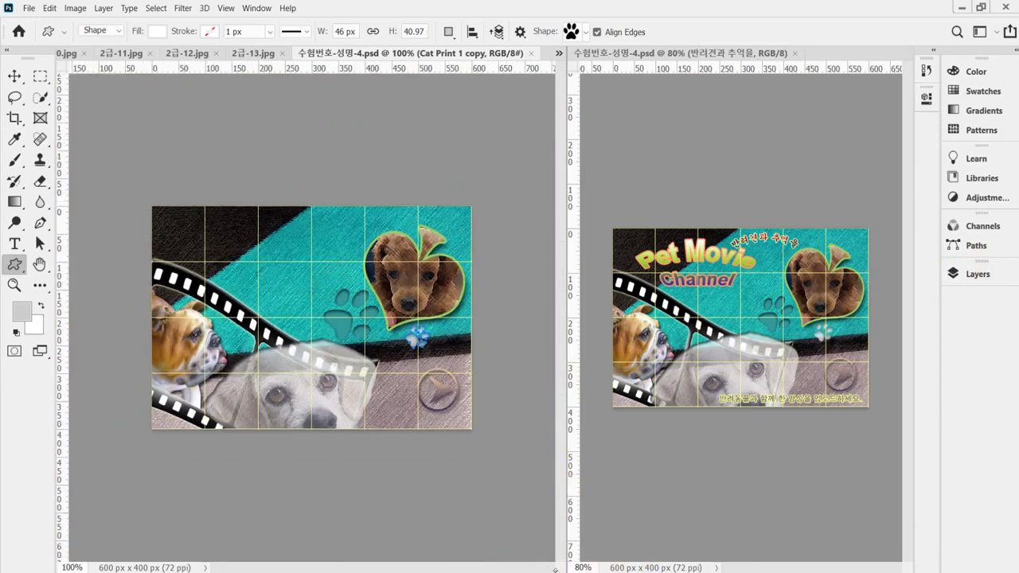
pyautogui.hotkey('alt', 'Tab')
pyautogui.scroll(6, 421, 205)
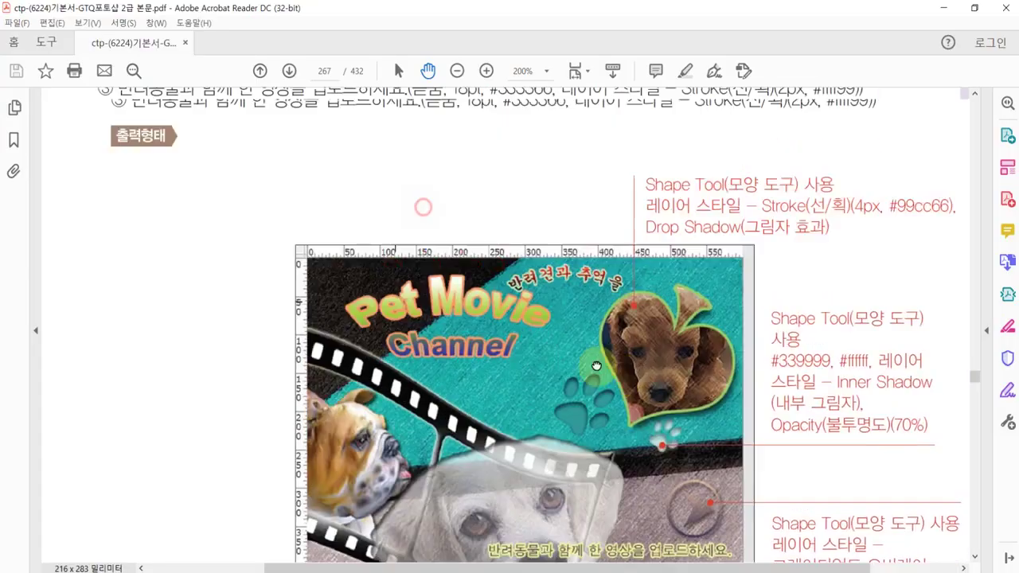
pyautogui.moveTo(509, 289); pyautogui.dragTo(432, 271)
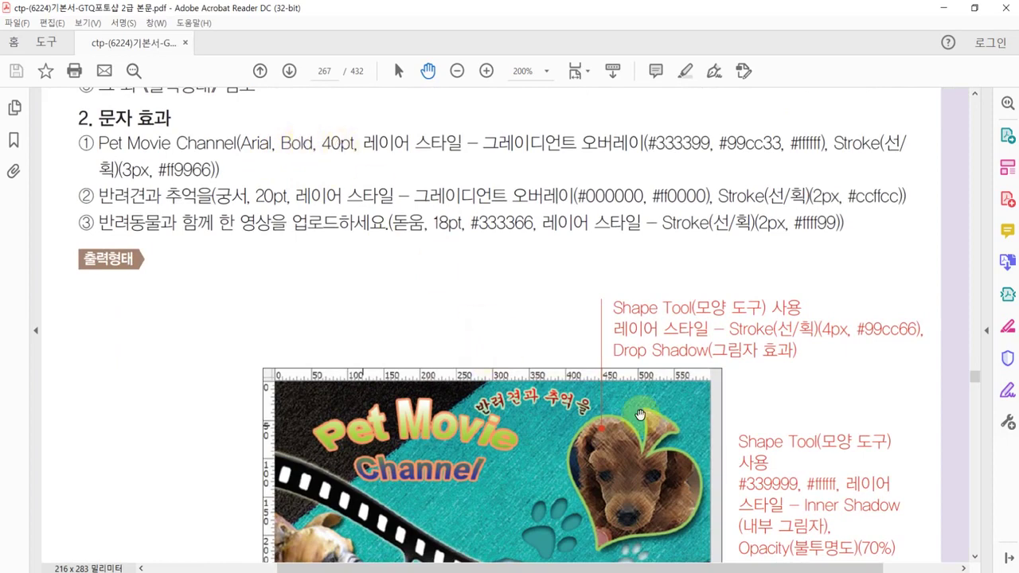
# - Start a horizontal text object in the composite's upper-left area using Arial Bold at 40 pt with centered alignment
pyautogui.hotkey('alt', 'Tab')
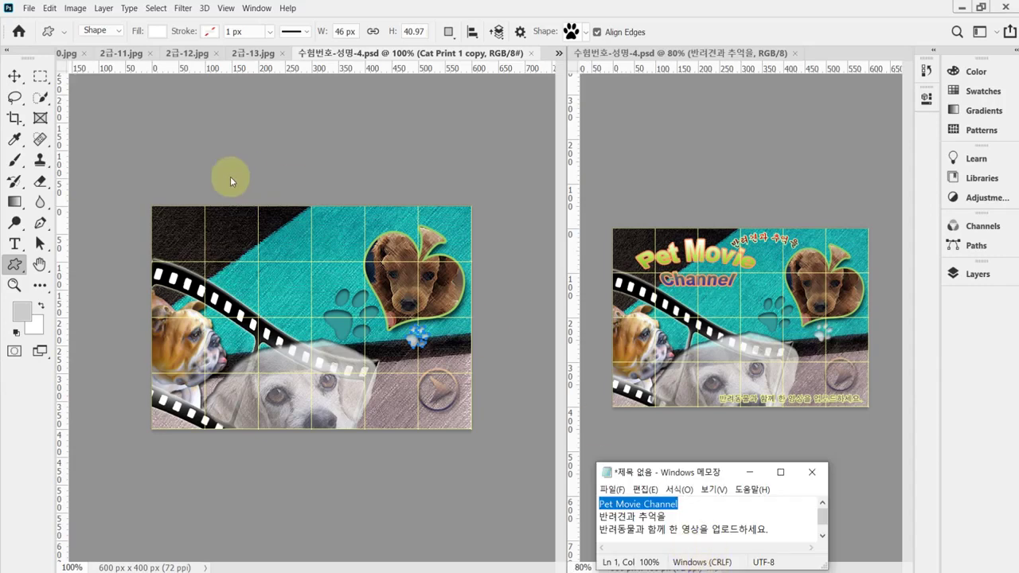
pyautogui.click(16, 248)
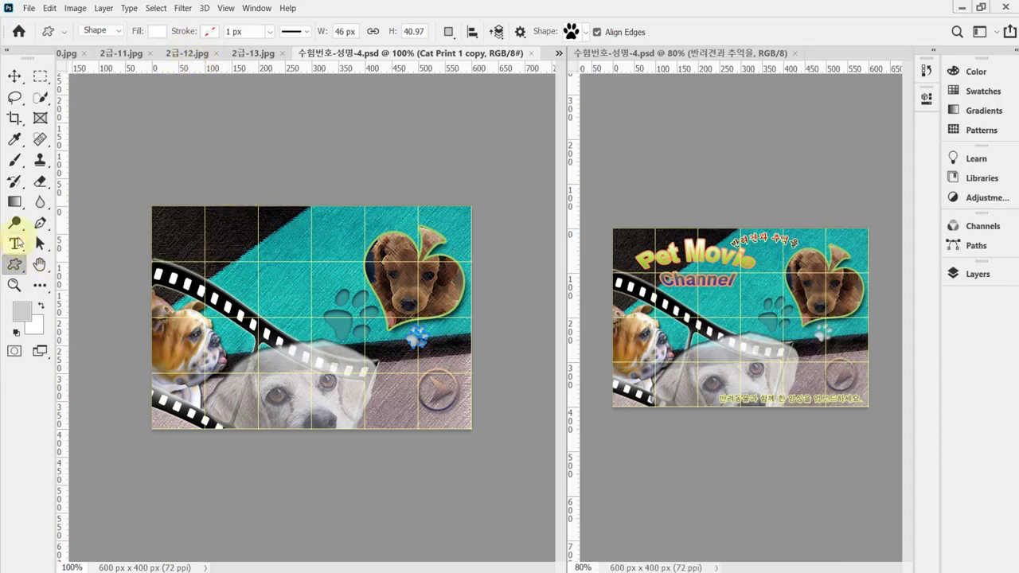
pyautogui.rightClick(13, 243)
pyautogui.click(88, 242)
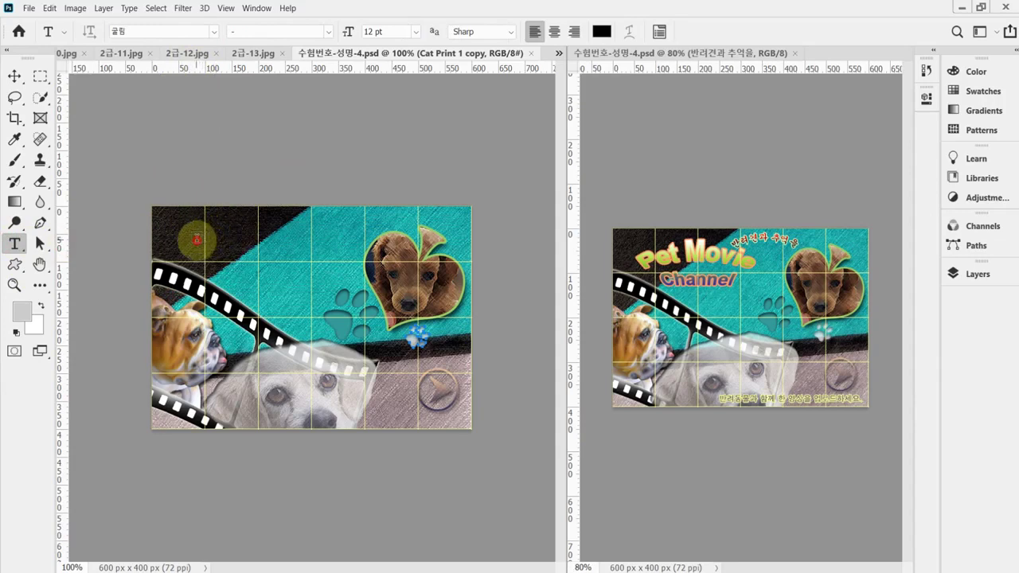
pyautogui.click(197, 238)
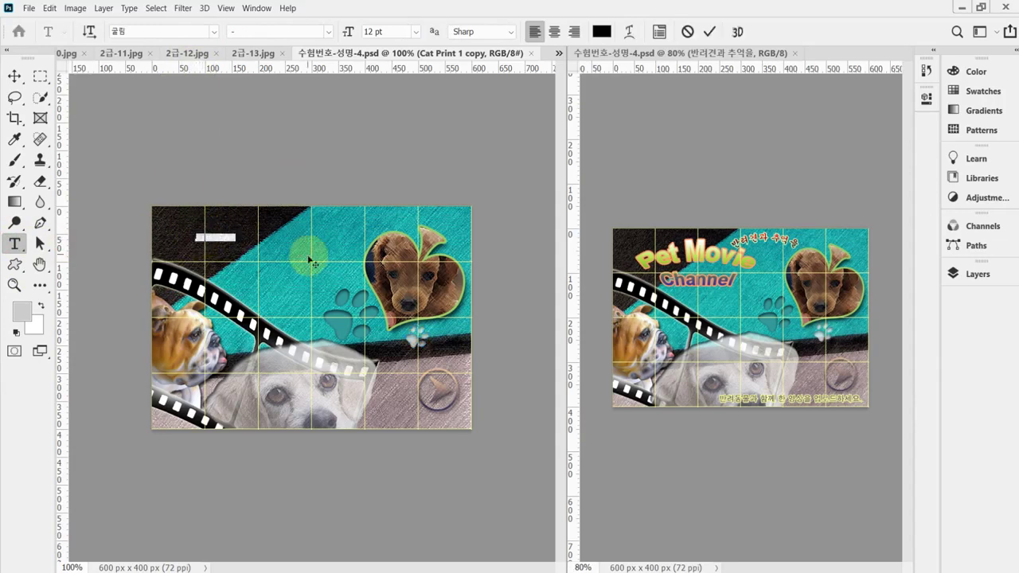
pyautogui.click(143, 32)
pyautogui.write('ar')
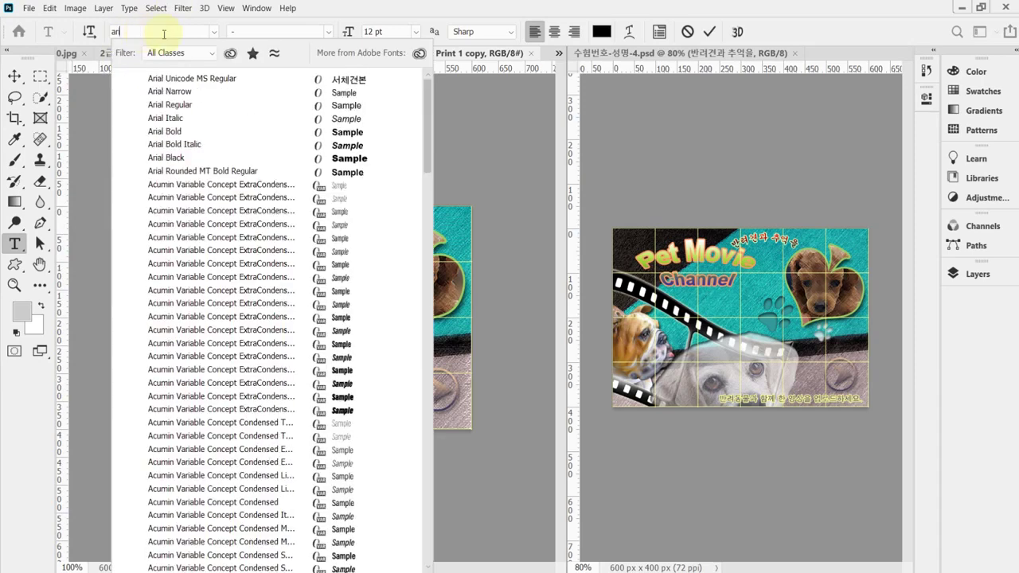
pyautogui.click(189, 132)
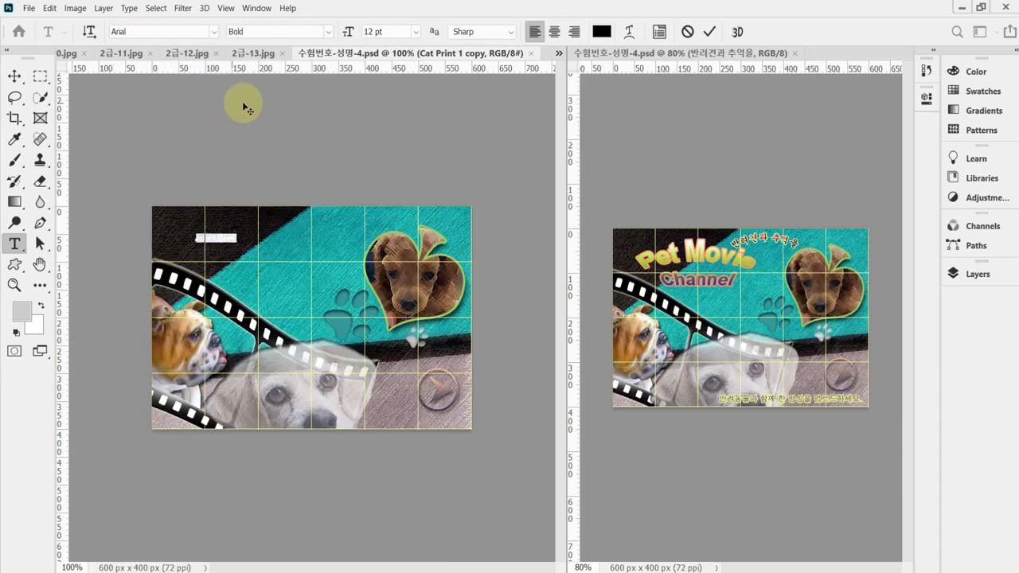
pyautogui.click(398, 32)
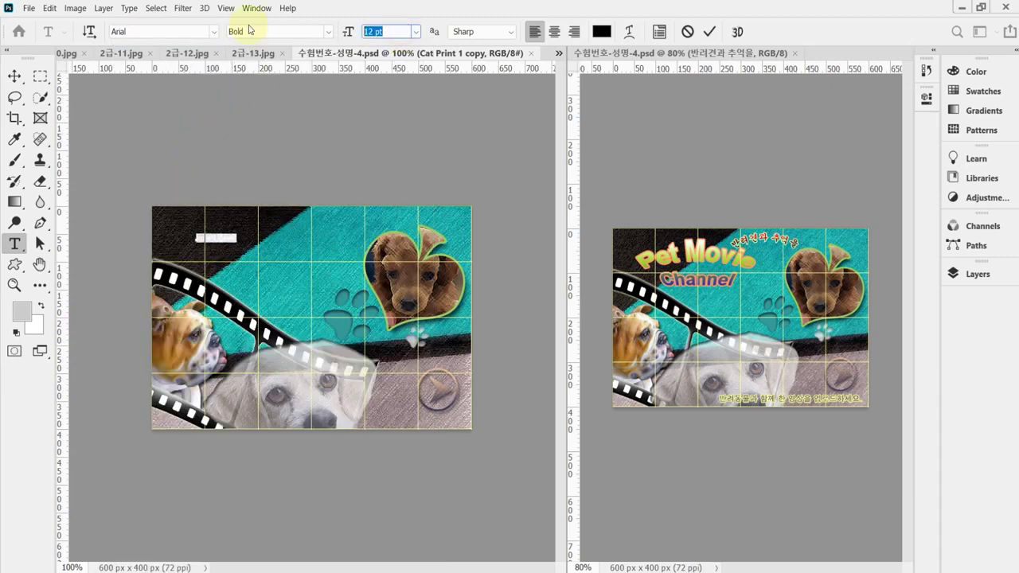
pyautogui.press('Return')
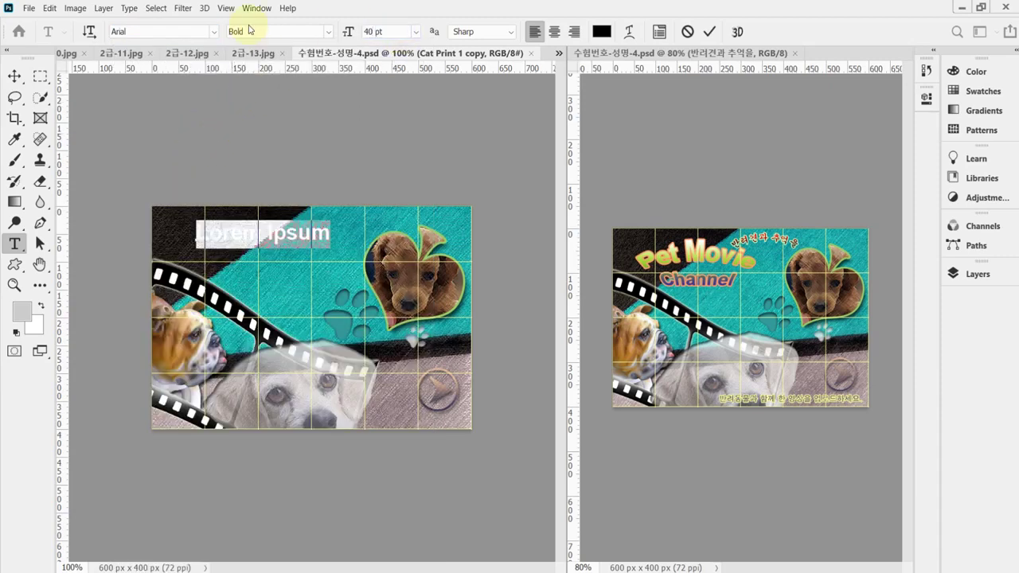
pyautogui.click(555, 33)
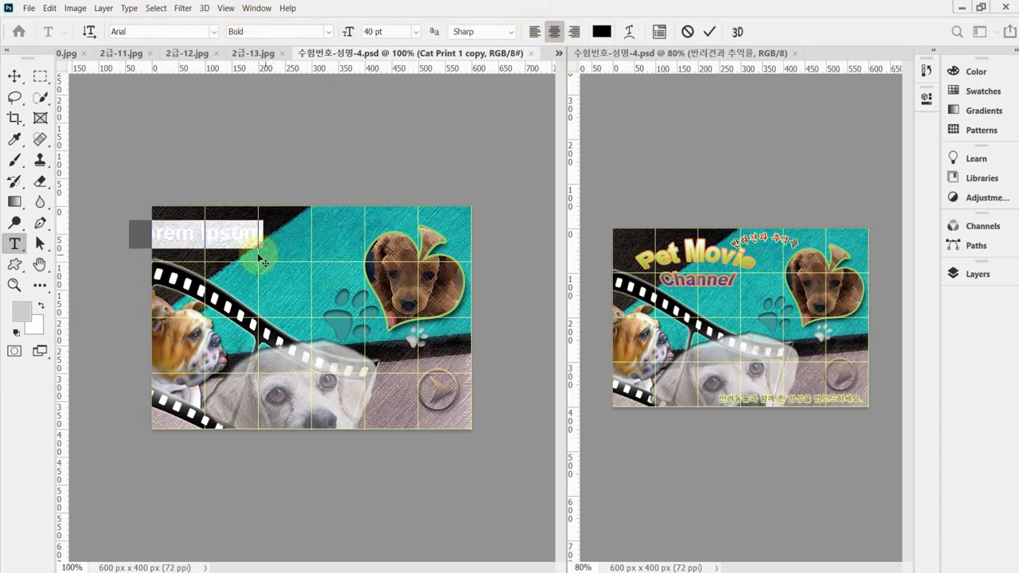
# - Enter "Pet Movie Channel" in the new text object and move it toward the canvas's upper middle
pyautogui.click(235, 233)
pyautogui.moveTo(235, 233); pyautogui.dragTo(293, 252)
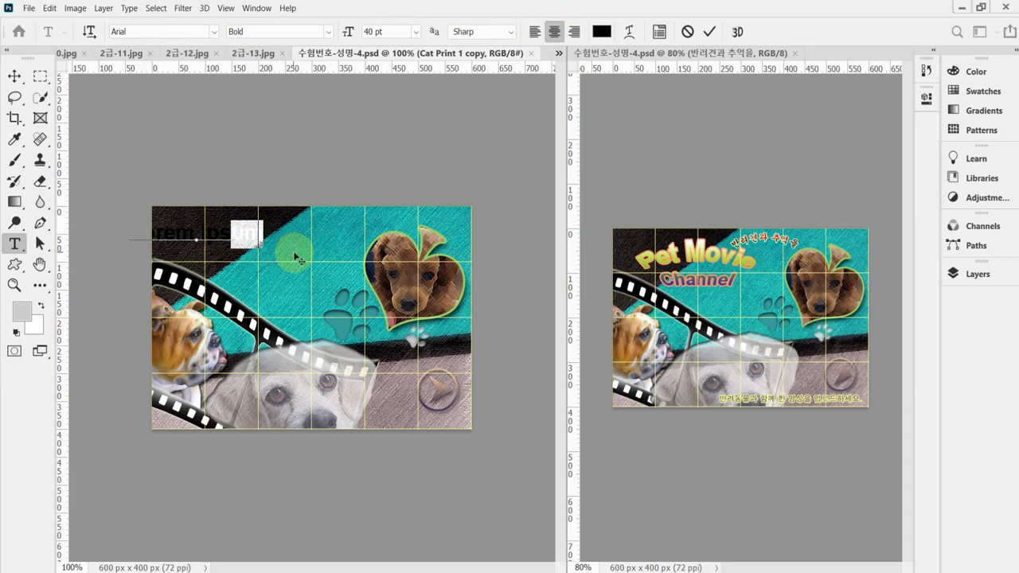
pyautogui.hotkey('ctrl', 'a')
pyautogui.write('Pet Movie Channel')
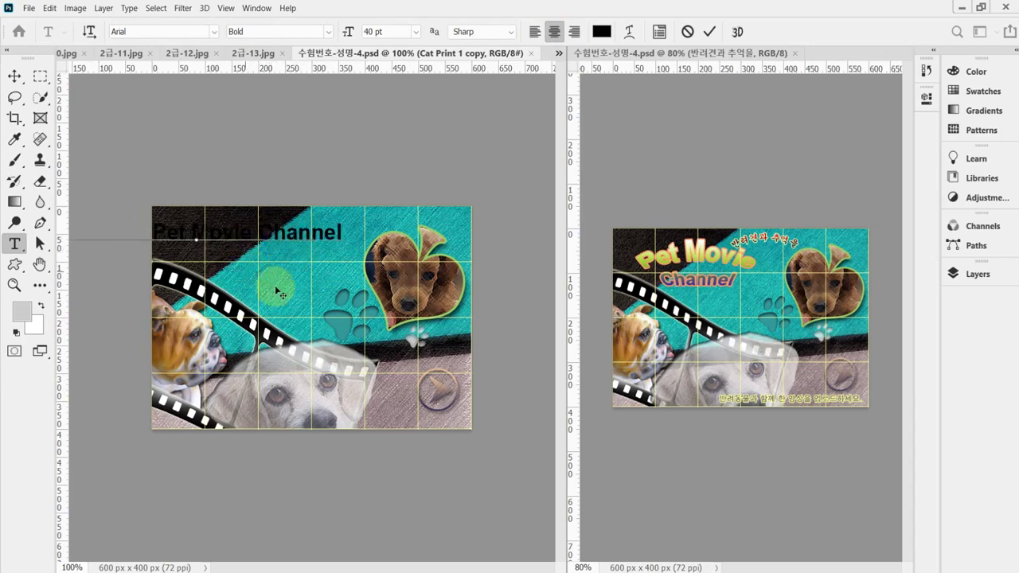
pyautogui.moveTo(277, 293); pyautogui.dragTo(418, 320)
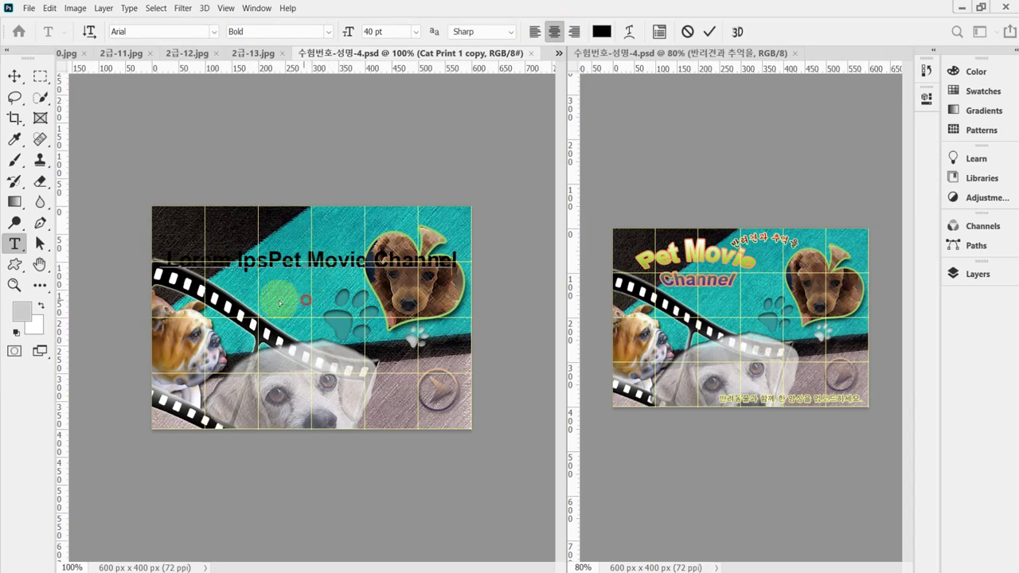
pyautogui.moveTo(309, 285); pyautogui.dragTo(254, 299)
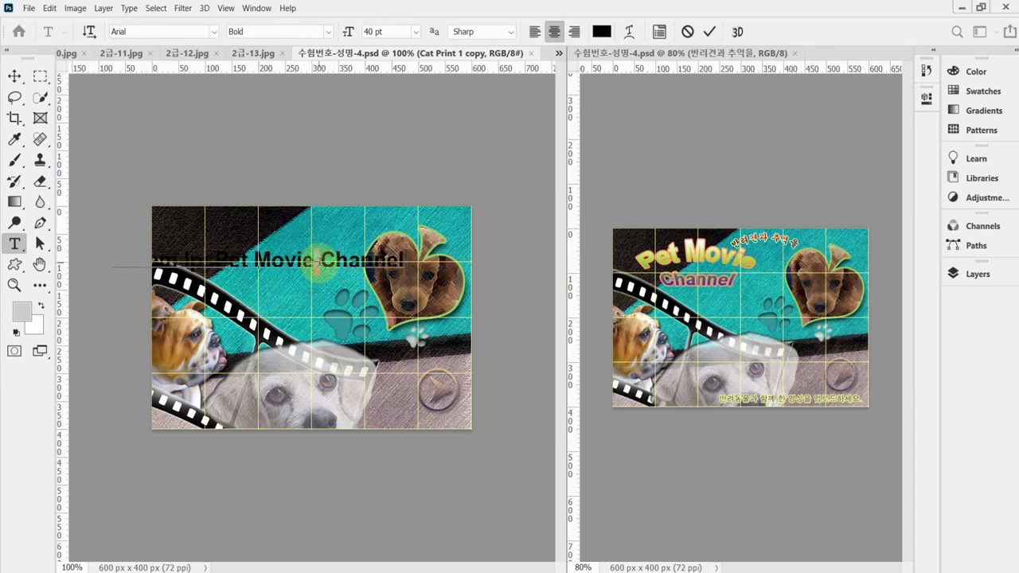
# - Break the title onto a second line before "Channel" and delete the leftover placeholder text in front of "Pet"
pyautogui.press('Return')
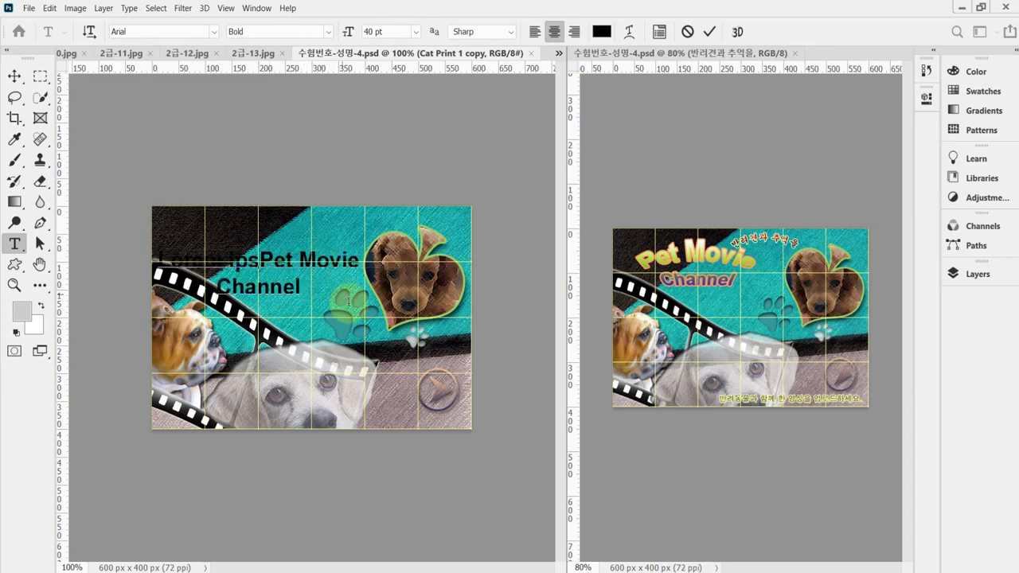
pyautogui.click(351, 303)
pyautogui.moveTo(361, 306); pyautogui.dragTo(384, 309)
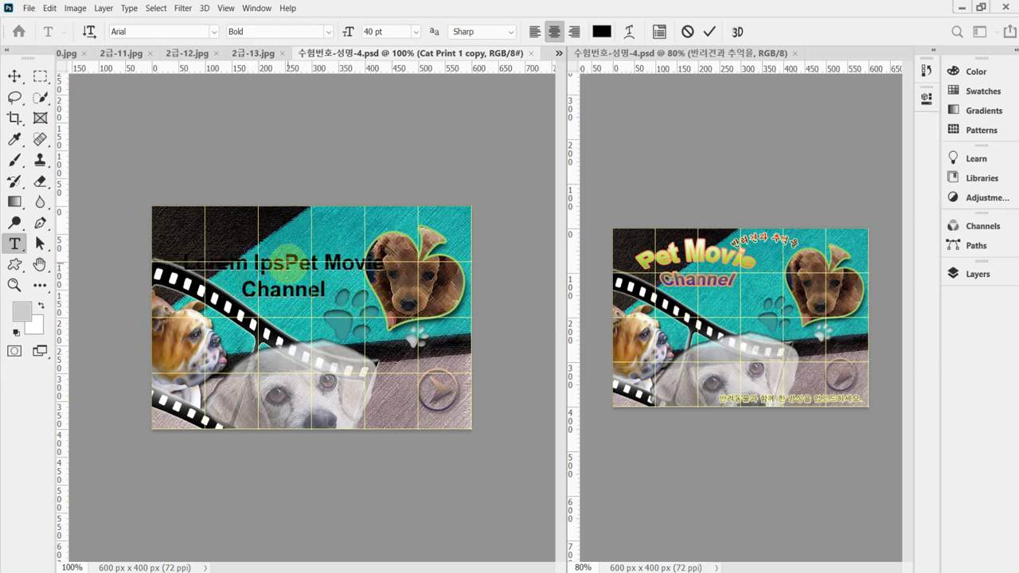
pyautogui.moveTo(285, 263); pyautogui.dragTo(90, 264)
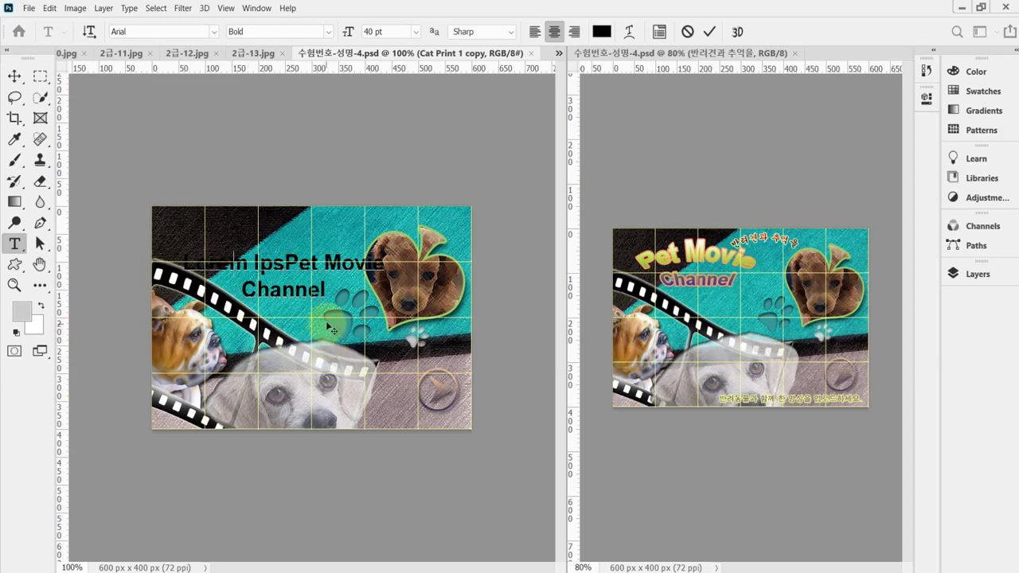
pyautogui.press('BackSpace')
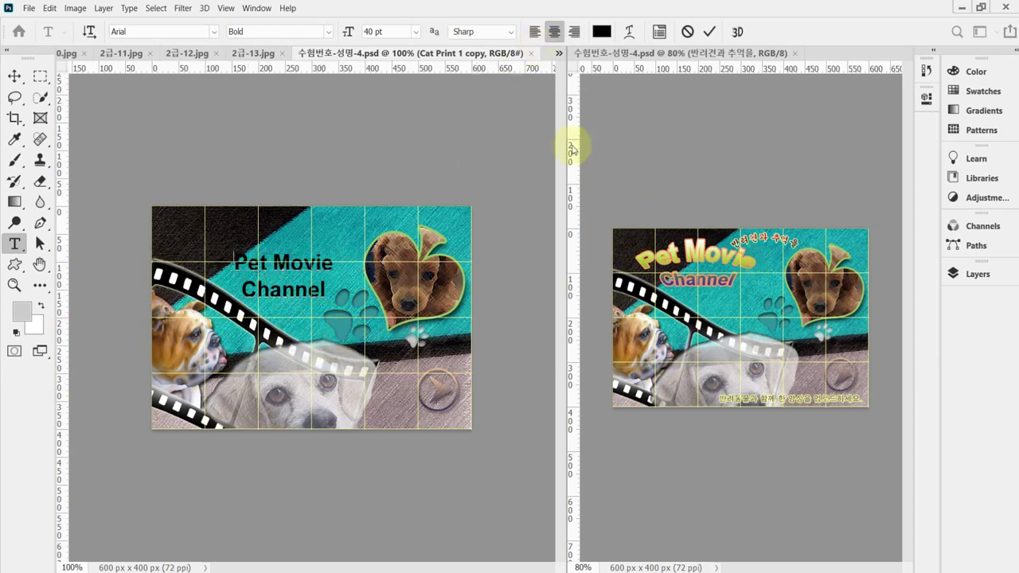
# - Warp the title text with the Shell Upper style at a 40% horizontal bend
pyautogui.click(630, 36)
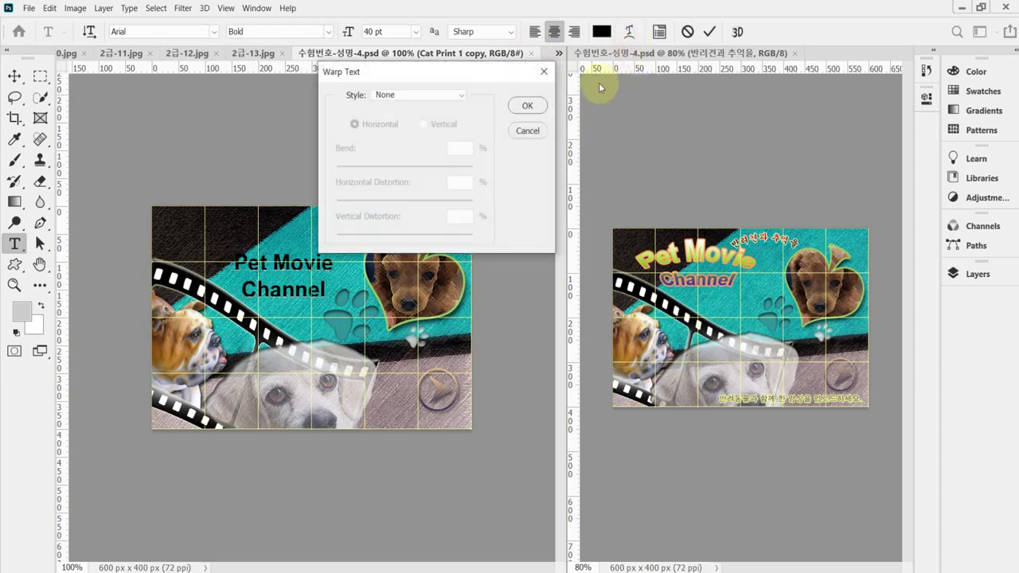
pyautogui.moveTo(467, 84); pyautogui.dragTo(549, 62)
pyautogui.click(540, 77)
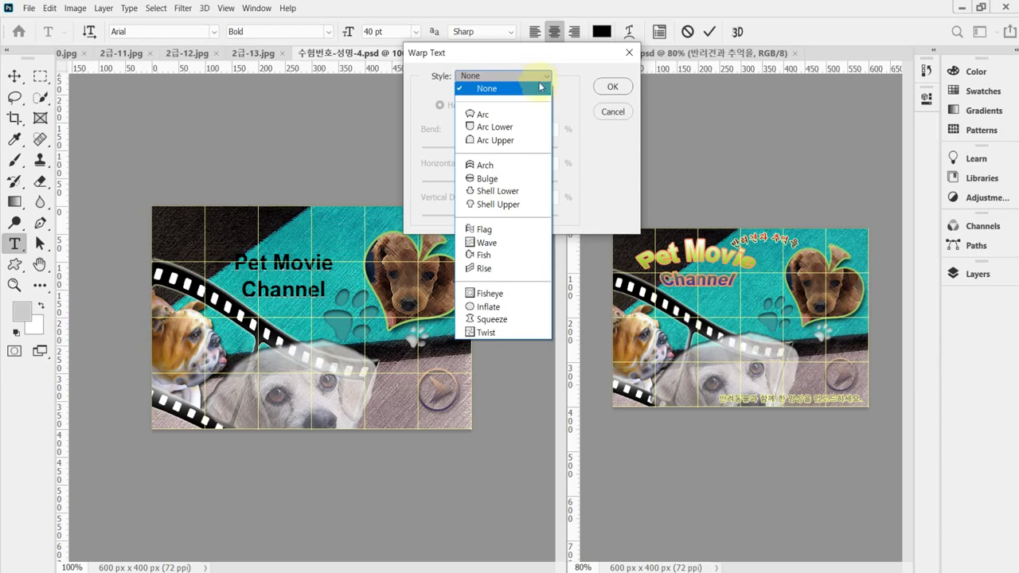
pyautogui.click(524, 208)
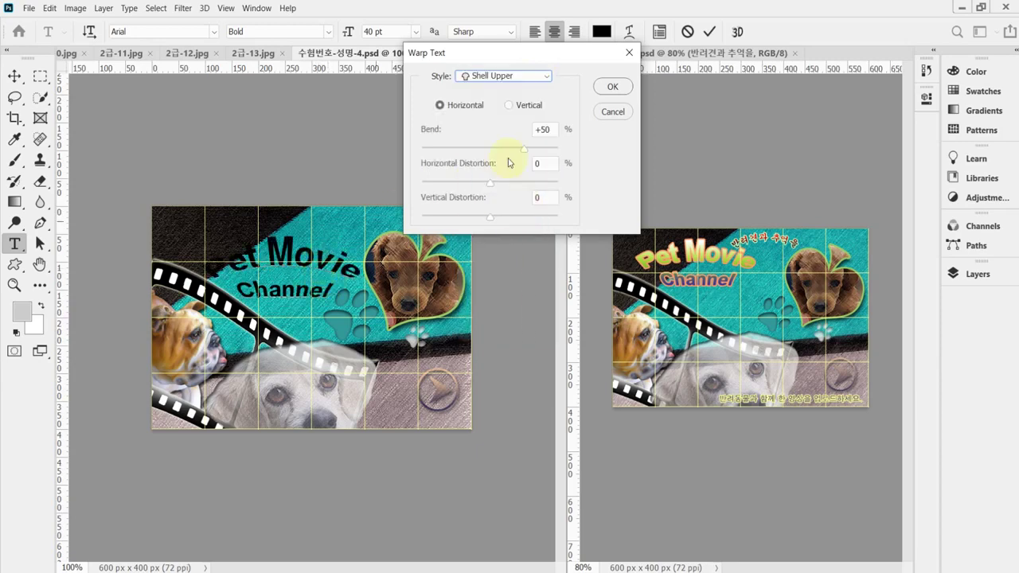
pyautogui.click(544, 130)
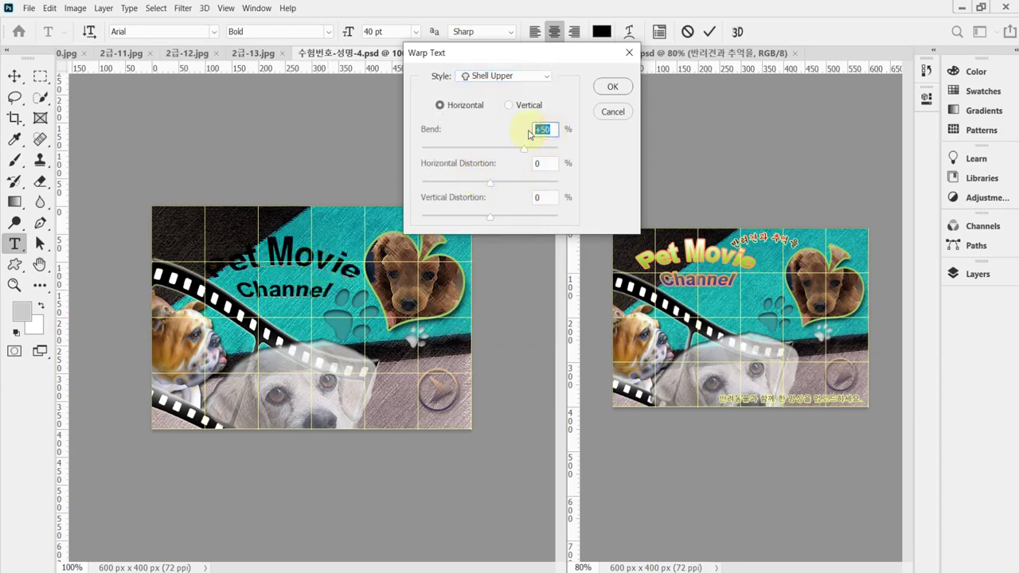
pyautogui.write('40')
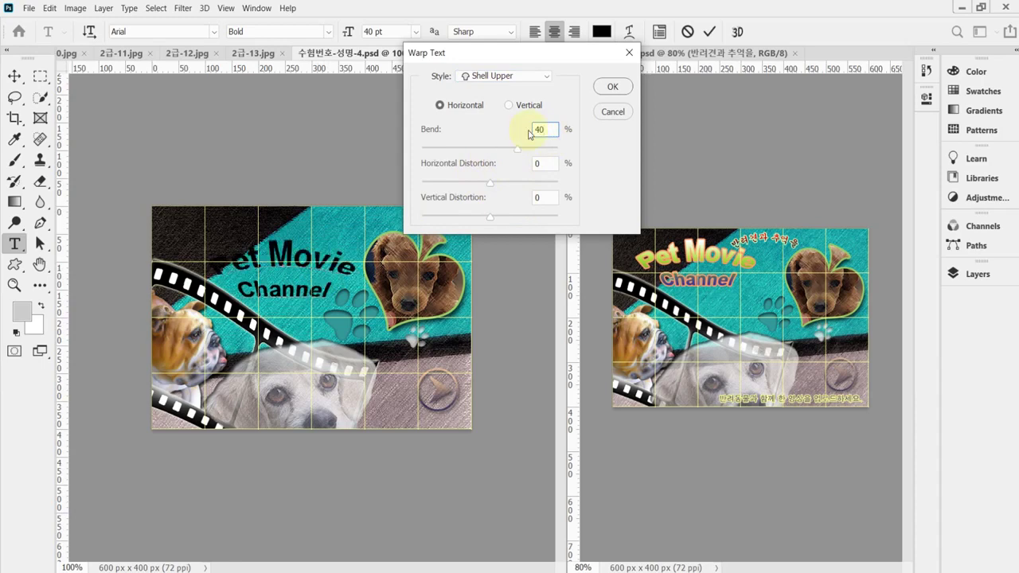
pyautogui.press('Return')
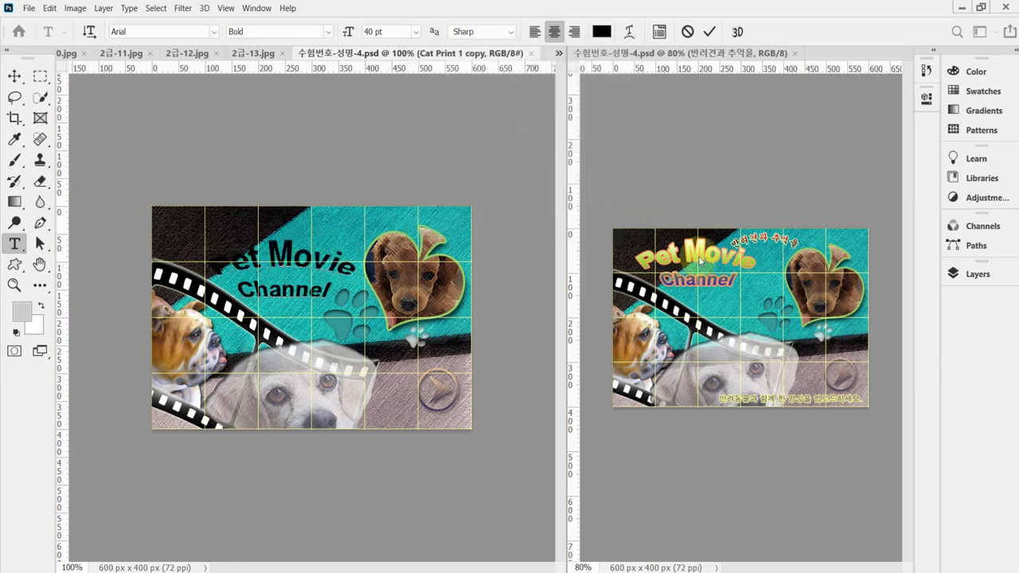
# - Add a 3 px outside Stroke in color #f96 to the Pet Movie Channel text layer
pyautogui.click(978, 274)
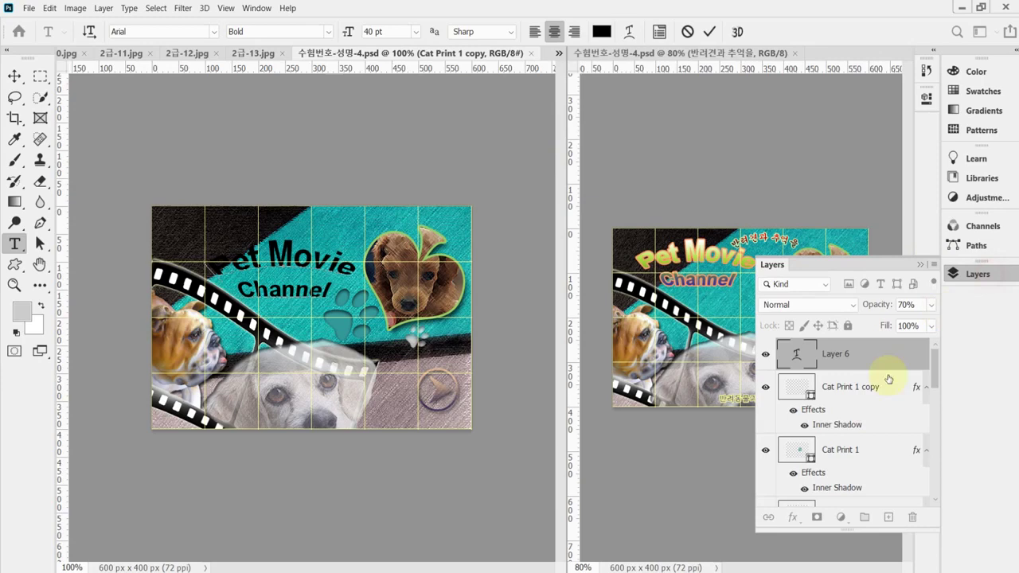
pyautogui.click(795, 518)
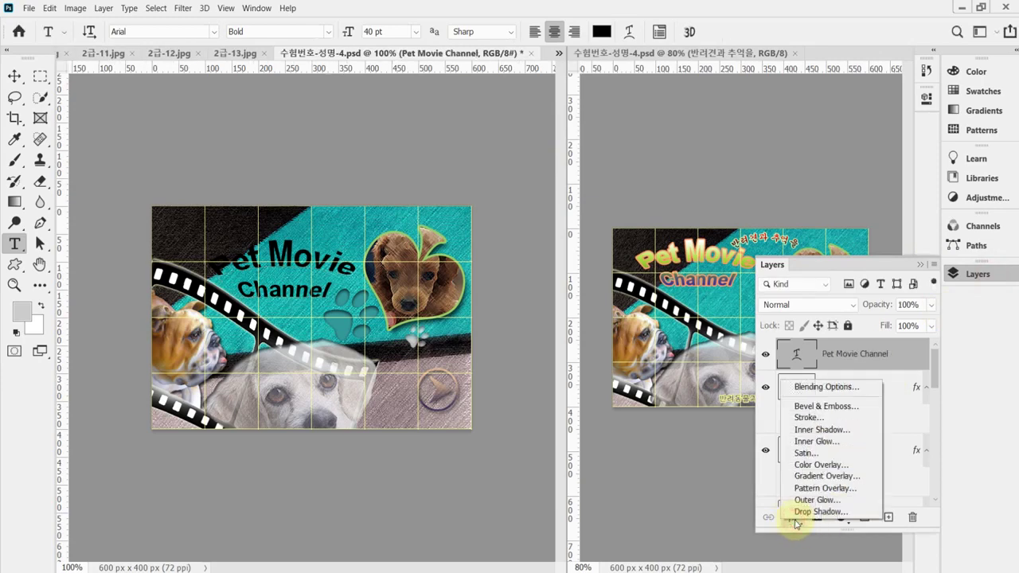
pyautogui.click(816, 418)
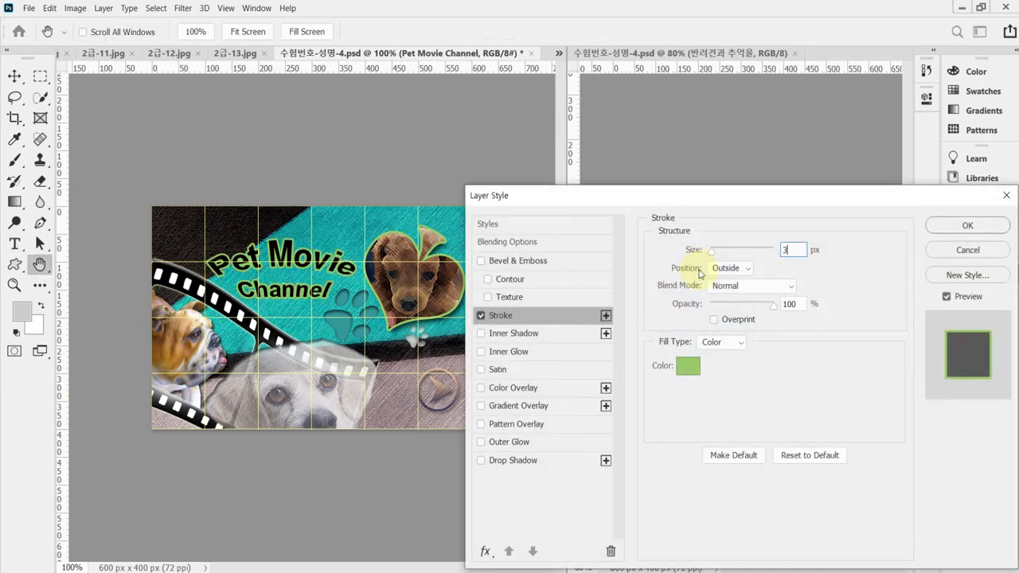
pyautogui.click(687, 366)
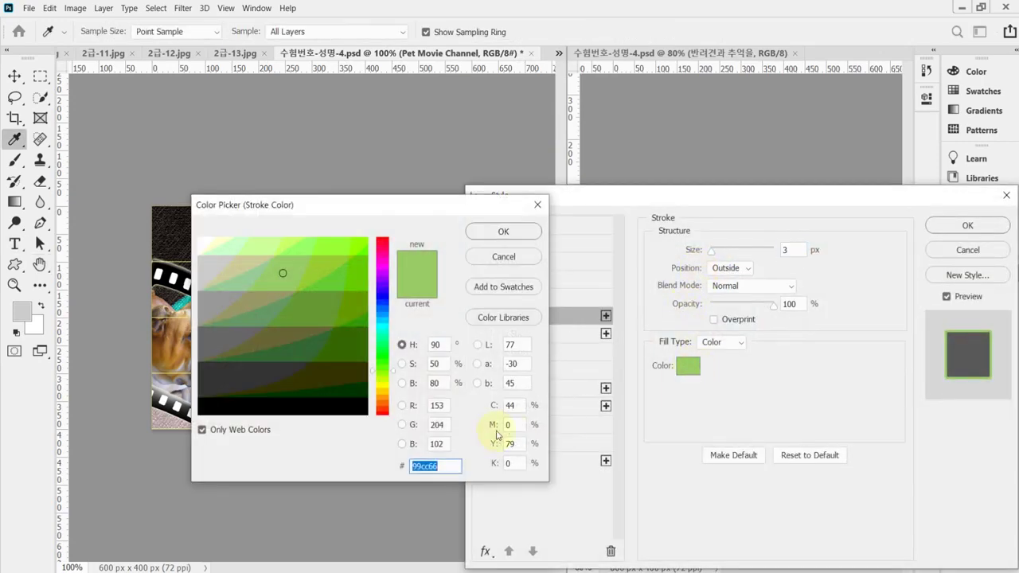
pyautogui.write('f')
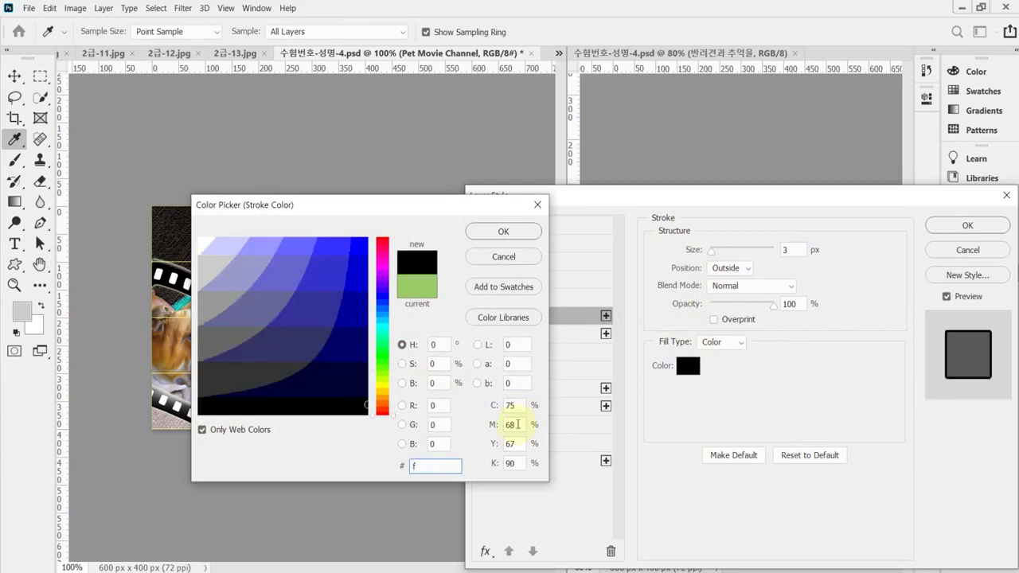
pyautogui.write('06')
pyautogui.press('BackSpace')
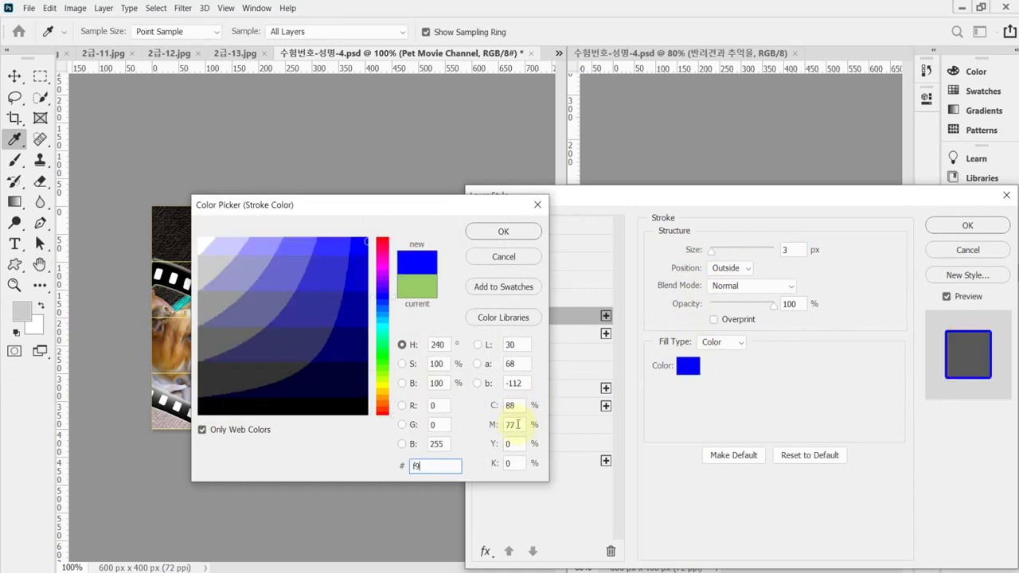
pyautogui.write('6')
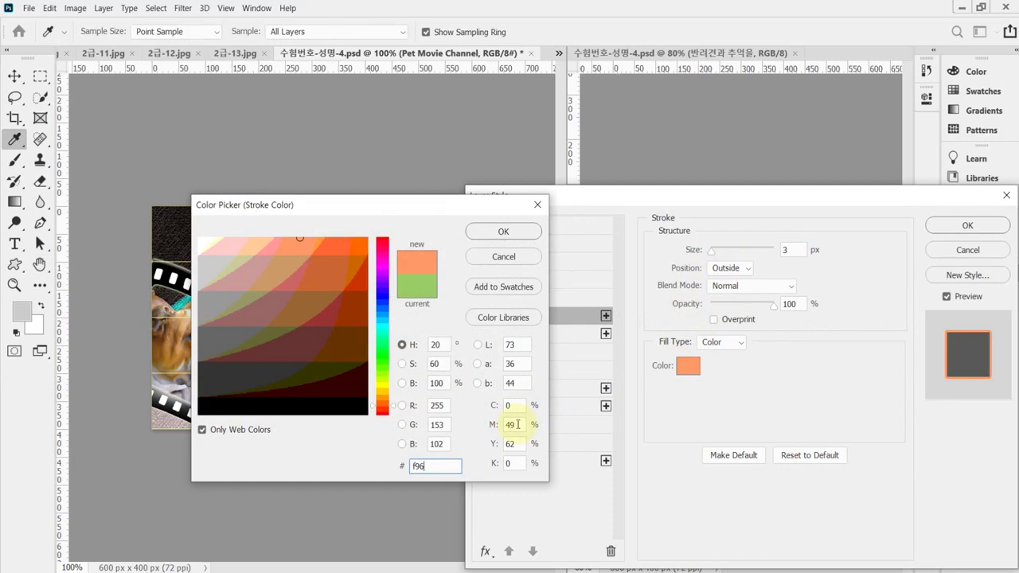
pyautogui.press('Return')
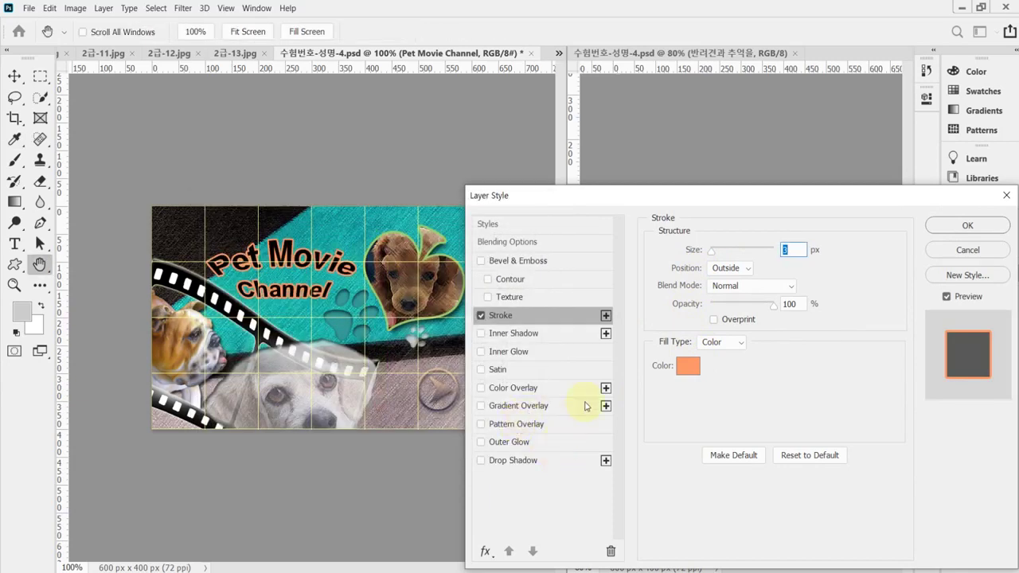
# - Enable Gradient Overlay for the title text and check its required gradient colors in the PDF exam instructions
pyautogui.click(539, 407)
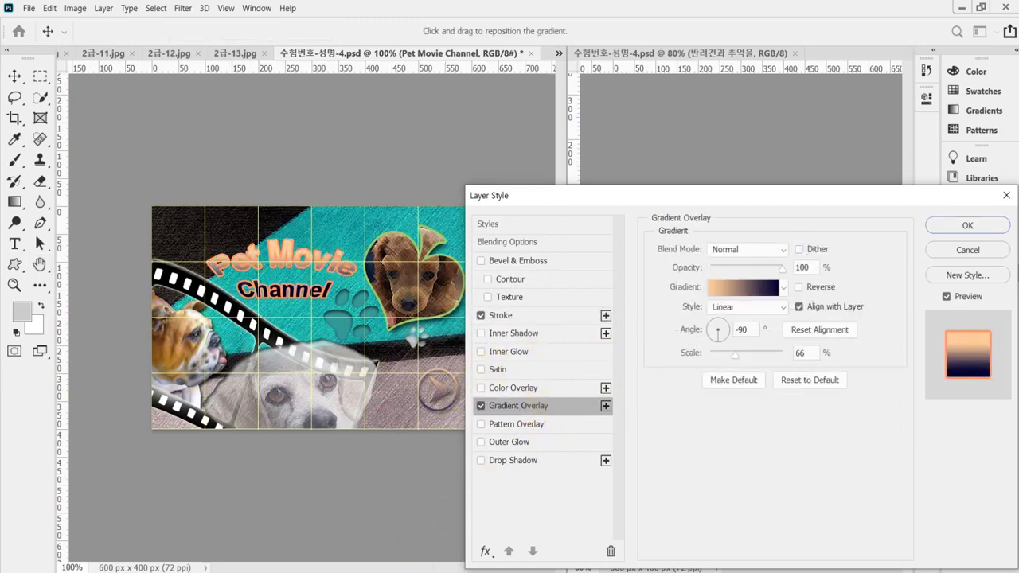
pyautogui.hotkey('alt', 'Tab')
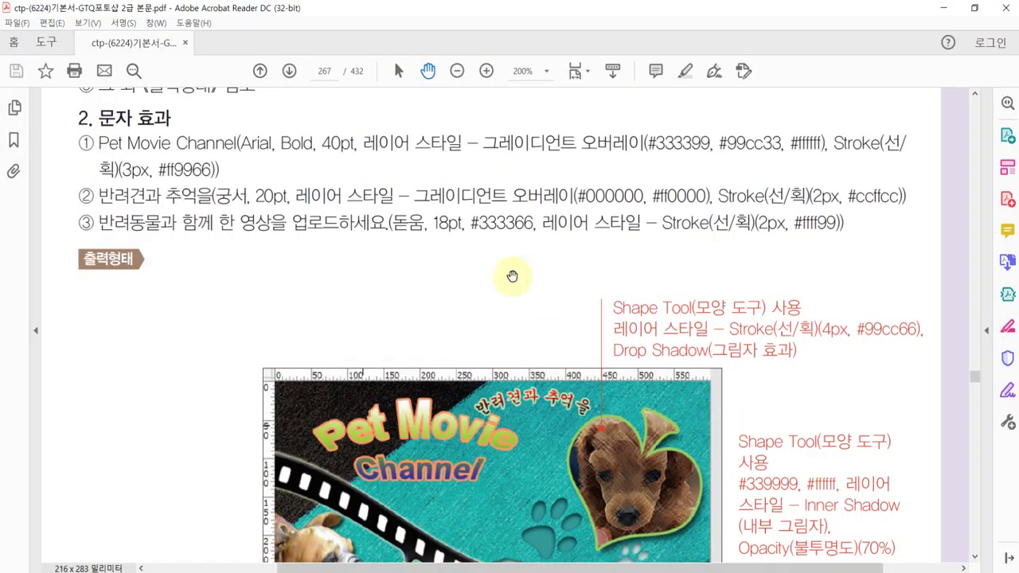
pyautogui.moveTo(476, 177); pyautogui.dragTo(444, 195)
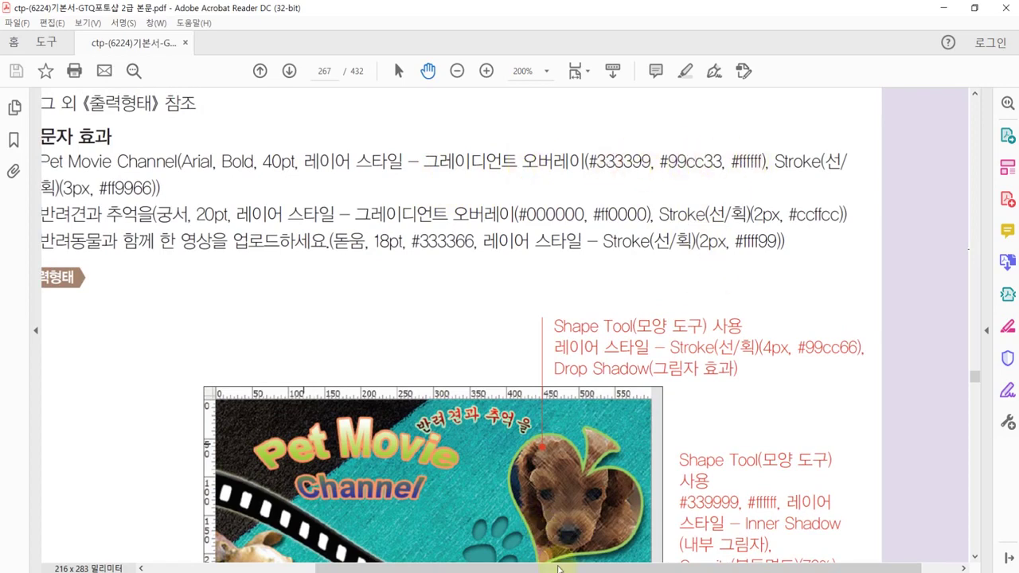
pyautogui.hotkey('alt', 'Tab')
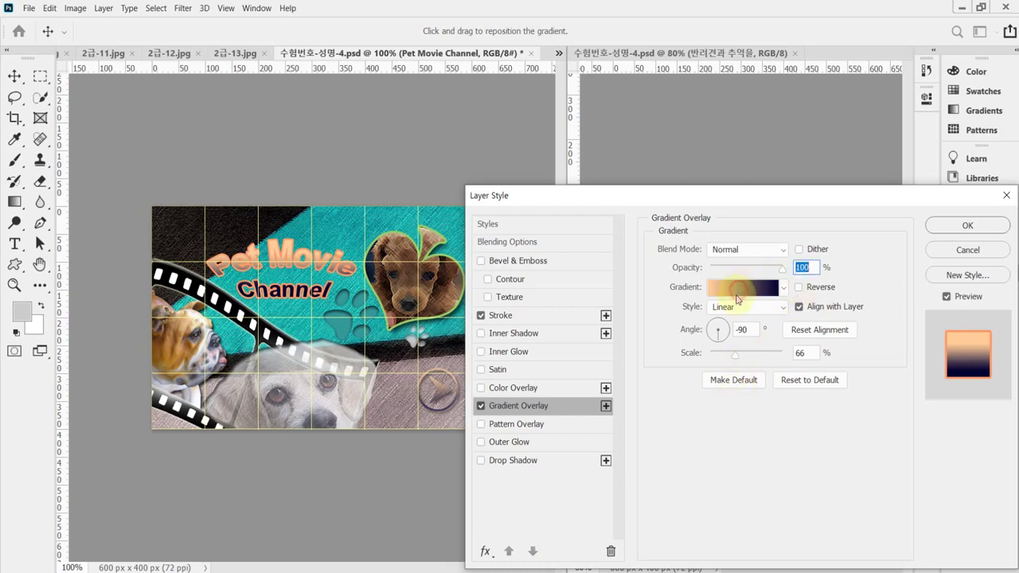
# - Set the gradient's first color stop to #333366 and add another color stop at 47%
pyautogui.click(740, 289)
pyautogui.click(483, 403)
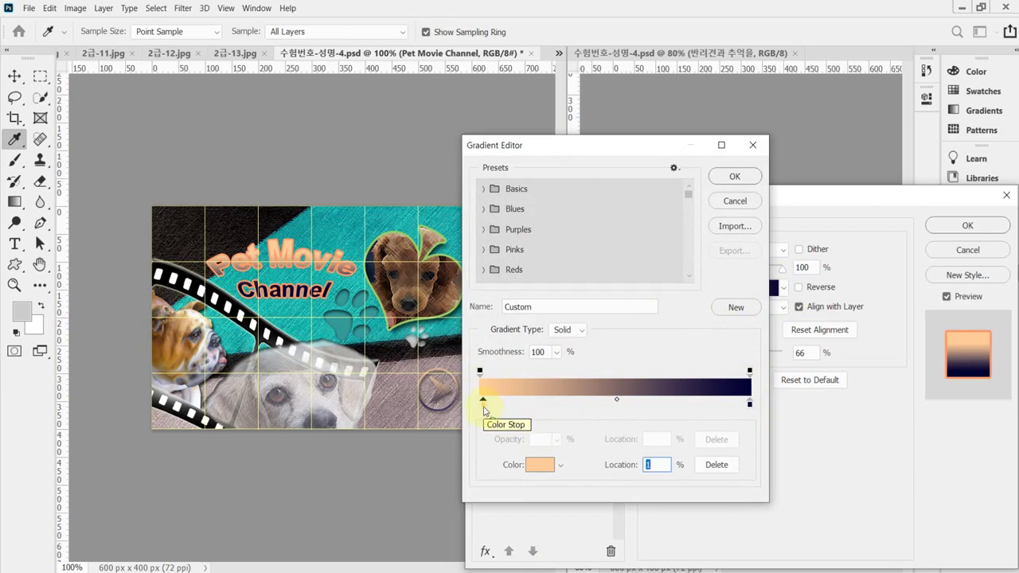
pyautogui.doubleClick(483, 406)
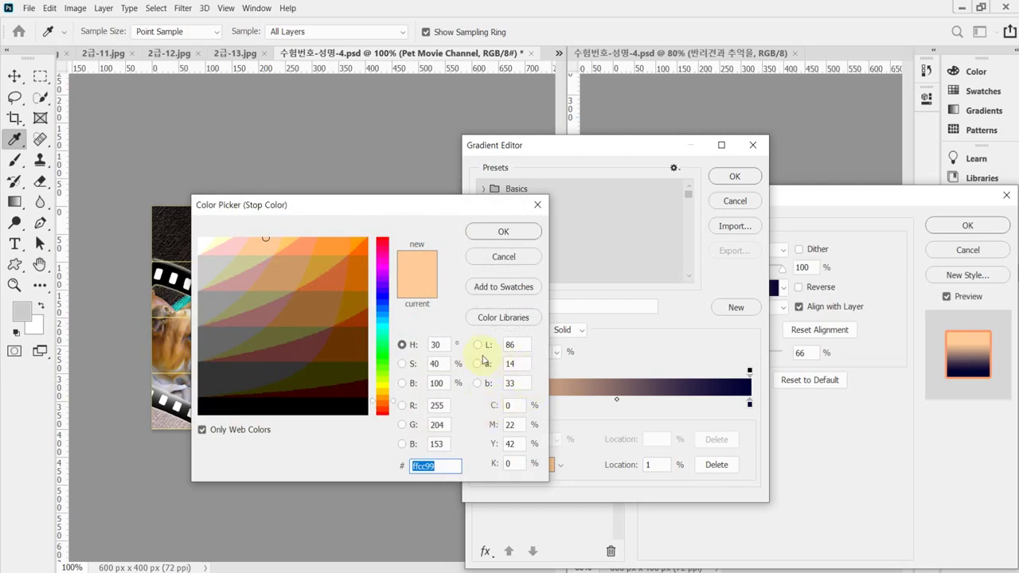
pyautogui.write('33')
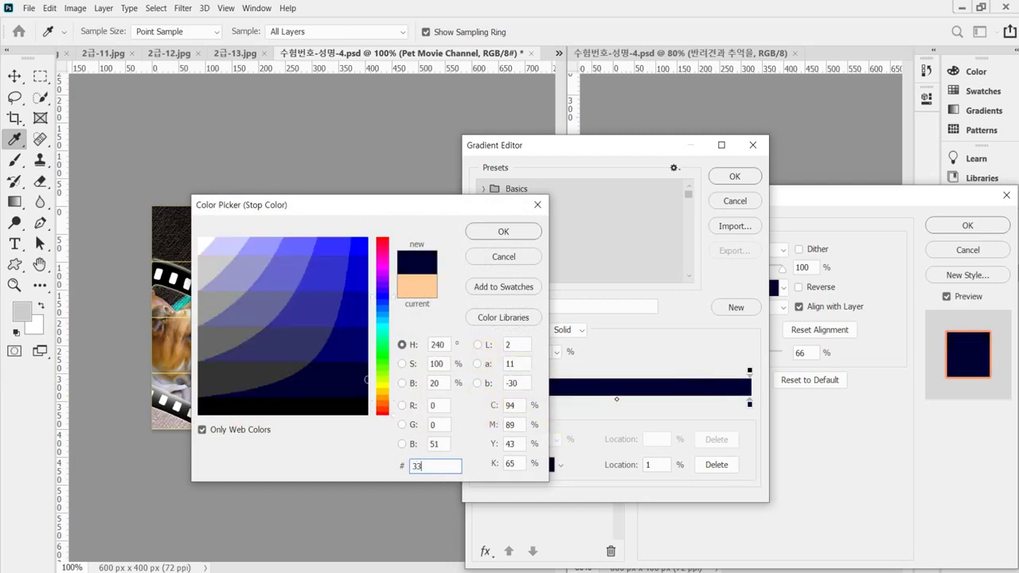
pyautogui.write('3366')
pyautogui.press('Return')
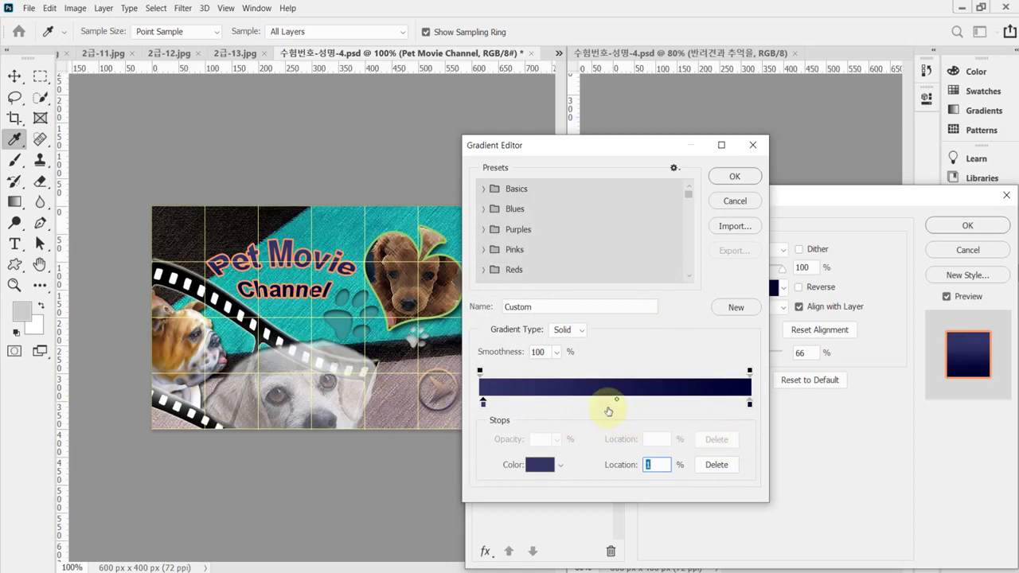
pyautogui.click(607, 406)
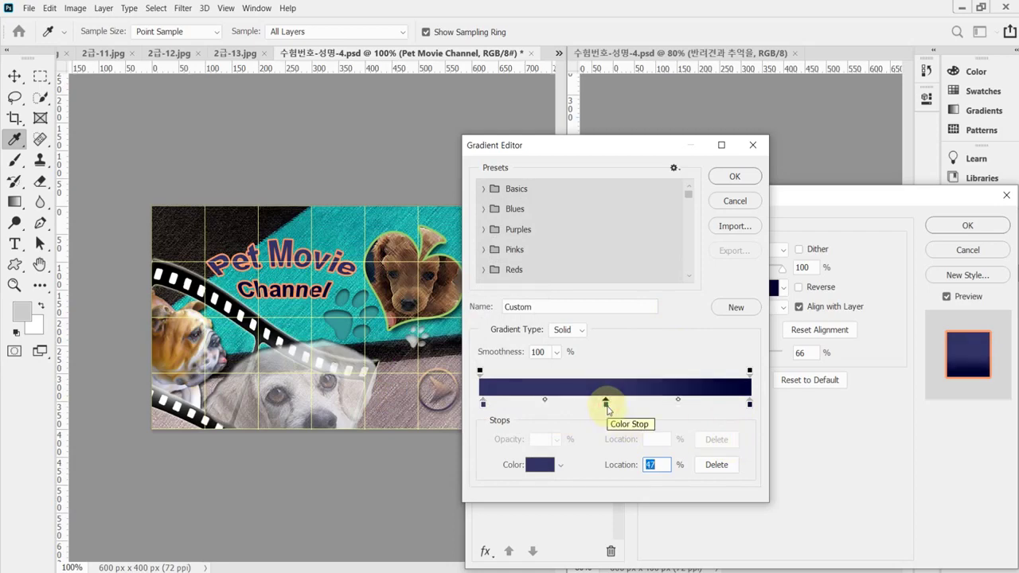
pyautogui.click(648, 406)
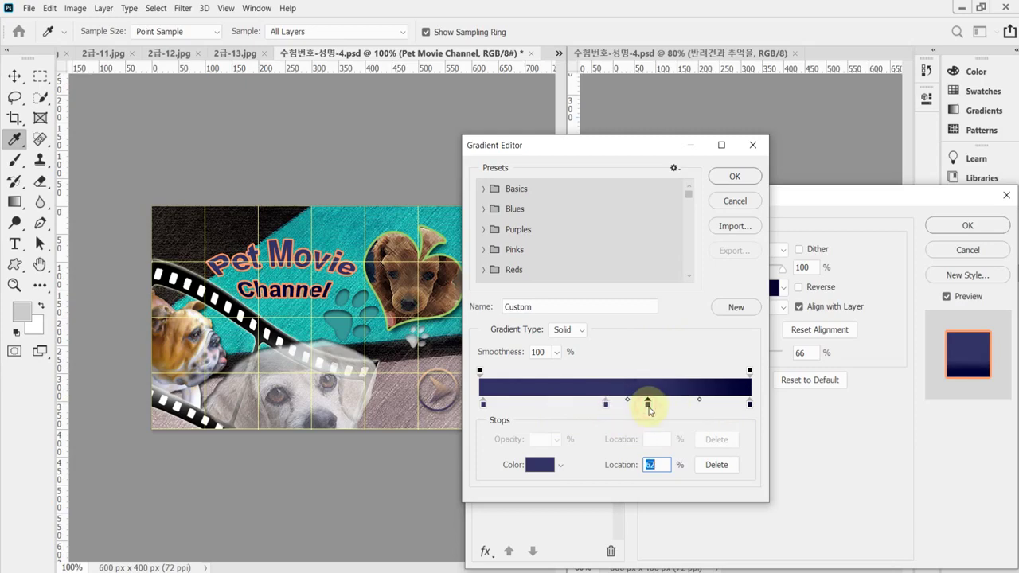
pyautogui.click(679, 404)
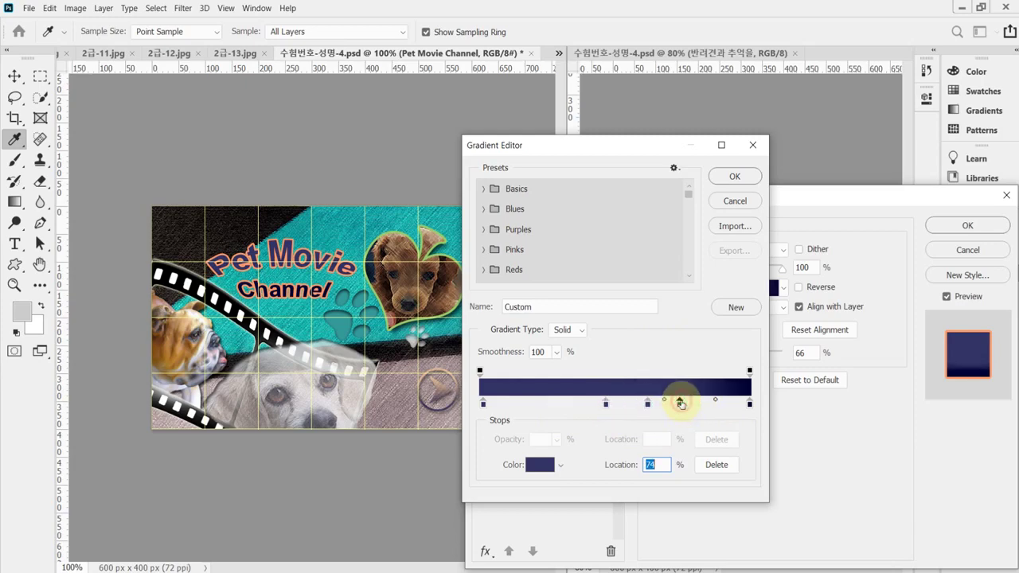
pyautogui.click(566, 404)
pyautogui.moveTo(565, 404); pyautogui.dragTo(572, 435)
pyautogui.moveTo(648, 405); pyautogui.dragTo(648, 432)
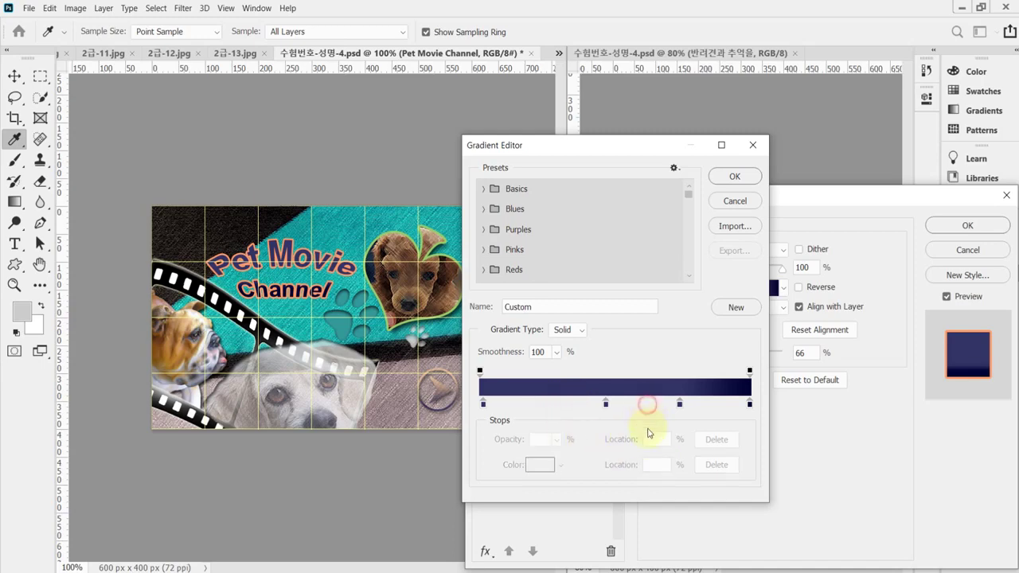
pyautogui.click(680, 405)
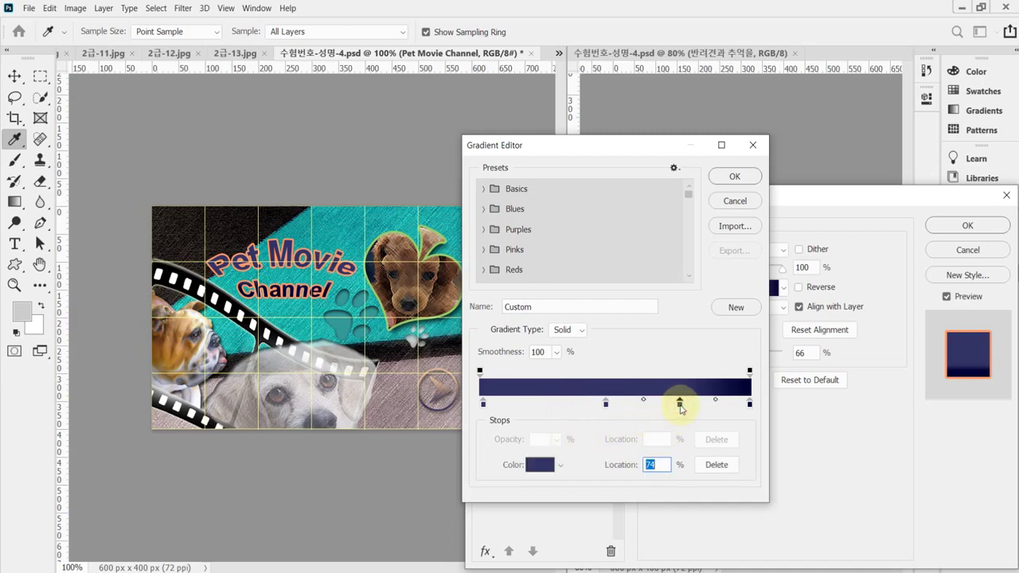
pyautogui.click(717, 465)
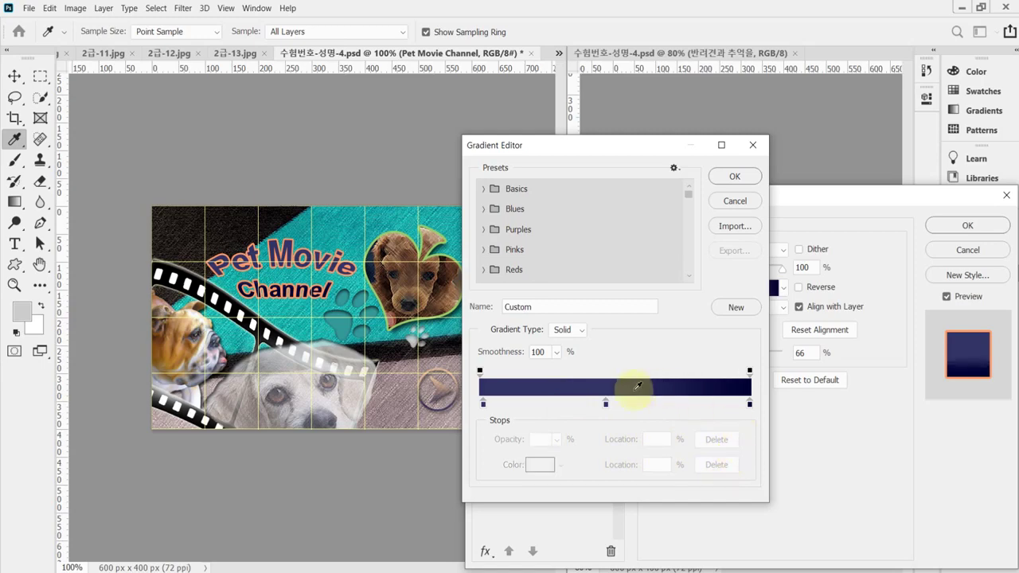
# - Move the gradient's middle color stop to 51% and set its color to #9c3
pyautogui.moveTo(606, 405); pyautogui.dragTo(616, 406)
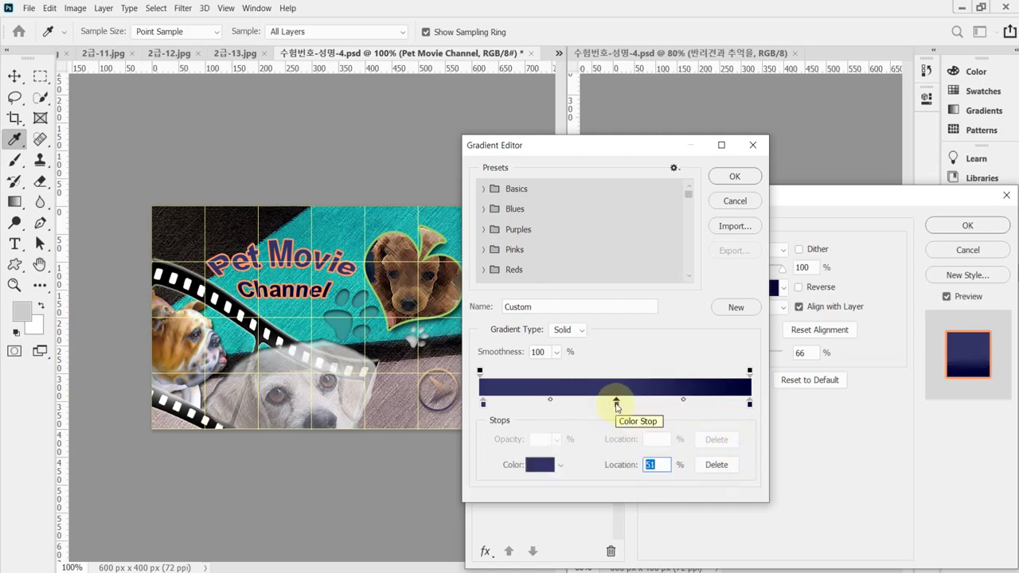
pyautogui.doubleClick(616, 404)
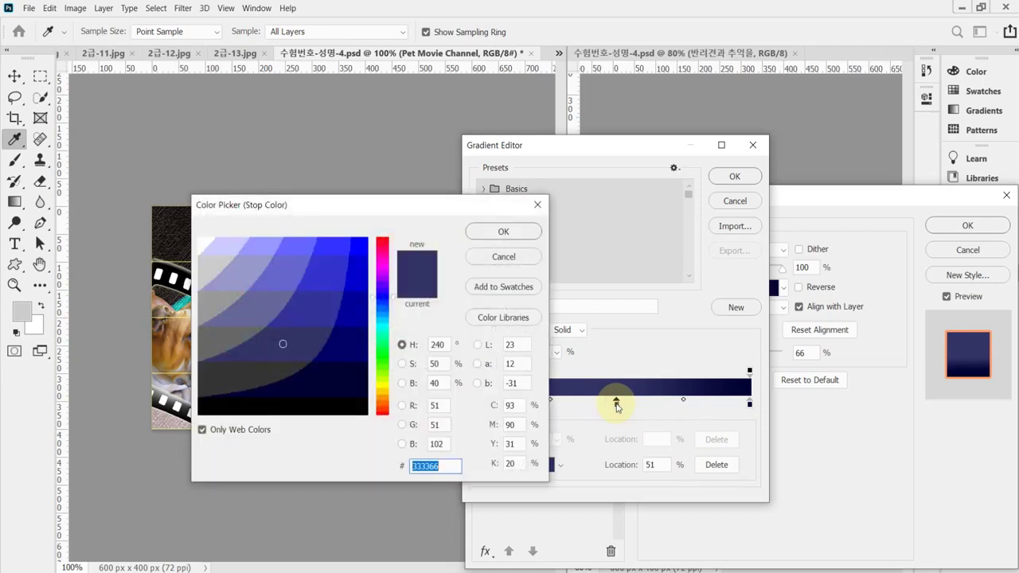
pyautogui.write('9c3')
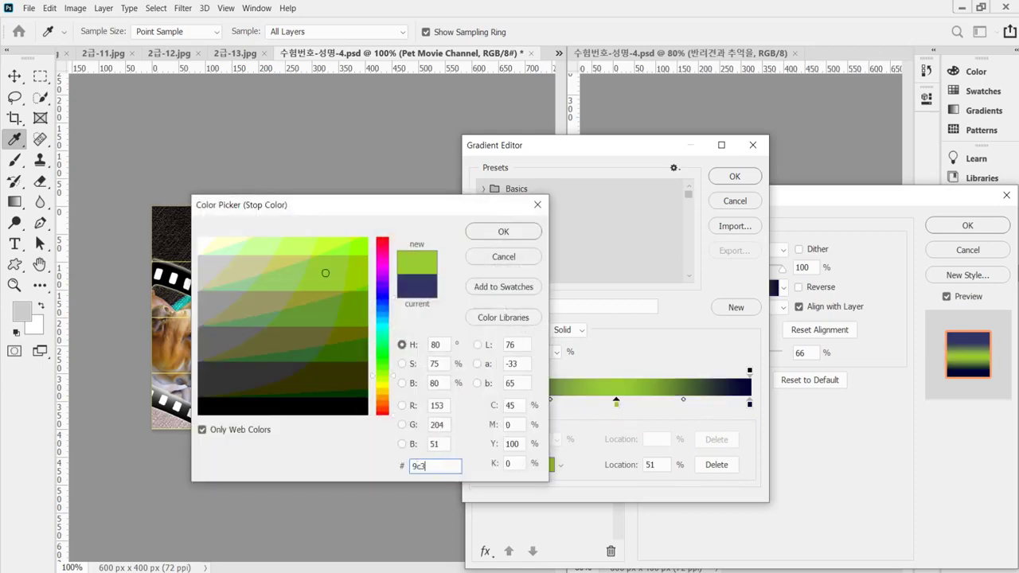
pyautogui.press('Return')
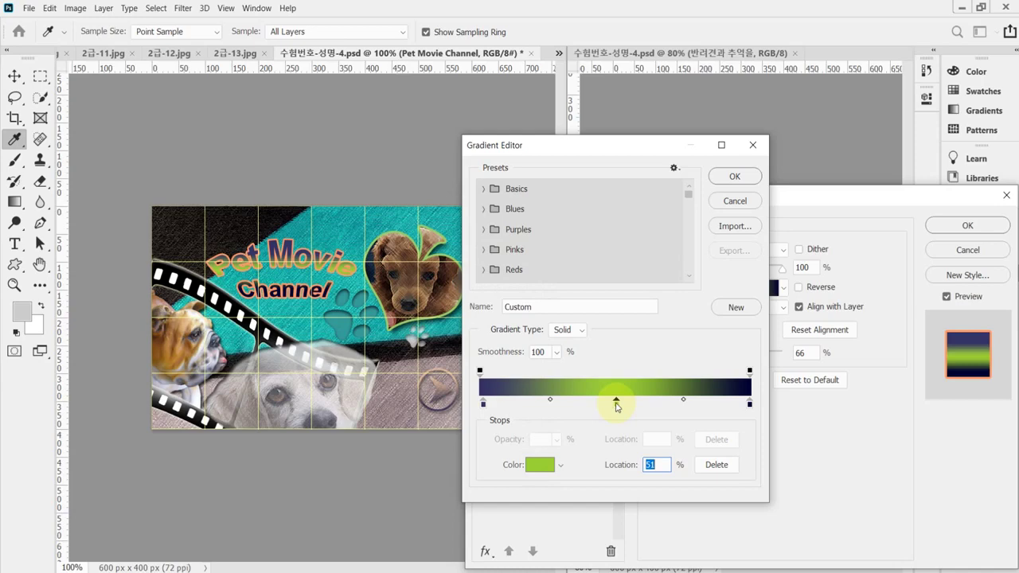
# - Set the gradient's end color stop to #ffffff and accept the edited gradient
pyautogui.click(749, 405)
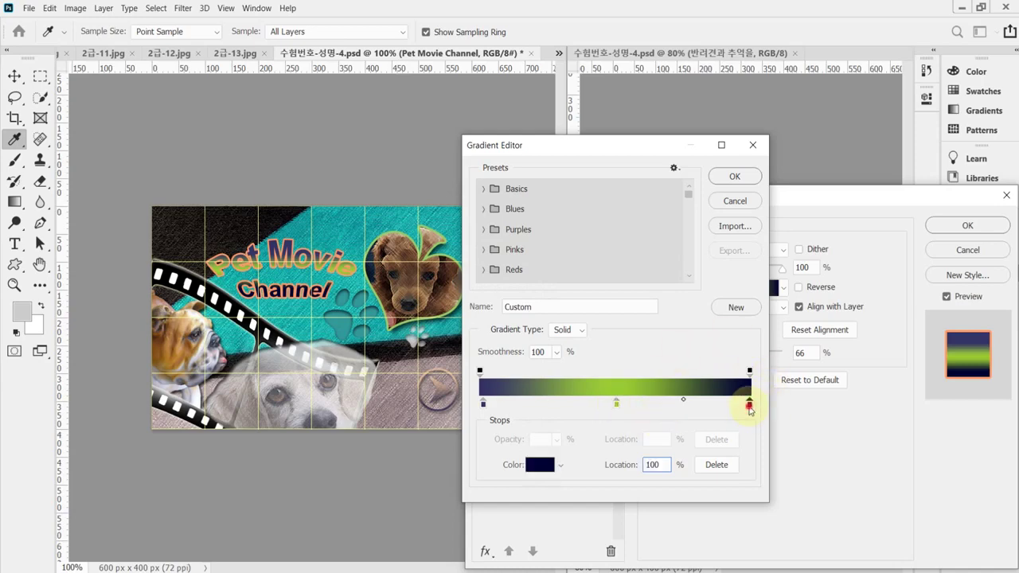
pyautogui.doubleClick(749, 406)
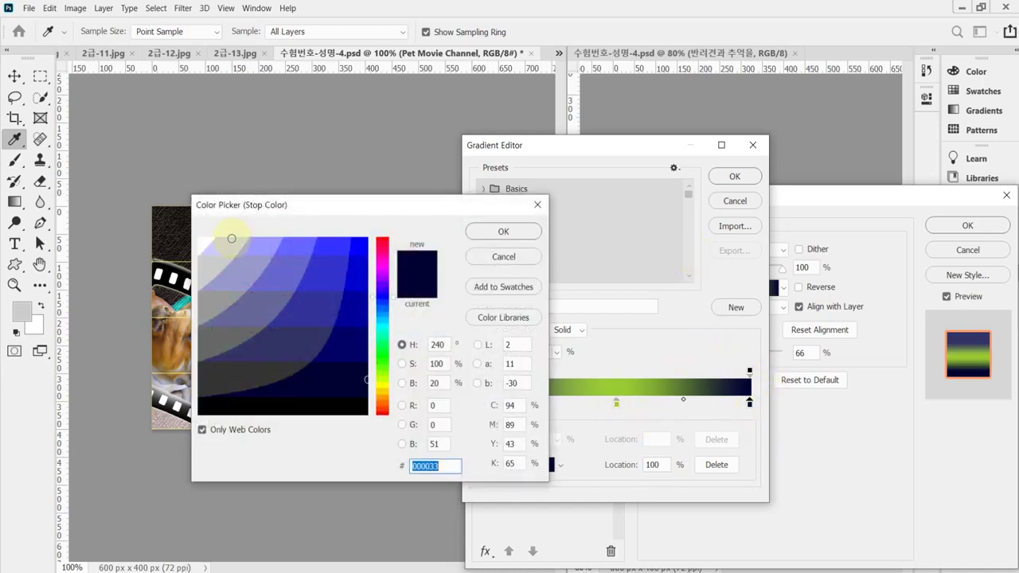
pyautogui.click(204, 238)
pyautogui.click(503, 231)
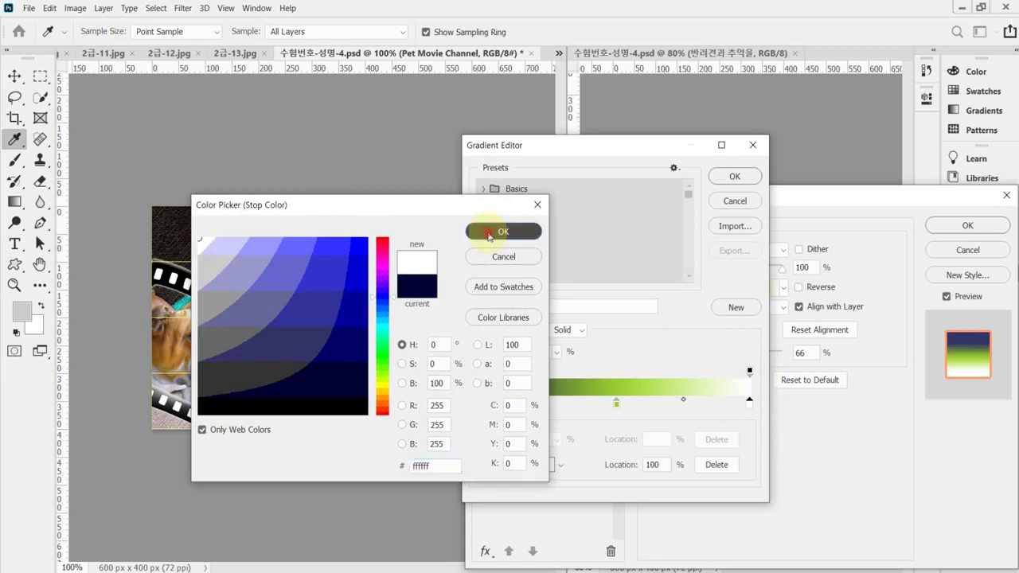
pyautogui.click(735, 176)
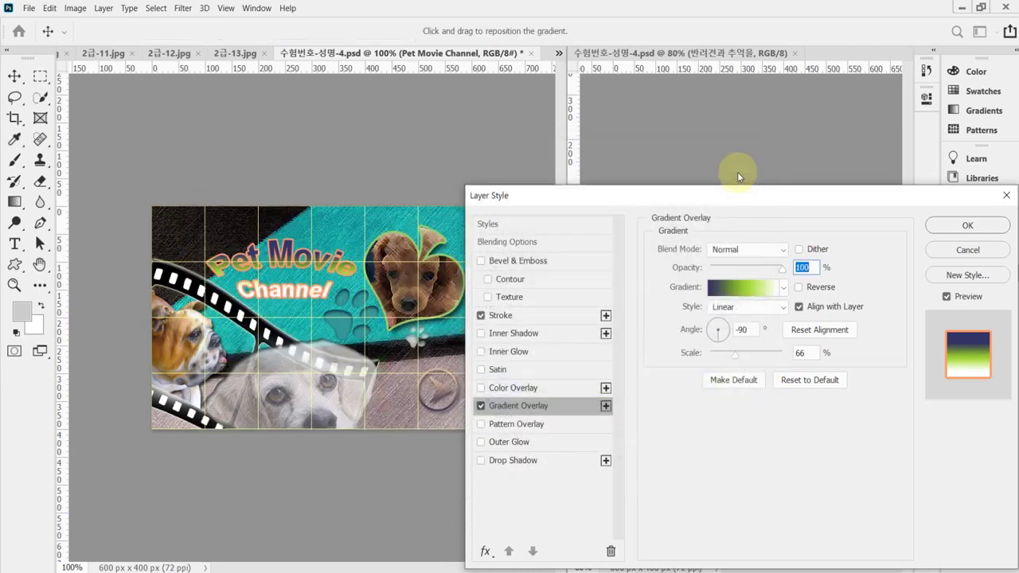
# - Set the Gradient Overlay angle to 90° and apply the layer style to the title
pyautogui.doubleClick(741, 330)
pyautogui.write('90')
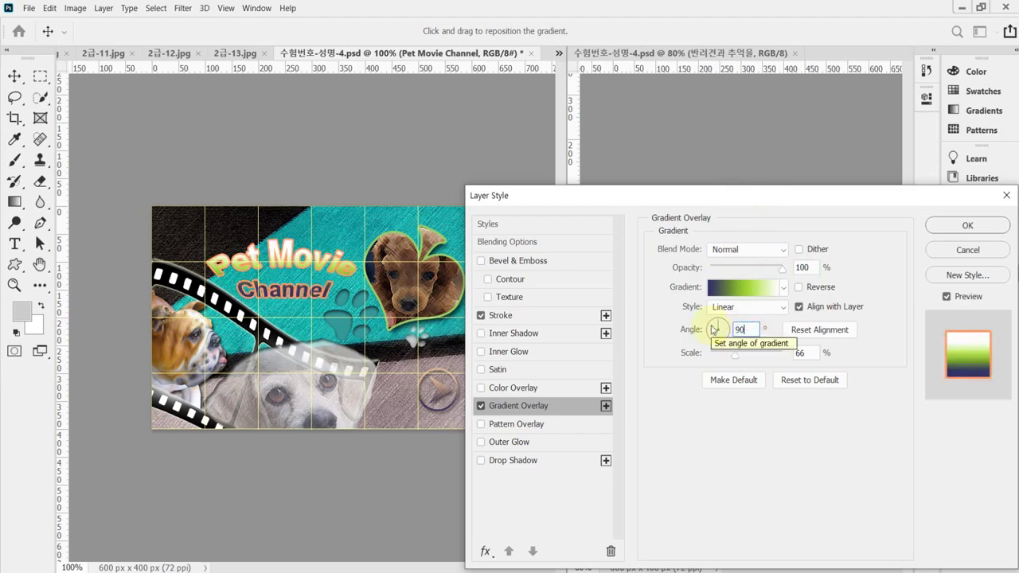
pyautogui.moveTo(700, 195); pyautogui.dragTo(601, 338)
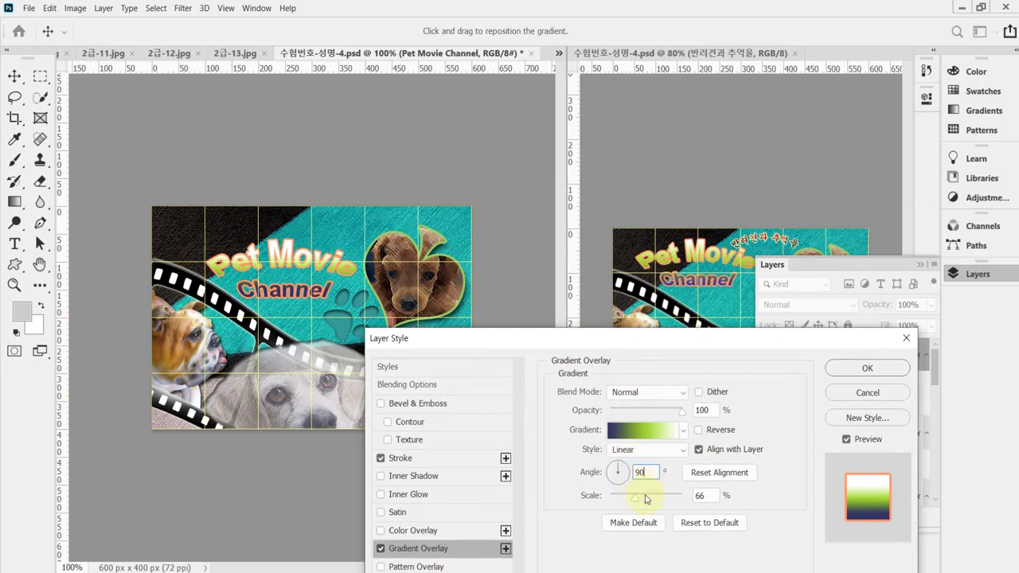
pyautogui.moveTo(613, 484); pyautogui.dragTo(626, 474)
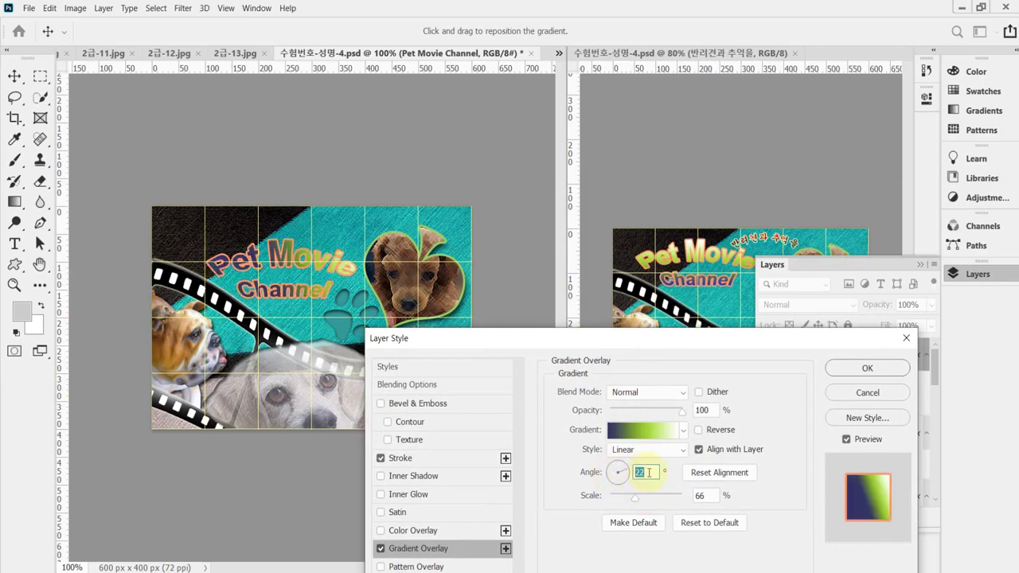
pyautogui.write('90')
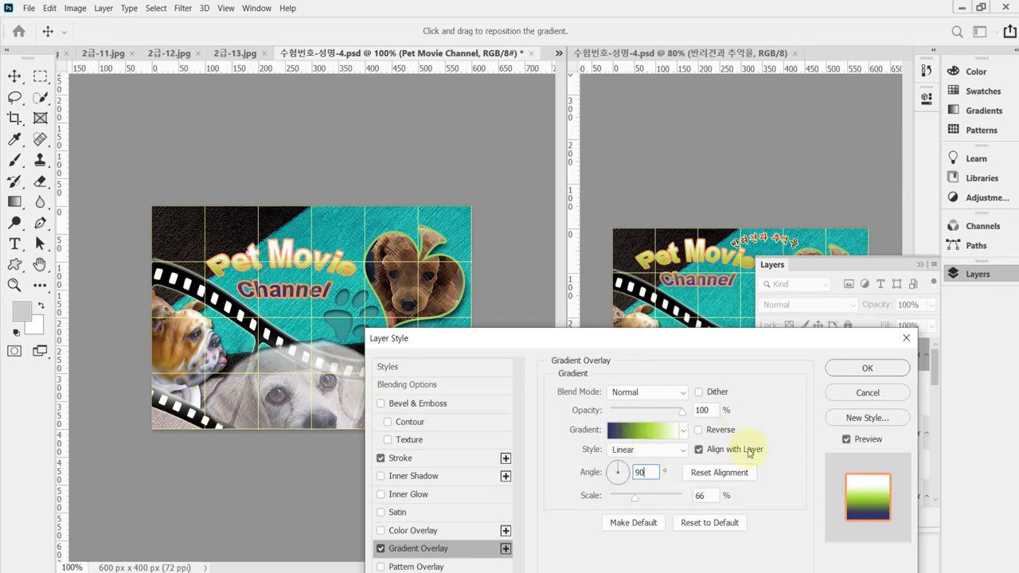
pyautogui.click(865, 373)
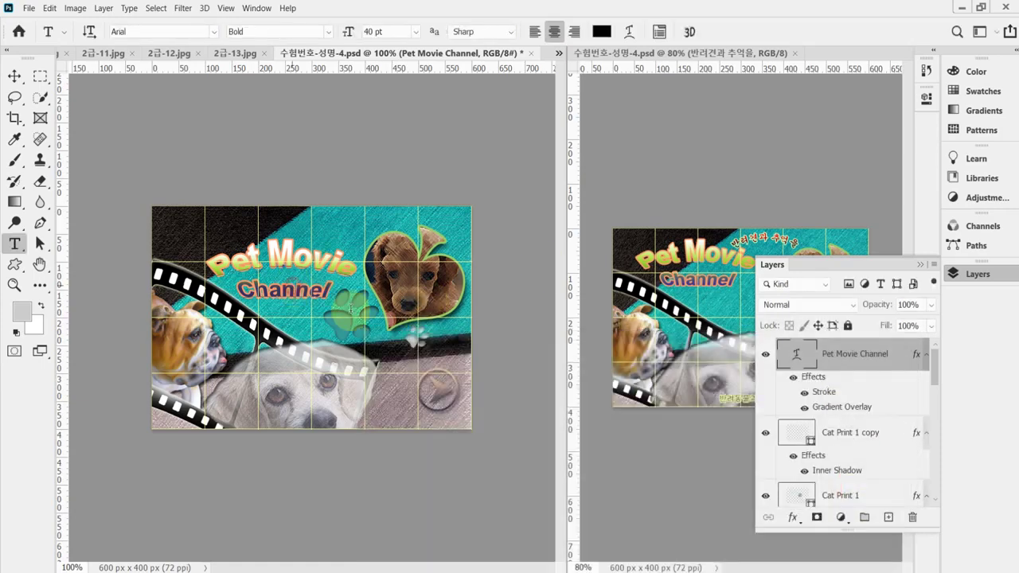
# - Move the Pet Movie Channel title up and to the left on the canvas, matching the reference composite
pyautogui.click(337, 326)
pyautogui.moveTo(338, 328); pyautogui.dragTo(329, 324)
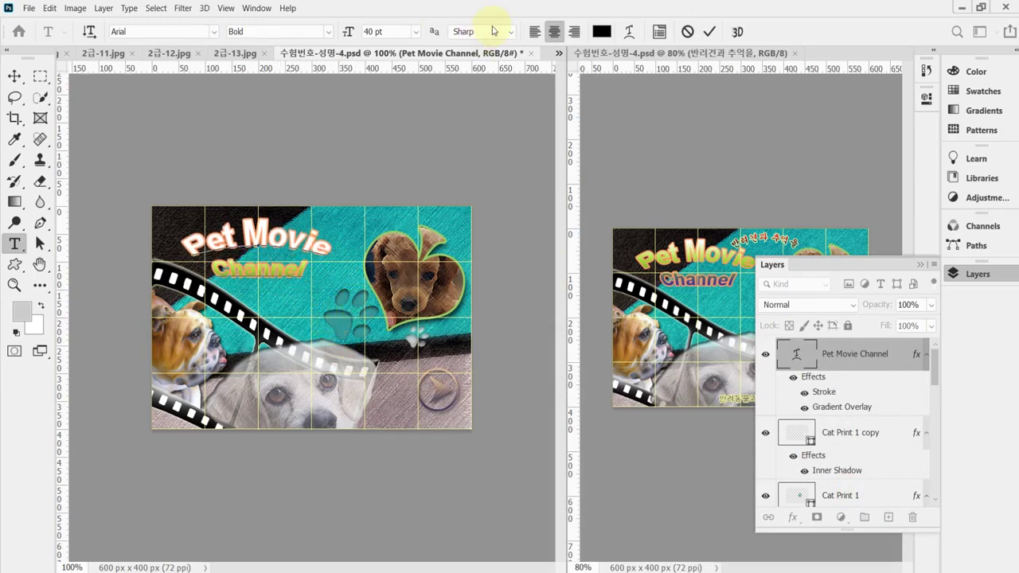
pyautogui.hotkey('ctrl', 'Return')
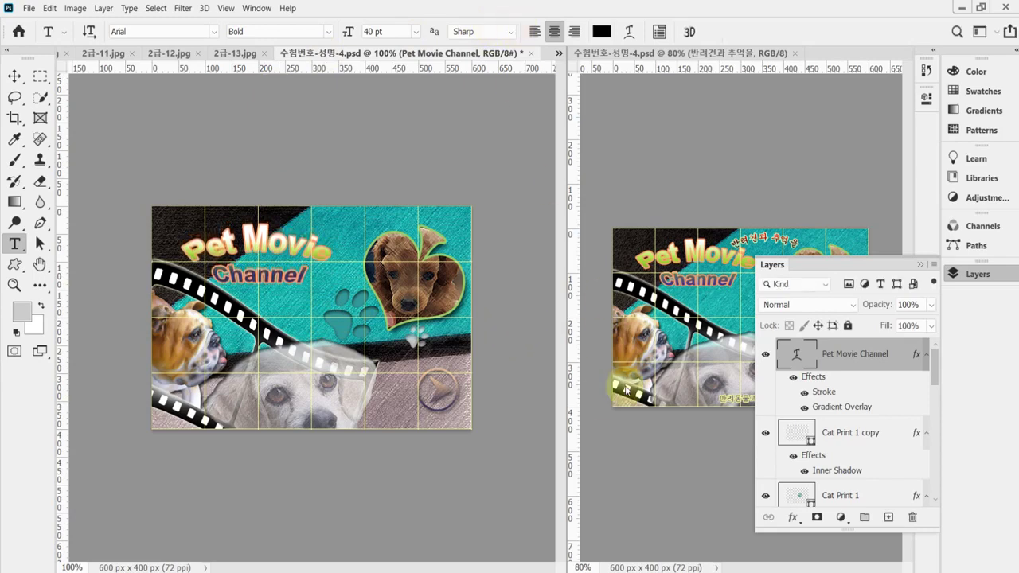
# - Copy the line "반려견과 추억을" from the Notepad text and return to Photoshop
pyautogui.hotkey('alt', 'Tab')
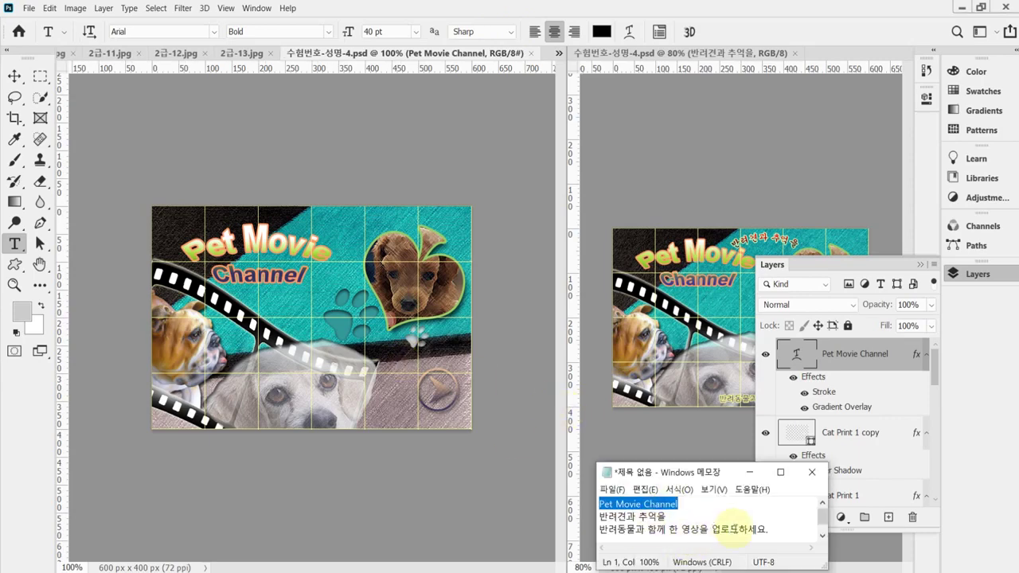
pyautogui.moveTo(695, 518); pyautogui.dragTo(590, 514)
pyautogui.hotkey('ctrl', 'c')
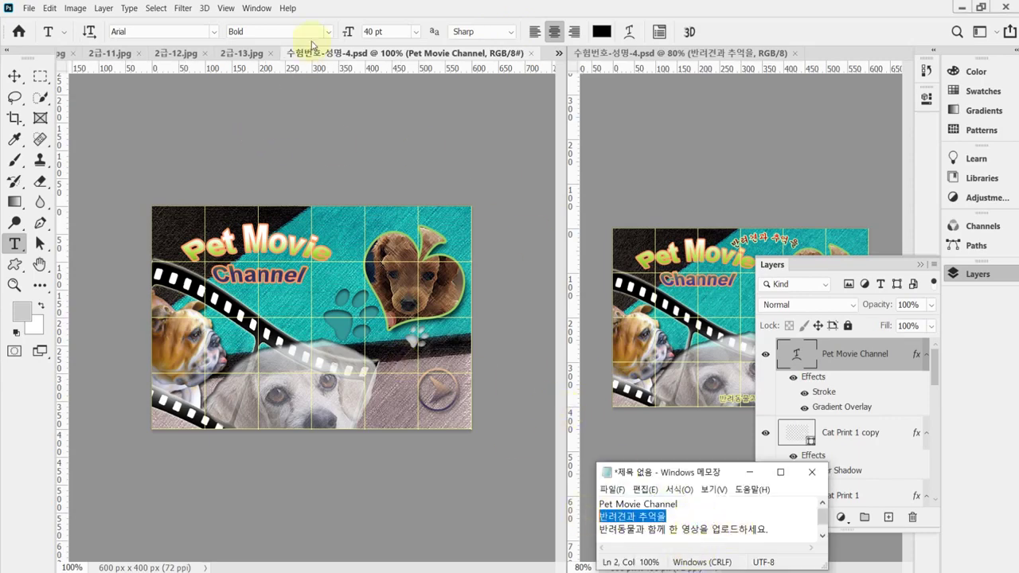
pyautogui.click(349, 9)
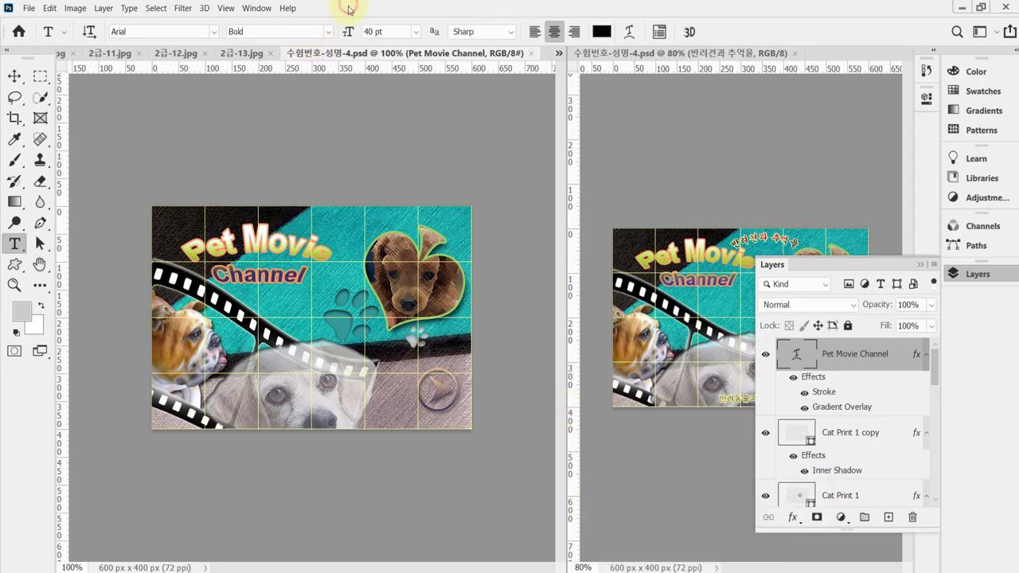
pyautogui.click(329, 234)
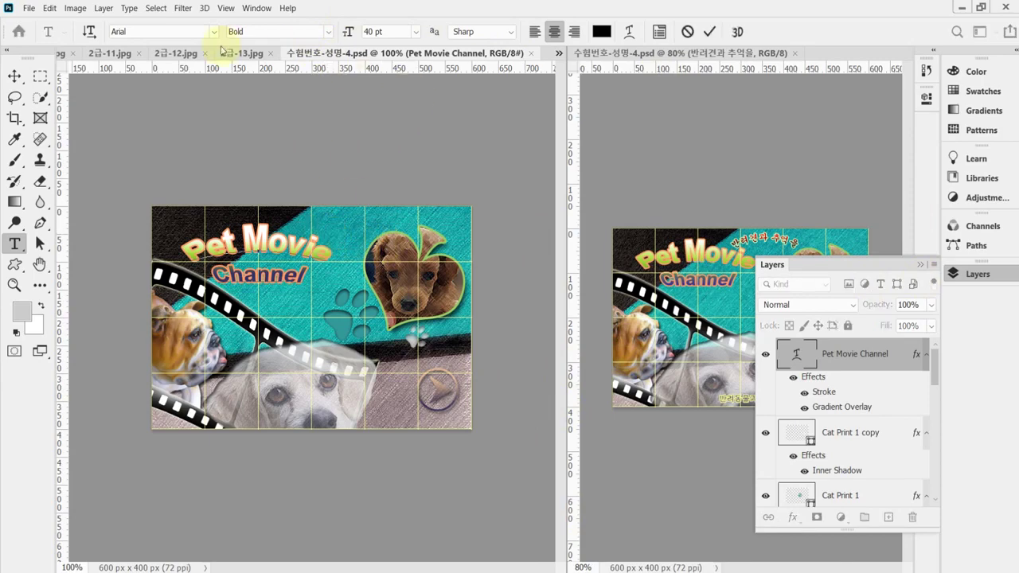
pyautogui.click(341, 224)
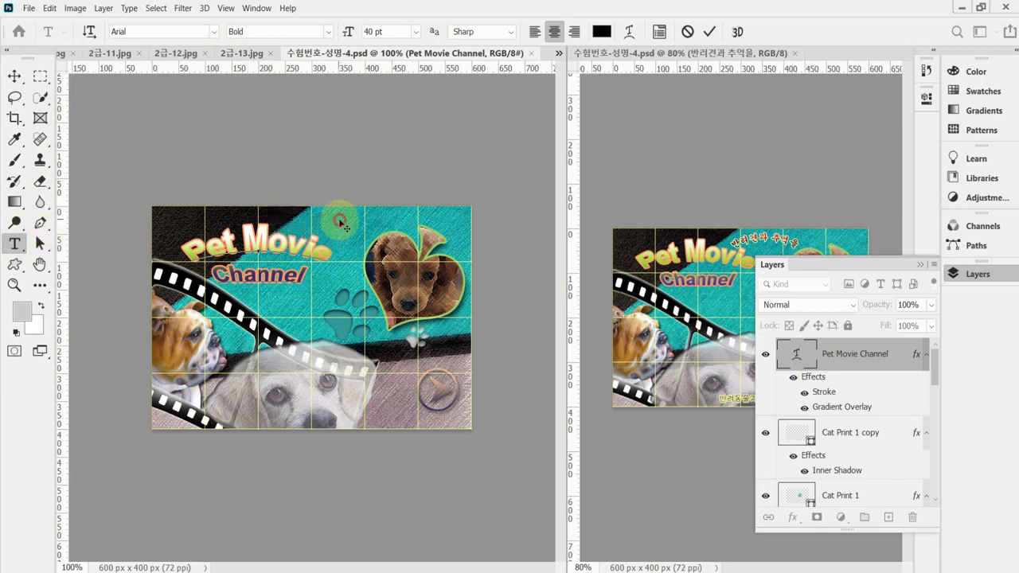
pyautogui.click(342, 227)
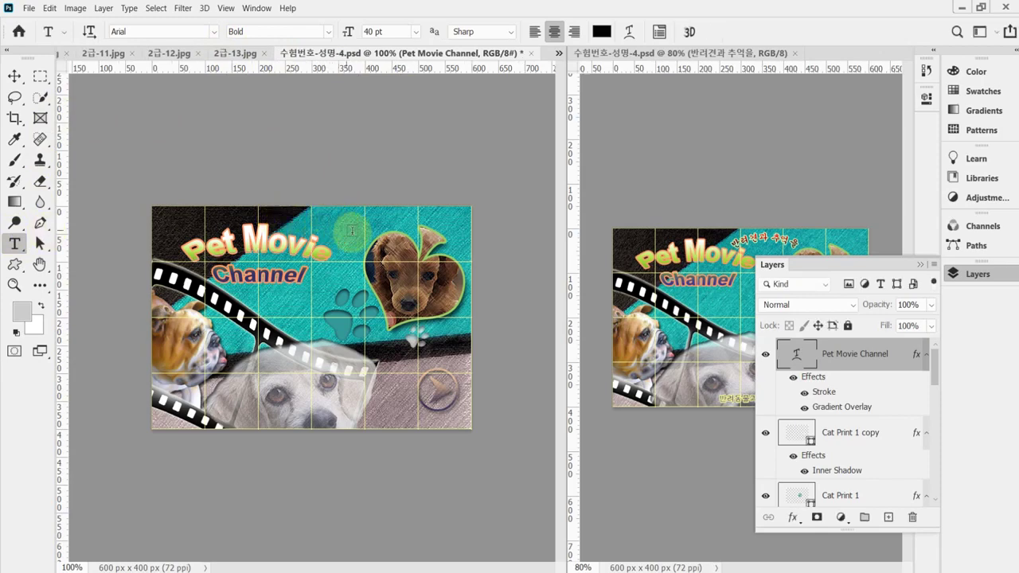
# - Start a new text layer between the title and the heart photo, set in 궁서 at 20 pt with Strong anti-aliasing
pyautogui.click(352, 237)
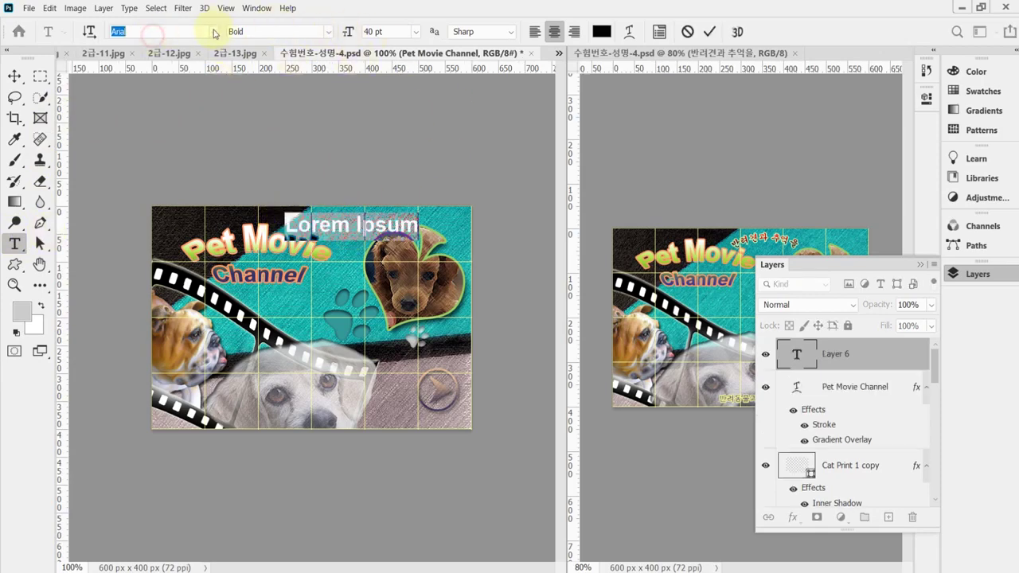
pyautogui.click(213, 32)
pyautogui.click(184, 117)
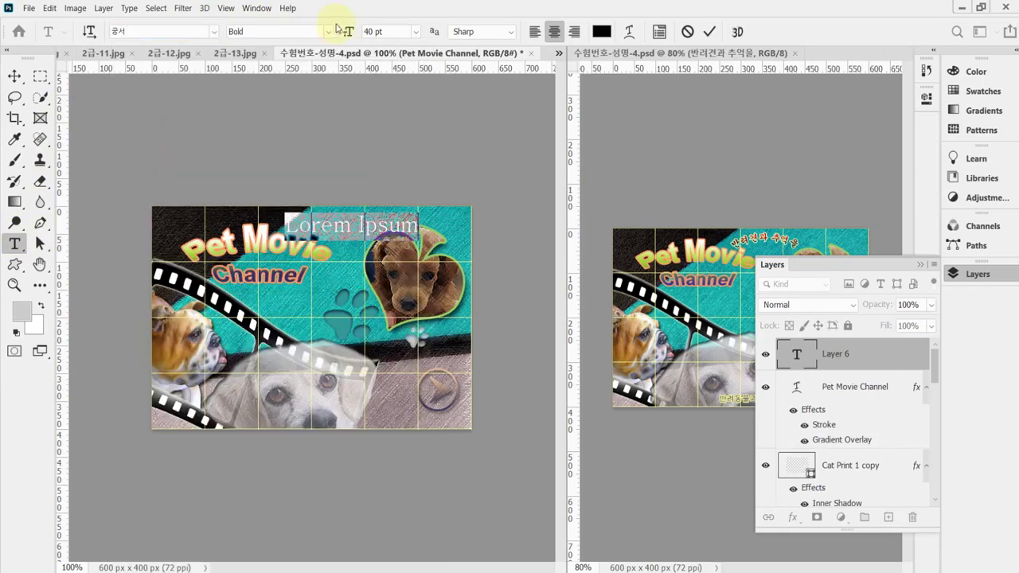
pyautogui.click(388, 32)
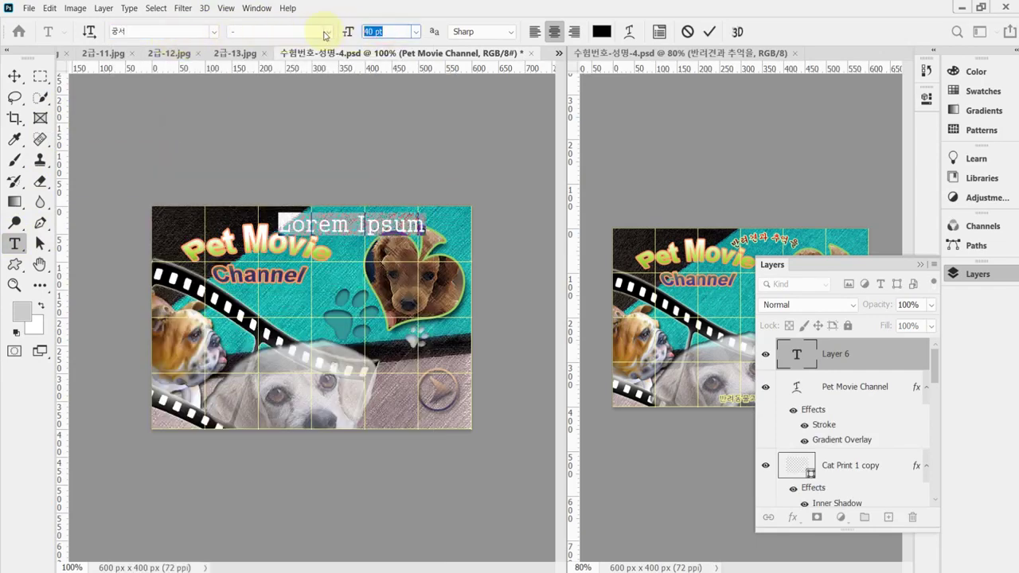
pyautogui.write('20')
pyautogui.press('Return')
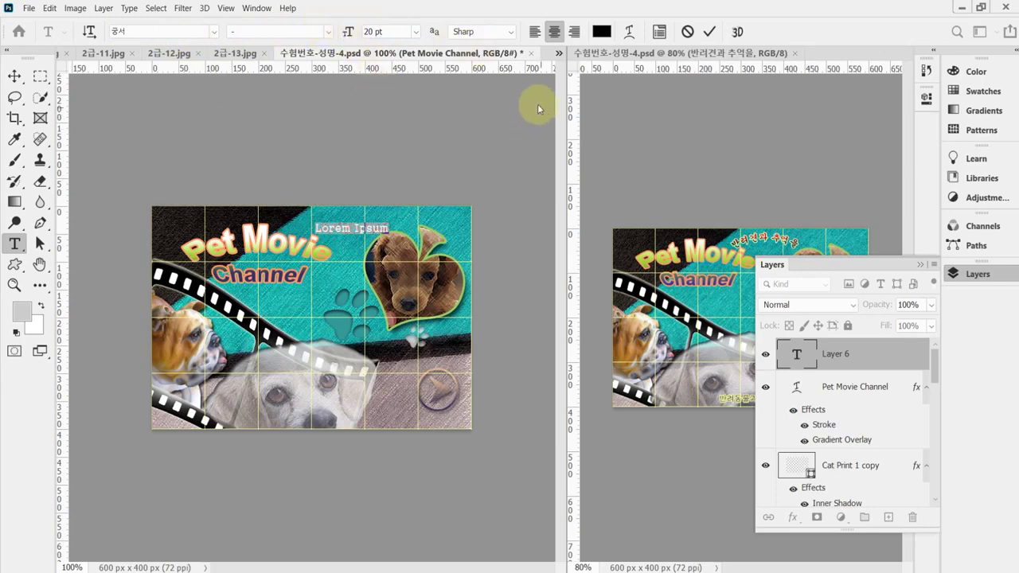
pyautogui.click(468, 32)
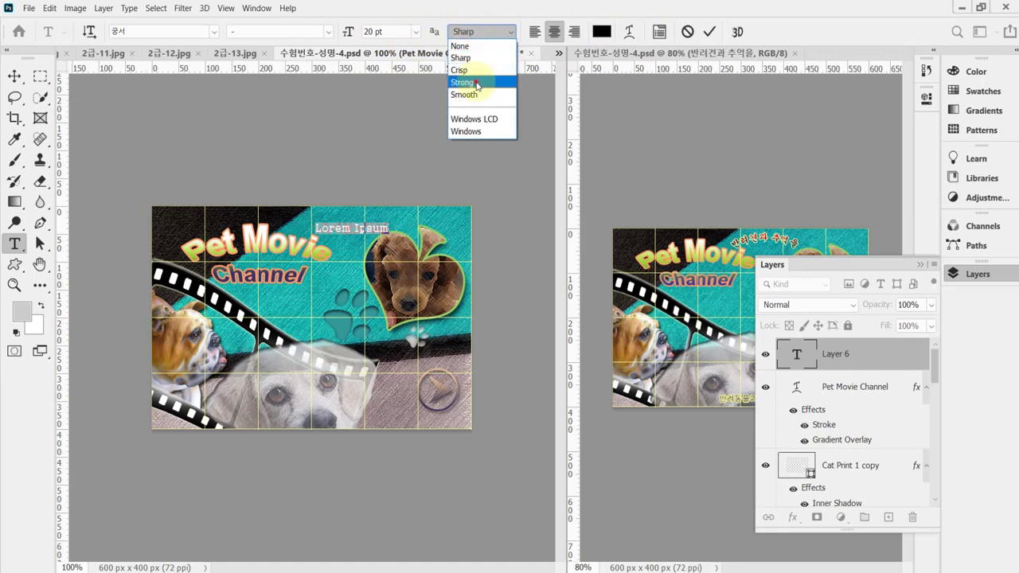
pyautogui.click(478, 86)
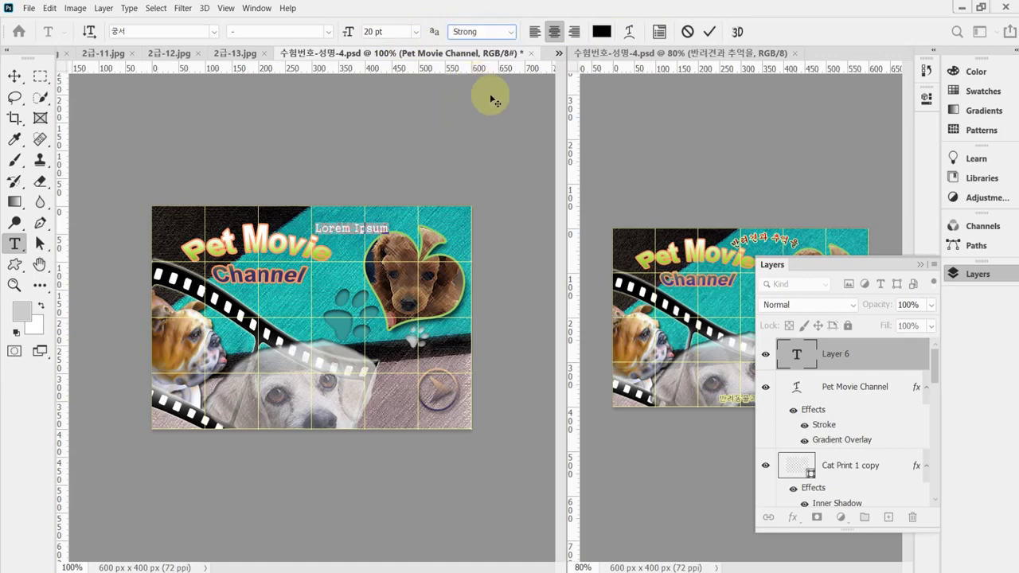
# - Replace the Lorem Ipsum placeholder with the copied line "반려견과 추억을"
pyautogui.click(351, 228)
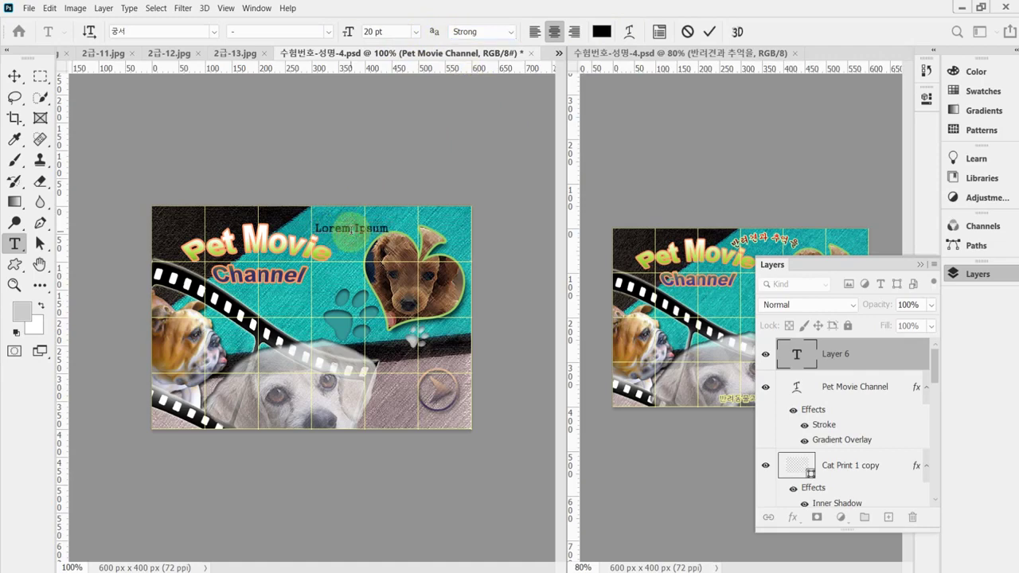
pyautogui.hotkey('ctrl', 'a')
pyautogui.hotkey('ctrl', 'v')
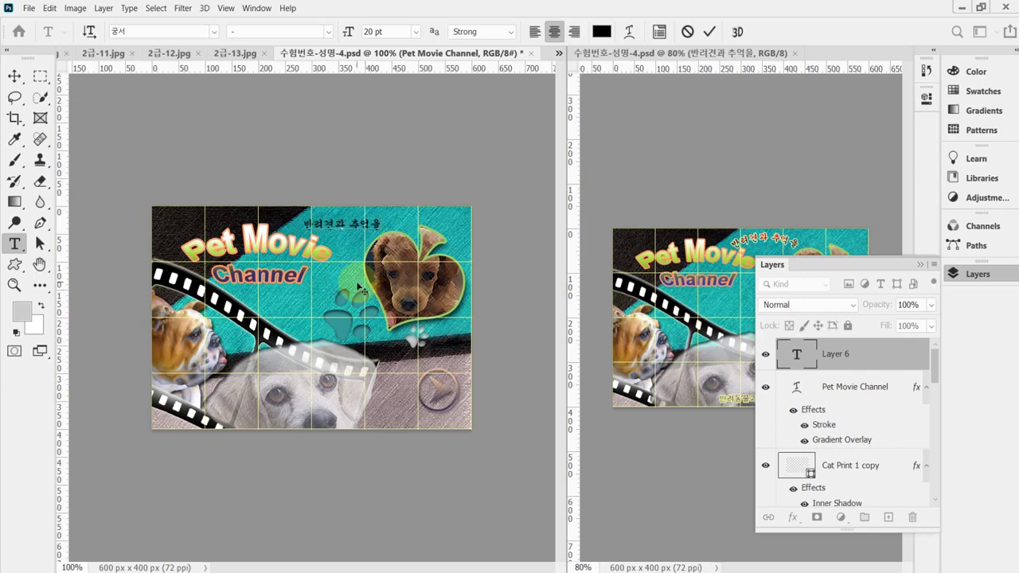
# - Open Warp Text for the "반려견과 추억을" line and choose the Arc style
pyautogui.click(629, 31)
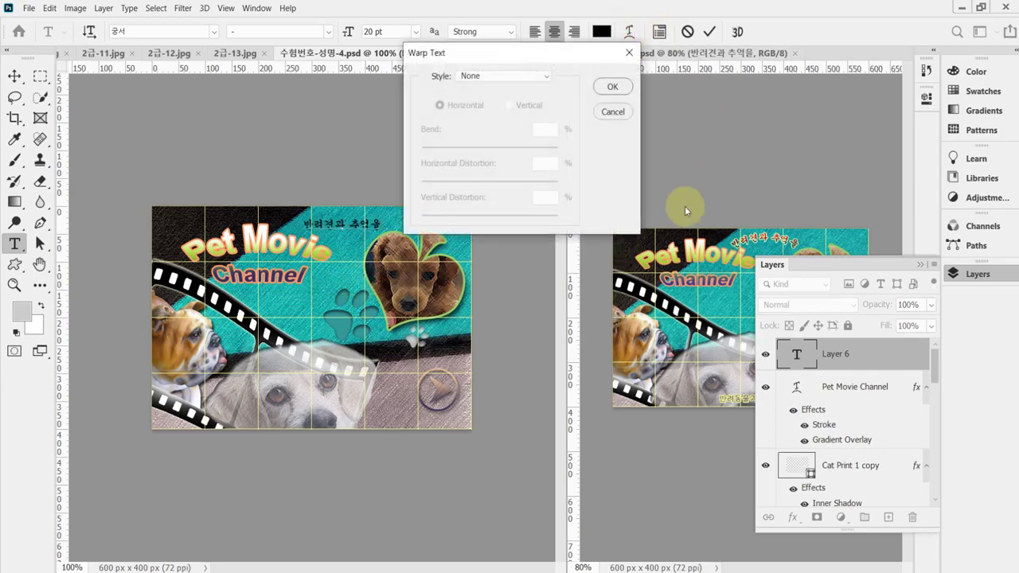
pyautogui.click(470, 76)
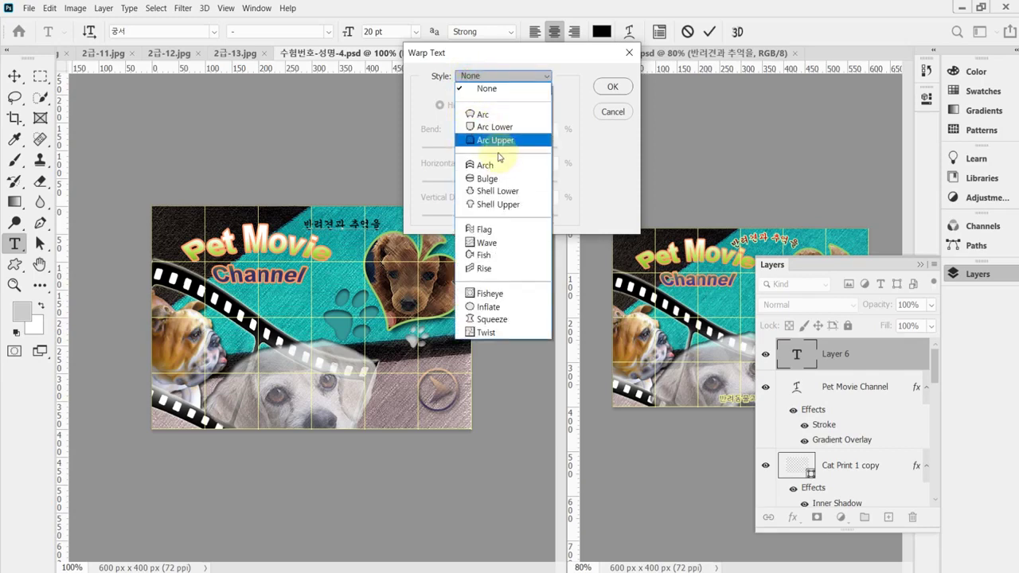
pyautogui.click(483, 115)
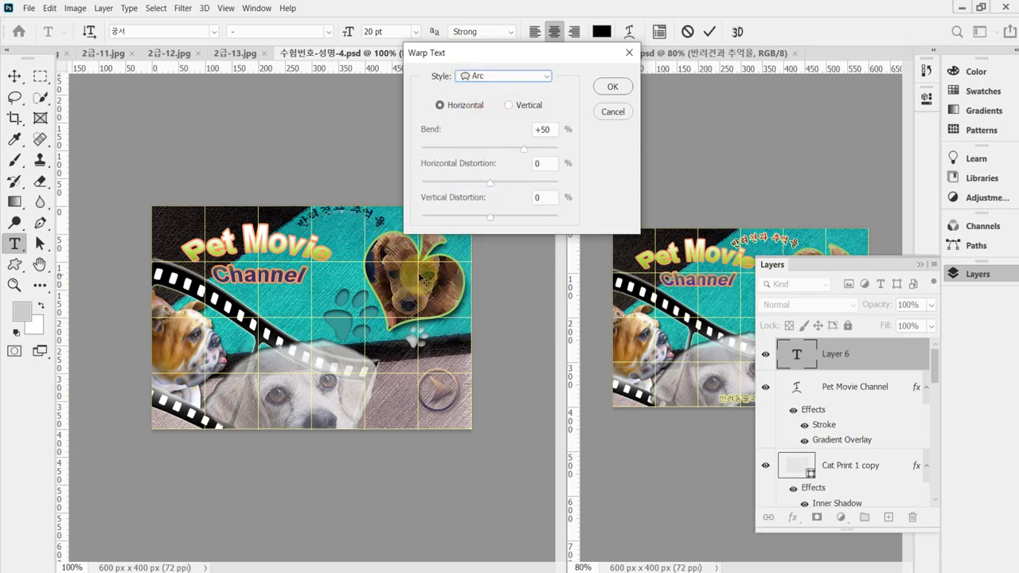
# - Try the Arch warp style on the line, then switch back to Arc
pyautogui.click(501, 77)
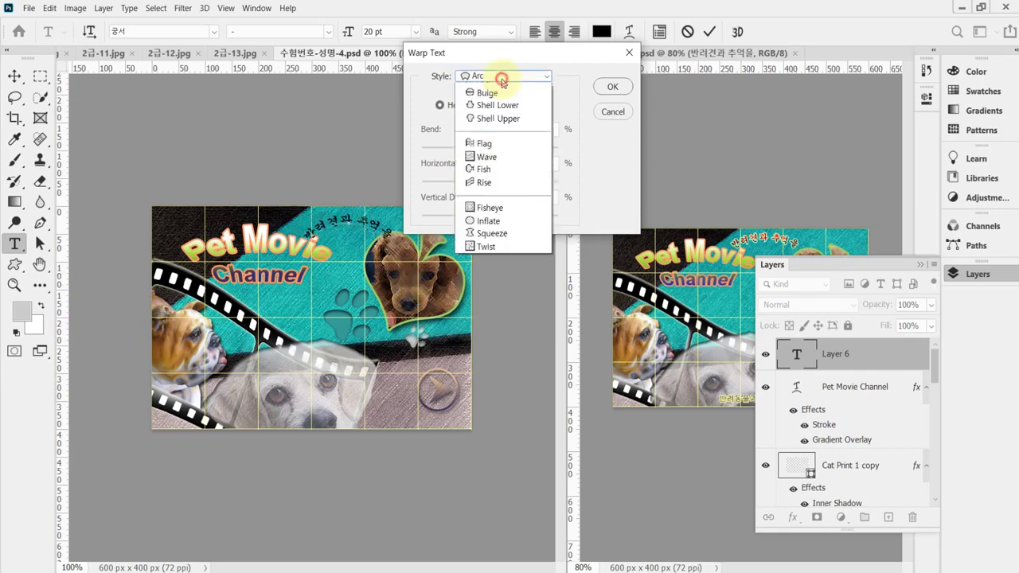
pyautogui.click(486, 164)
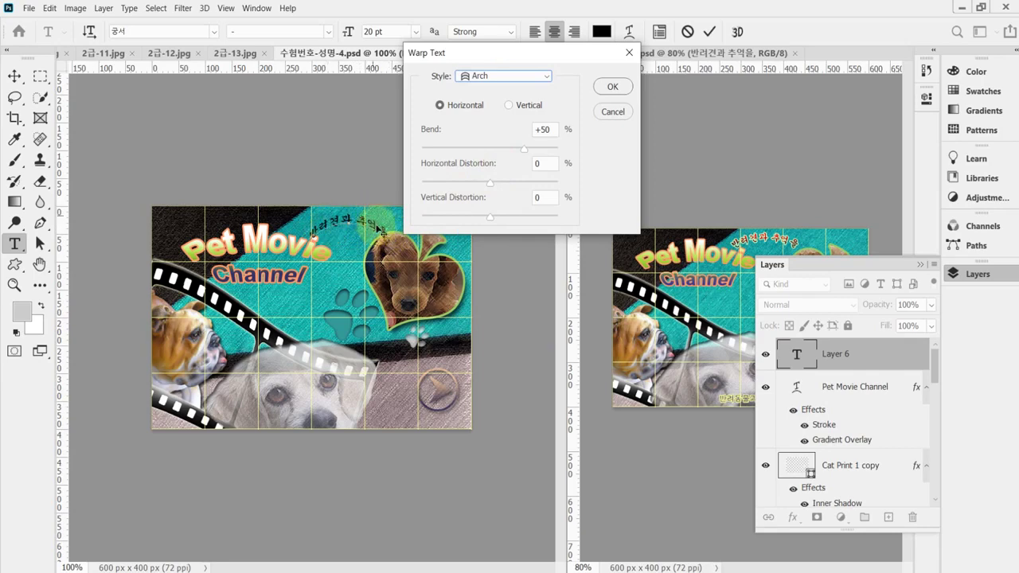
pyautogui.click(509, 76)
pyautogui.click(499, 112)
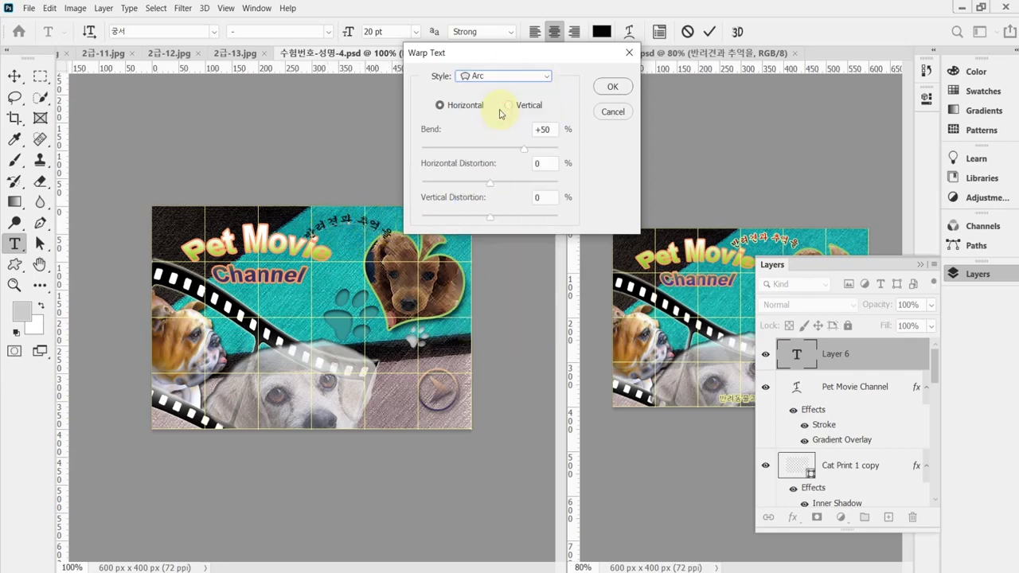
# - Set the Arc warp's Bend to 30% and apply the text warp
pyautogui.click(551, 130)
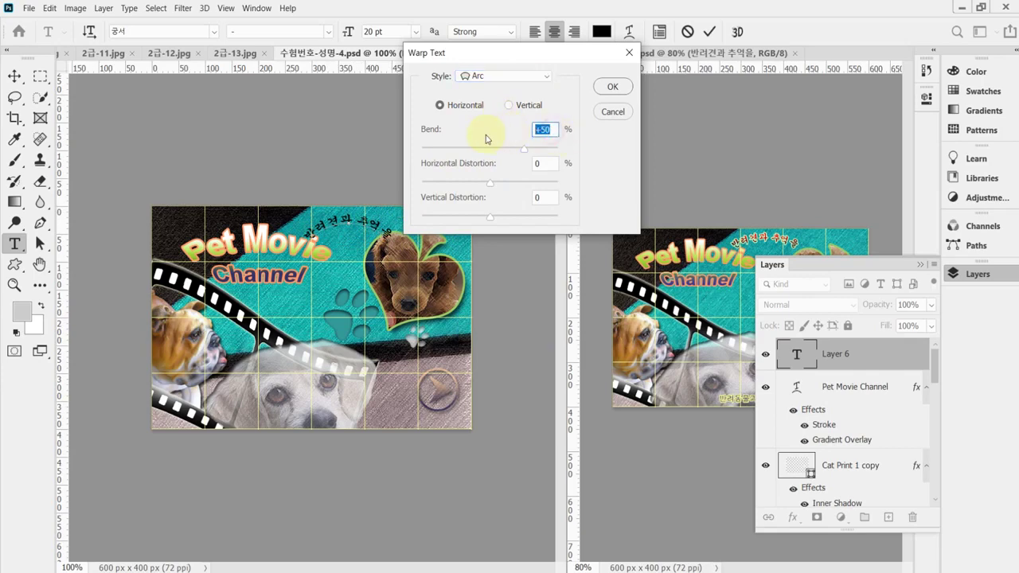
pyautogui.write('3')
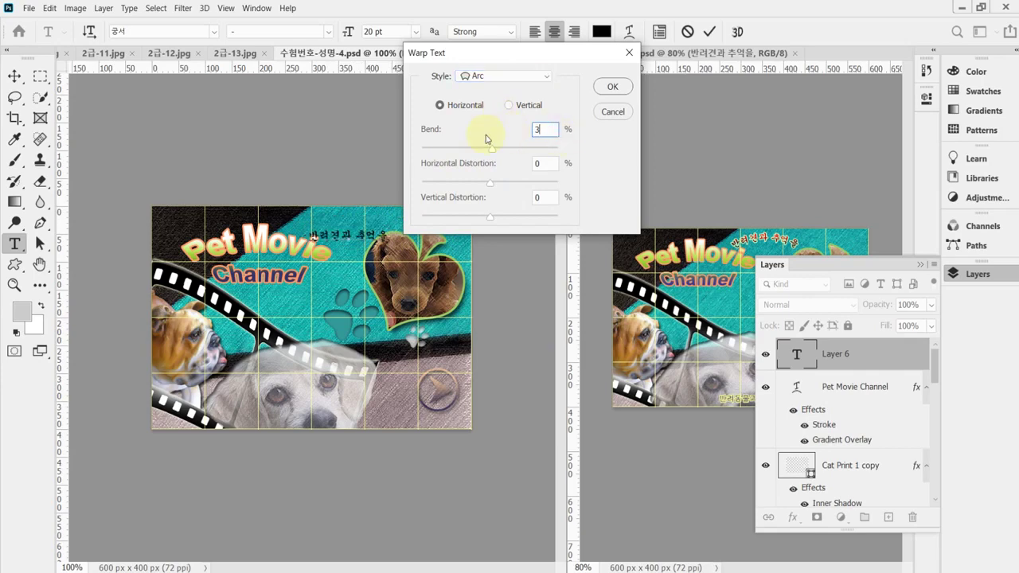
pyautogui.write('0')
pyautogui.press('Return')
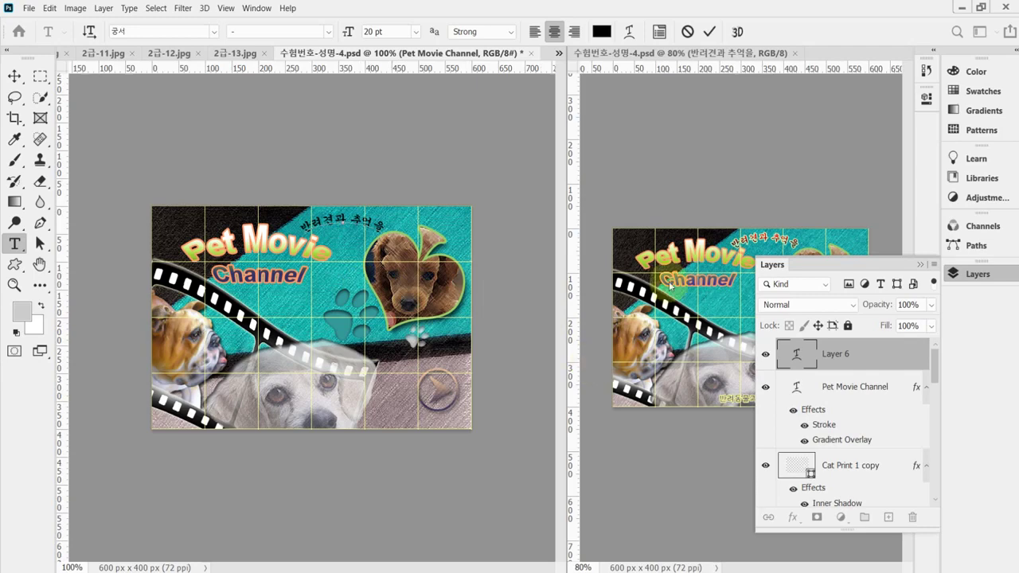
# - Commit the text line and add a 2 px outside Stroke in #ccffcc to its layer
pyautogui.click(794, 519)
pyautogui.click(794, 519)
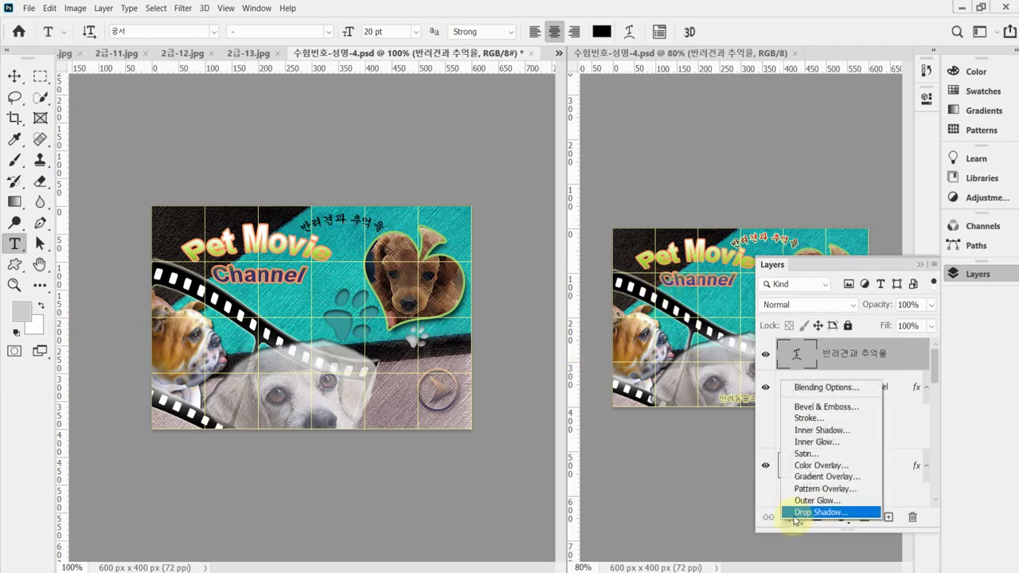
pyautogui.press('Escape')
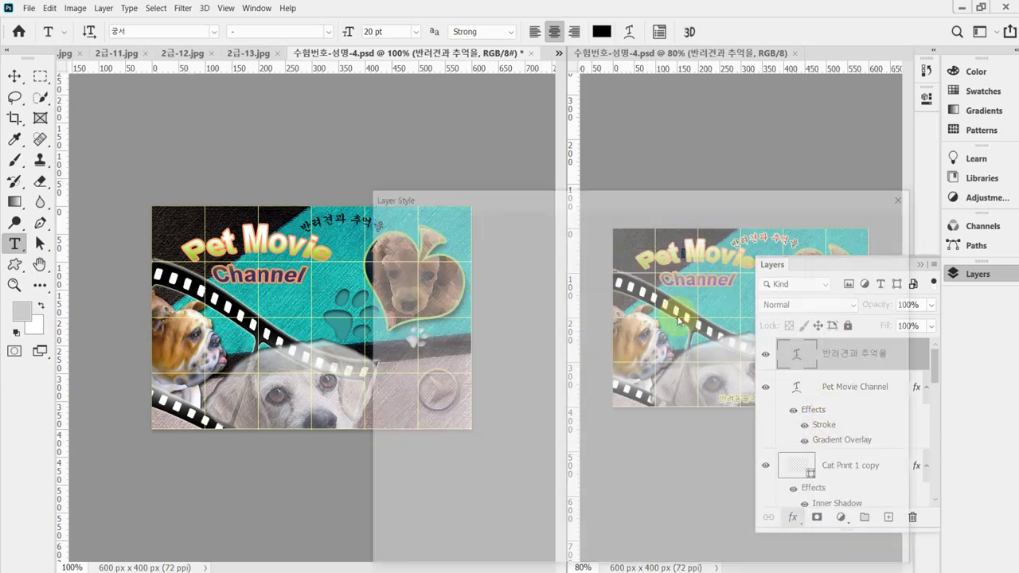
pyautogui.write('2')
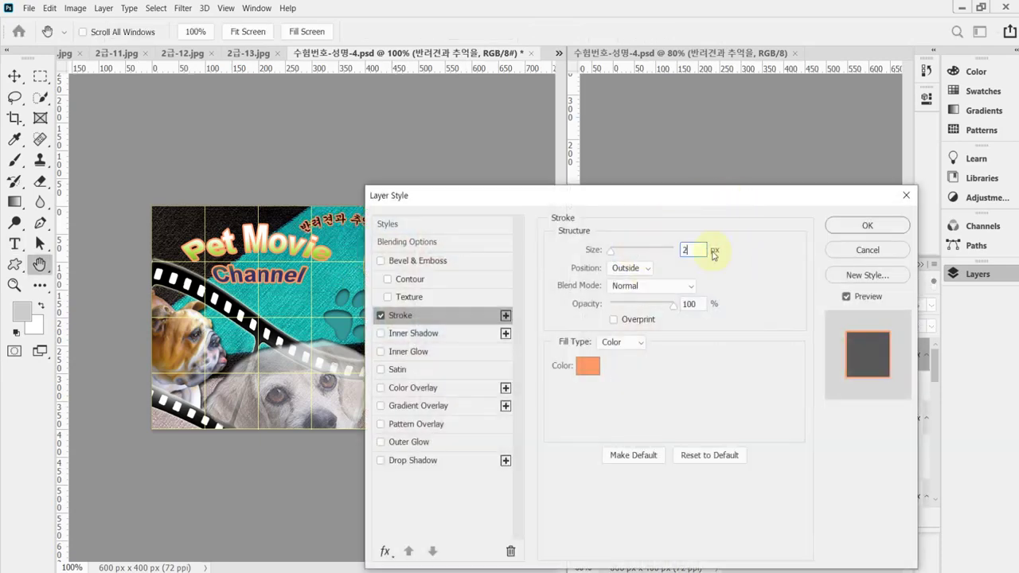
pyautogui.click(587, 371)
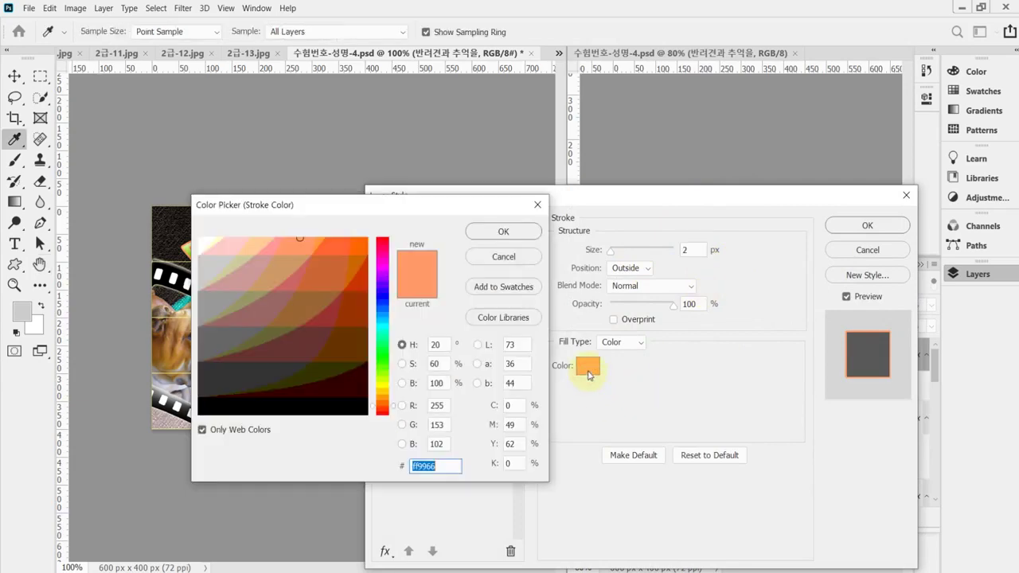
pyautogui.write('cfc')
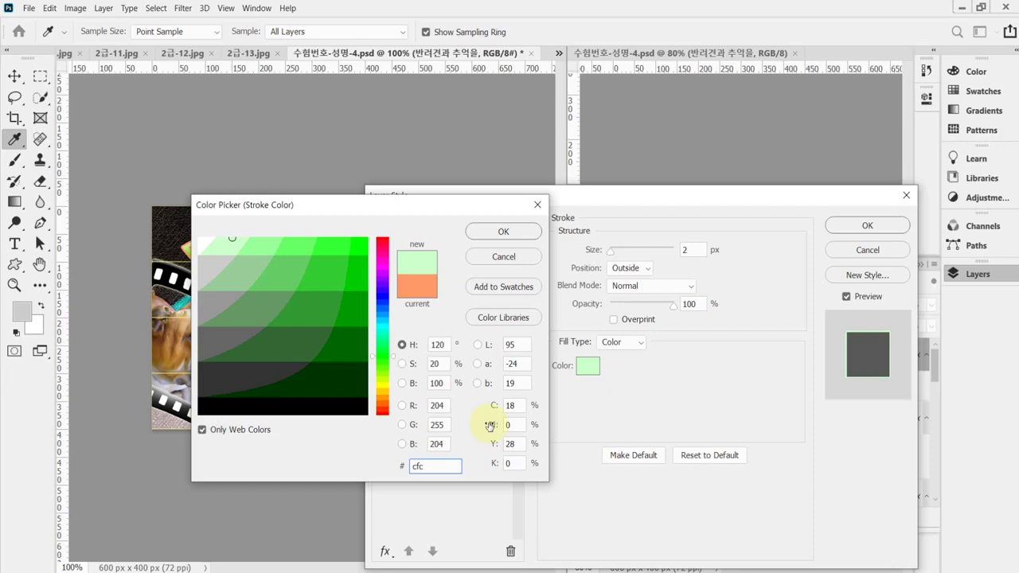
pyautogui.press('Return')
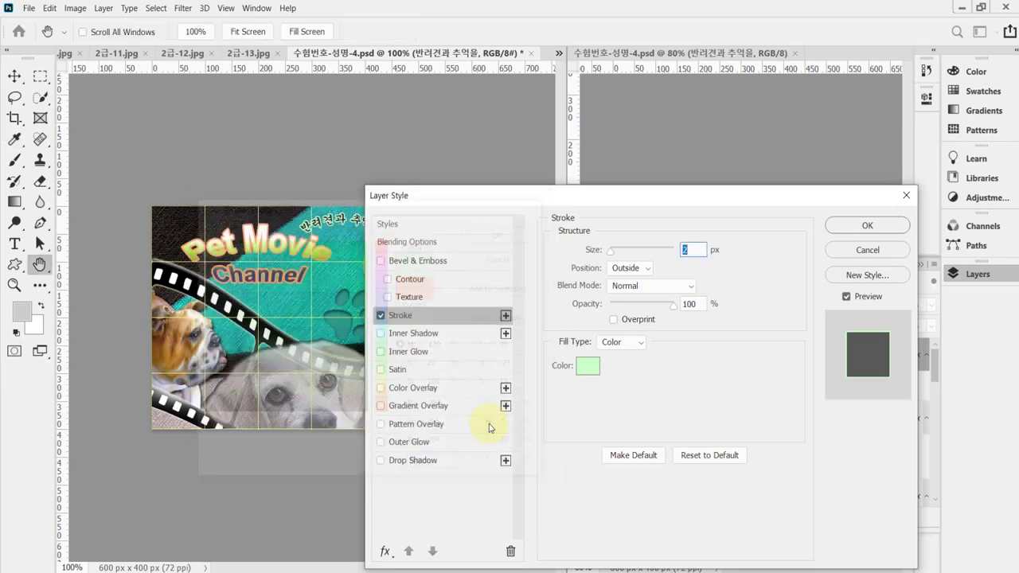
# - Add a Gradient Overlay to the "반려견과 추억을" layer and set the gradient's start color stop to #000000
pyautogui.click(435, 410)
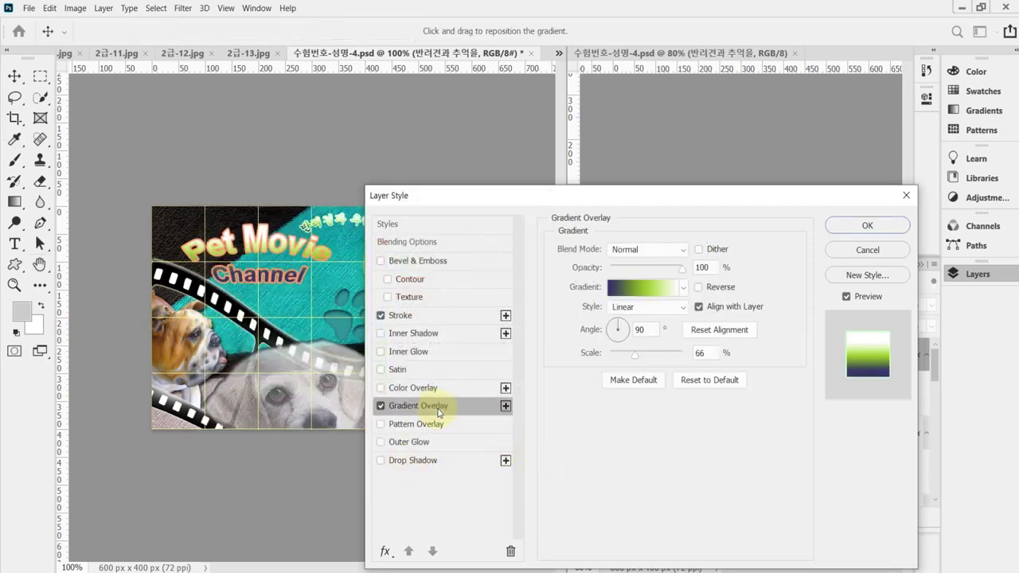
pyautogui.click(642, 290)
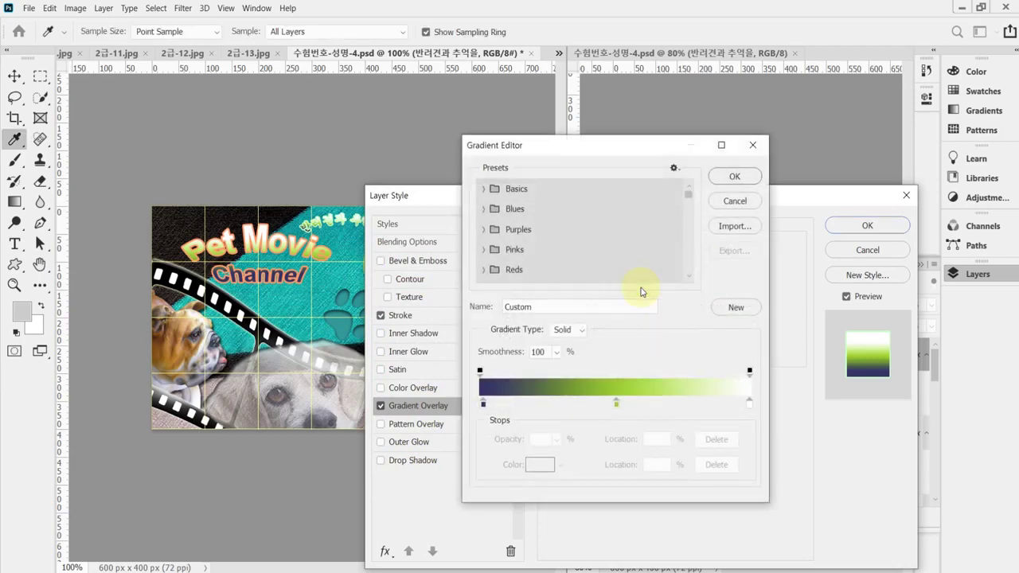
pyautogui.moveTo(568, 146); pyautogui.dragTo(573, 129)
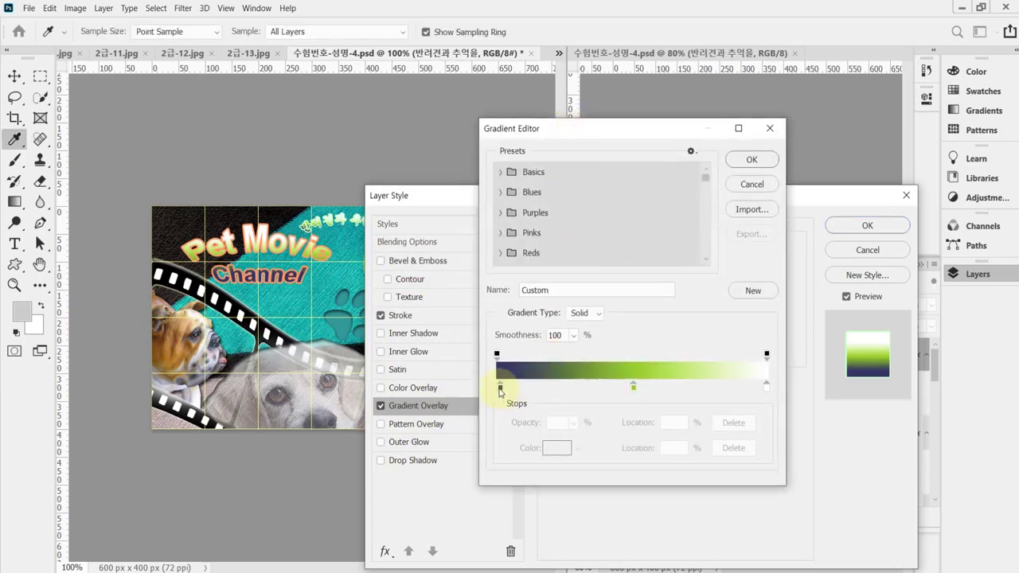
pyautogui.doubleClick(501, 388)
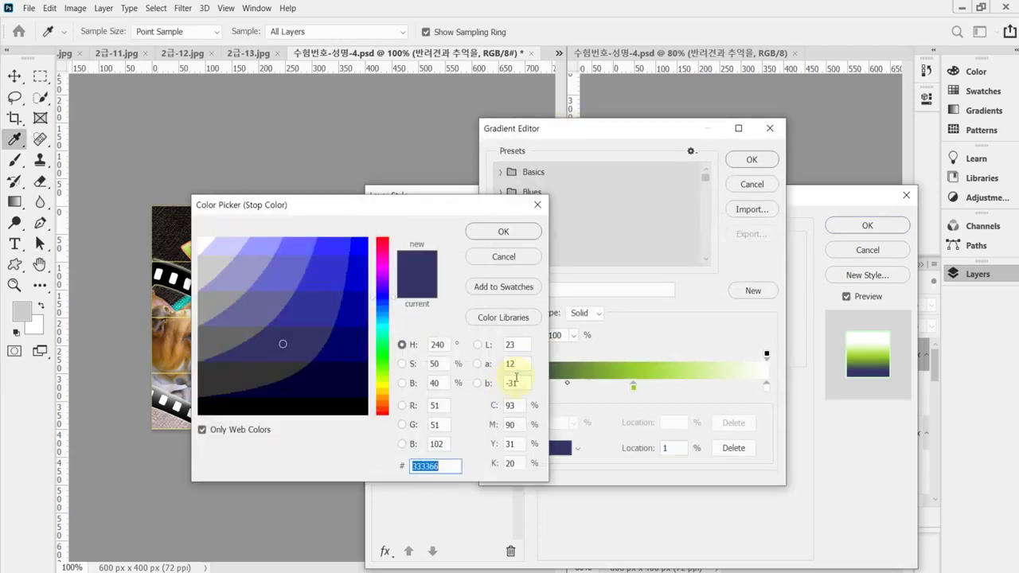
pyautogui.moveTo(342, 394); pyautogui.dragTo(369, 415)
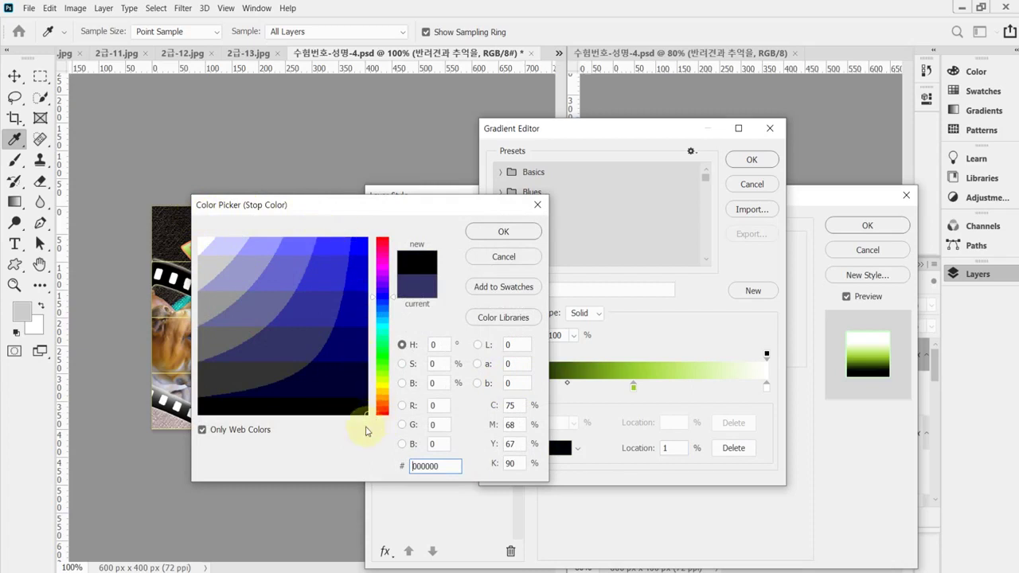
pyautogui.click(500, 232)
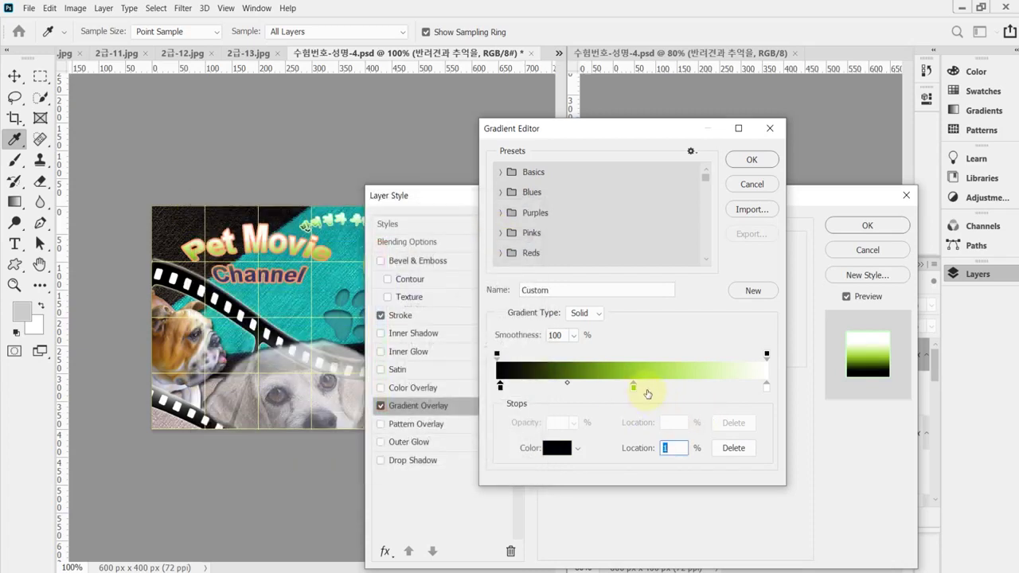
# - Remove the gradient's middle green color stop, set the end stop to #ff0000 and accept the gradient
pyautogui.click(634, 389)
pyautogui.moveTo(634, 392); pyautogui.dragTo(638, 434)
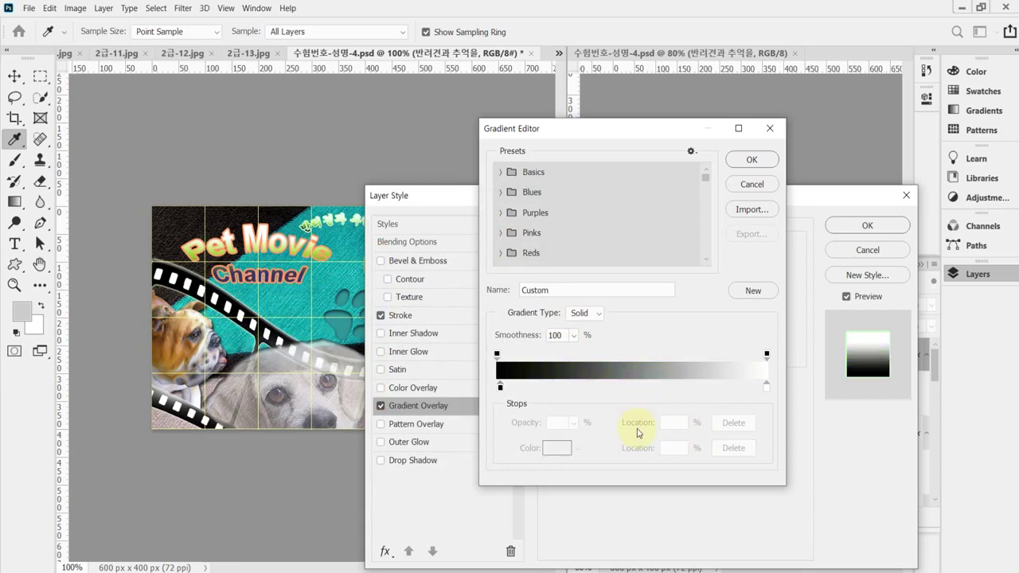
pyautogui.doubleClick(767, 388)
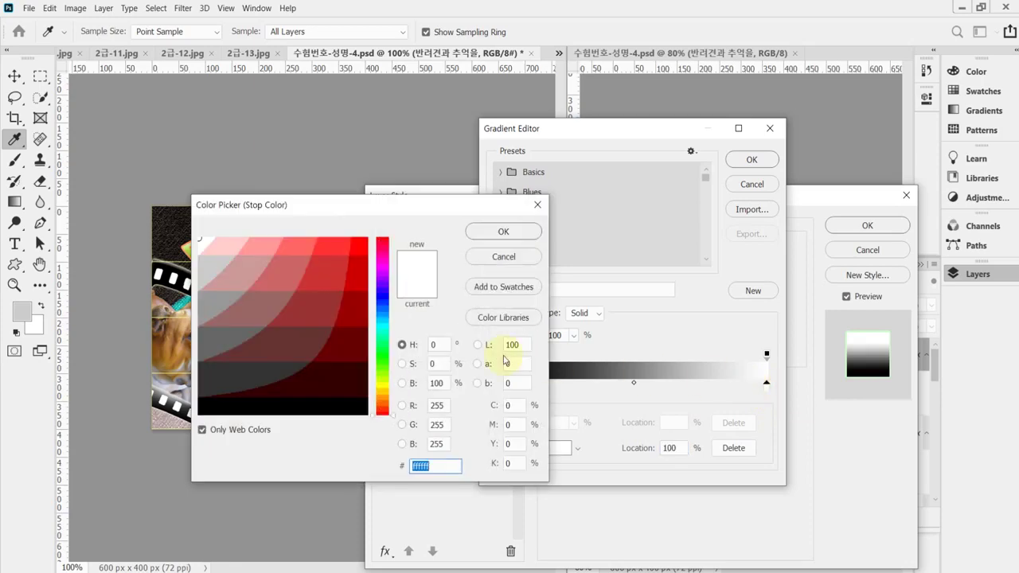
pyautogui.write('f00')
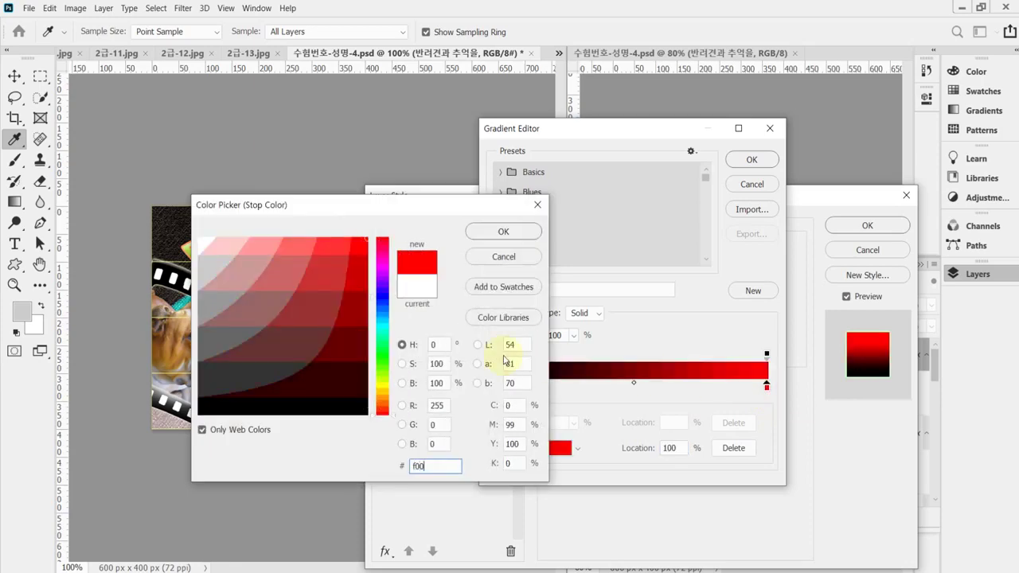
pyautogui.press('Return')
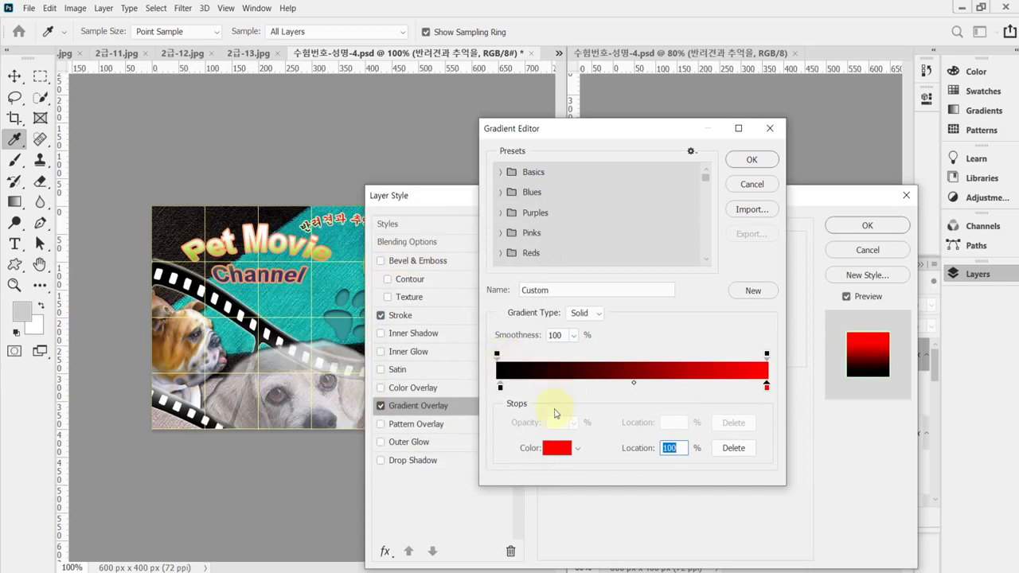
pyautogui.click(752, 163)
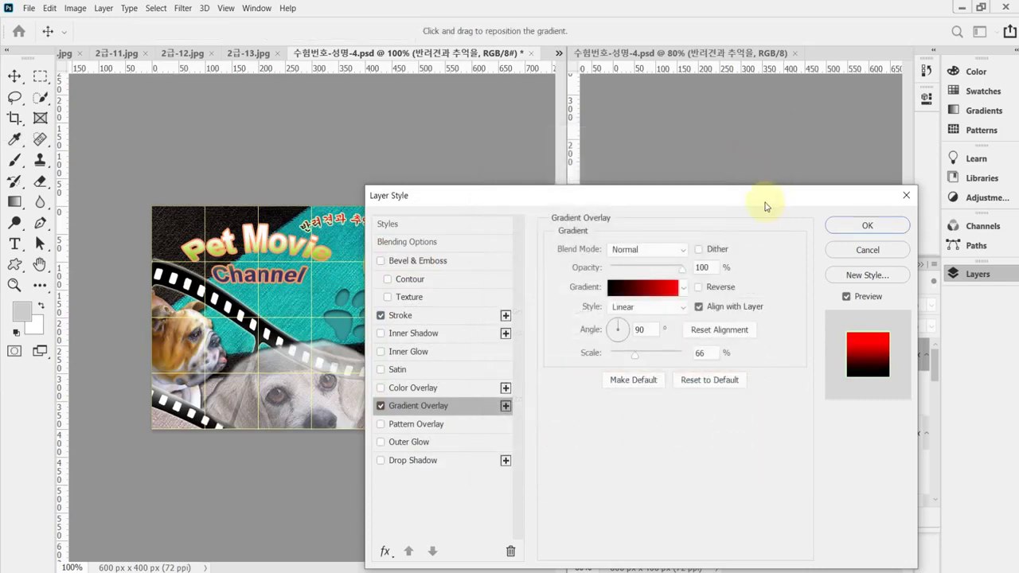
# - Apply the Gradient Overlay to the "반려견과 추억을" layer and save the document
pyautogui.moveTo(763, 203); pyautogui.dragTo(769, 293)
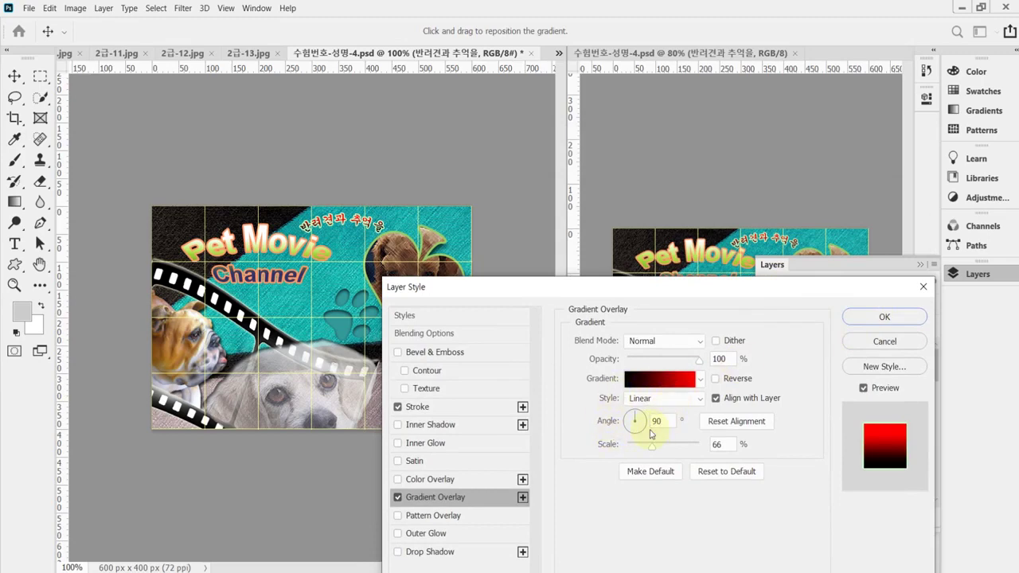
pyautogui.click(883, 317)
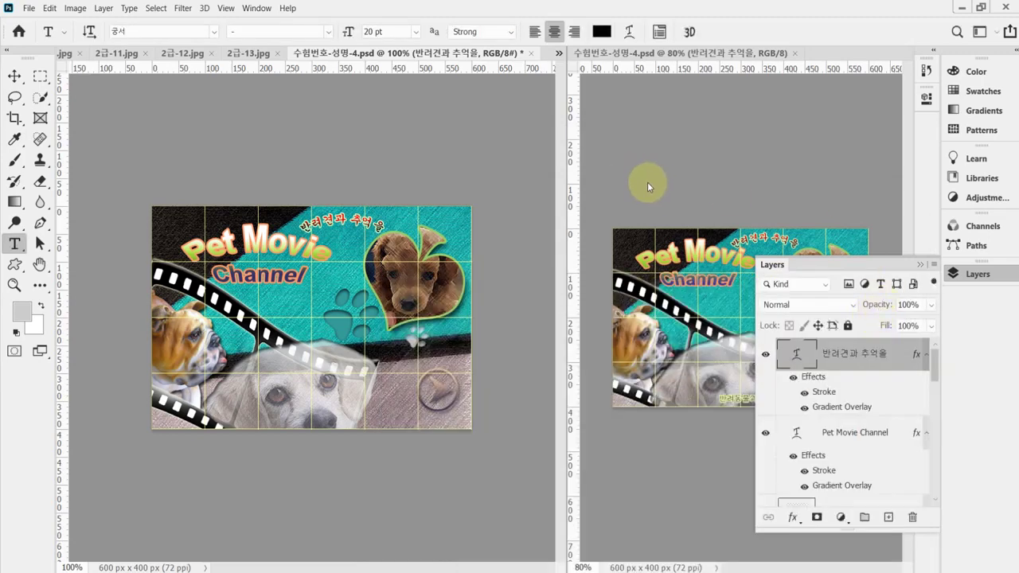
pyautogui.hotkey('ctrl', 's')
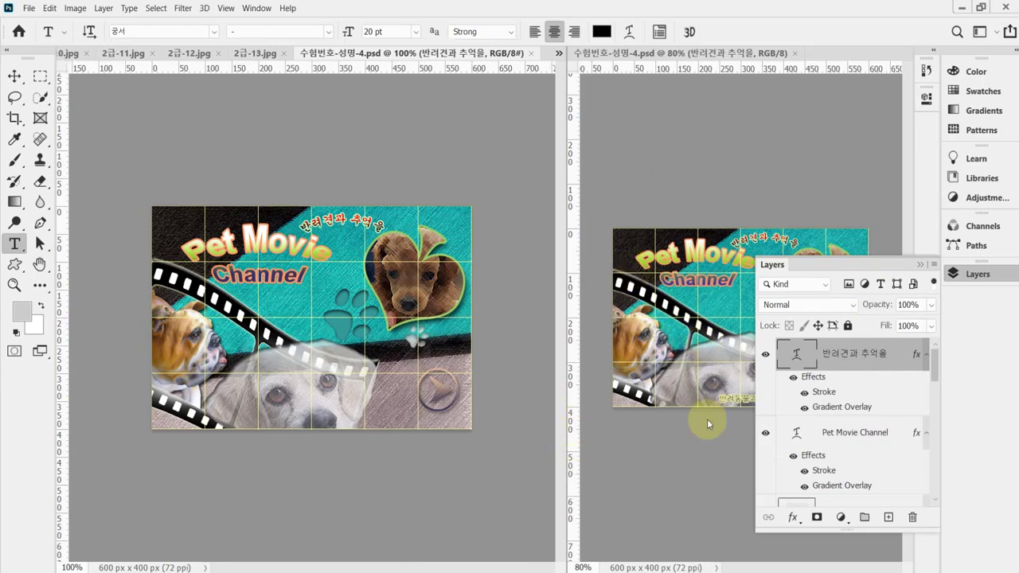
# - Copy the line "반려동물과 함께 한 영상을 업로드하세요." from Notepad and return to the 수험번호-성명-4.psd document in Photoshop
pyautogui.hotkey('alt', 'Tab')
pyautogui.moveTo(680, 527); pyautogui.dragTo(745, 528)
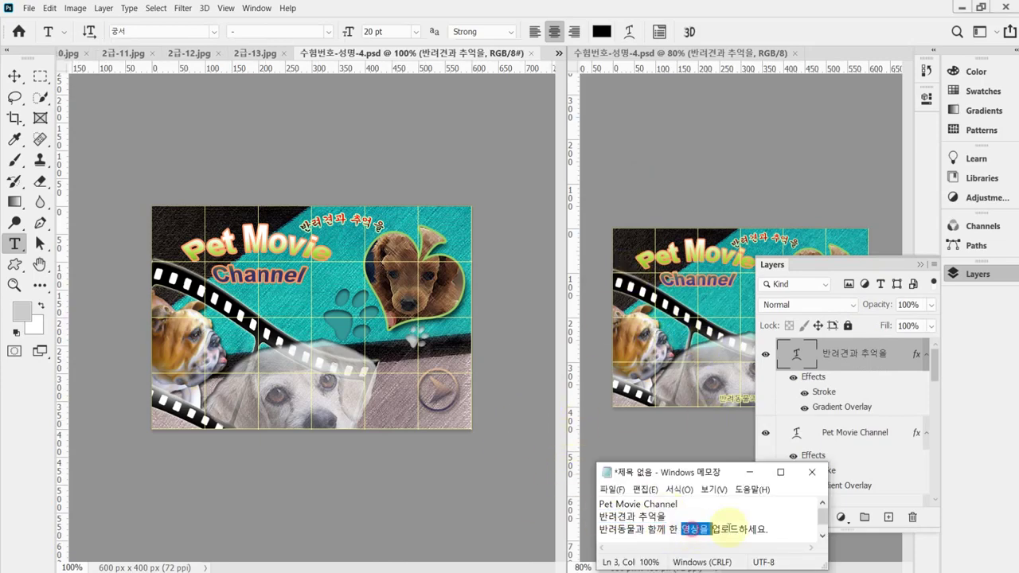
pyautogui.click(784, 527)
pyautogui.moveTo(599, 528); pyautogui.dragTo(598, 514)
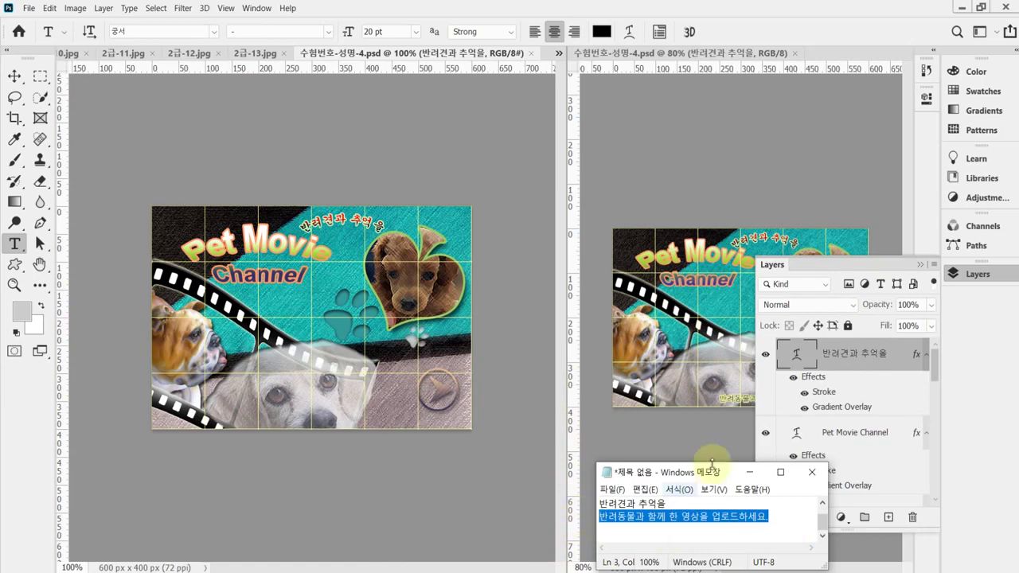
pyautogui.click(357, 54)
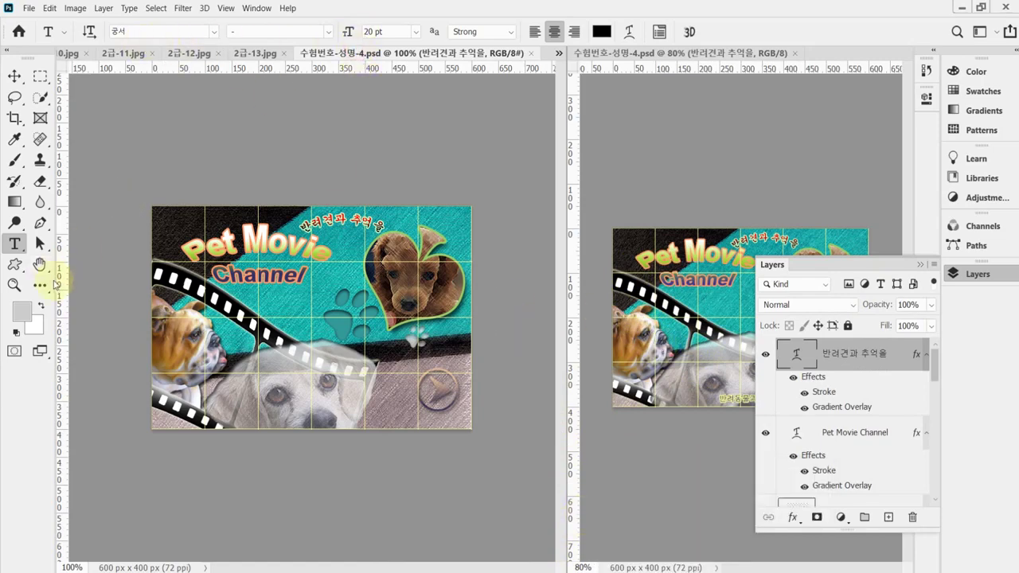
# - Start a left-aligned text line near the canvas's lower edge and set its font to 돋움
pyautogui.click(321, 424)
pyautogui.moveTo(464, 472); pyautogui.dragTo(490, 466)
pyautogui.click(535, 31)
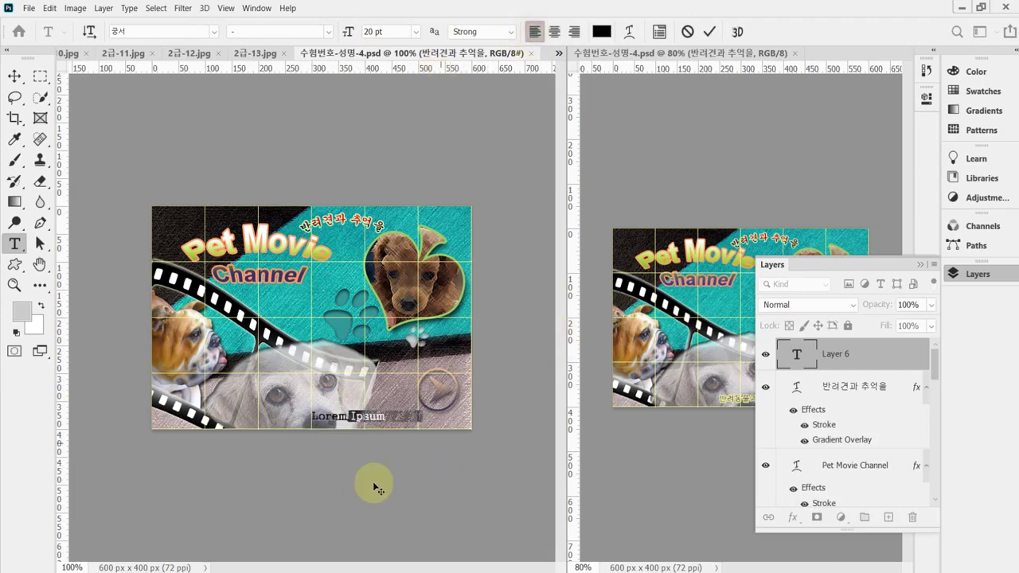
pyautogui.click(171, 32)
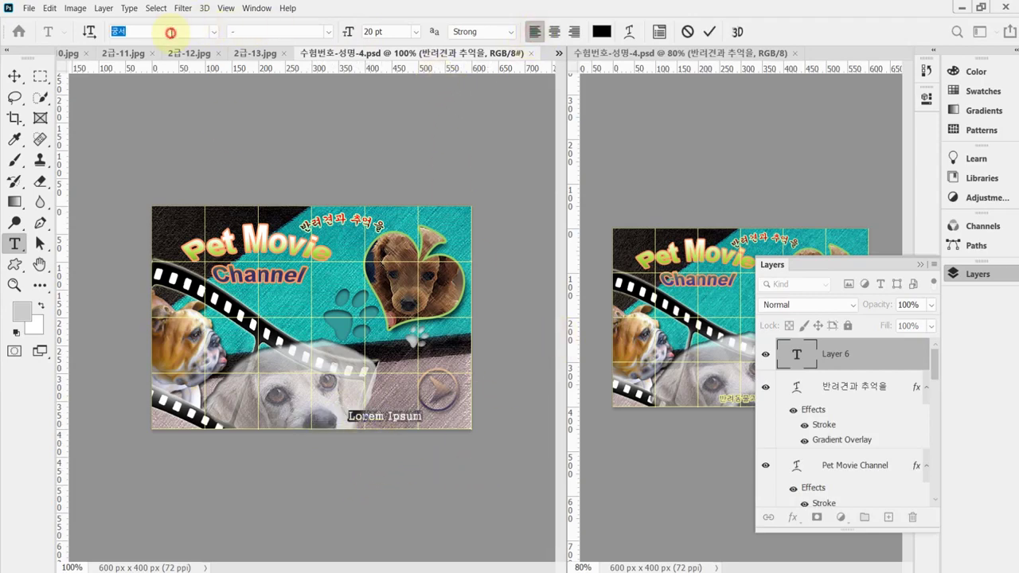
pyautogui.click(214, 33)
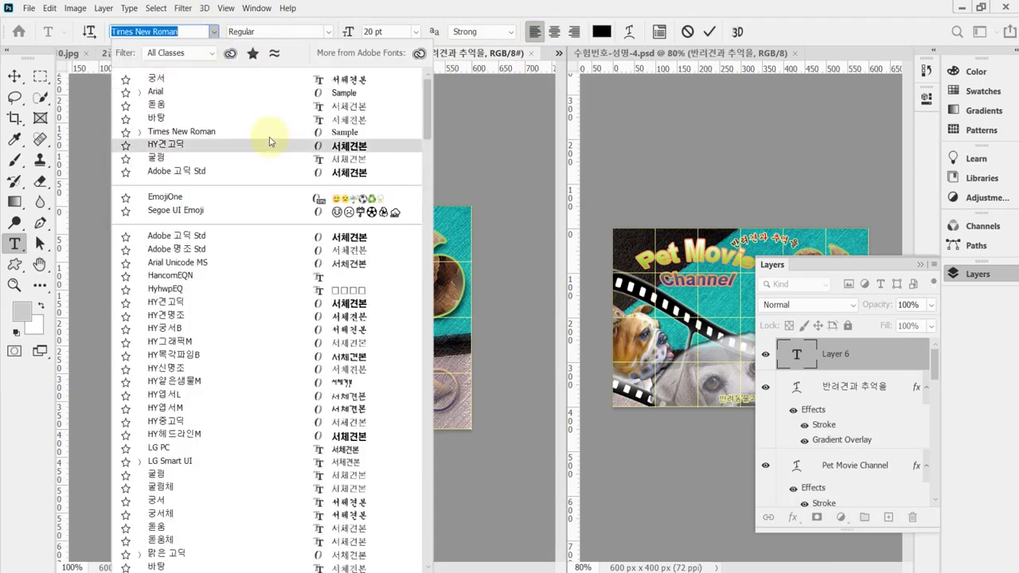
pyautogui.click(160, 105)
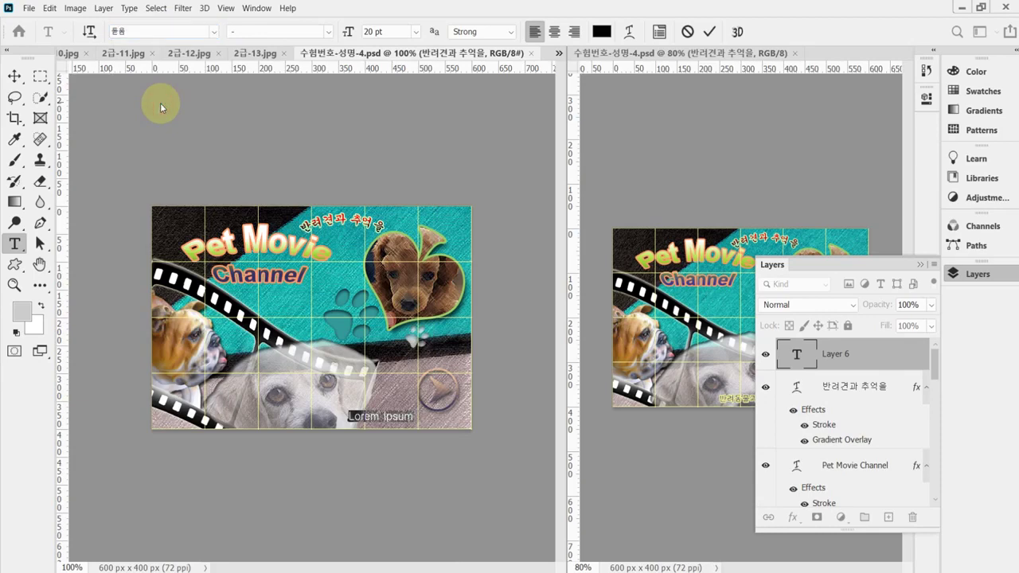
# - Set the new text line's size to 18 pt and its color to #333366
pyautogui.click(385, 31)
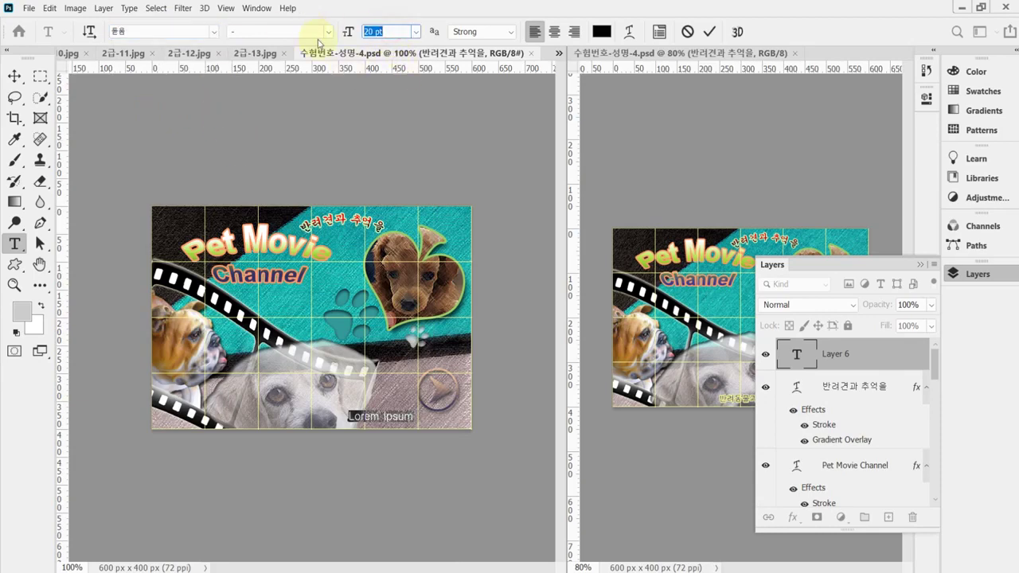
pyautogui.write('18')
pyautogui.press('Return')
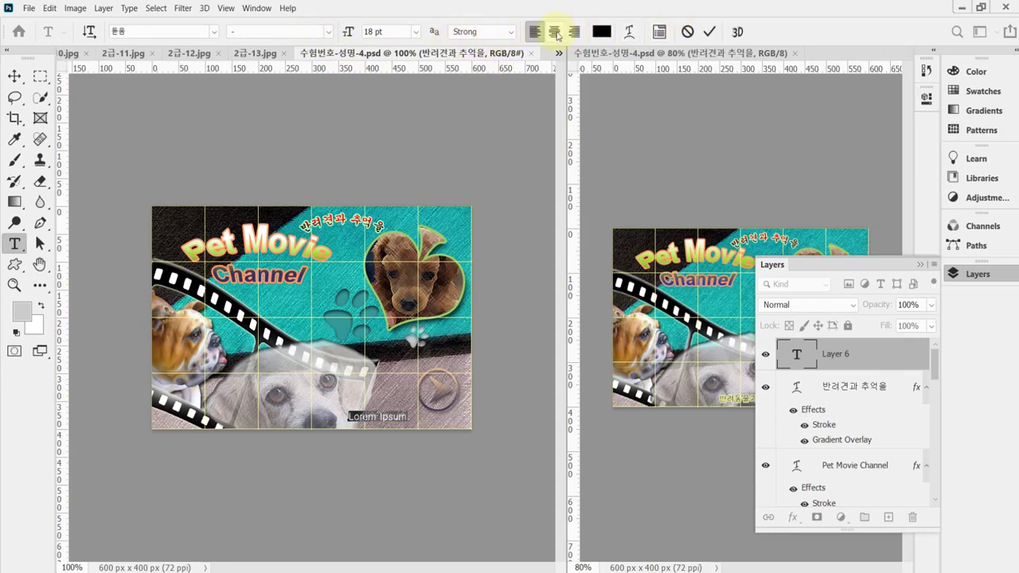
pyautogui.click(602, 32)
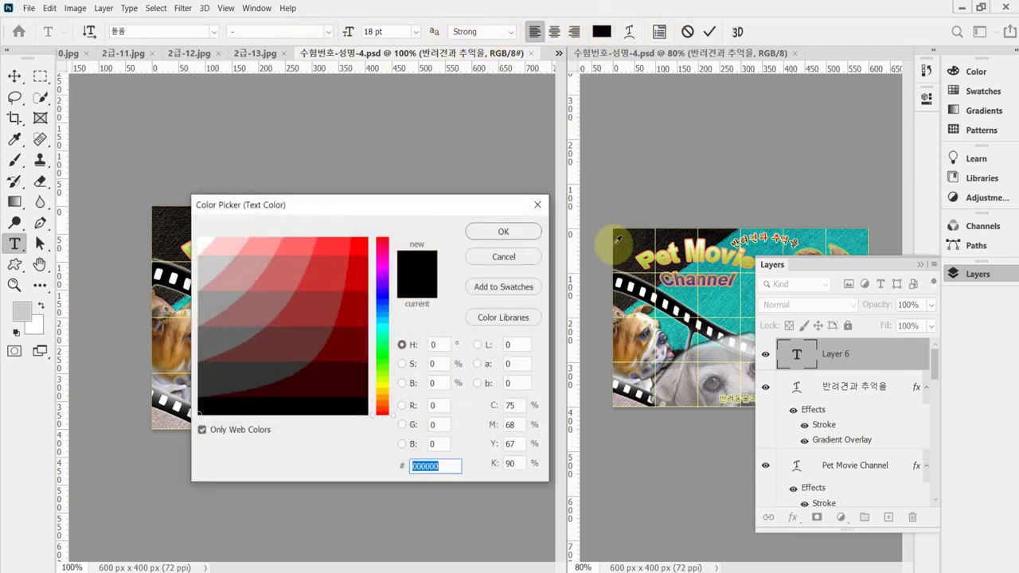
pyautogui.write('333366')
pyautogui.press('Return')
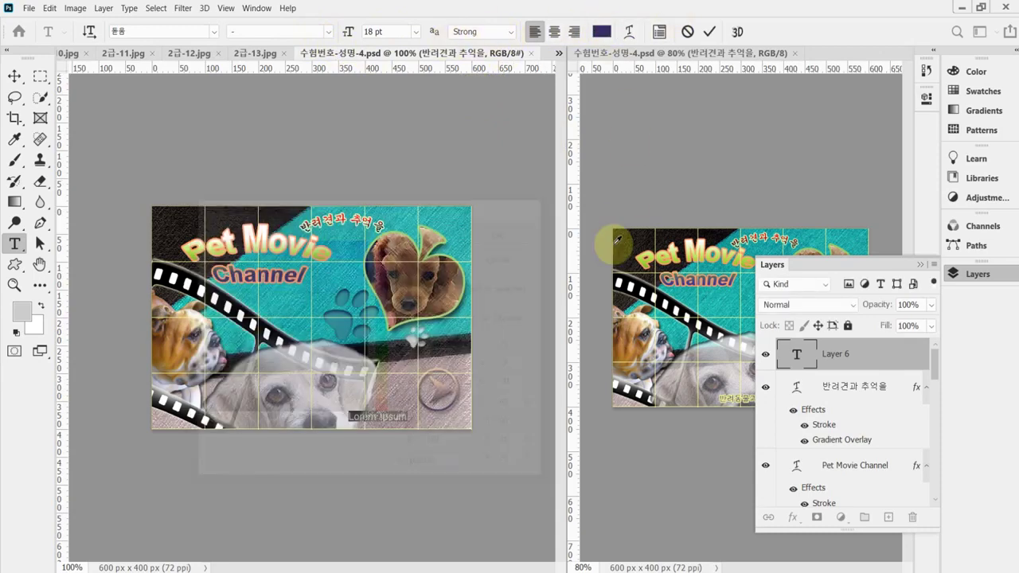
# - Enter "반려동물과 함께 한 영상을 업로드하세요." and move the line into the canvas's lower-right corner
pyautogui.click(380, 414)
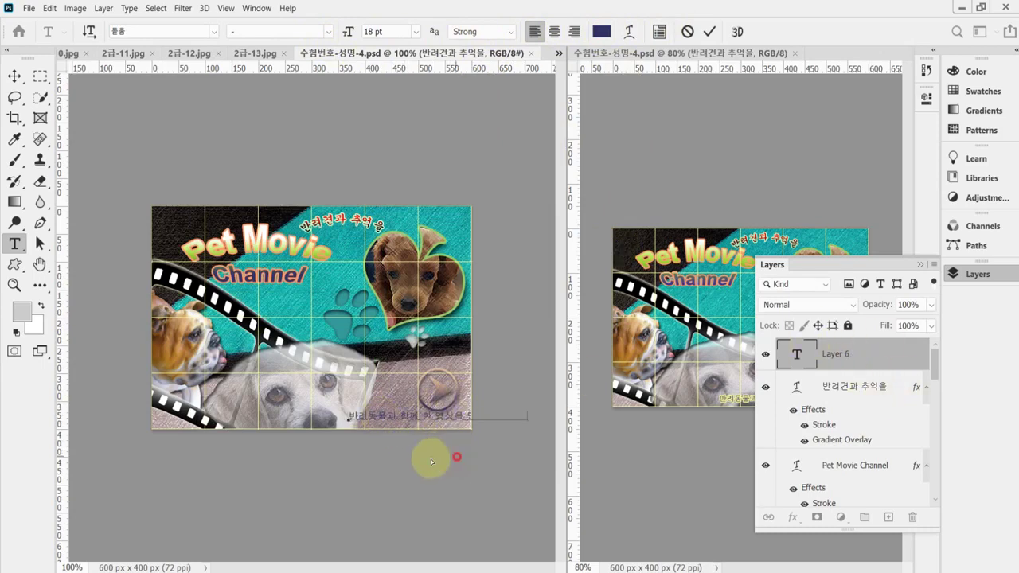
pyautogui.write('반려견과 함께 한 영상을 업로드하세요')
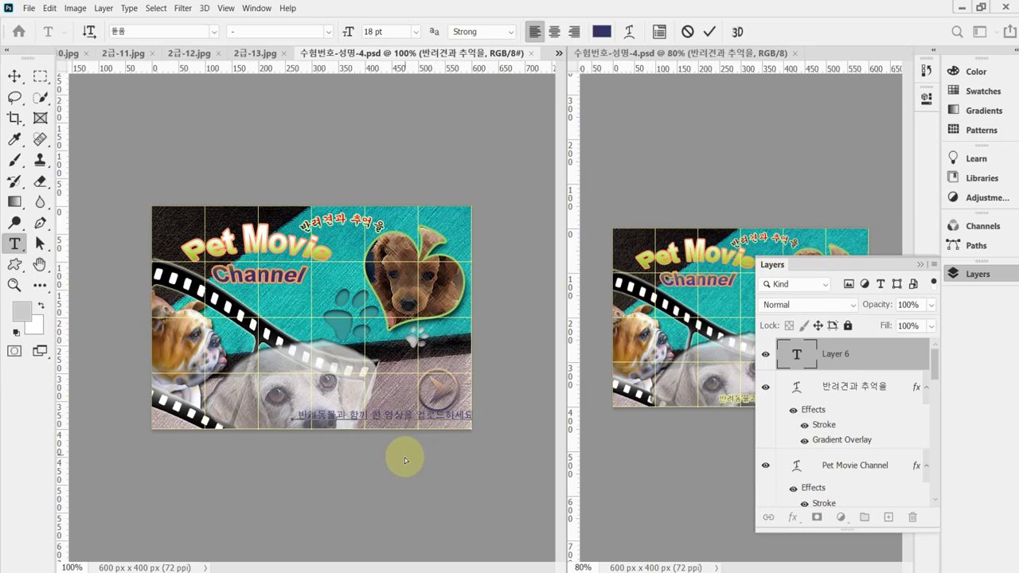
pyautogui.moveTo(406, 460); pyautogui.dragTo(404, 460)
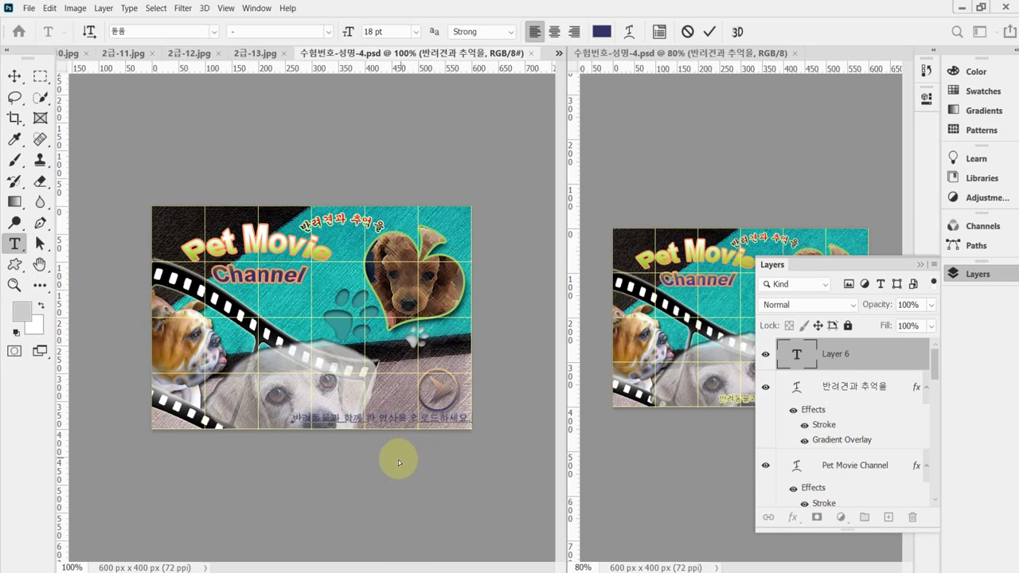
# - Commit the text line and add a 2 px outside Stroke in #ffff99 to its layer
pyautogui.click(792, 518)
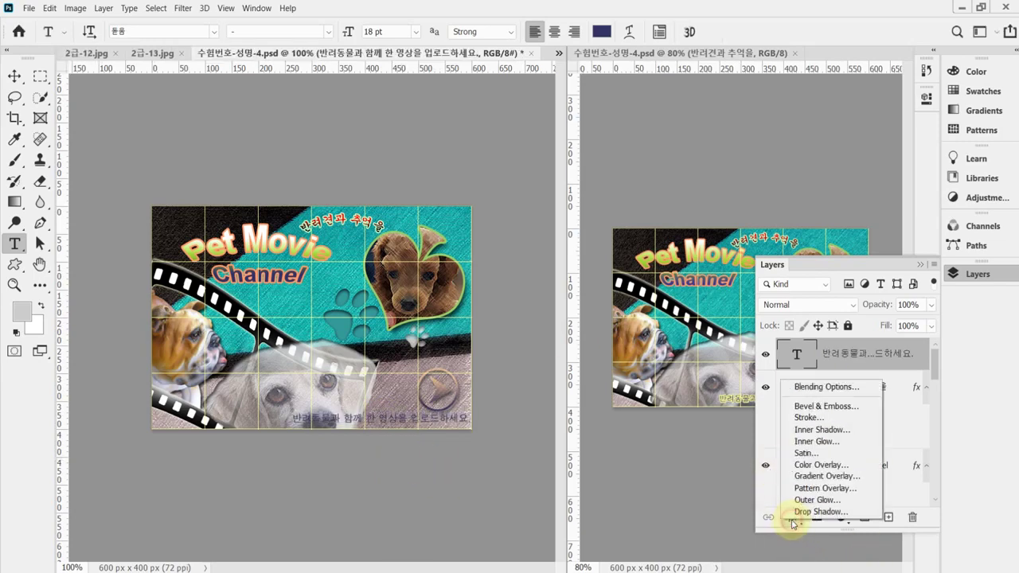
pyautogui.click(812, 418)
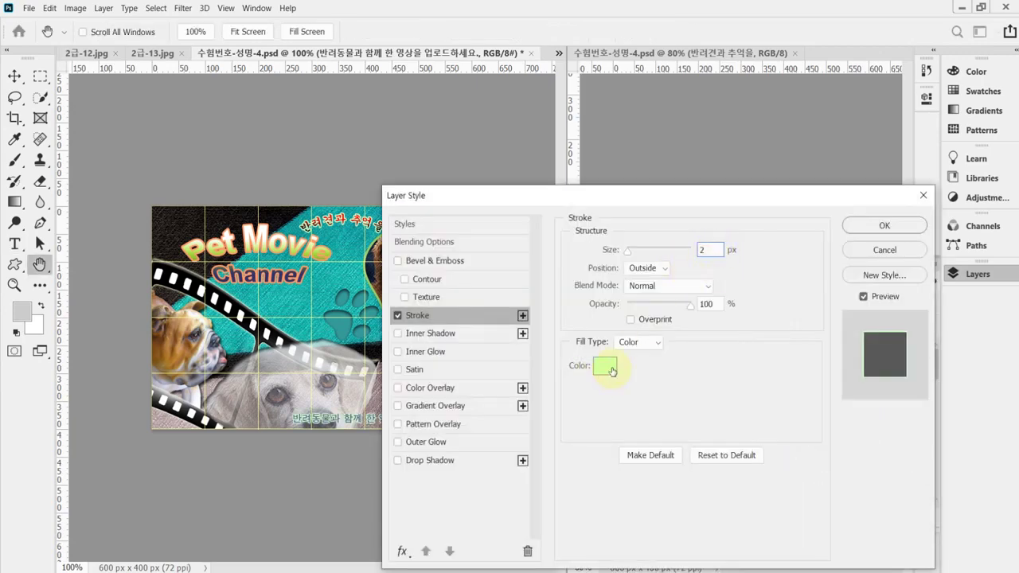
pyautogui.click(605, 367)
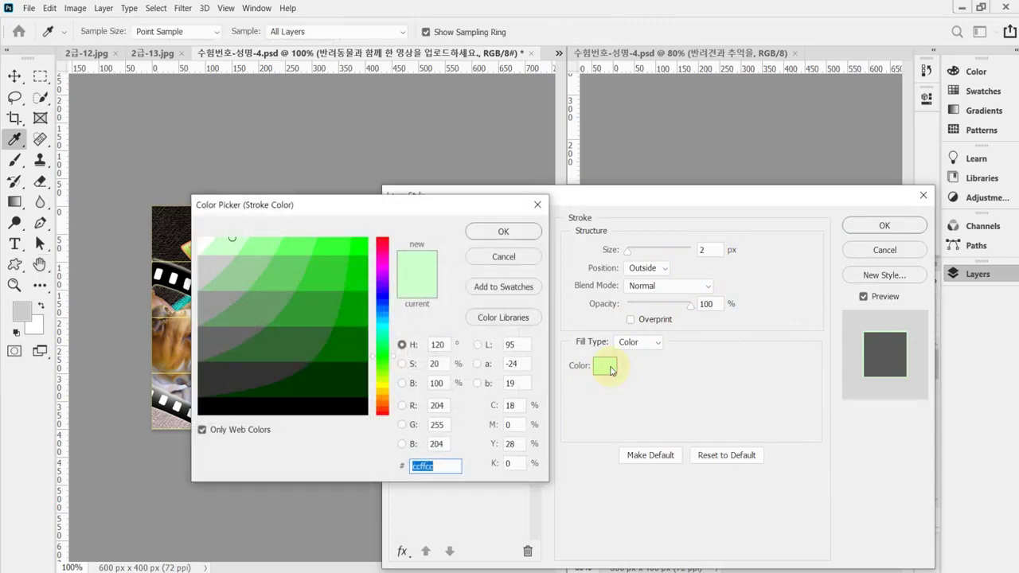
pyautogui.write('ff9')
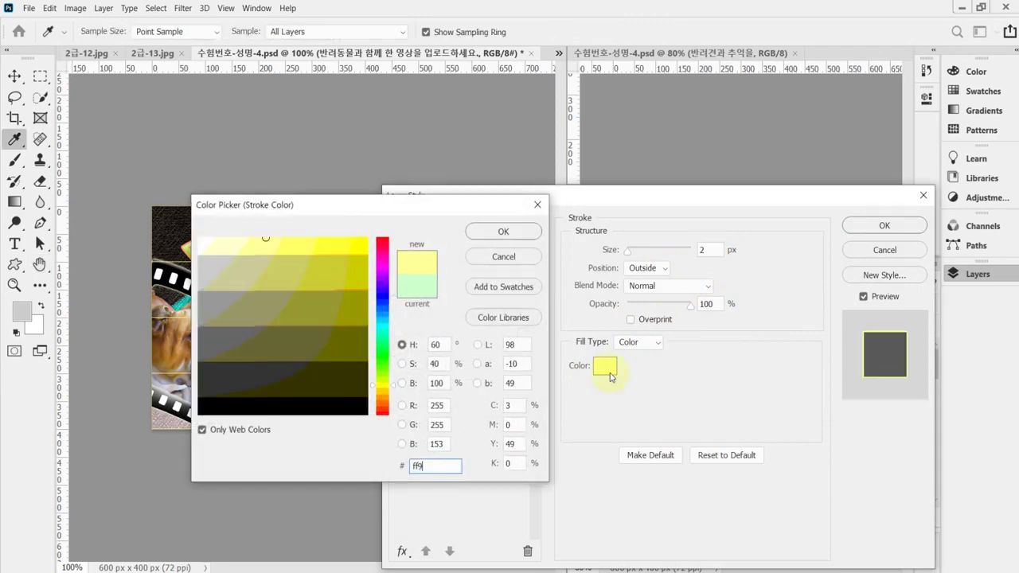
pyautogui.click(512, 233)
pyautogui.click(884, 226)
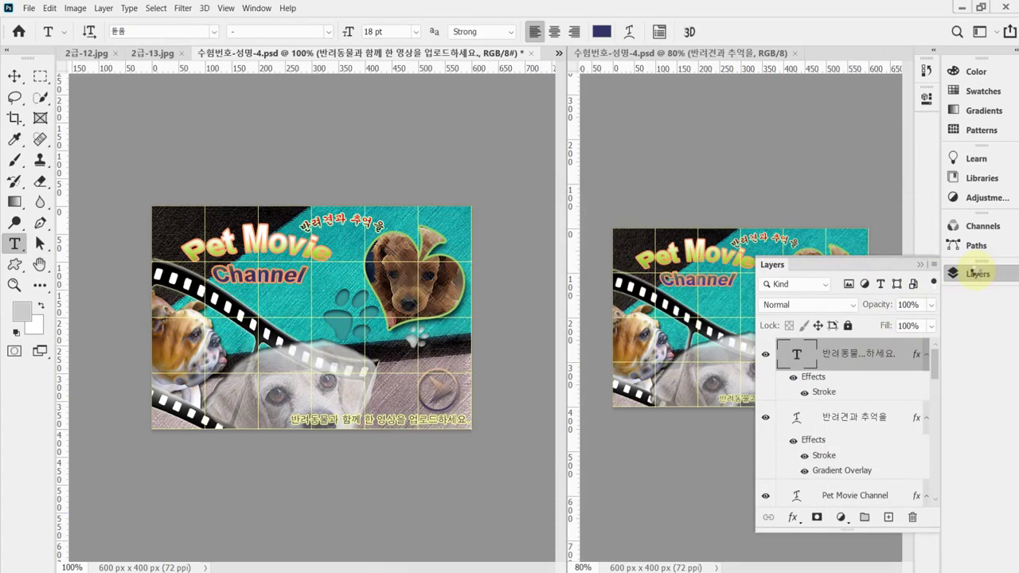
# - Save the document and hide the grid on the canvas
pyautogui.hotkey('ctrl', "'")
pyautogui.hotkey('ctrl', 's')
pyautogui.hotkey('ctrl', "'")
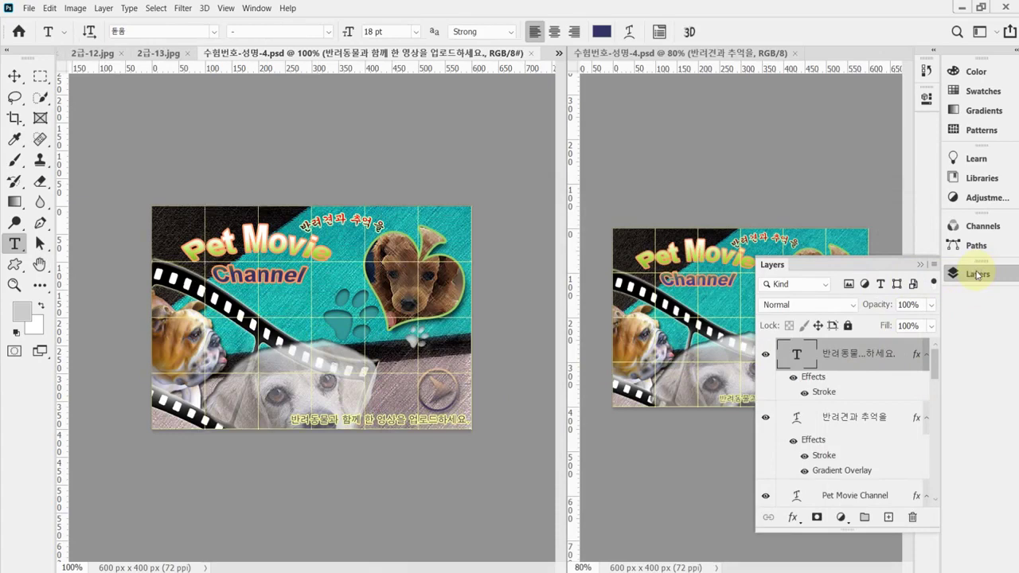
pyautogui.hotkey('ctrl', "'")
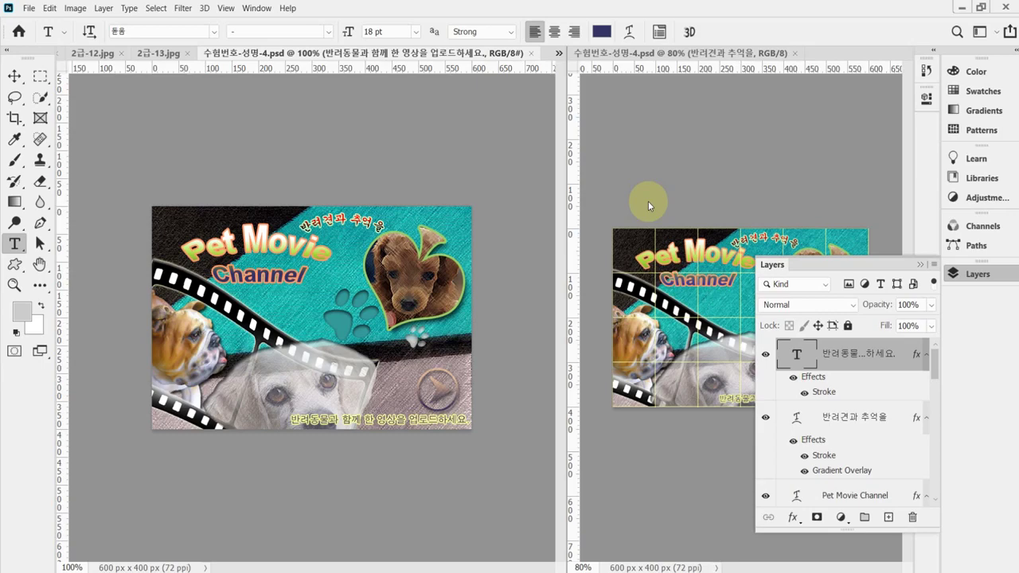
# - Start saving the document under a new format and choose the GTQ folder inside 문서 (Documents) as the destination
pyautogui.hotkey('ctrl', 'shift', 's')
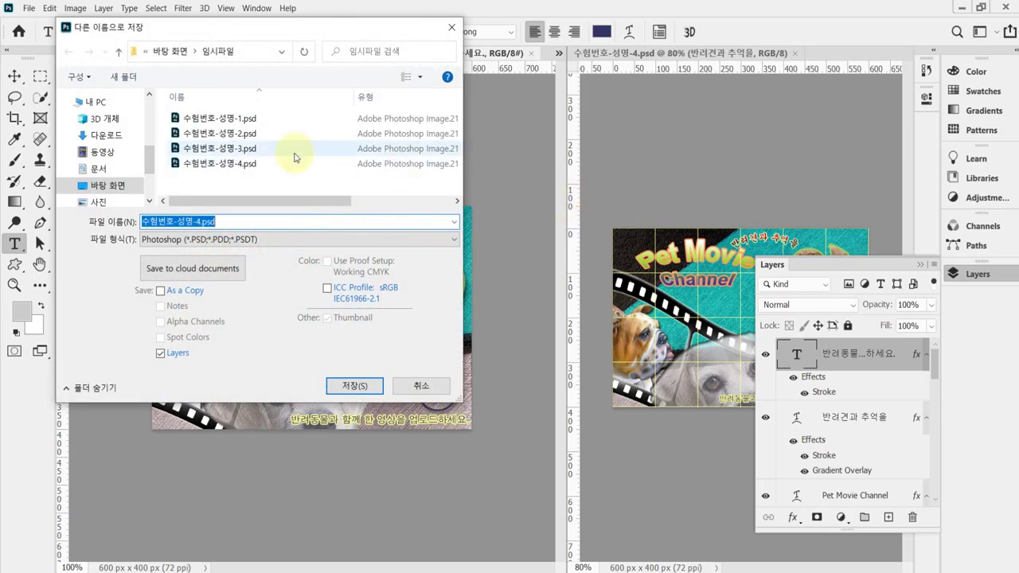
pyautogui.click(91, 102)
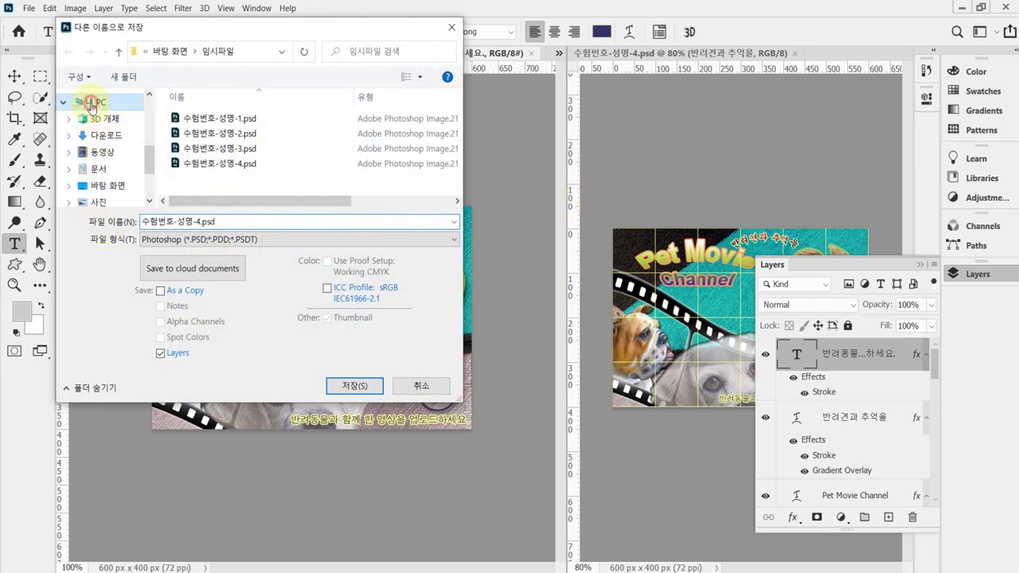
pyautogui.click(100, 169)
pyautogui.scroll(-1, 262, 183)
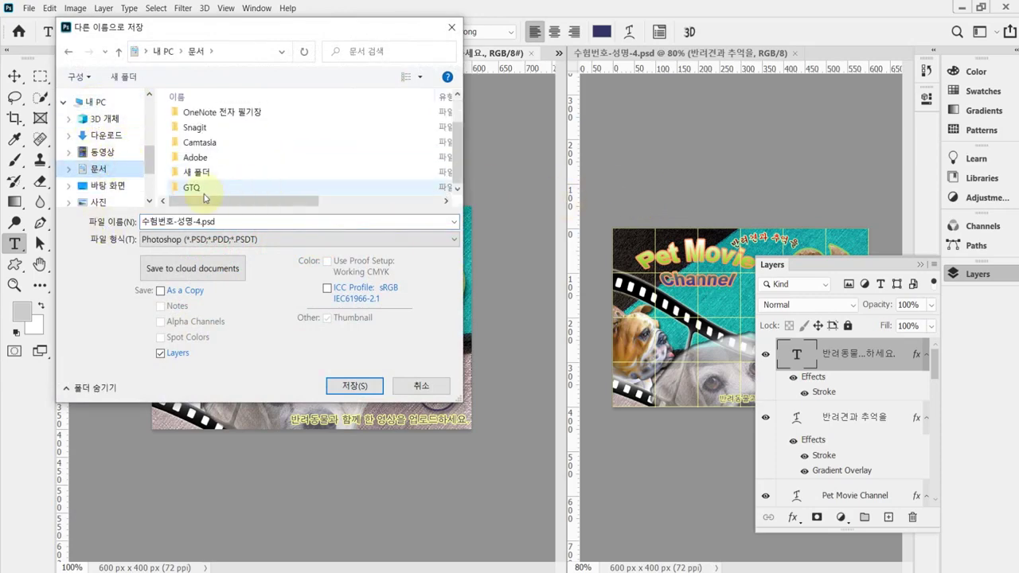
pyautogui.click(201, 191)
pyautogui.doubleClick(243, 191)
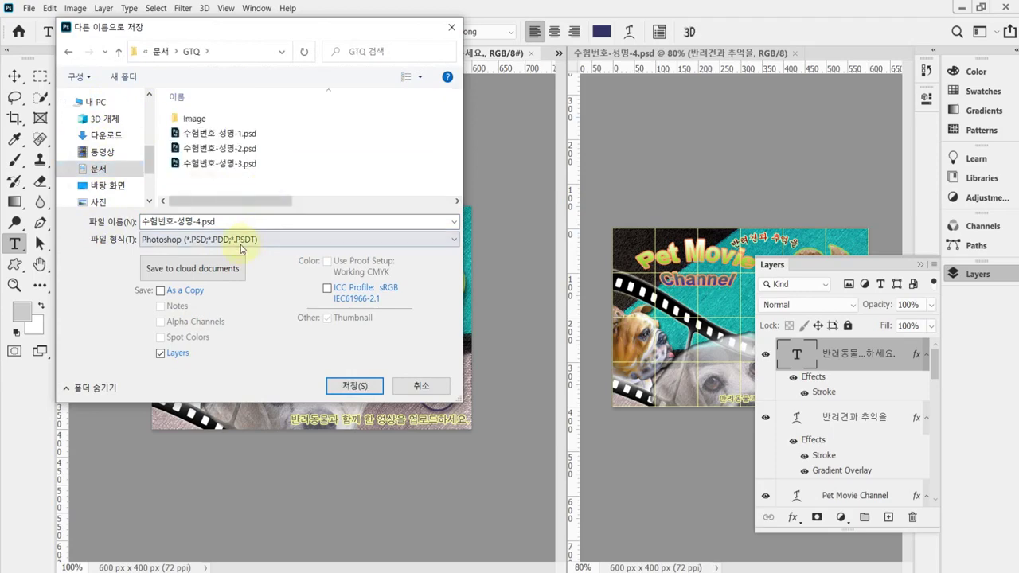
# - Save the composite in JPEG format as 수험번호-성명-4.jpg with quality 8
pyautogui.click(243, 239)
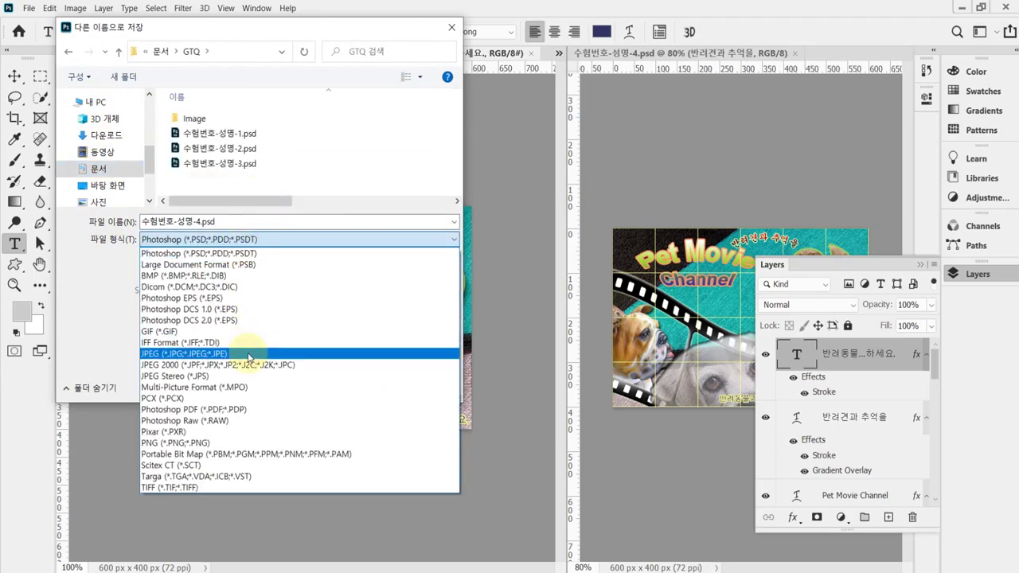
pyautogui.click(250, 354)
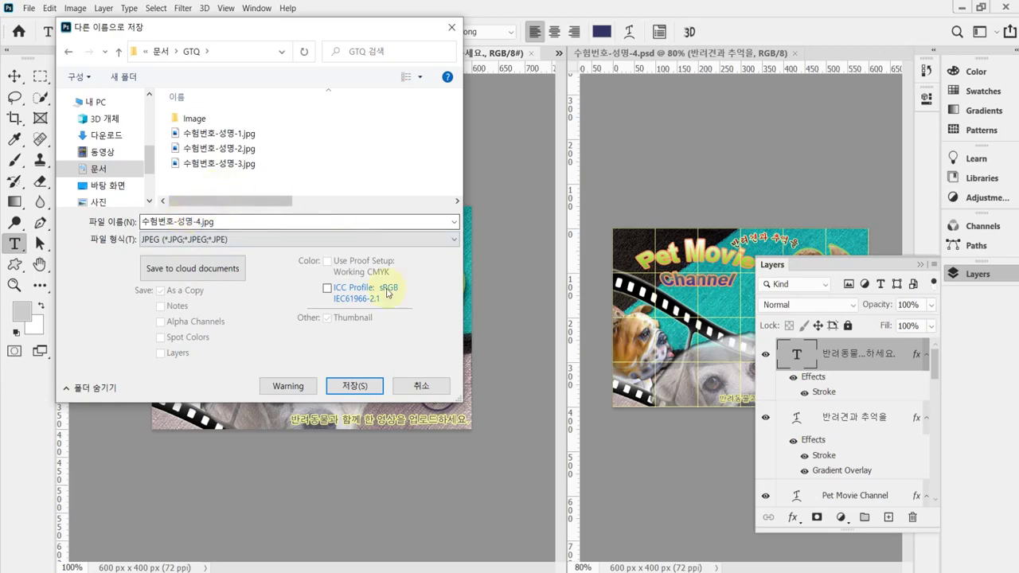
pyautogui.click(338, 388)
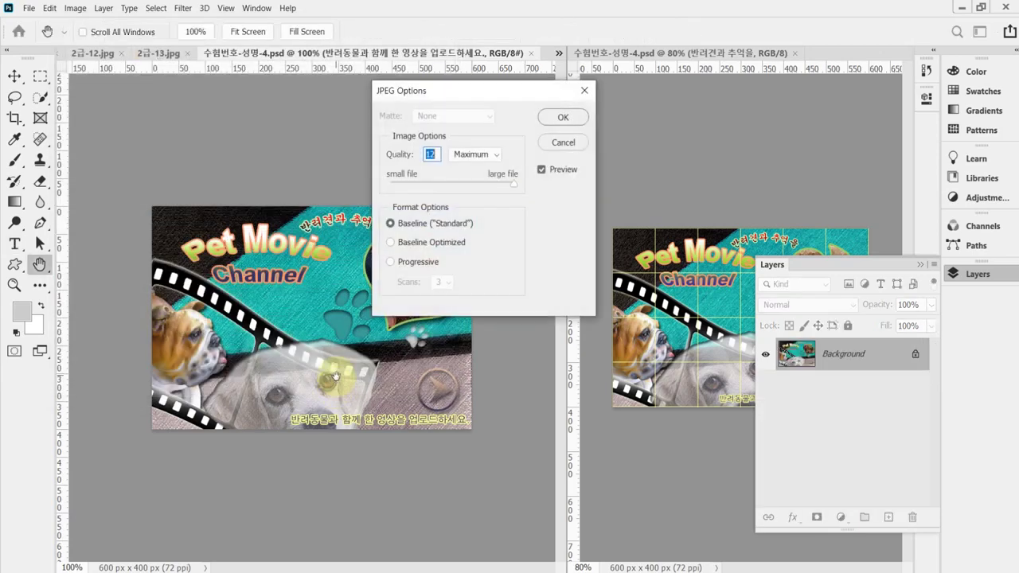
pyautogui.write('8')
pyautogui.press('Return')
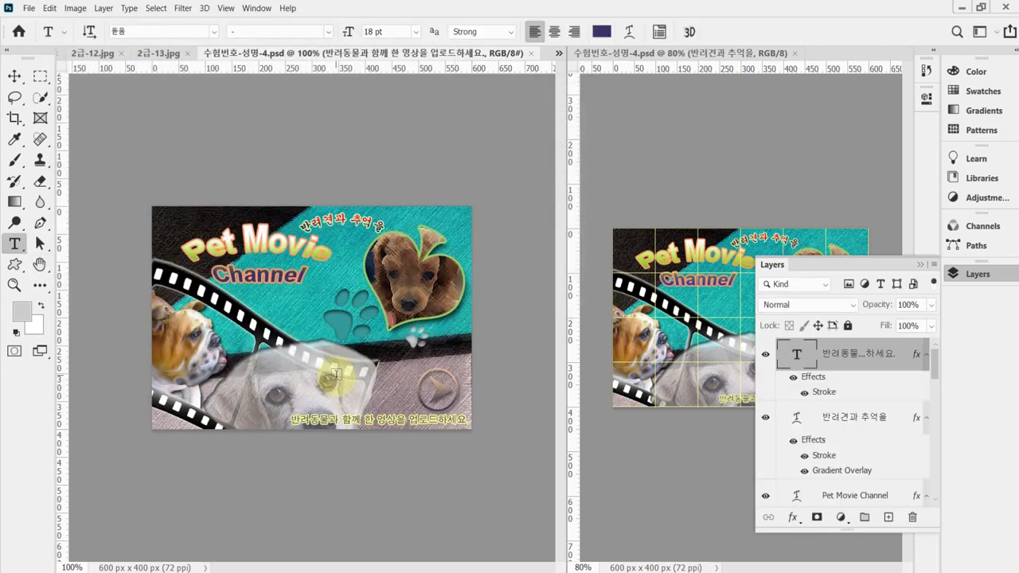
# - Resize the whole image to a width of 60 pixels with proportions kept, making it 60 × 40 px
pyautogui.click(78, 10)
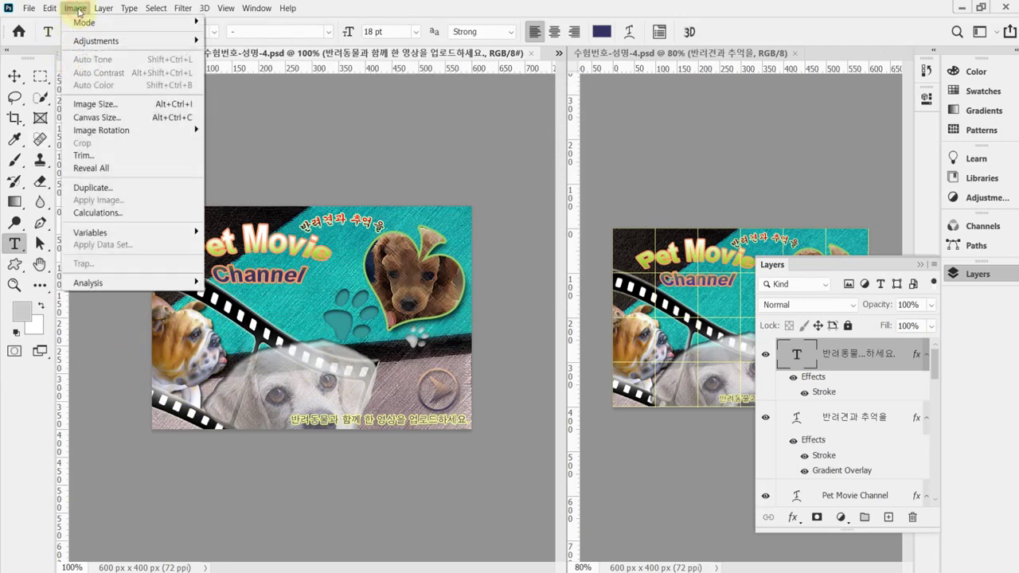
pyautogui.click(115, 106)
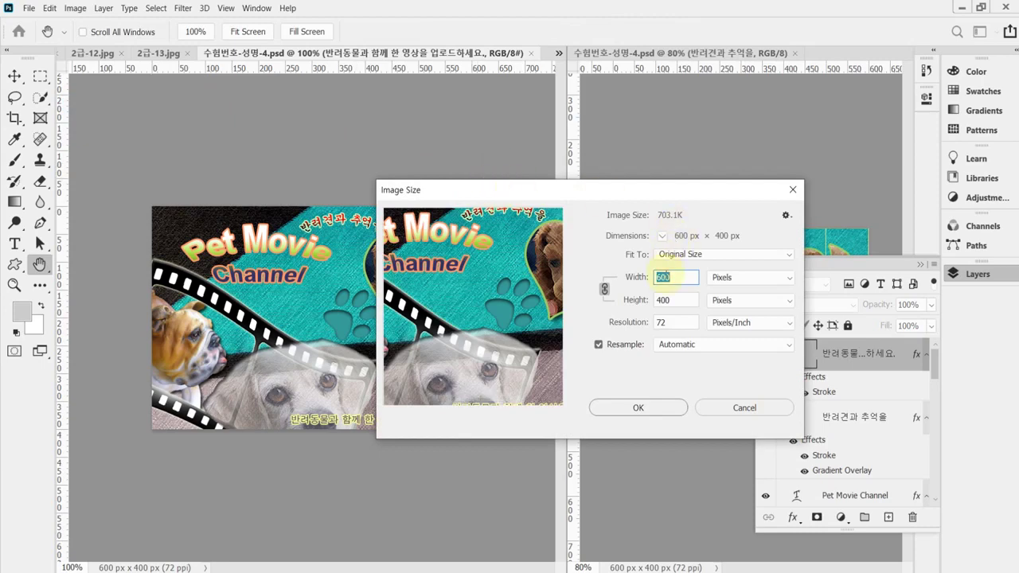
pyautogui.write('60')
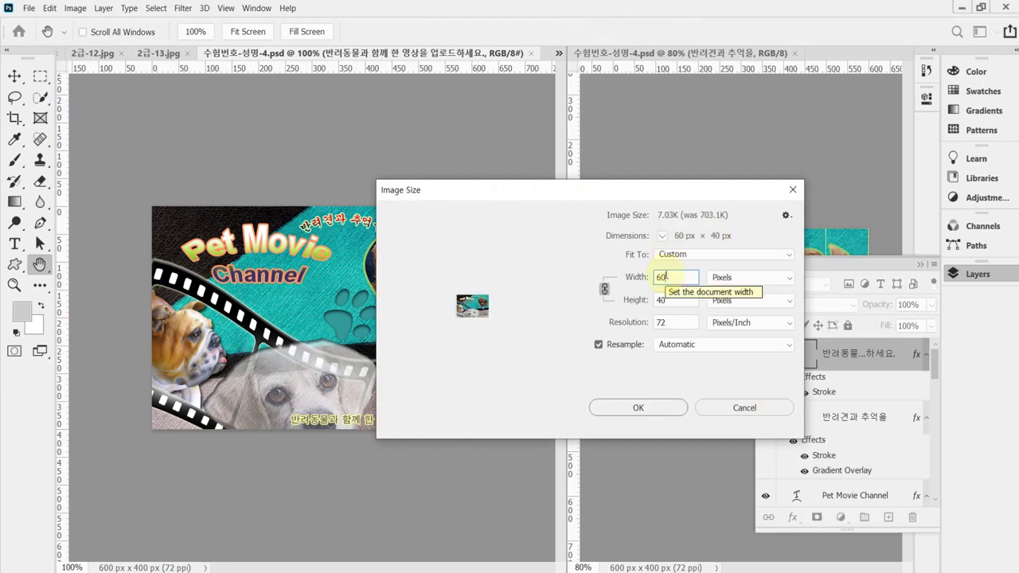
pyautogui.press('Return')
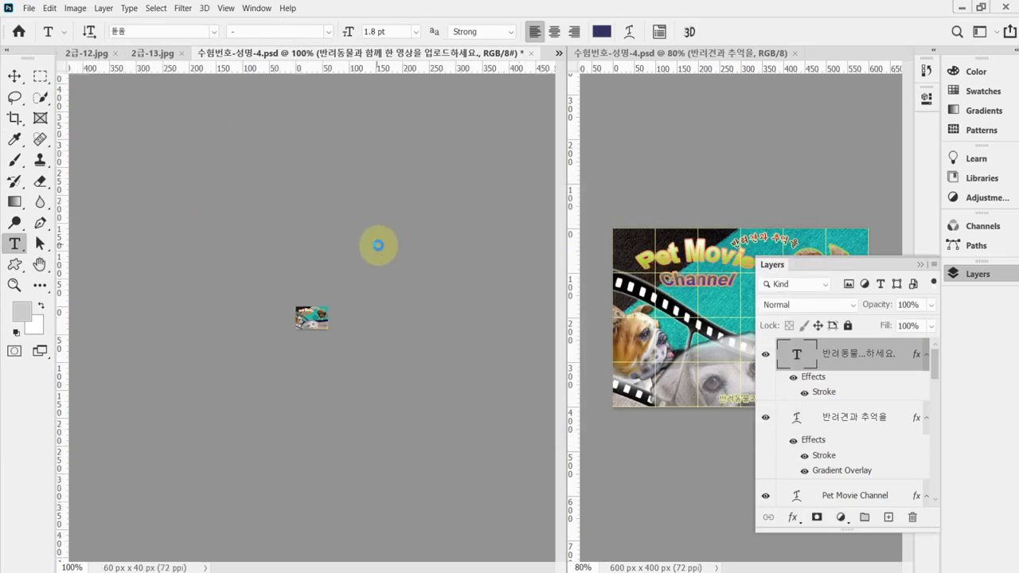
# - Save the reduced document with its layers as 수험번호-성명-4.psd in the GTQ folder inside 문서 (Documents)
pyautogui.hotkey('ctrl', 'shift', 's')
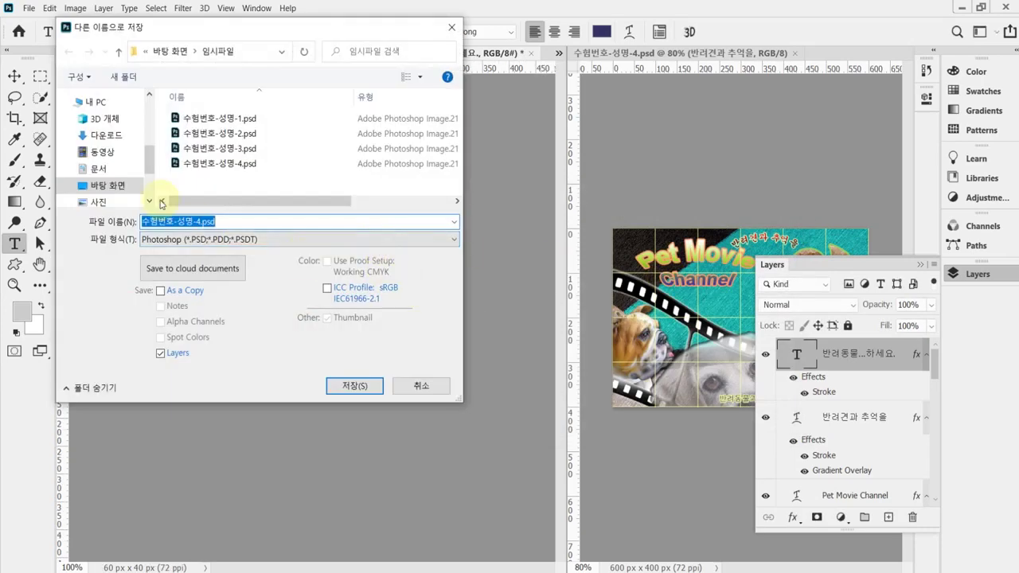
pyautogui.click(110, 104)
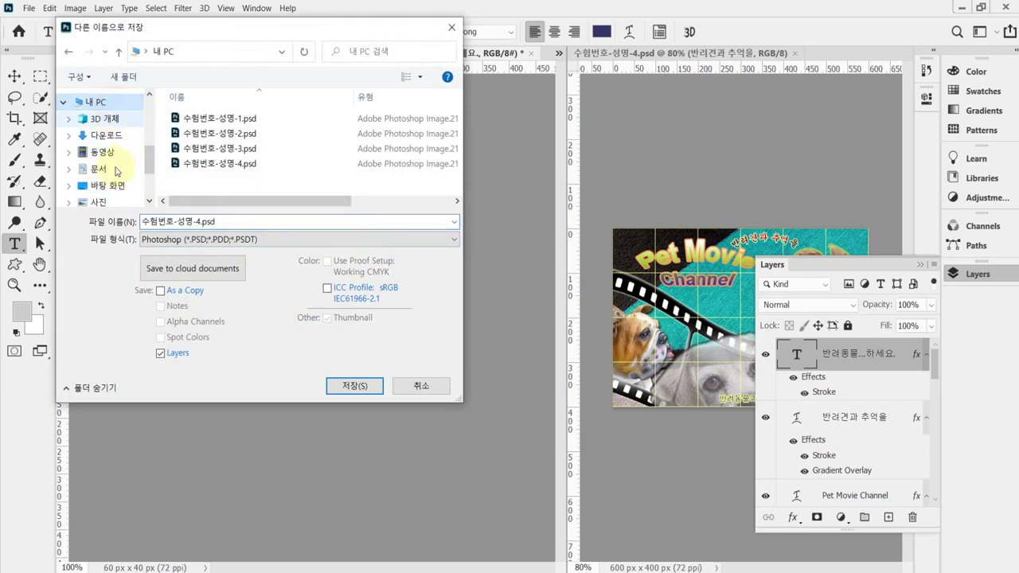
pyautogui.click(98, 169)
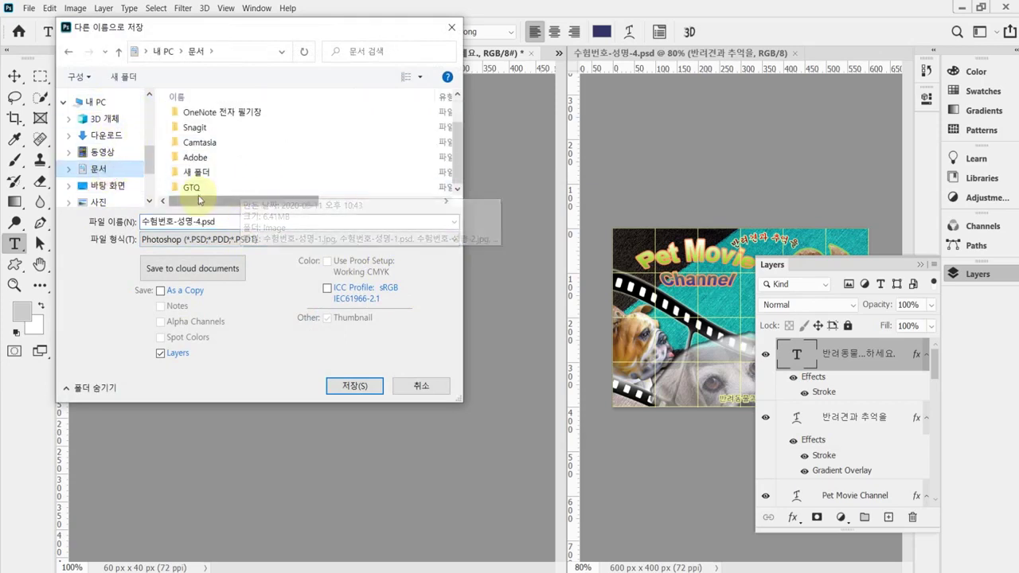
pyautogui.doubleClick(241, 189)
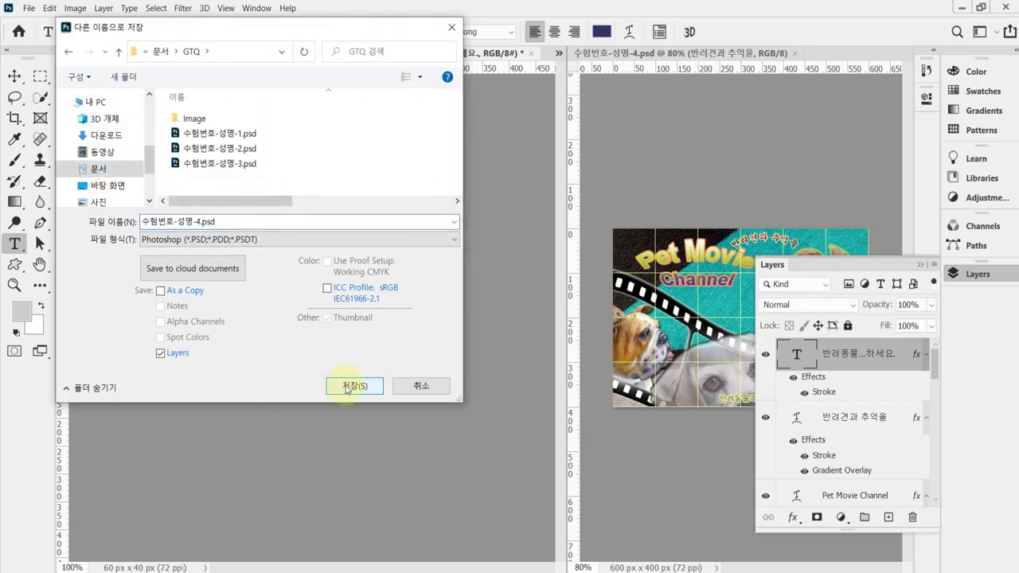
pyautogui.click(346, 388)
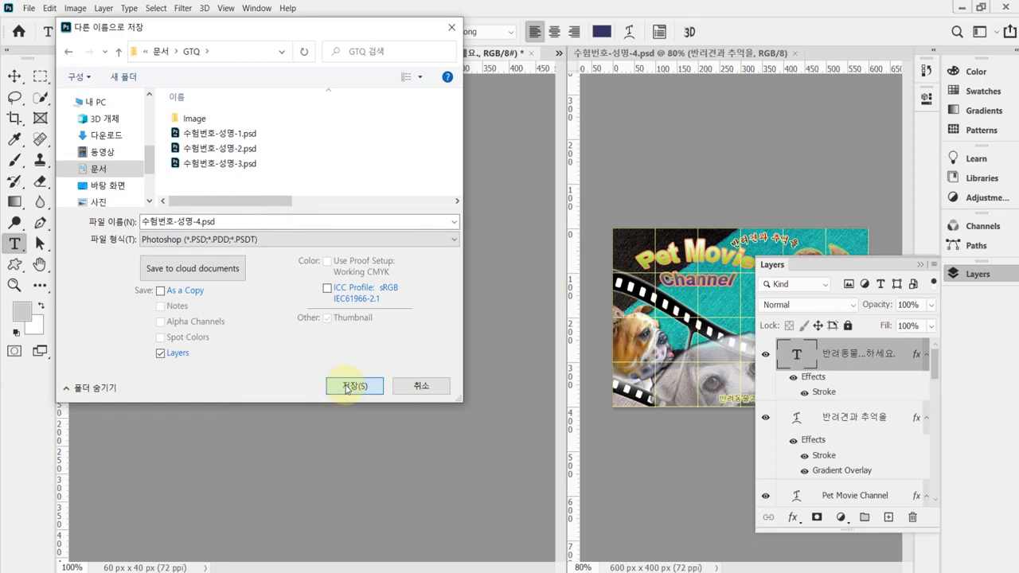
pyautogui.click(346, 388)
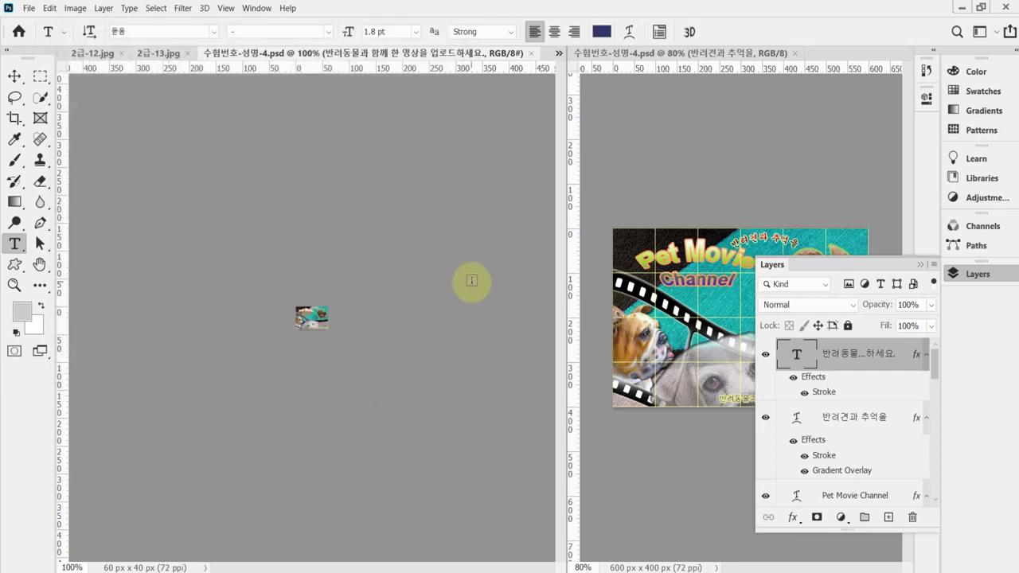